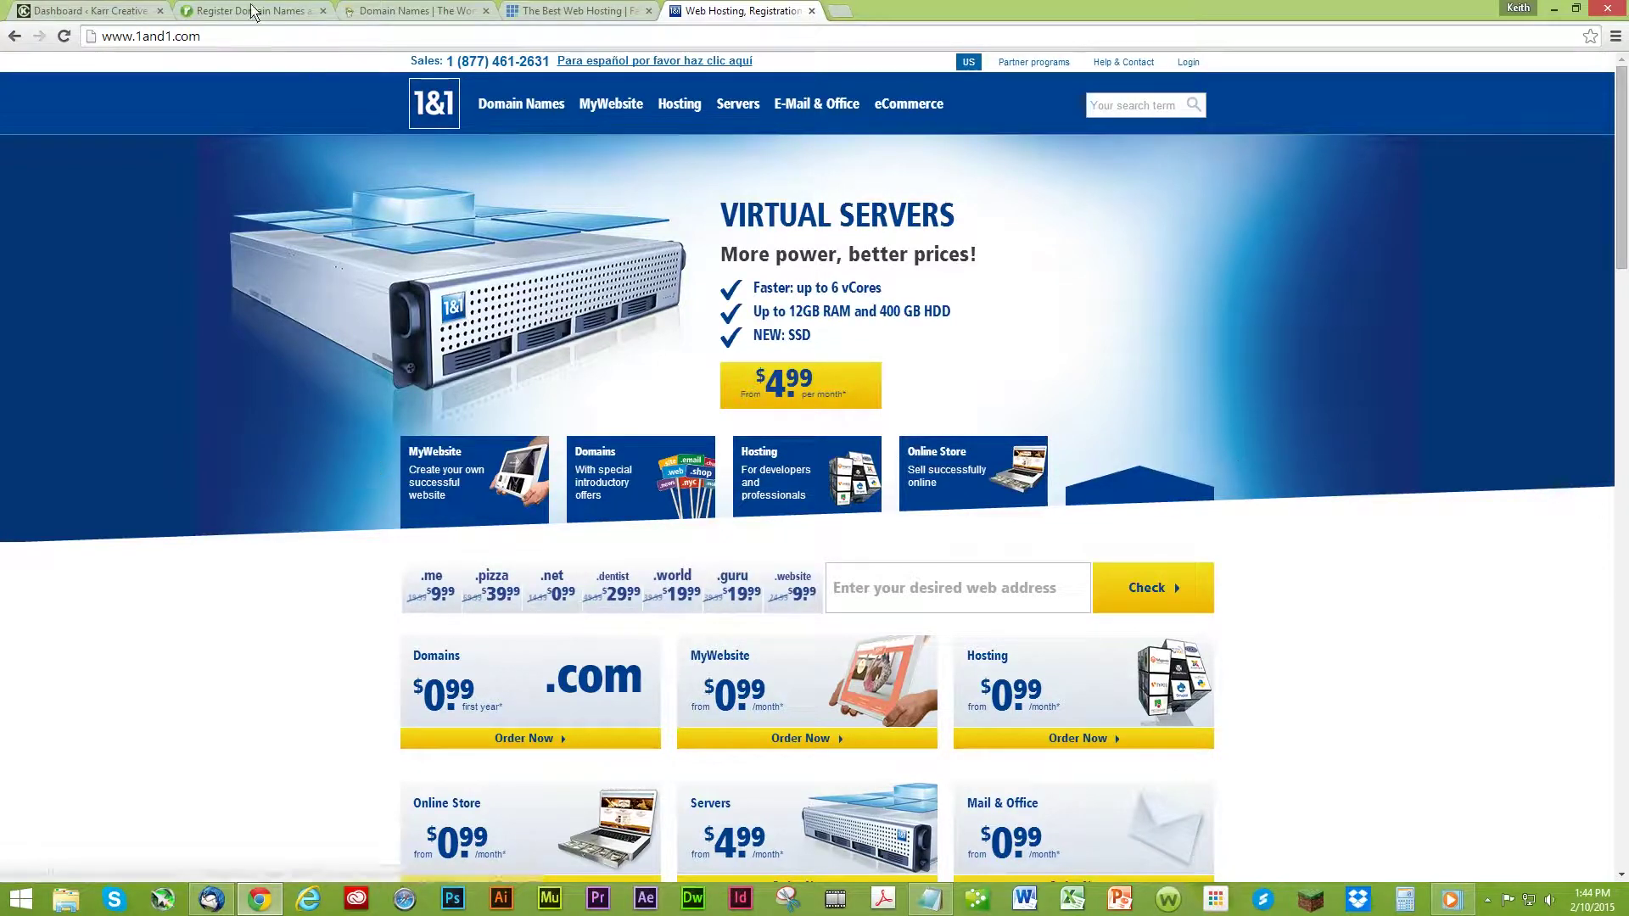
Show the register.com home page and its domain search field.
click(276, 12)
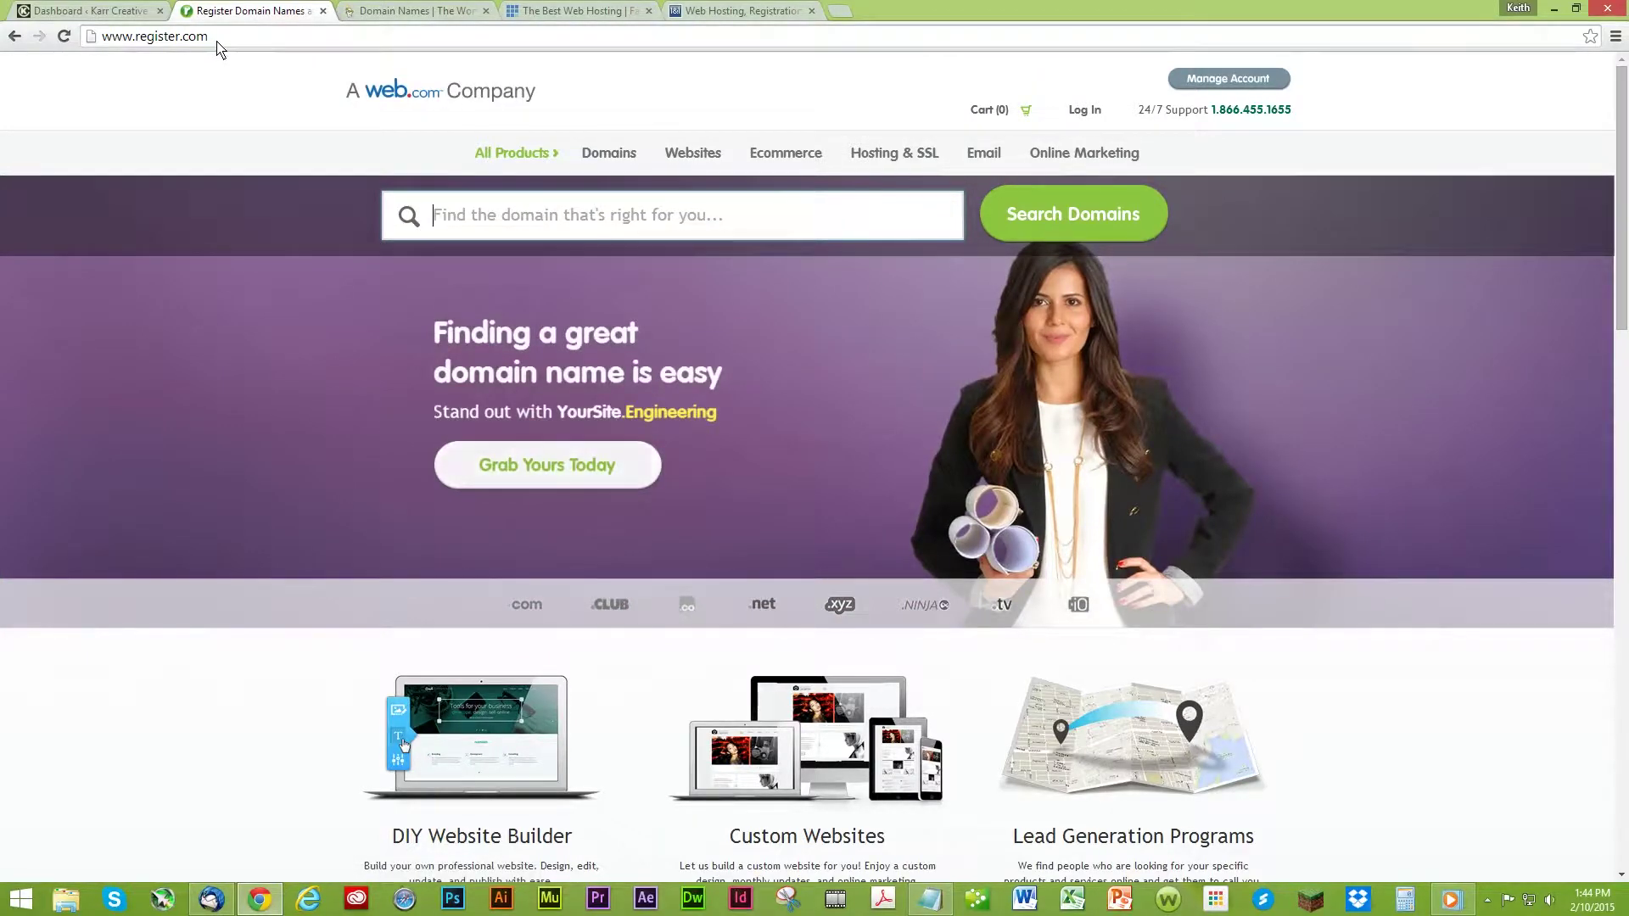
mouse_move(509, 153)
click(441, 222)
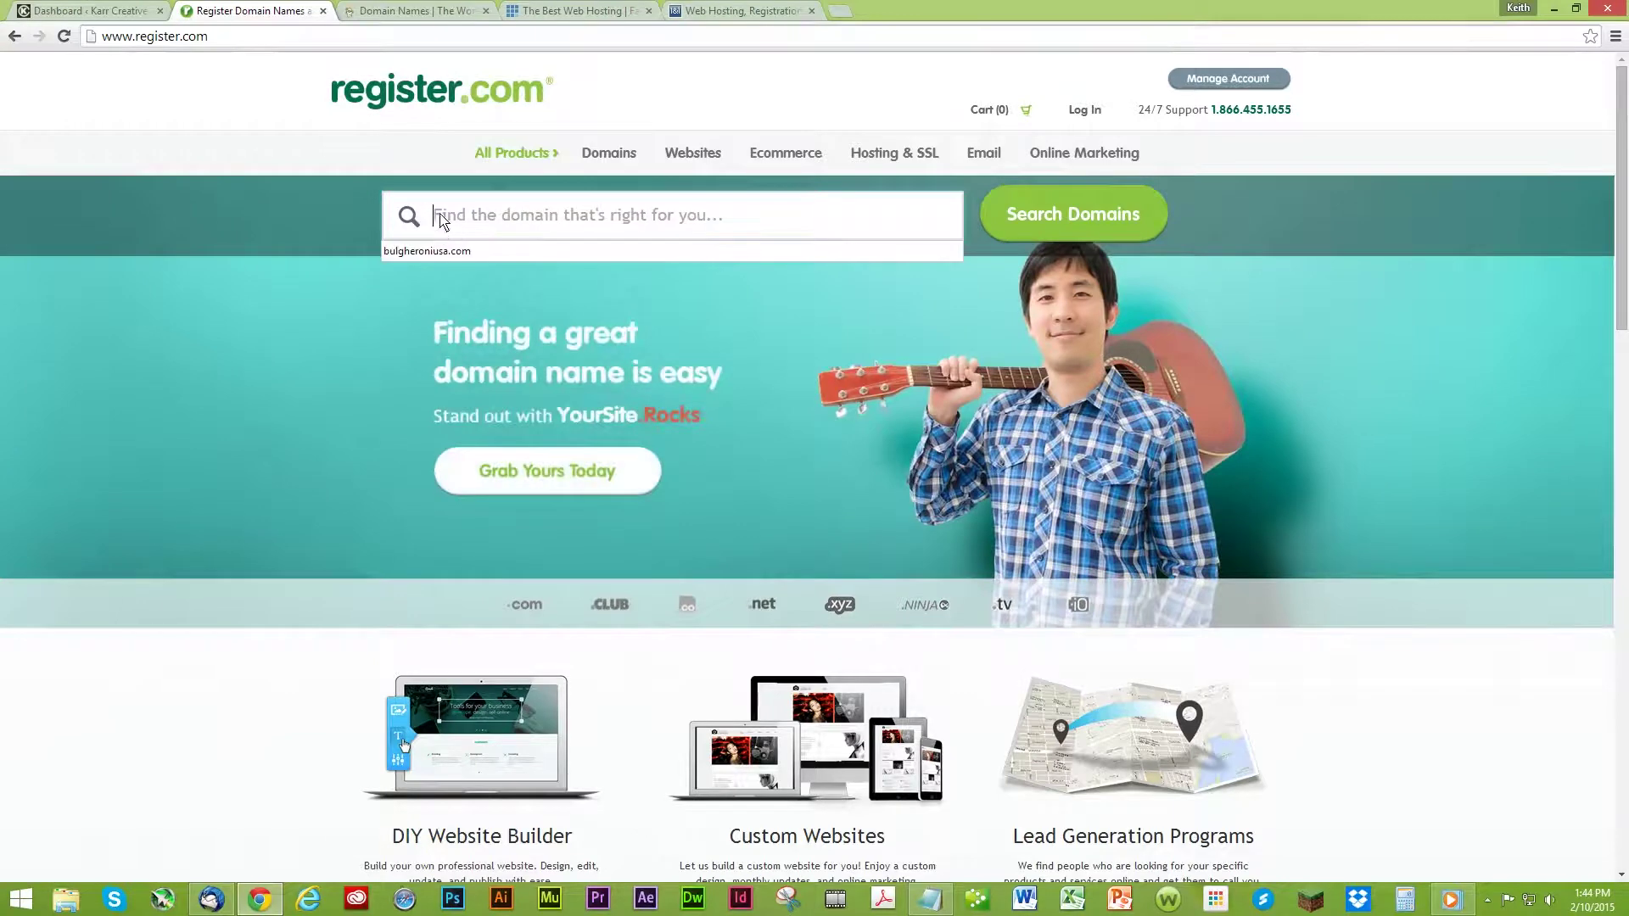
Return to the WordPress dashboard and look over the Jetpack page down to its features list.
click(119, 12)
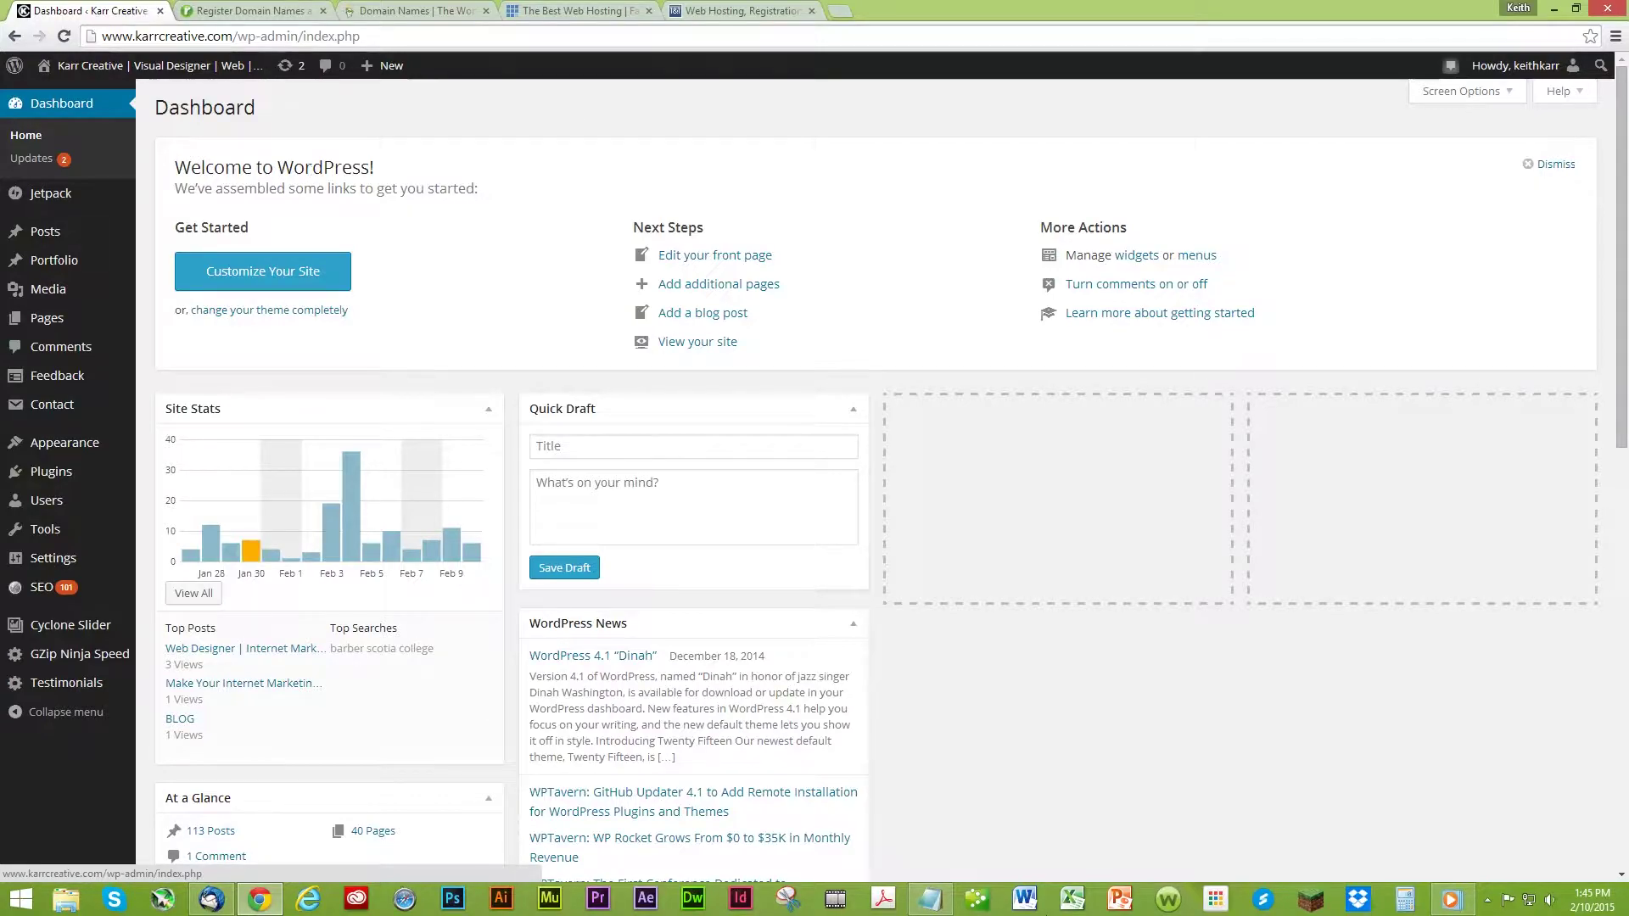
click(1487, 899)
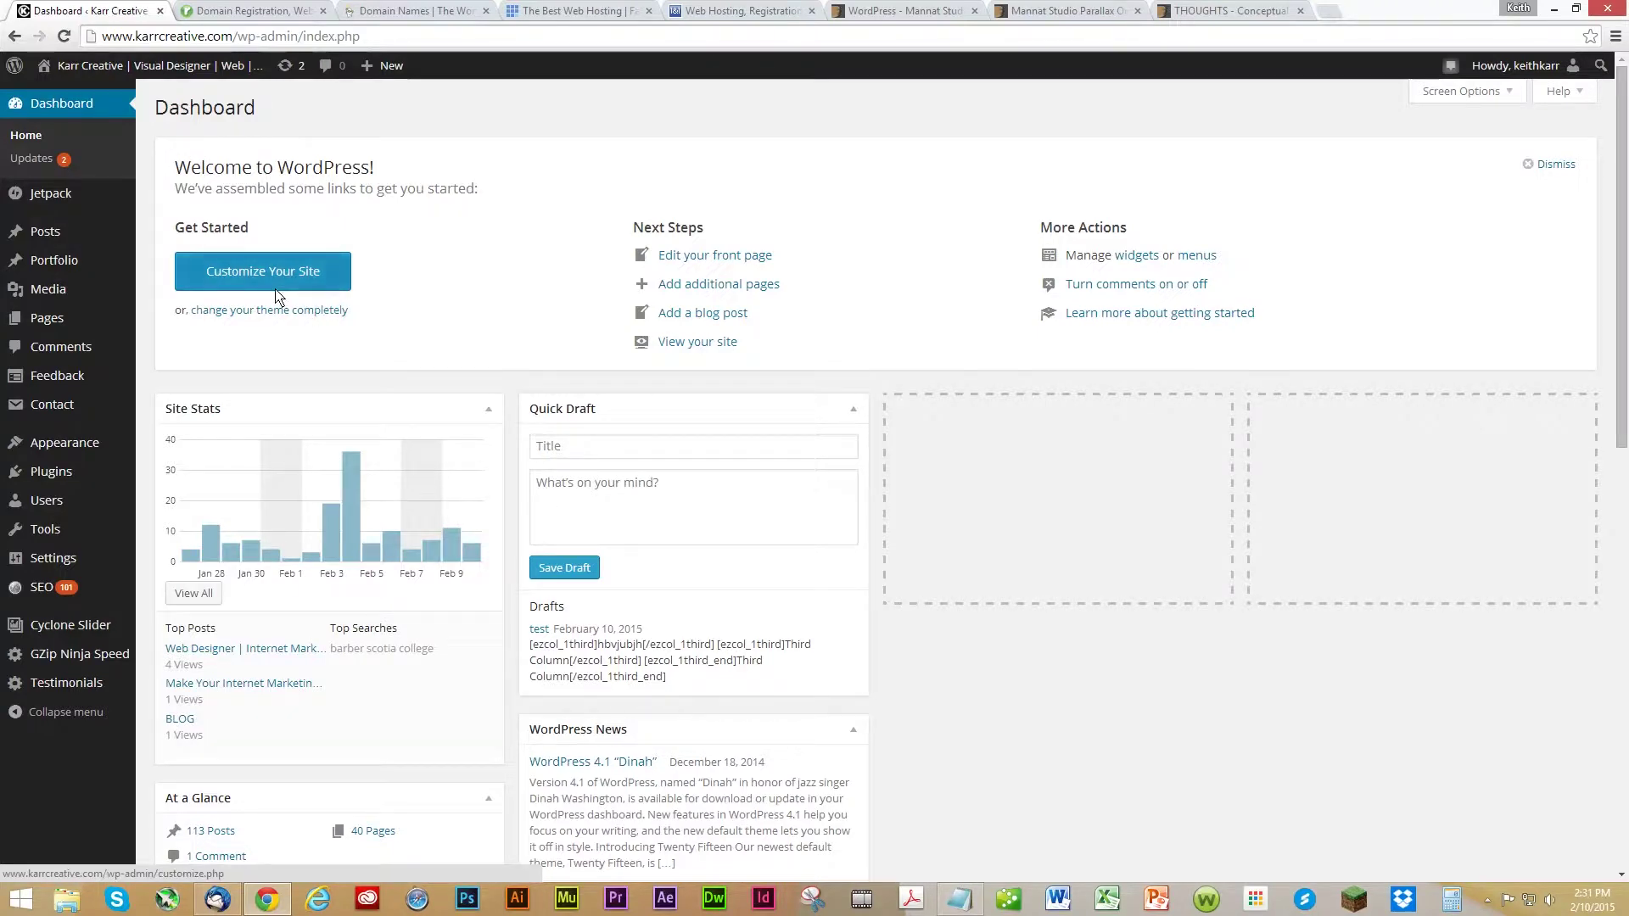
click(49, 195)
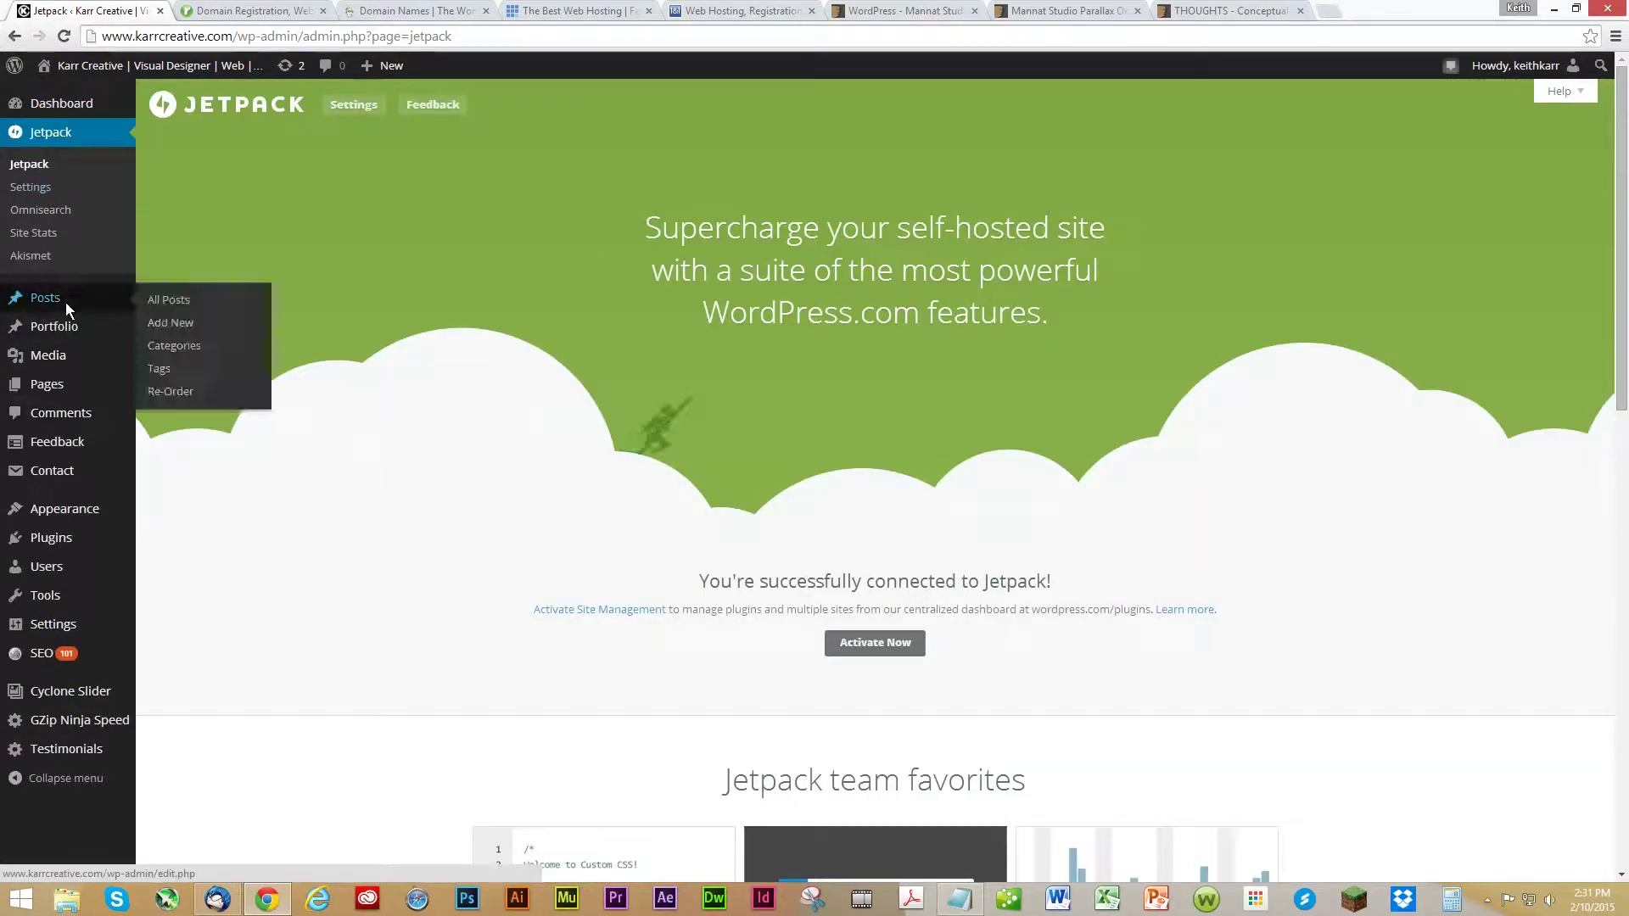
scroll(394, 515, down, 3)
scroll(394, 514, down, 4)
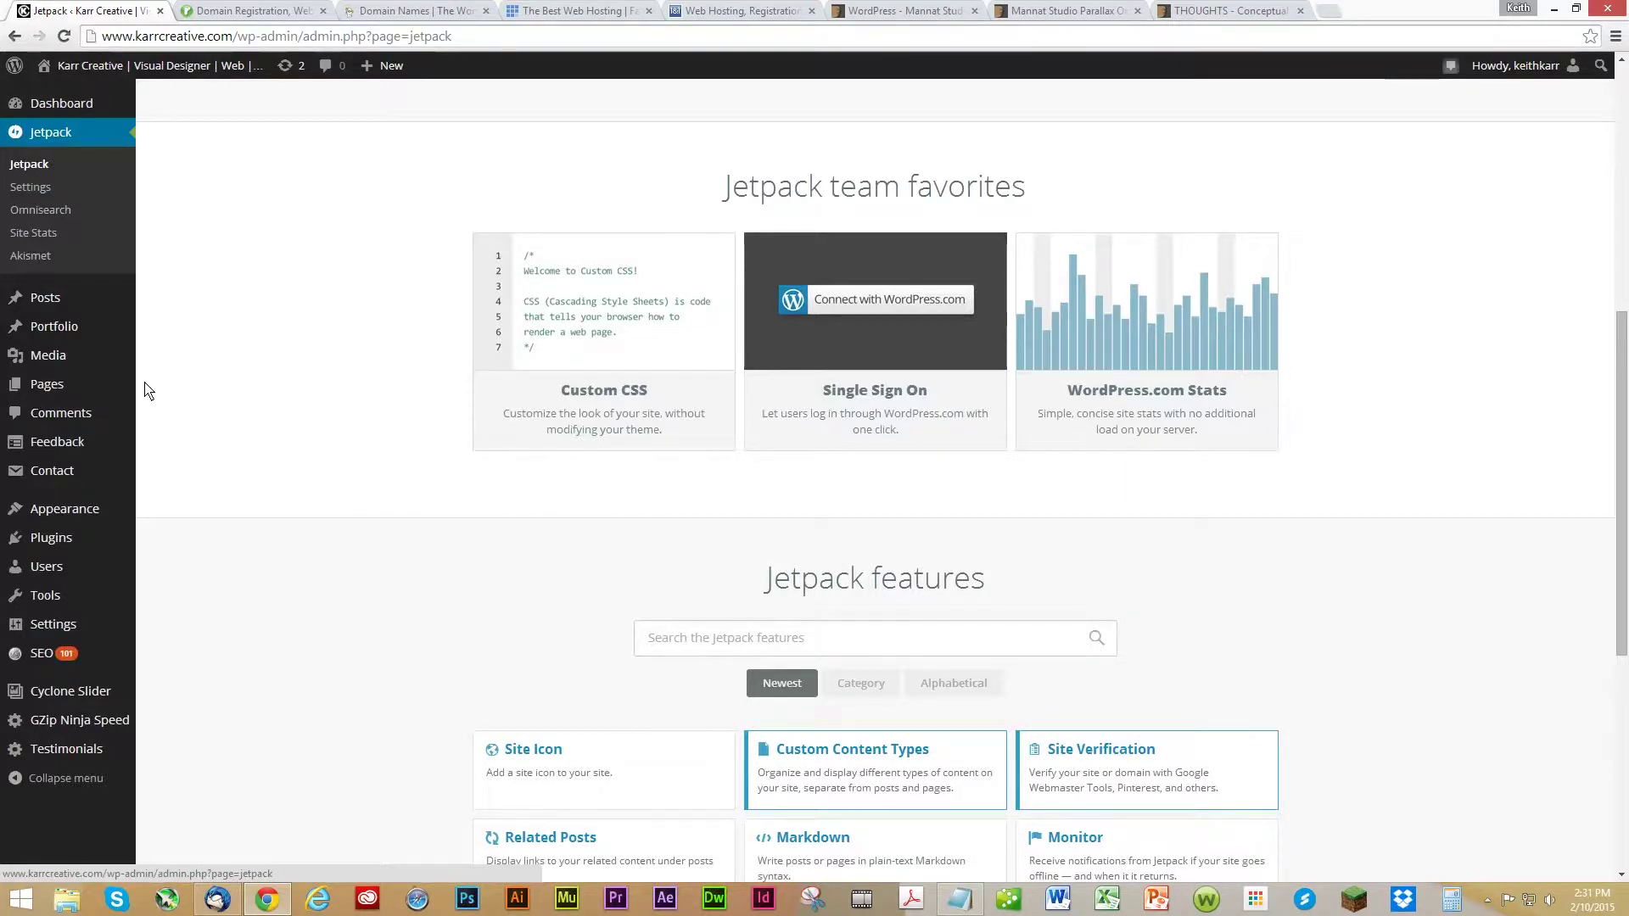
Look through the site's content lists for posts, portfolio items, media files and pages.
click(54, 302)
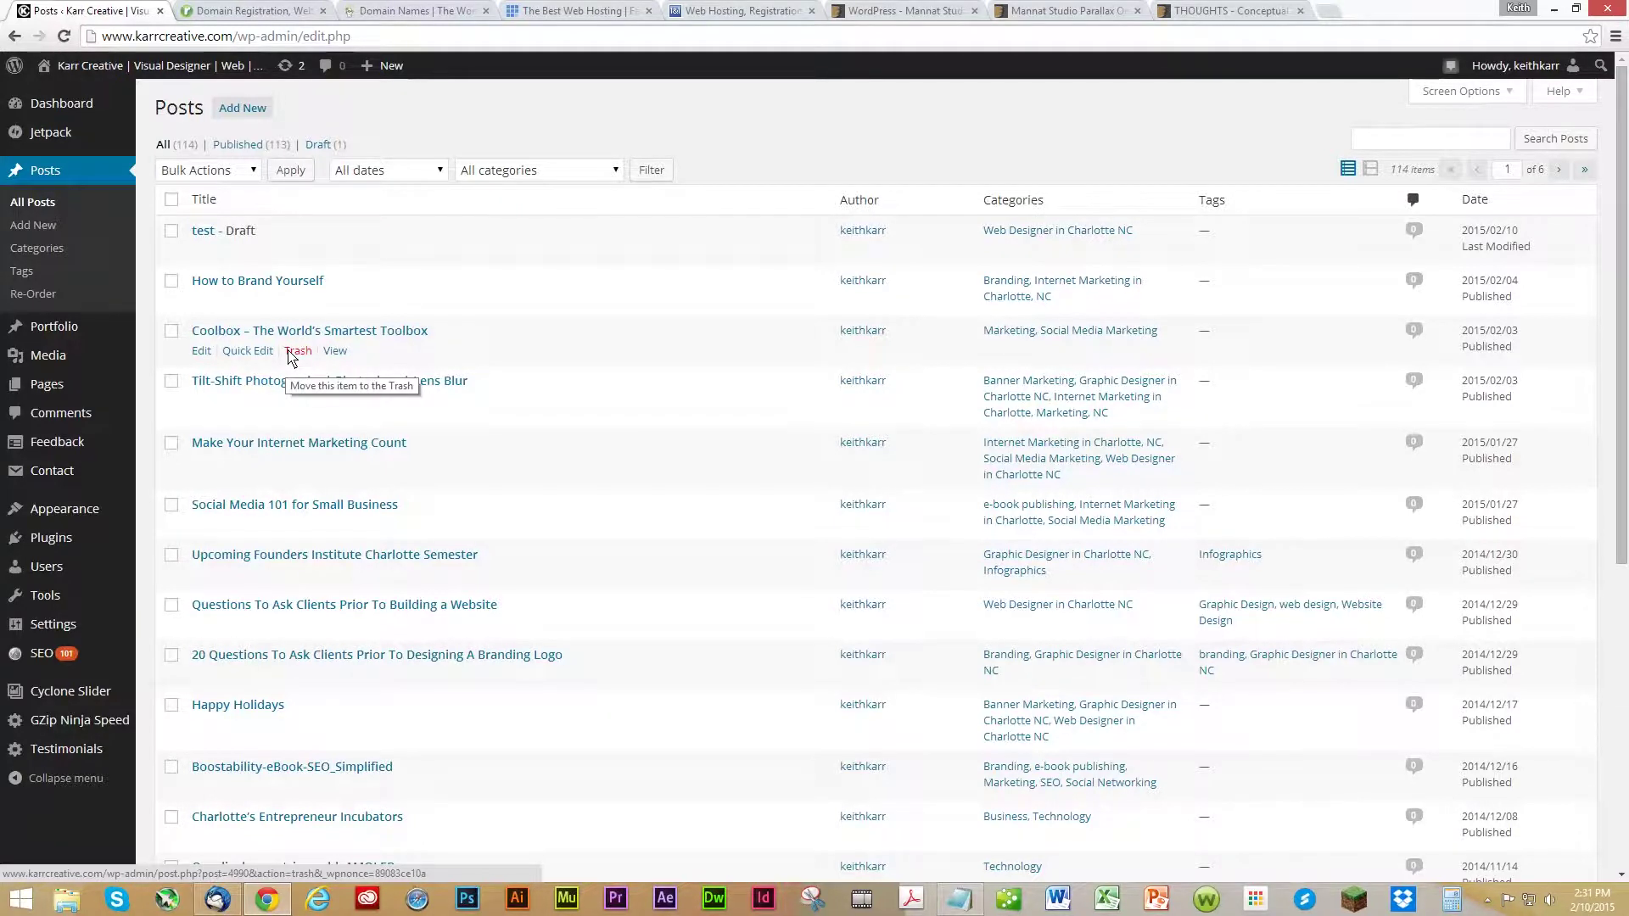
click(62, 331)
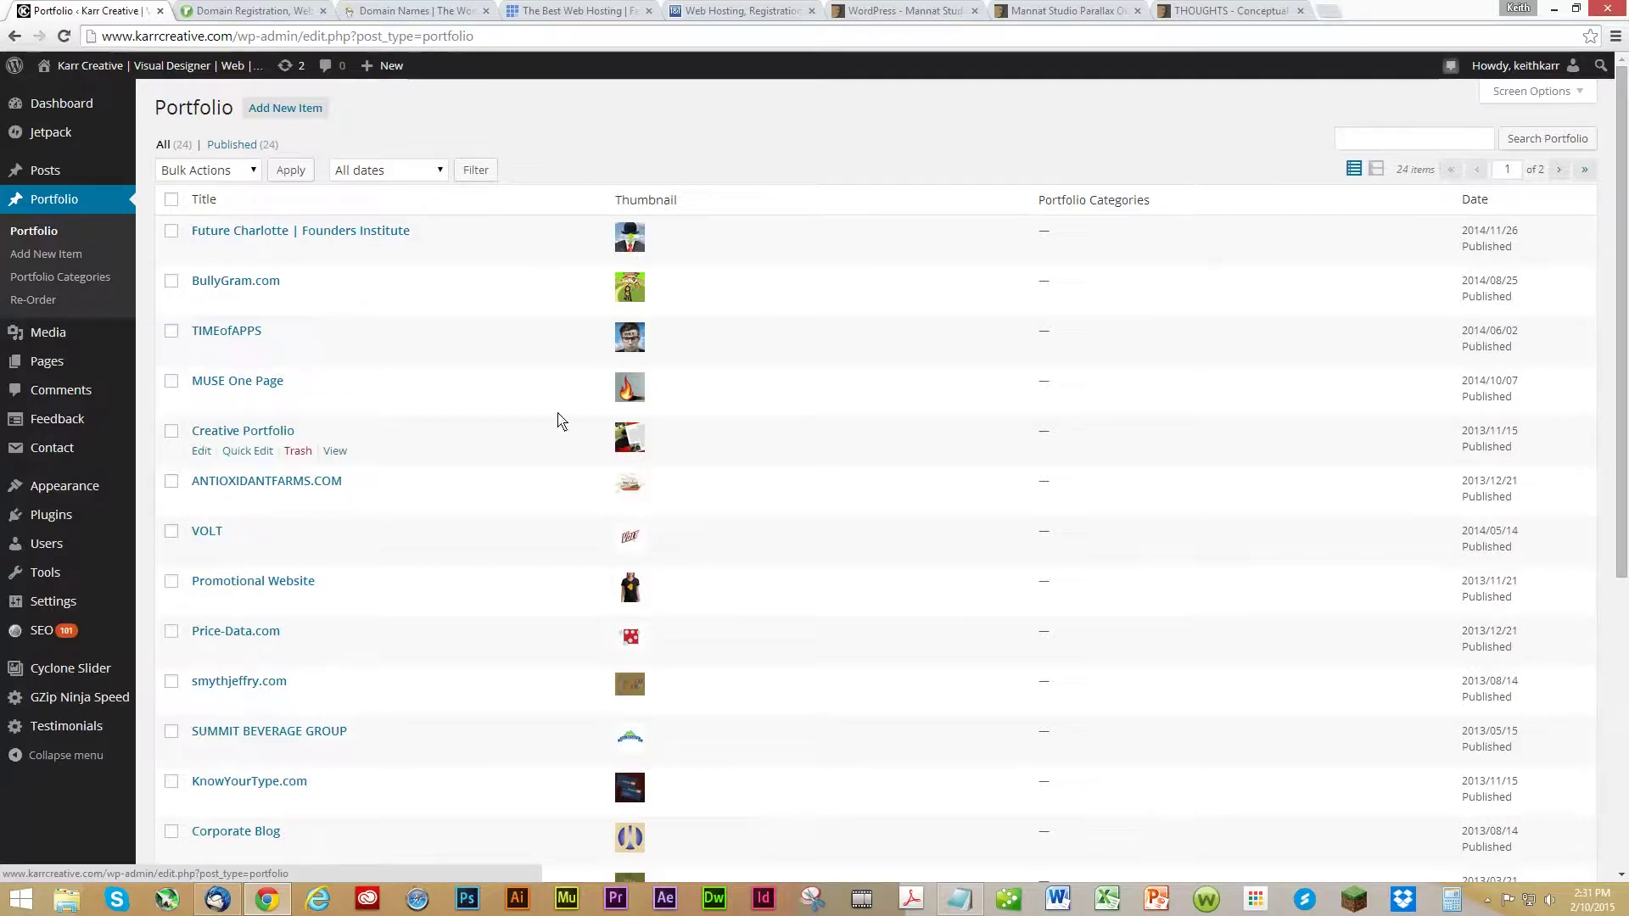
mouse_move(63, 338)
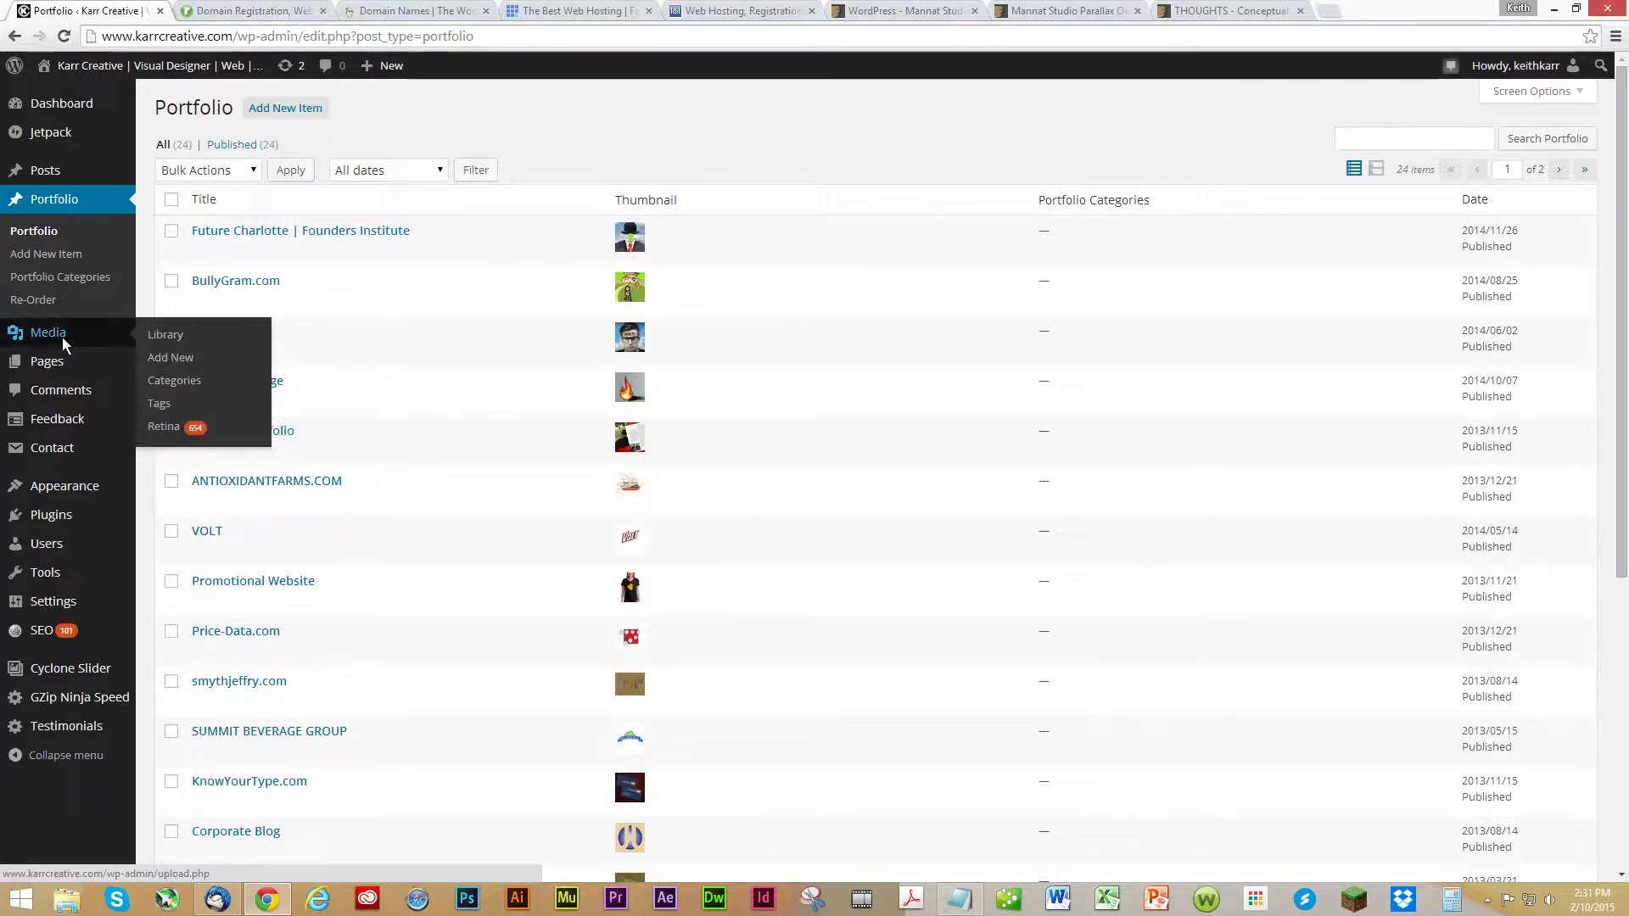
click(63, 335)
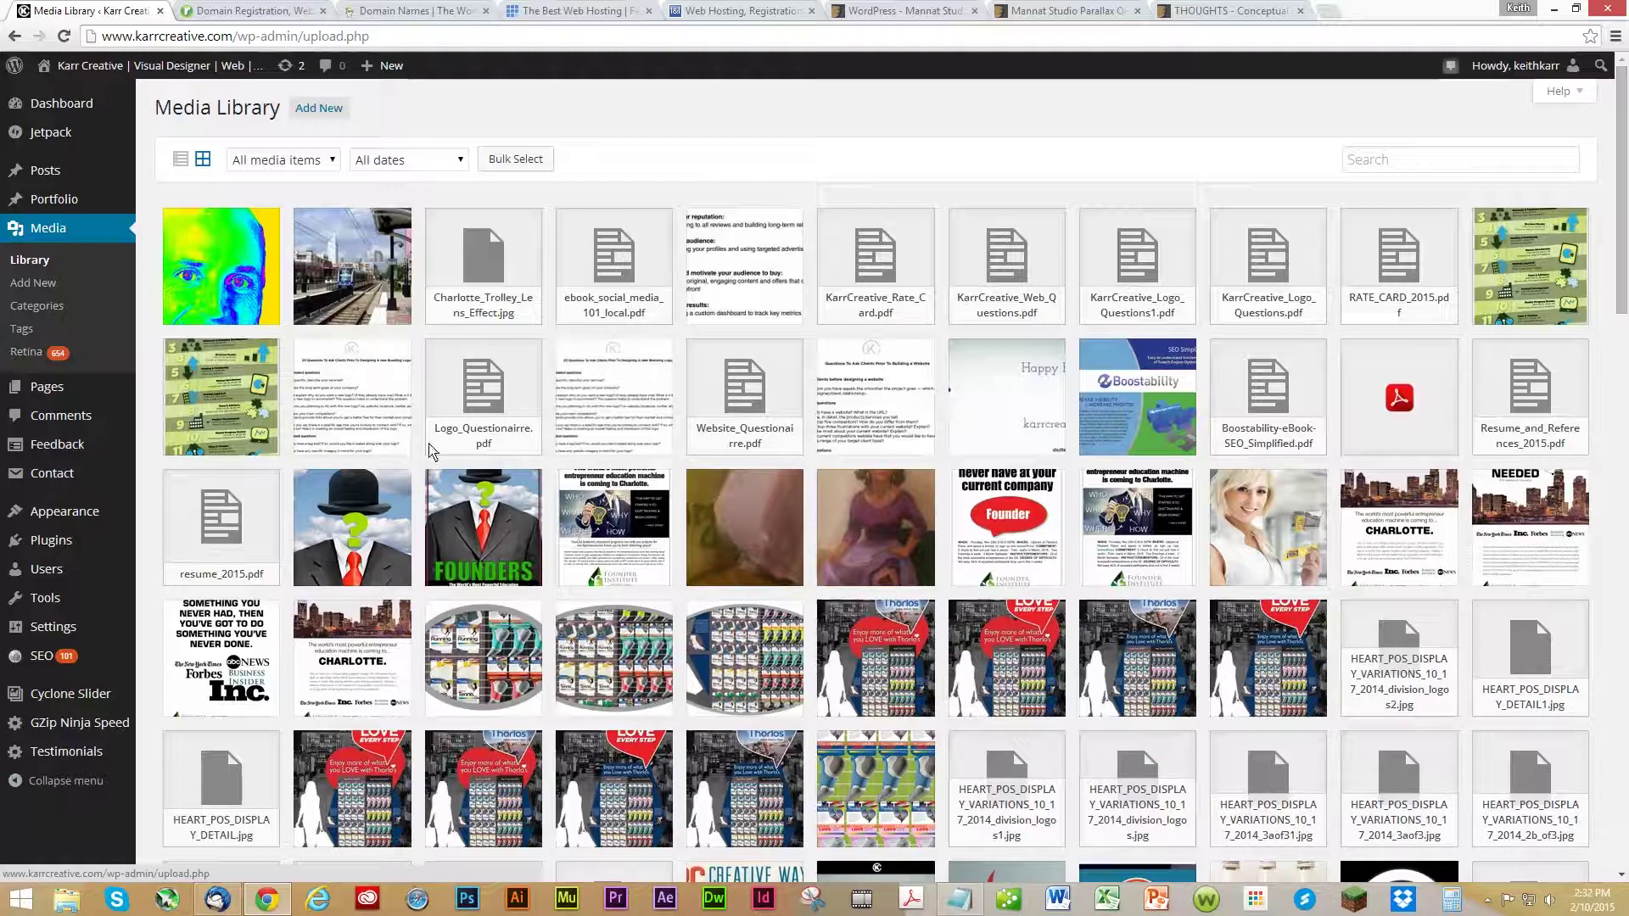
click(61, 390)
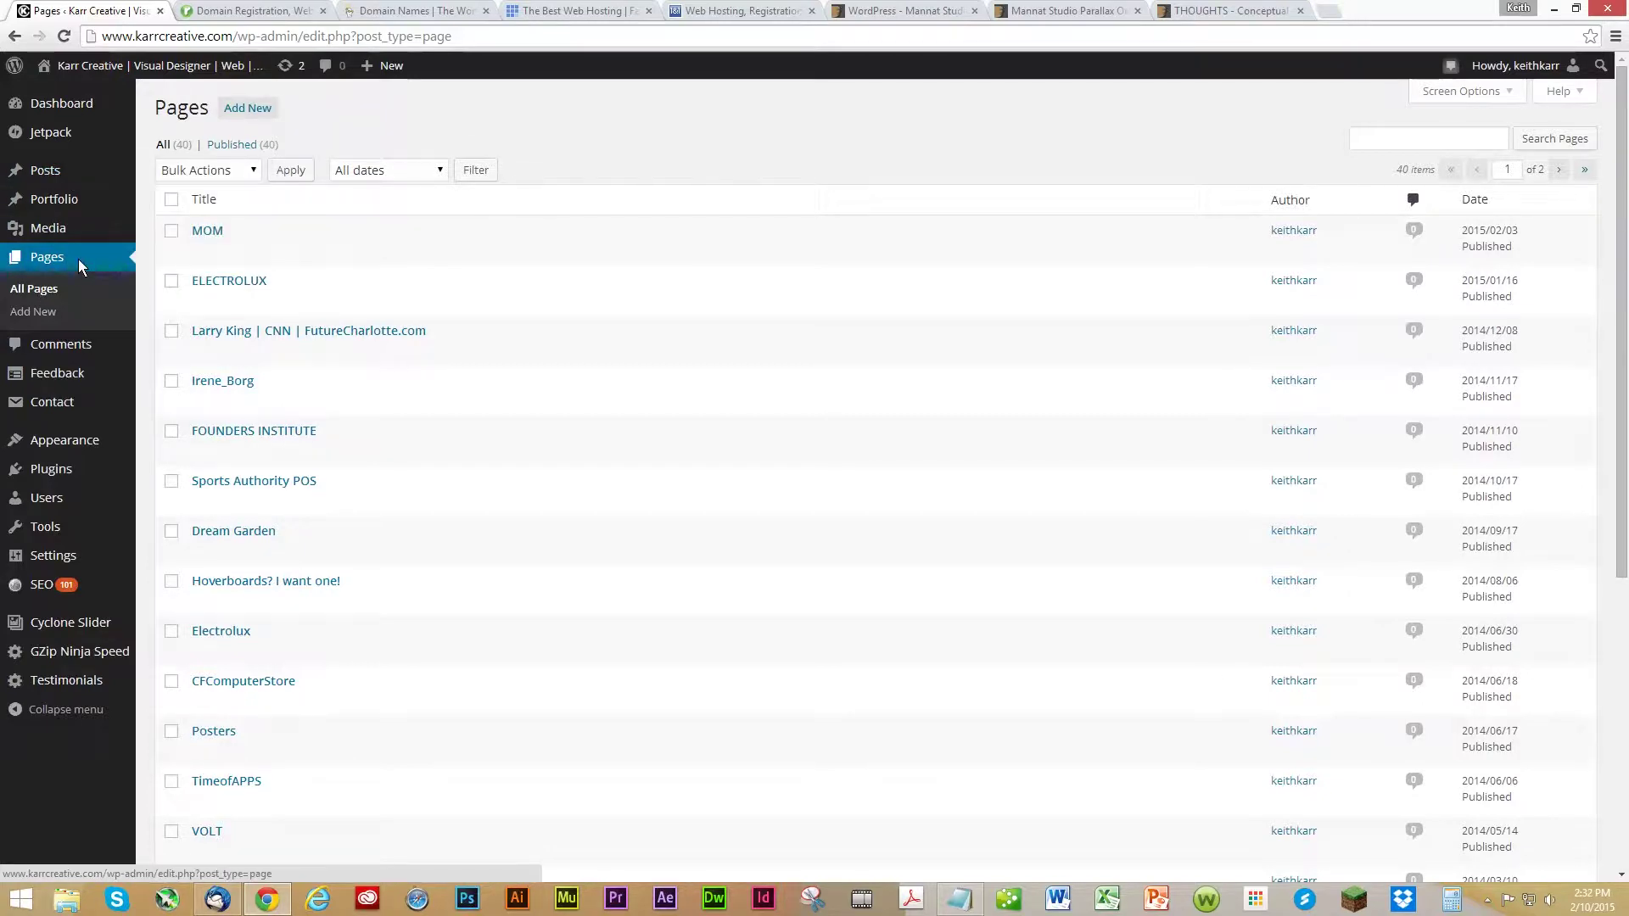
Open Contact form 1 from the contact forms list to view its form code.
mouse_move(69, 406)
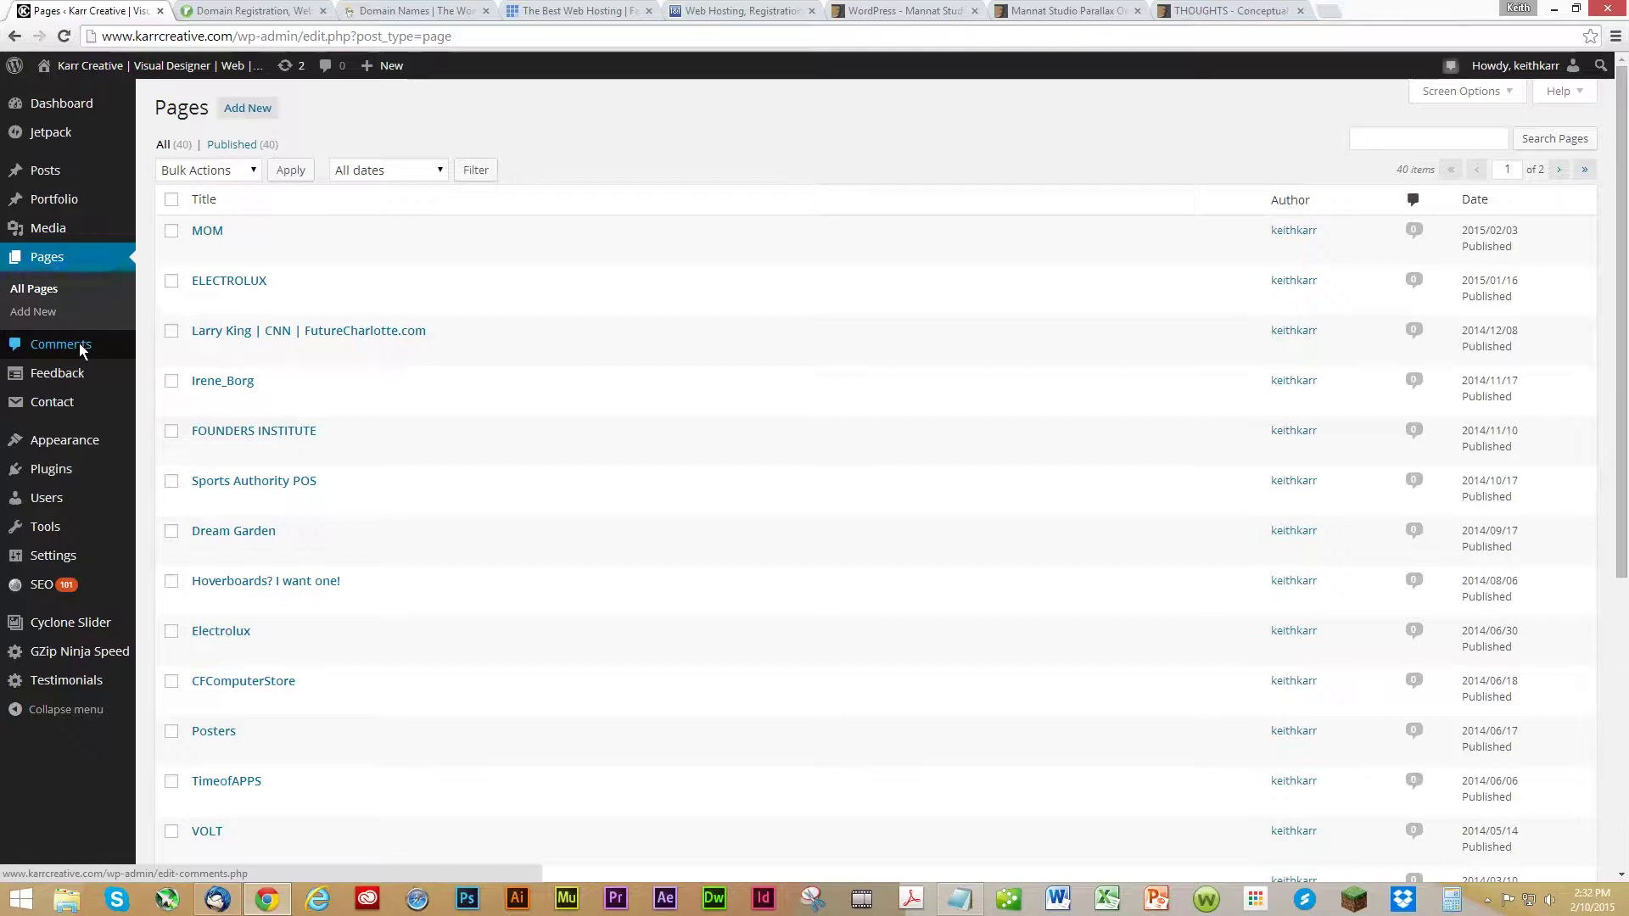
click(63, 402)
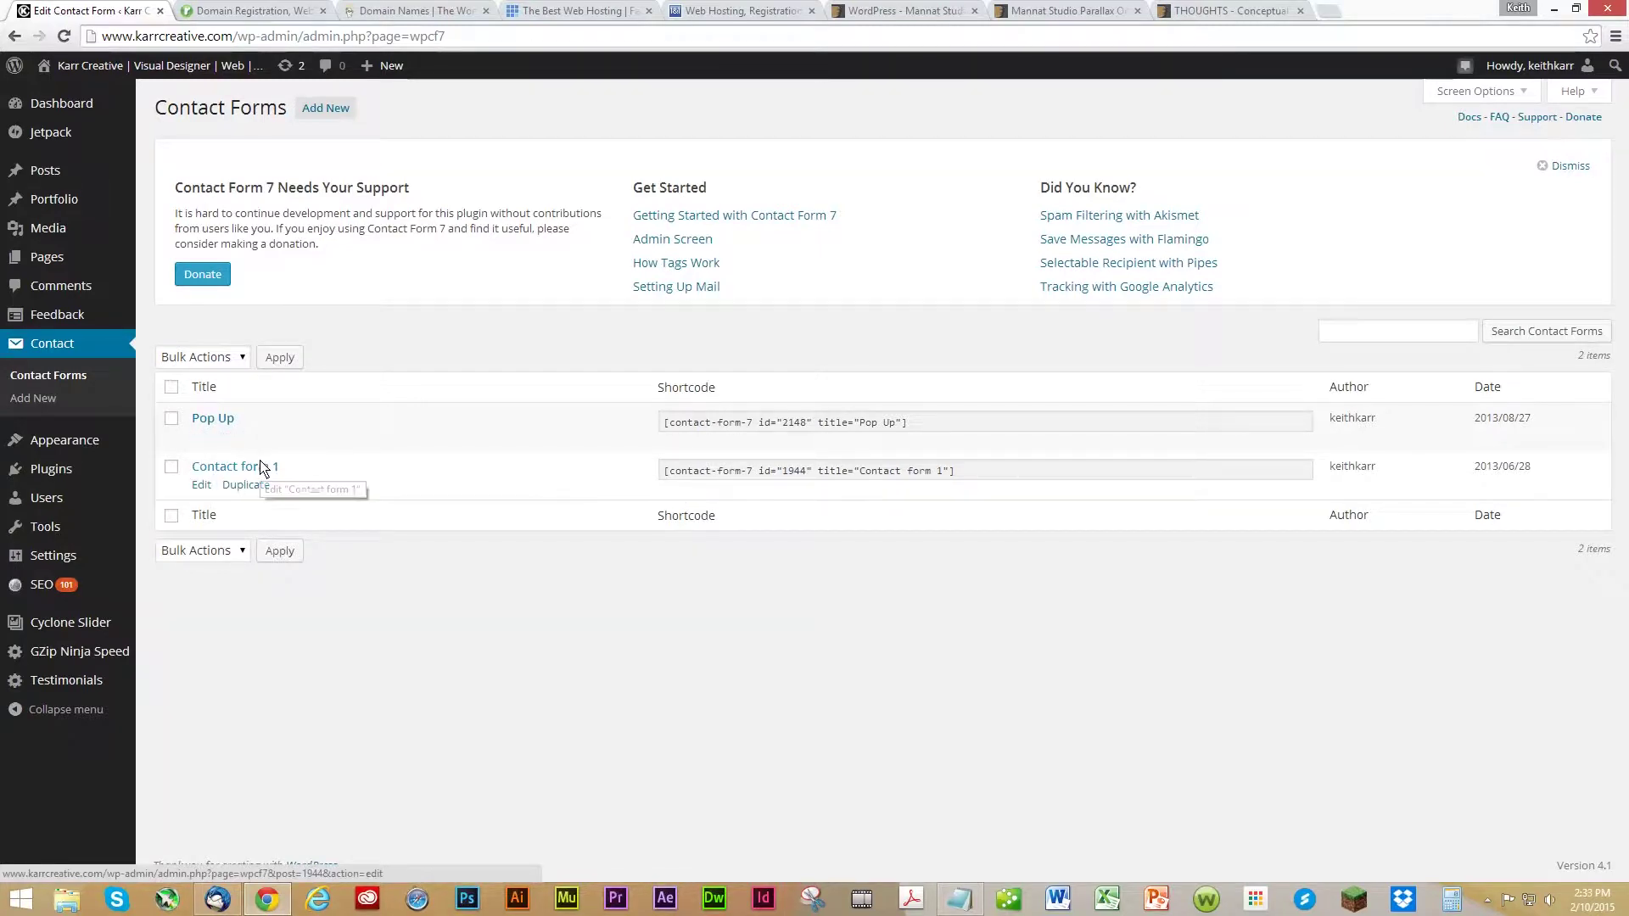
click(201, 484)
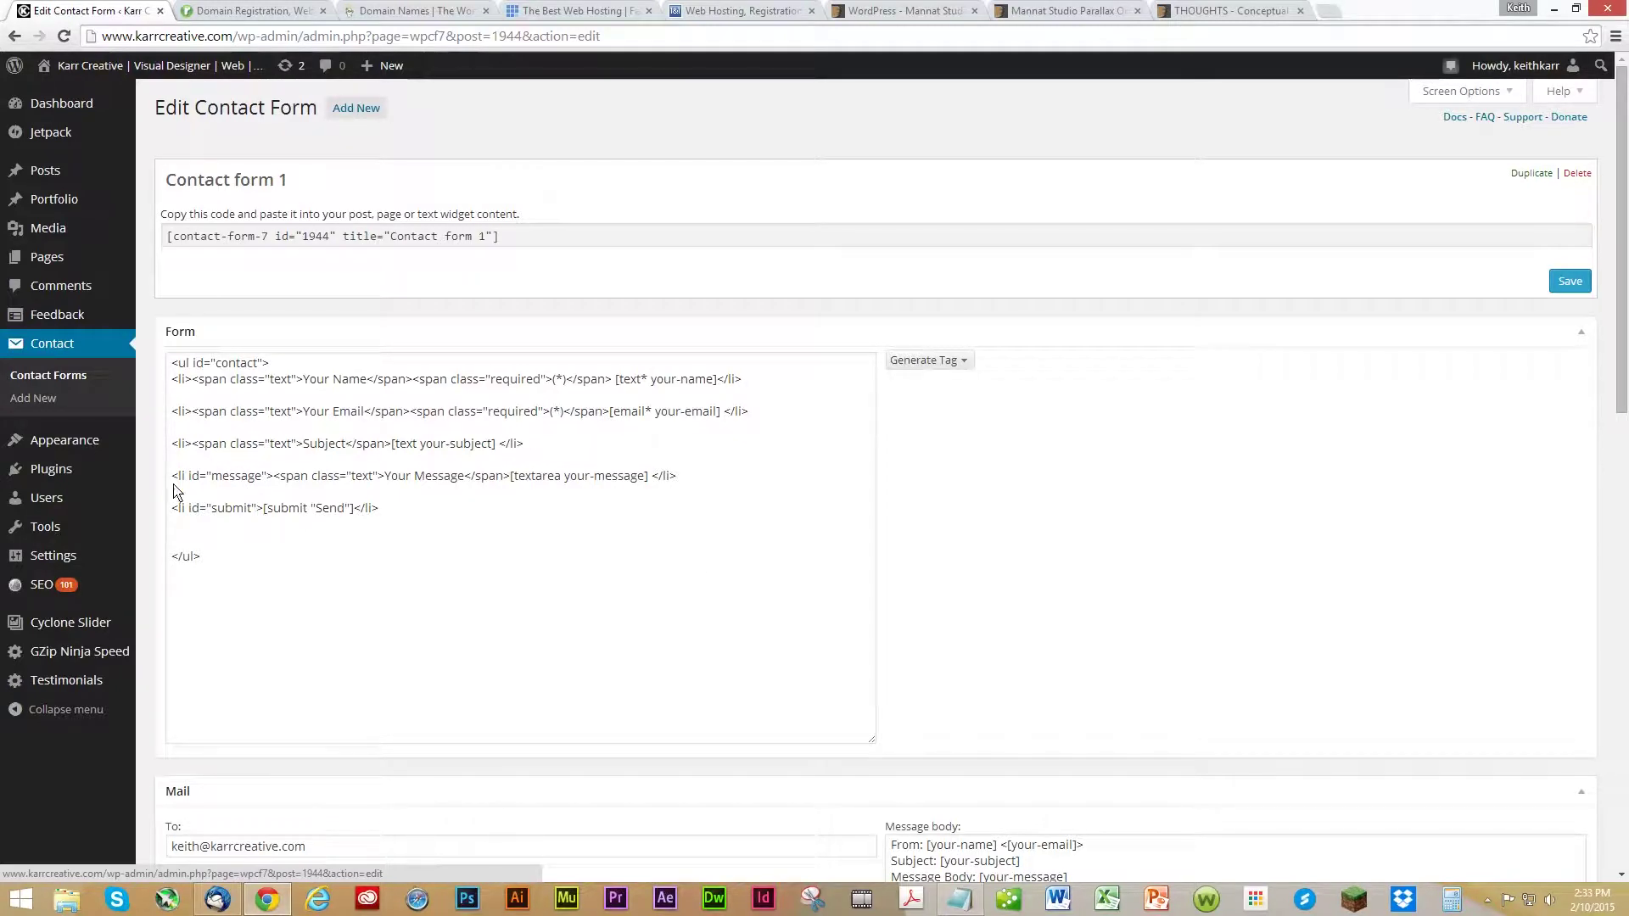
View the installed themes and compare with the Mannat Studio Parallax theme on ThemeForest, returning to the installed themes.
mouse_move(75, 443)
click(76, 444)
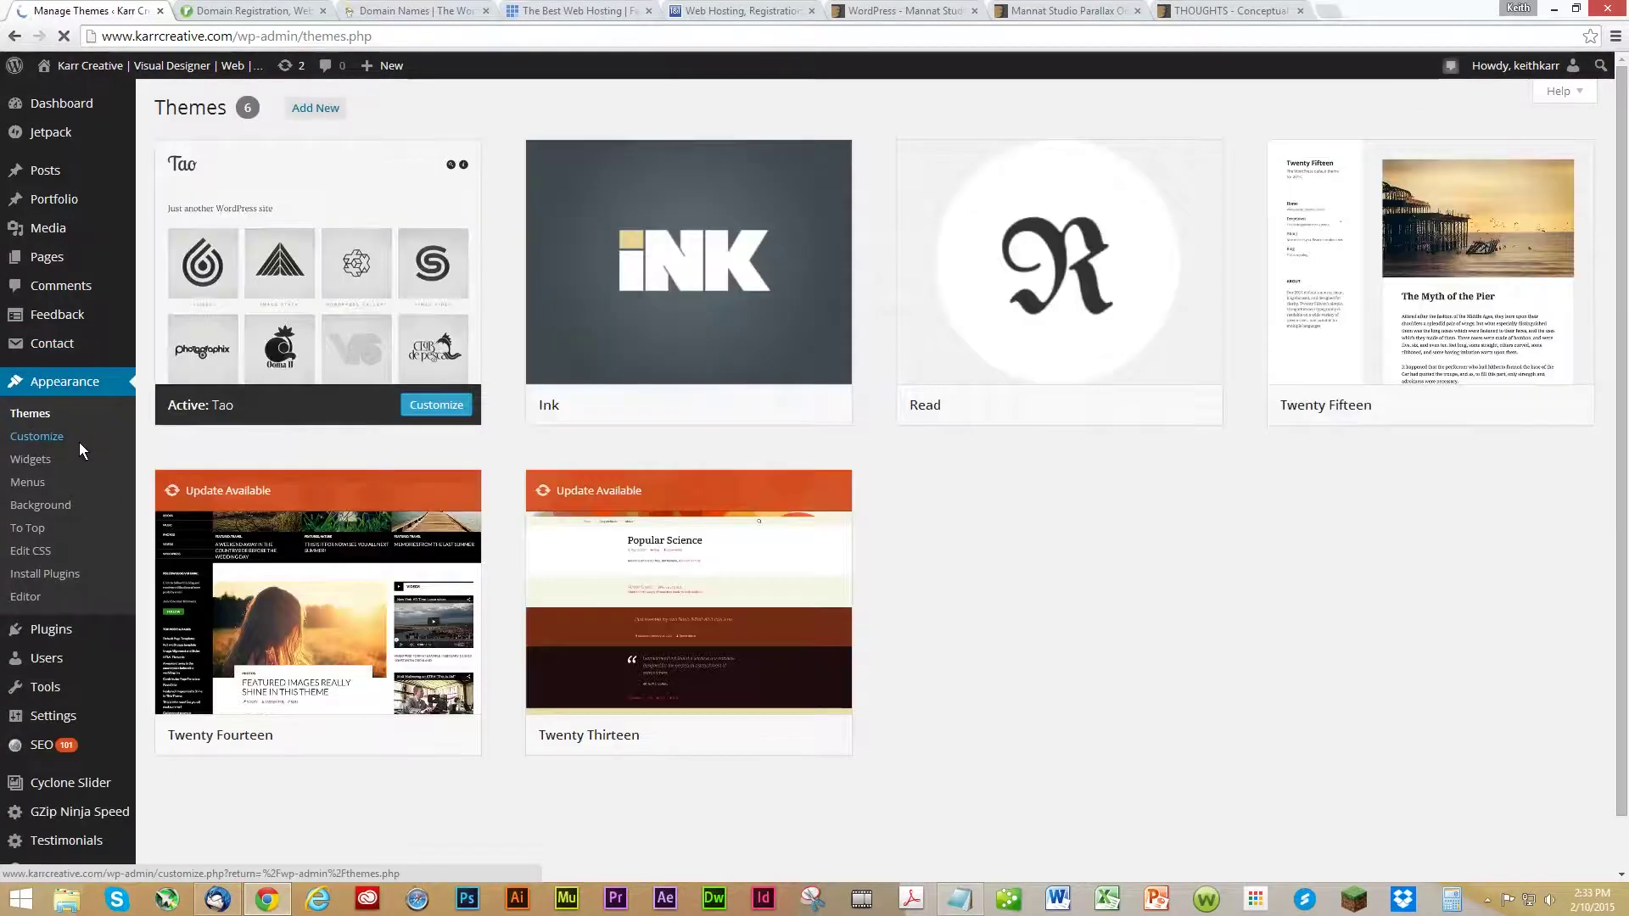
mouse_move(399, 568)
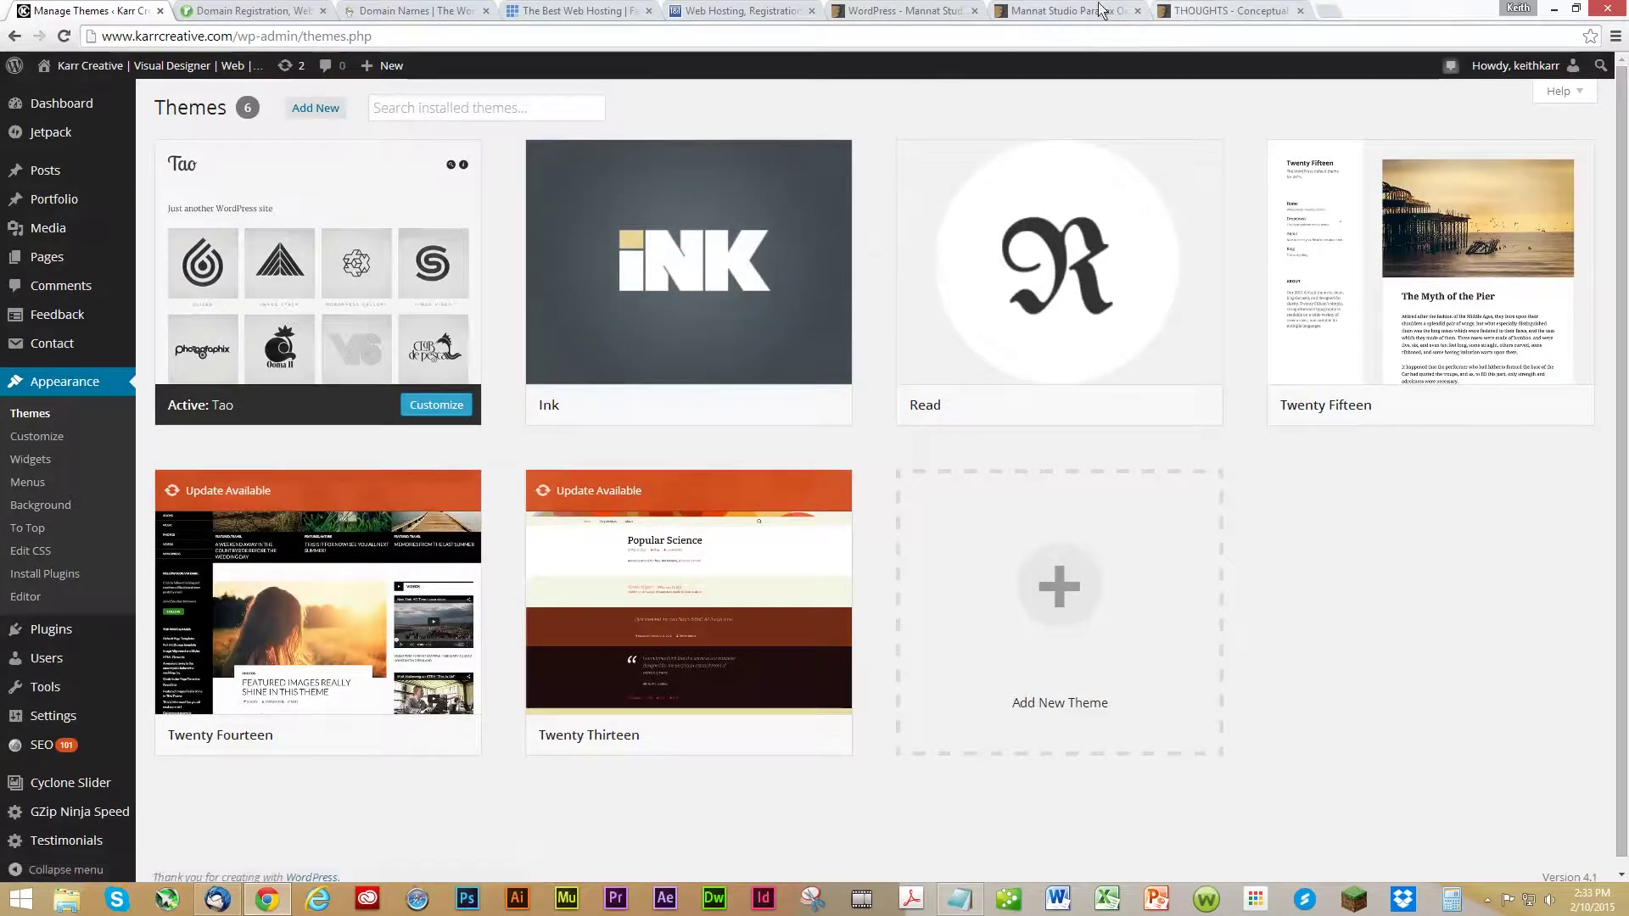
click(882, 12)
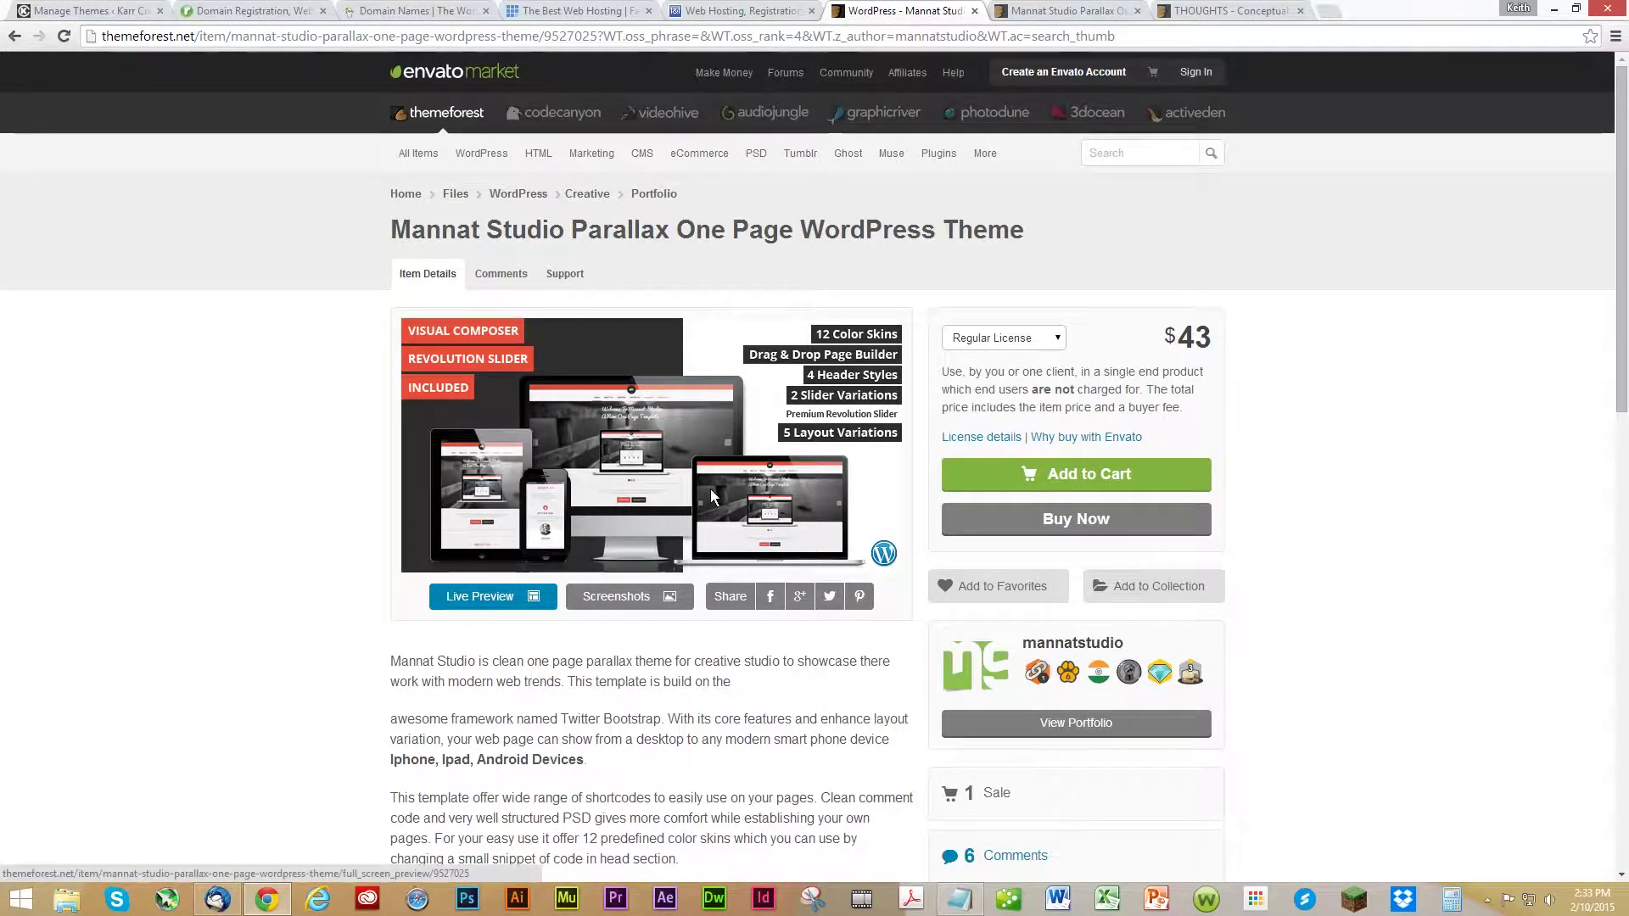
click(113, 12)
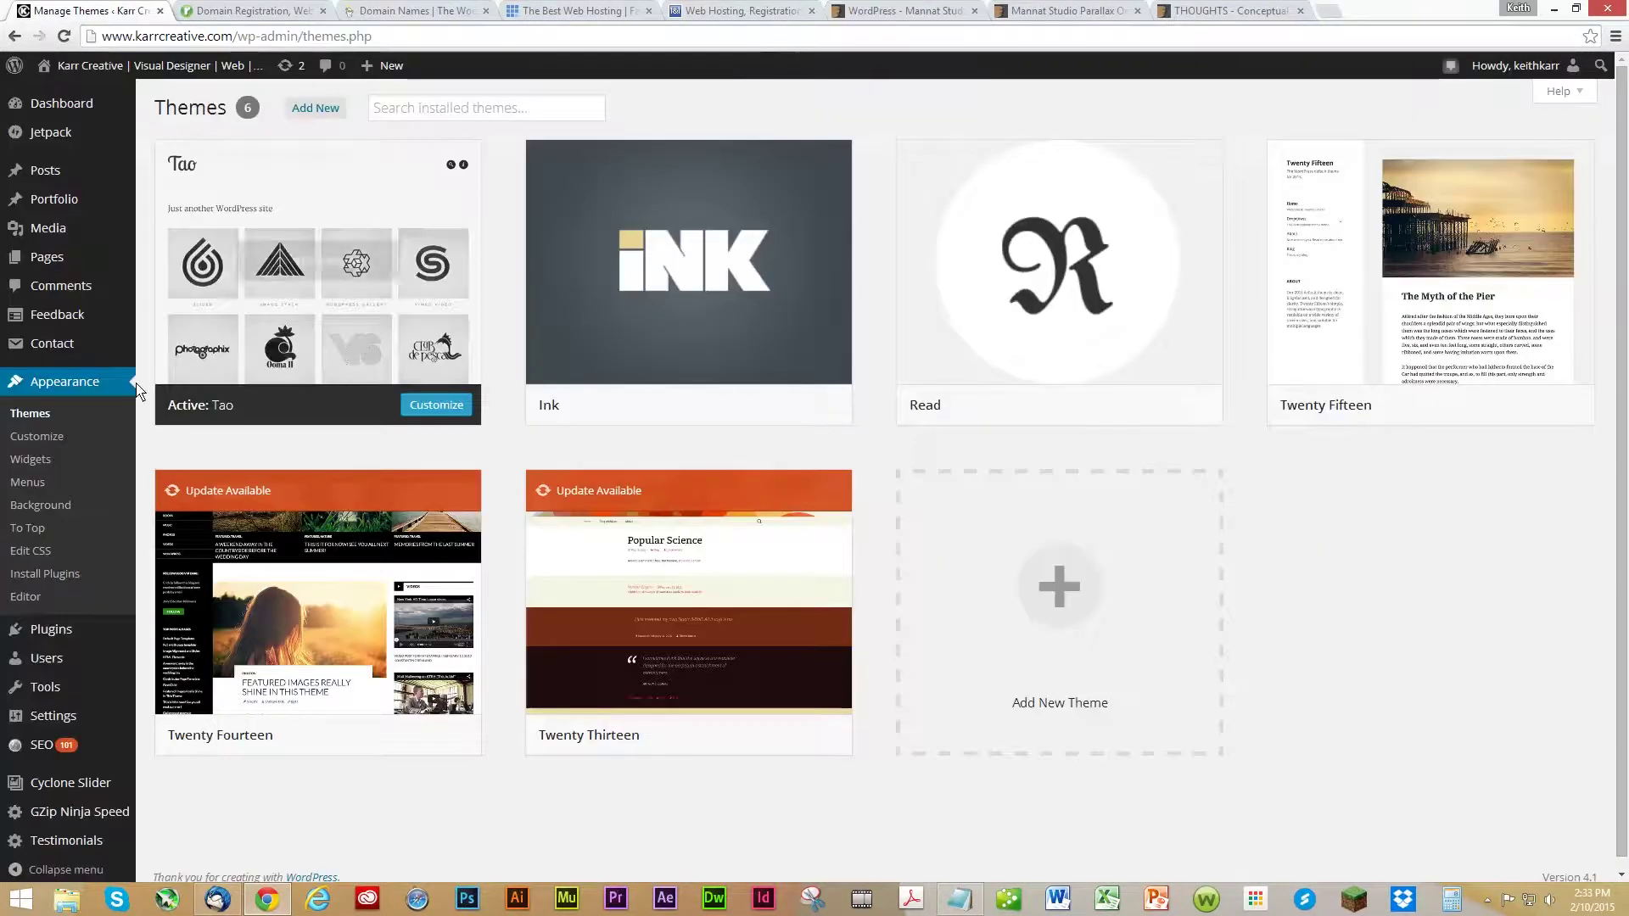
Examine the available and sidebar widgets, and the structure of the temp nav menu.
click(39, 463)
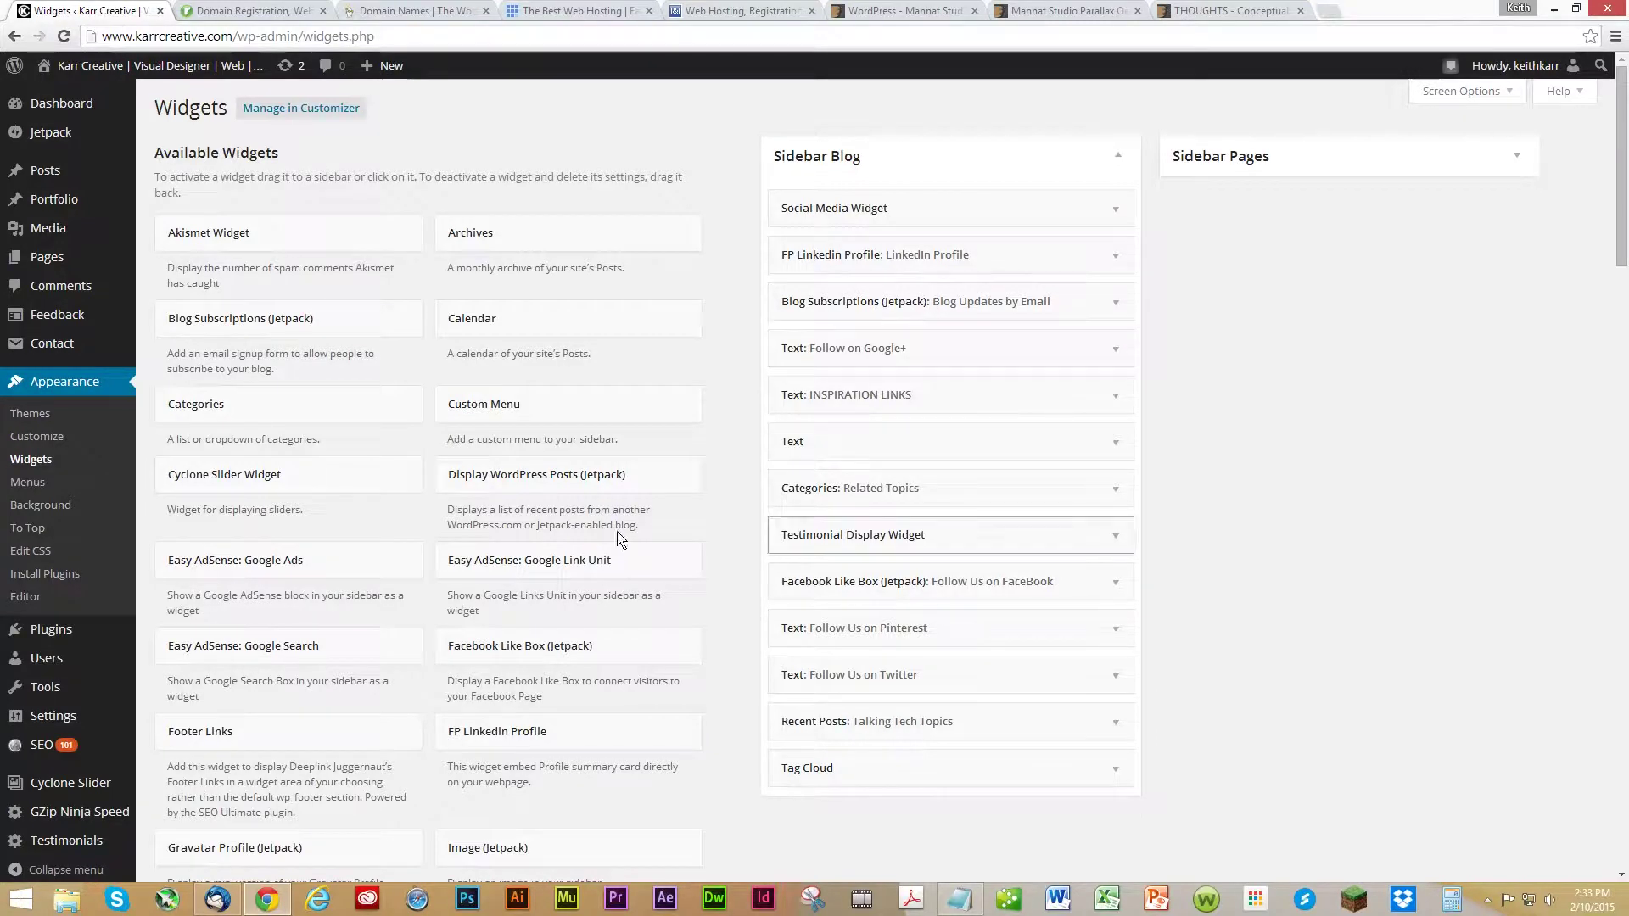
click(28, 485)
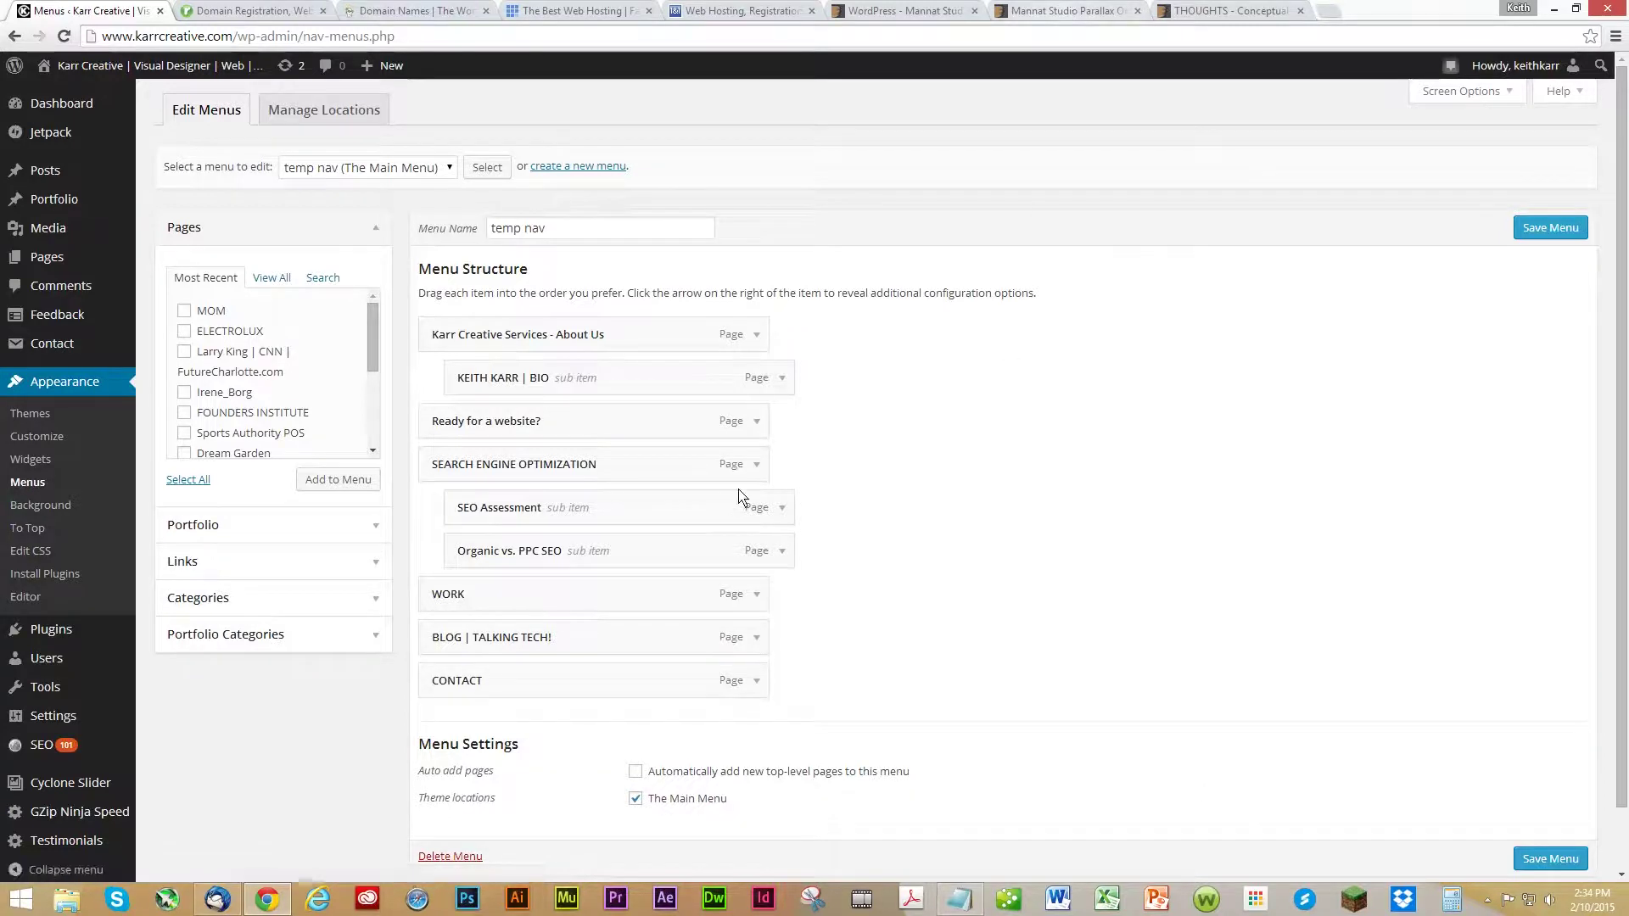
Leave the menu page without saving and view the CSS stylesheet editor and the Tao theme's style.css in the theme editor.
click(39, 552)
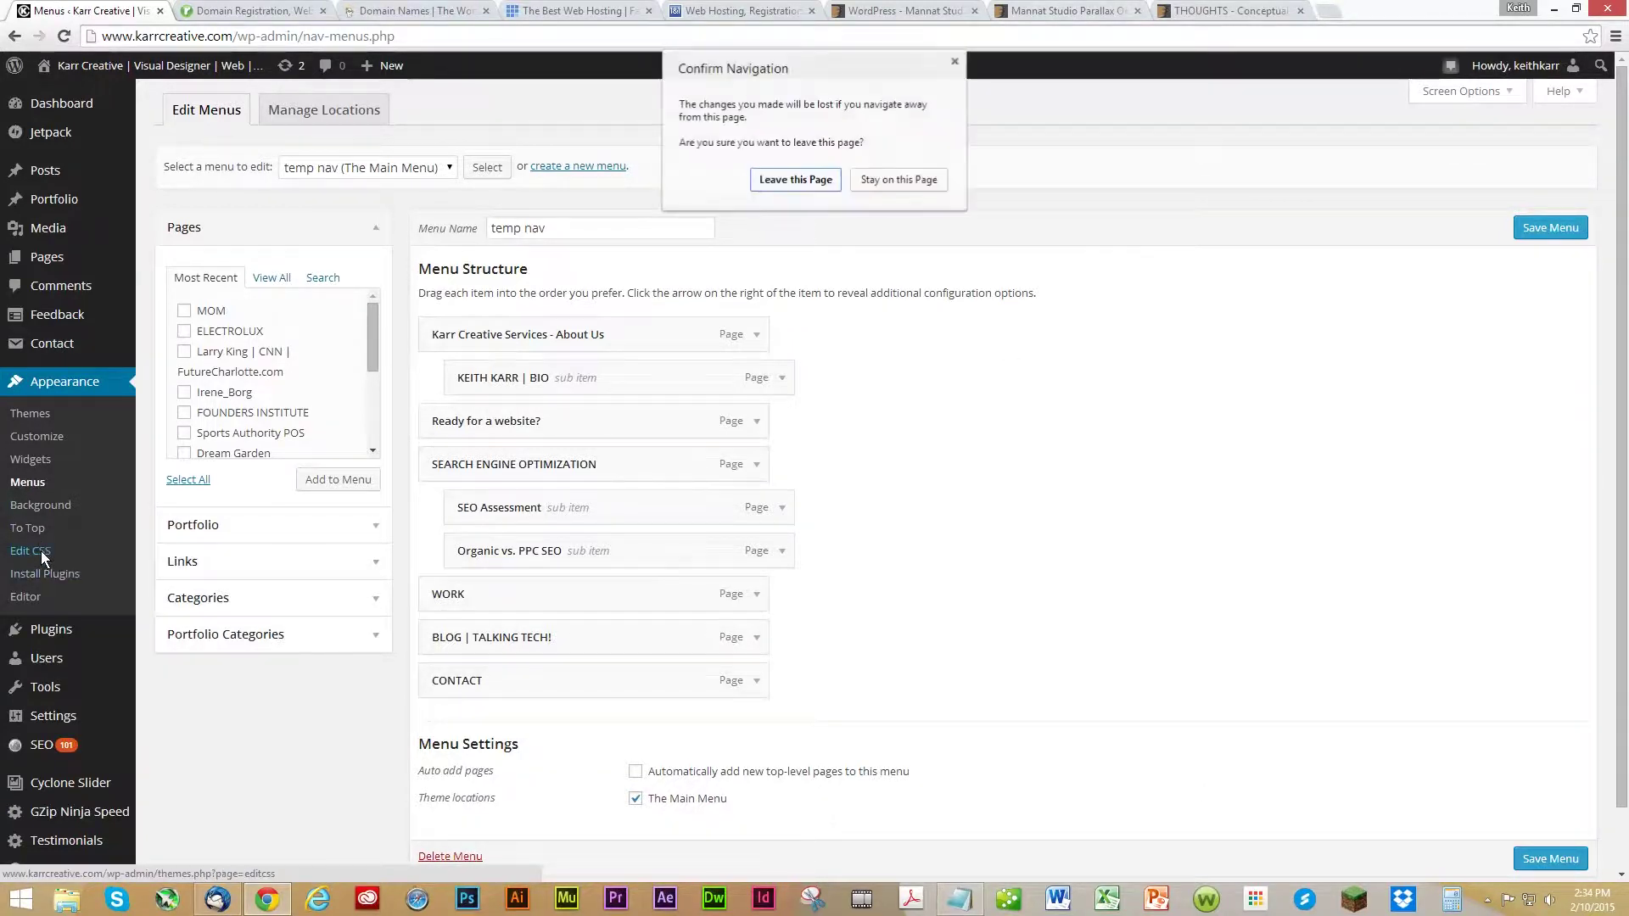
click(795, 179)
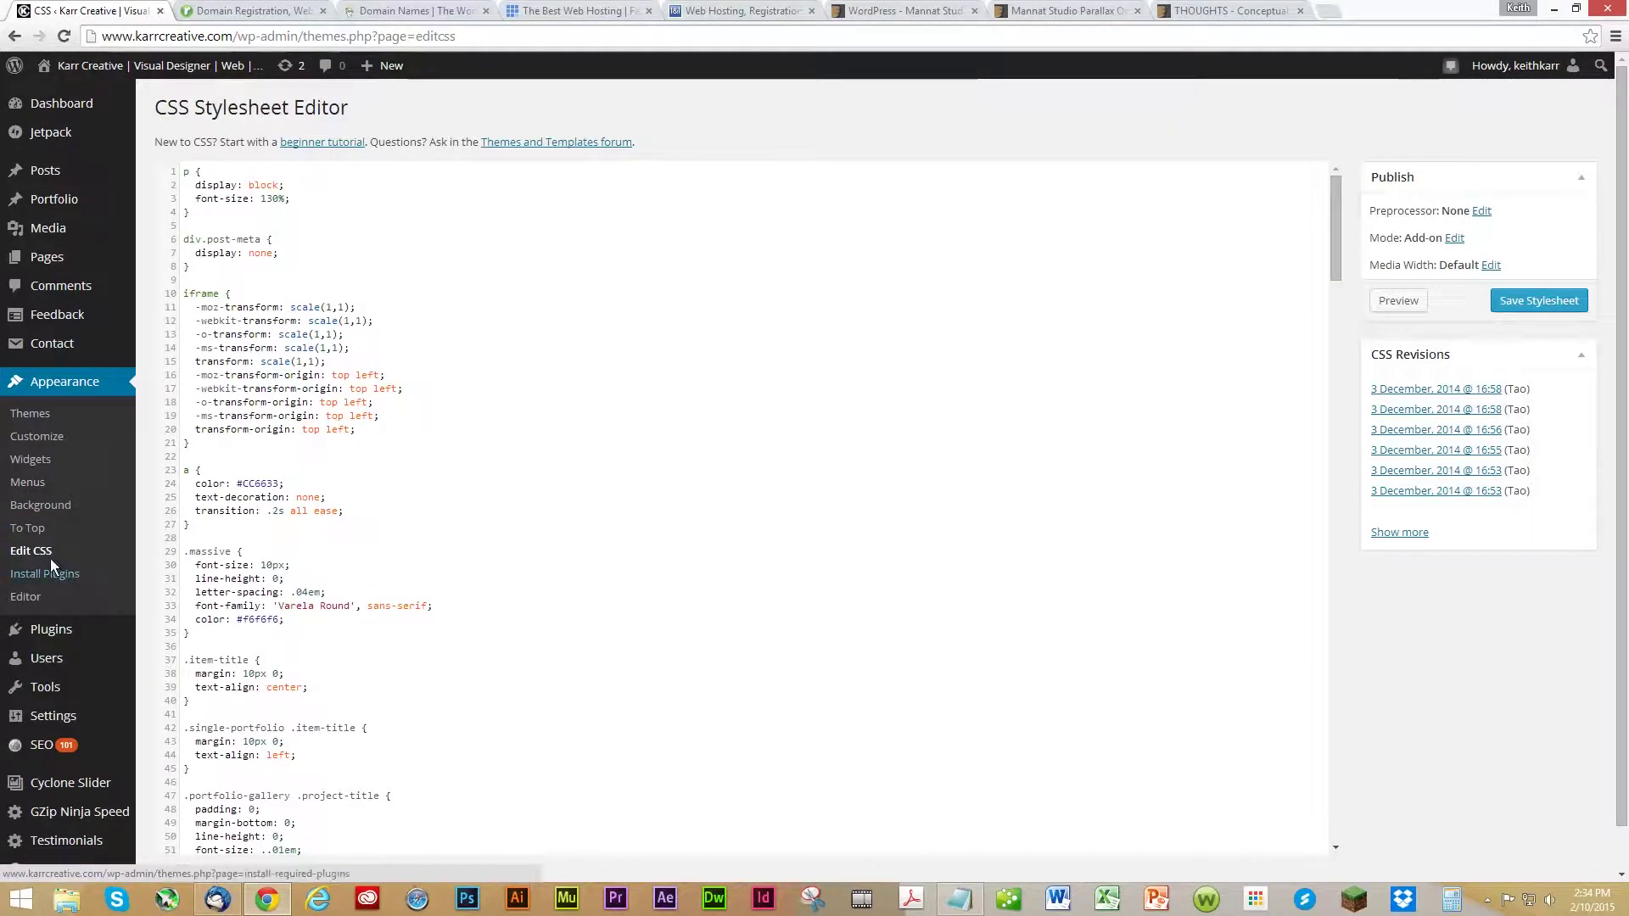
click(35, 600)
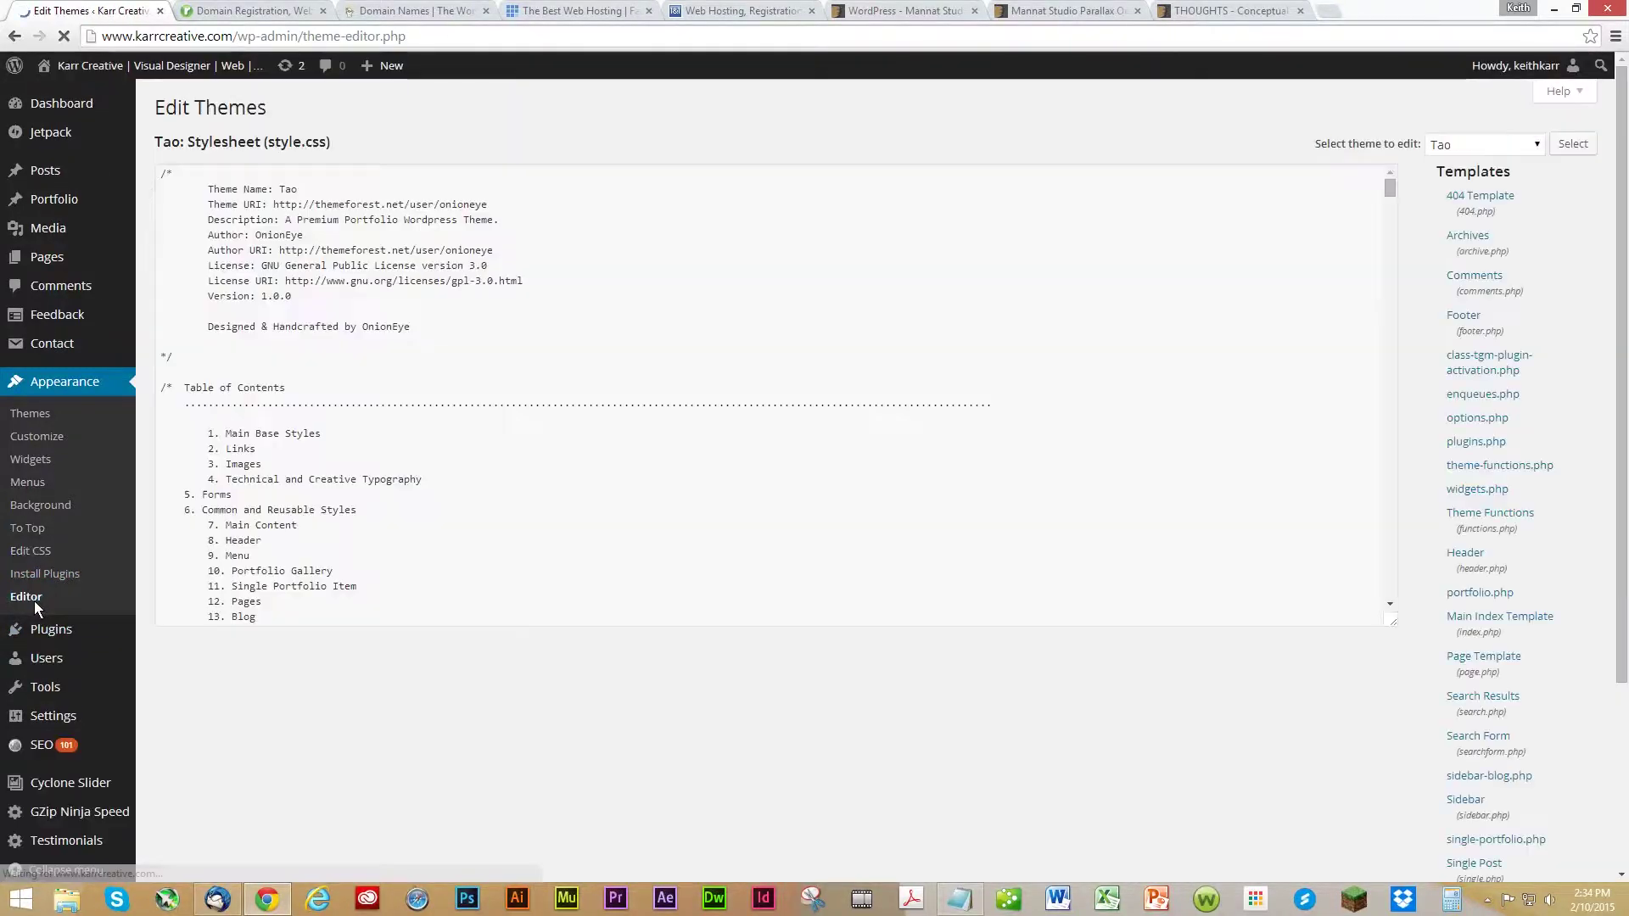
scroll(1569, 615, down, 3)
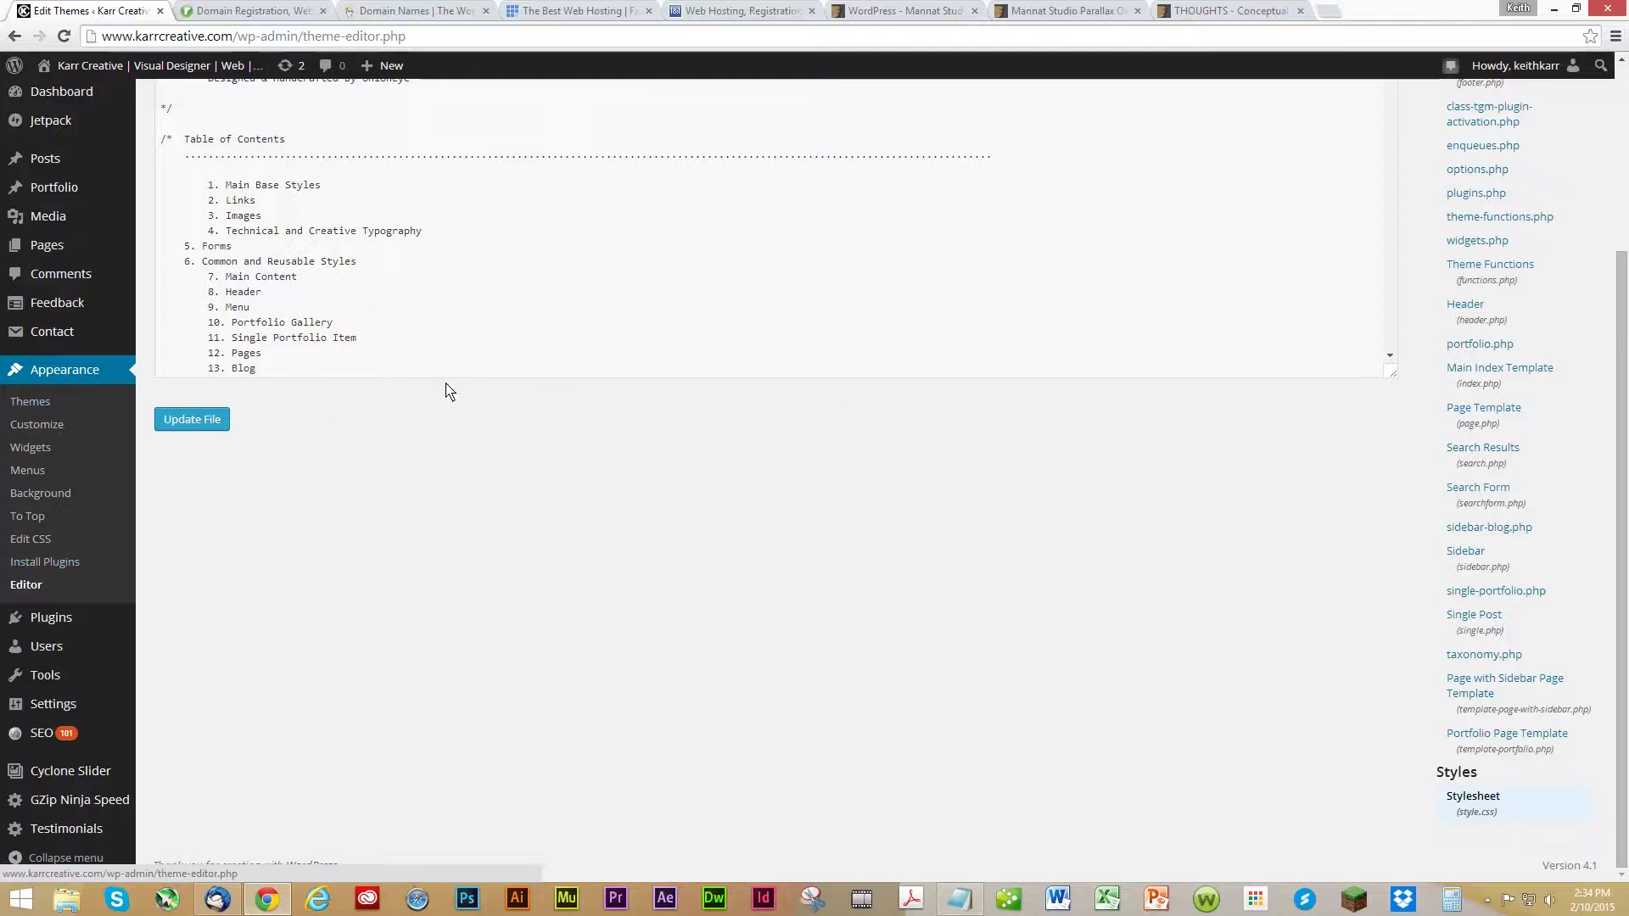
Look over the installed plugins list and the options under Users, Settings, SEO and Testimonials.
click(67, 617)
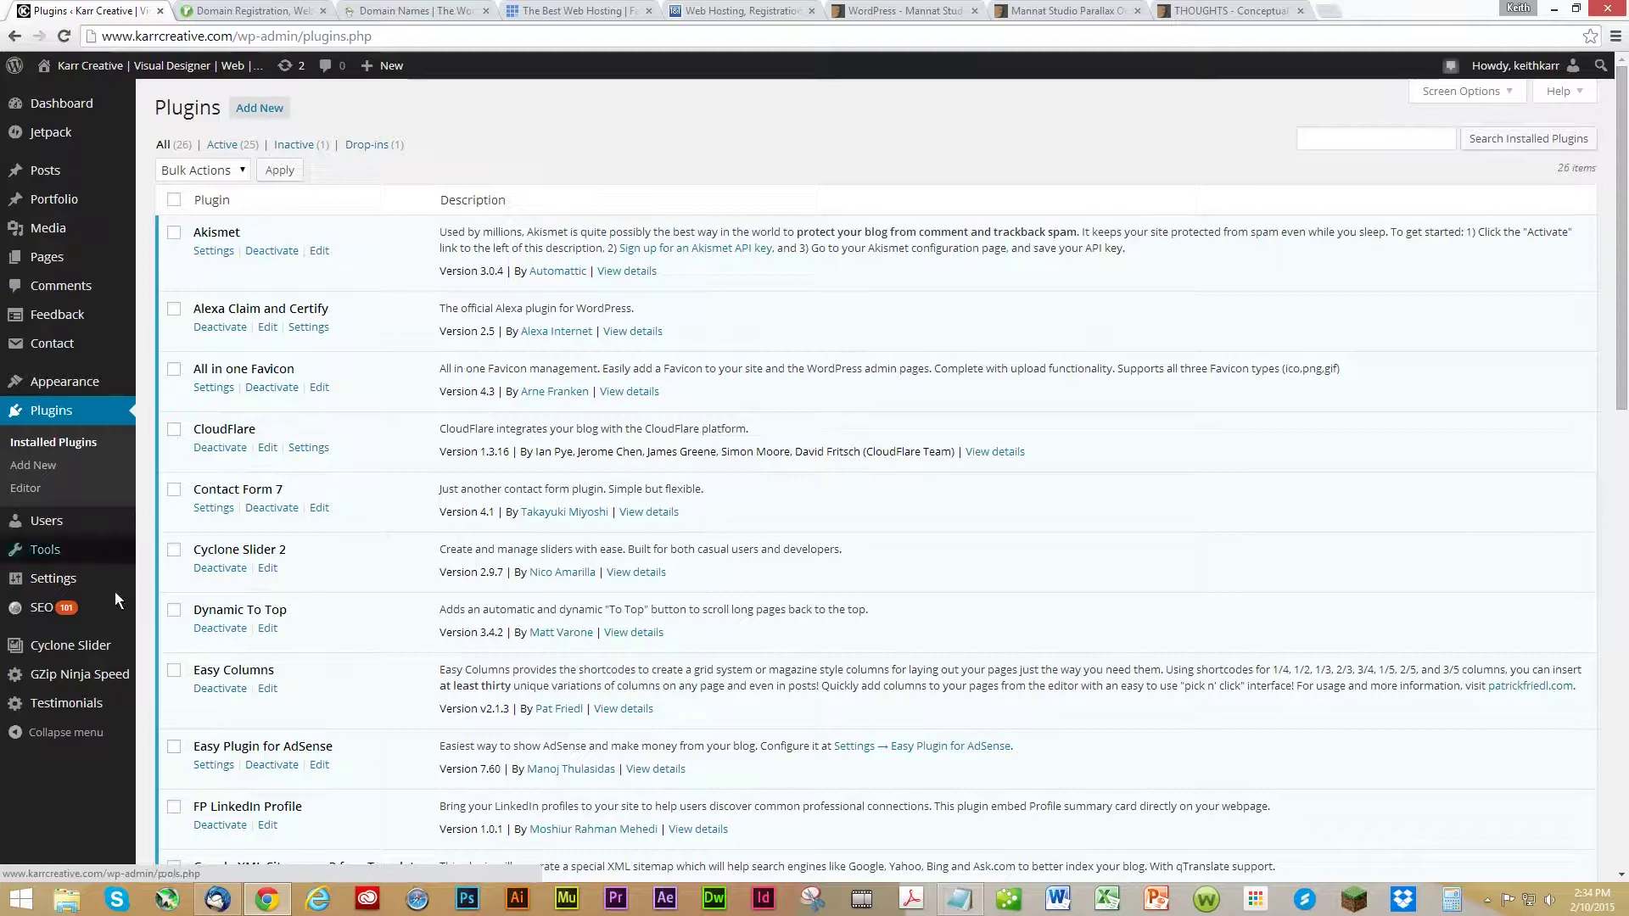
mouse_move(106, 643)
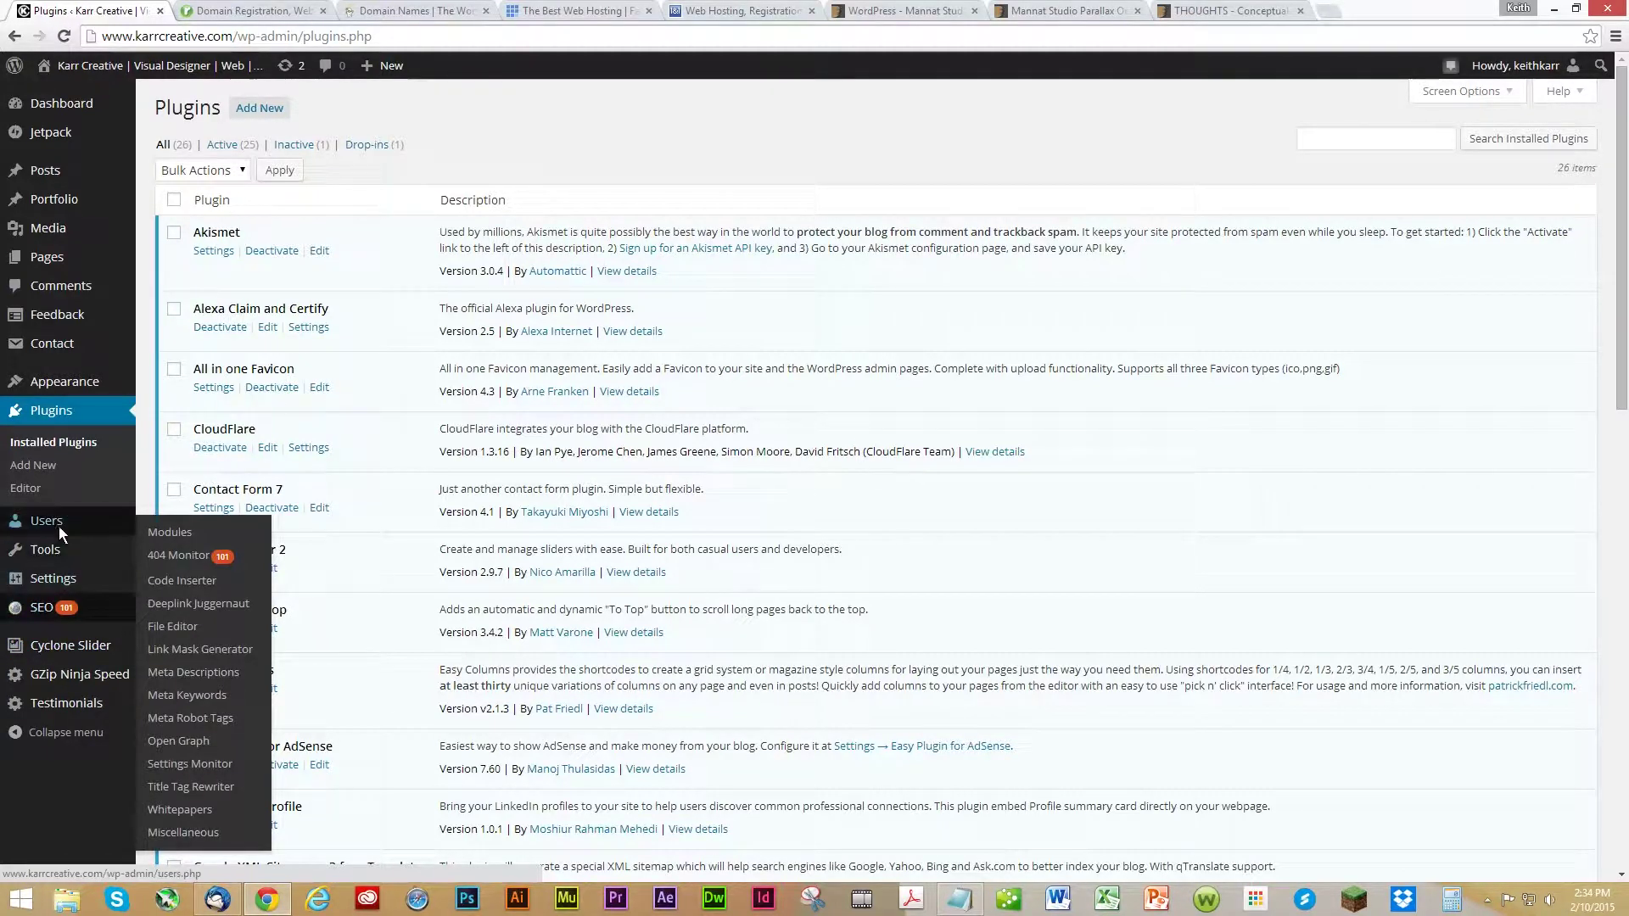
mouse_move(56, 524)
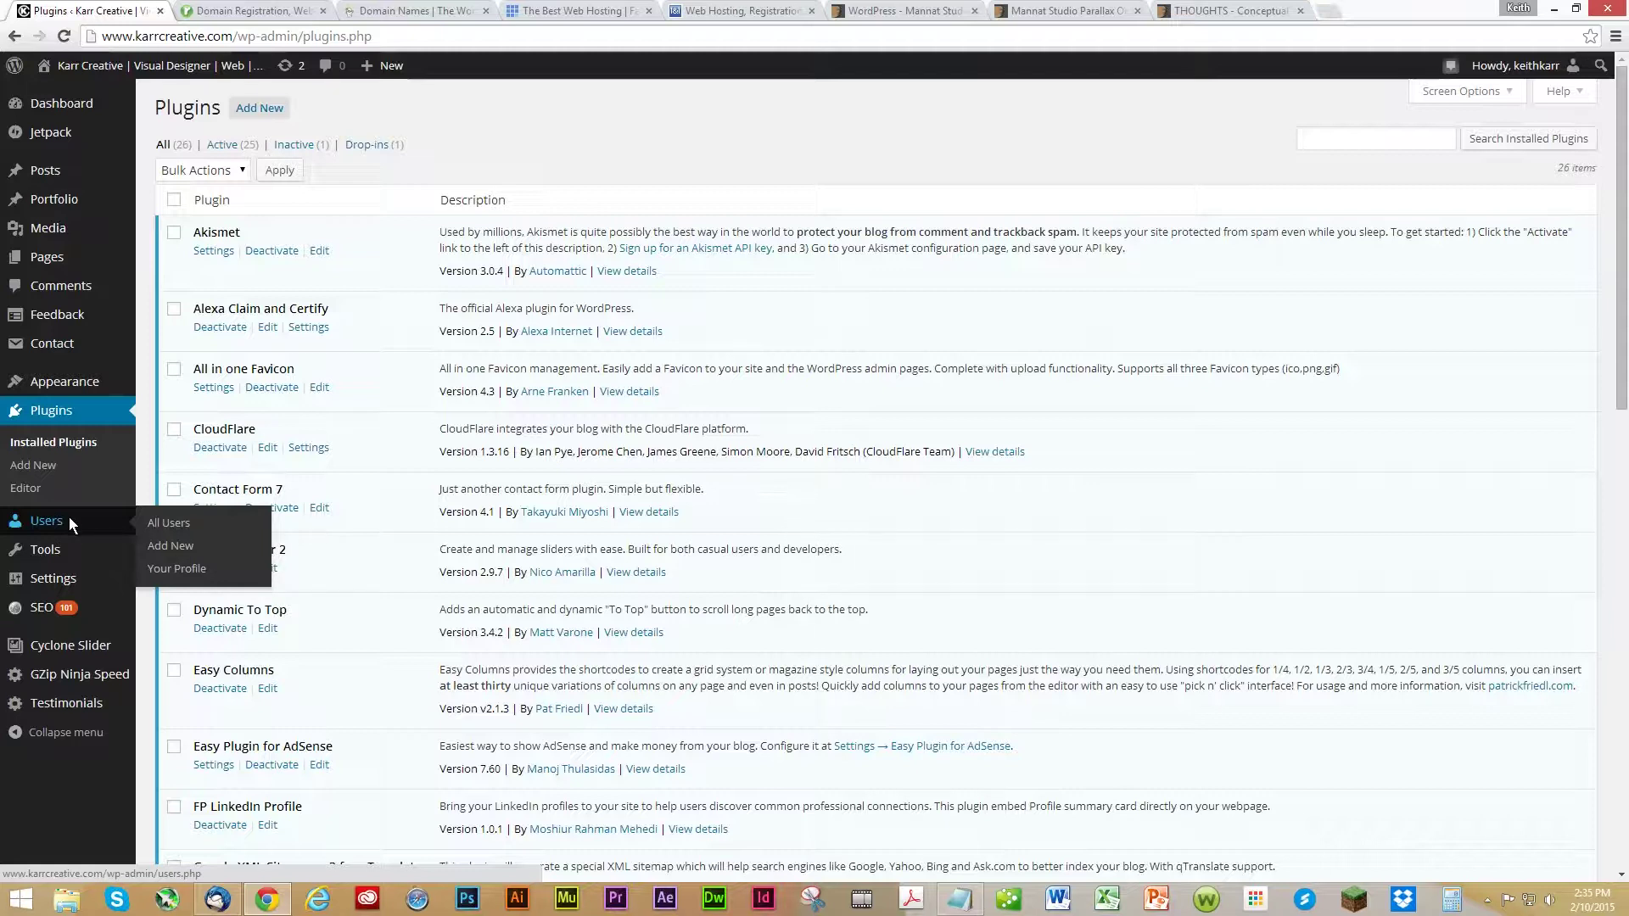
mouse_move(86, 584)
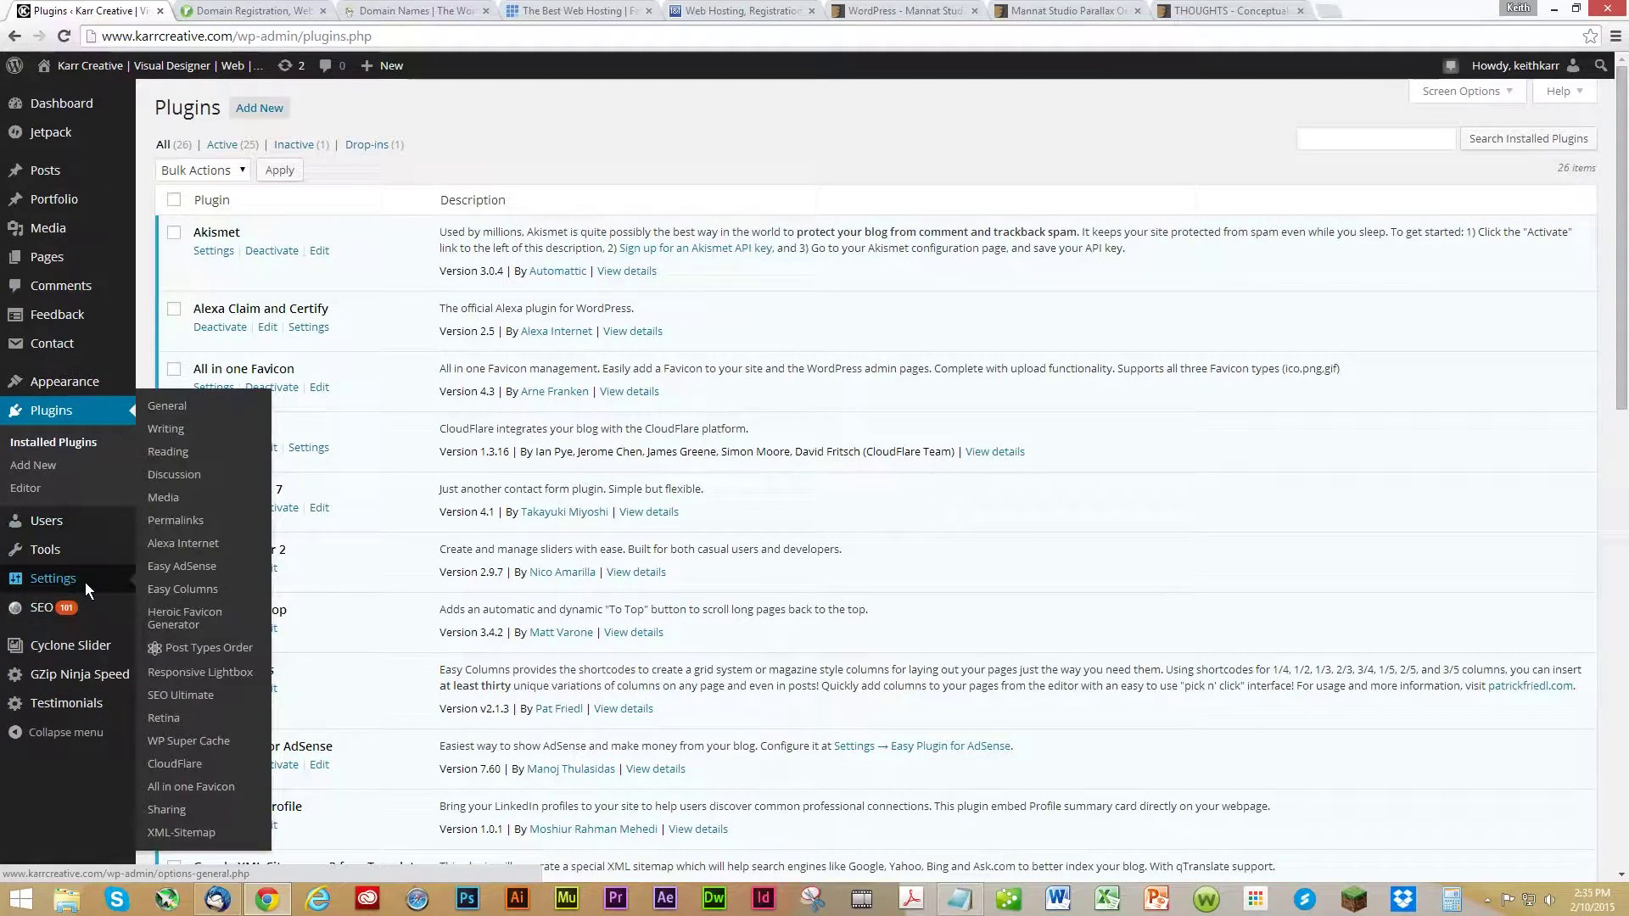
mouse_move(71, 557)
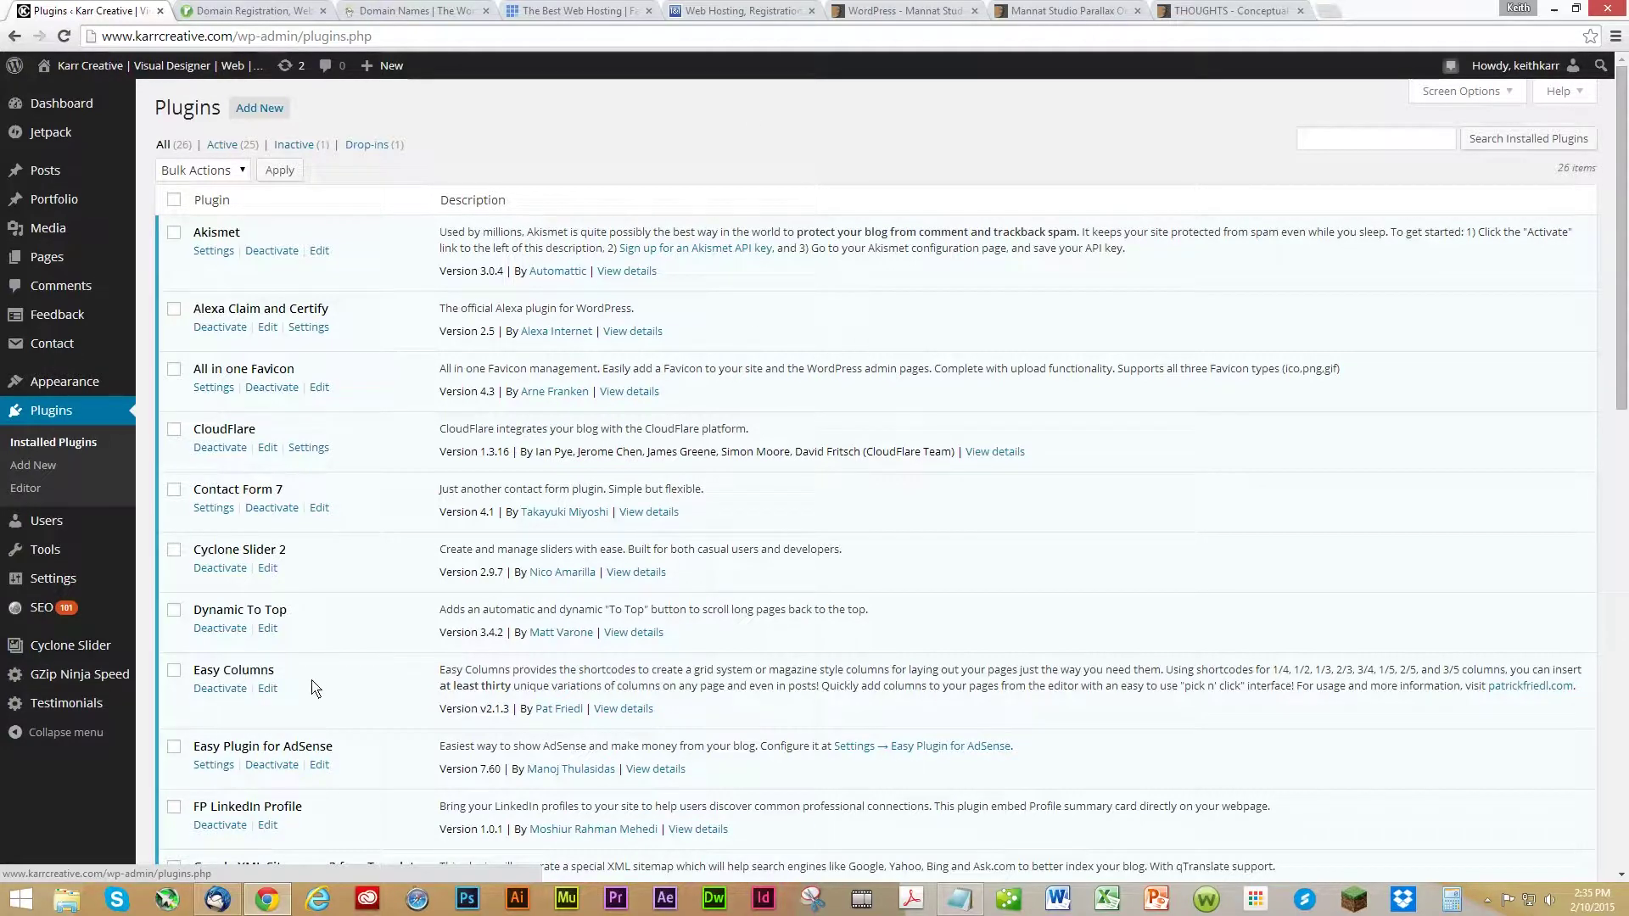
mouse_move(116, 696)
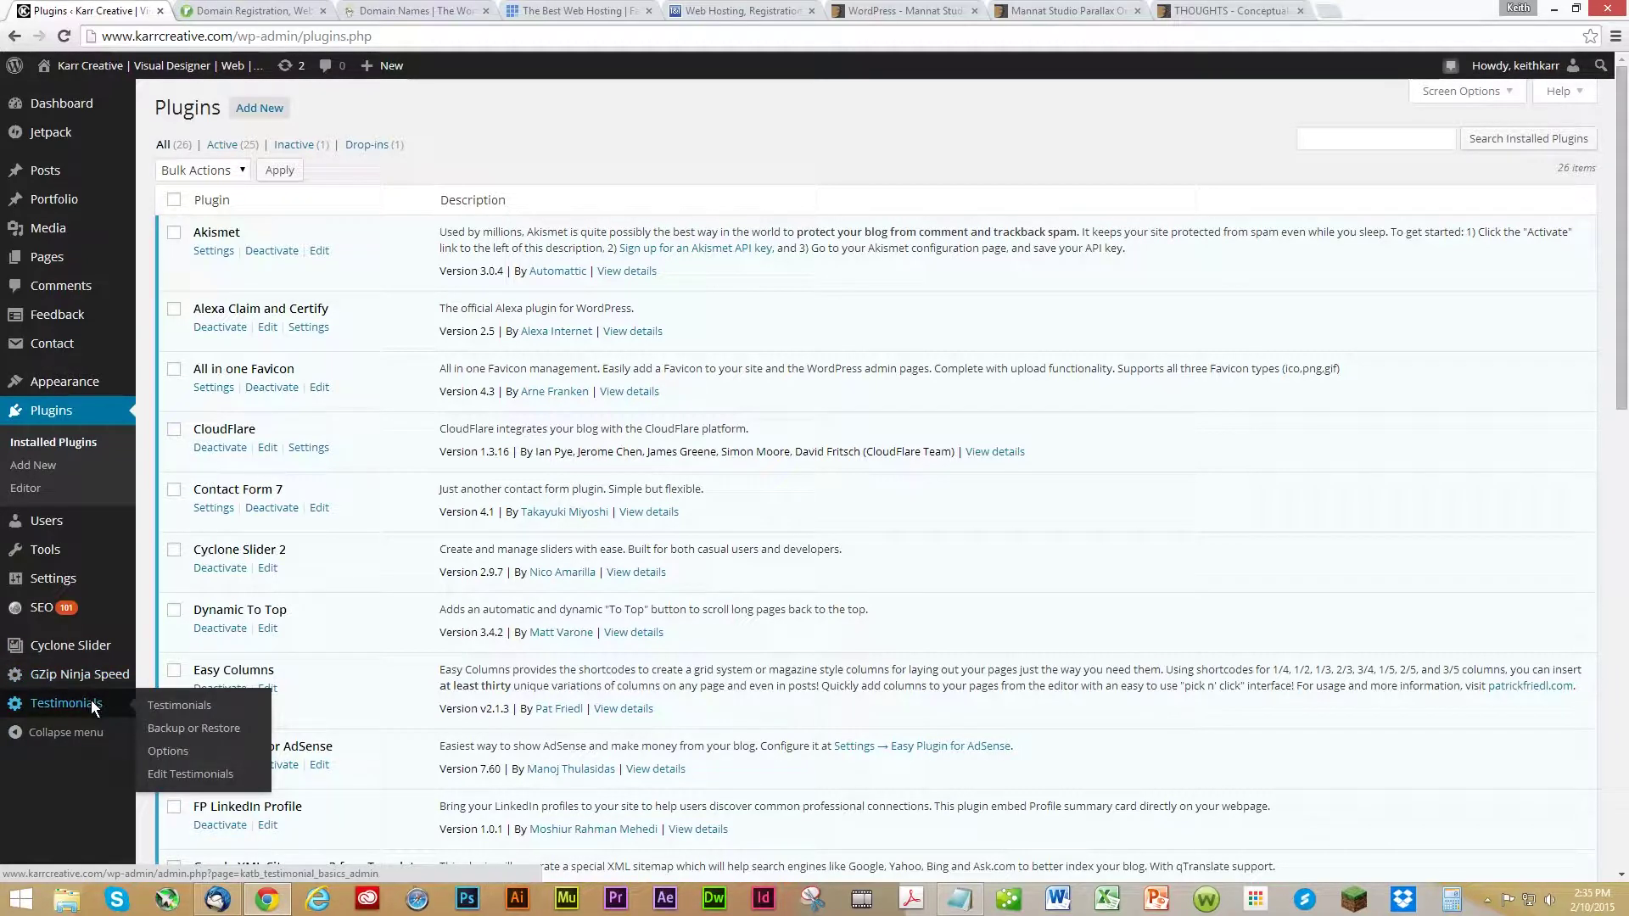
Visit the live site and examine the Talking Tech blog page's posts and sidebar widgets.
click(98, 60)
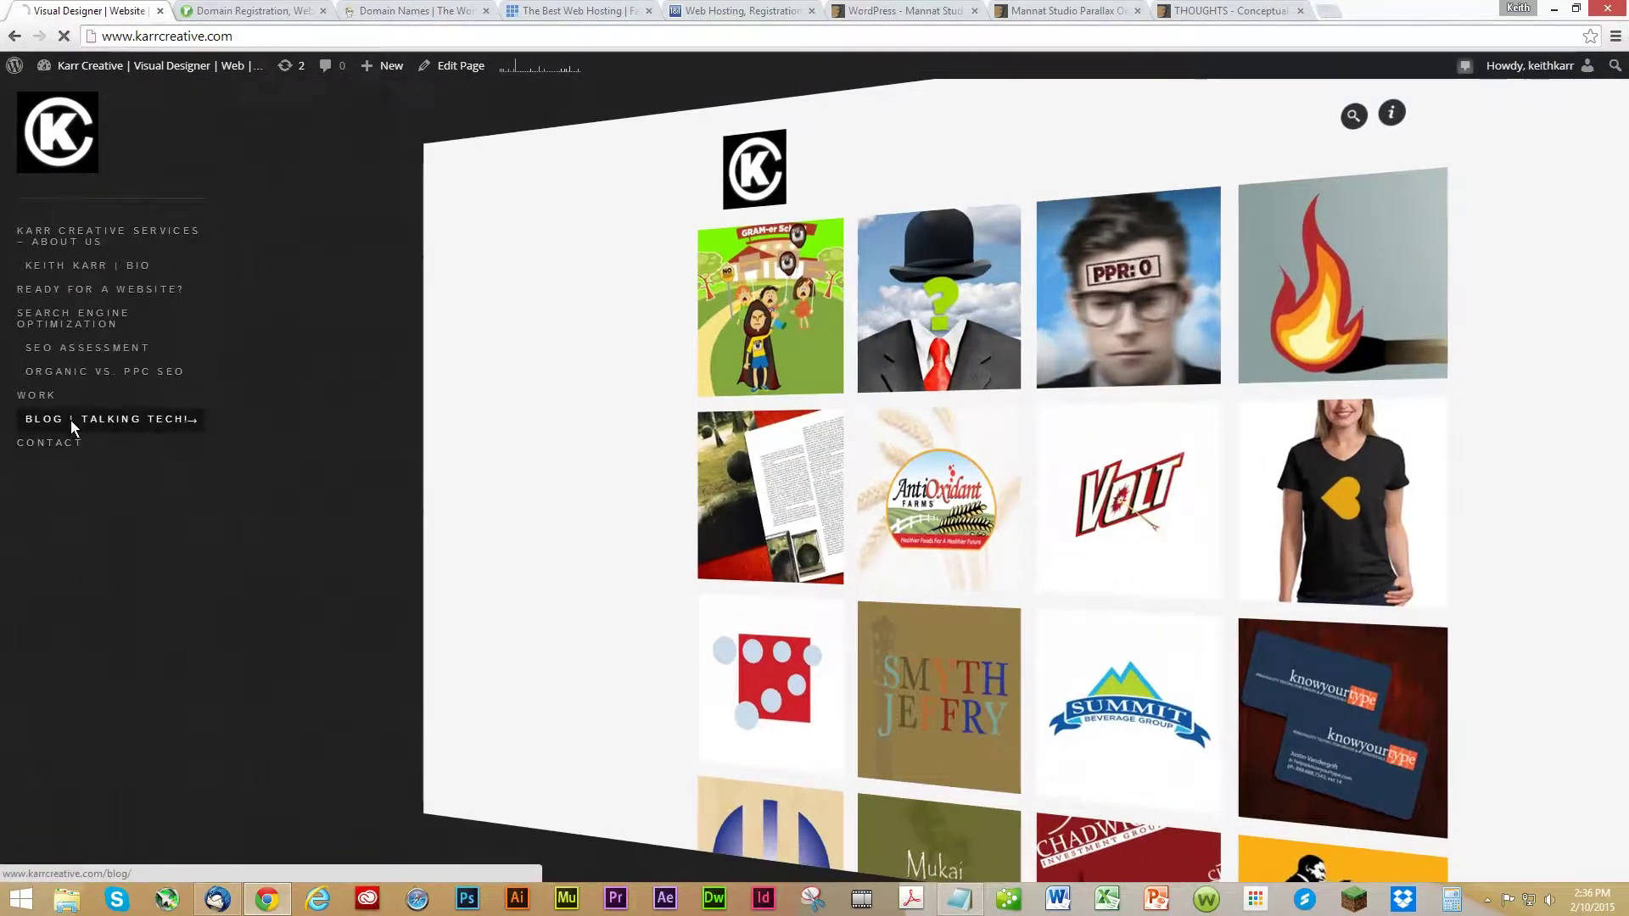
click(70, 419)
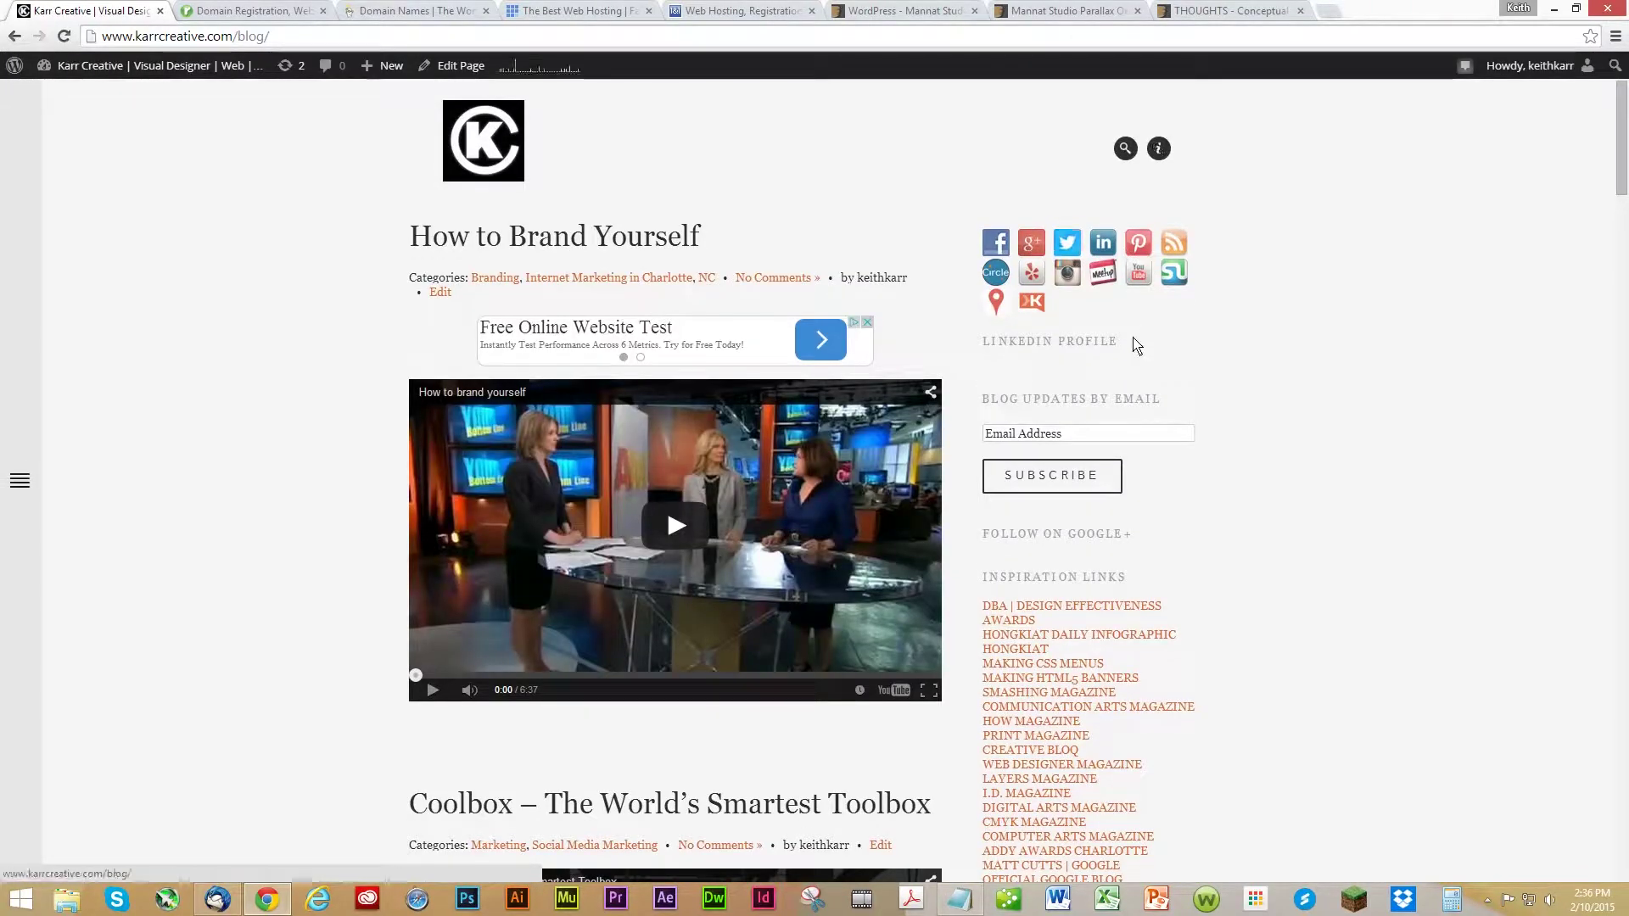
scroll(1232, 533, down, 2)
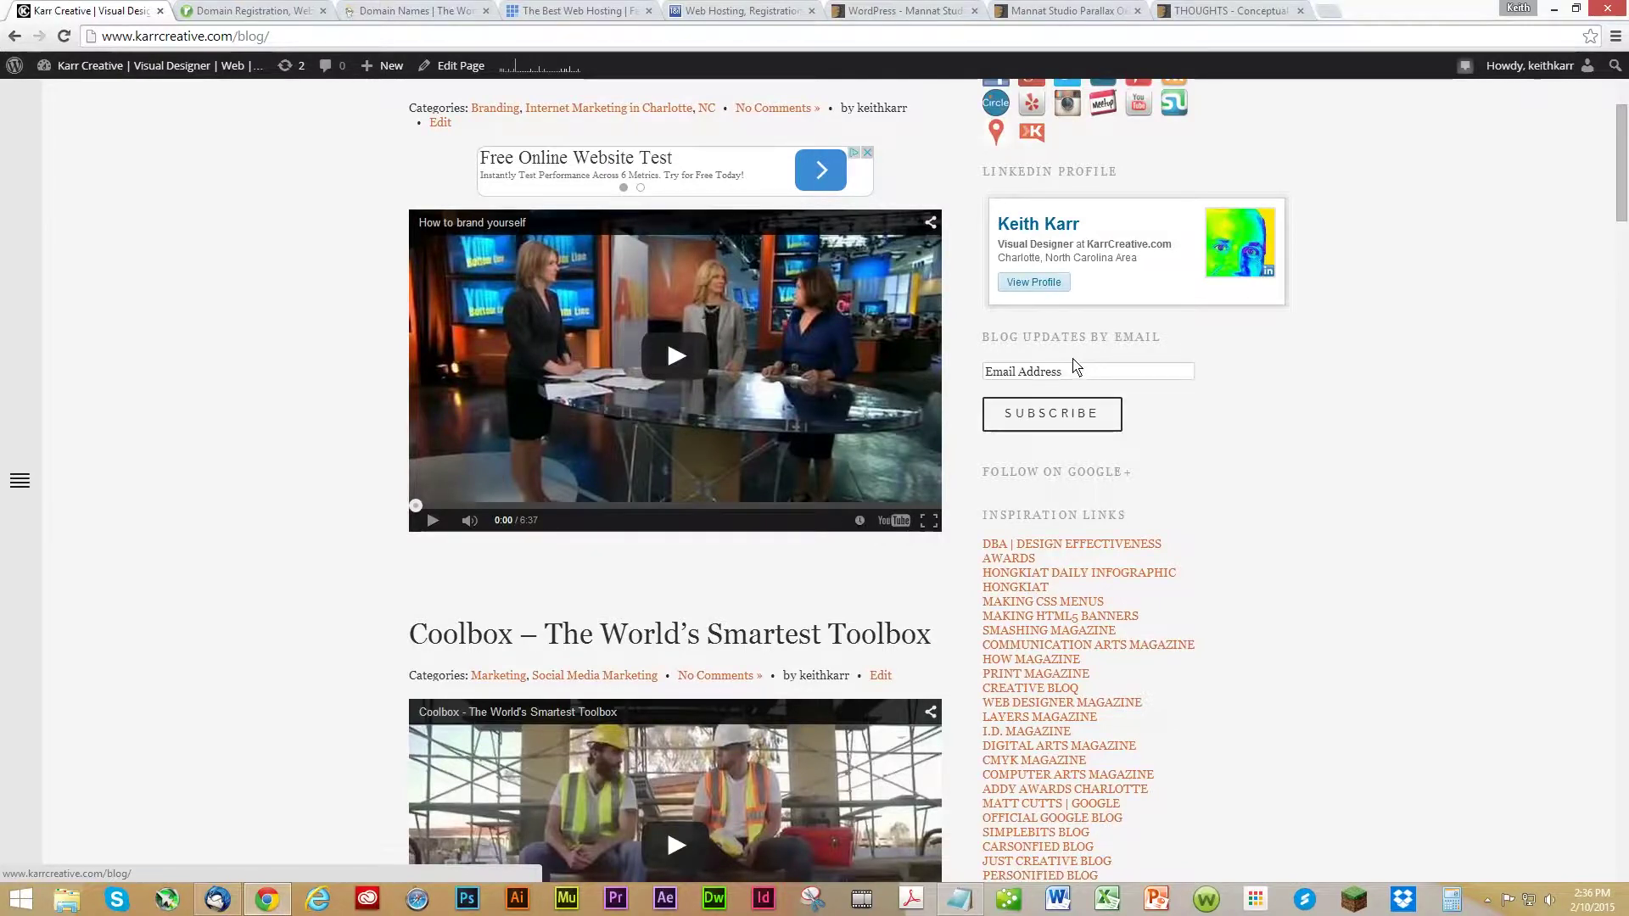
scroll(1213, 476, down, 2)
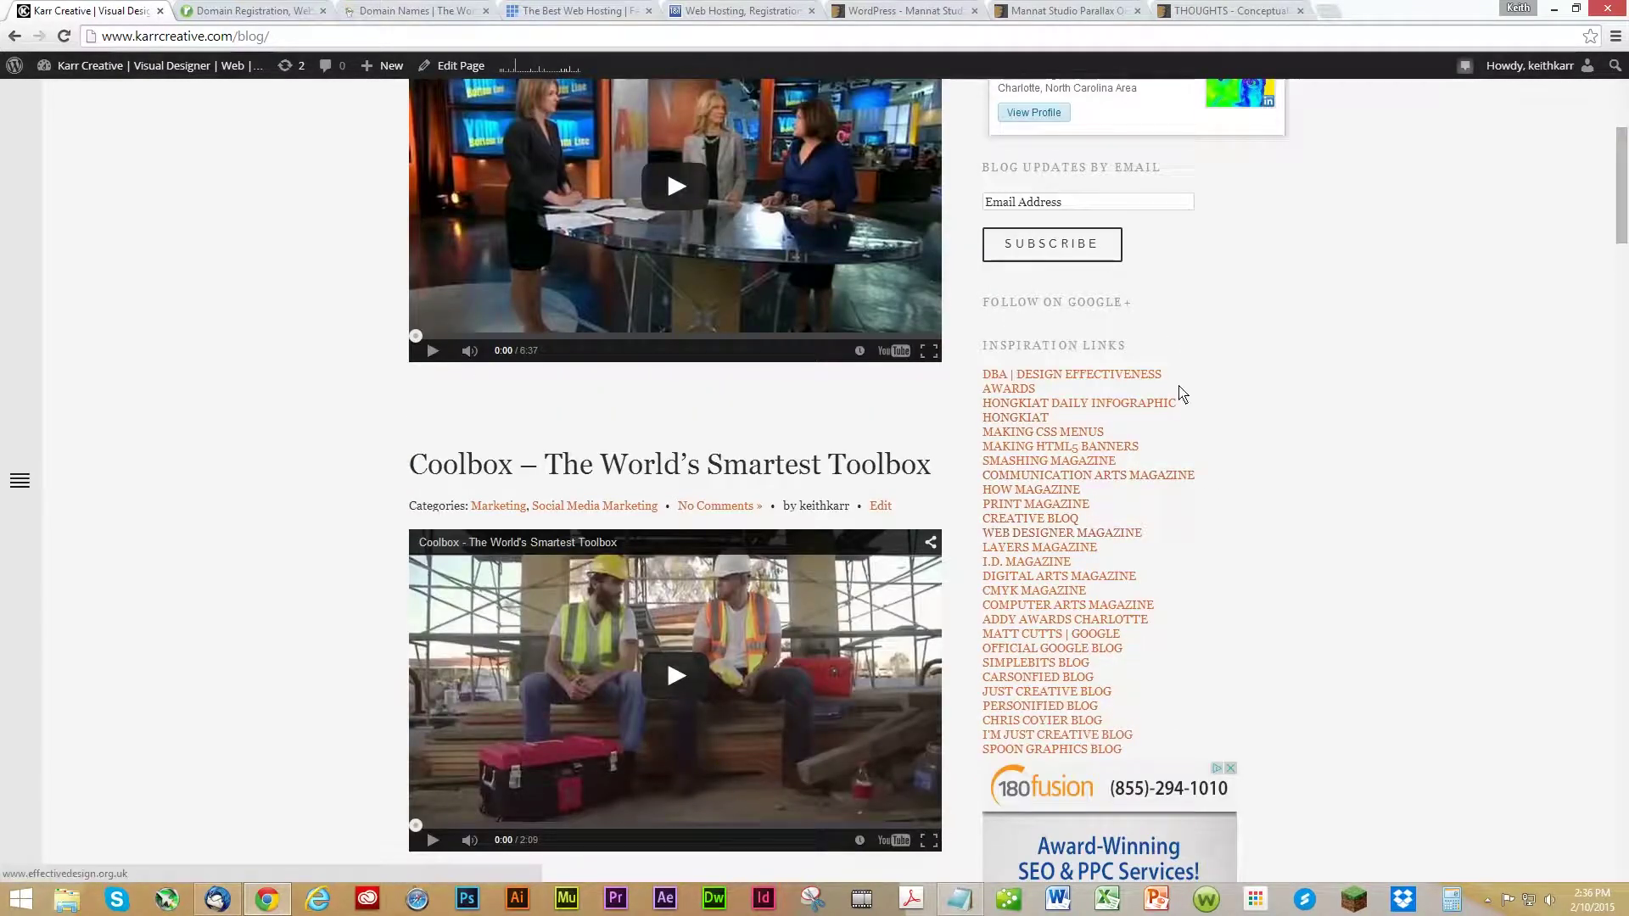
scroll(1374, 389, down, 6)
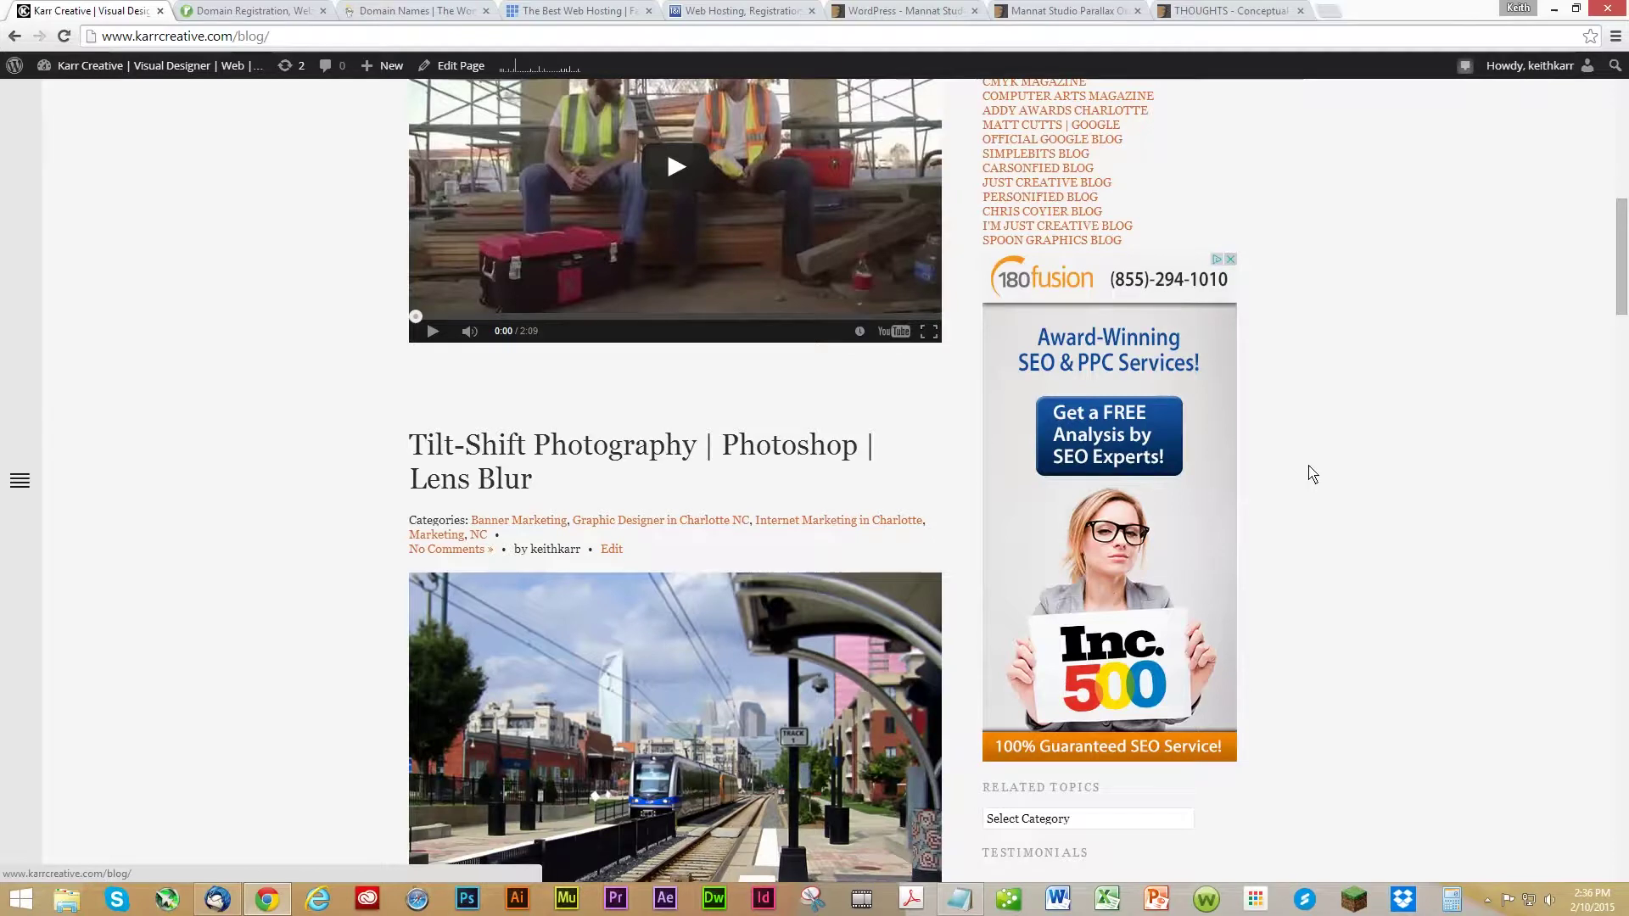
Examine the blog's Related Topics categories, testimonial, and Facebook, Pinterest and Twitter sidebar widgets.
scroll(1338, 385, down, 5)
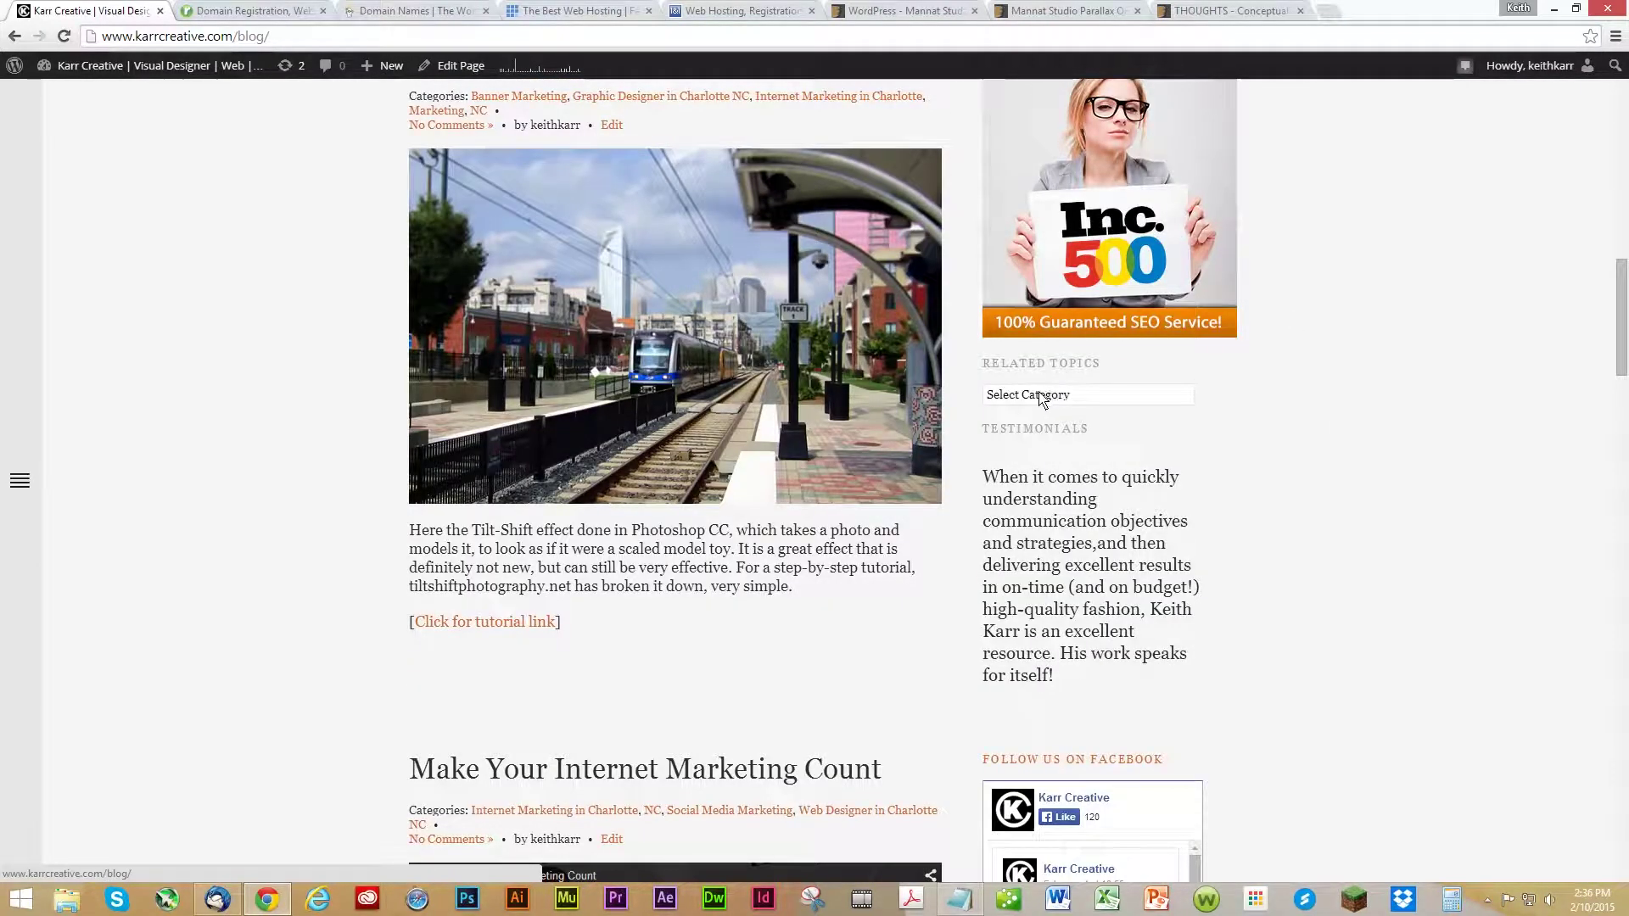
click(1040, 403)
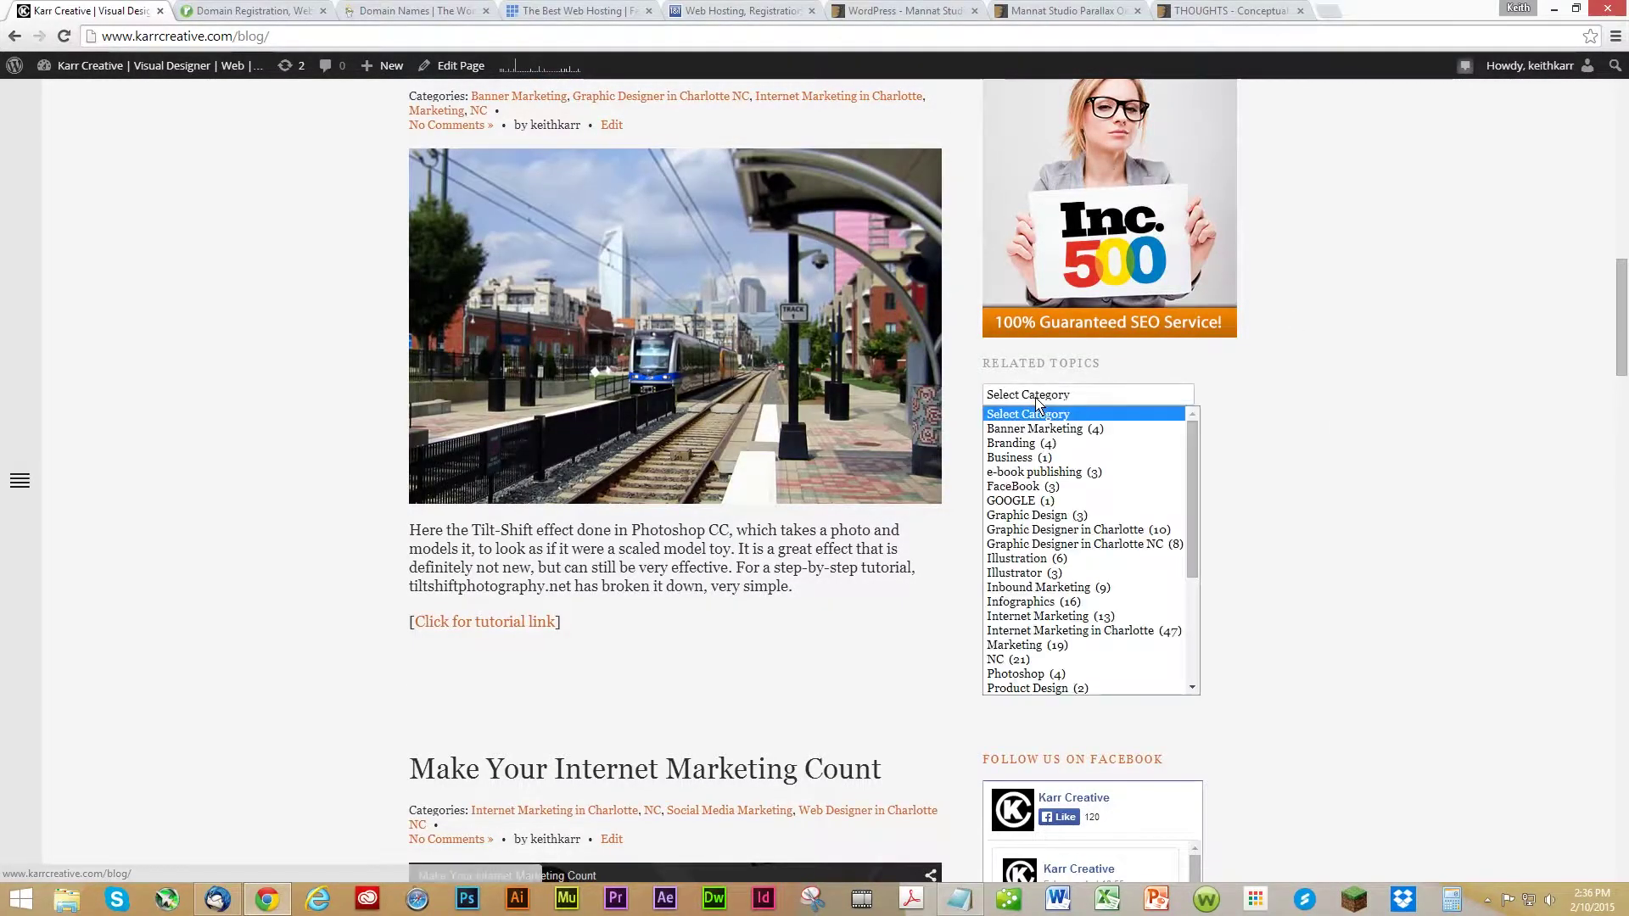
click(1315, 459)
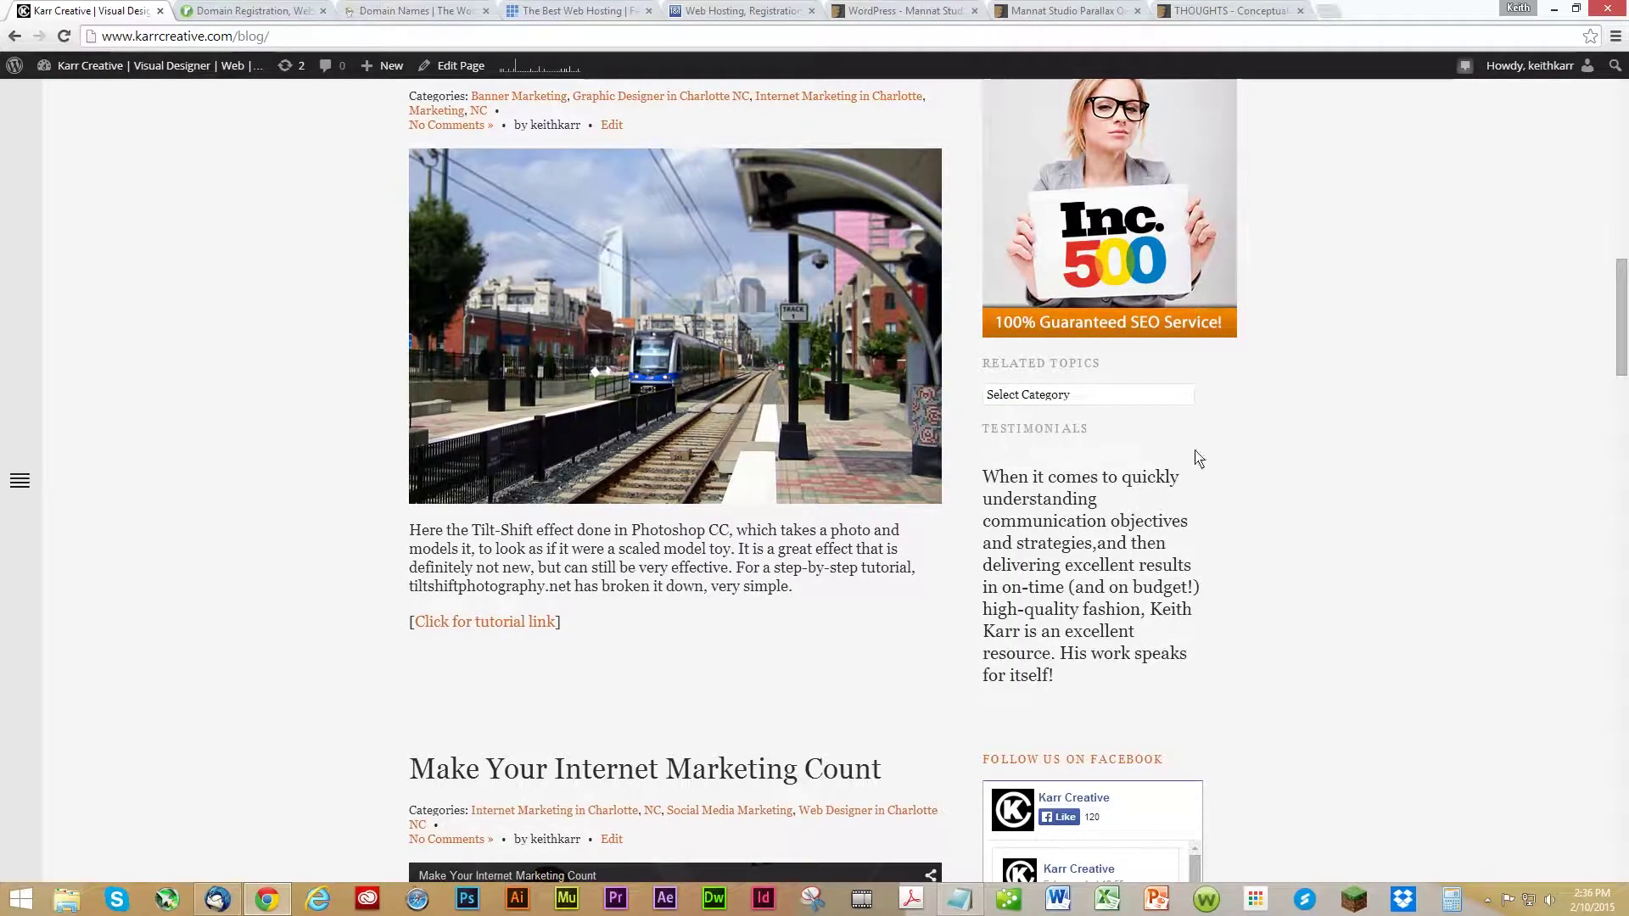
scroll(1301, 511, down, 2)
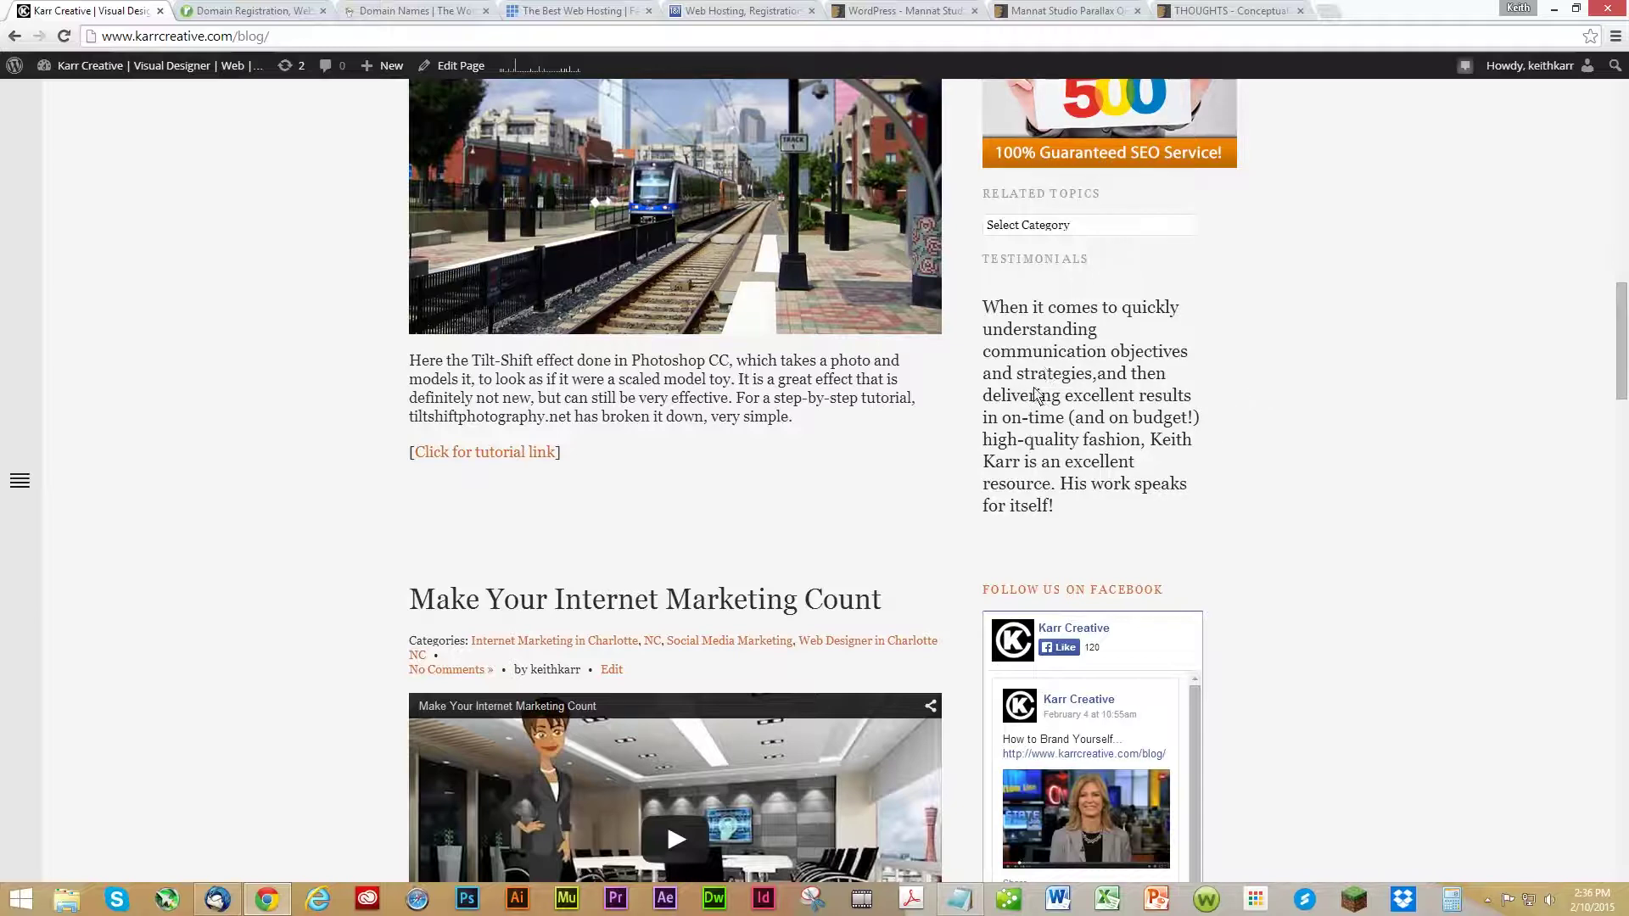
scroll(1260, 471, down, 3)
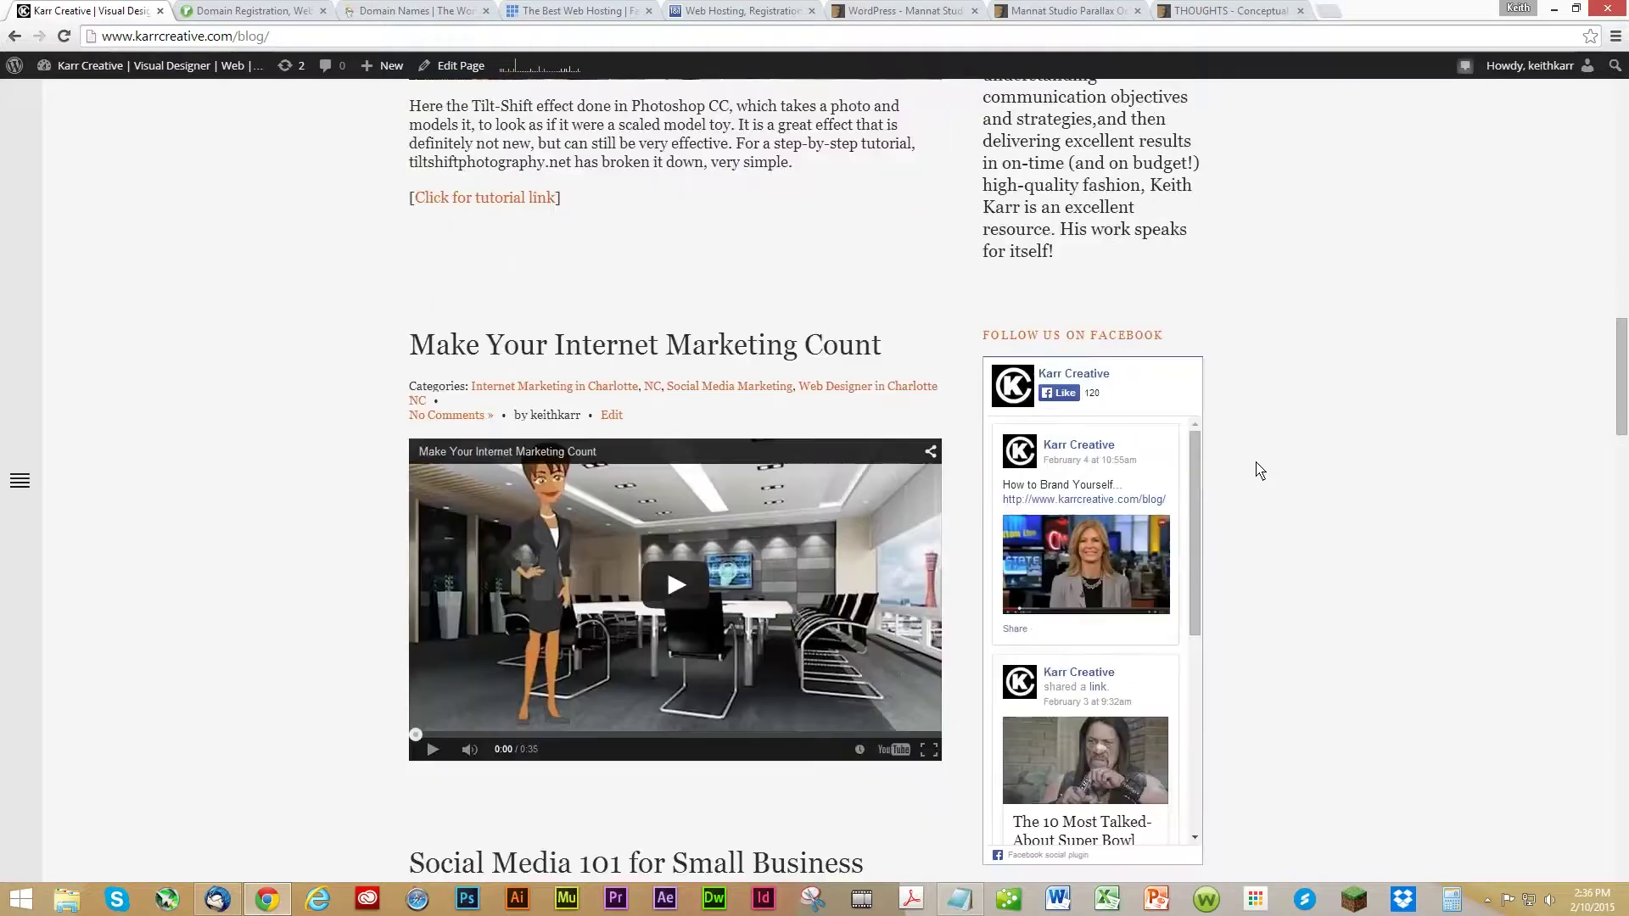
scroll(1260, 471, down, 2)
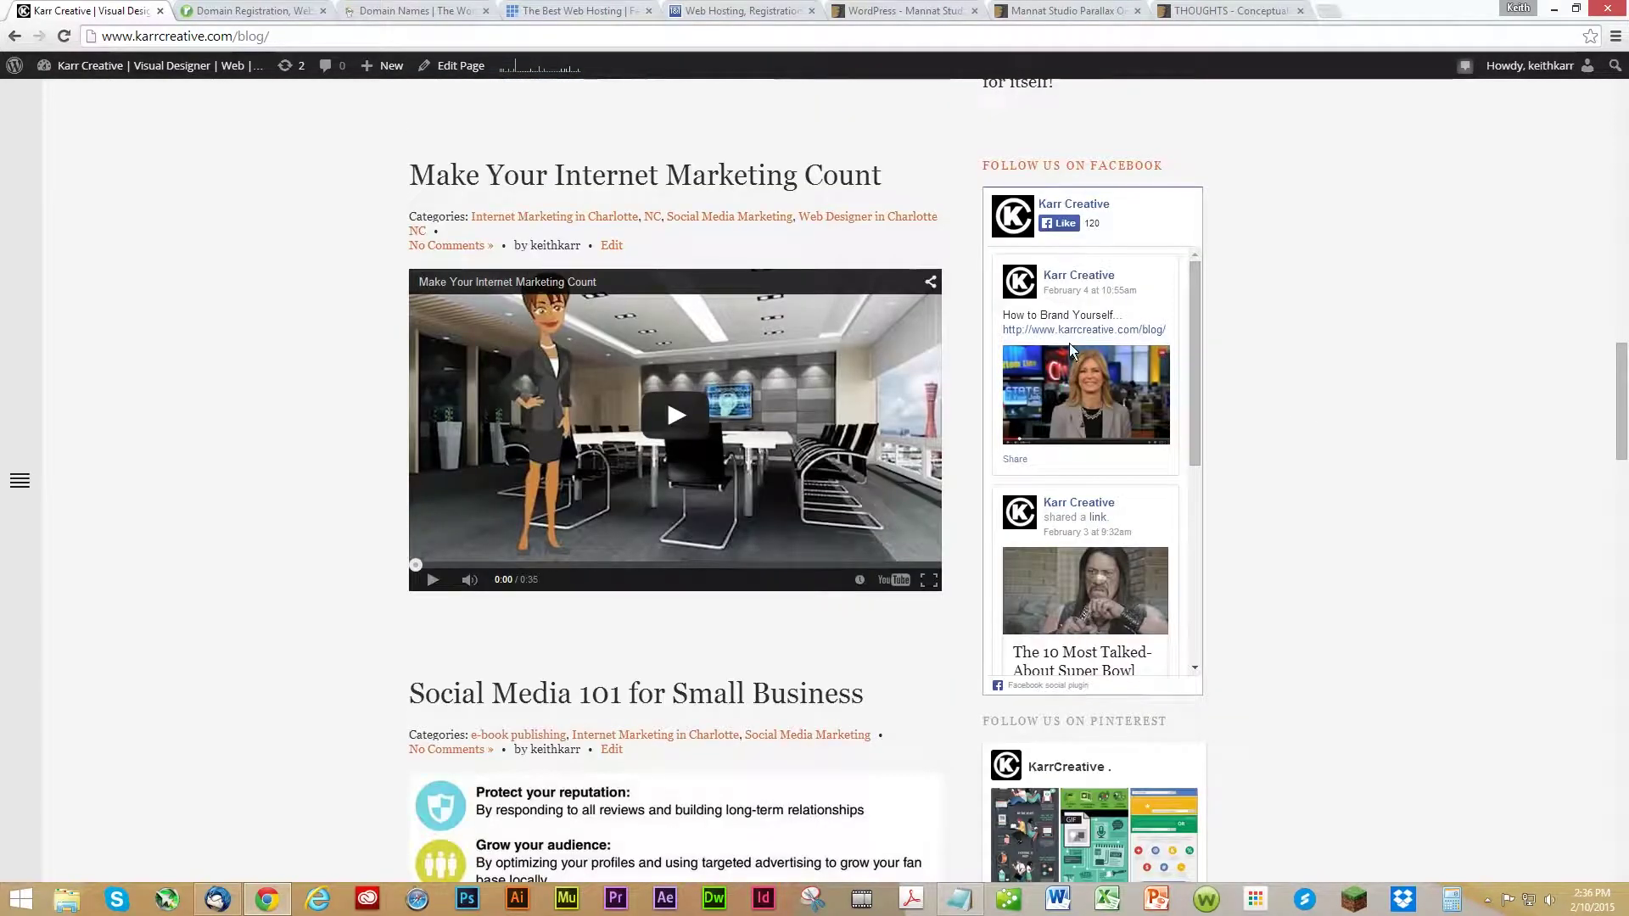
scroll(1330, 399, down, 4)
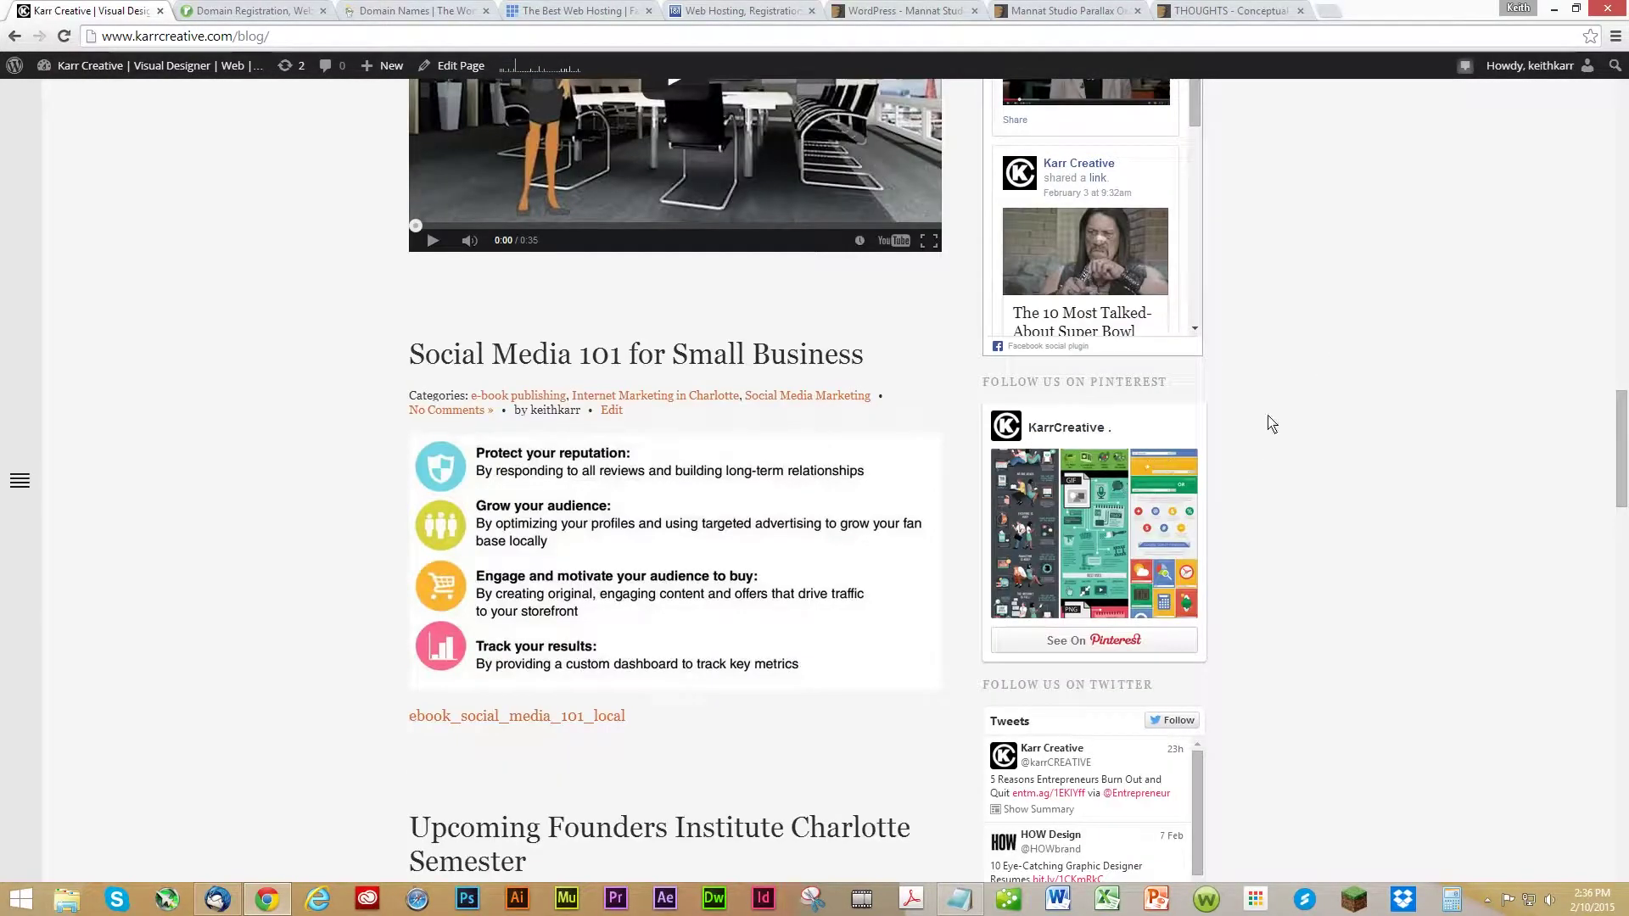
scroll(1270, 425, down, 4)
scroll(1270, 424, down, 2)
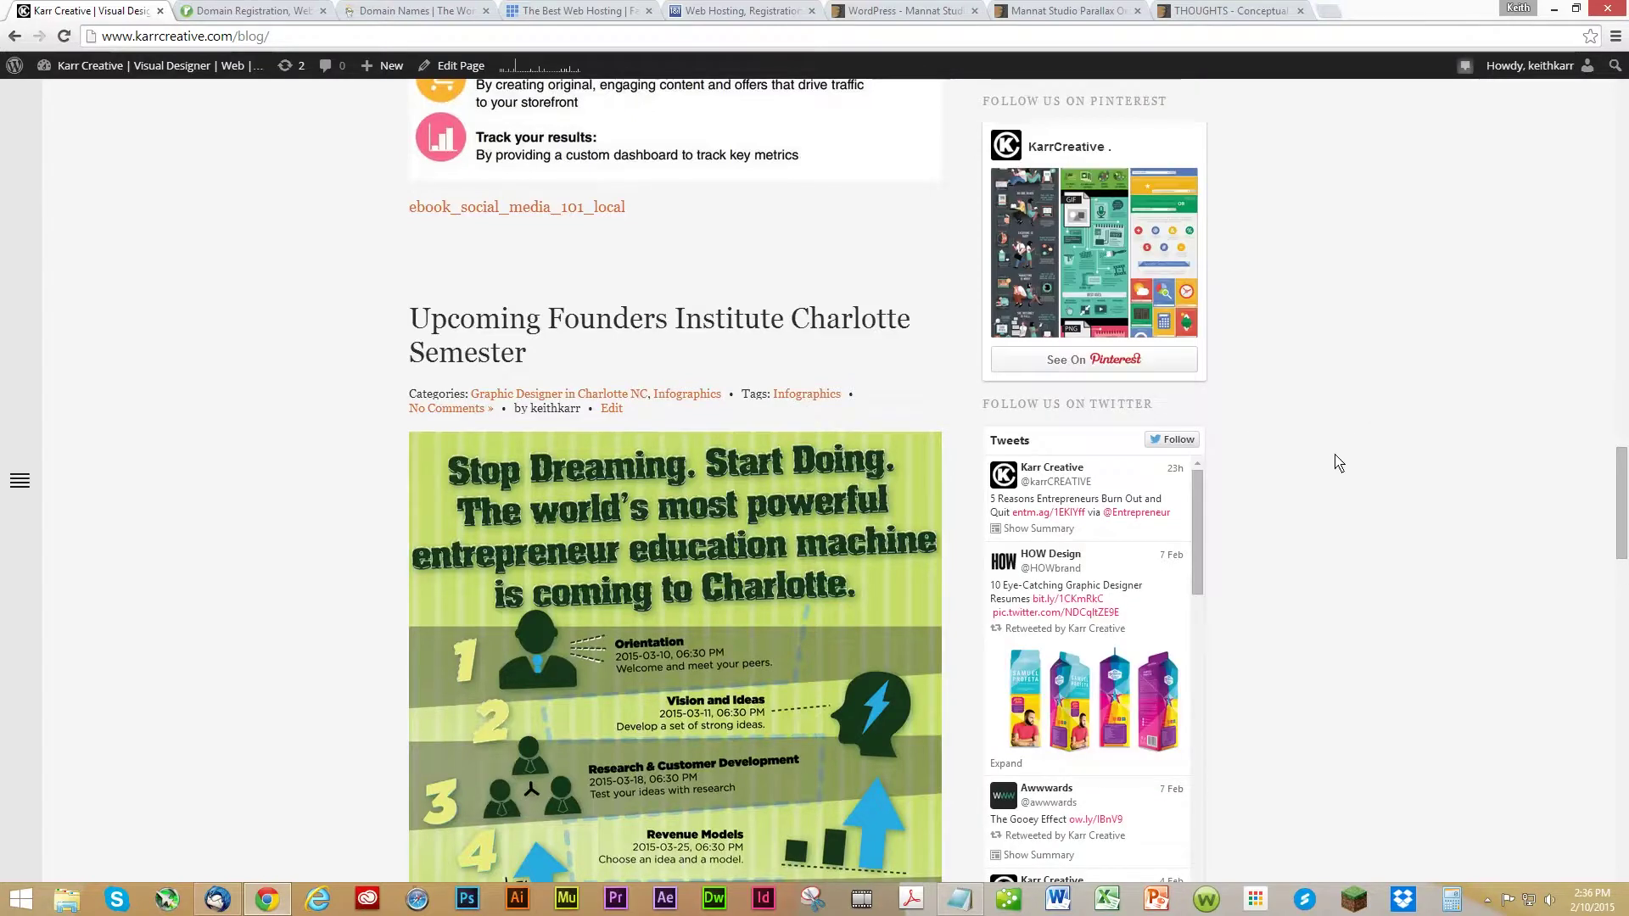
Look through the Talking Tech Topics list of recent posts and the Tags cloud further down the blog sidebar.
scroll(1335, 462, down, 3)
scroll(1336, 464, down, 8)
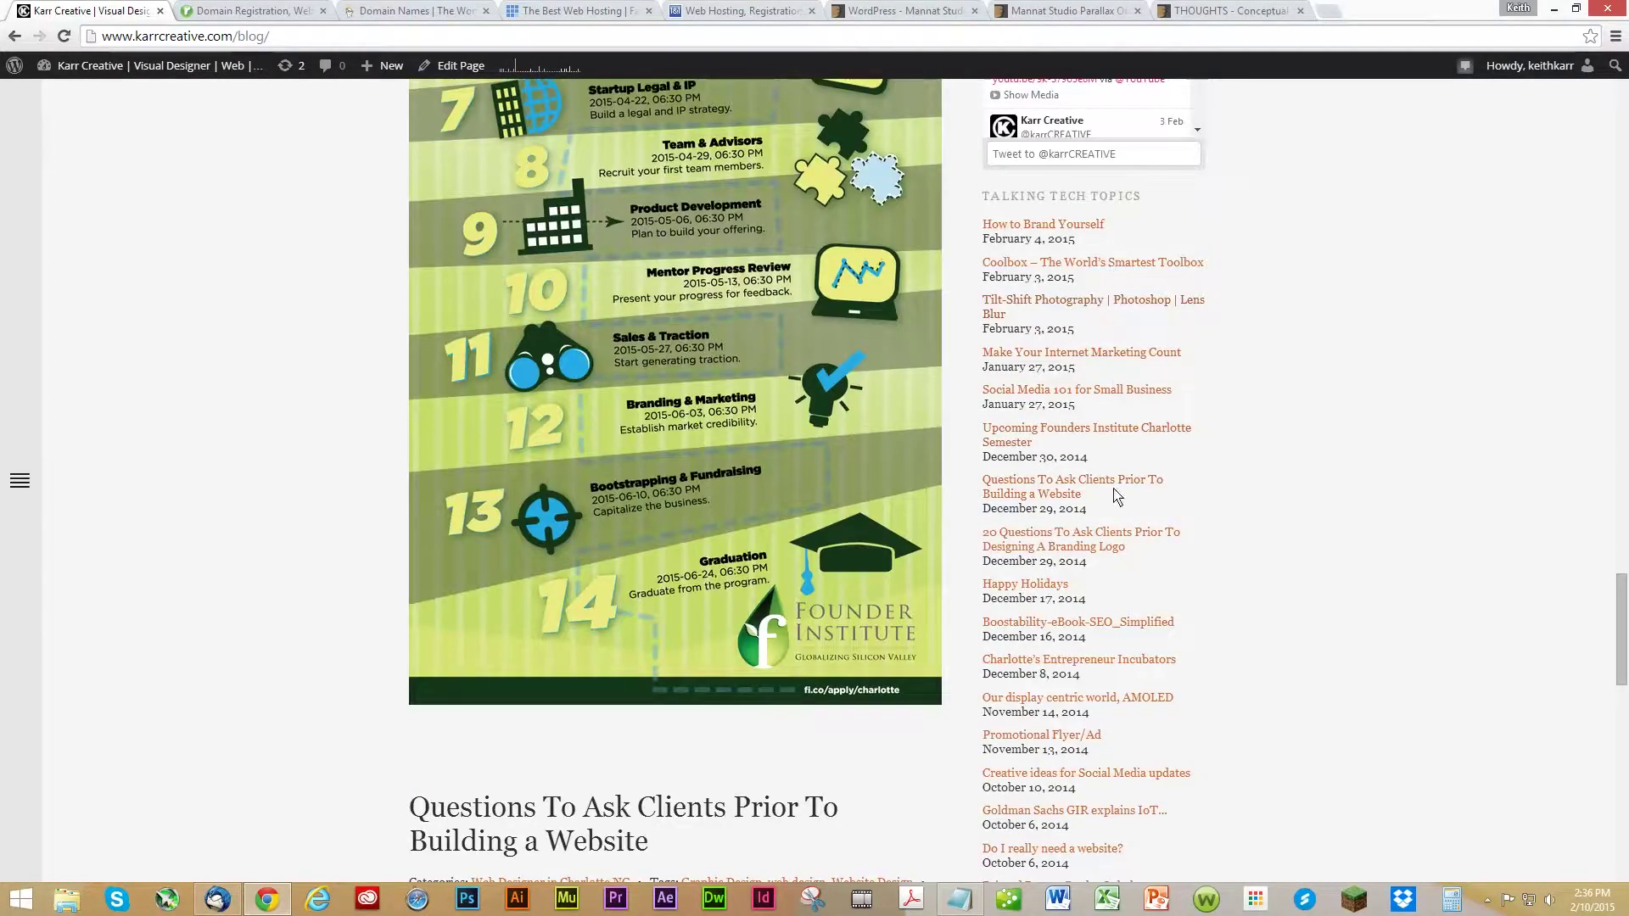
scroll(1121, 673, down, 6)
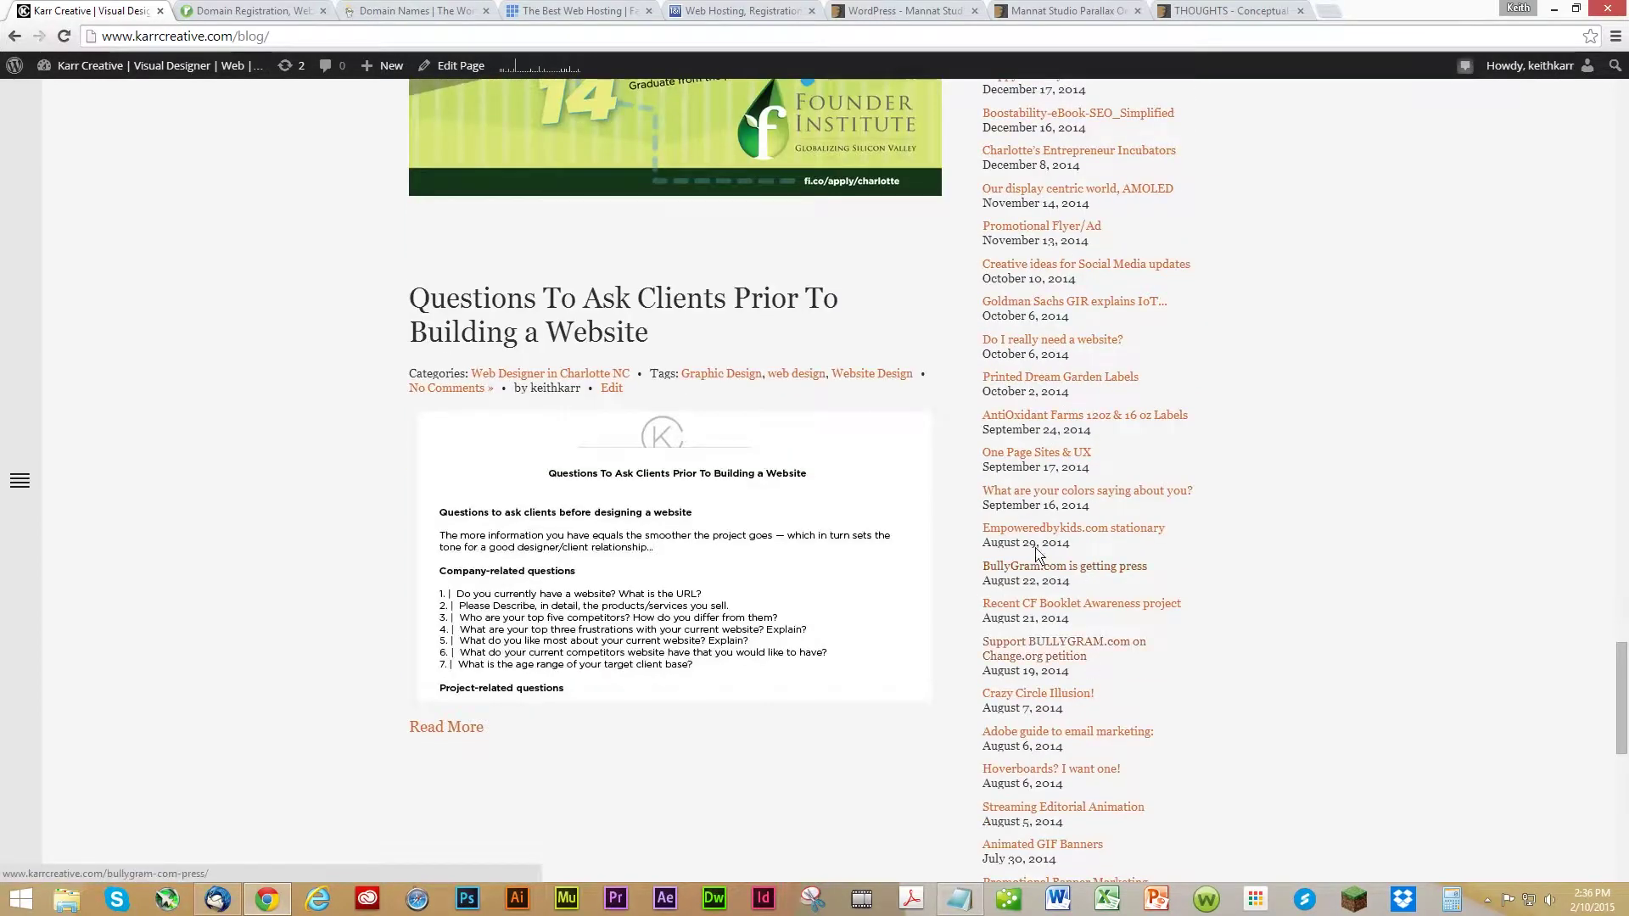
scroll(1094, 527, down, 3)
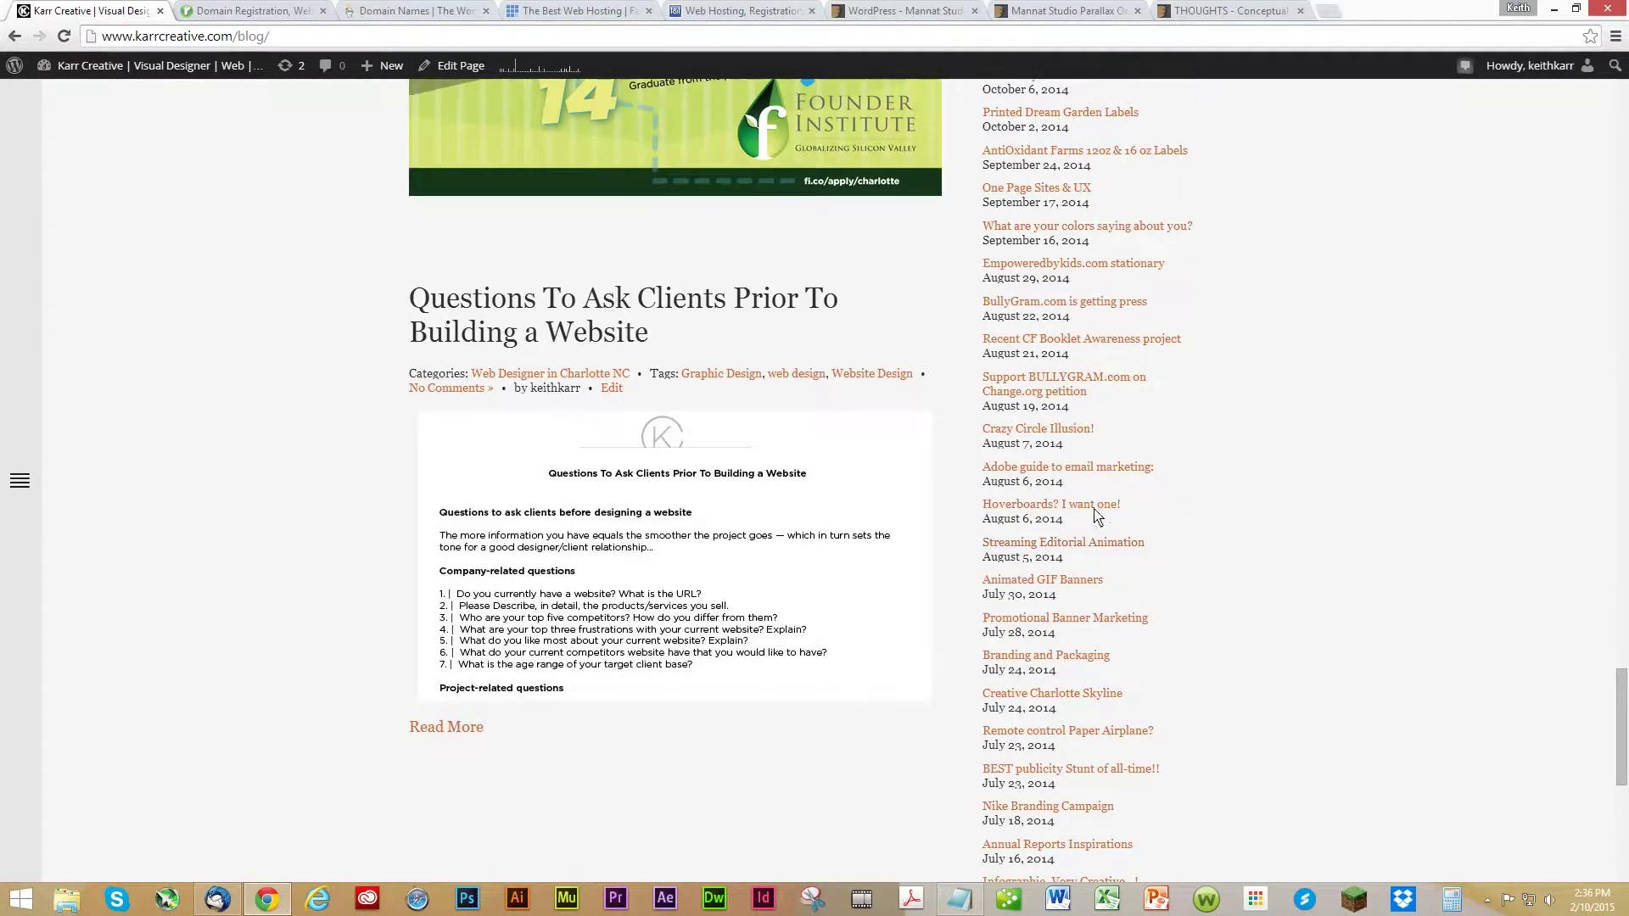
scroll(1215, 535, down, 7)
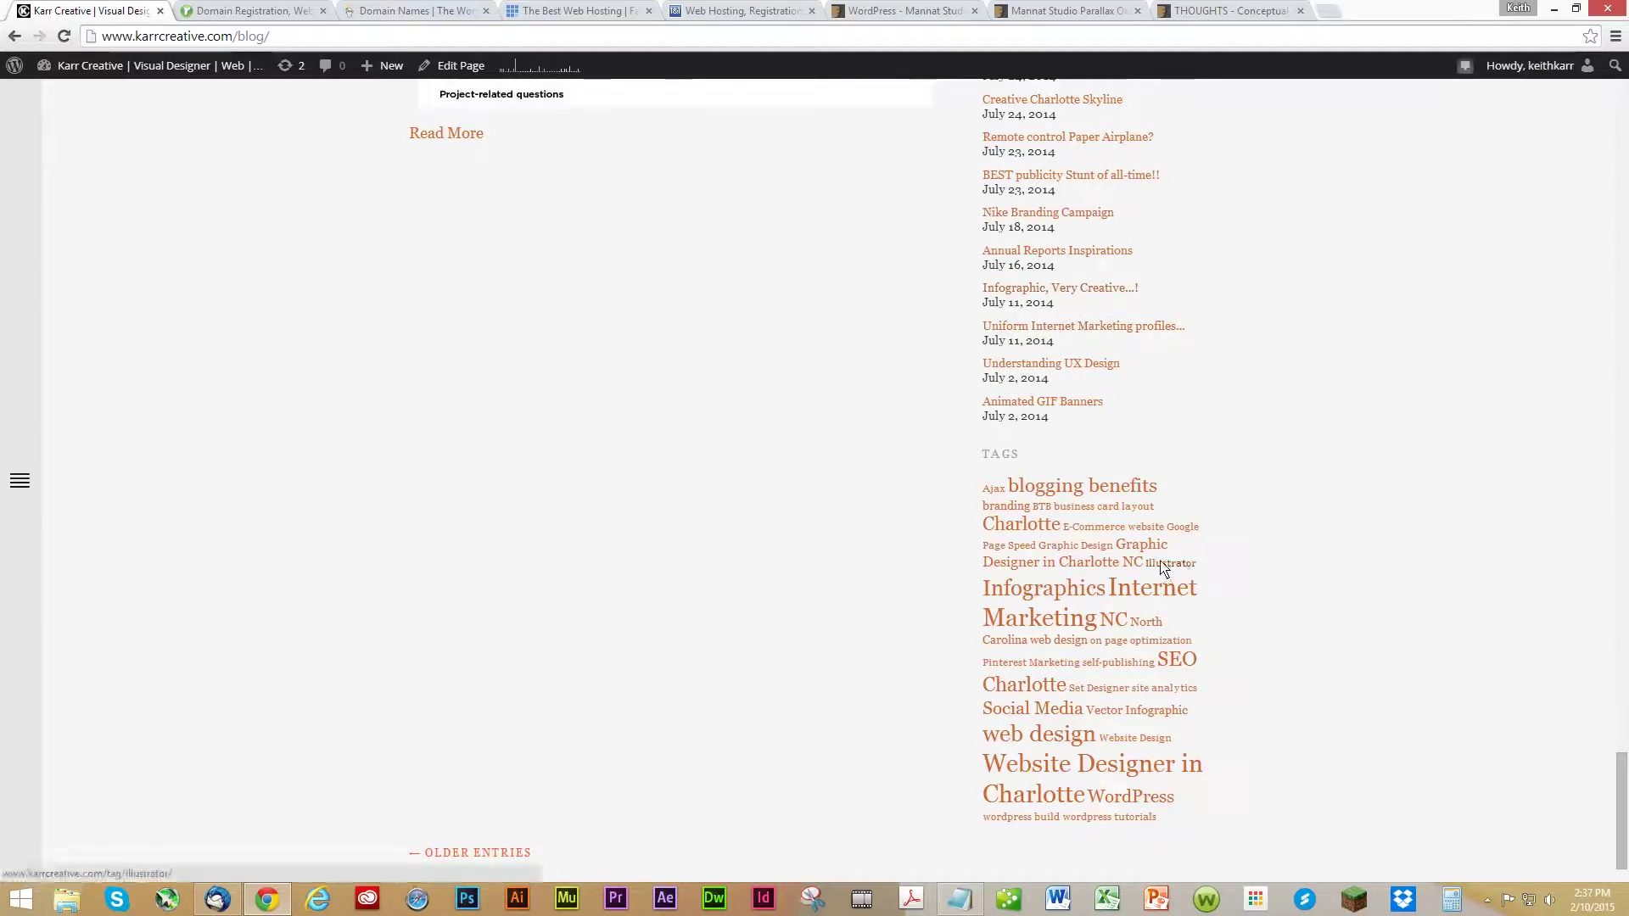
scroll(1112, 611, down, 2)
scroll(1110, 623, up, 1)
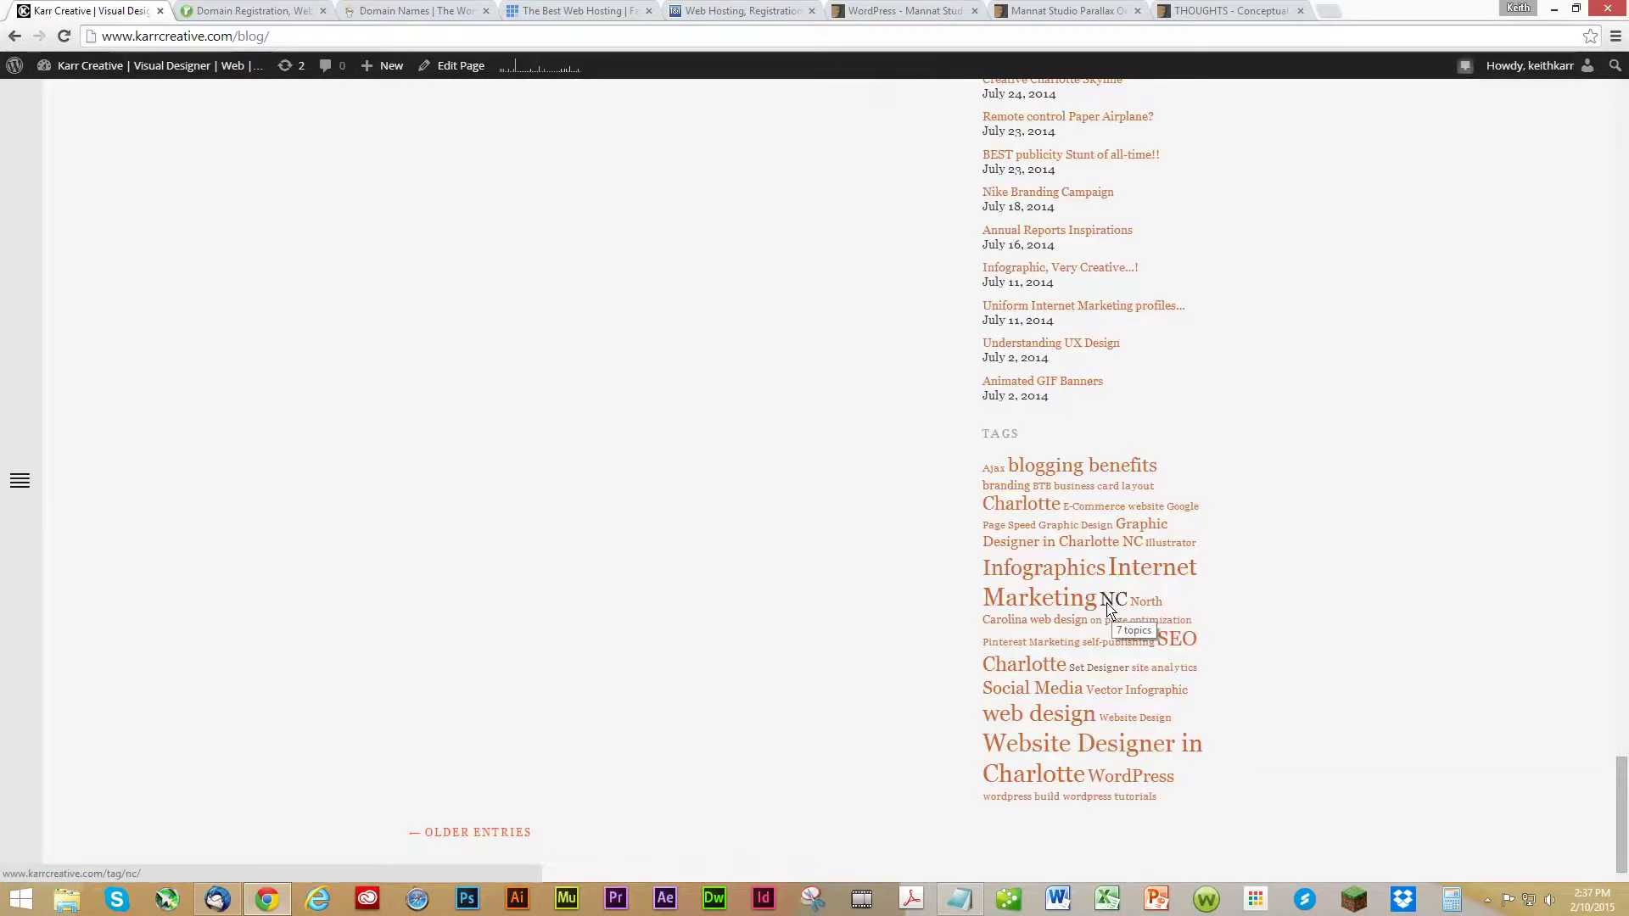
View the site's navigation links and return to the WordPress admin dashboard.
mouse_move(53, 155)
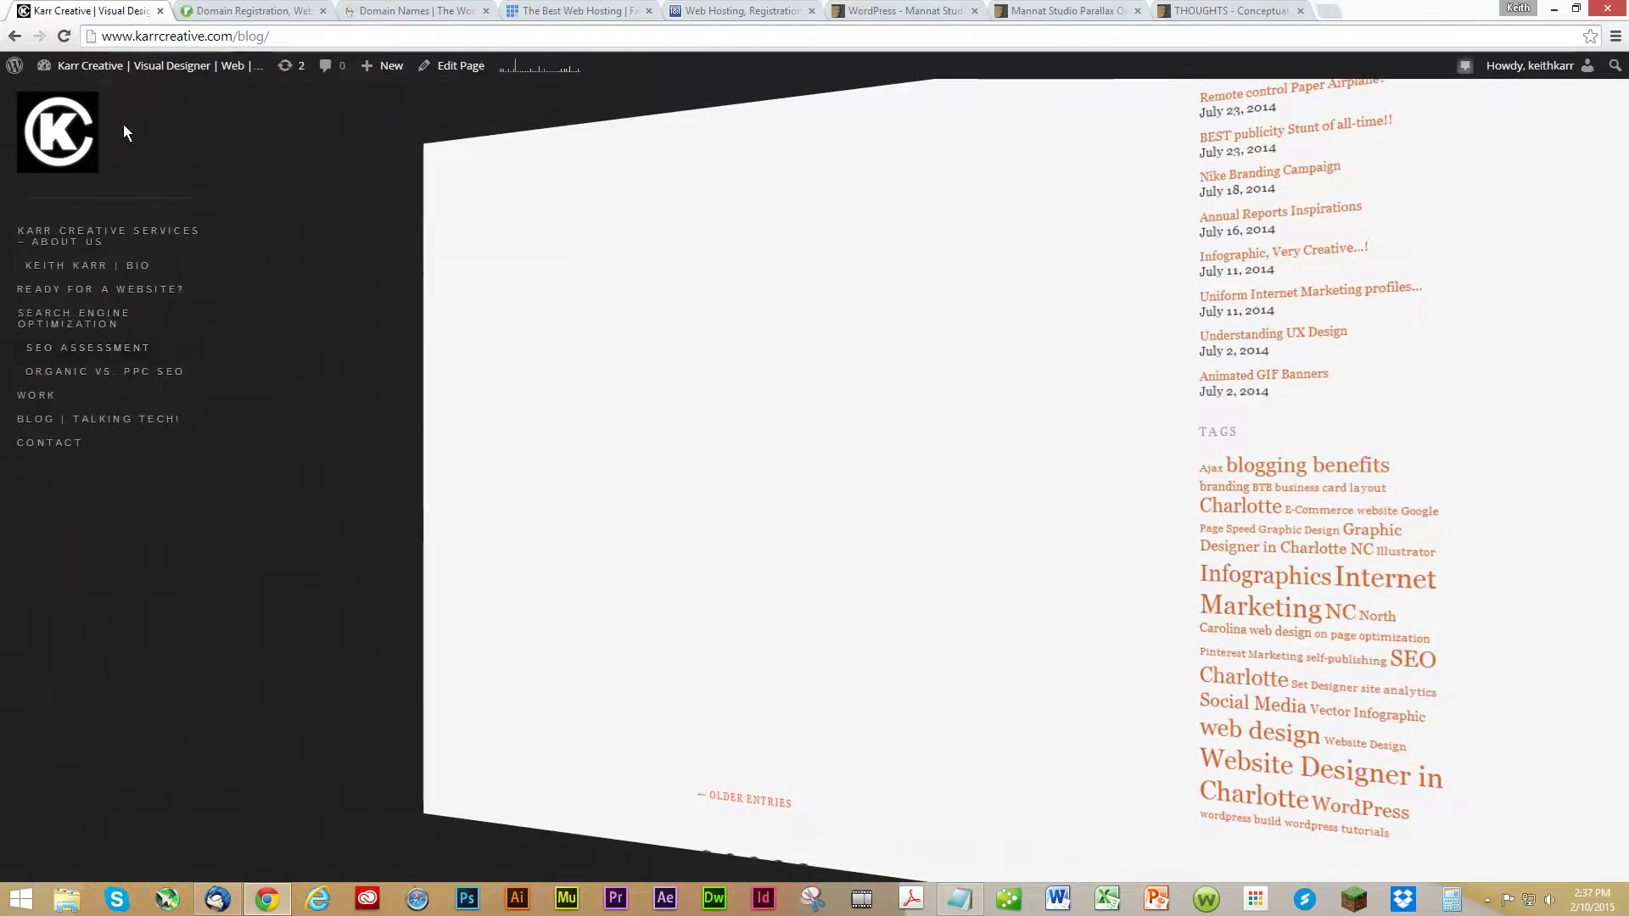
mouse_move(98, 65)
click(68, 99)
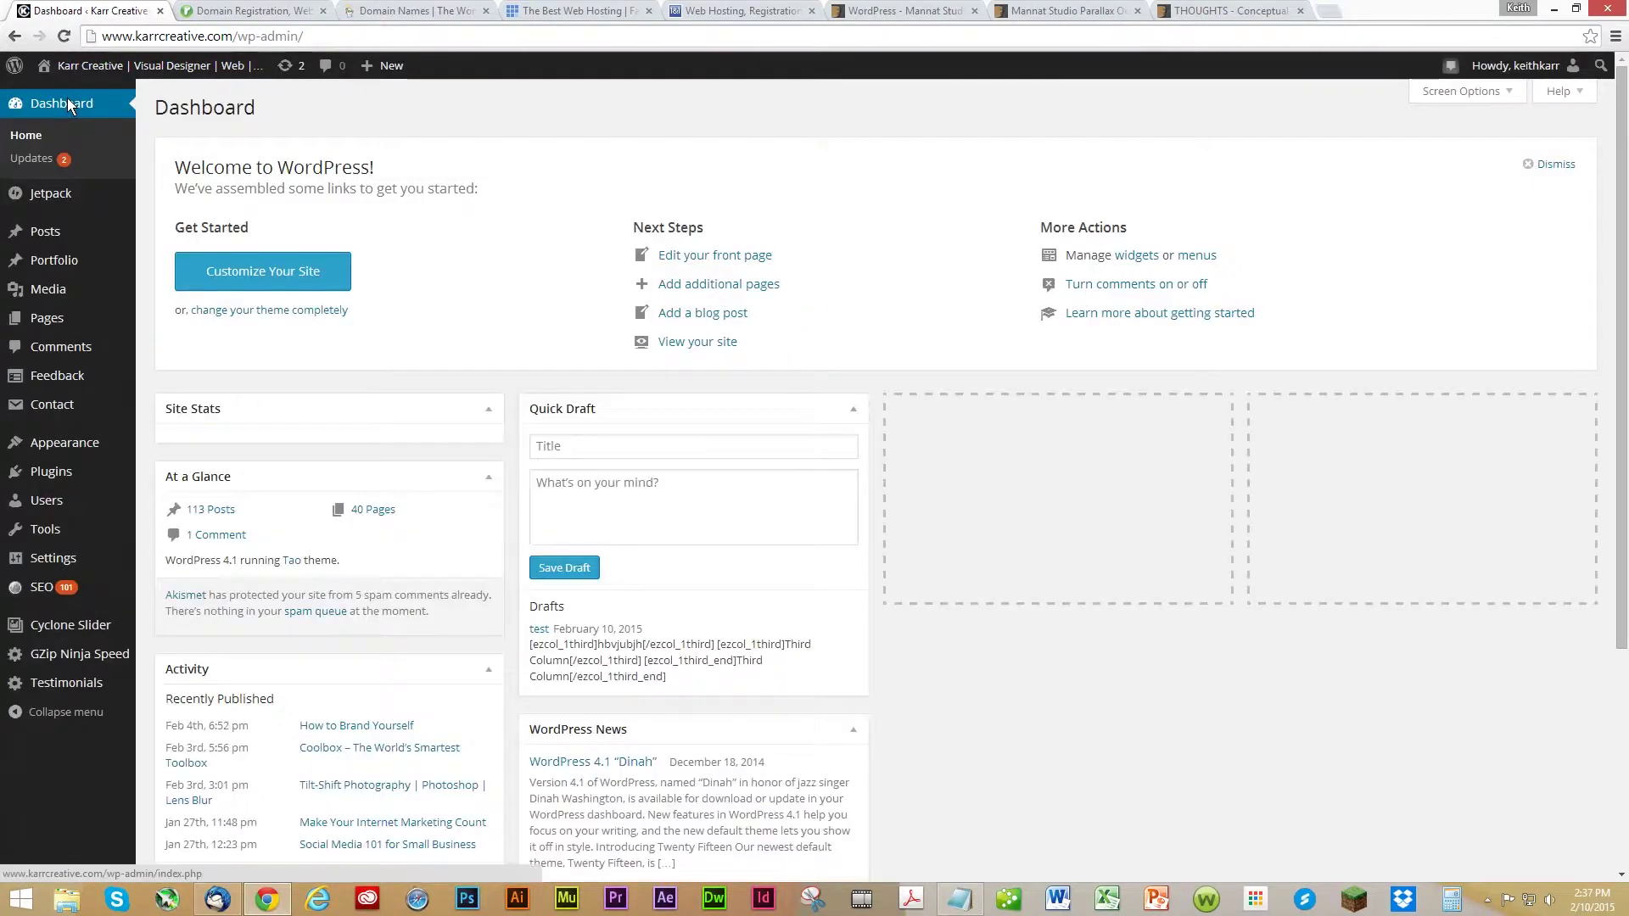
click(1489, 902)
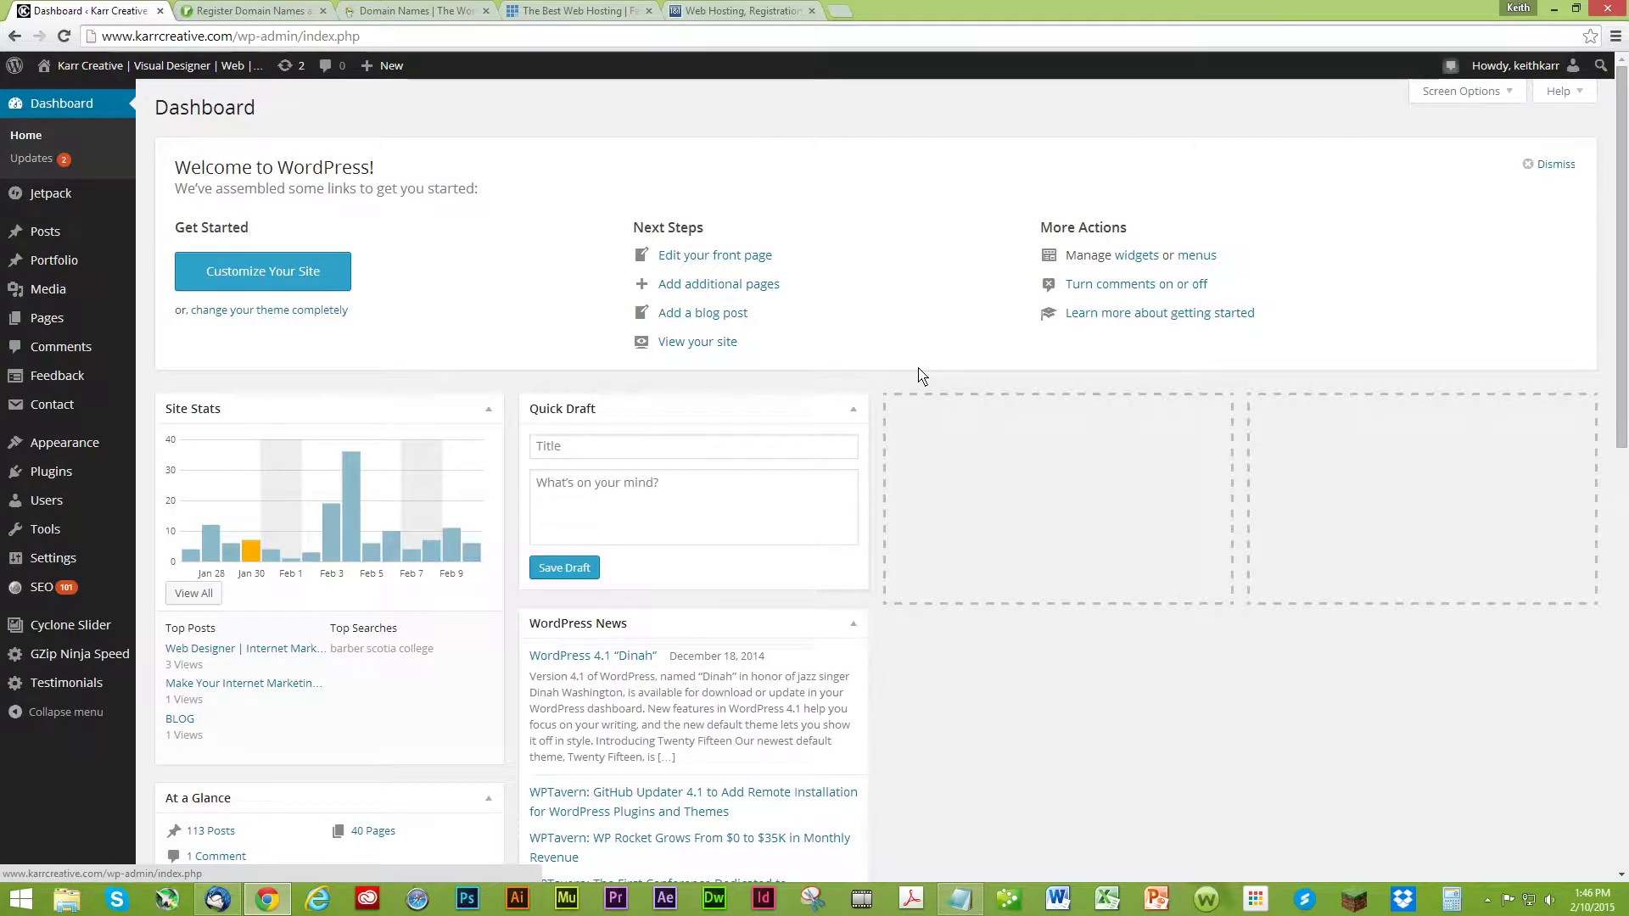
Visit the live site and open its Talking Tech blog page.
mouse_move(94, 66)
click(78, 98)
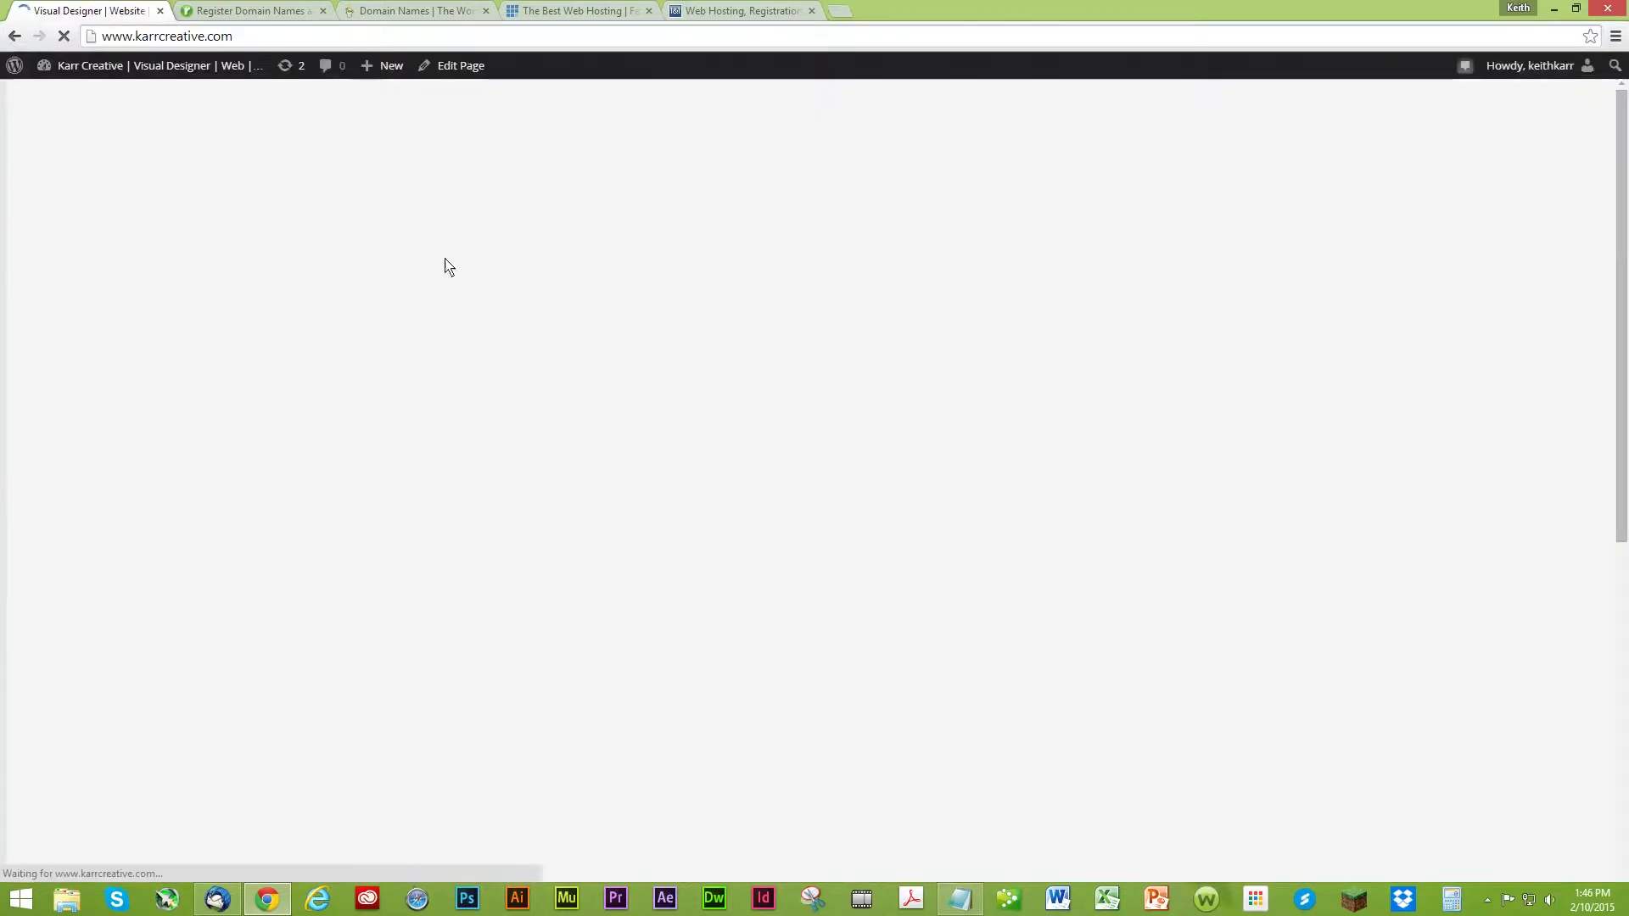
click(8, 490)
click(53, 421)
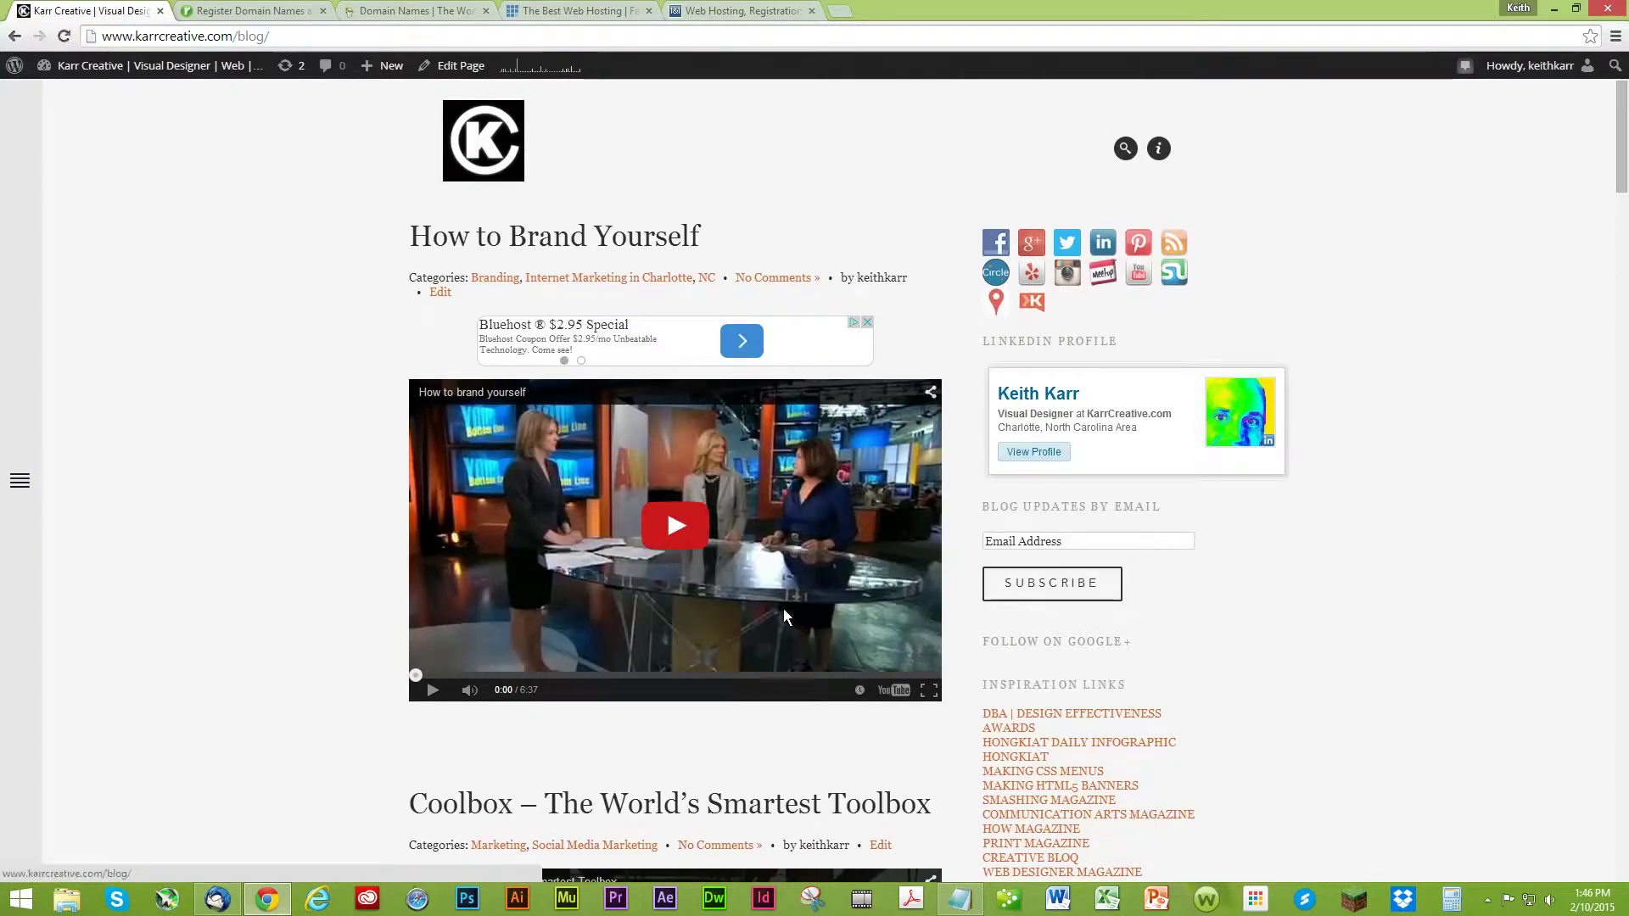
Return to the admin's list of posts and open the "How to Brand Yourself" post for editing.
click(47, 64)
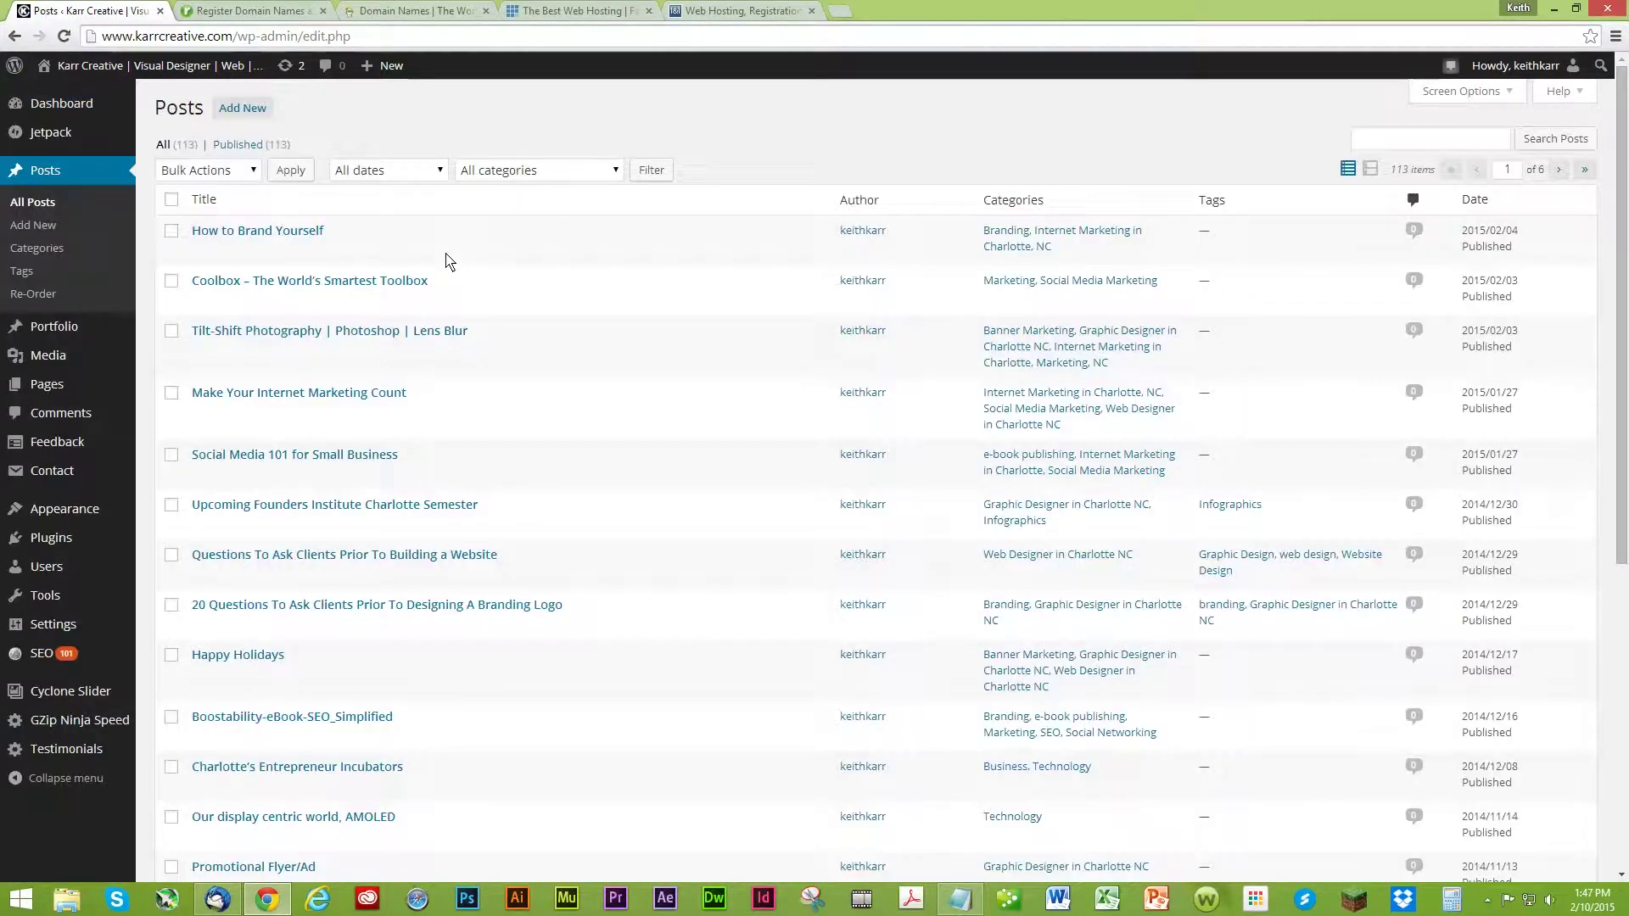
mouse_move(451, 261)
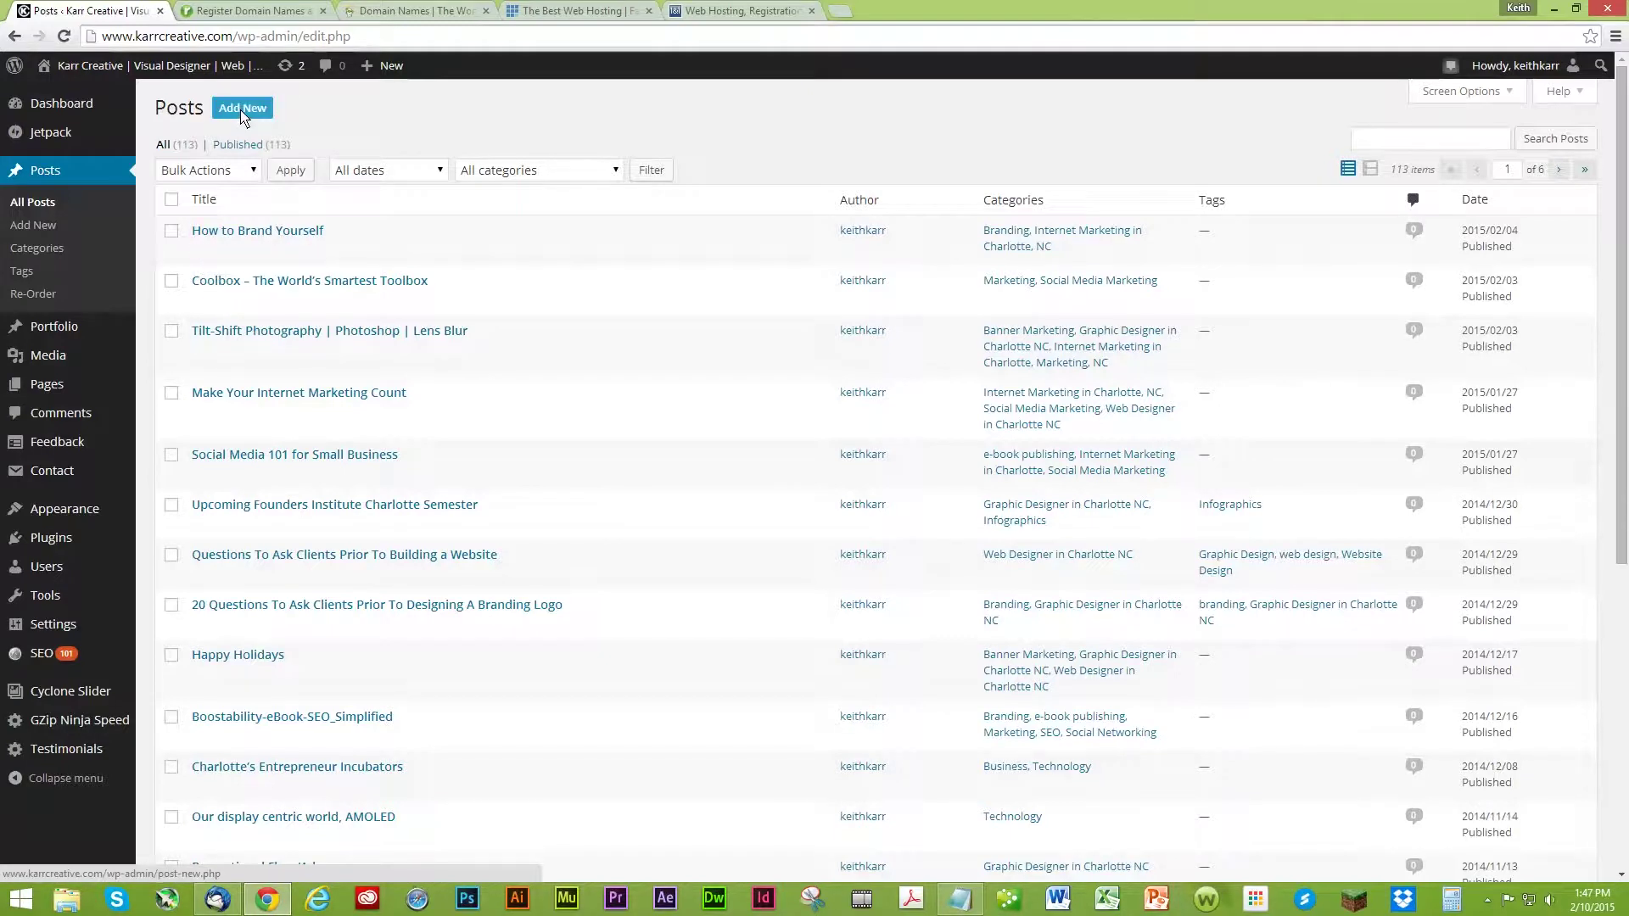
click(201, 250)
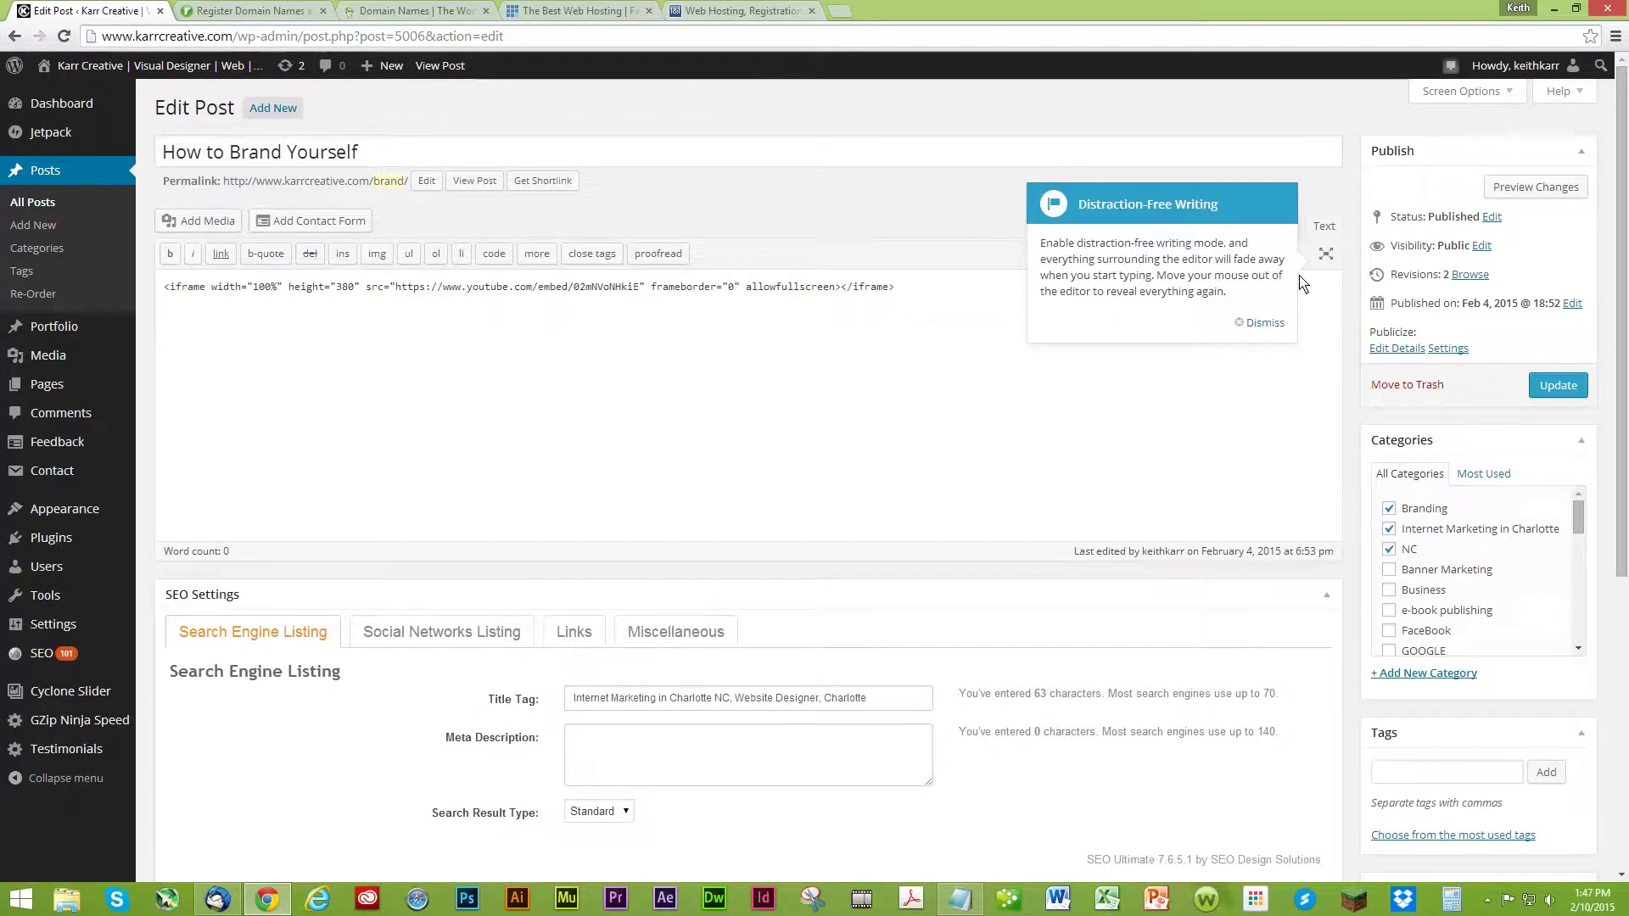
Dismiss the Distraction-Free Writing tip and compare the Visual and Text views of the post's embedded YouTube video.
click(1264, 323)
click(1279, 227)
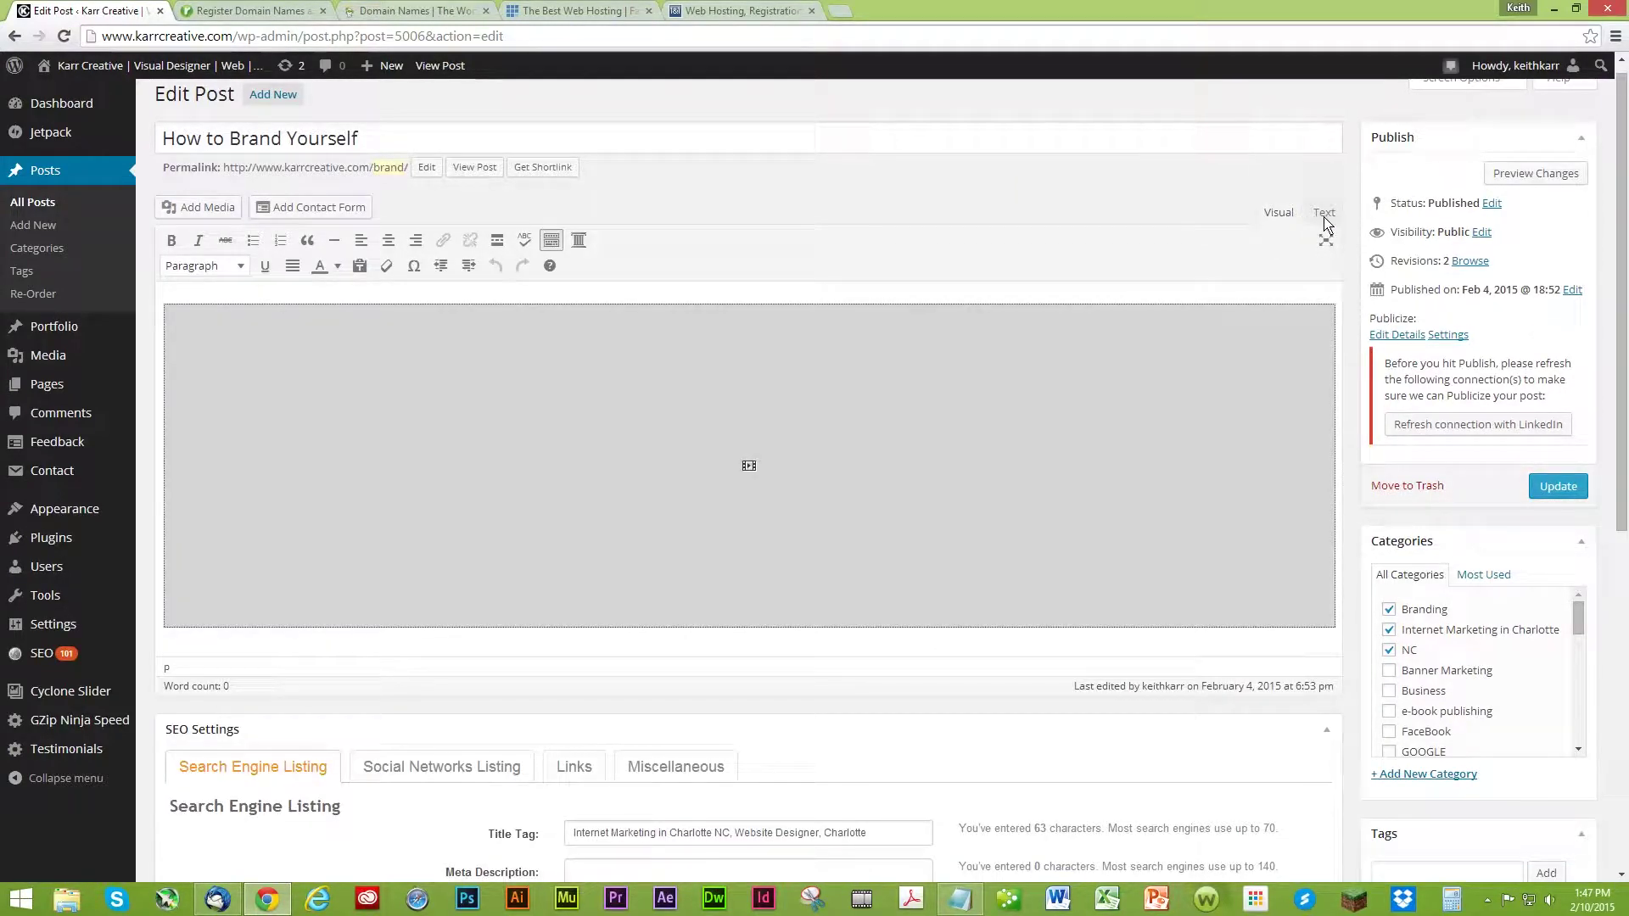
click(1323, 213)
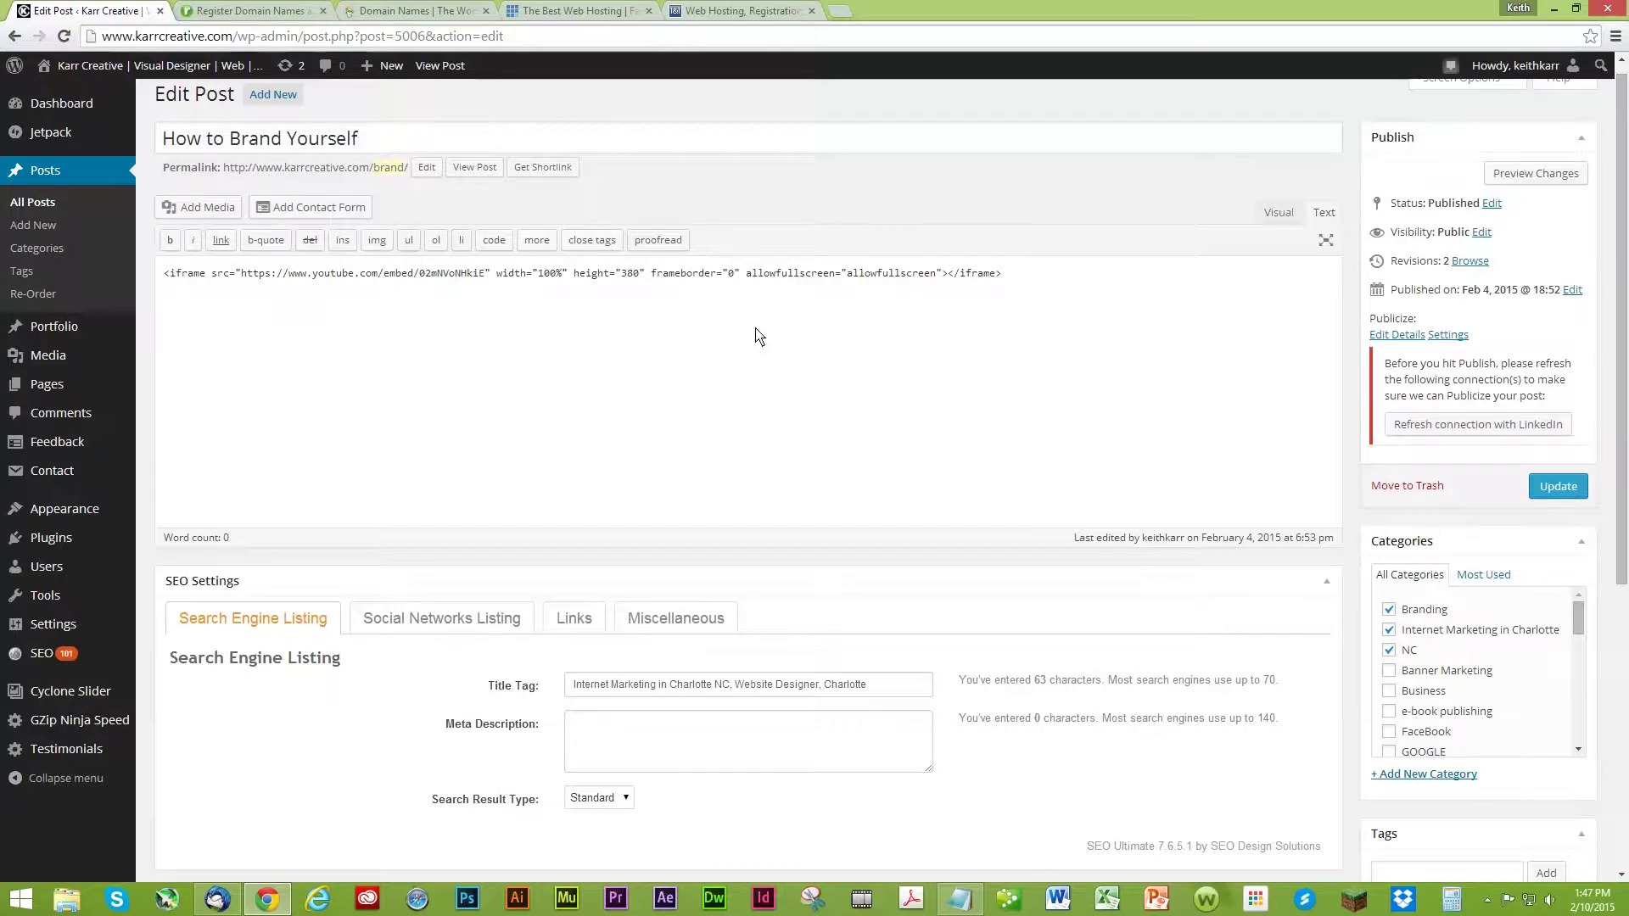
click(1277, 212)
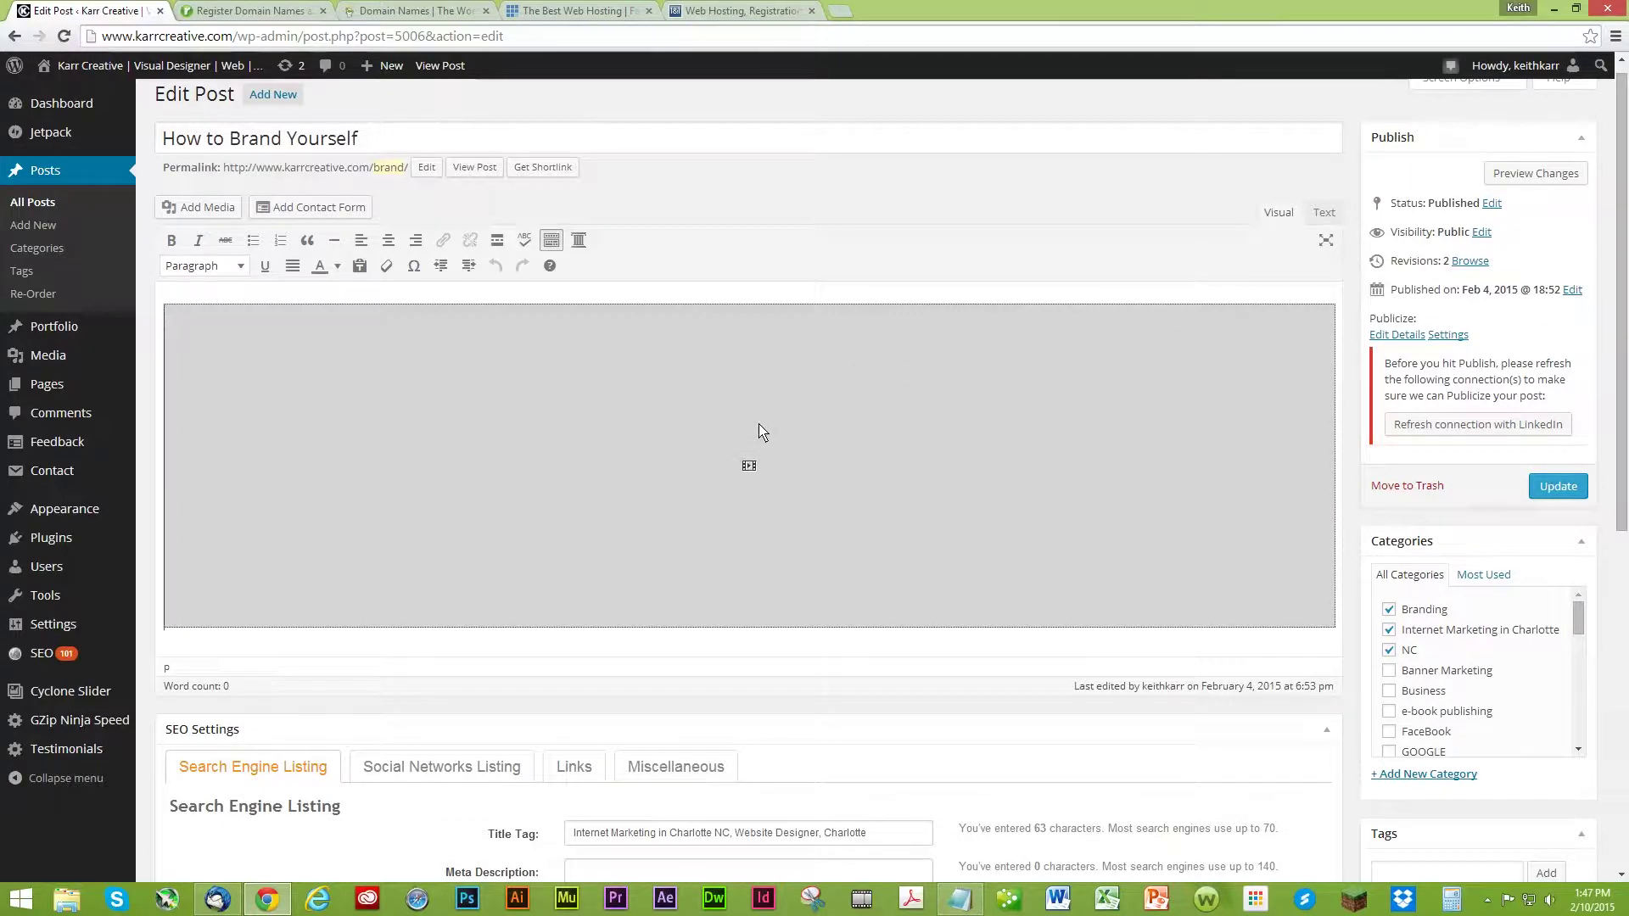
click(1324, 213)
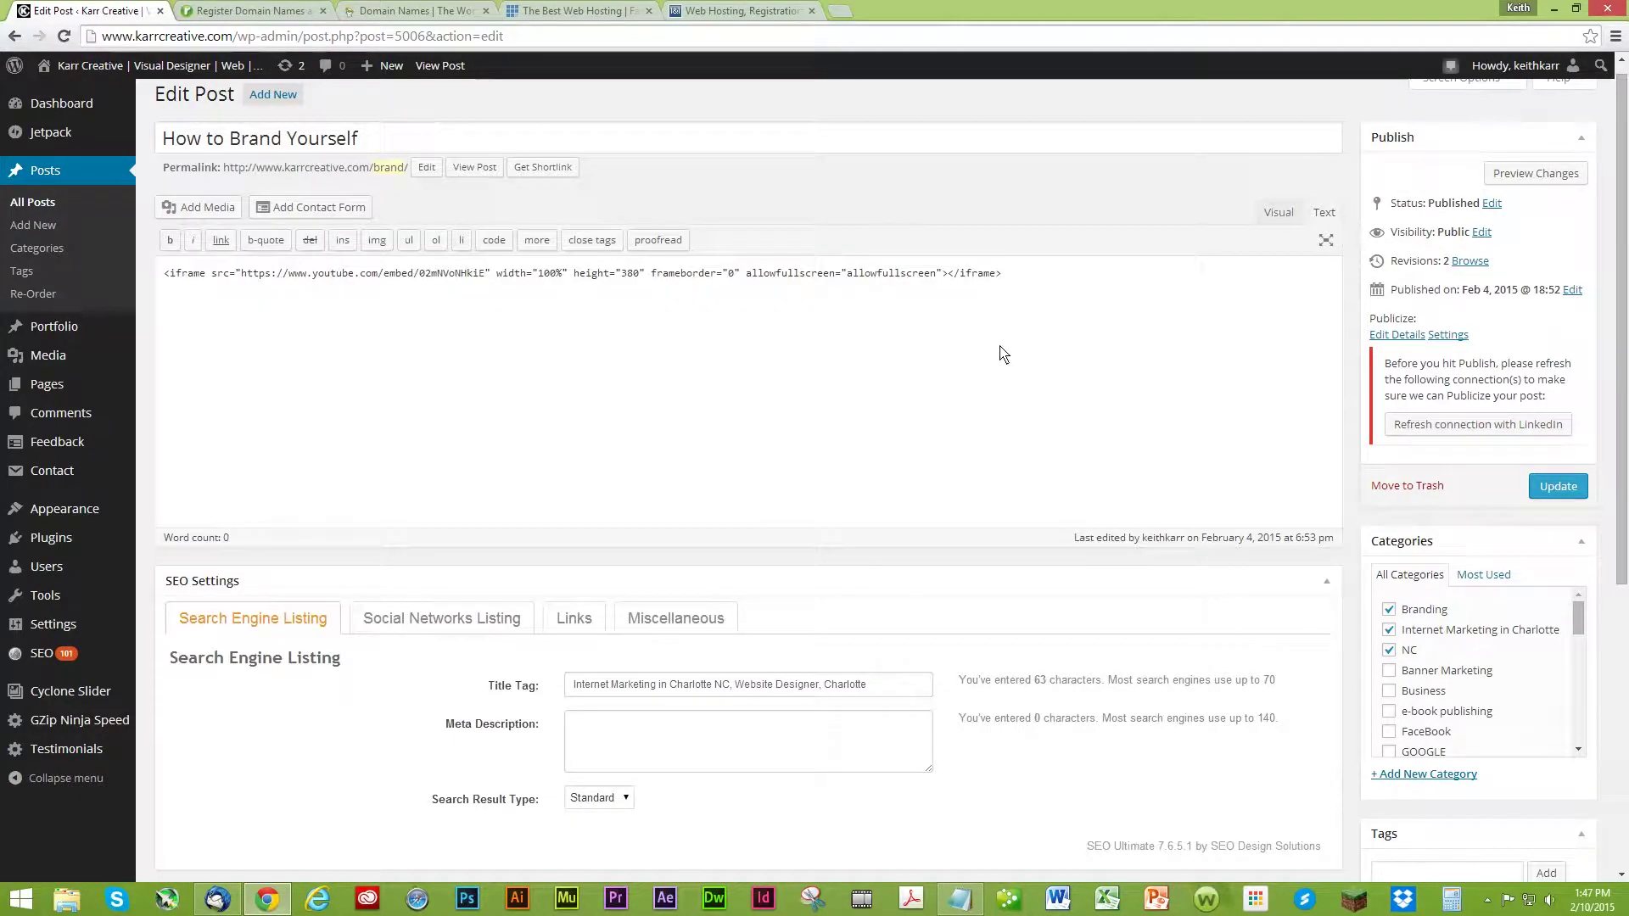
click(1277, 215)
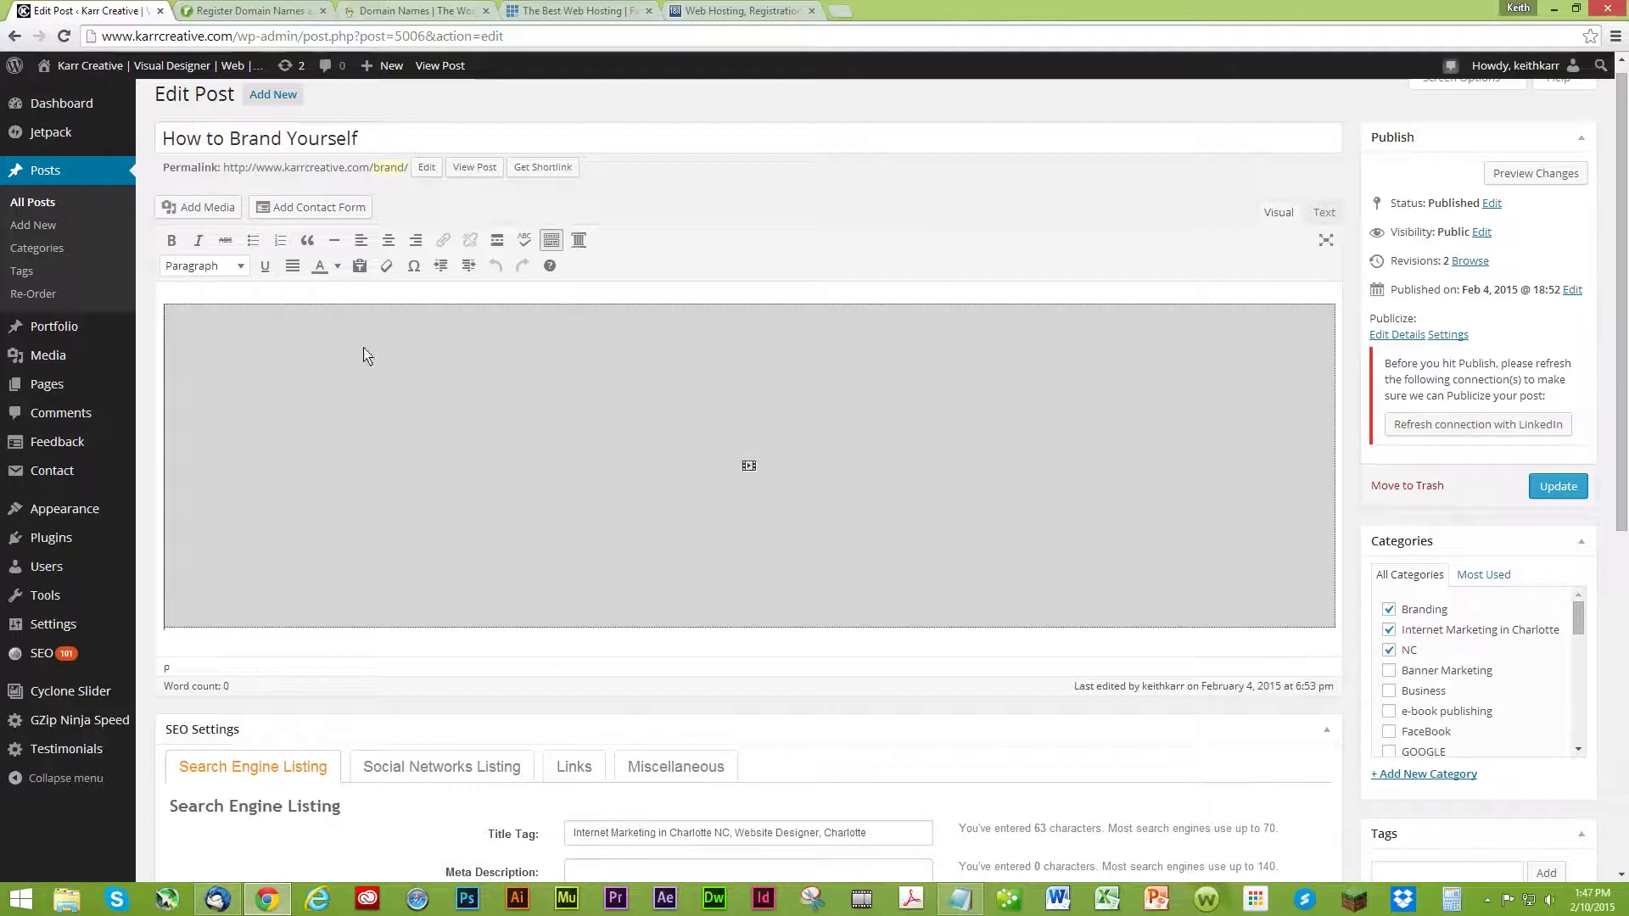
Start a new post titled "test".
click(285, 99)
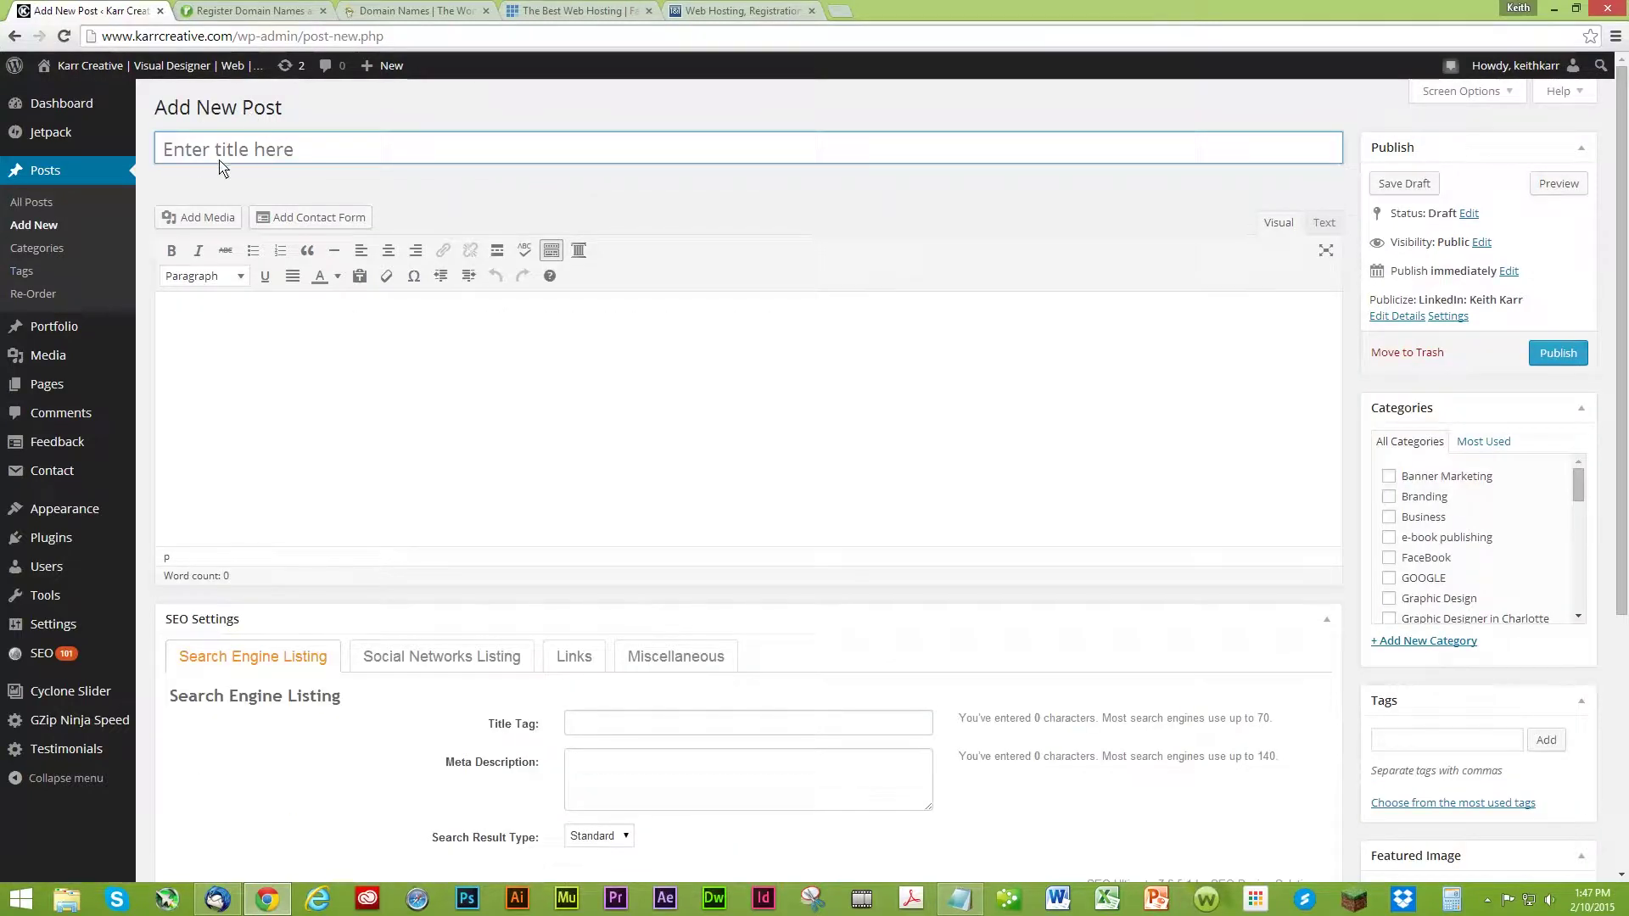
click(229, 148)
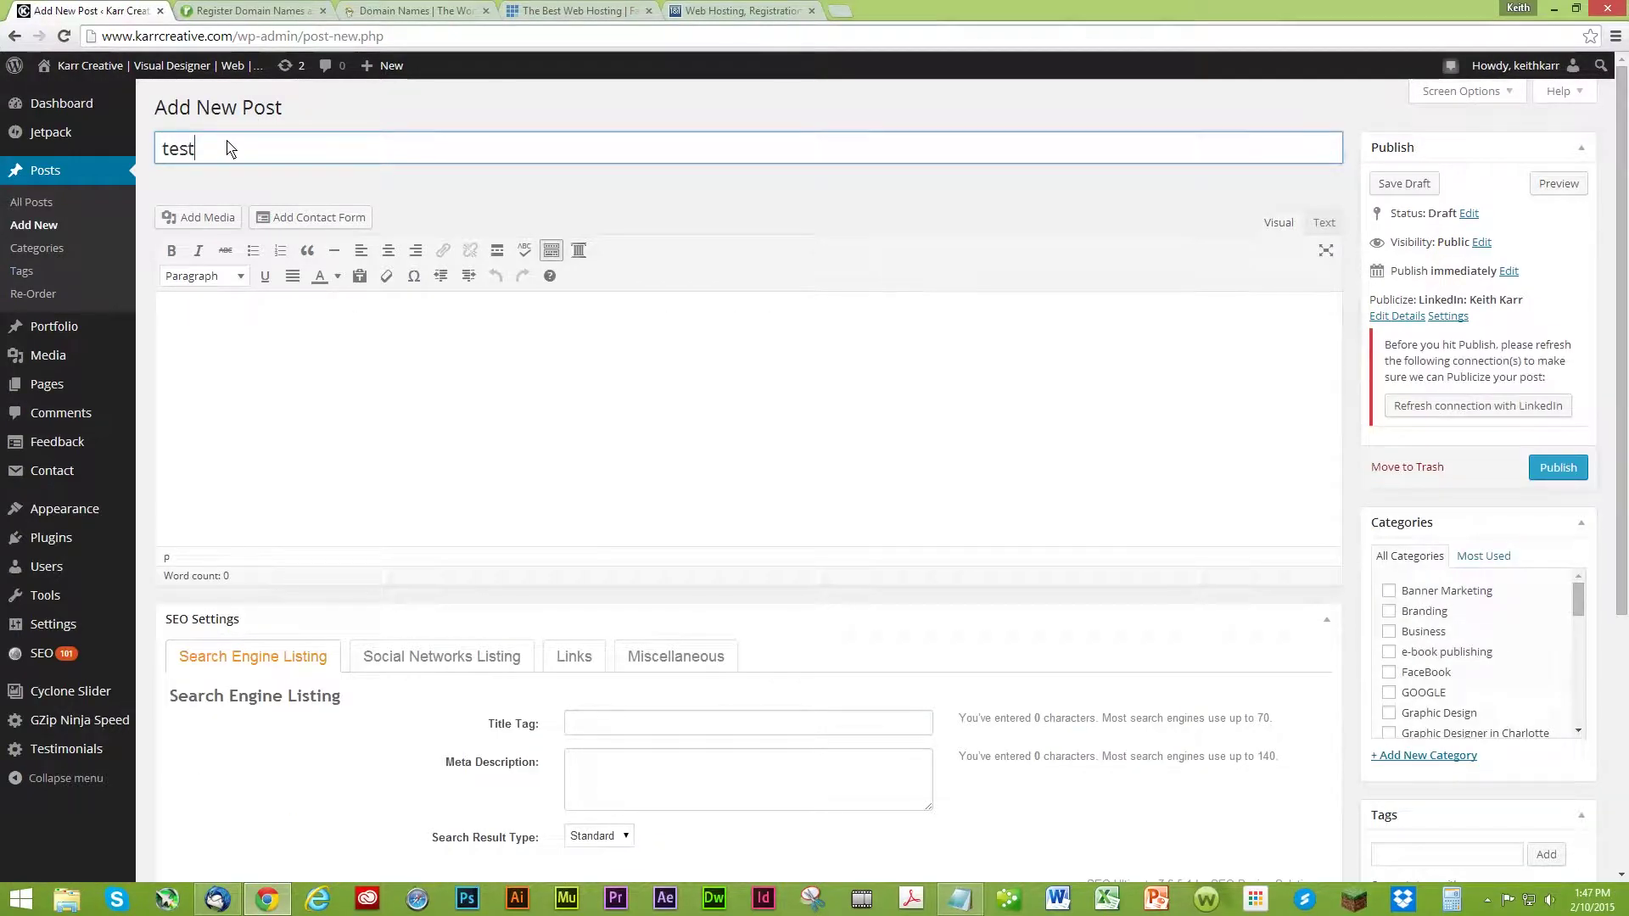
click(266, 356)
Insert a three-column layout of equal thirds with Easy Columns and replace the first column's placeholder text with "hbvjubjh".
click(578, 251)
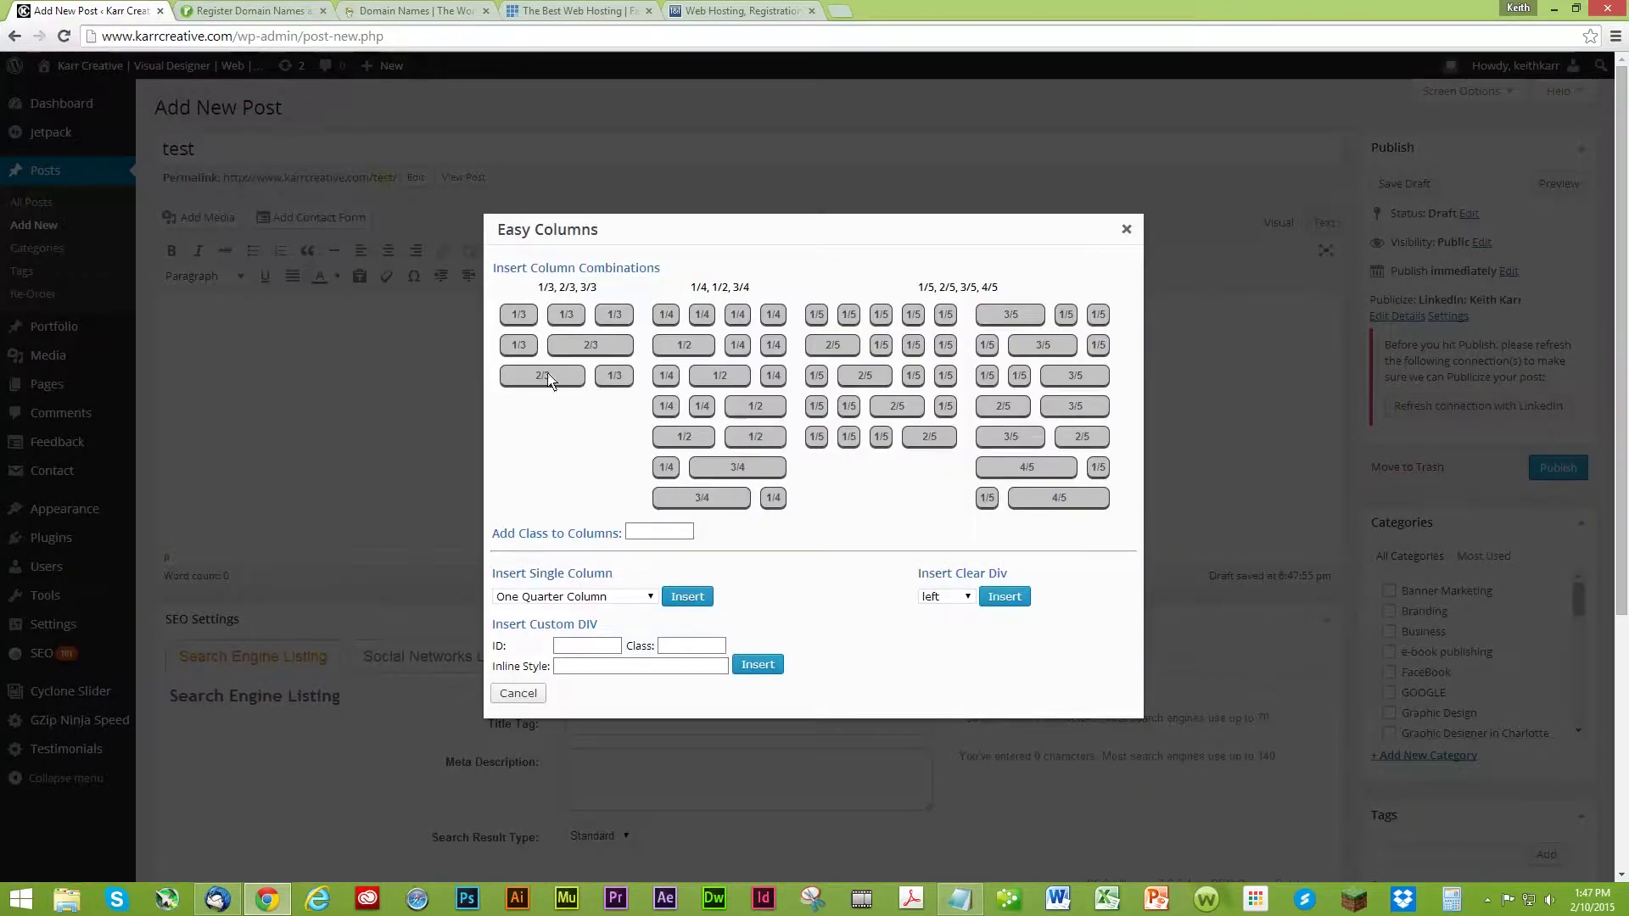
click(573, 316)
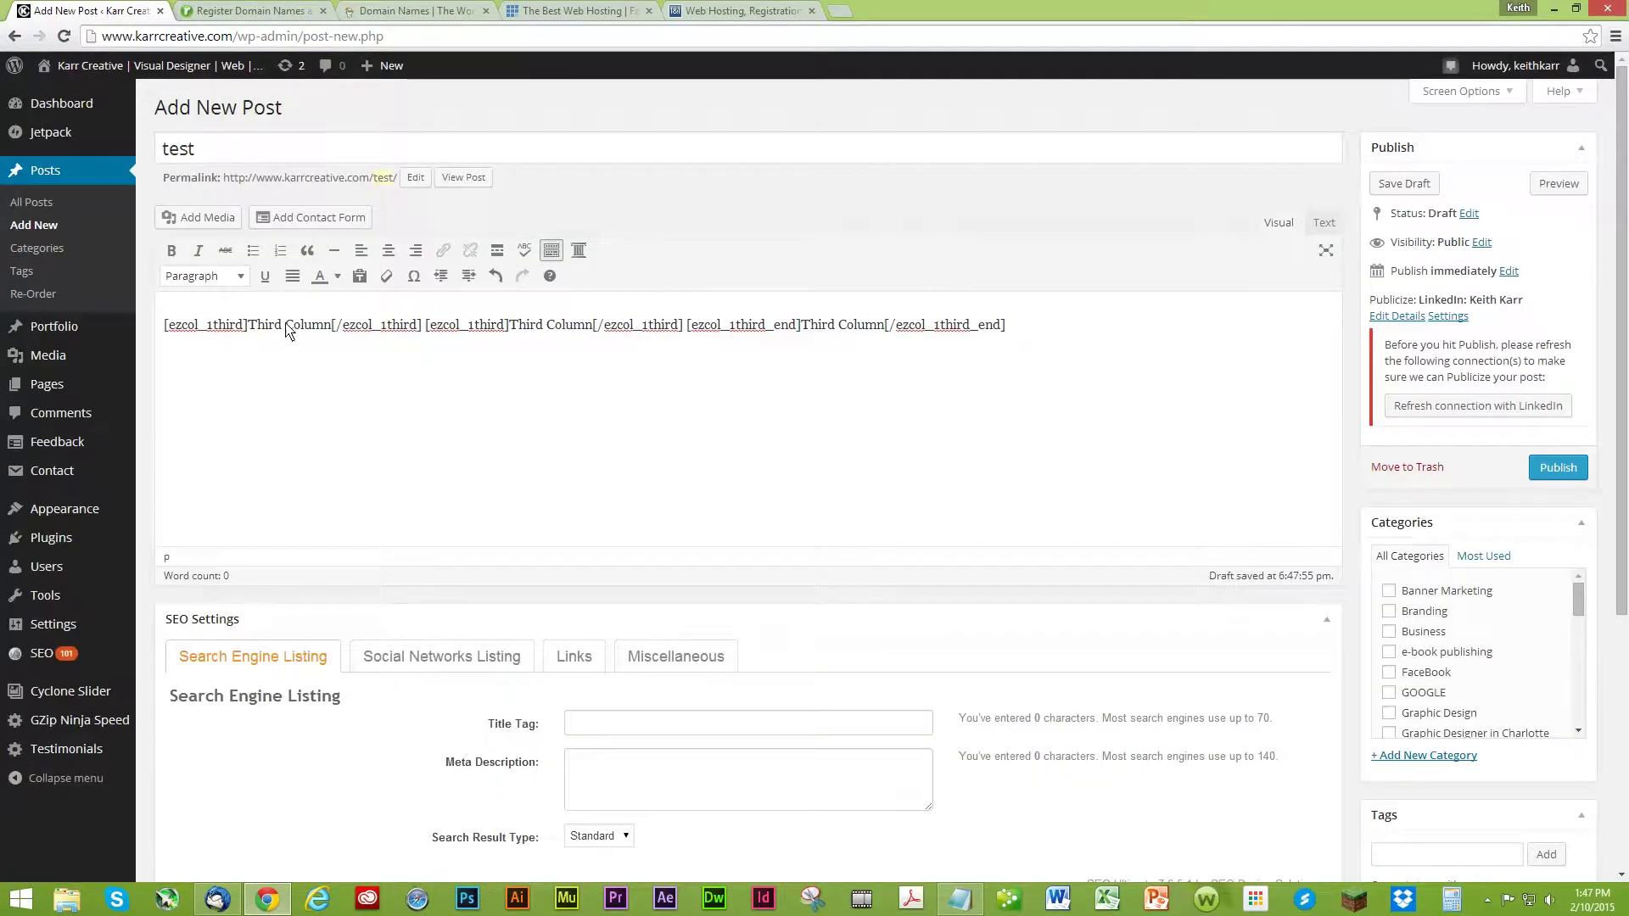
drag(248, 325, 331, 331)
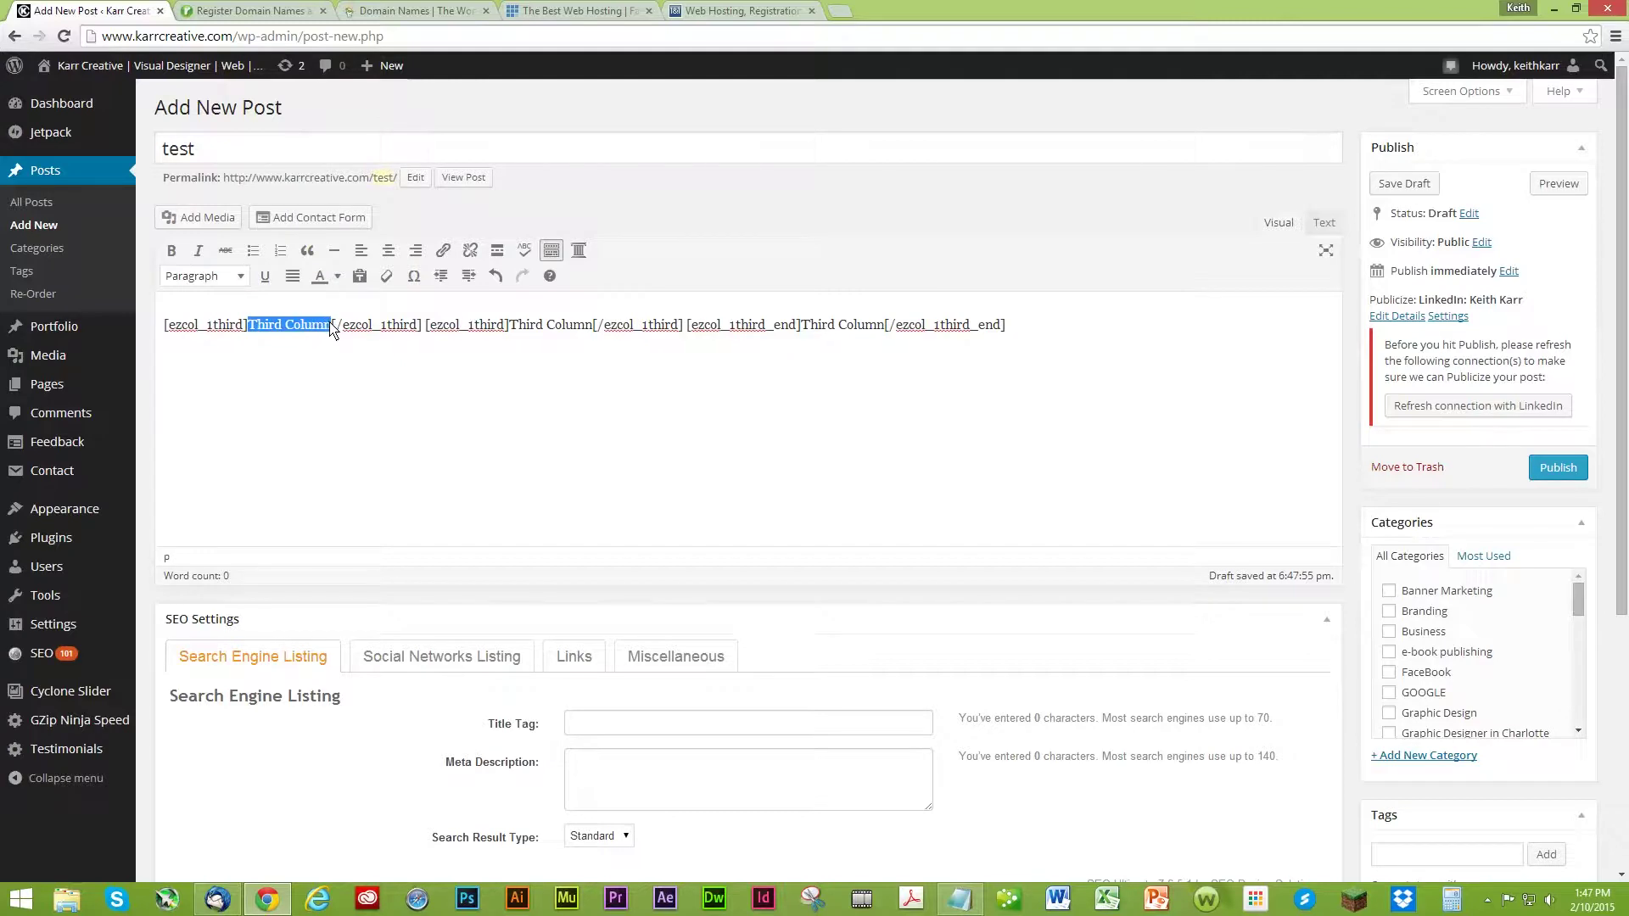
text(hbvjubjh)
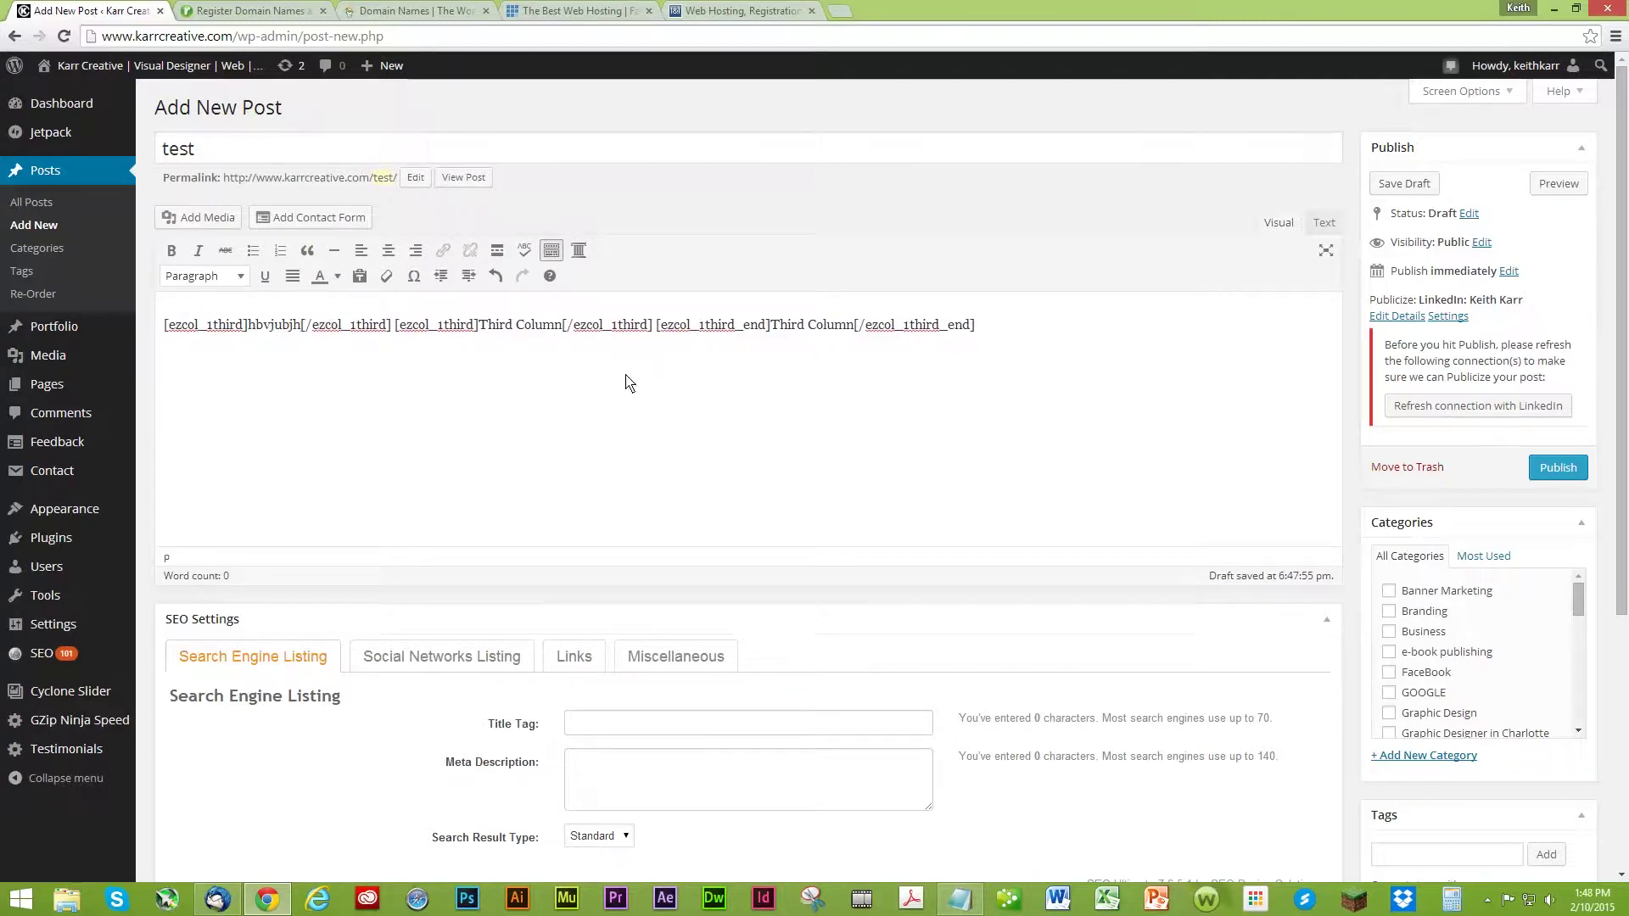
Insert the FI_Founders_Curriculum_Infographics_v2.png image from the media library into the post after the column shortcodes.
click(1000, 331)
click(209, 219)
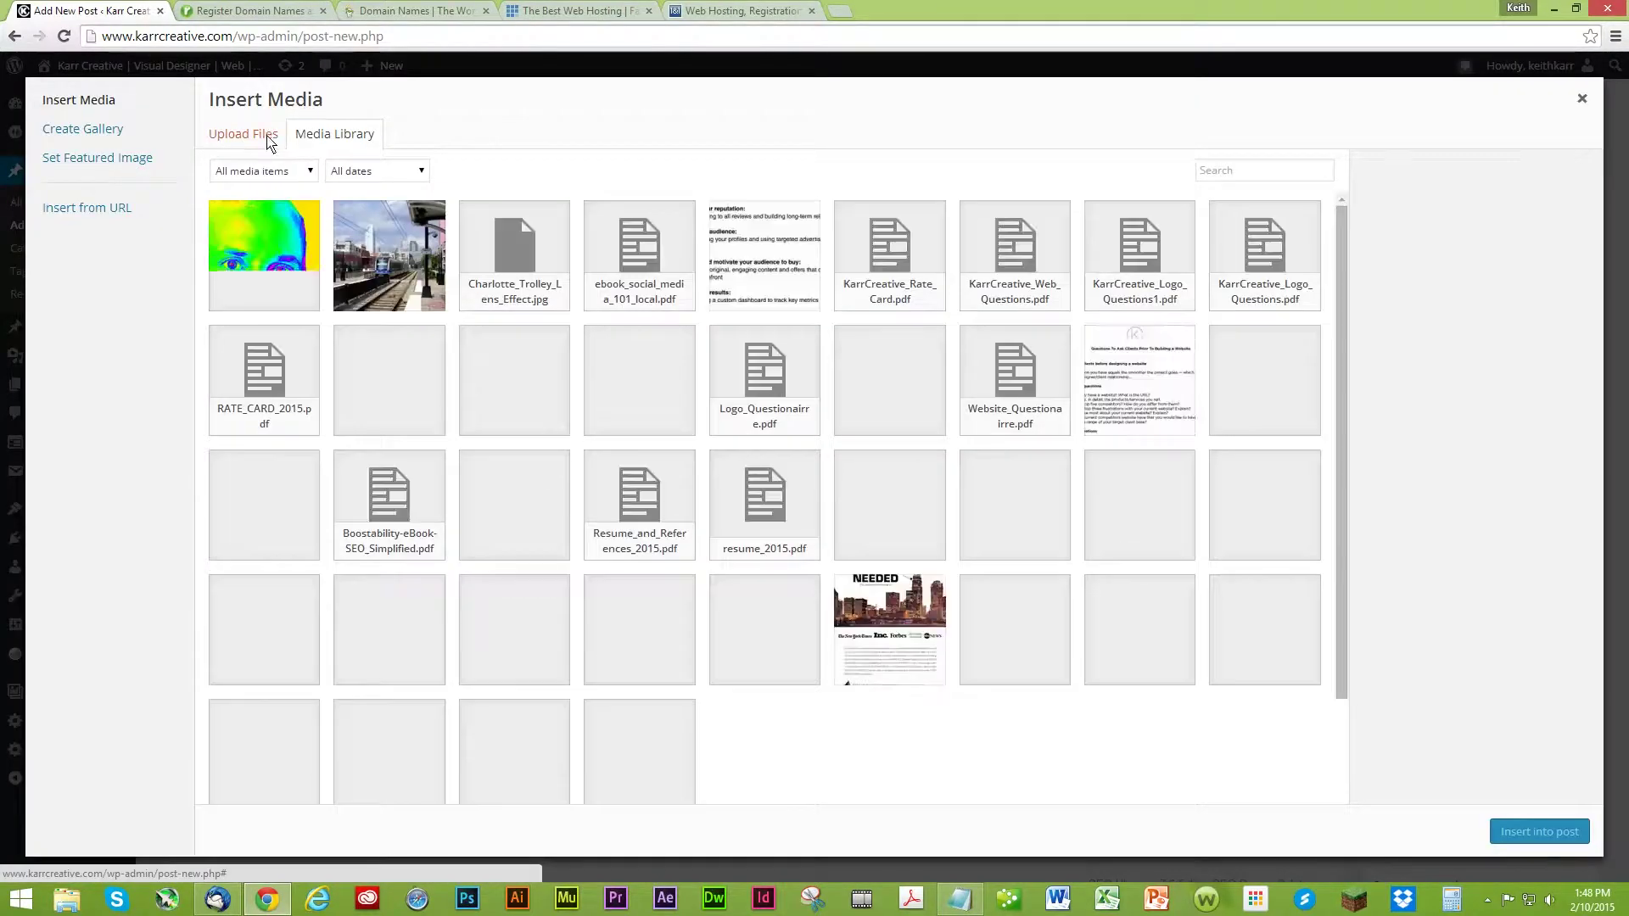
click(311, 298)
click(377, 377)
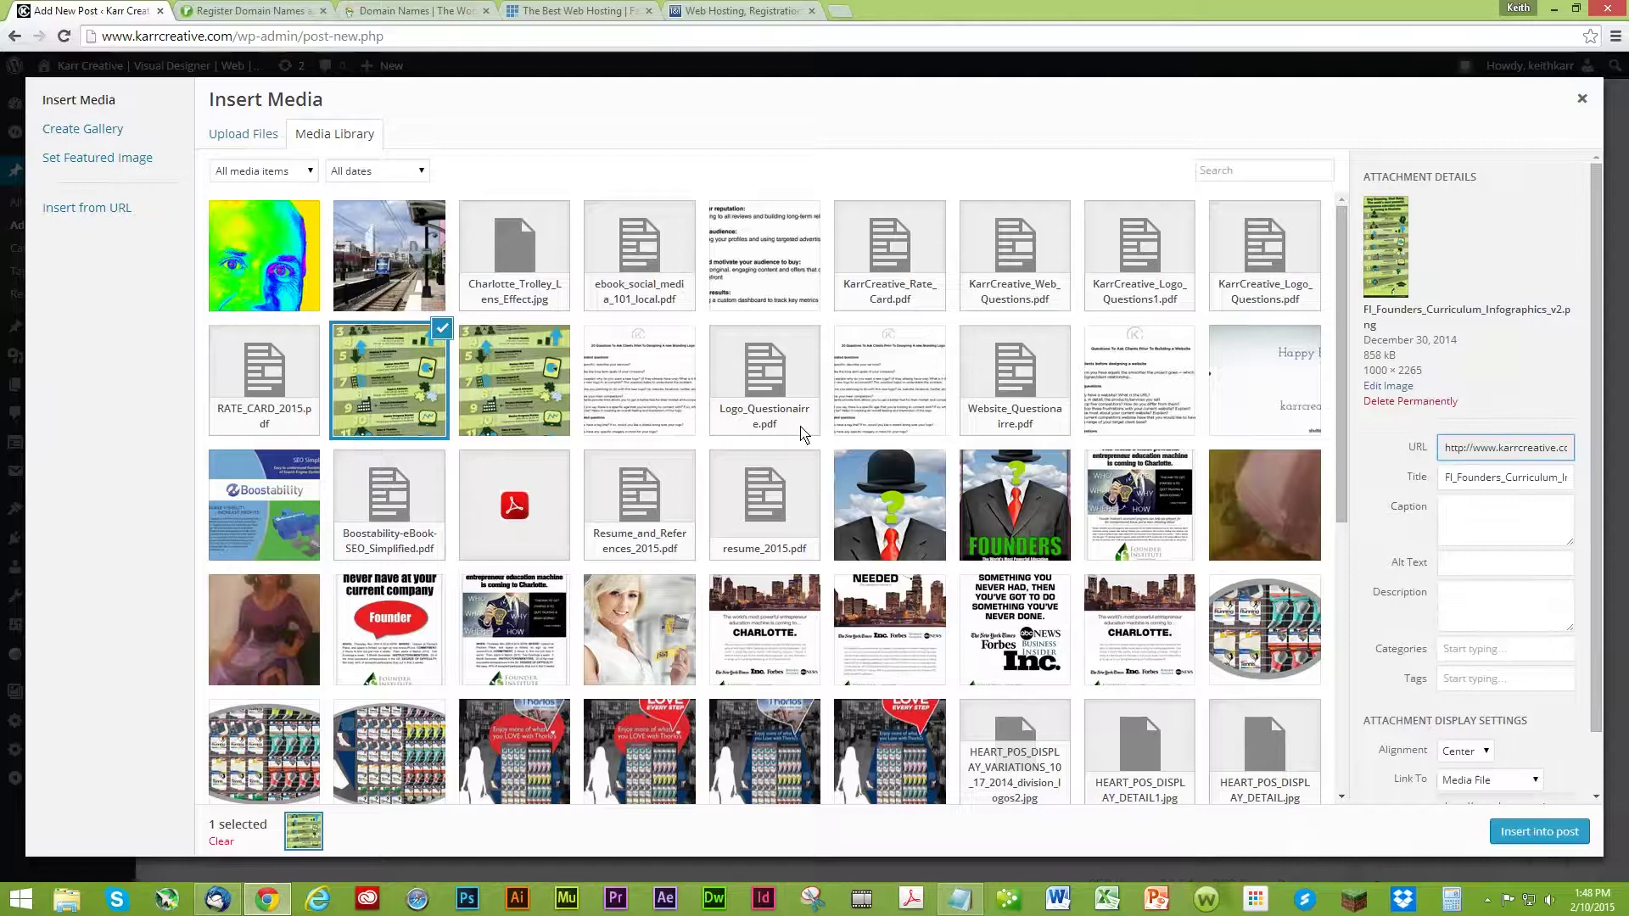
click(1538, 832)
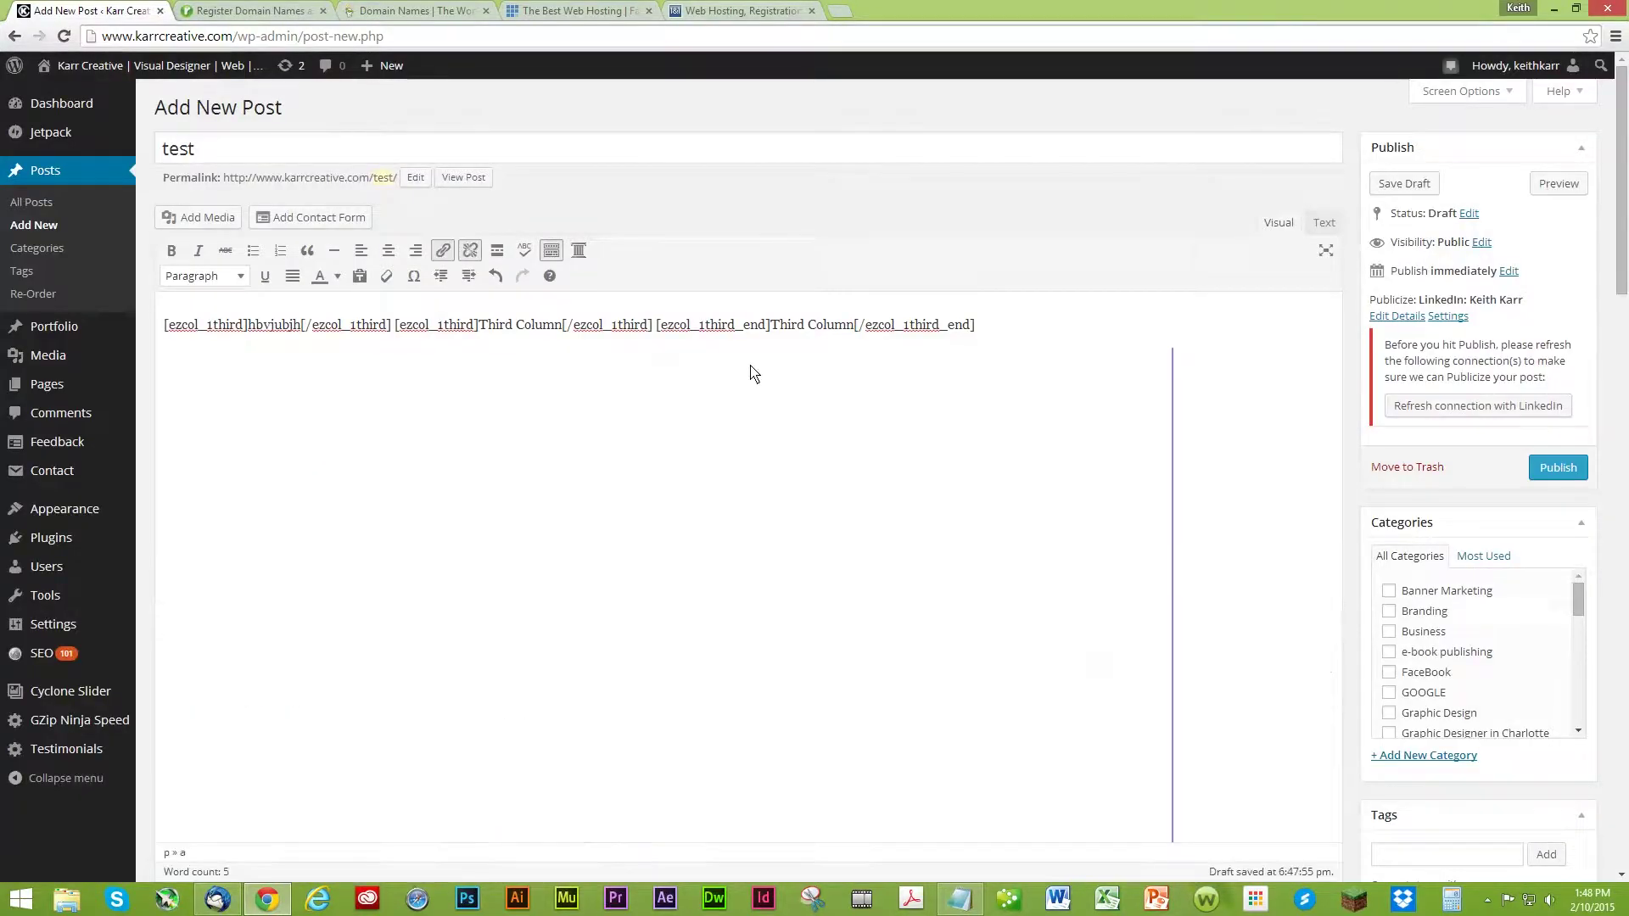
Look over the inserted infographic in the post editor along with the available categories and tags settings.
scroll(968, 431, down, 3)
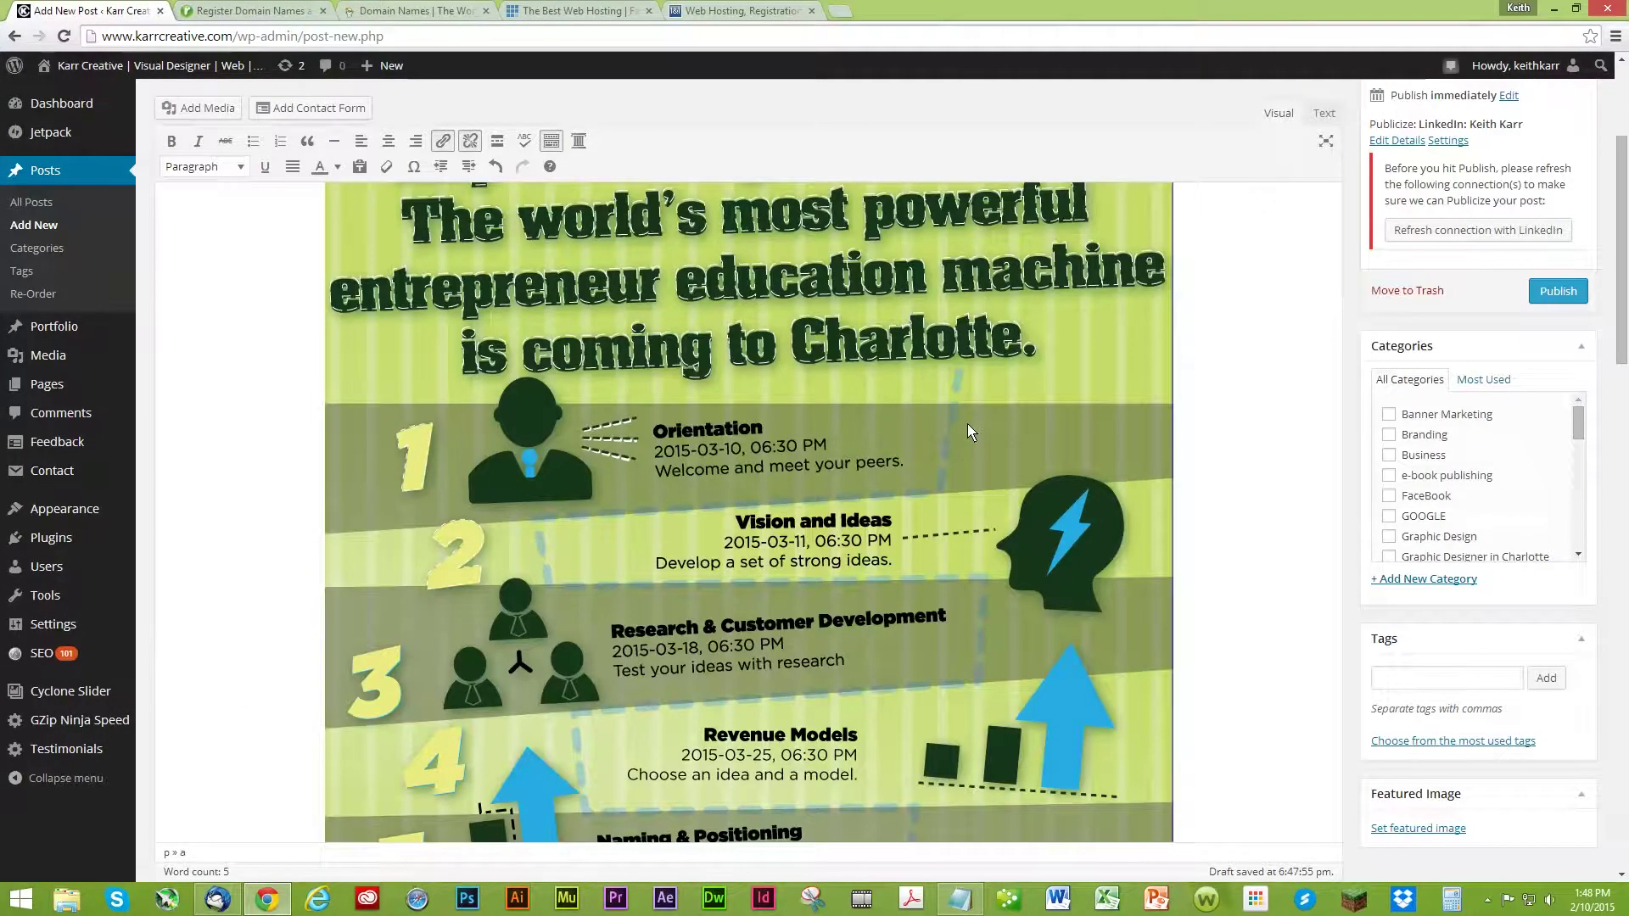
scroll(959, 423, up, 3)
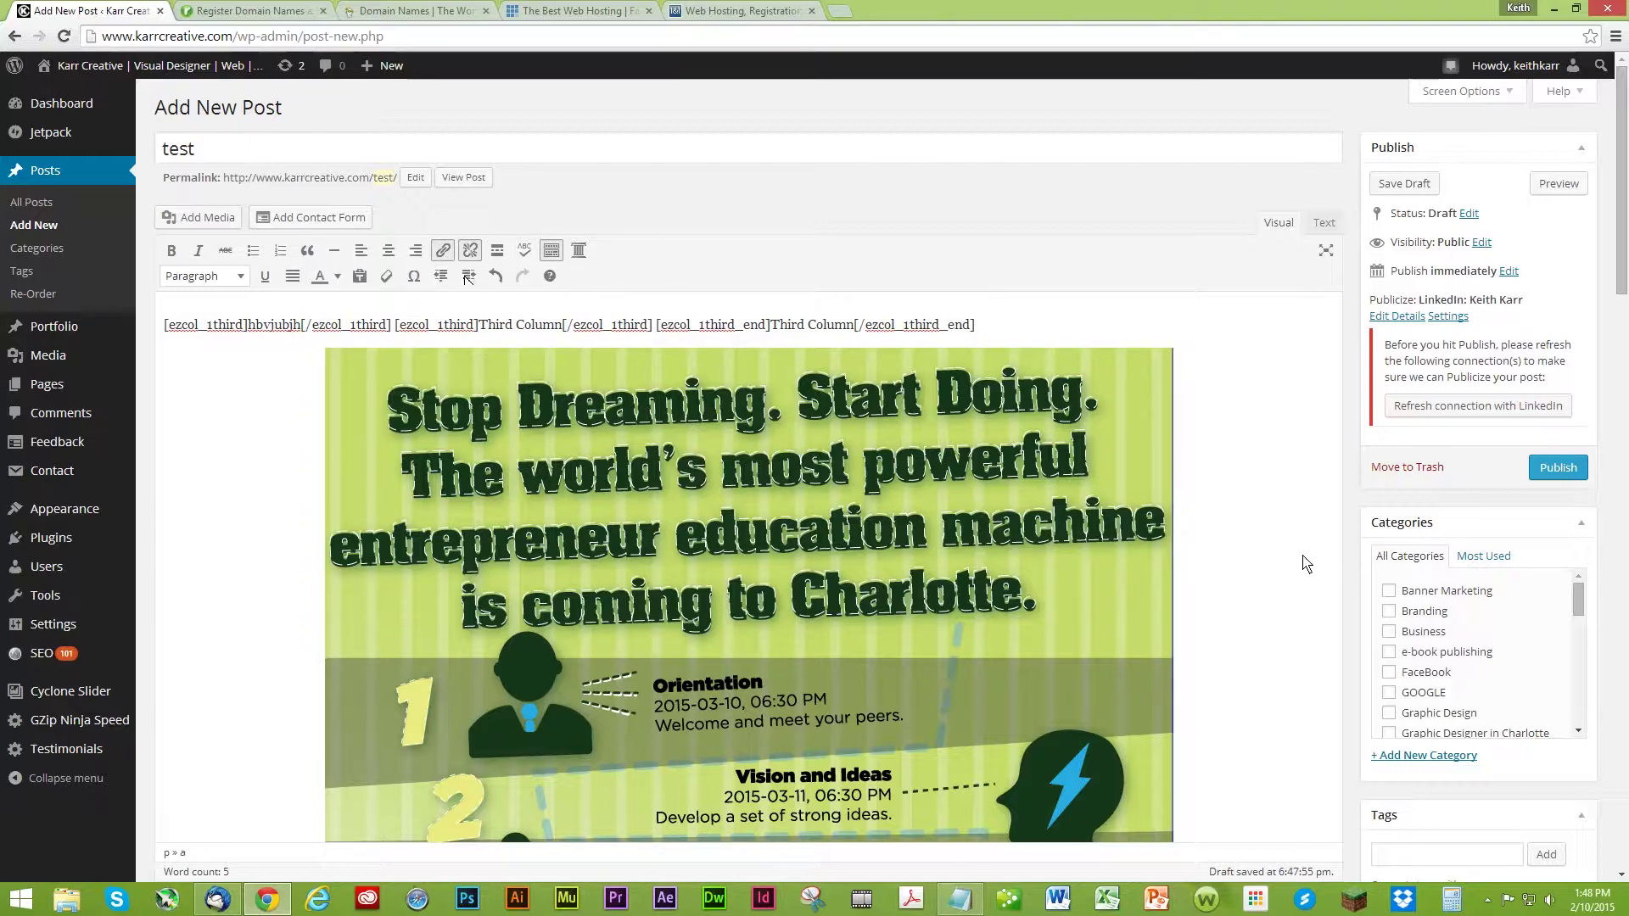
scroll(1301, 563, down, 7)
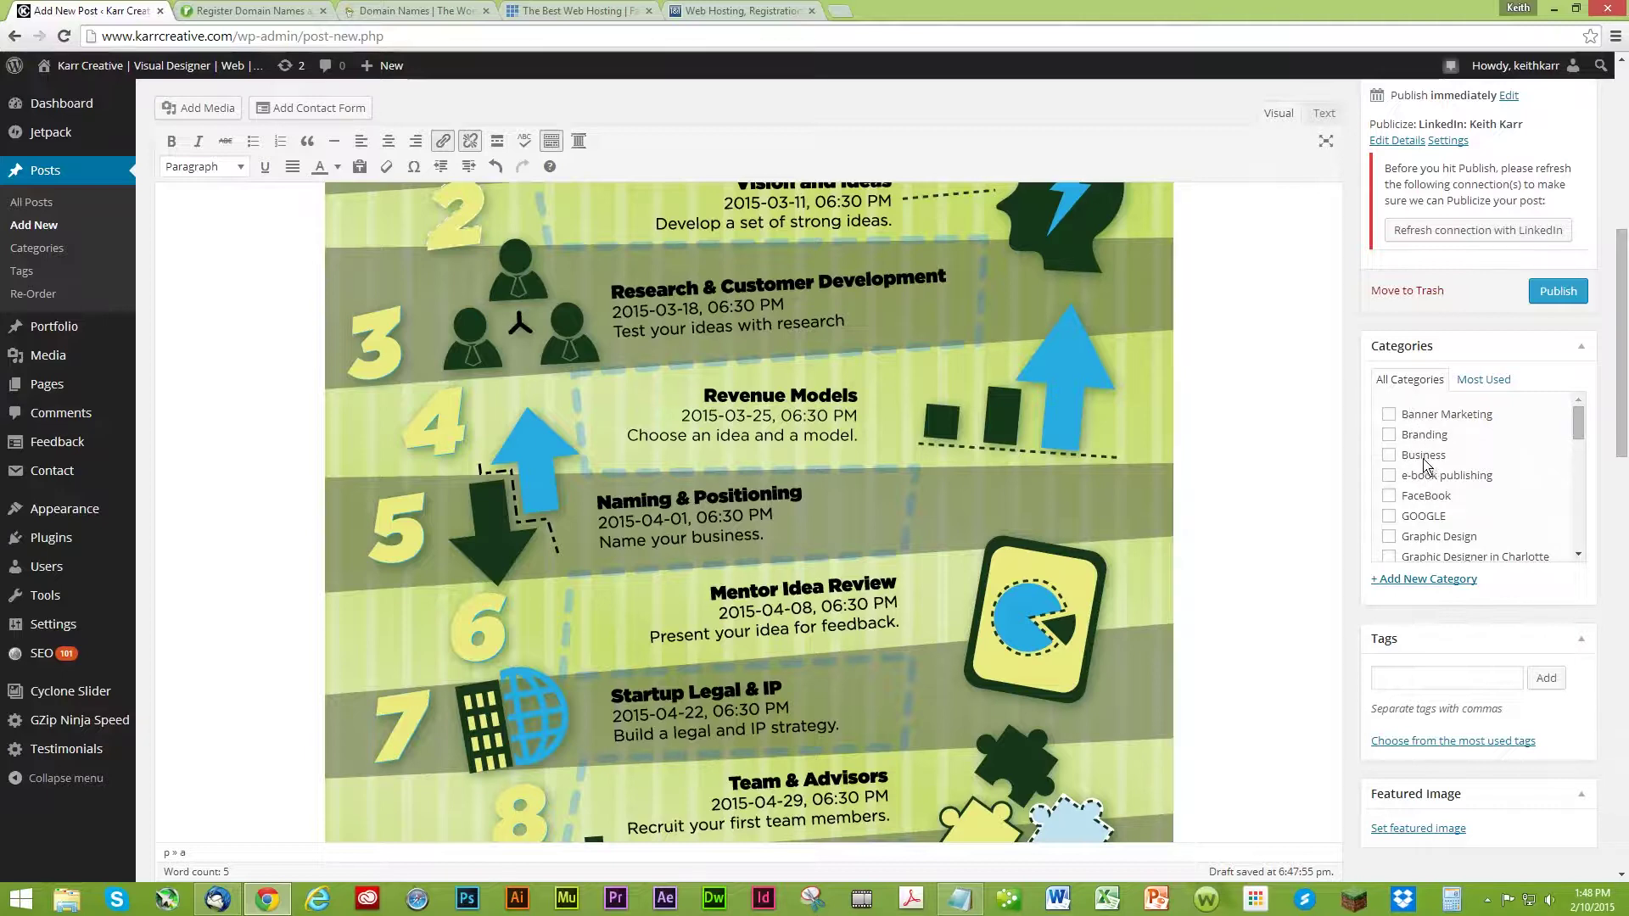
scroll(1425, 459, down, 3)
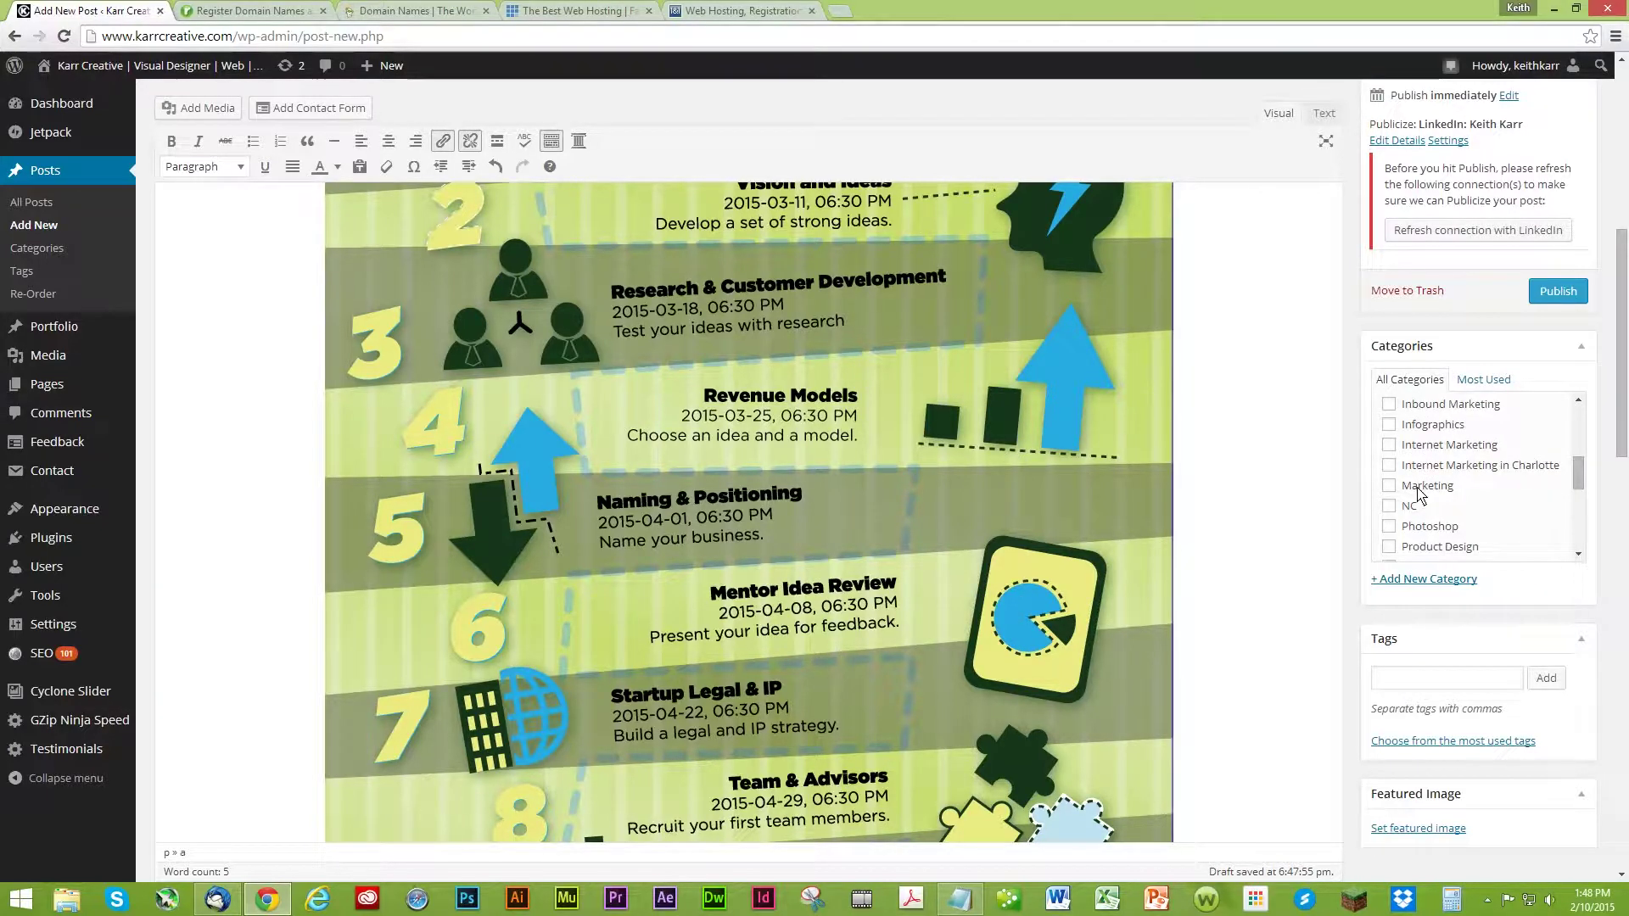
scroll(1402, 683, down, 4)
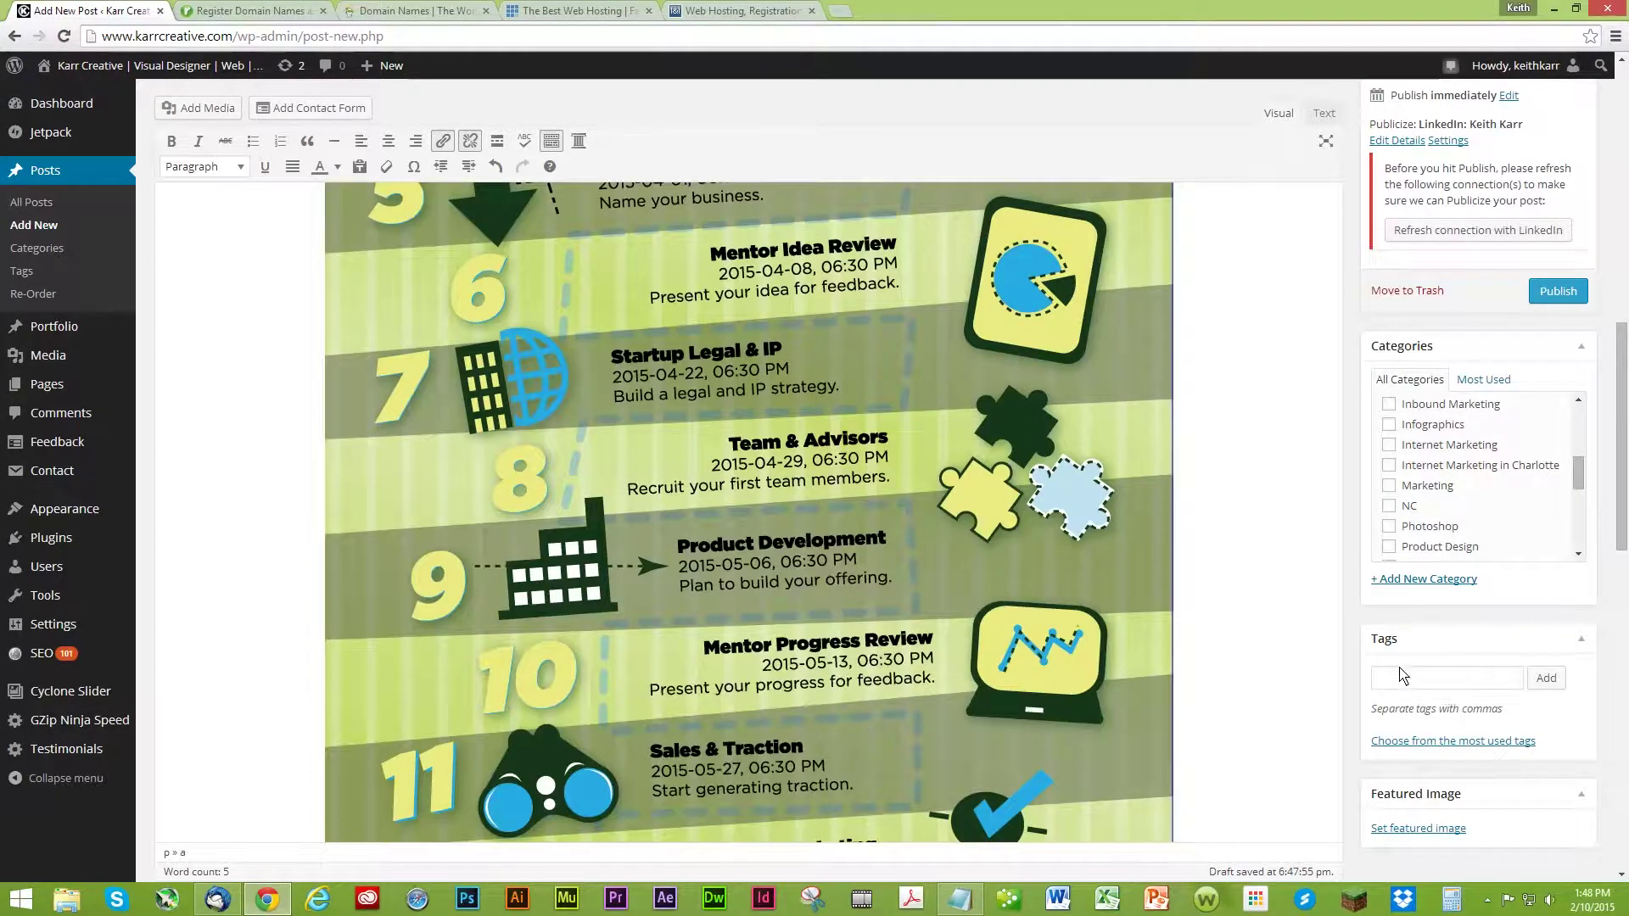
scroll(1423, 645, down, 3)
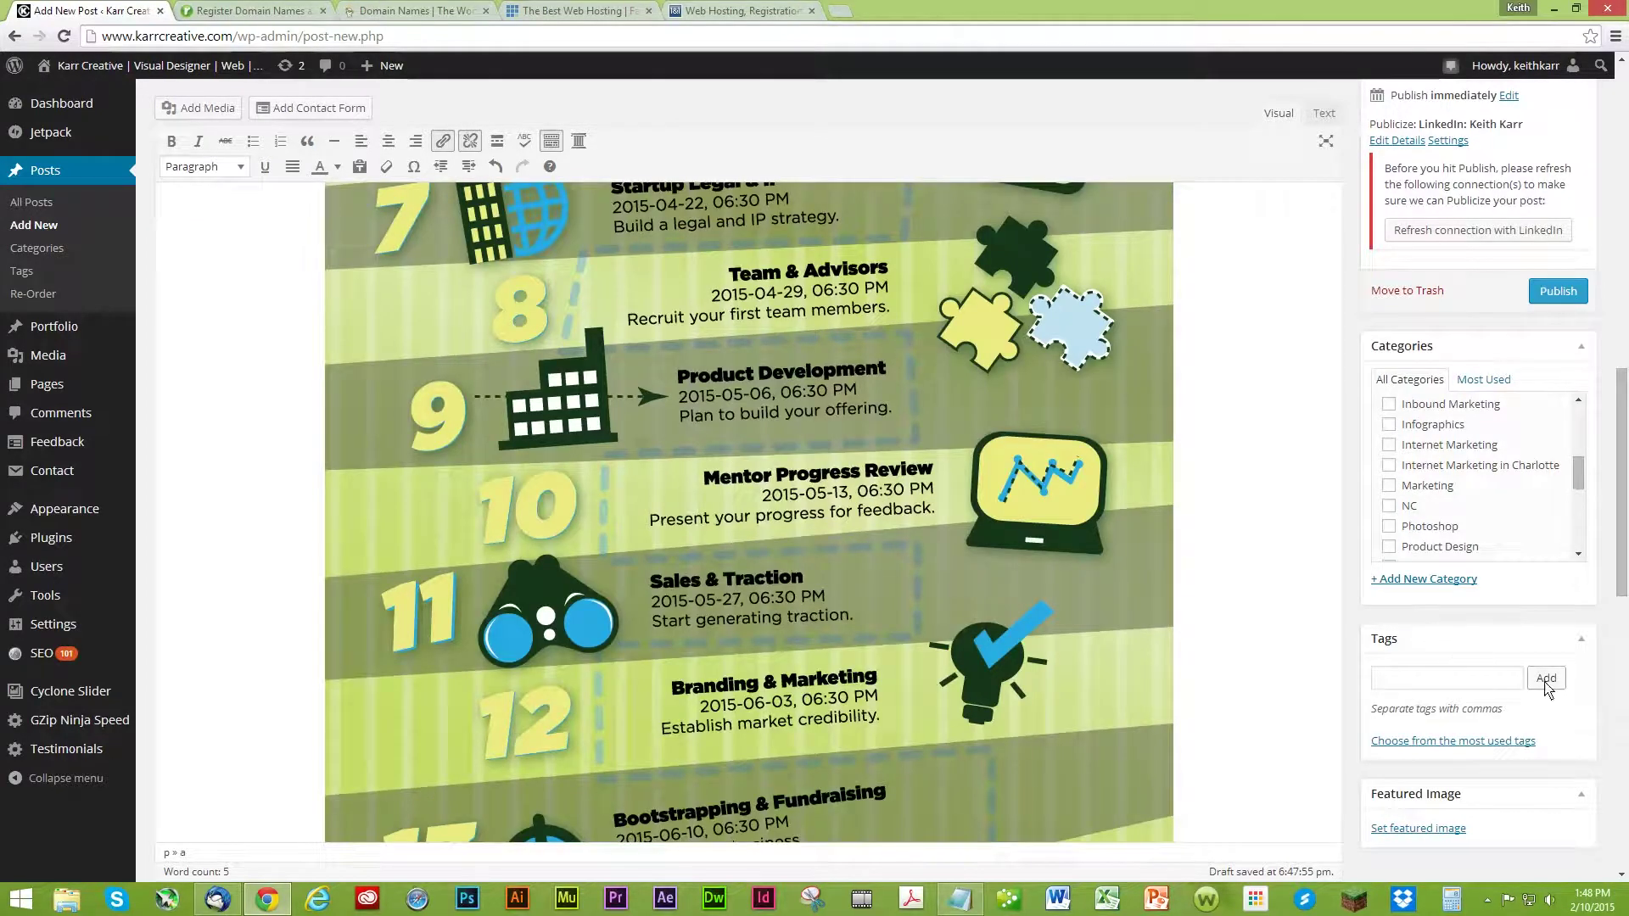
Set the search engine listing's Title Tag to "website" in the post's SEO settings.
scroll(1621, 687, down, 3)
scroll(1623, 700, down, 4)
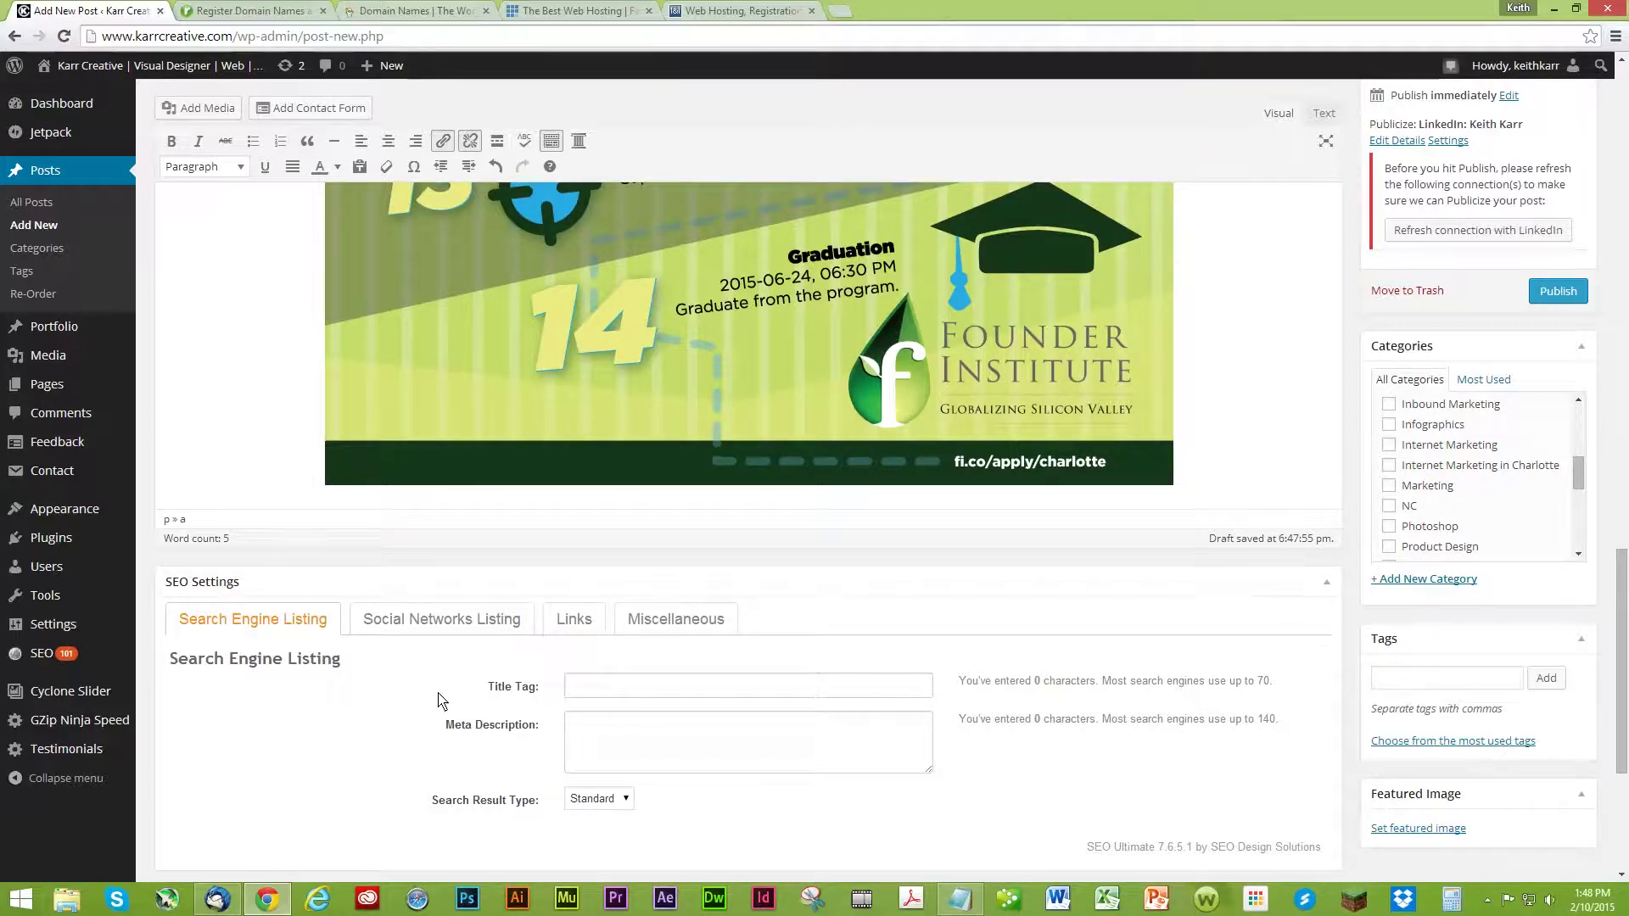
click(591, 686)
scroll(591, 608, down, 1)
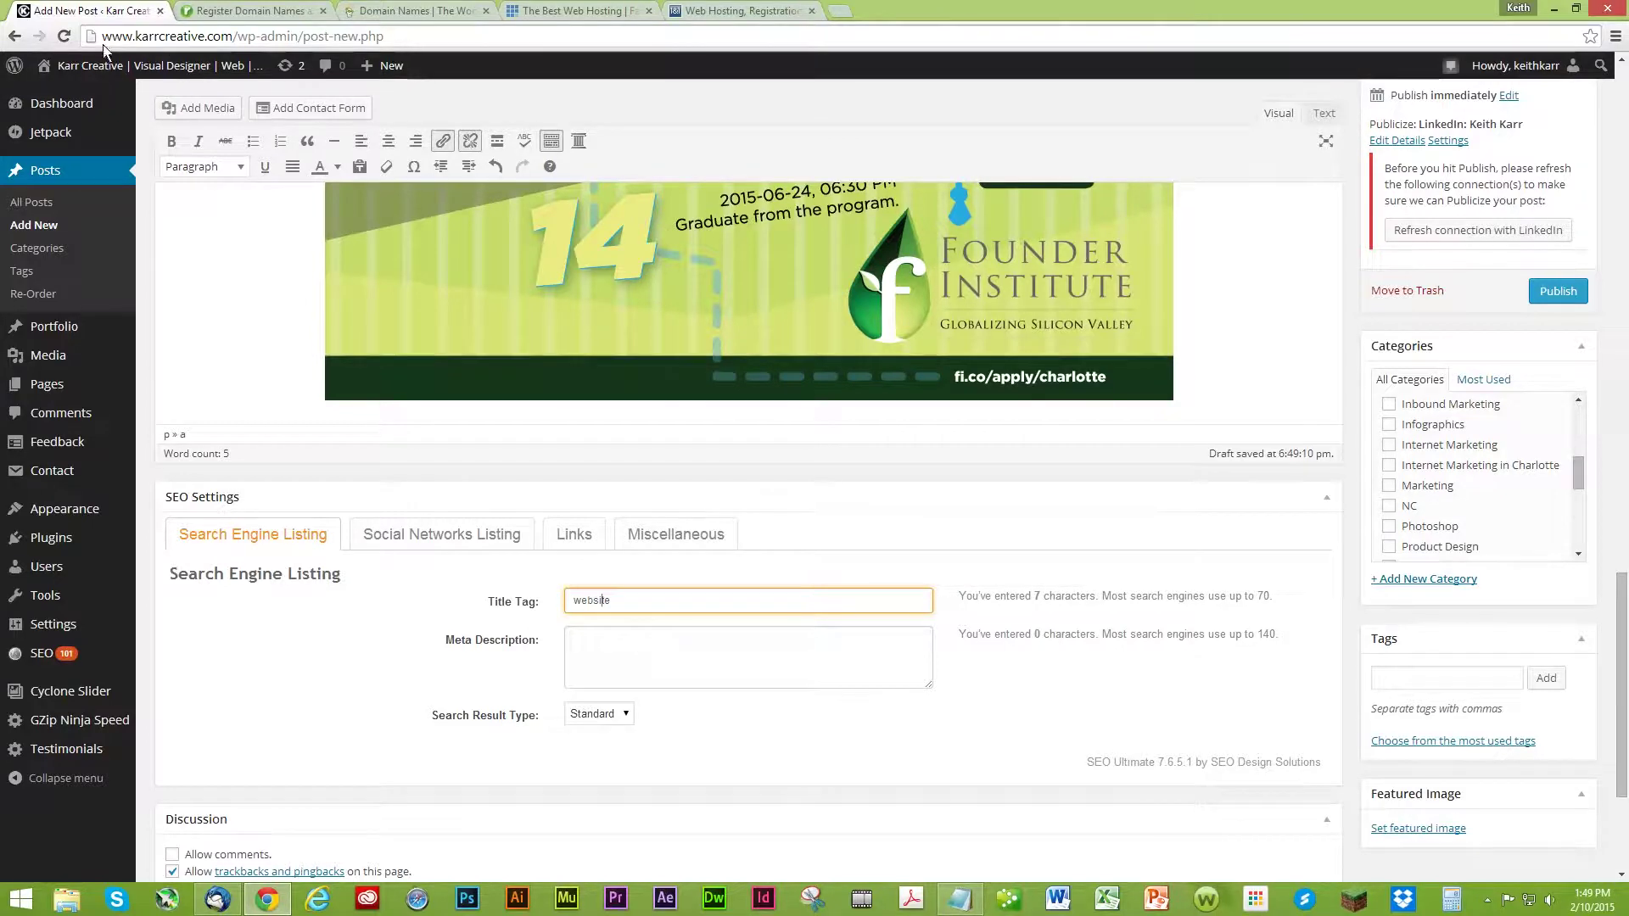
Leave the new post without saving the changes and open the "Coolbox - The World's Smartest Toolbox" post to examine its SEO title tag.
click(46, 170)
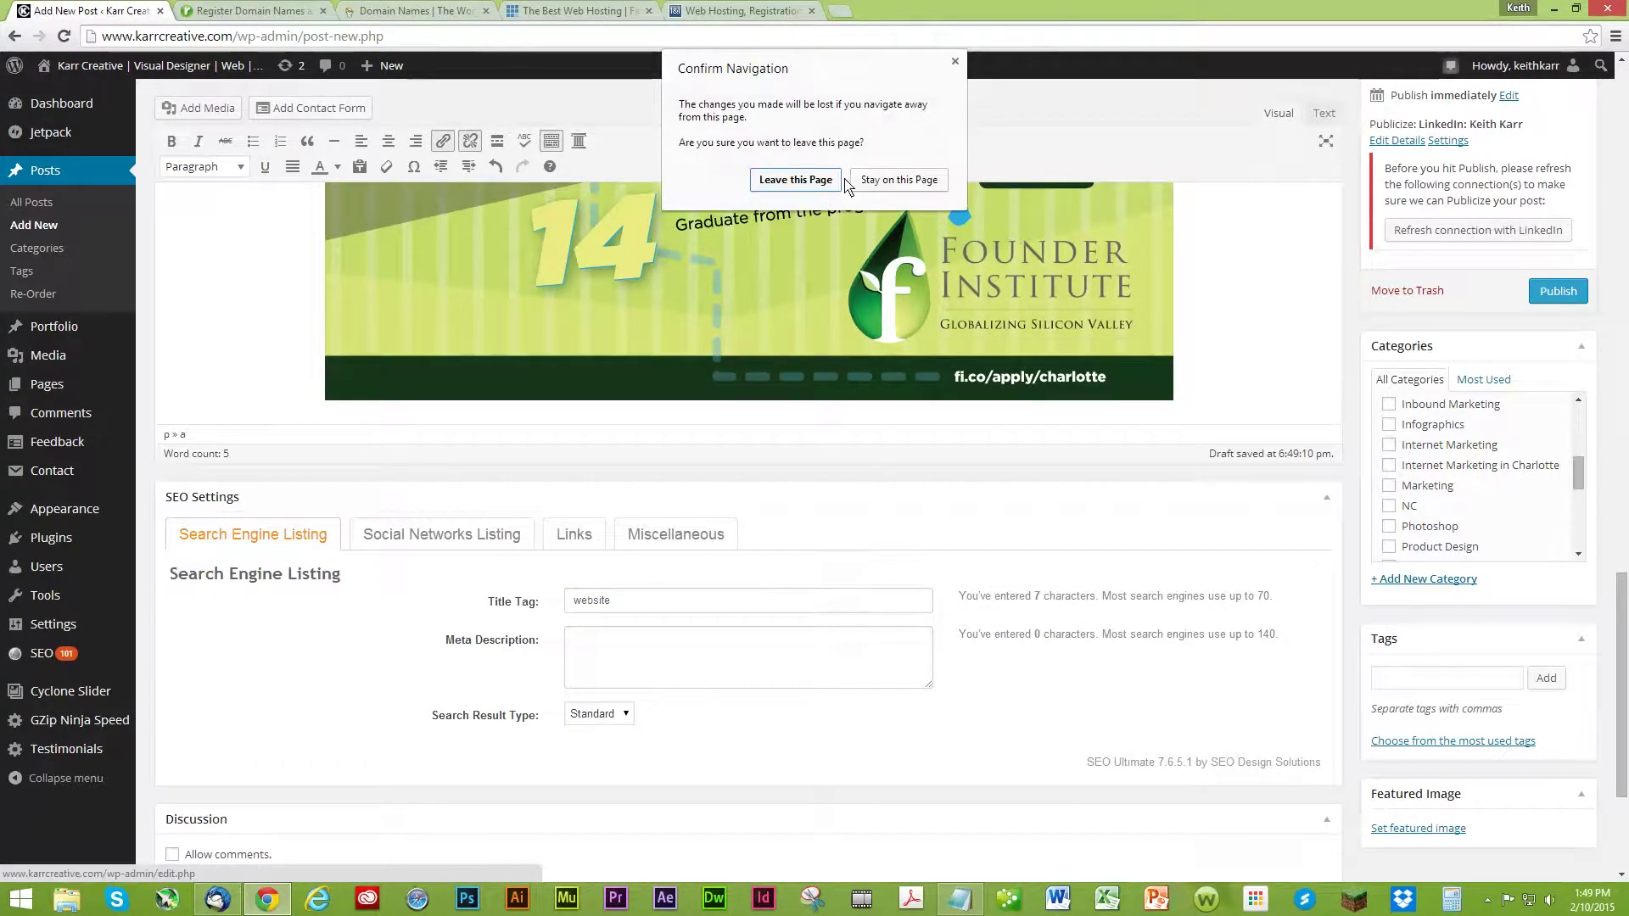
key(Return)
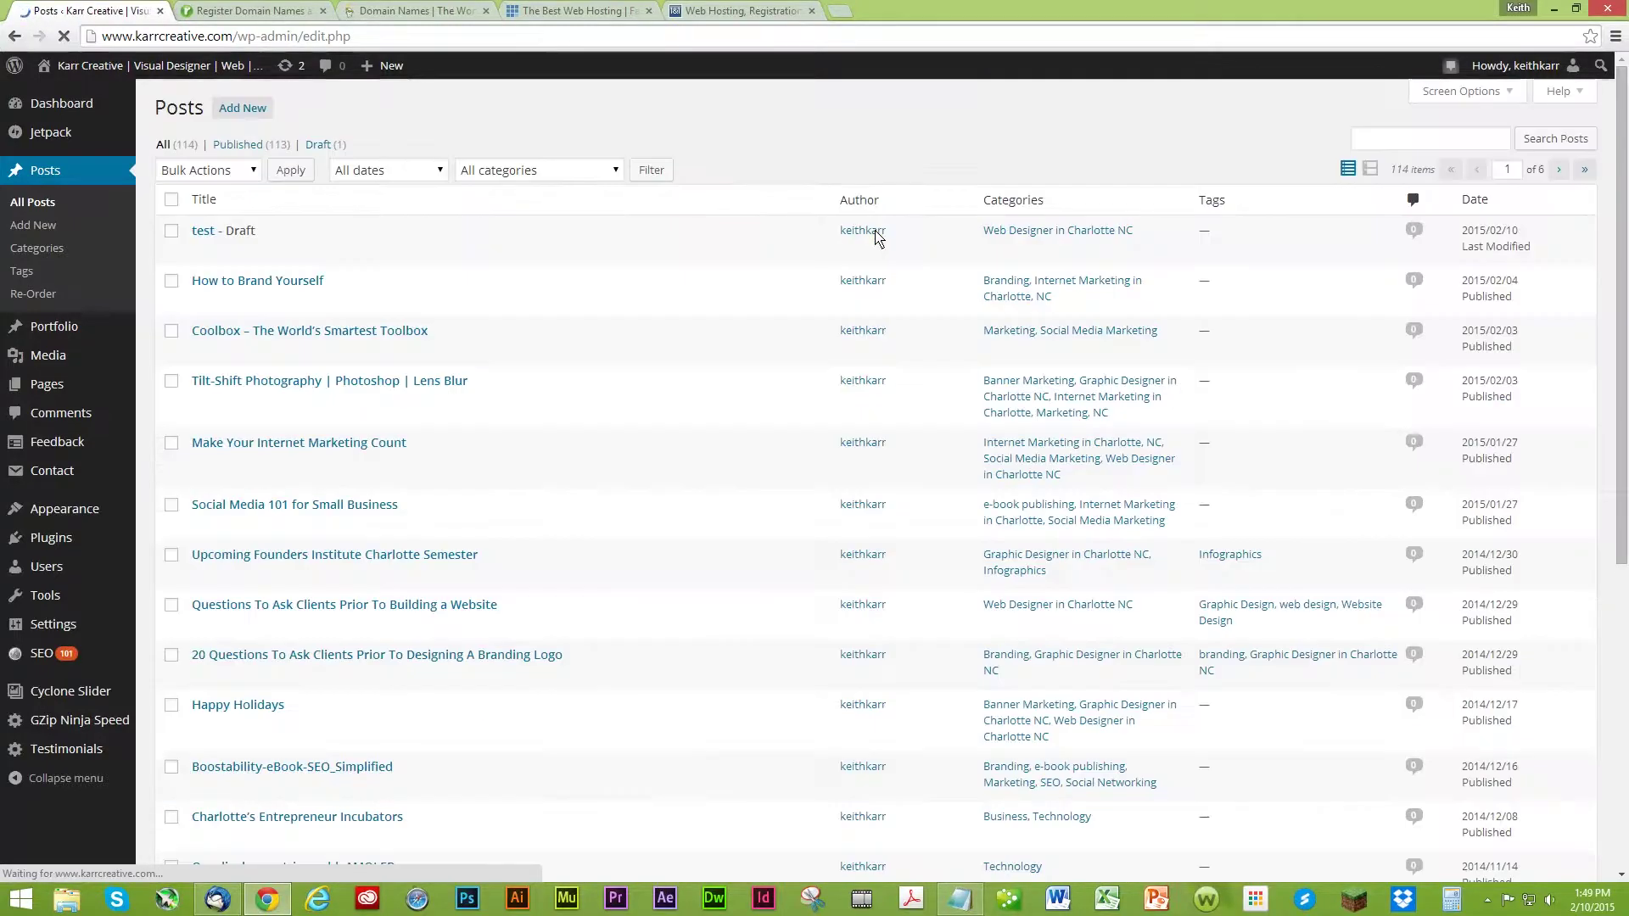
click(202, 350)
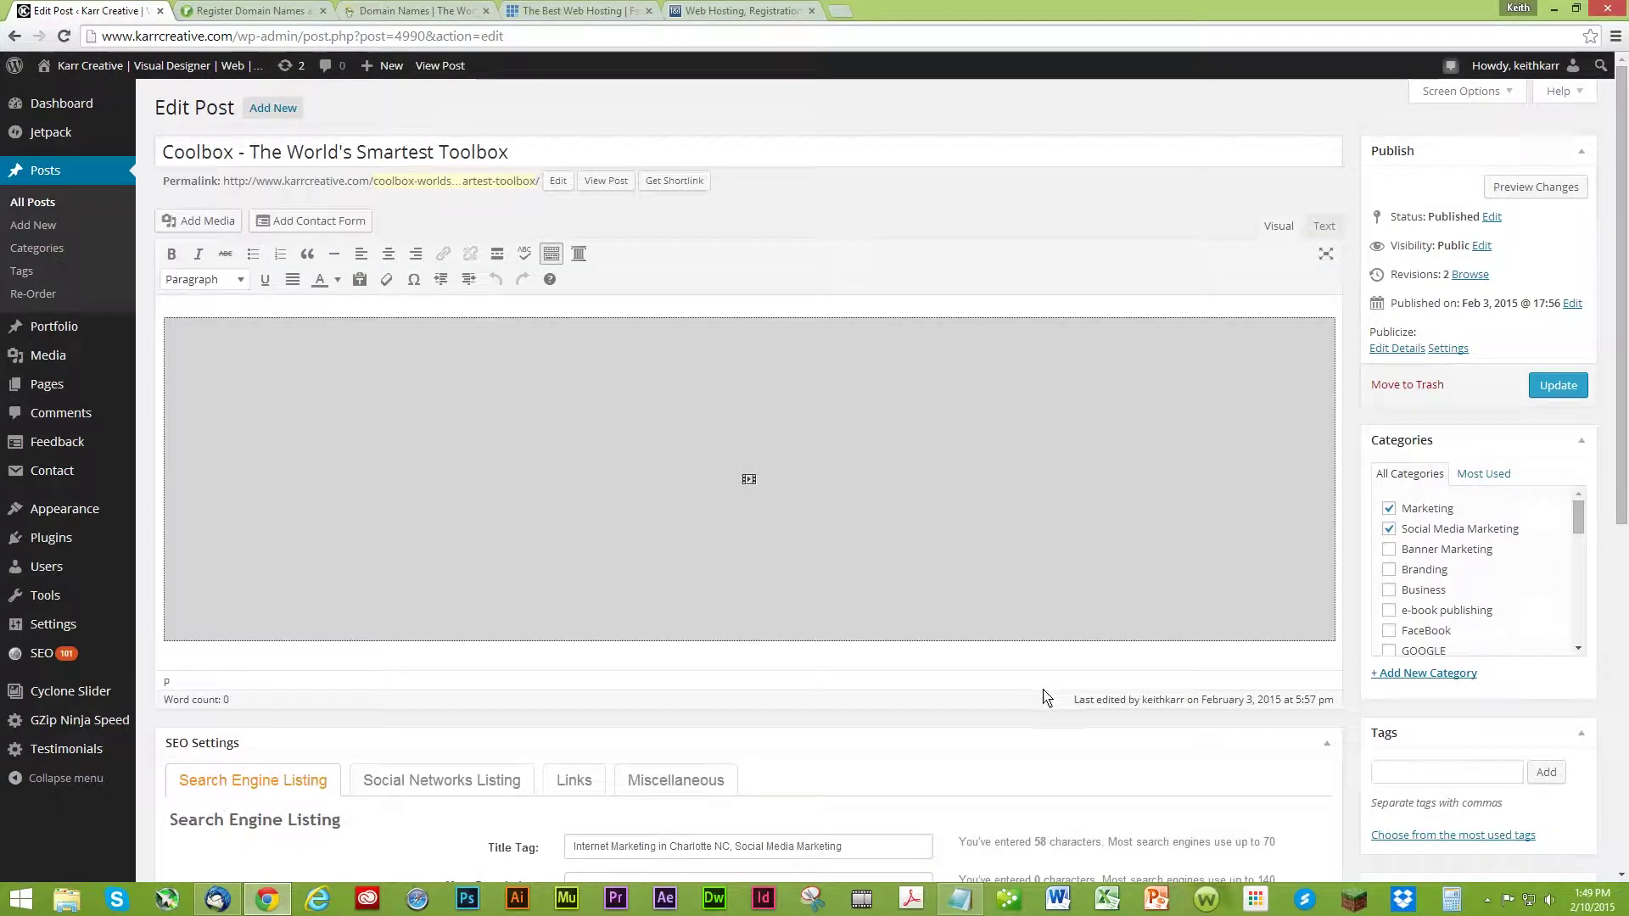
scroll(674, 473, down, 3)
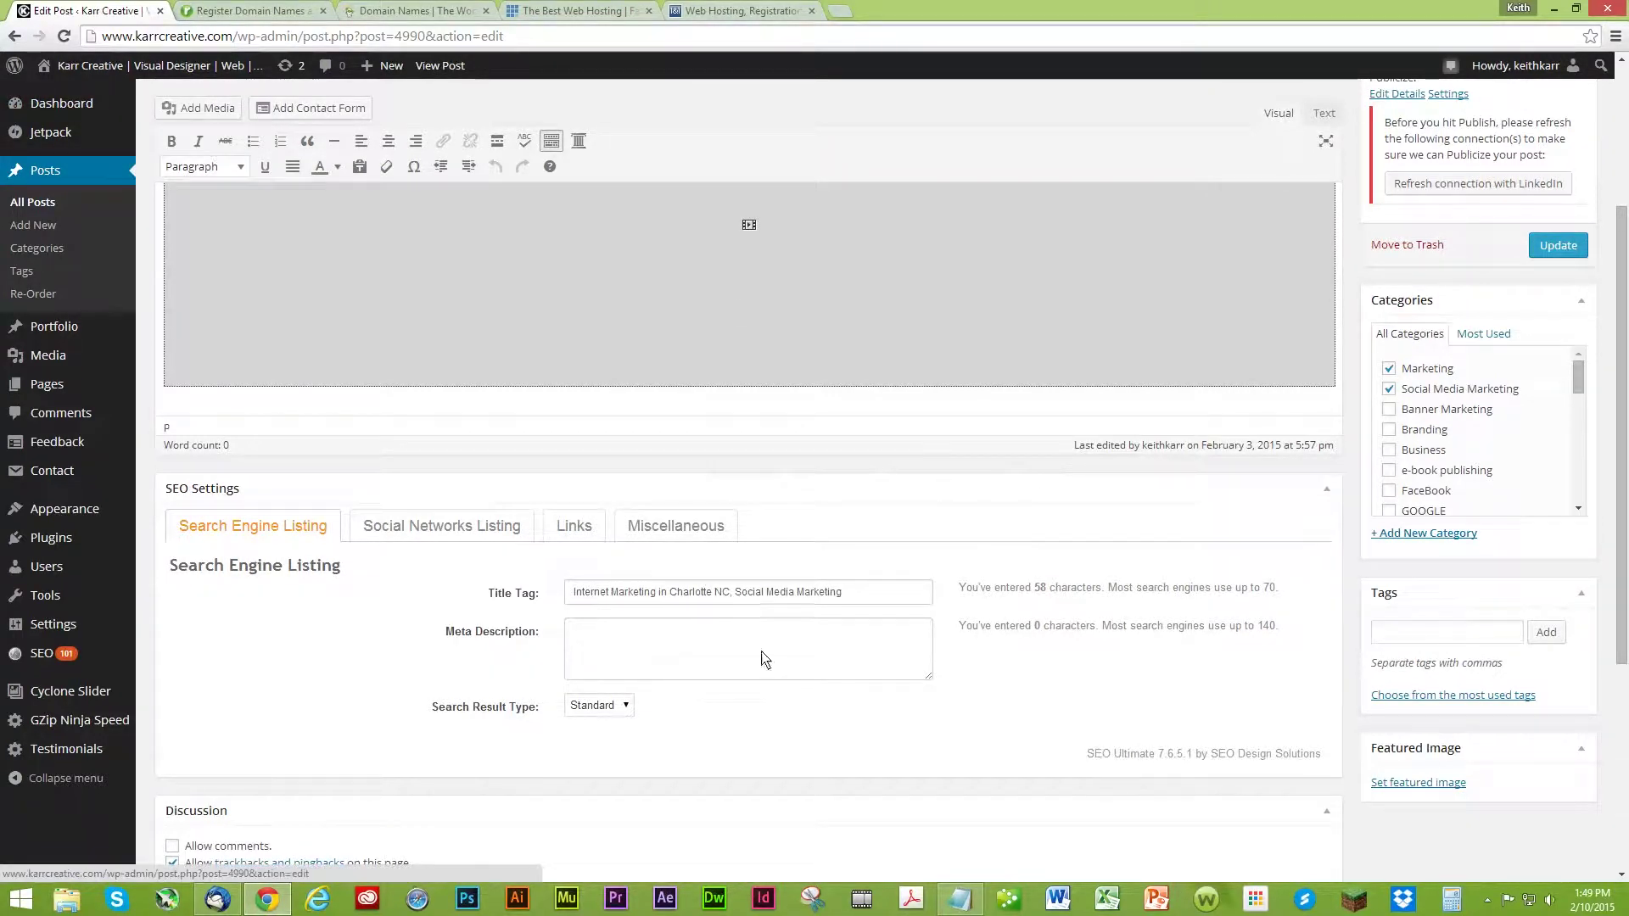
click(1487, 904)
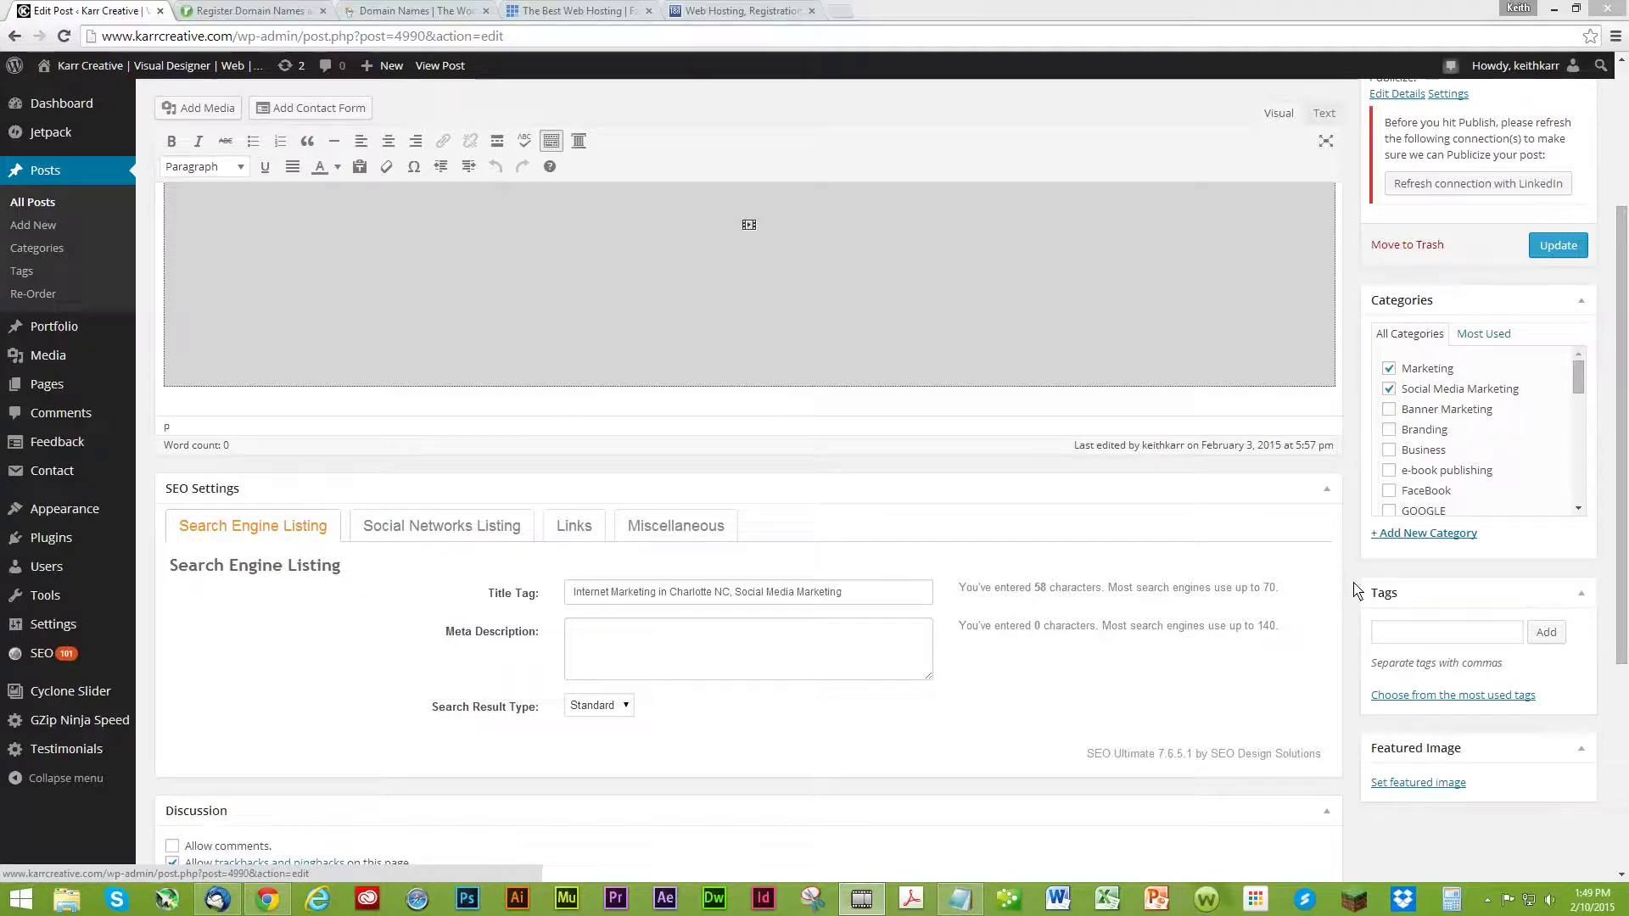
scroll(1343, 573, down, 3)
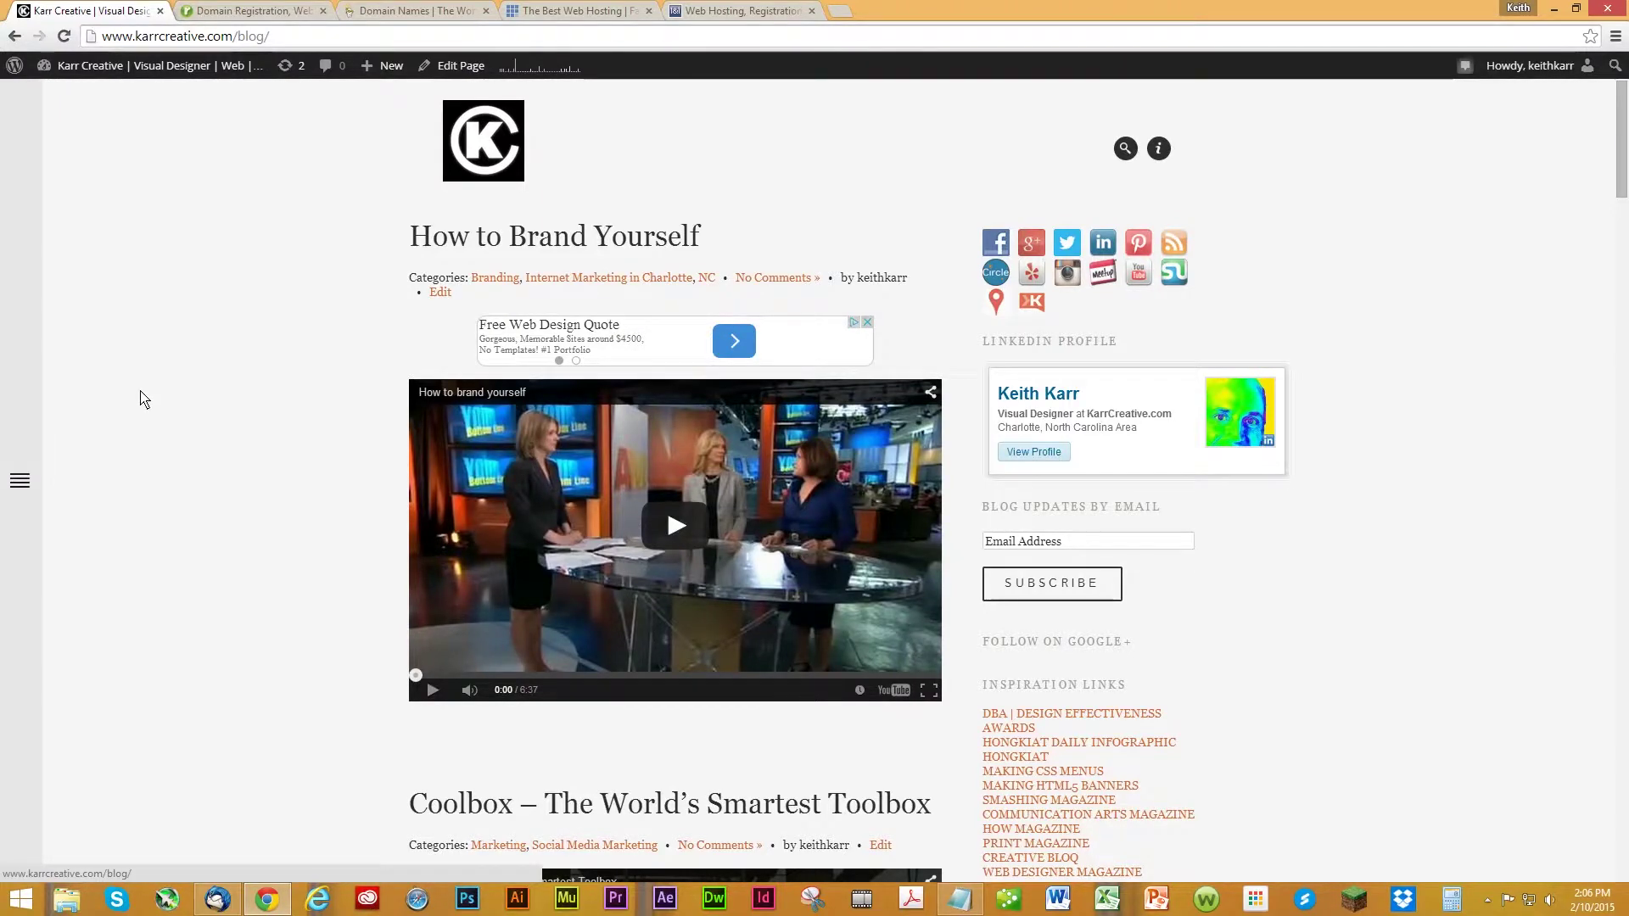
View the "Ready for a Website?" page through the live site's navigation and return to the admin Dashboard.
click(21, 481)
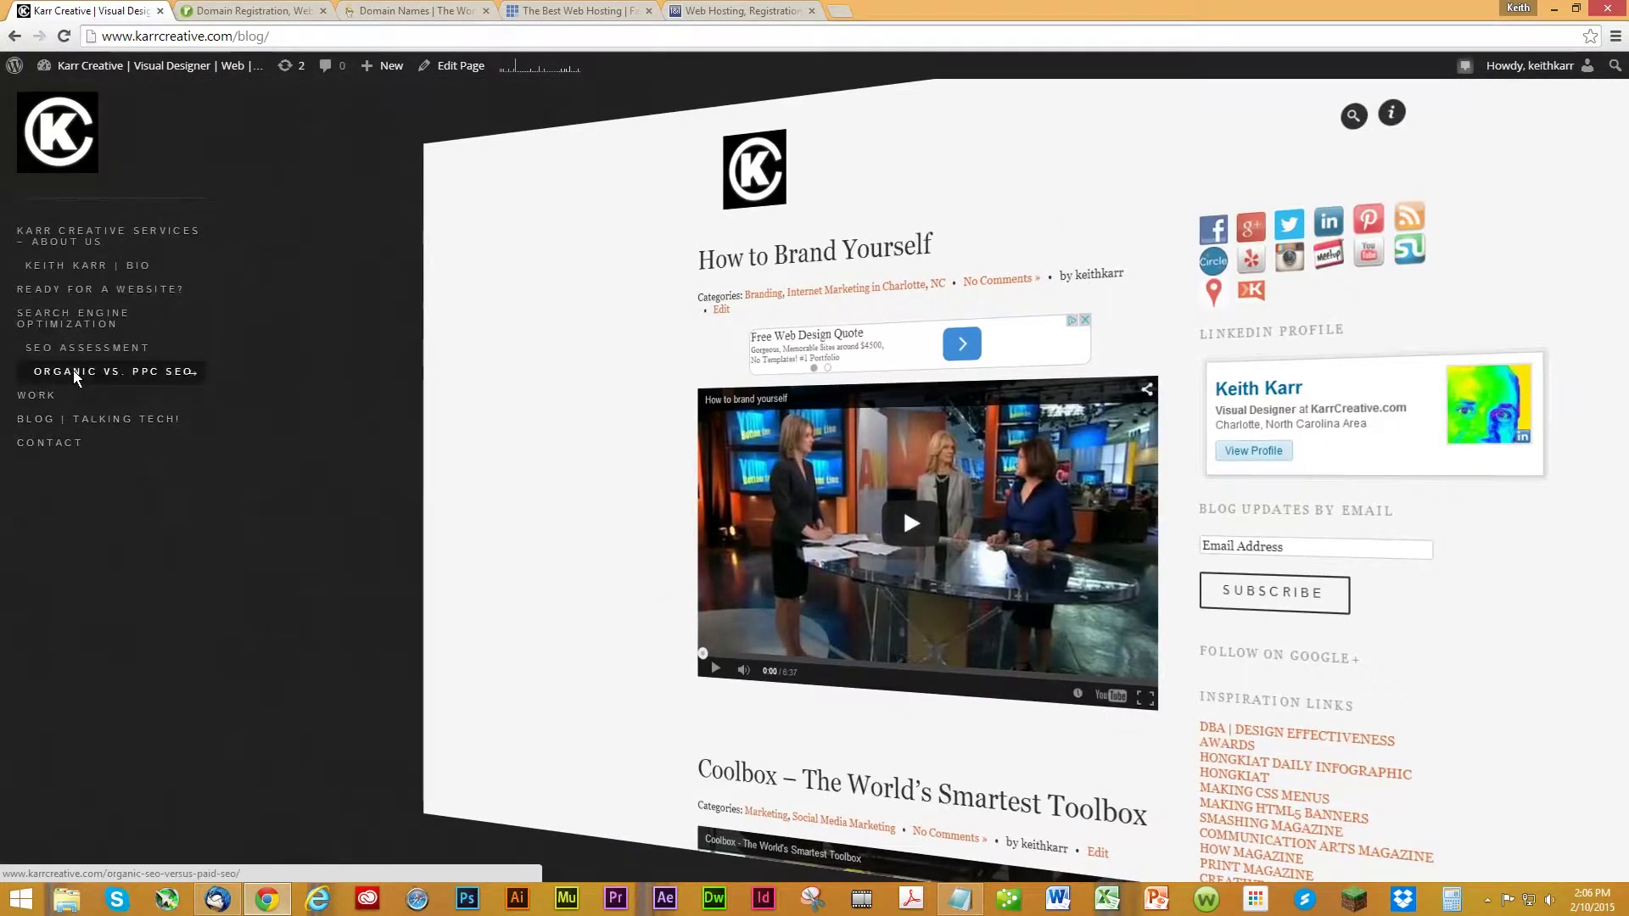
click(103, 289)
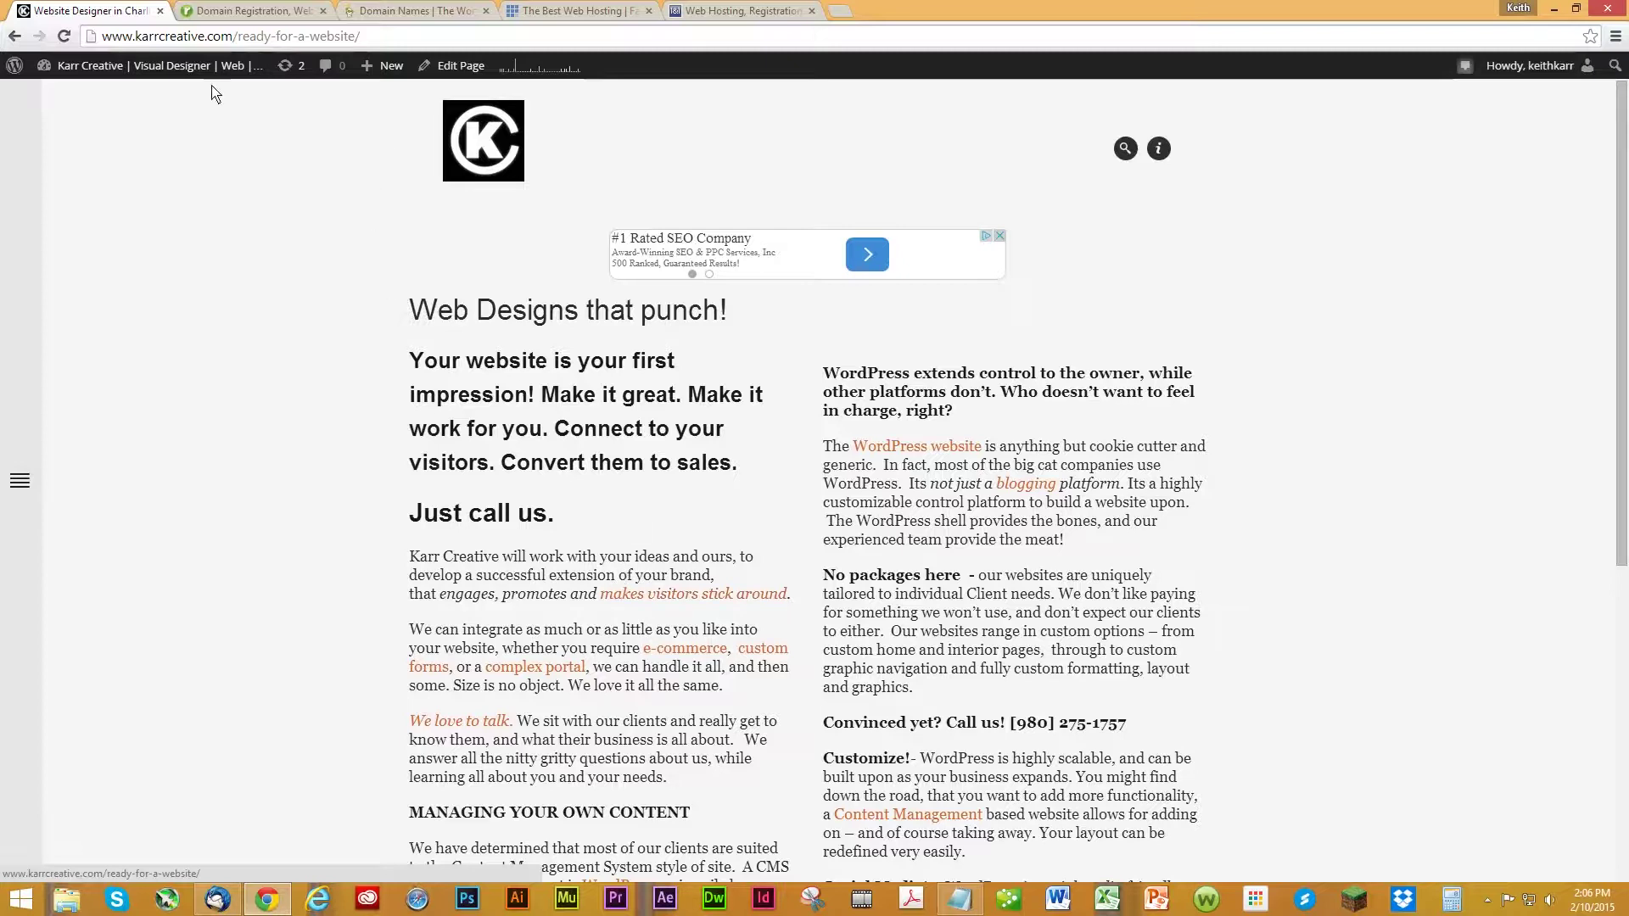
mouse_move(65, 79)
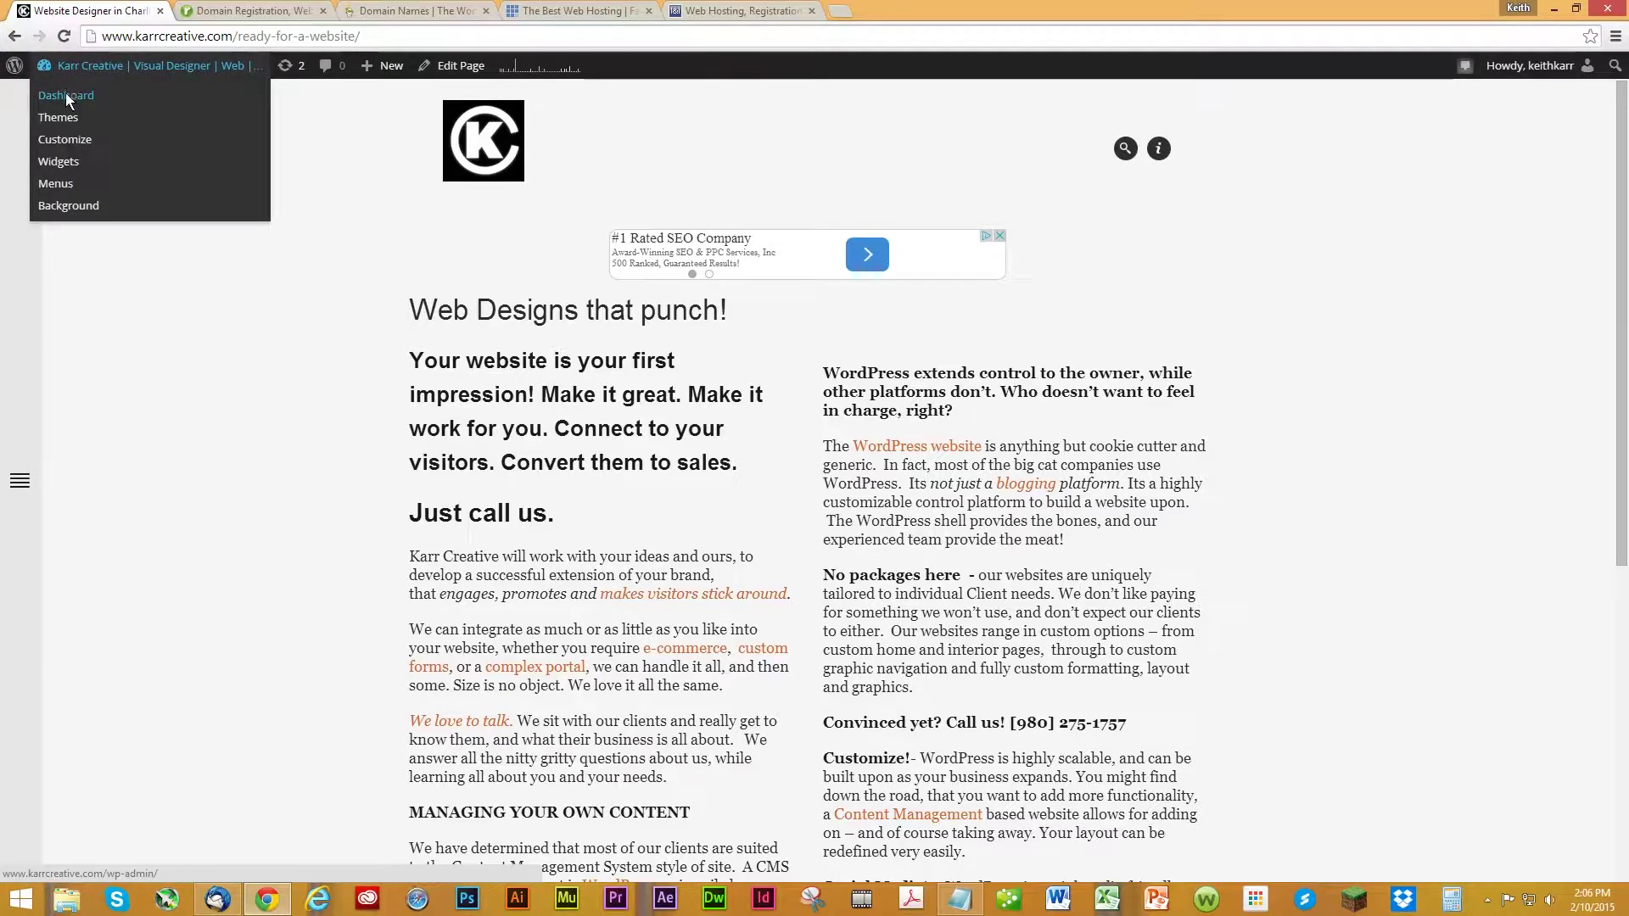
click(66, 97)
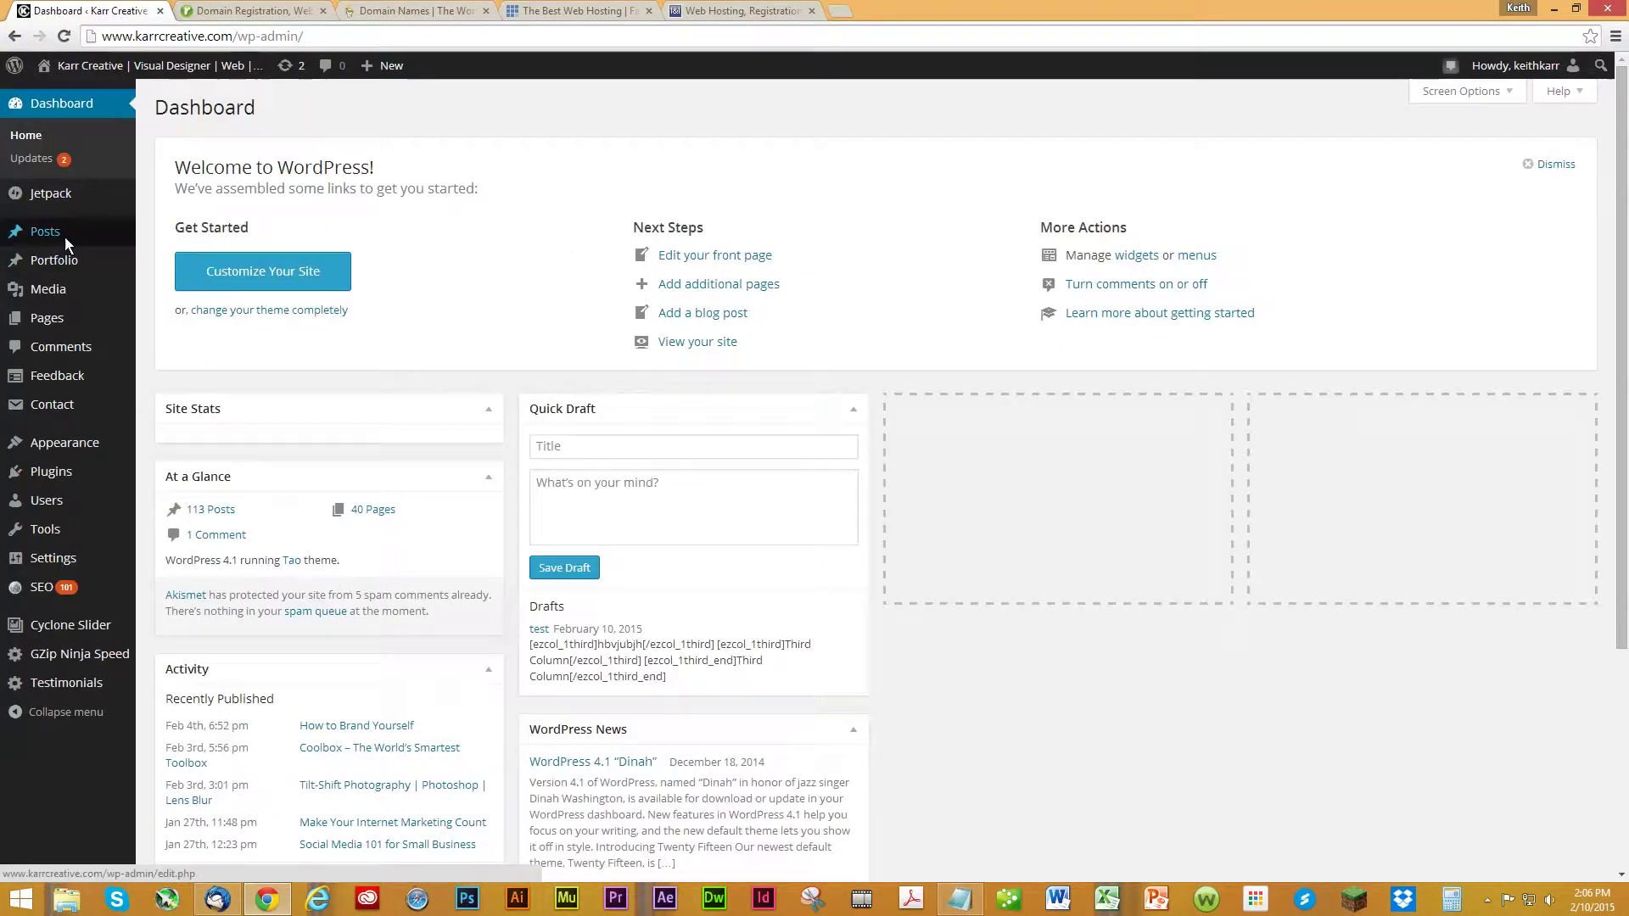
Open the FOUNDERS INSTITUTE page for editing from the list of all pages.
mouse_move(80, 231)
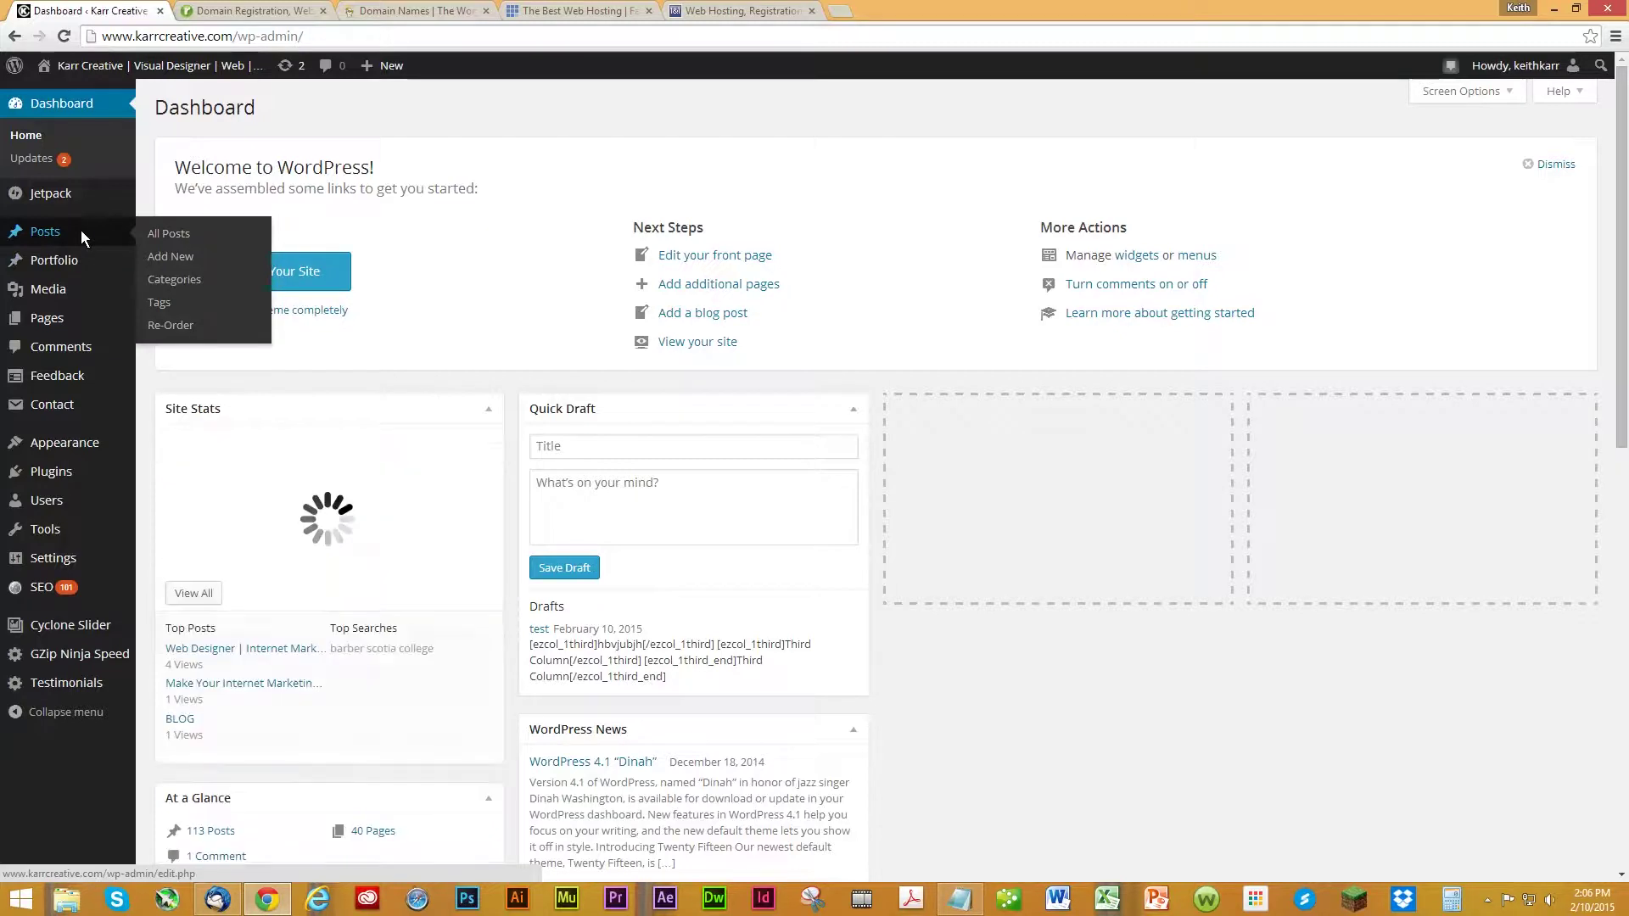
click(56, 319)
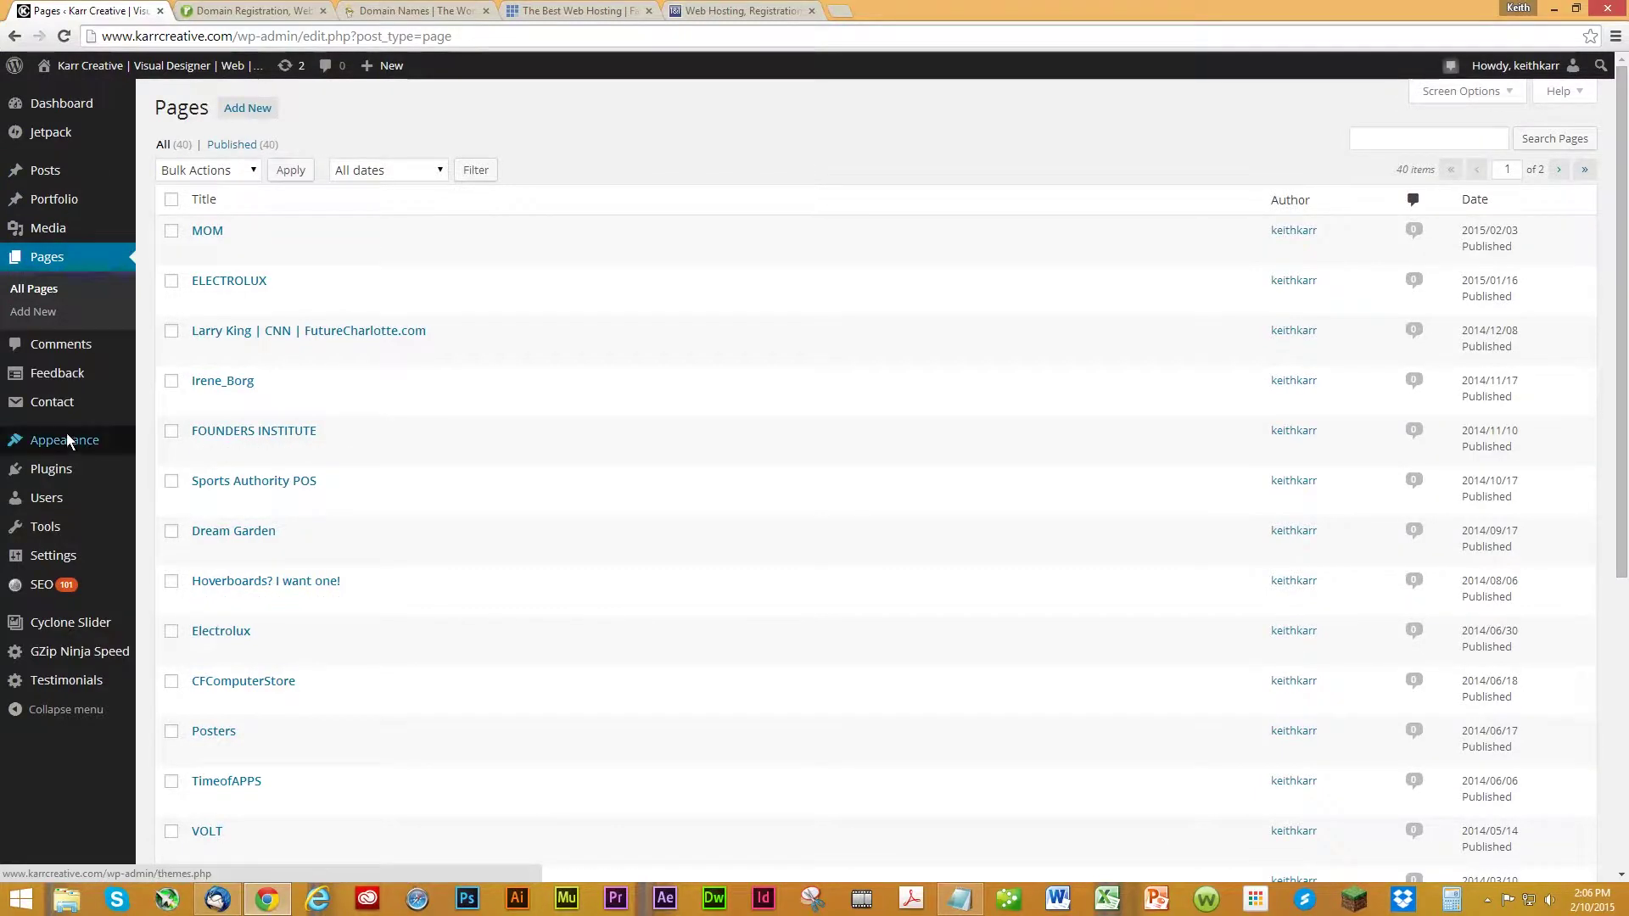
mouse_move(67, 433)
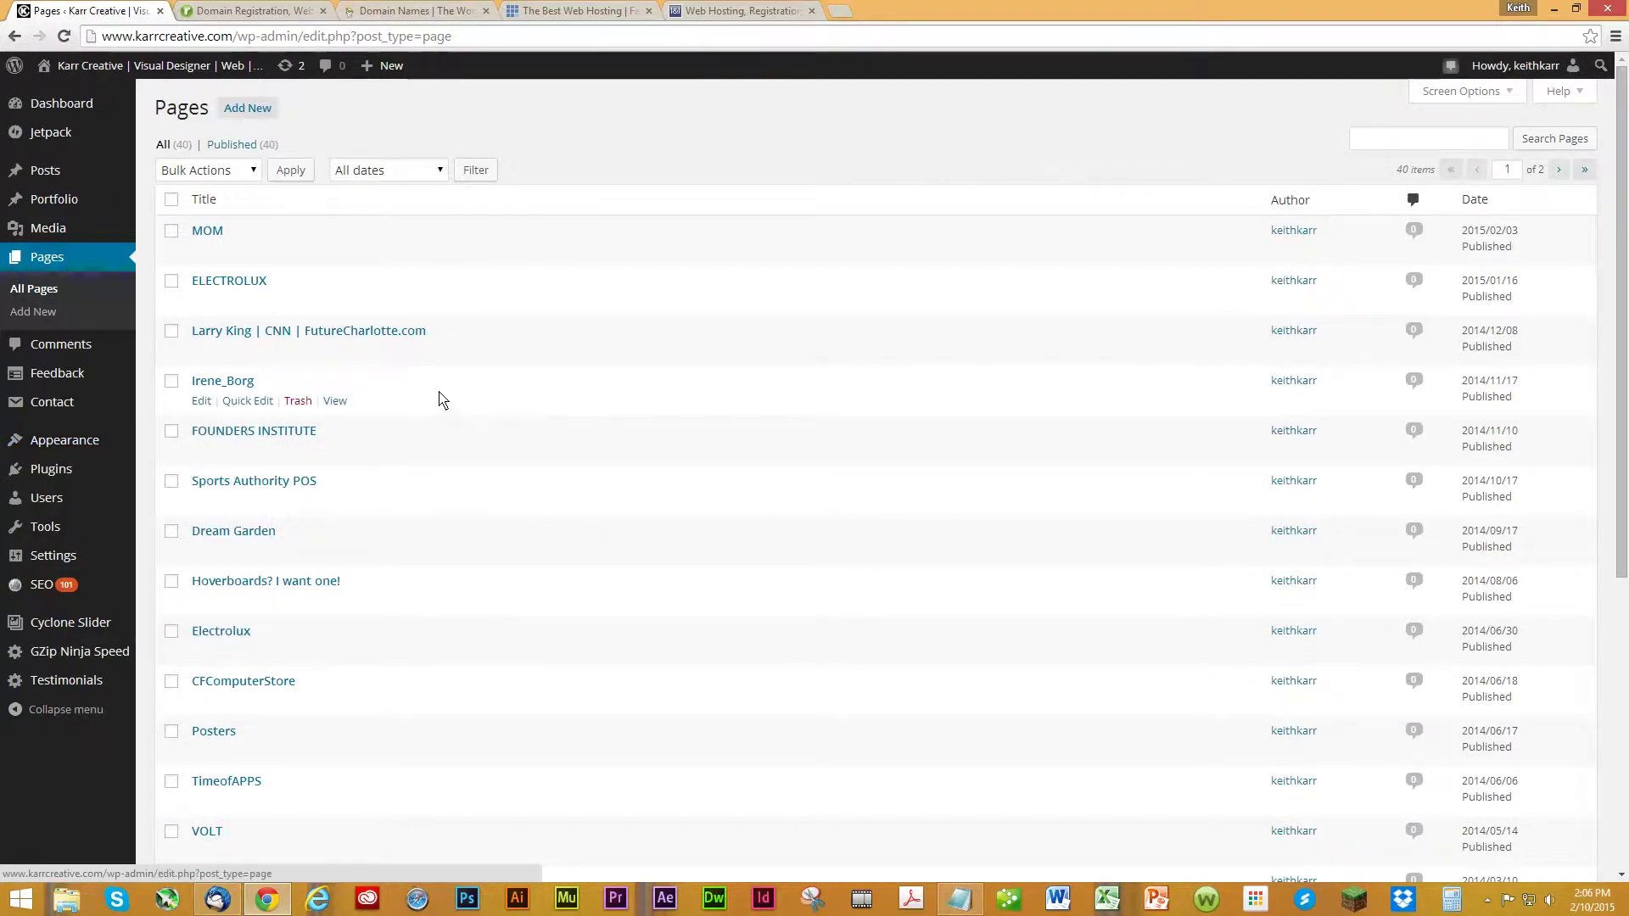
click(201, 451)
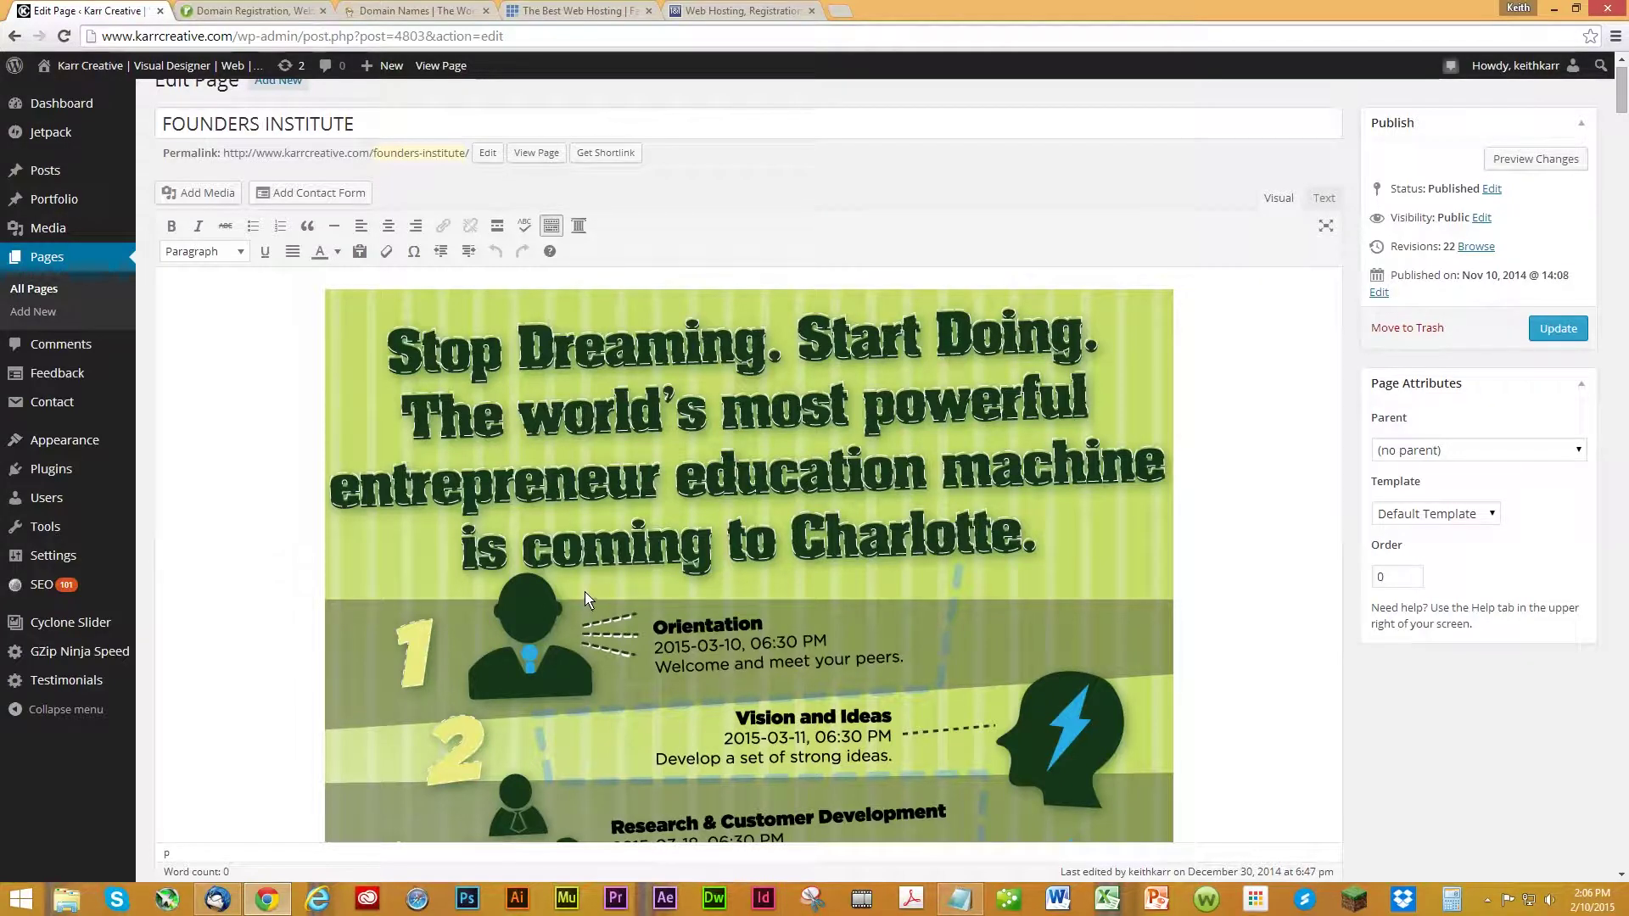
Examine the FOUNDERS INSTITUTE page's full content, SEO settings and page attributes, and return to its beginning.
scroll(1283, 762, down, 20)
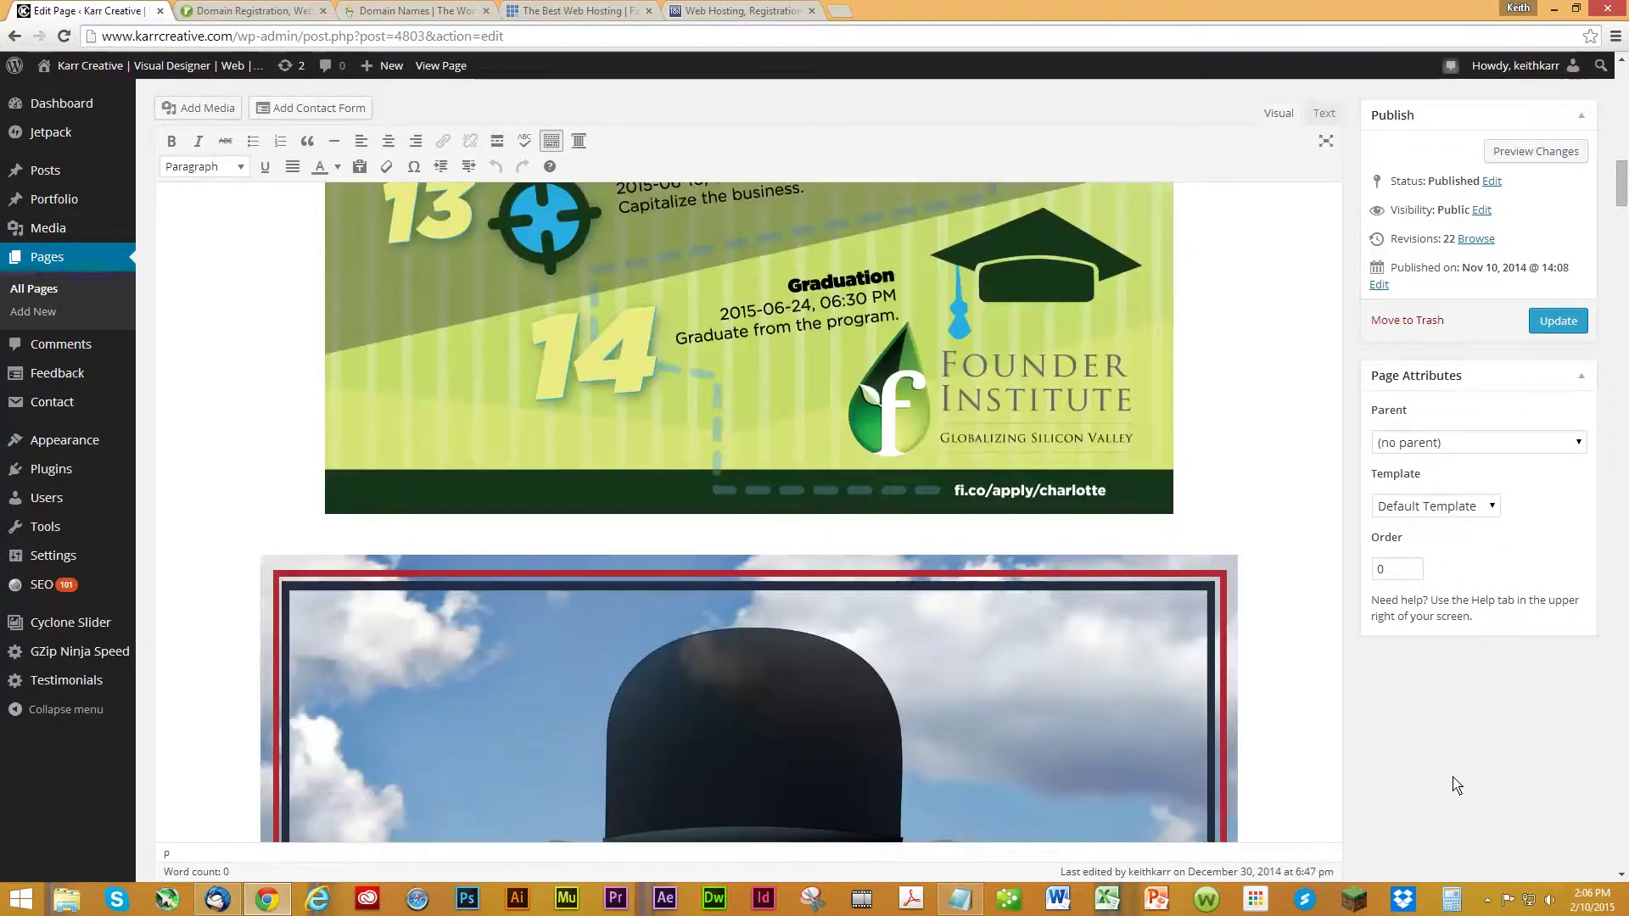
scroll(1456, 784, down, 4)
drag(1622, 199, 1523, 807)
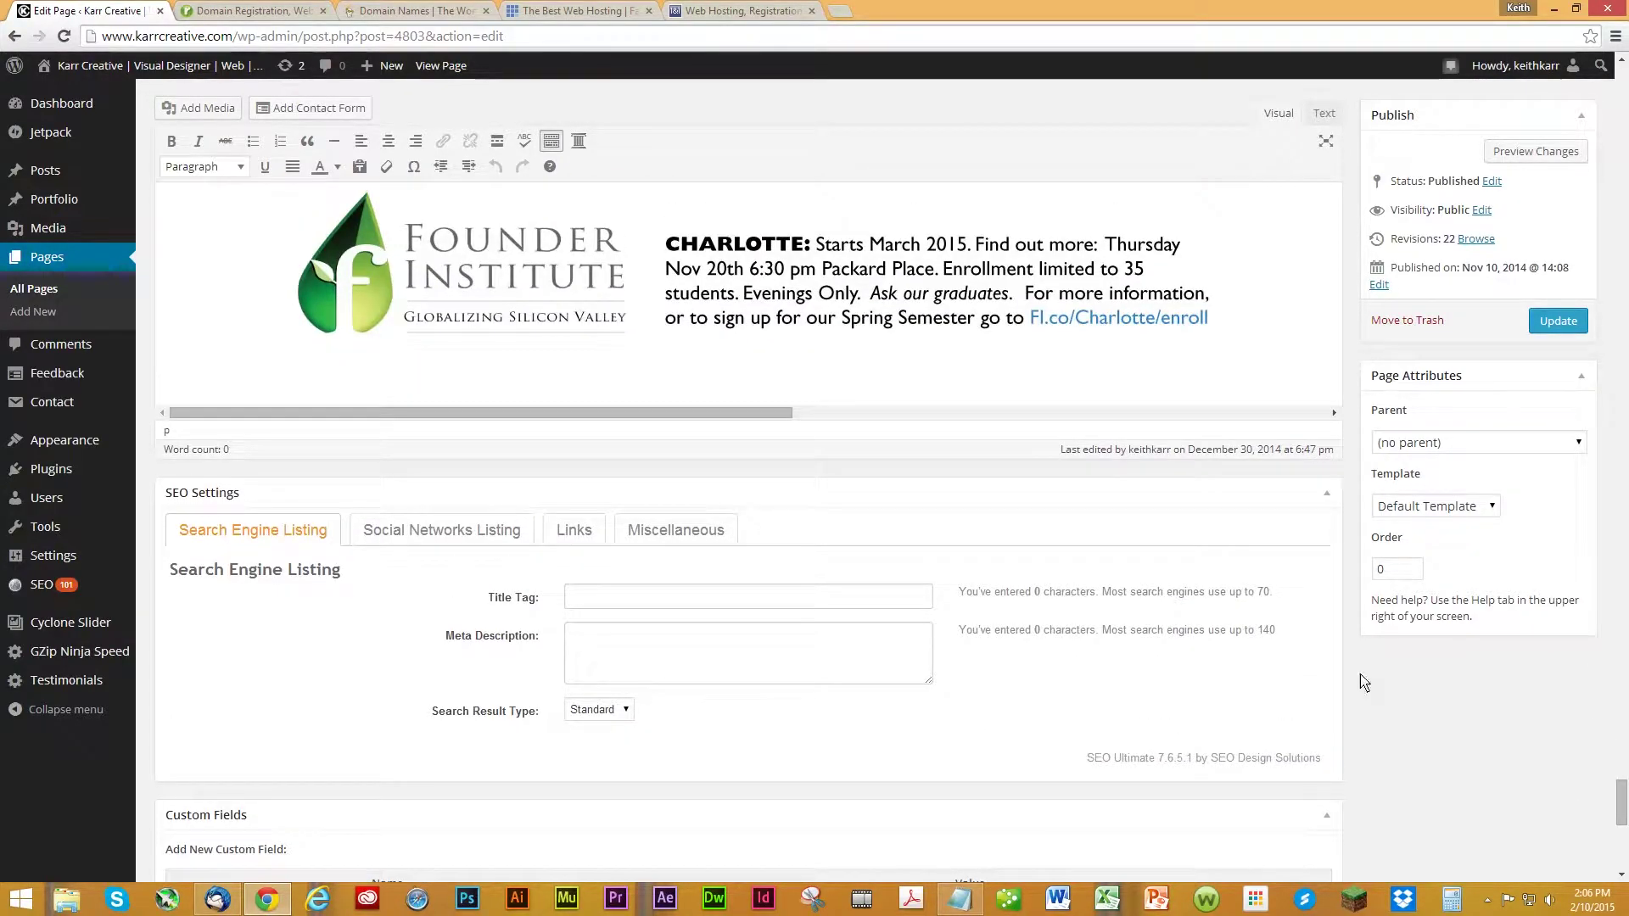
drag(1619, 802, 1618, 760)
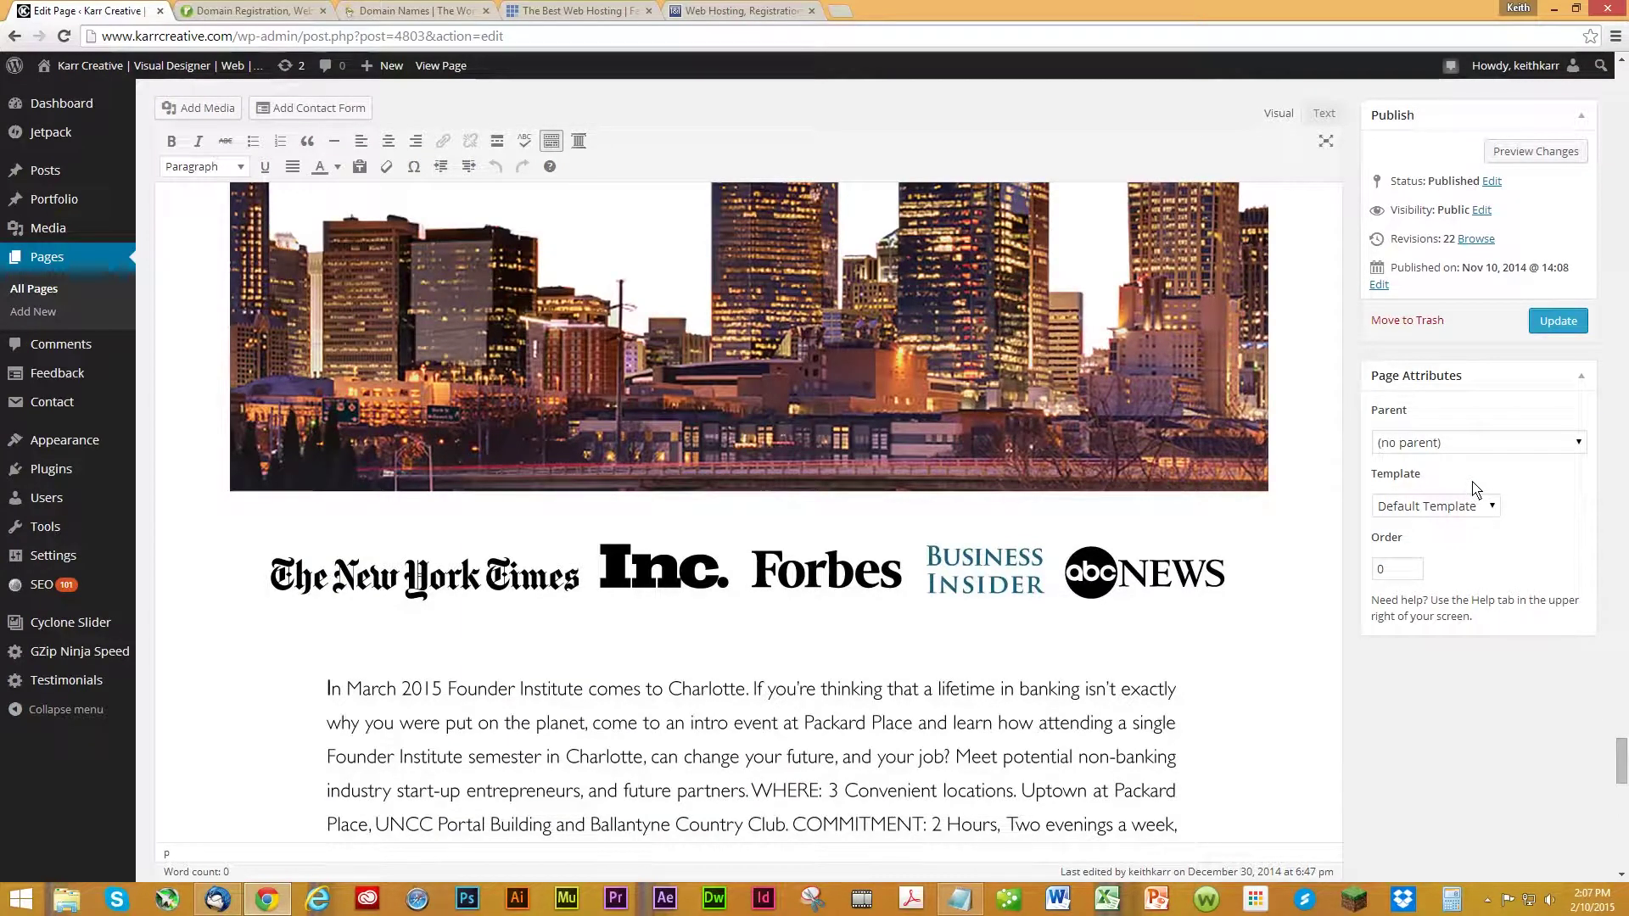
drag(1619, 763, 1585, 102)
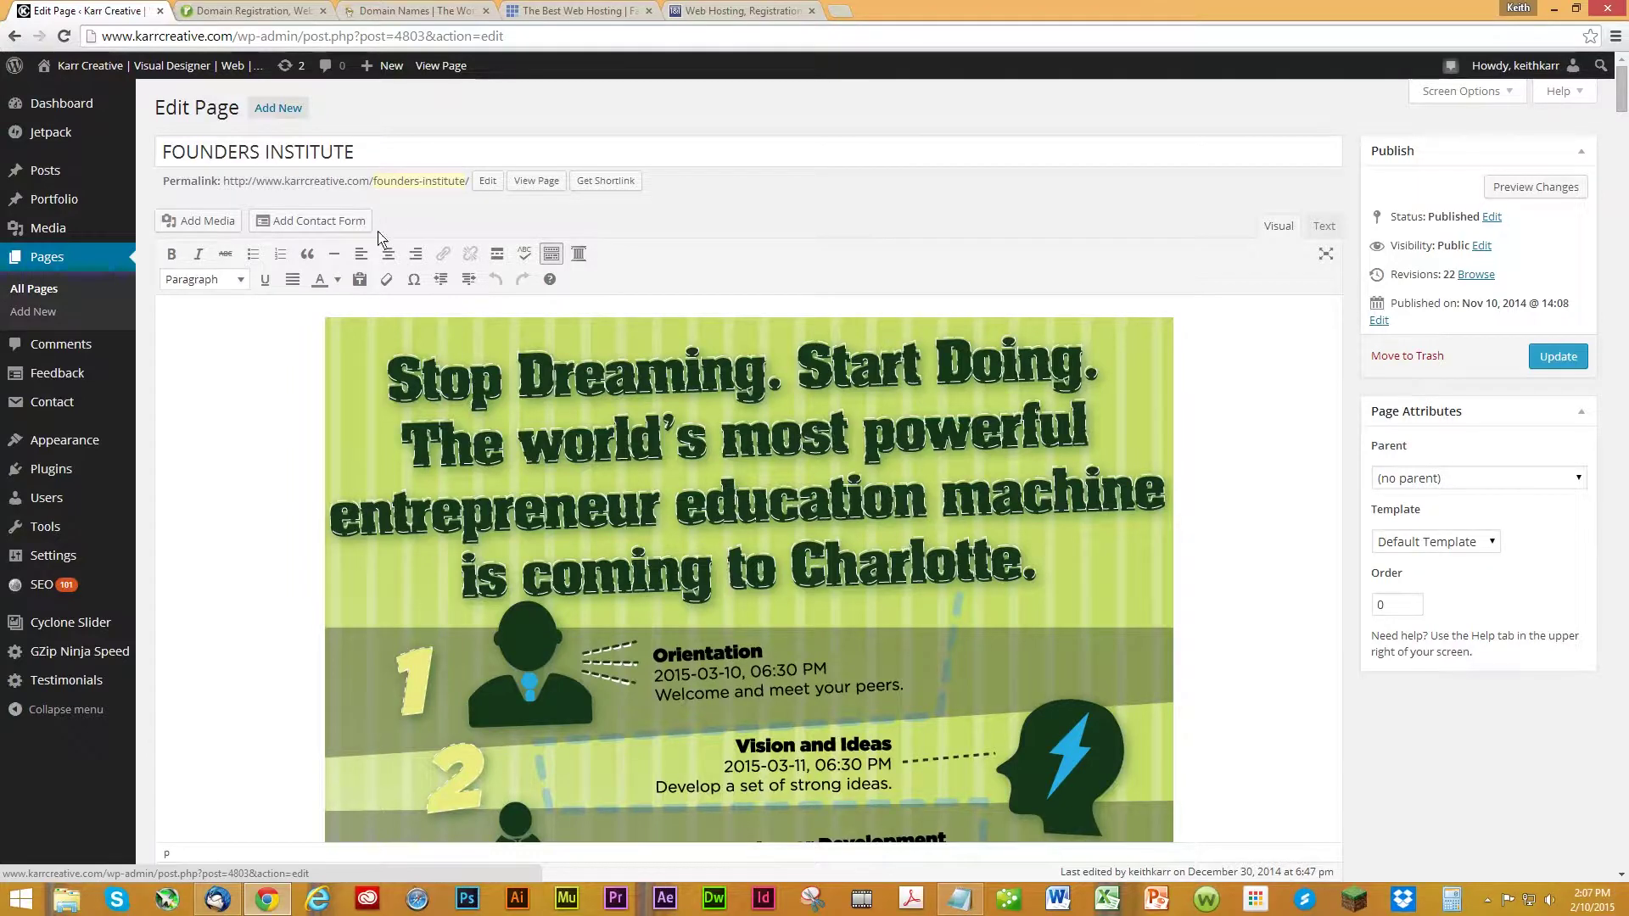
click(1487, 899)
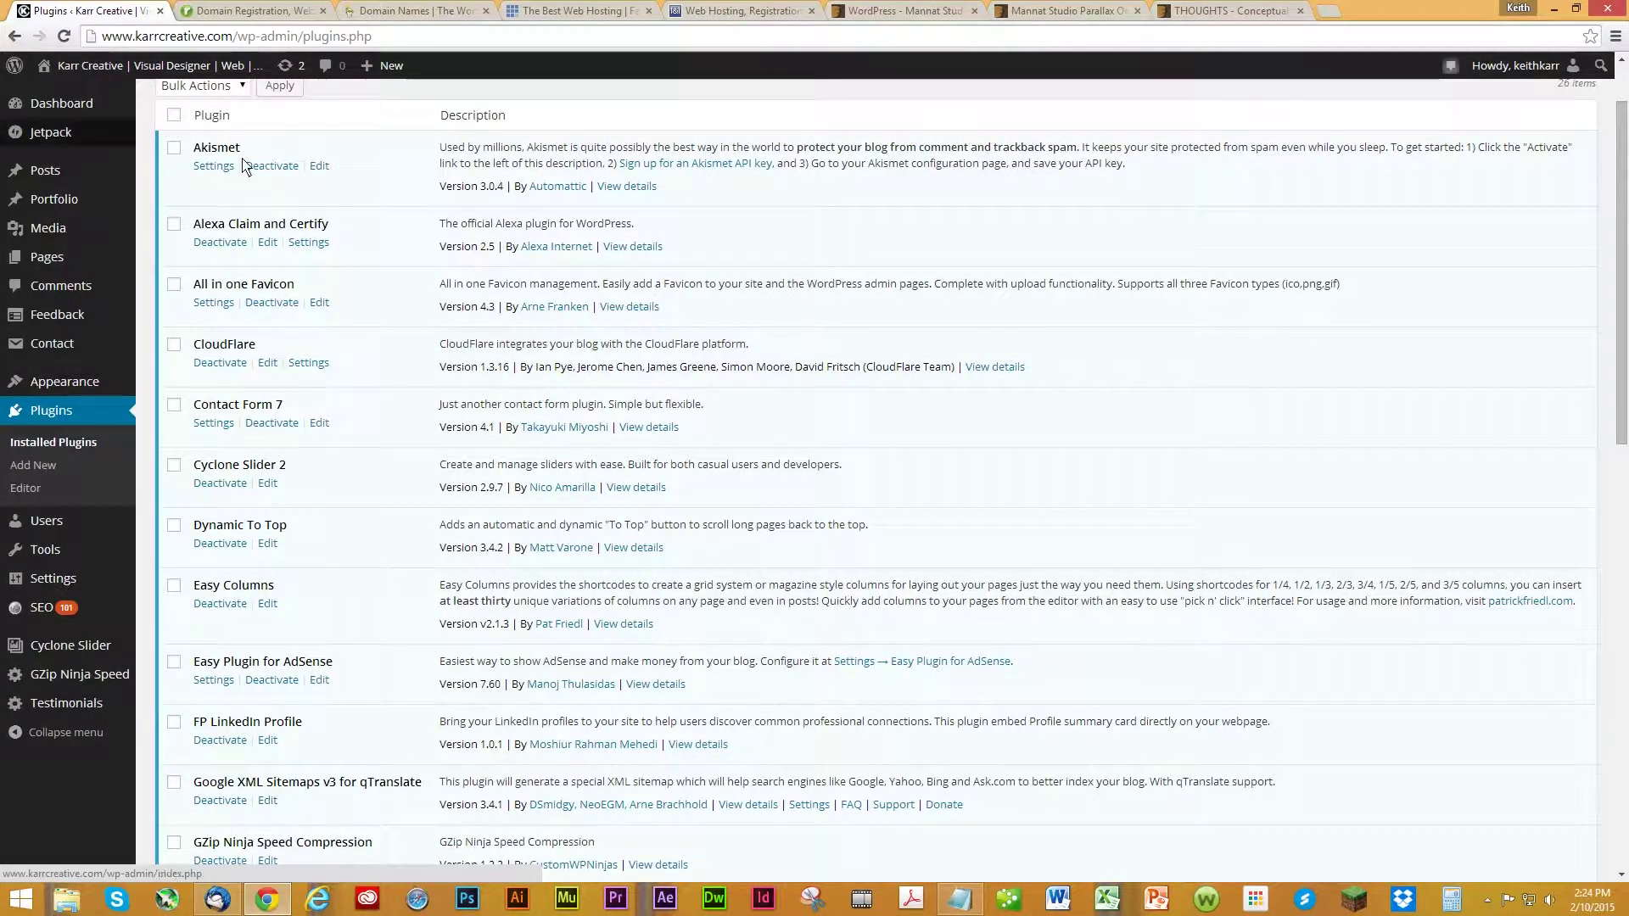
Open the "test" draft for editing from the list of all posts.
mouse_move(68, 255)
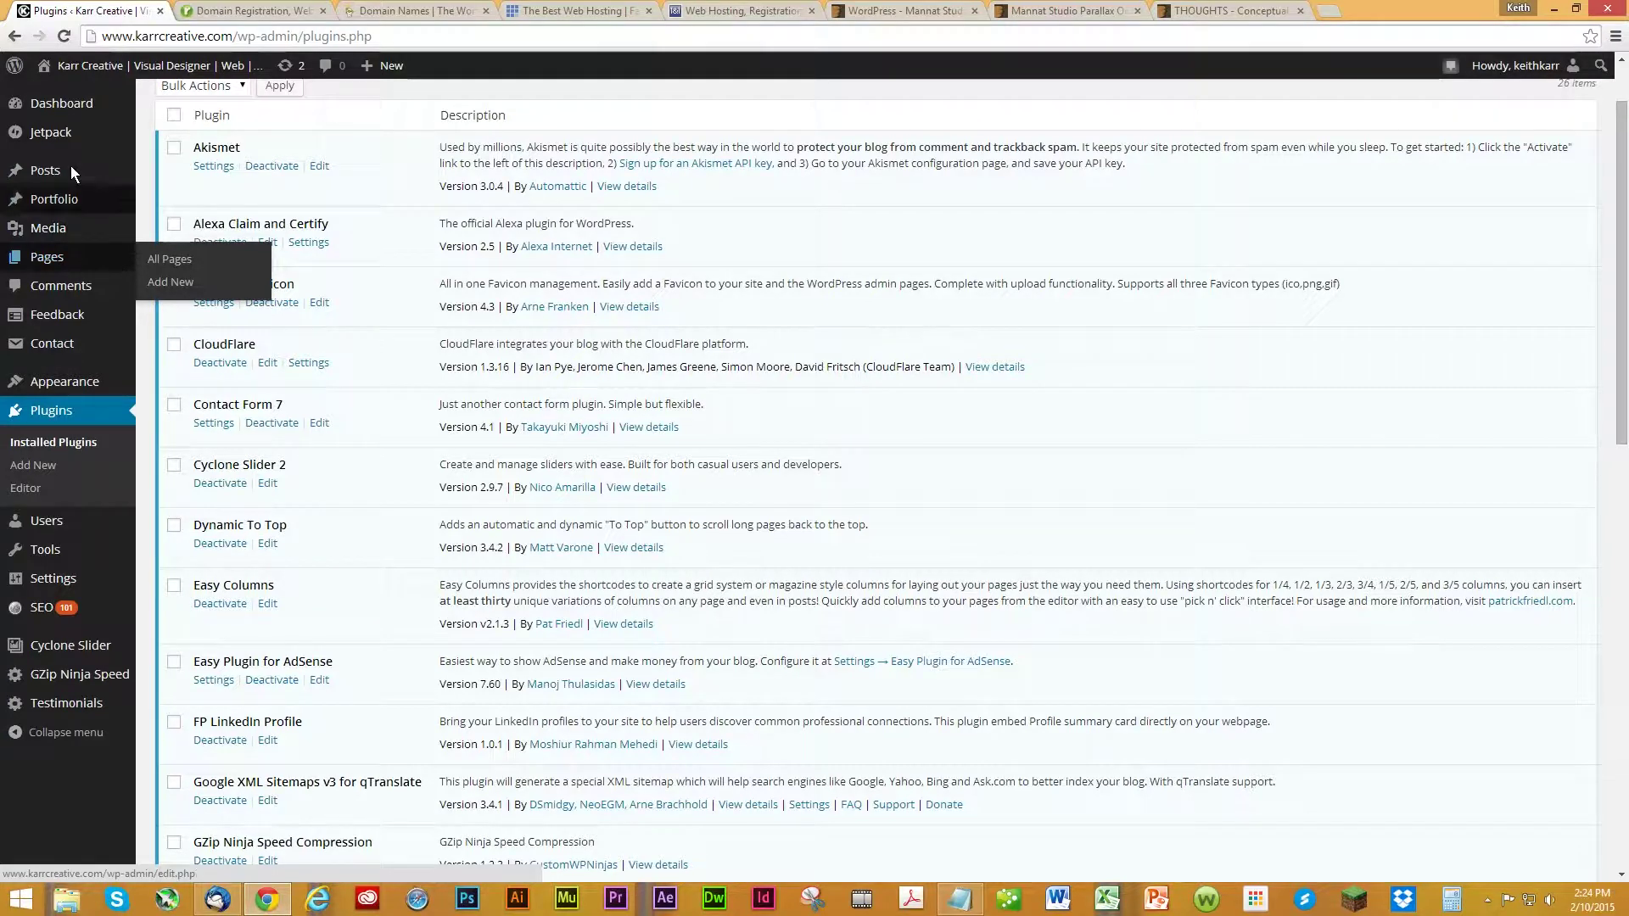
mouse_move(69, 166)
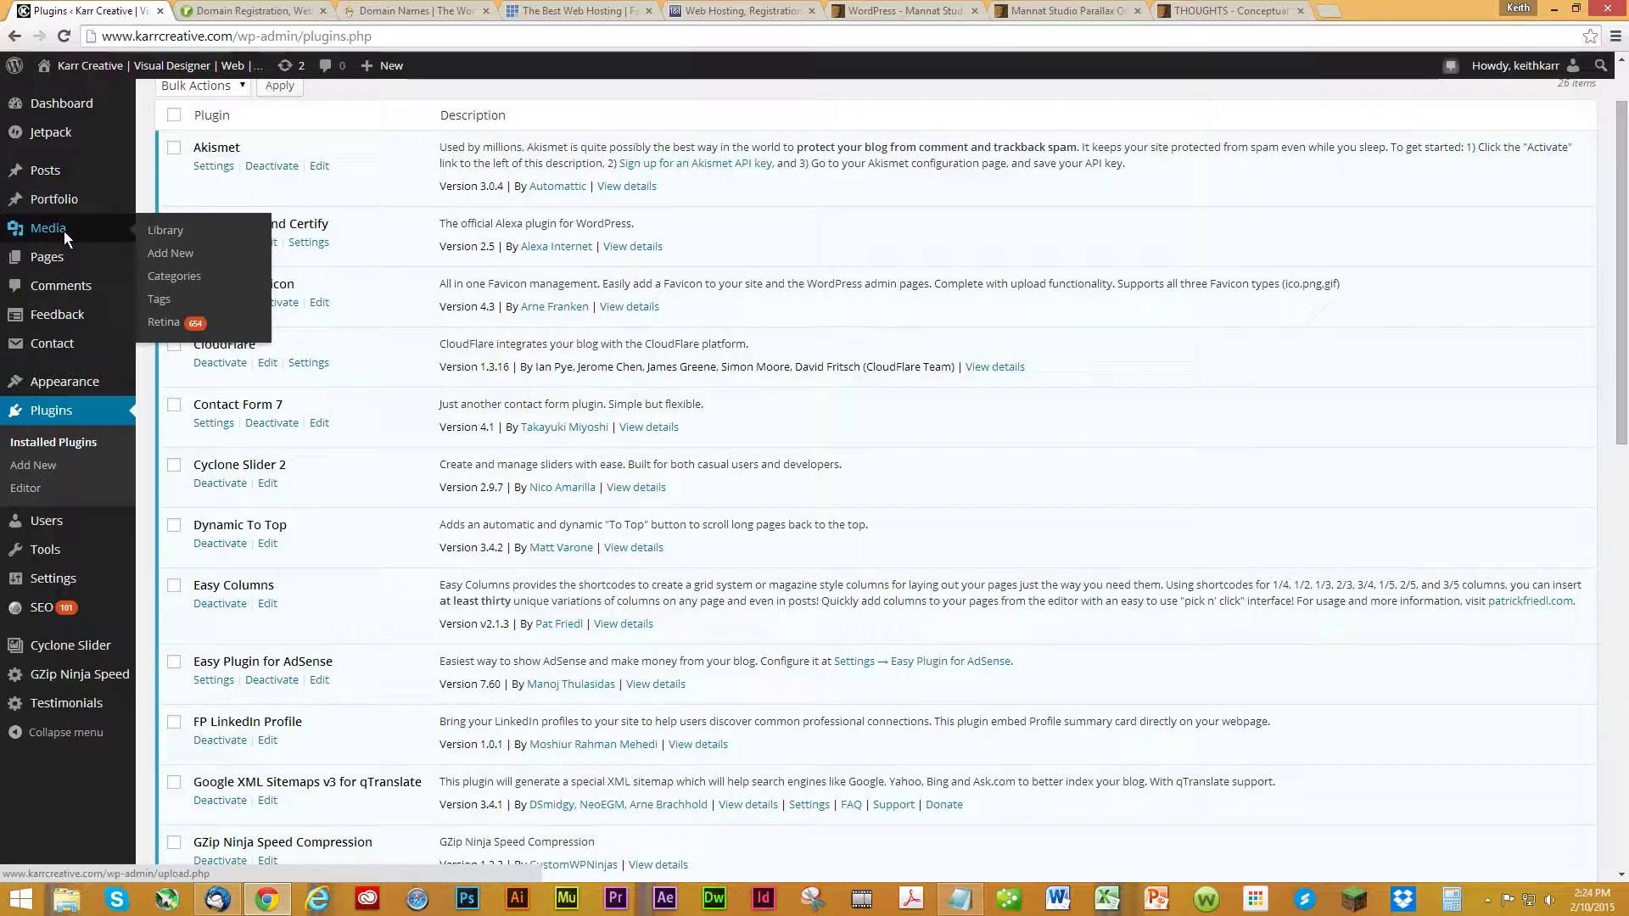
click(56, 173)
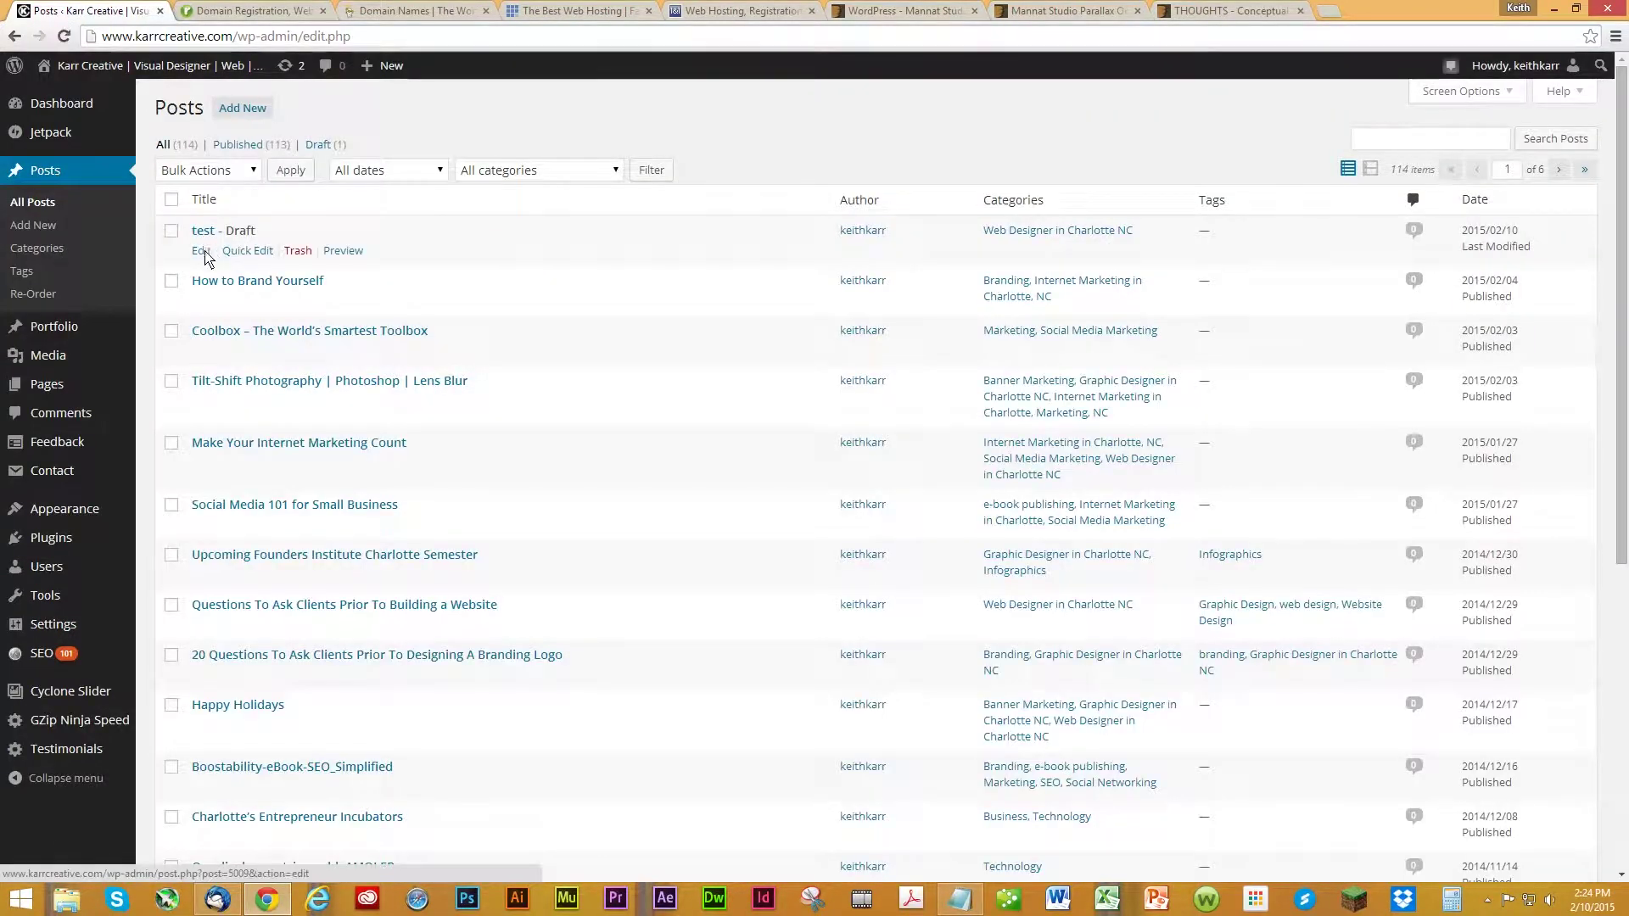
click(201, 251)
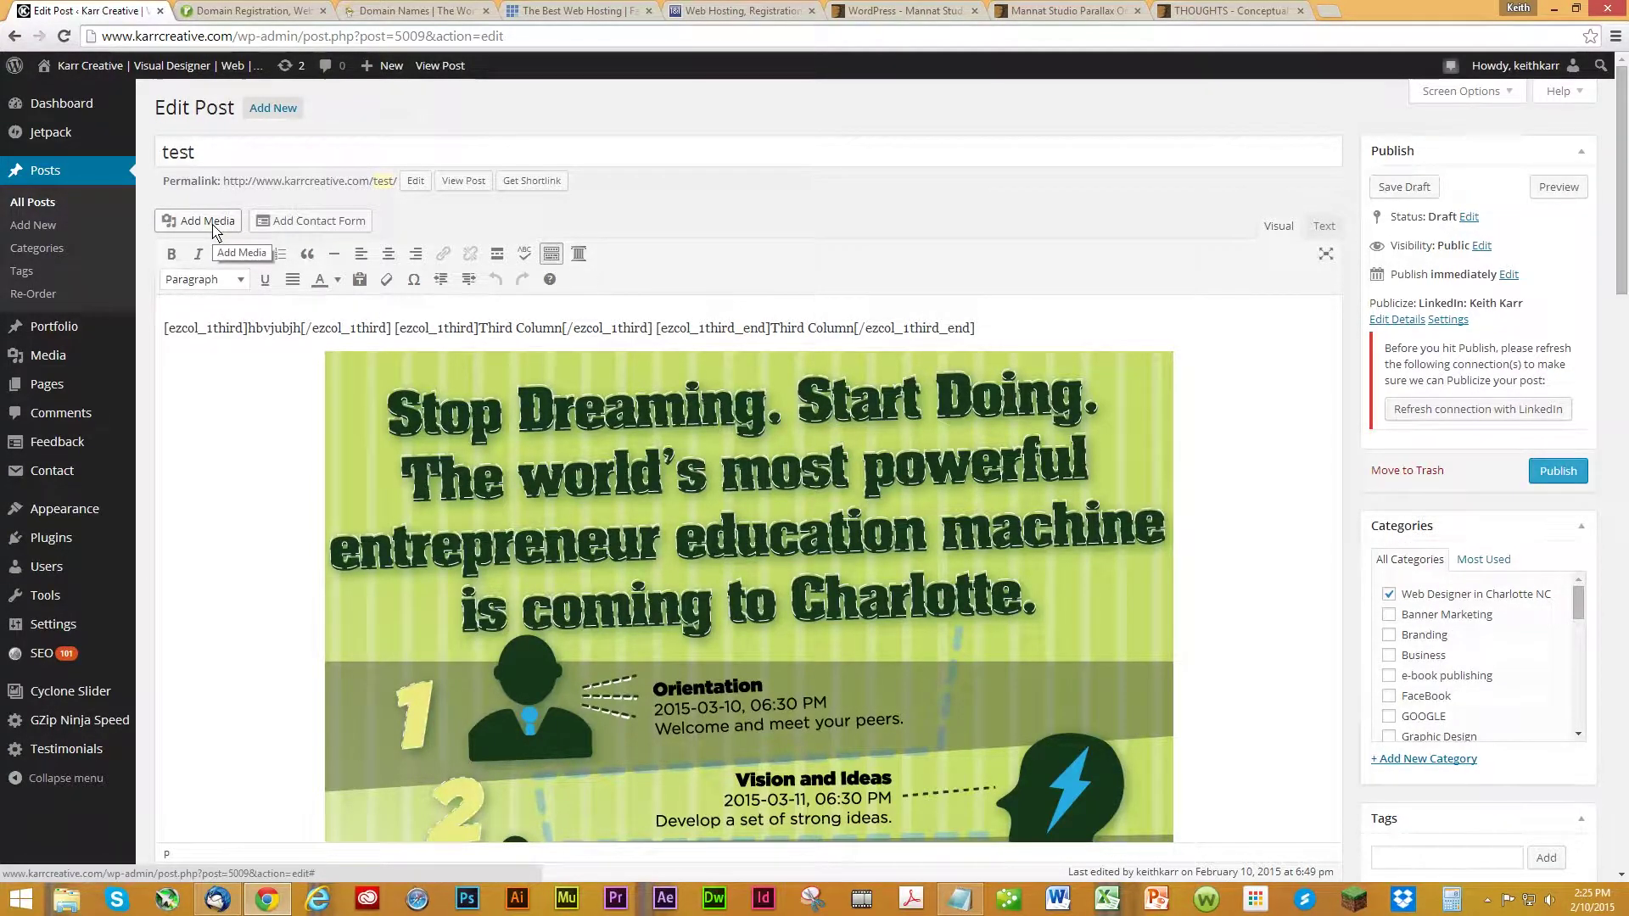
View the media available for insertion without adding any to the post, and open the site's Media Library.
click(208, 222)
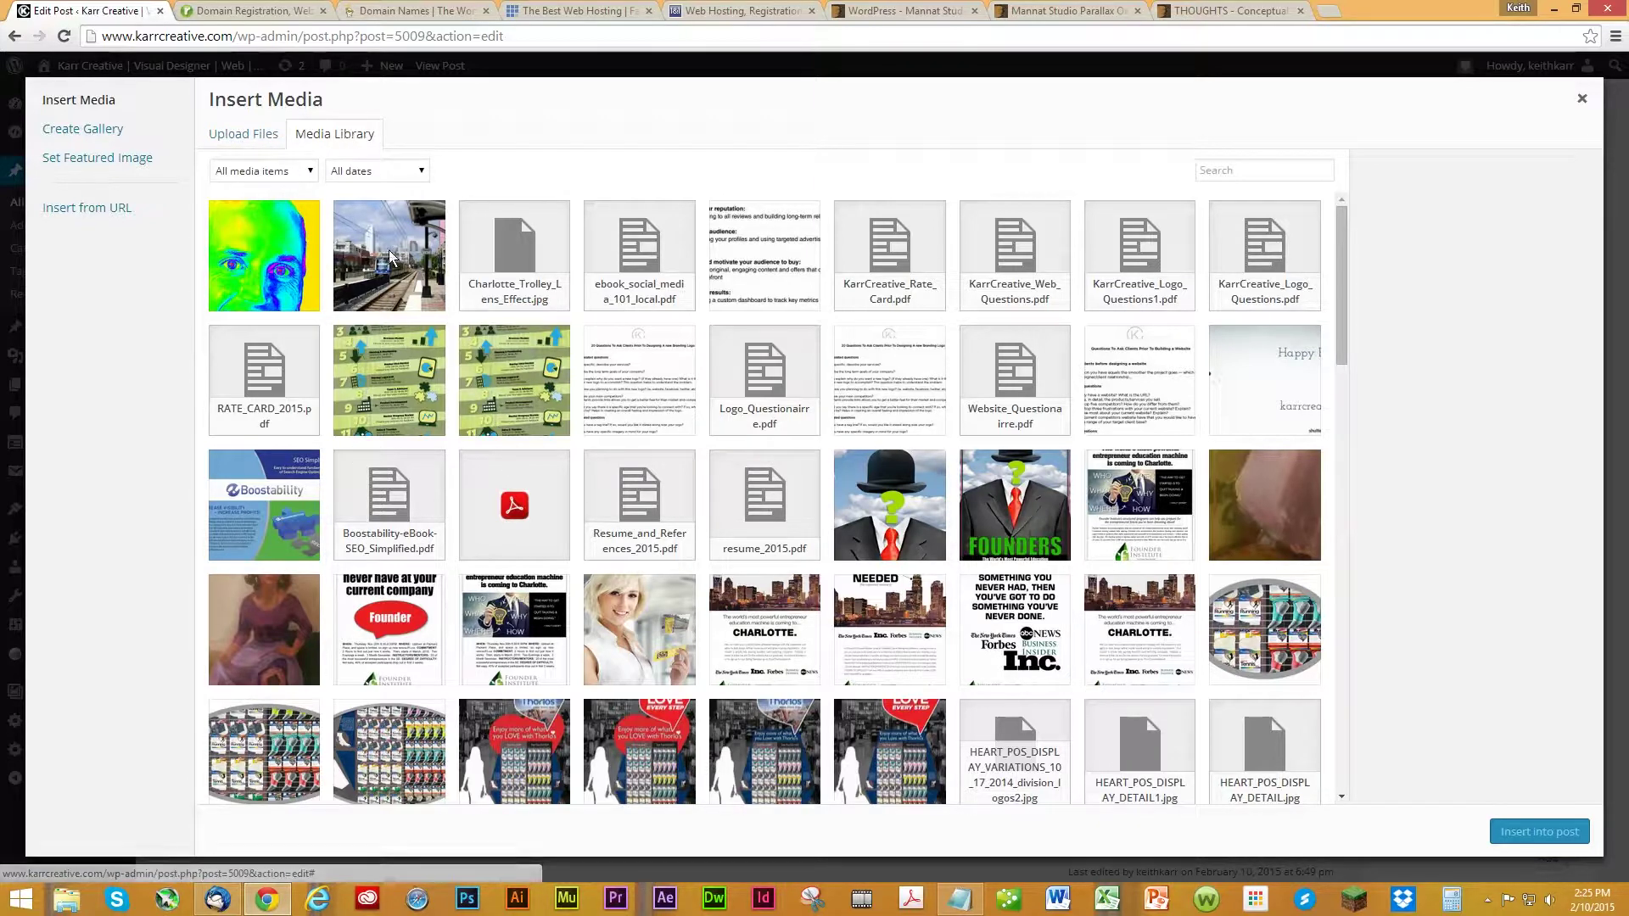
click(1582, 100)
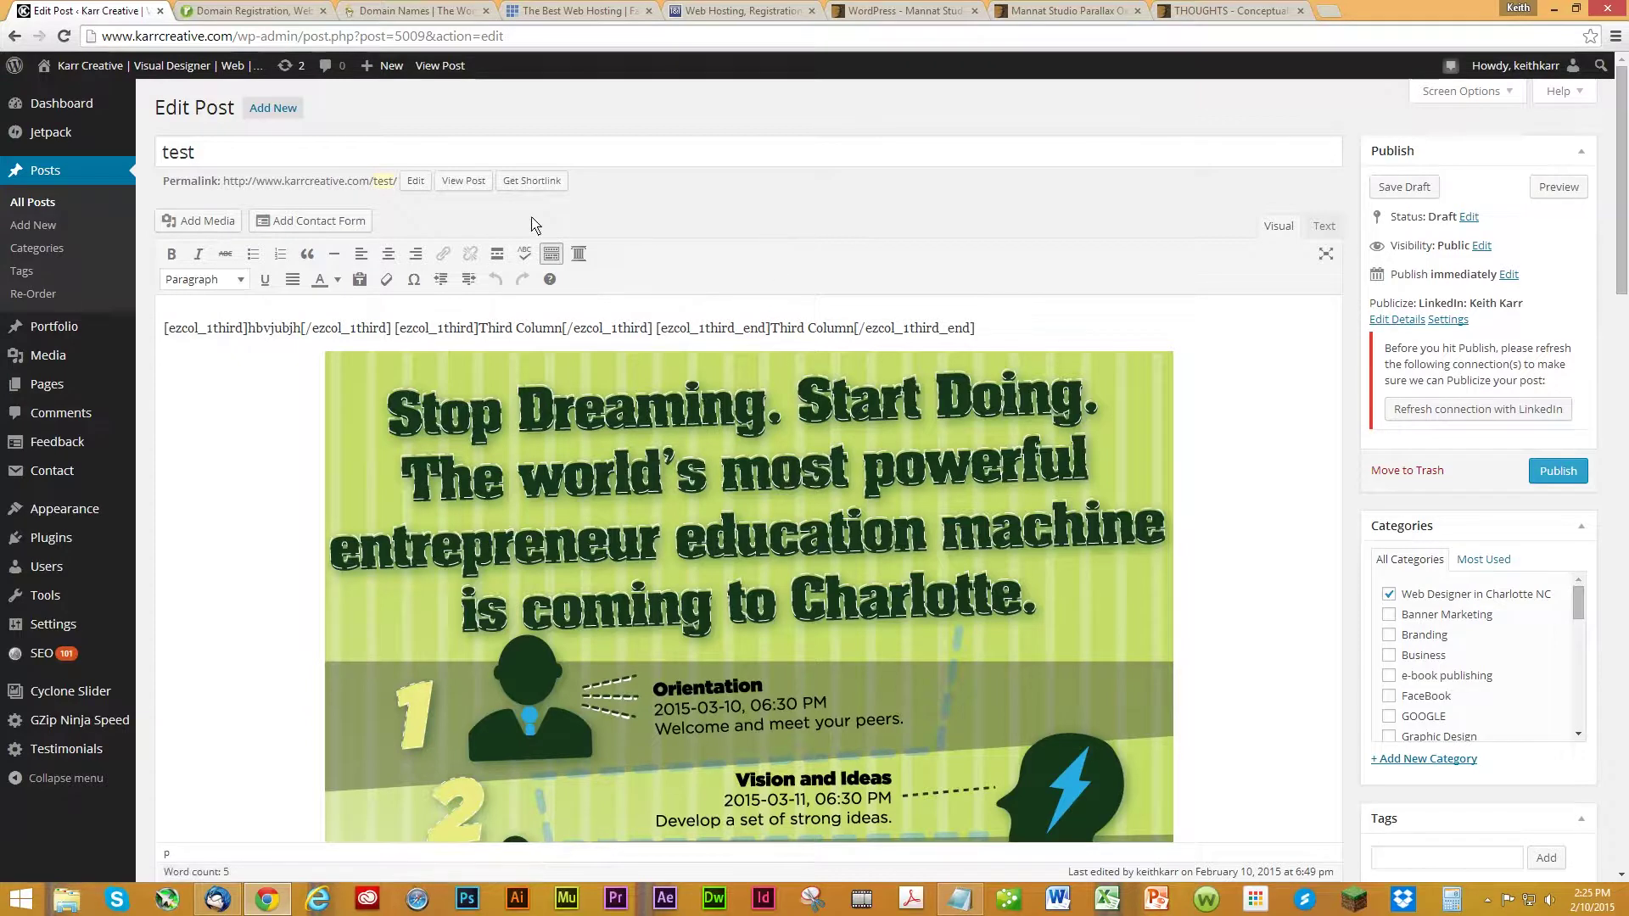
mouse_move(48, 355)
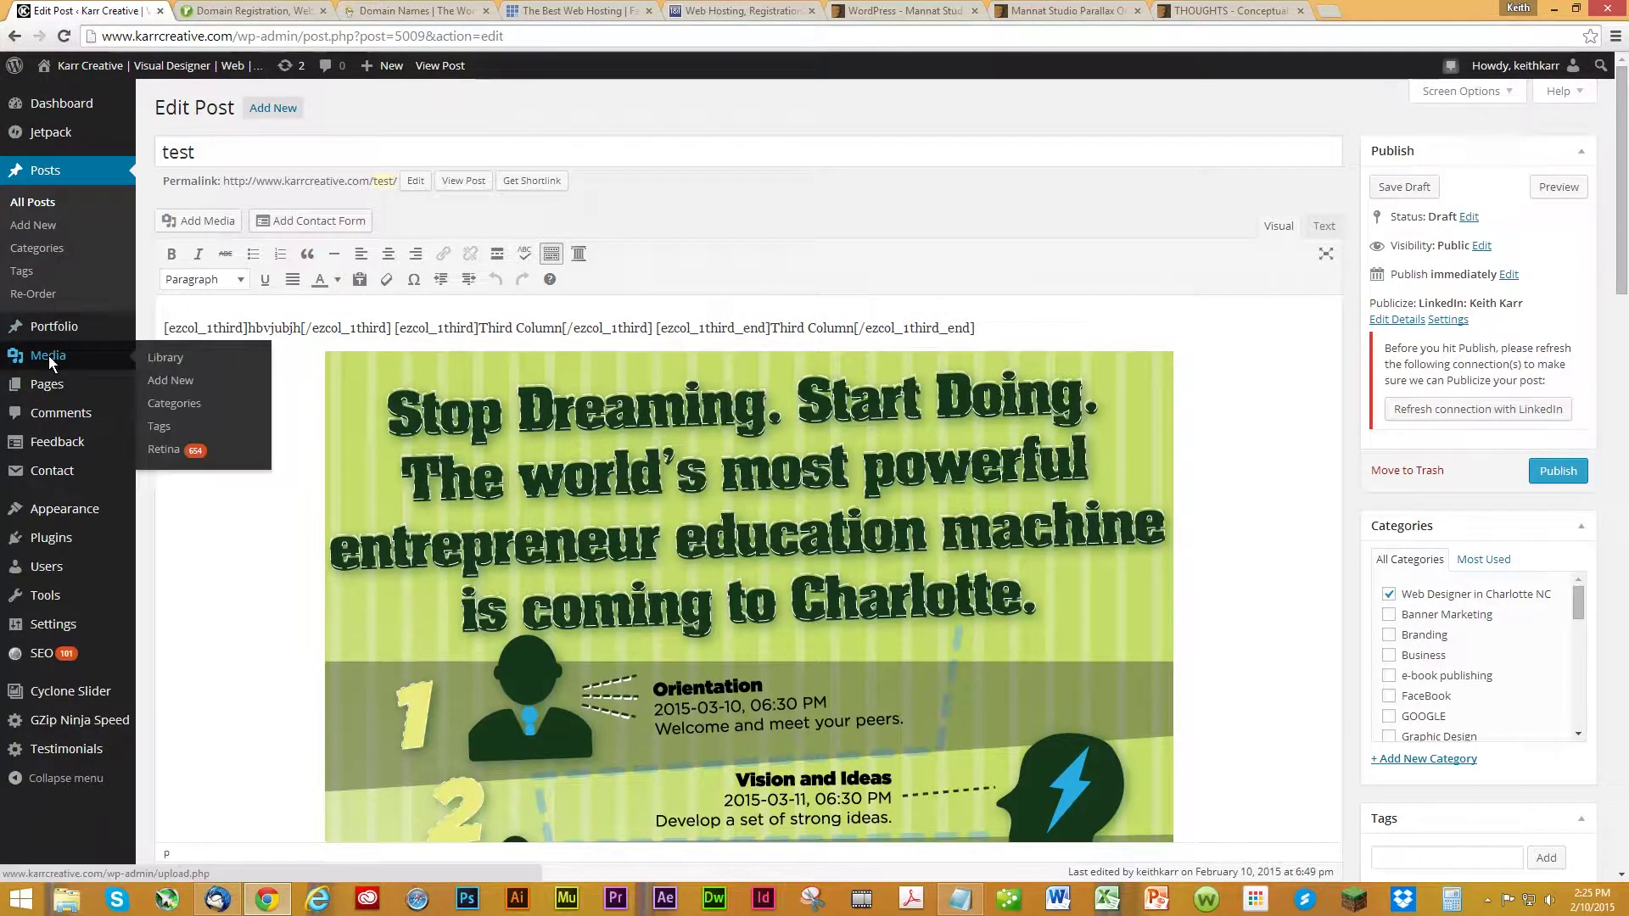
click(63, 356)
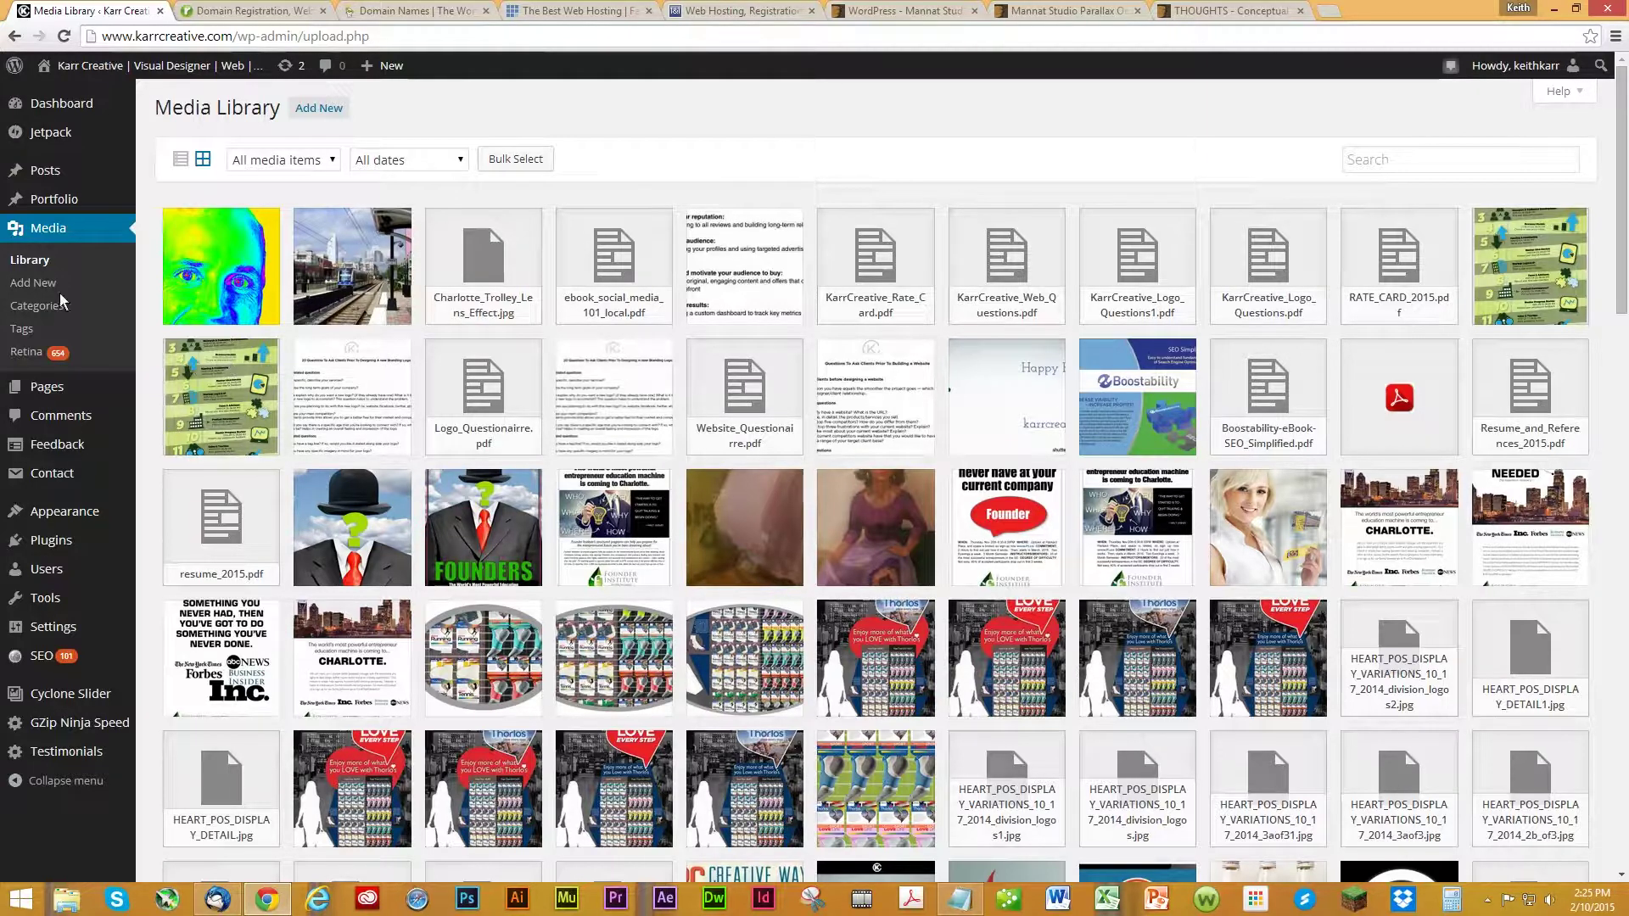
mouse_move(58, 171)
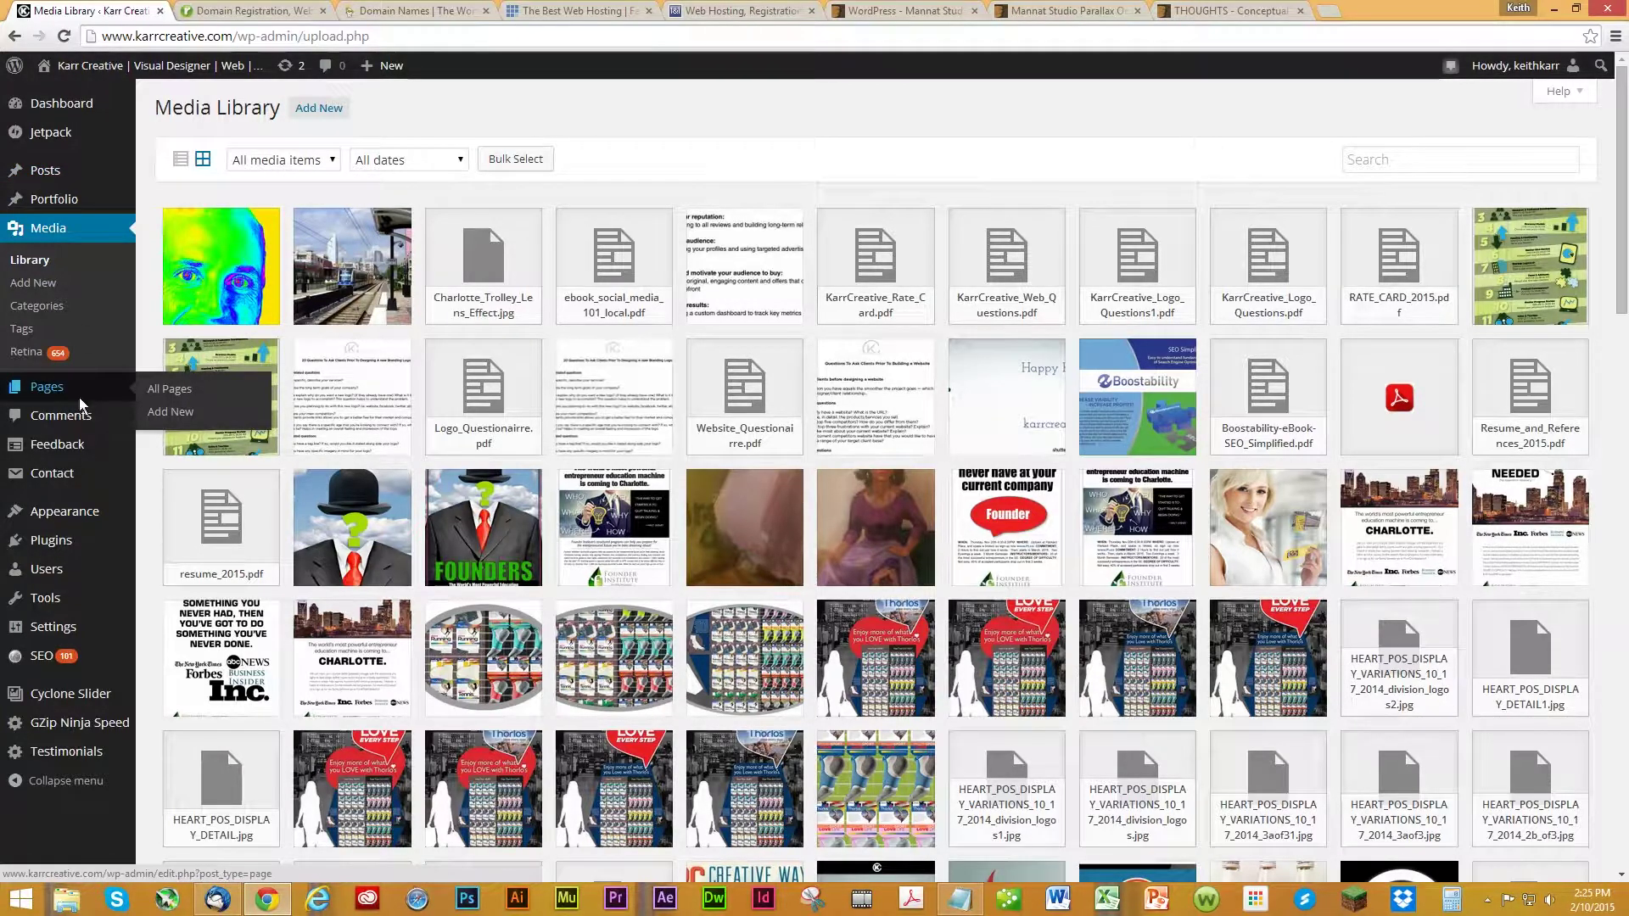
click(1489, 900)
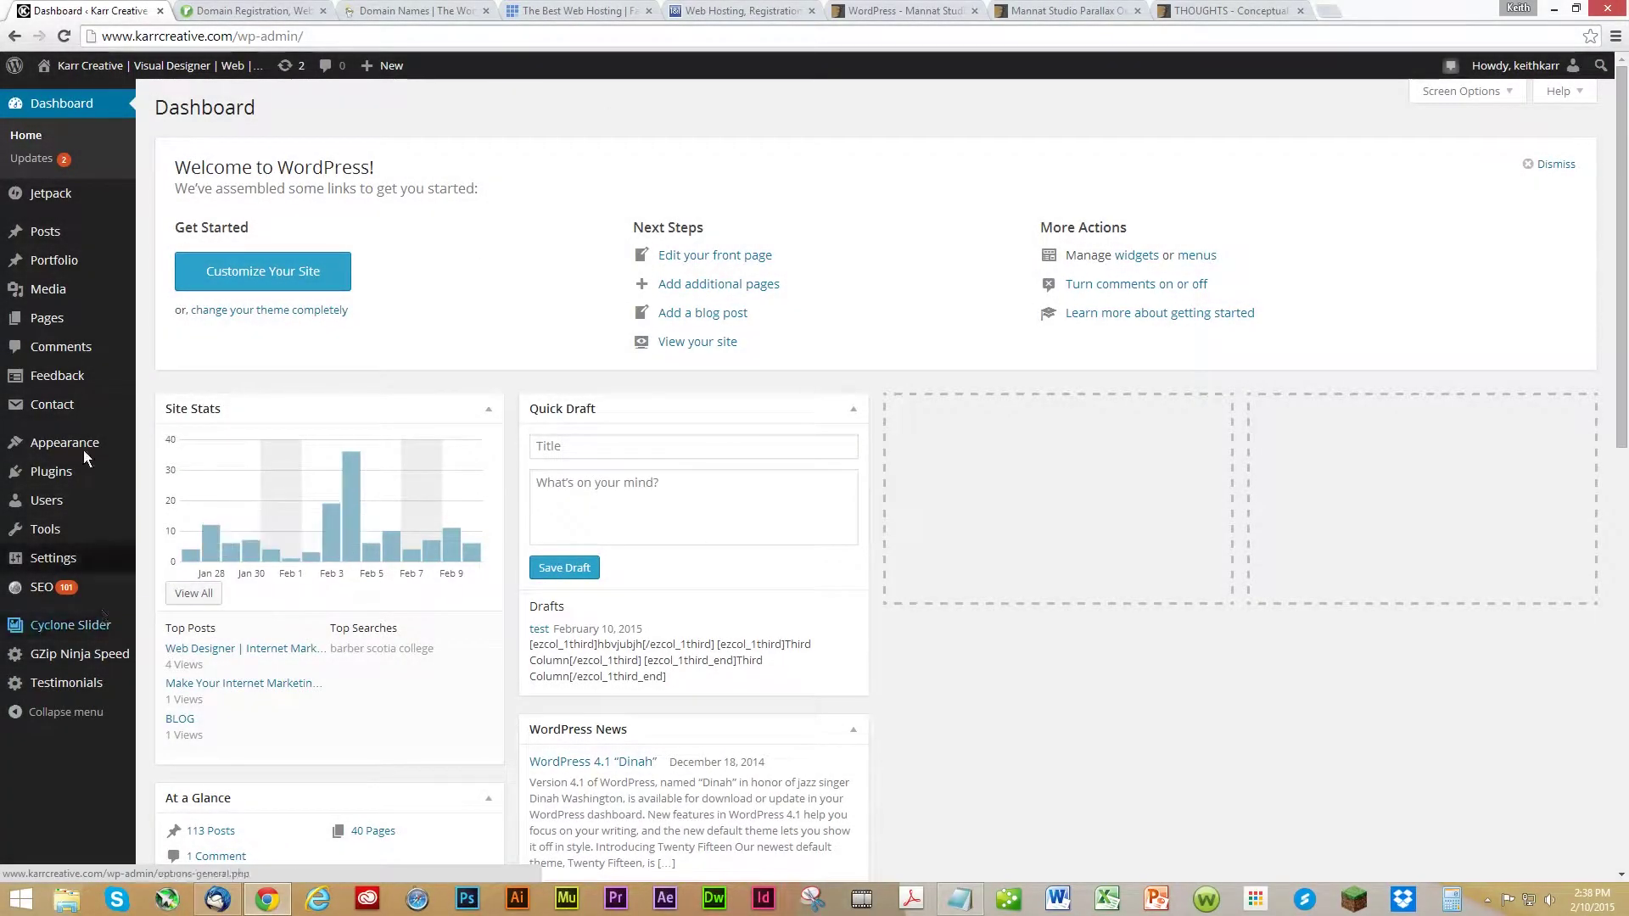
Visit the live site, open its BLOG | TALKING TECH! page and look through the published posts.
click(59, 95)
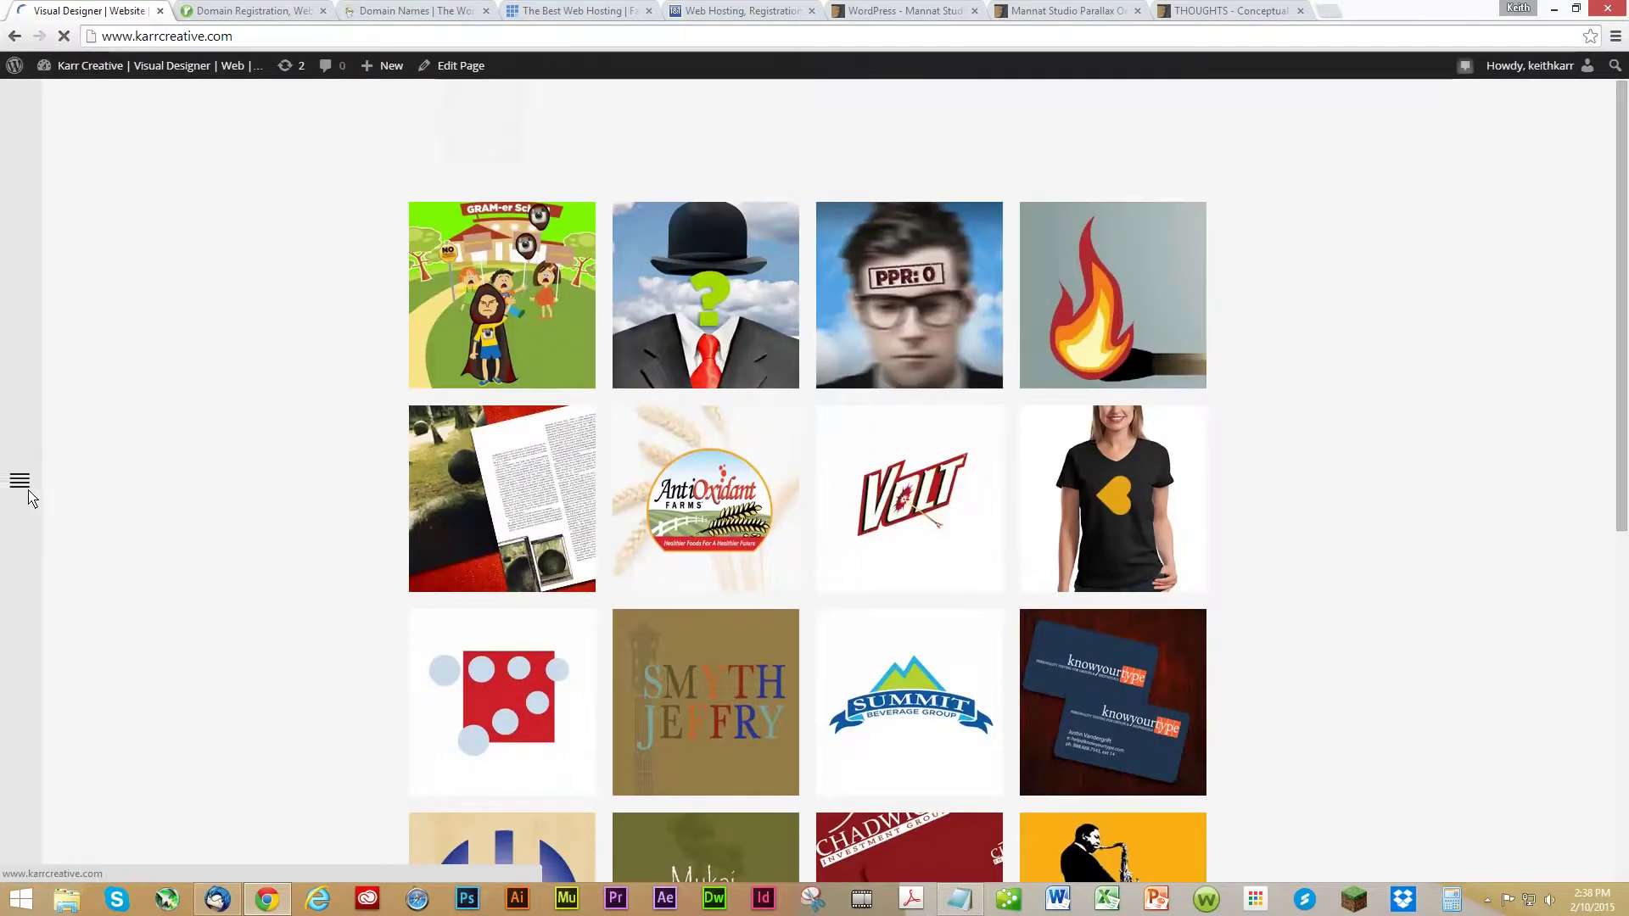
click(17, 478)
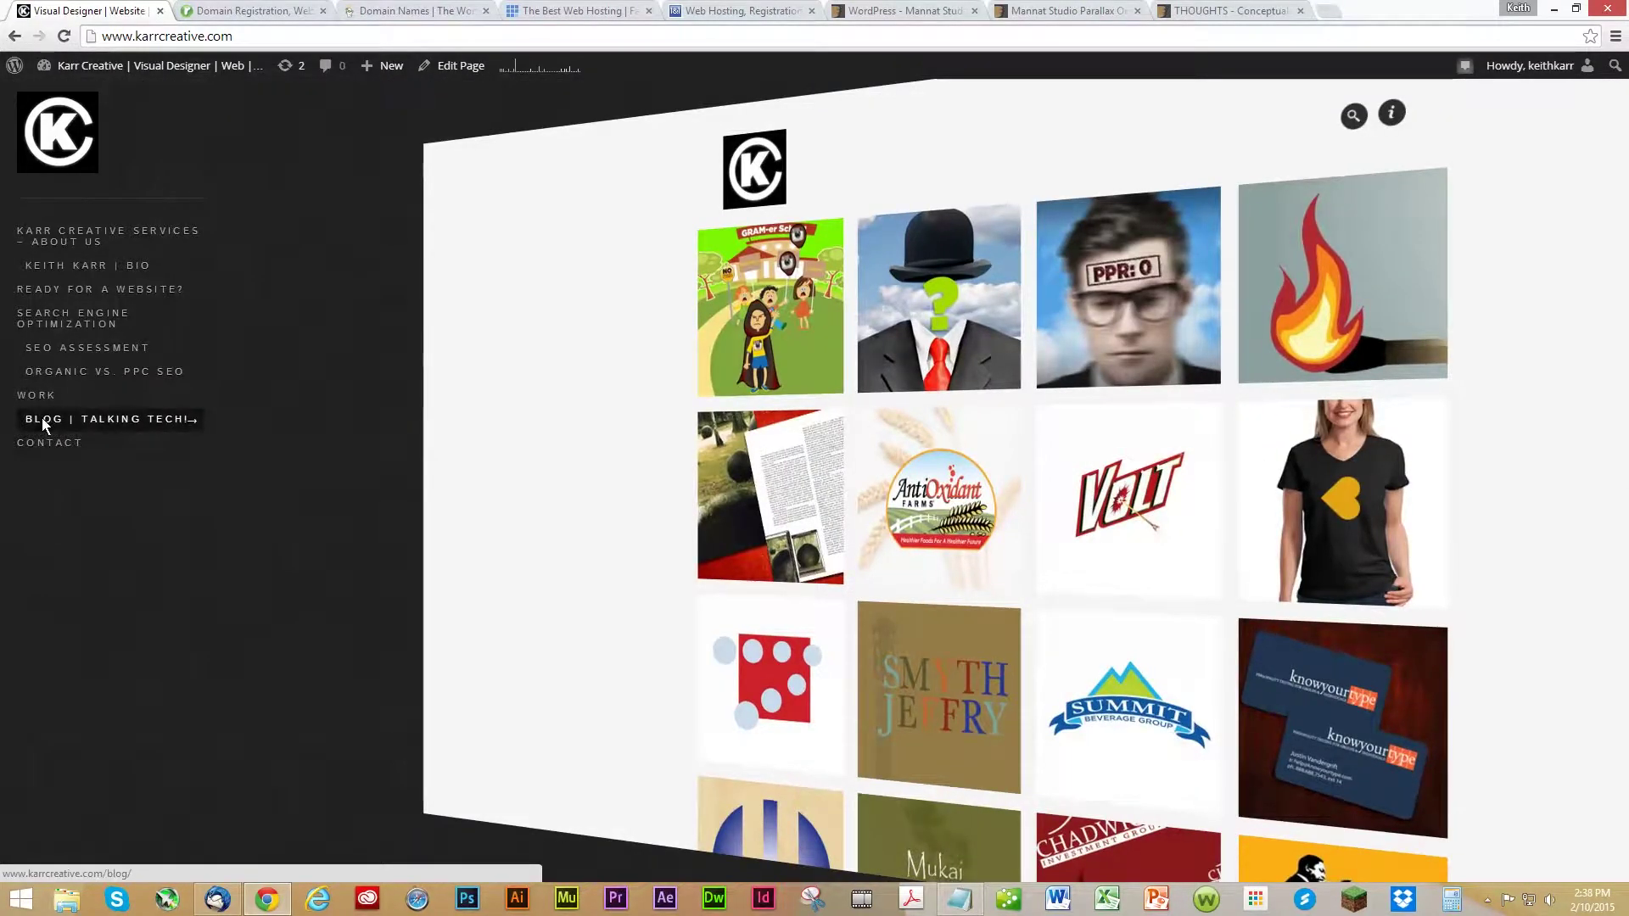
click(42, 419)
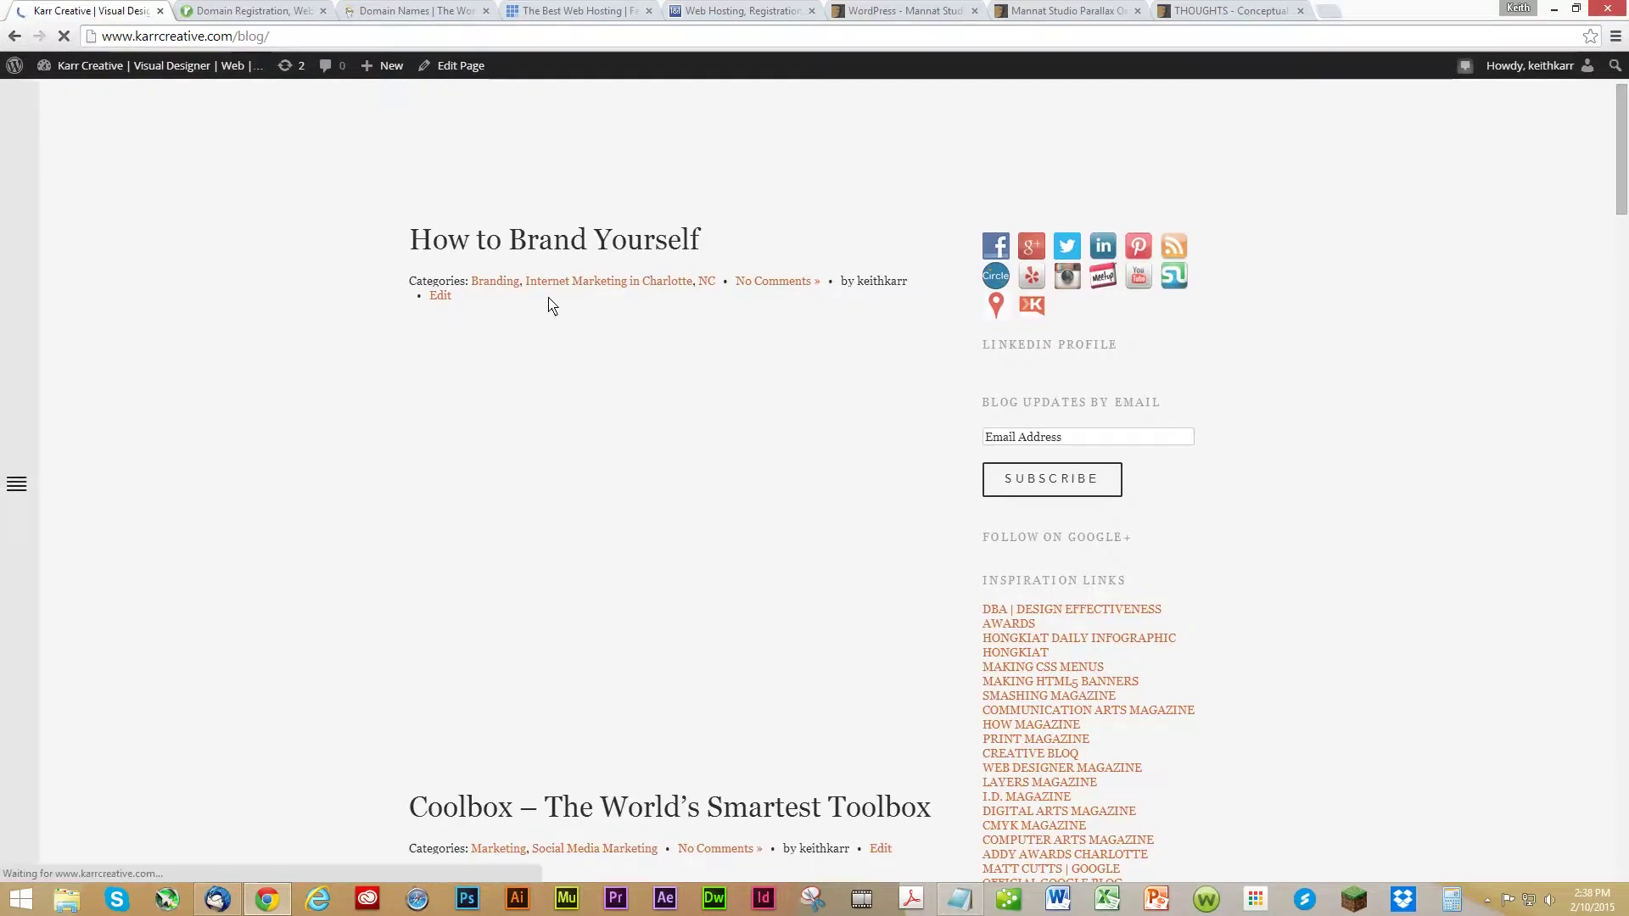
scroll(836, 297, down, 6)
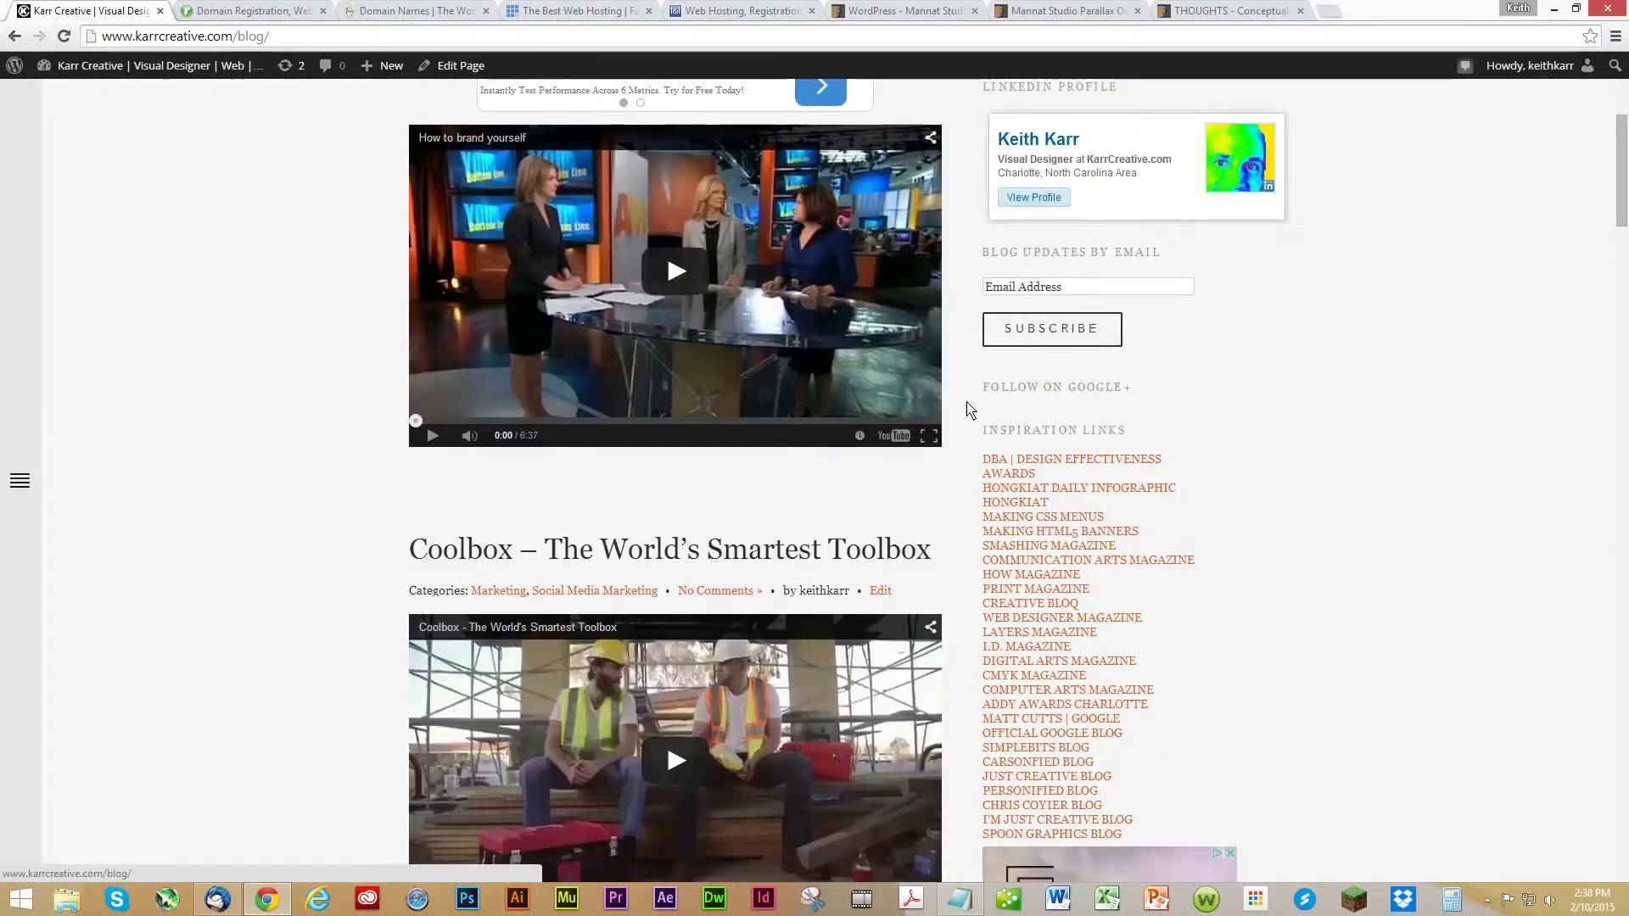
scroll(757, 409, down, 6)
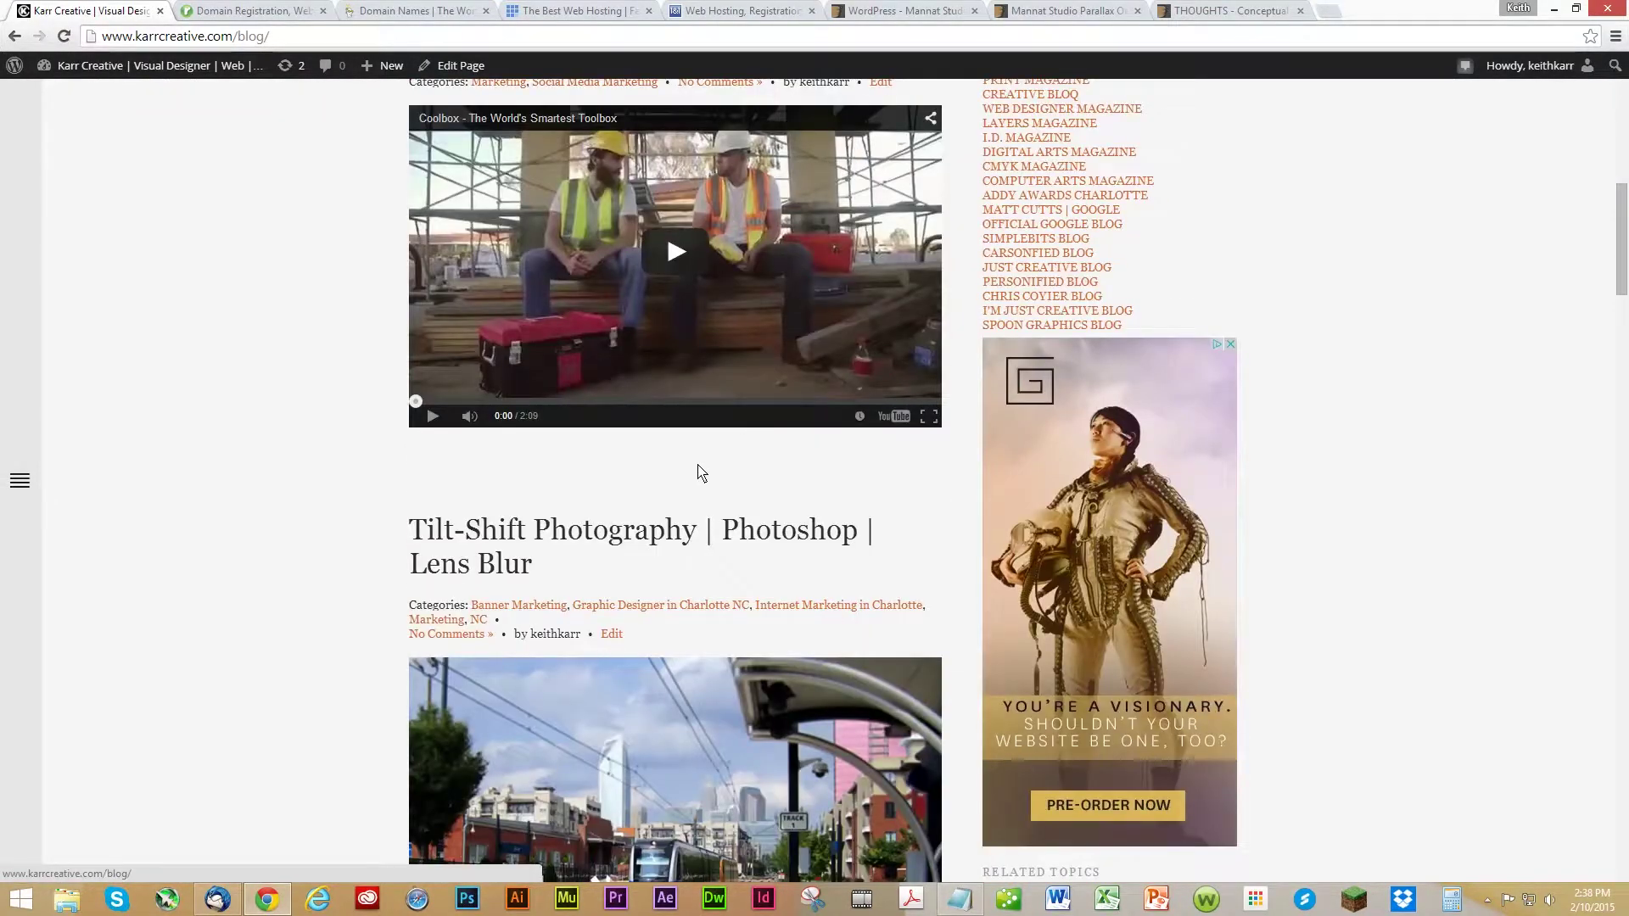
scroll(382, 509, down, 6)
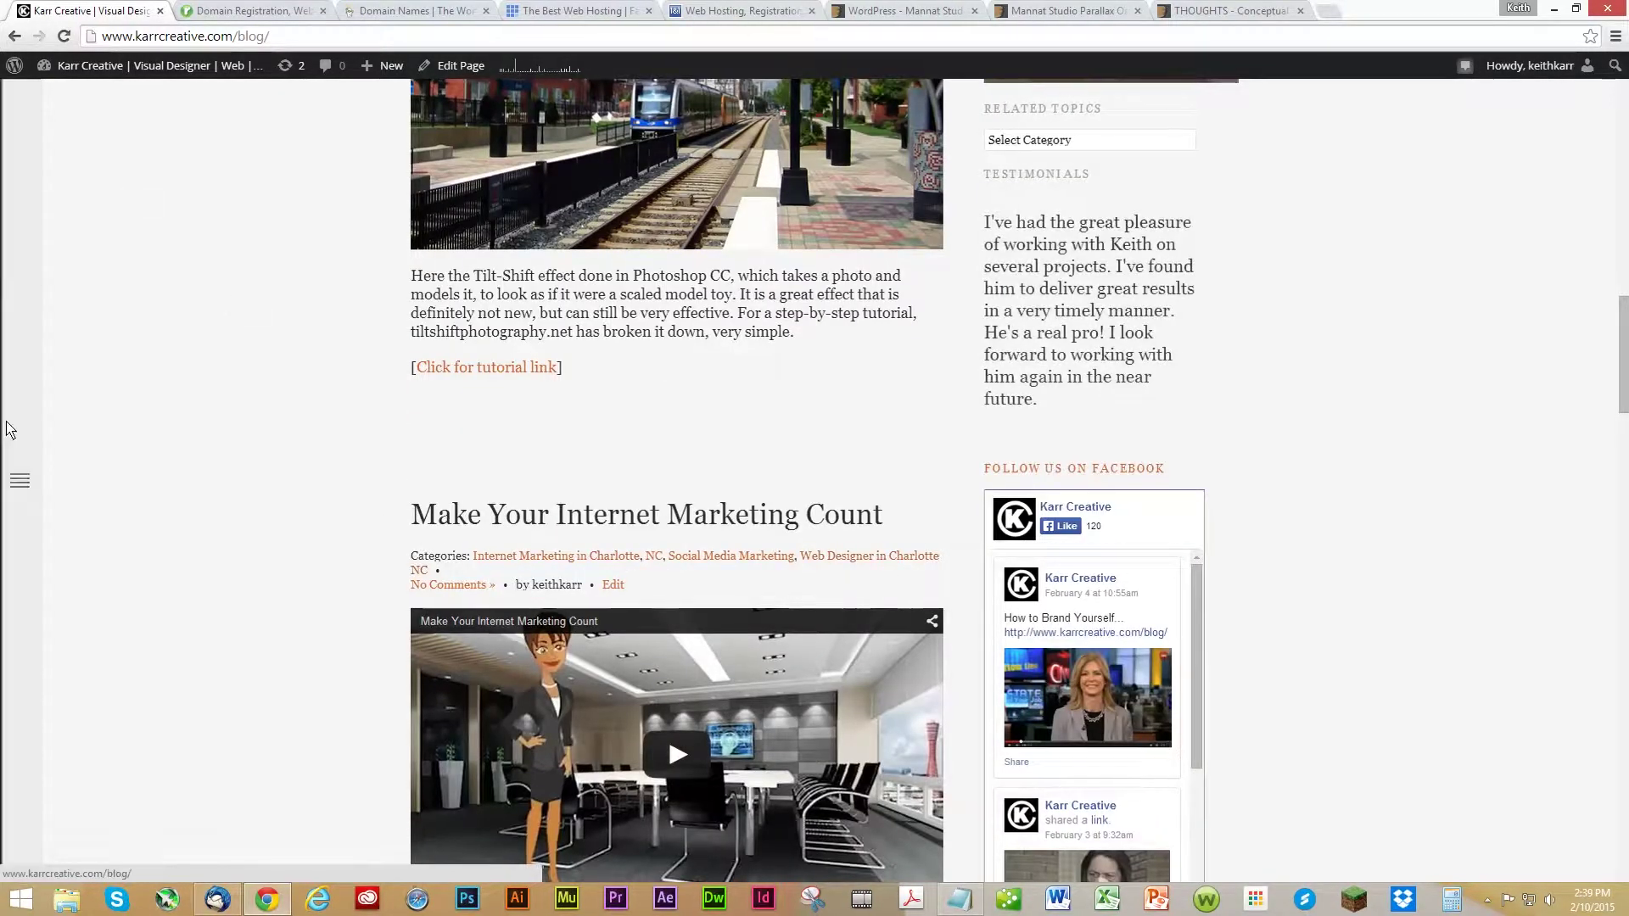
Return to the admin dashboard and review the site's post categories and post tags.
click(20, 481)
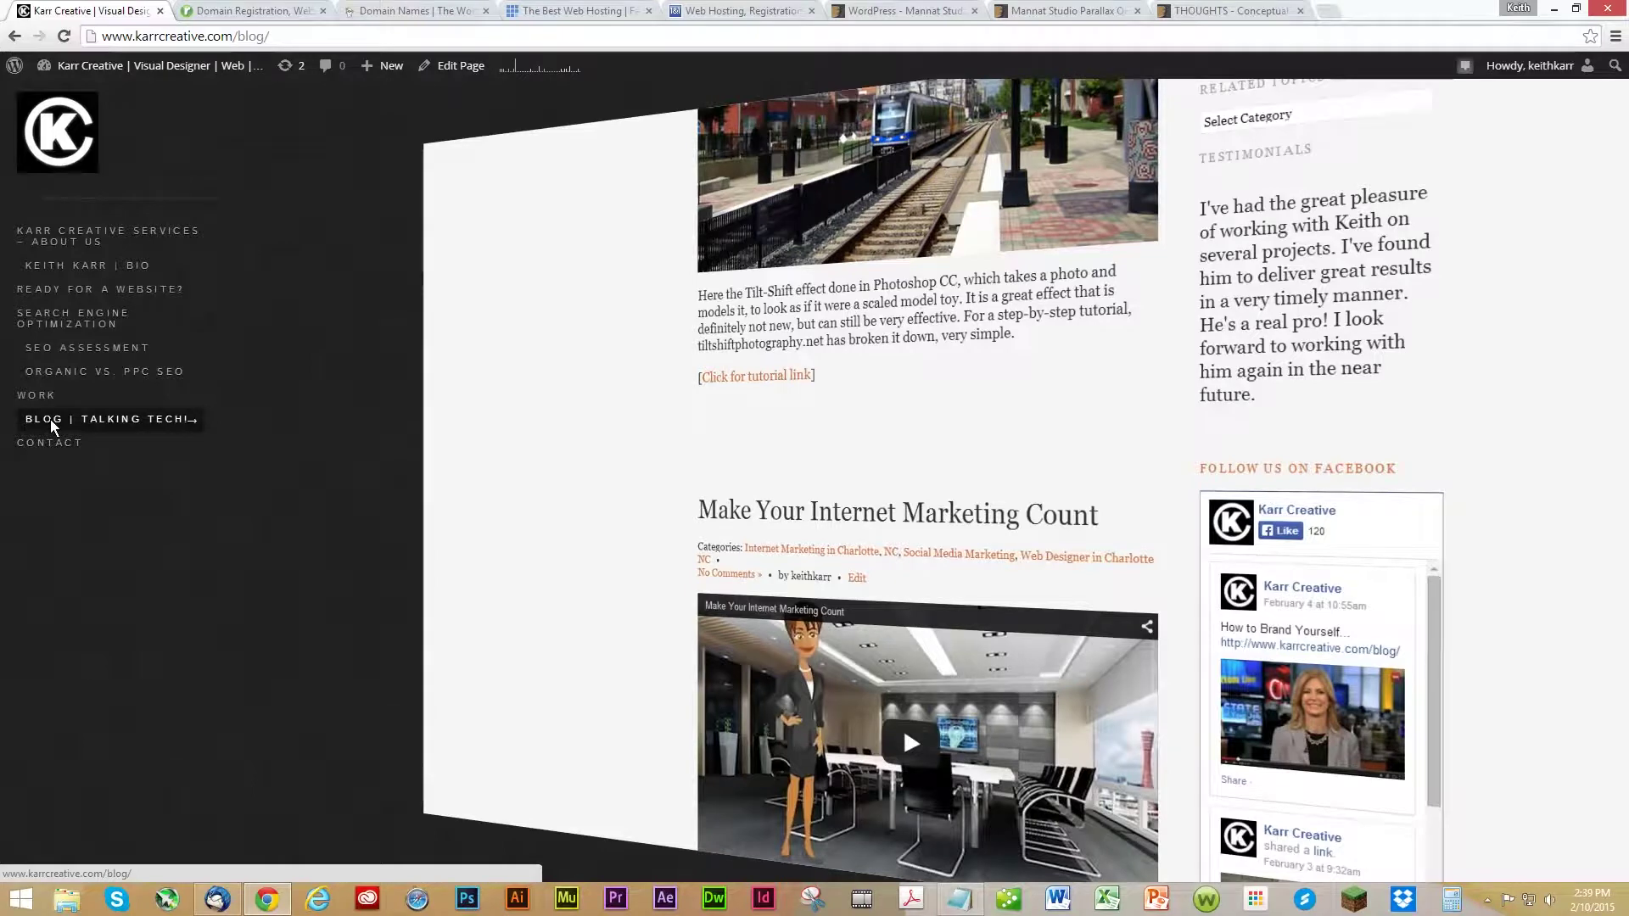
click(51, 424)
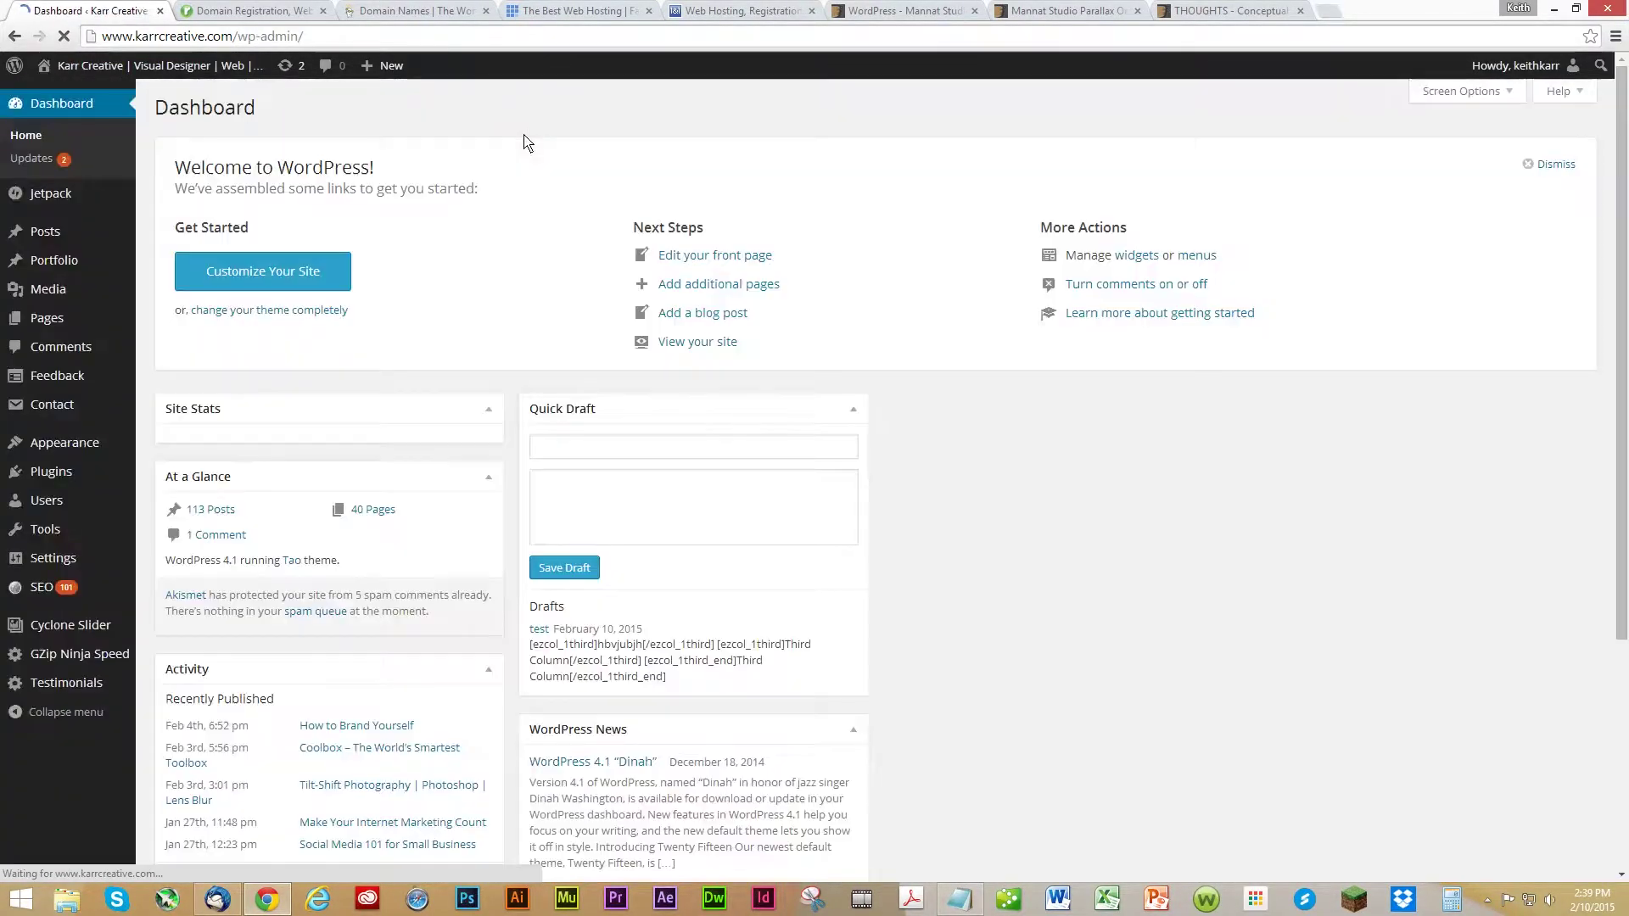
mouse_move(52, 234)
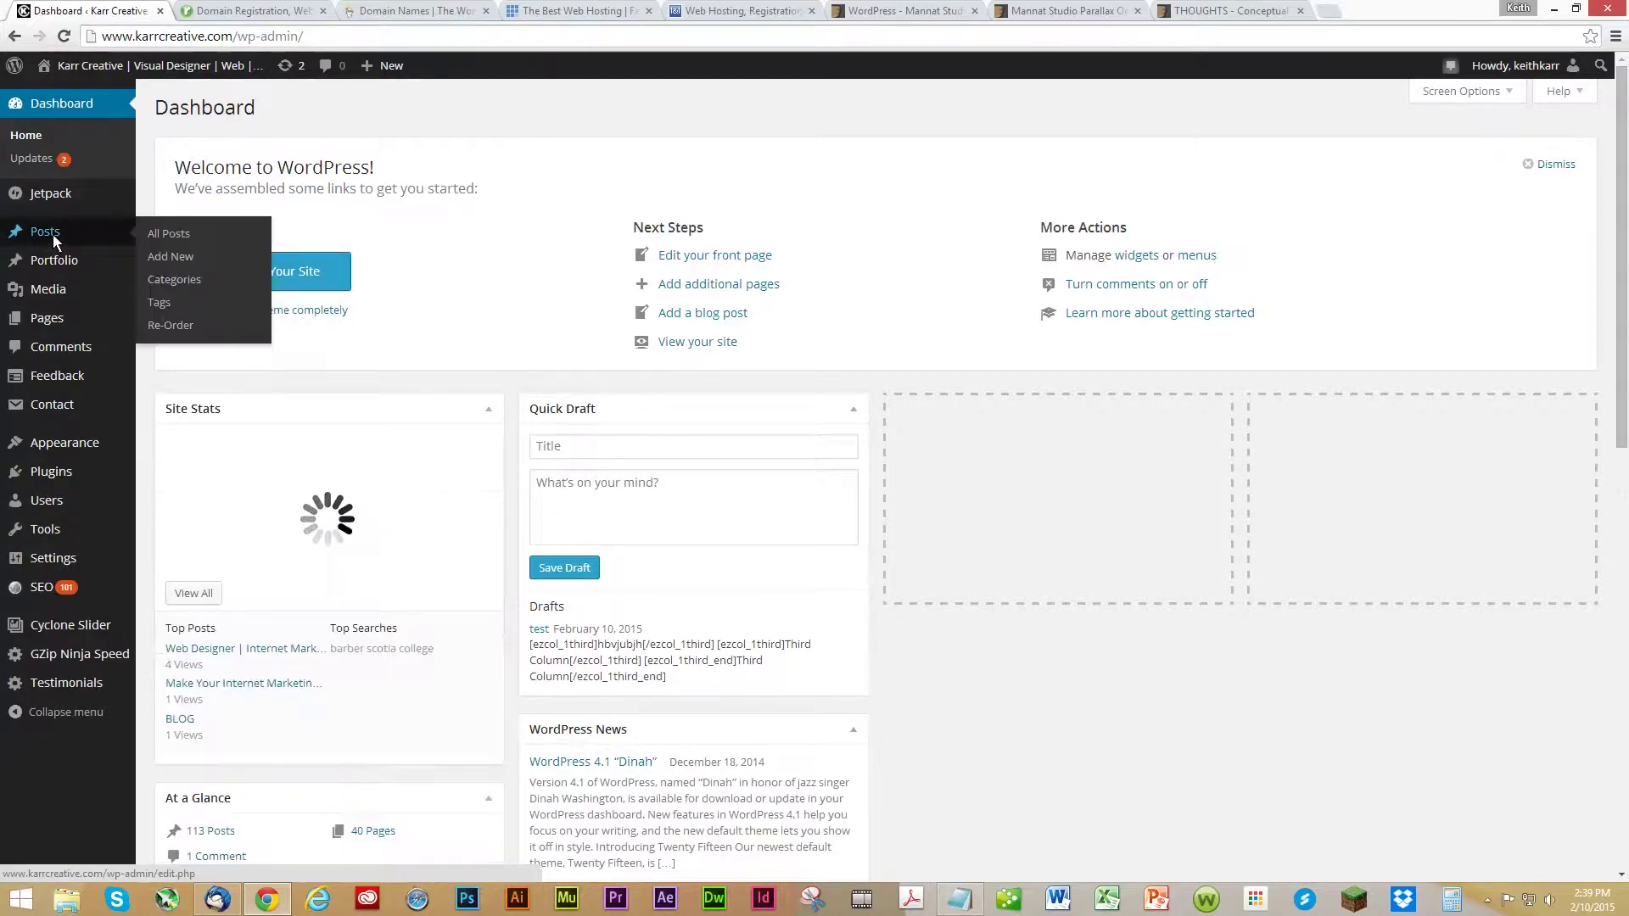
click(177, 282)
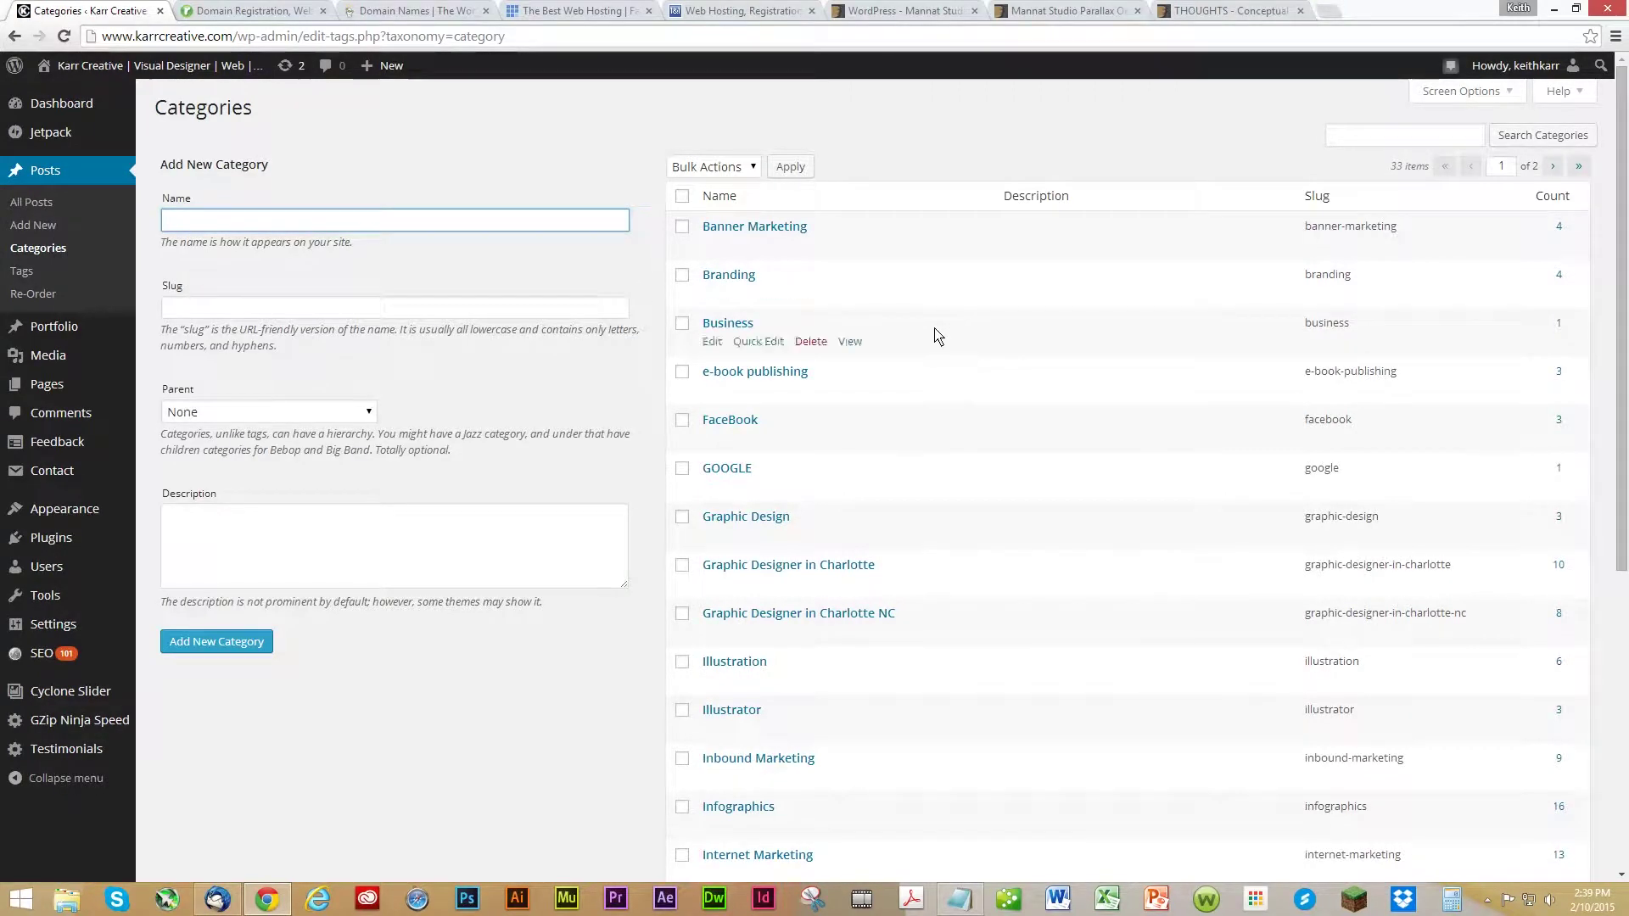
scroll(869, 413, down, 6)
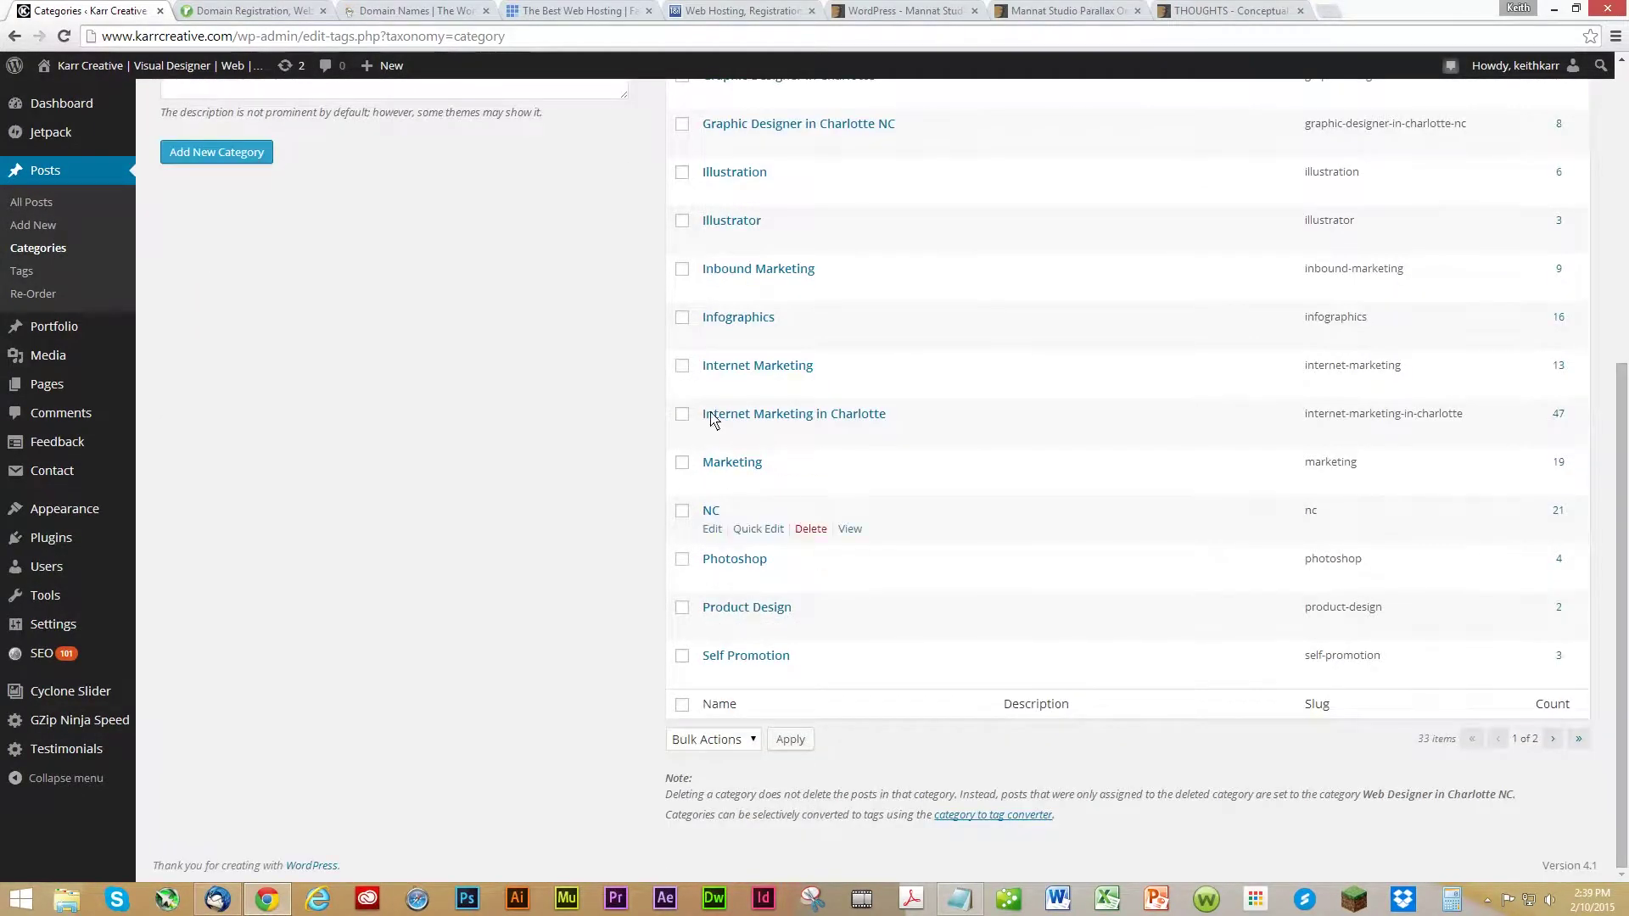
scroll(721, 403, up, 3)
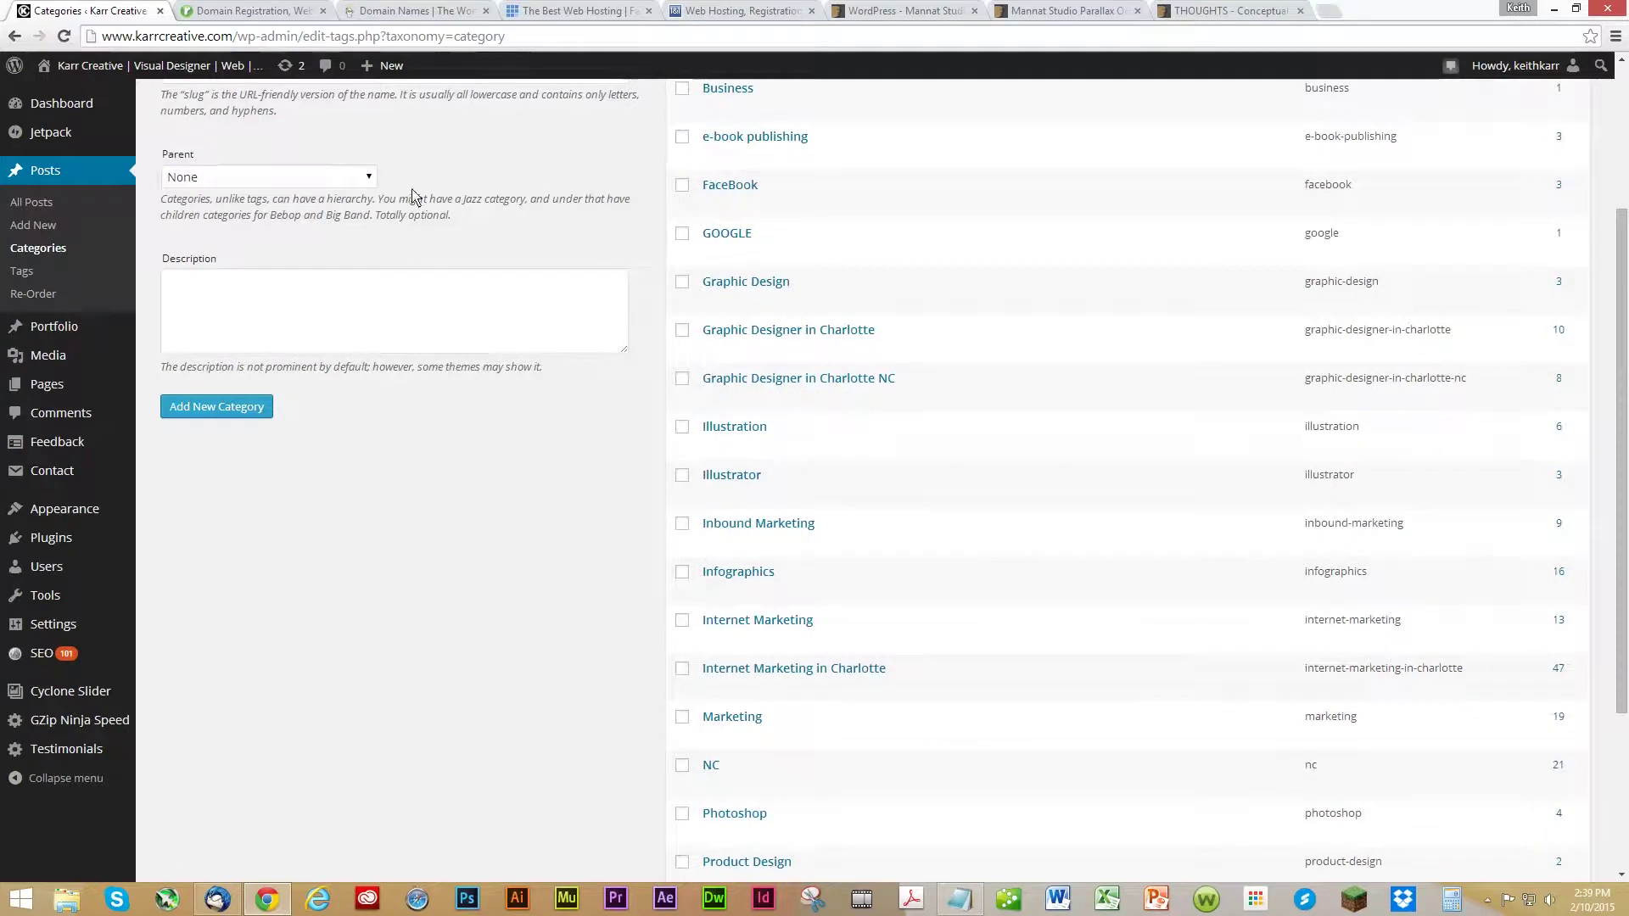
click(22, 271)
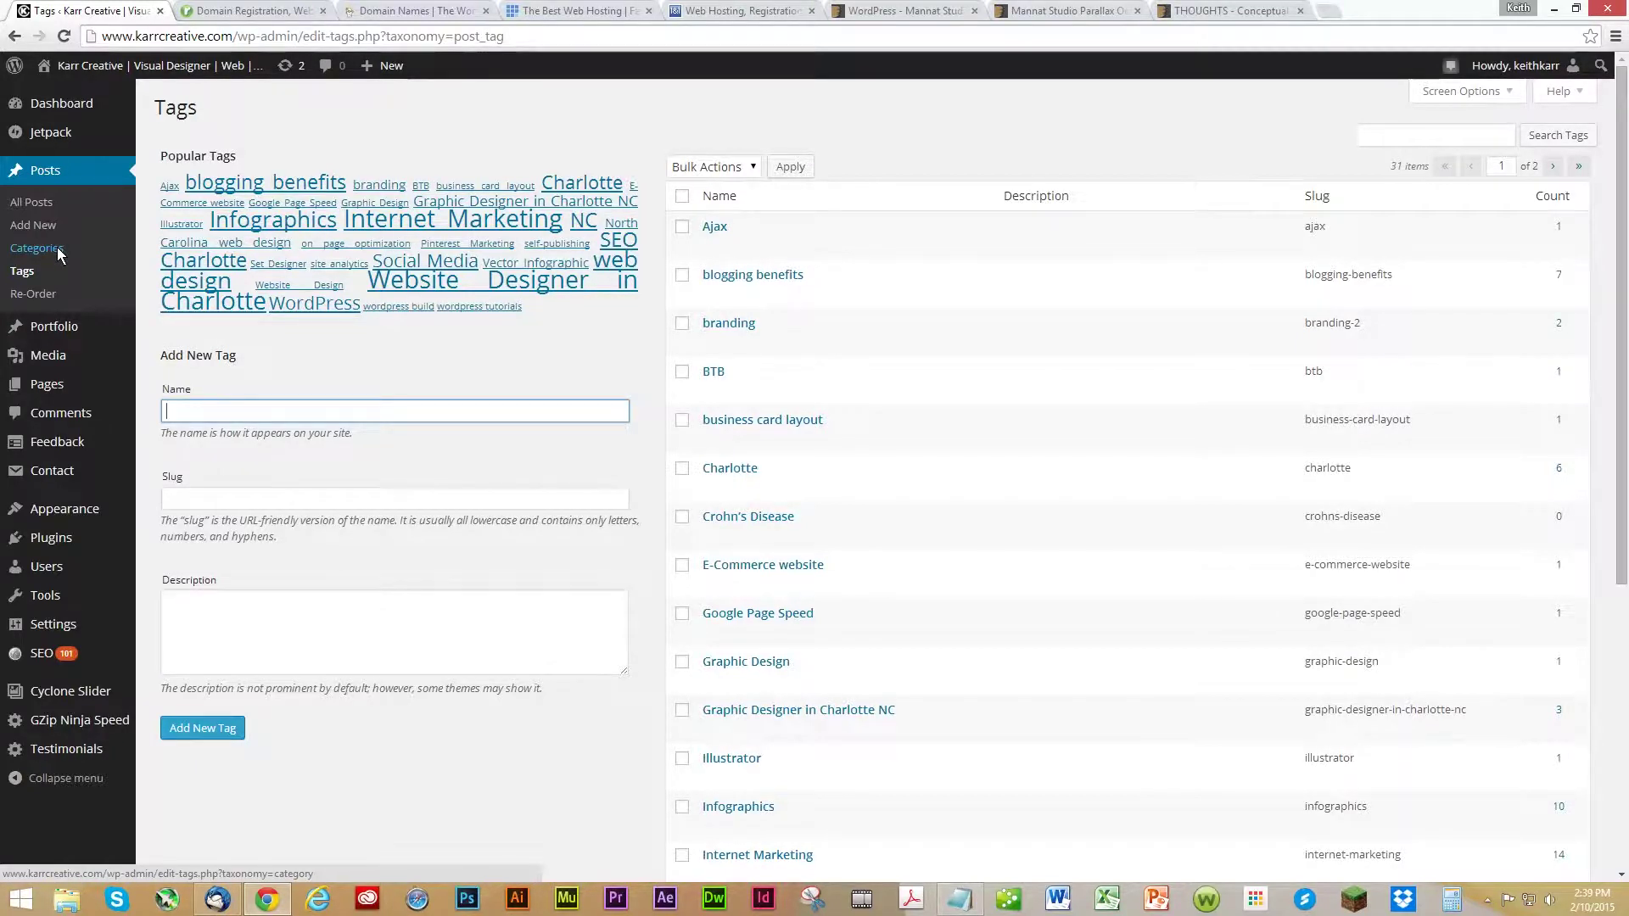
click(20, 268)
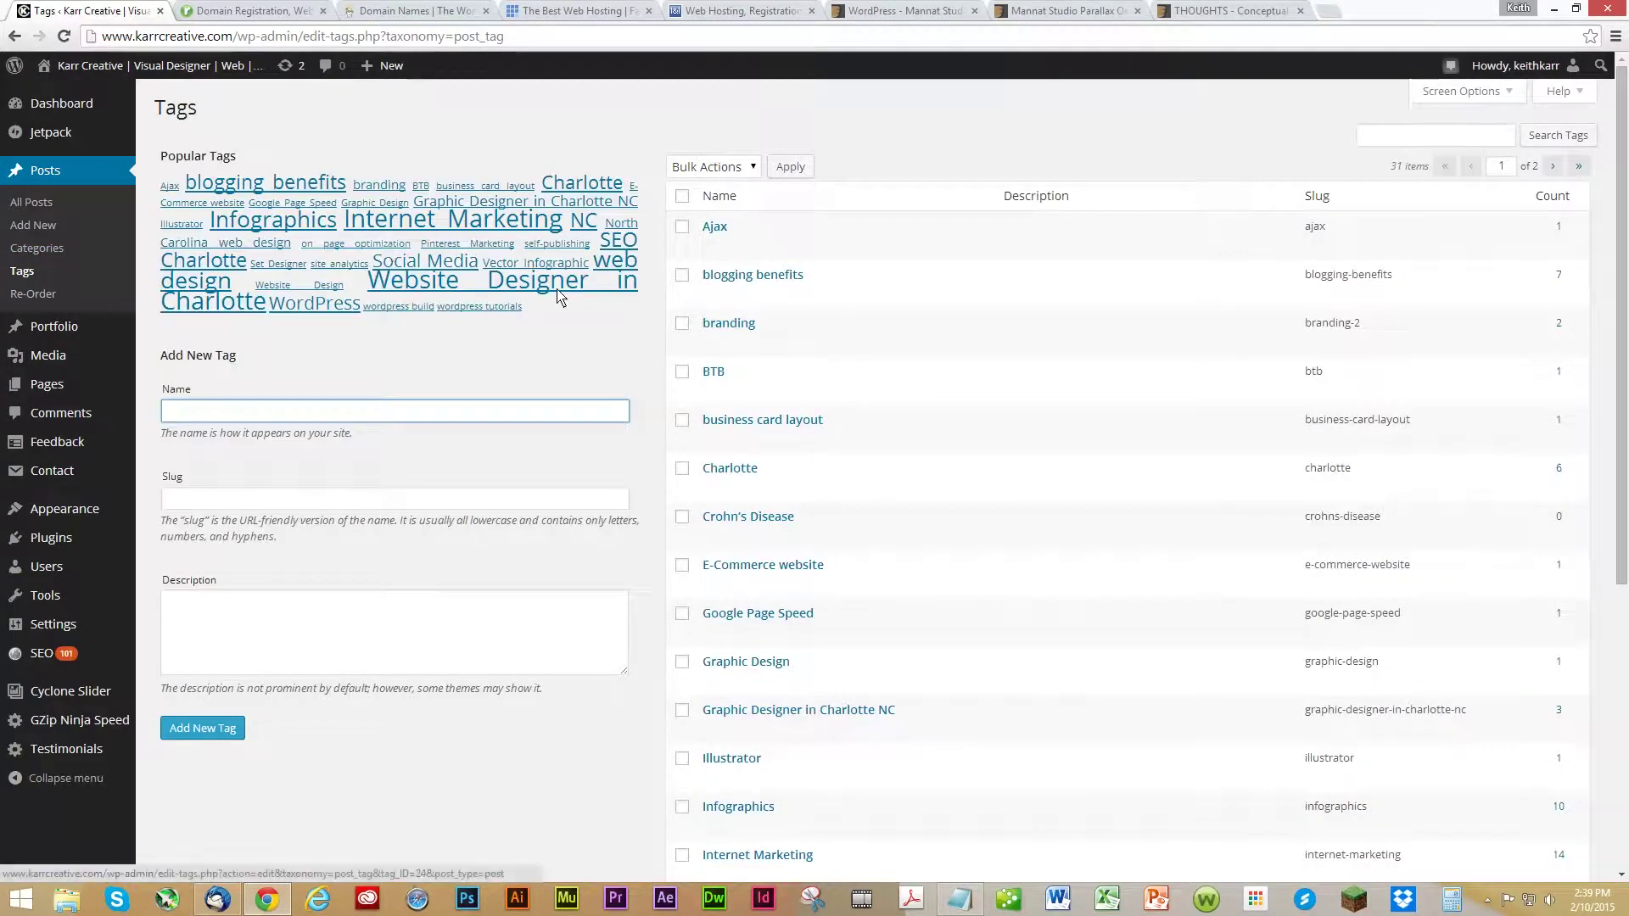
Open the "Tilt-Shift Photography | Photoshop | Lens Blur" post for editing from the list of all posts.
mouse_move(95, 69)
click(73, 102)
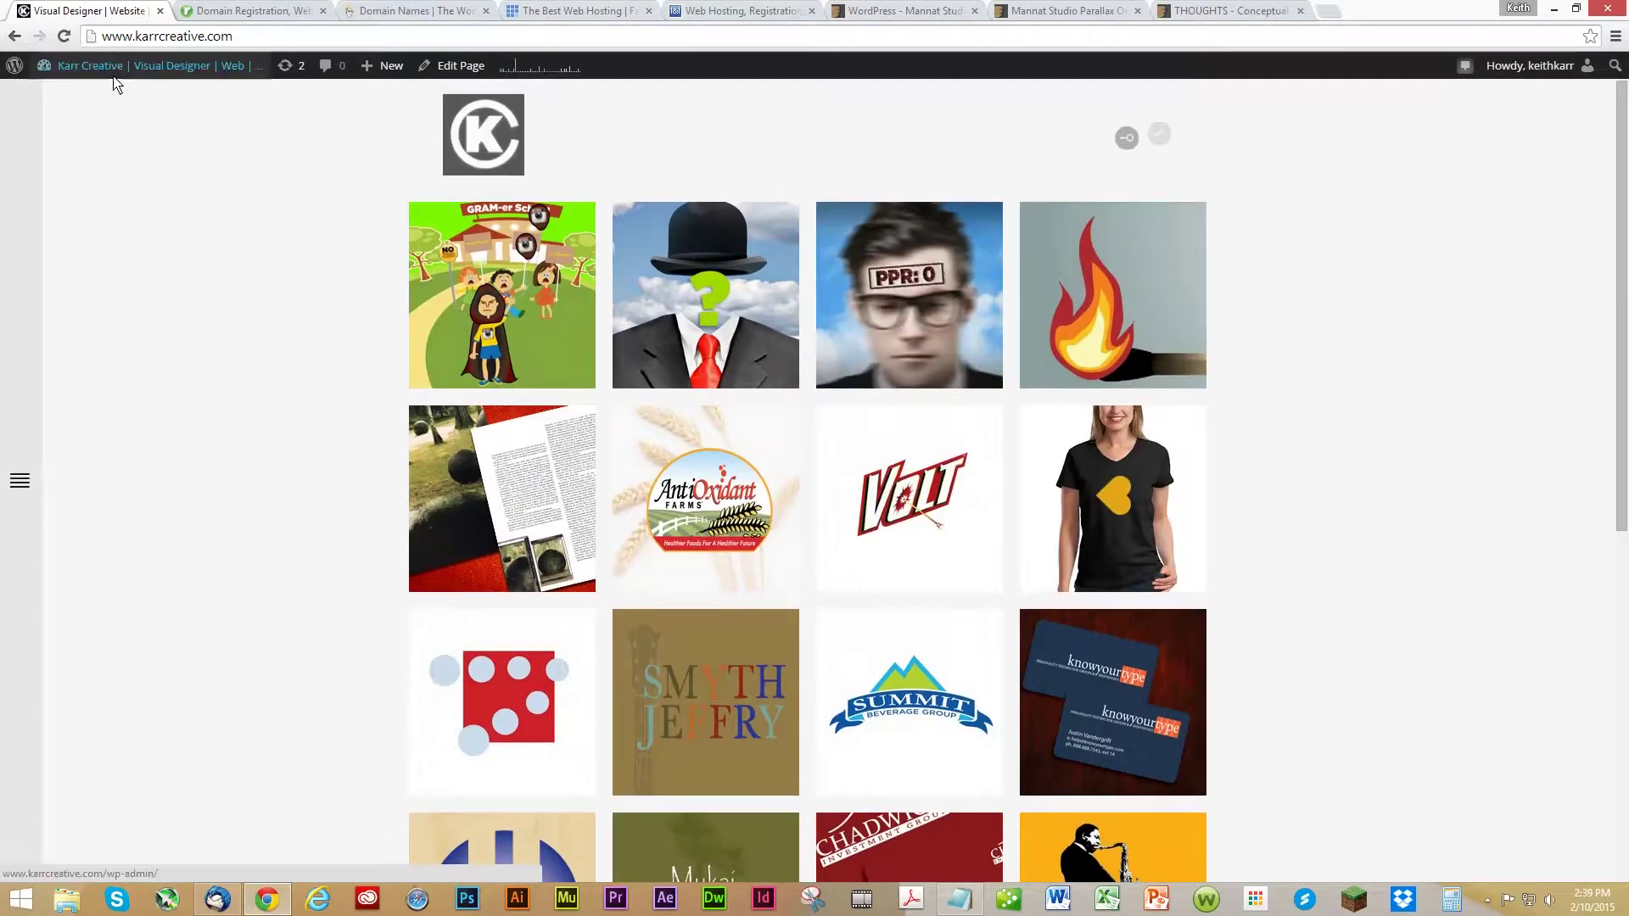
click(89, 97)
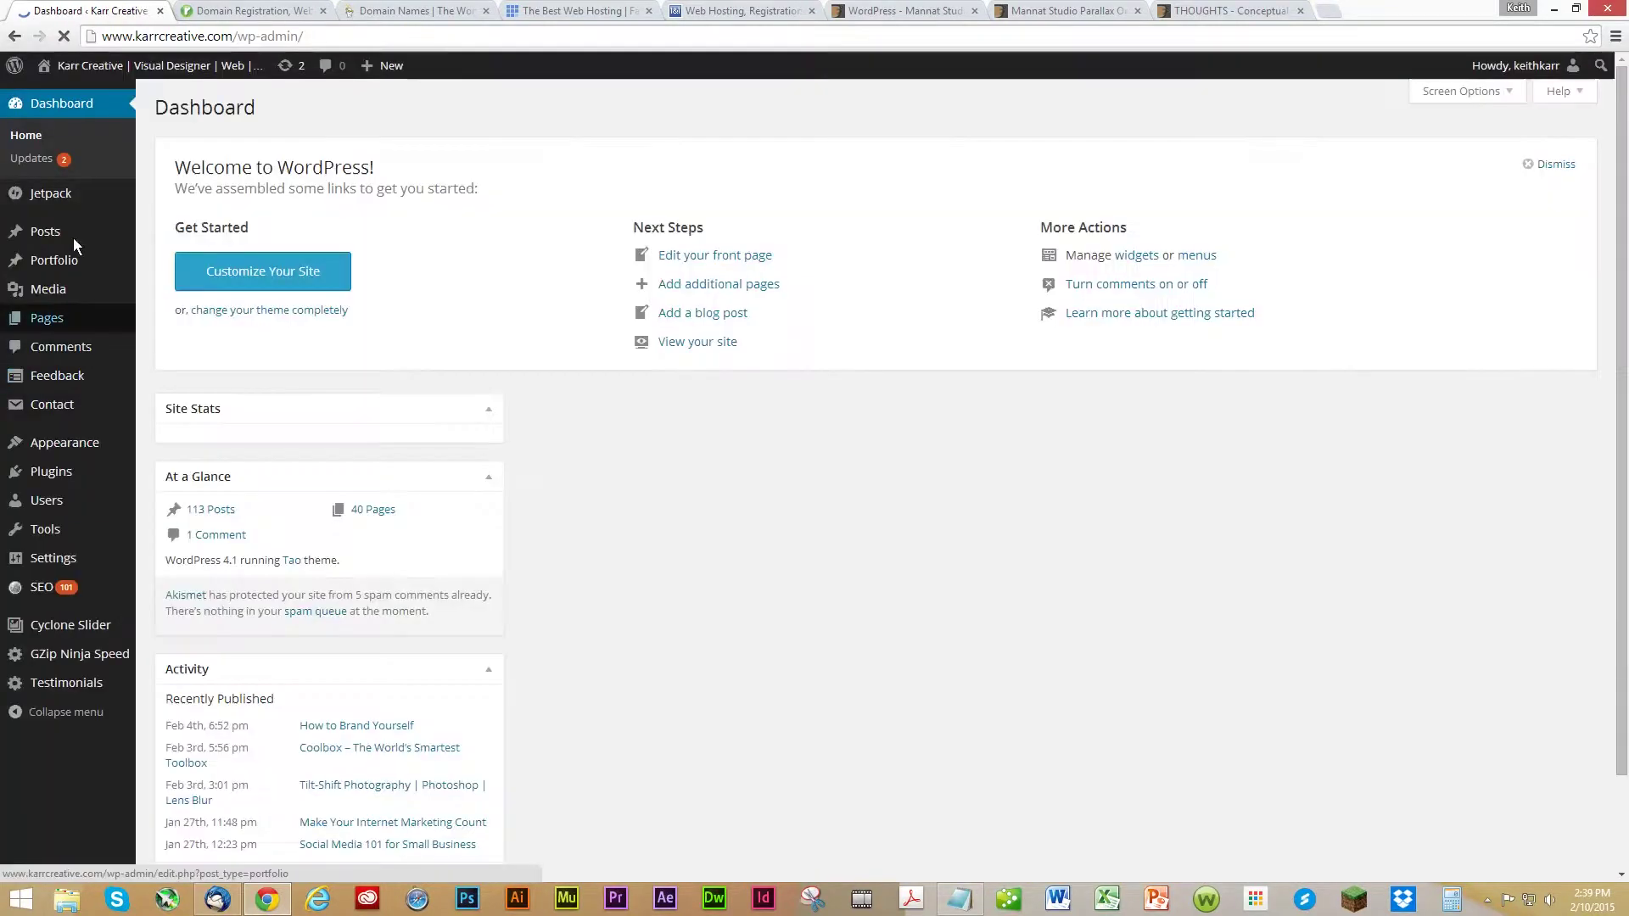
mouse_move(71, 227)
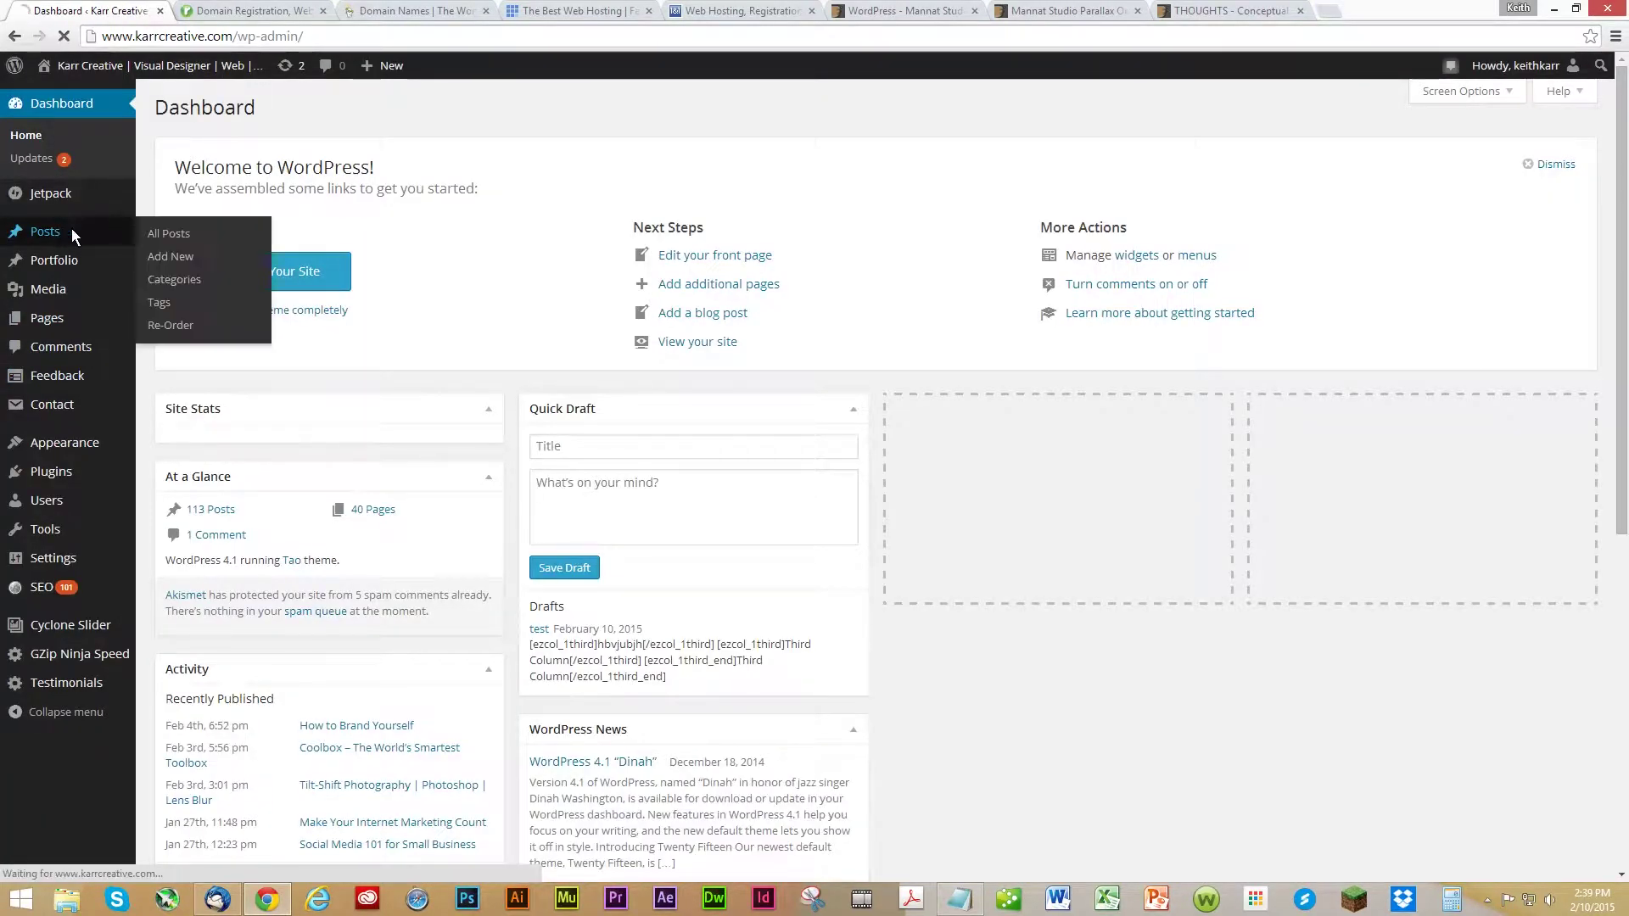
click(212, 229)
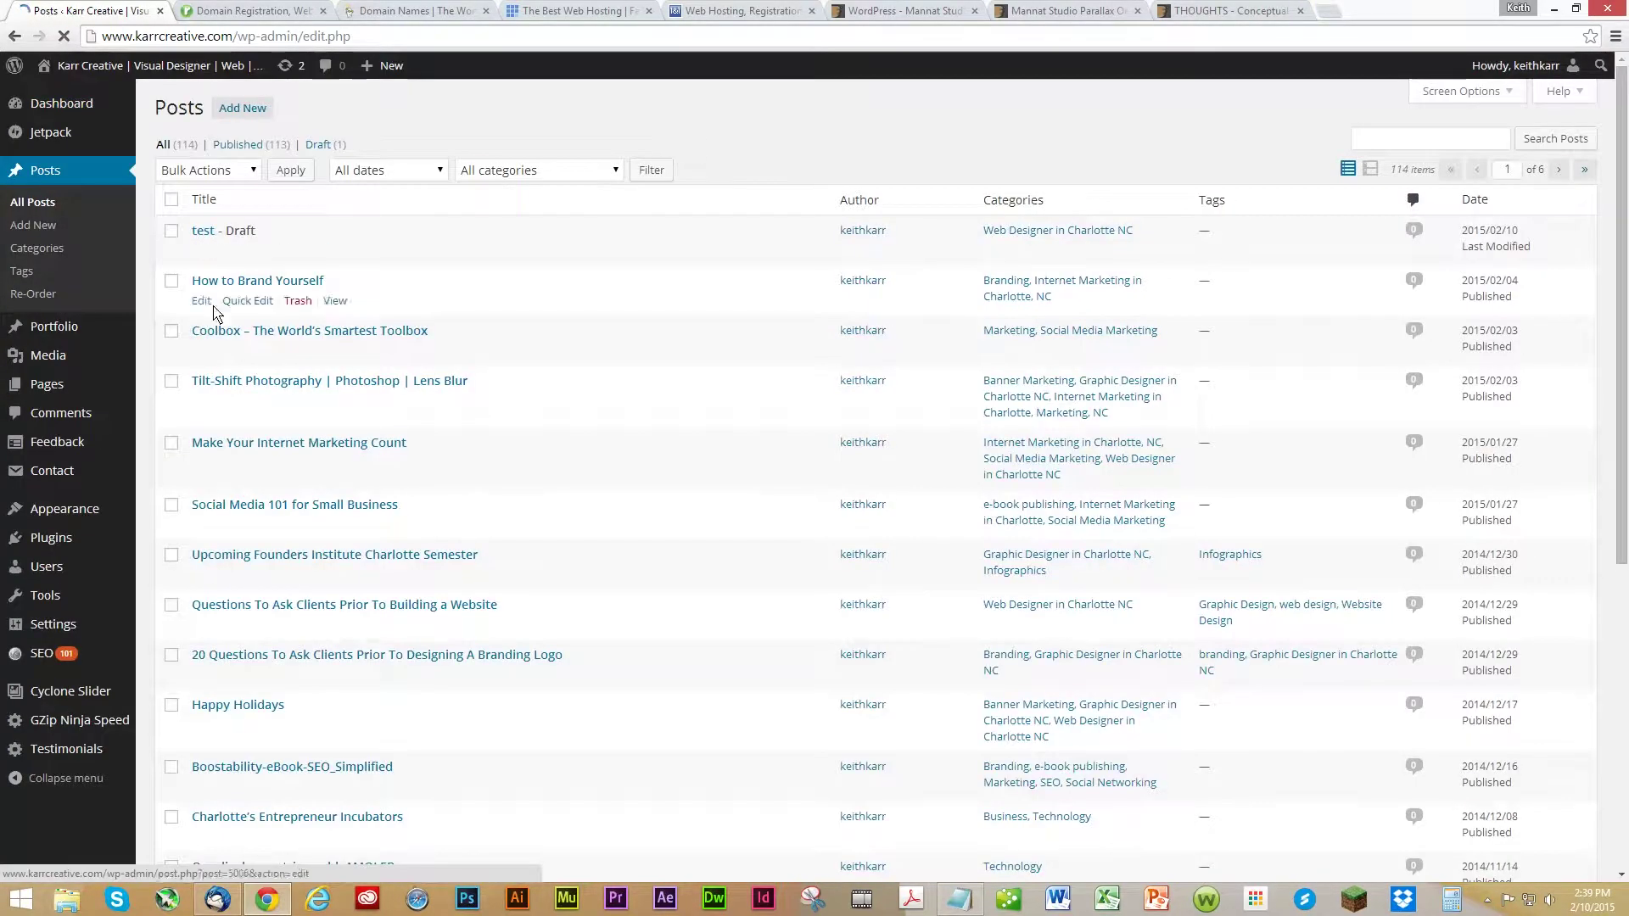
click(203, 401)
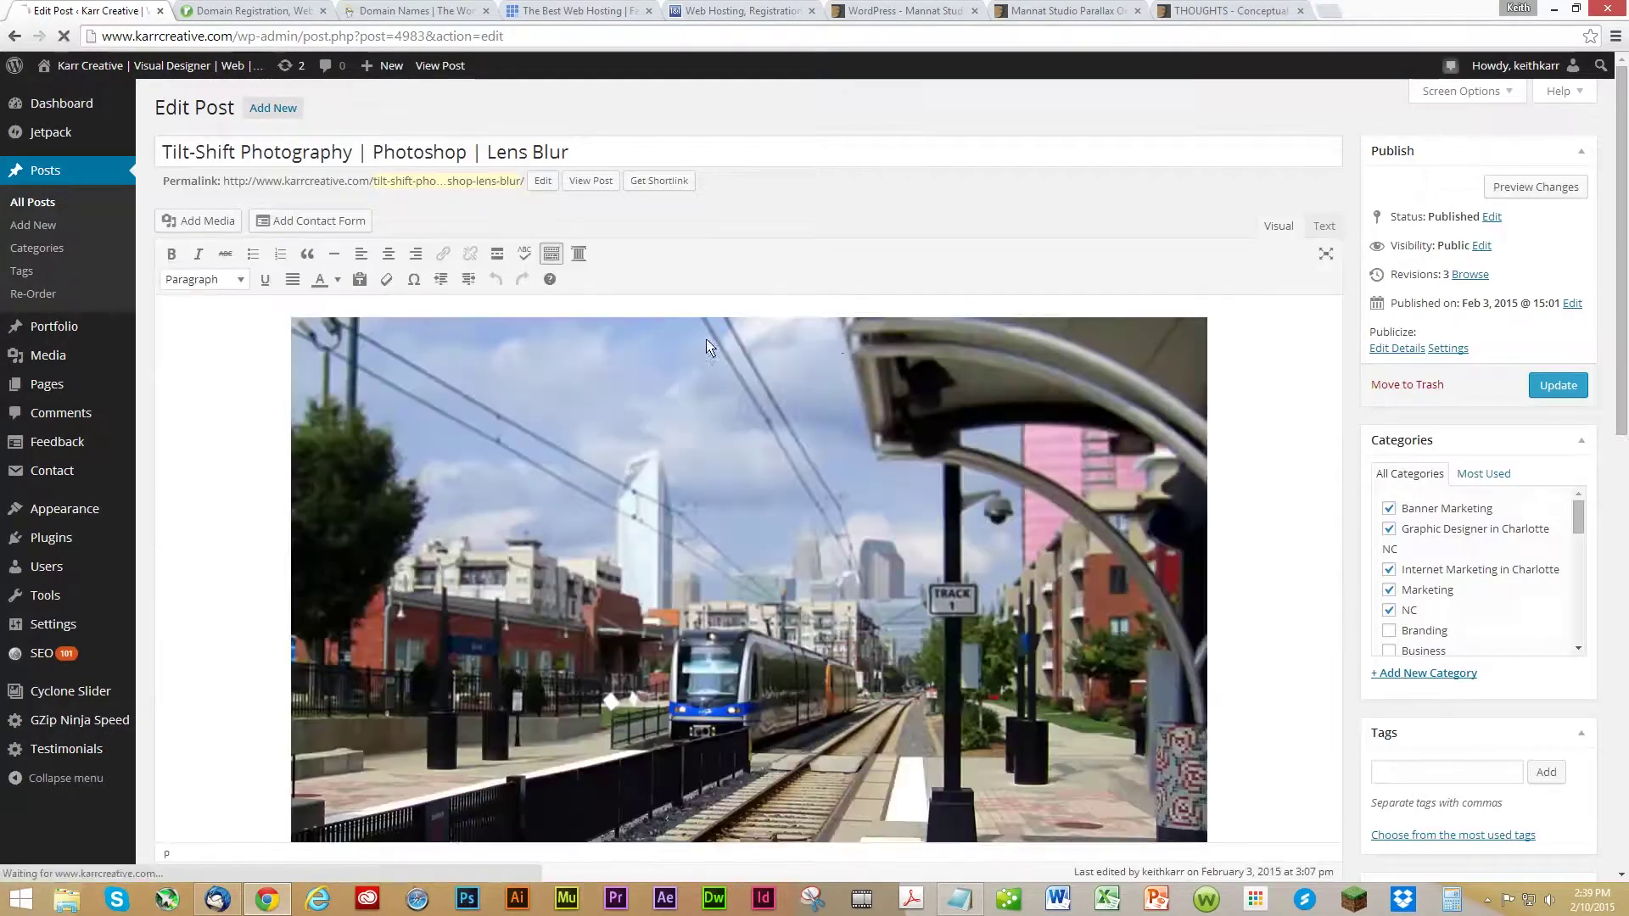
Examine the Tilt-Shift post's content, assigned categories, tags, featured image option and search engine listing settings.
scroll(1508, 591, down, 1)
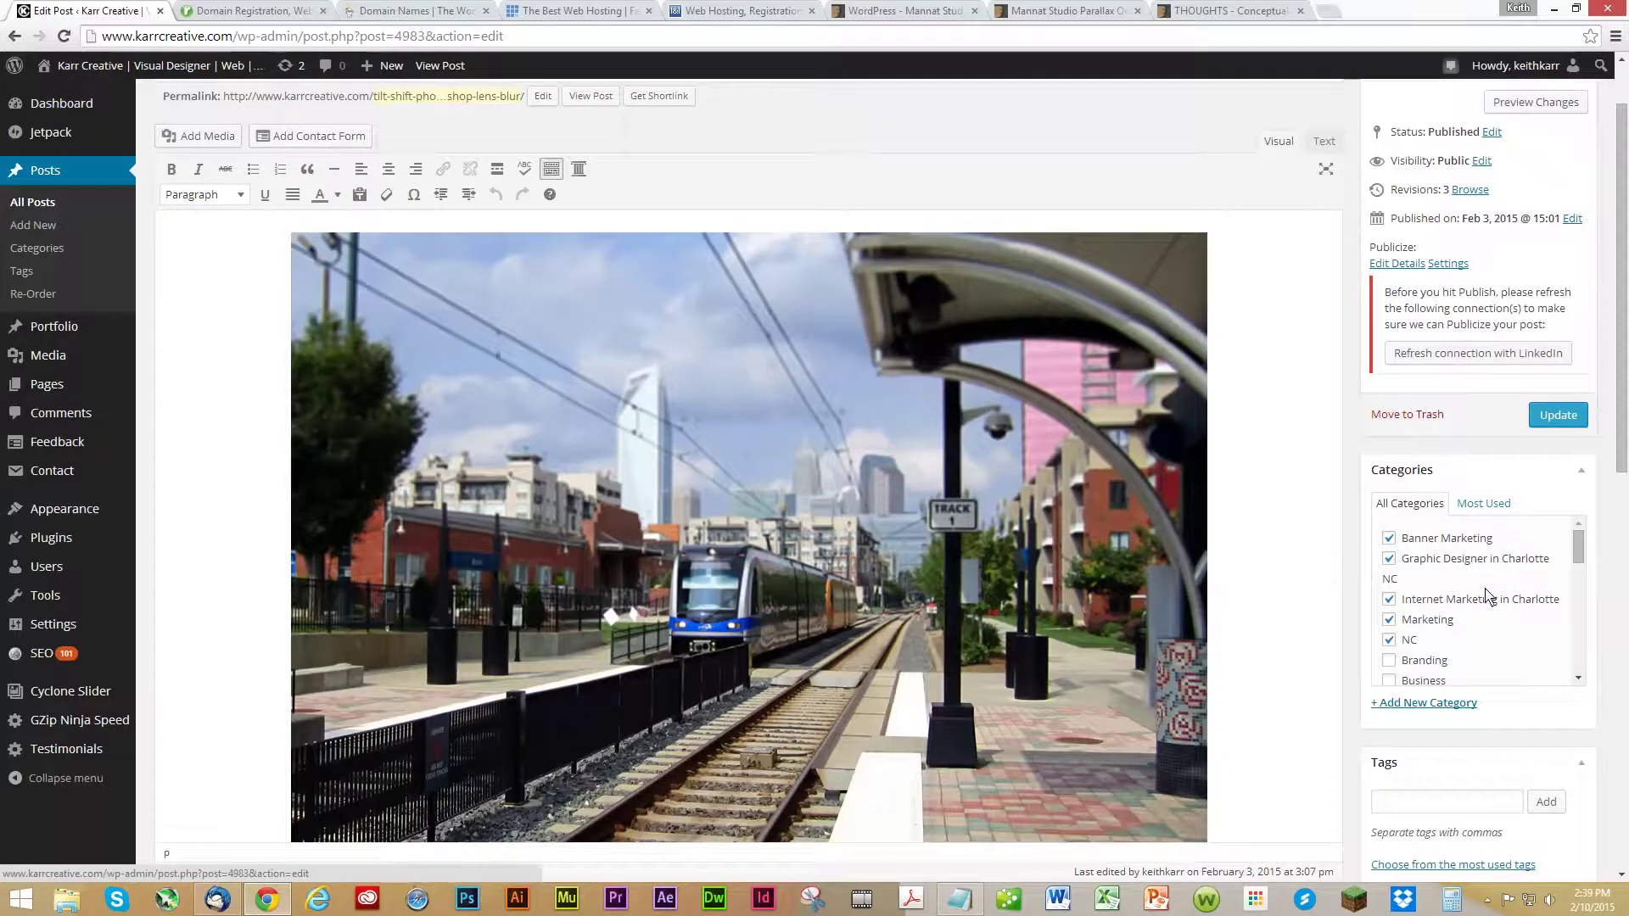
scroll(1370, 577, down, 2)
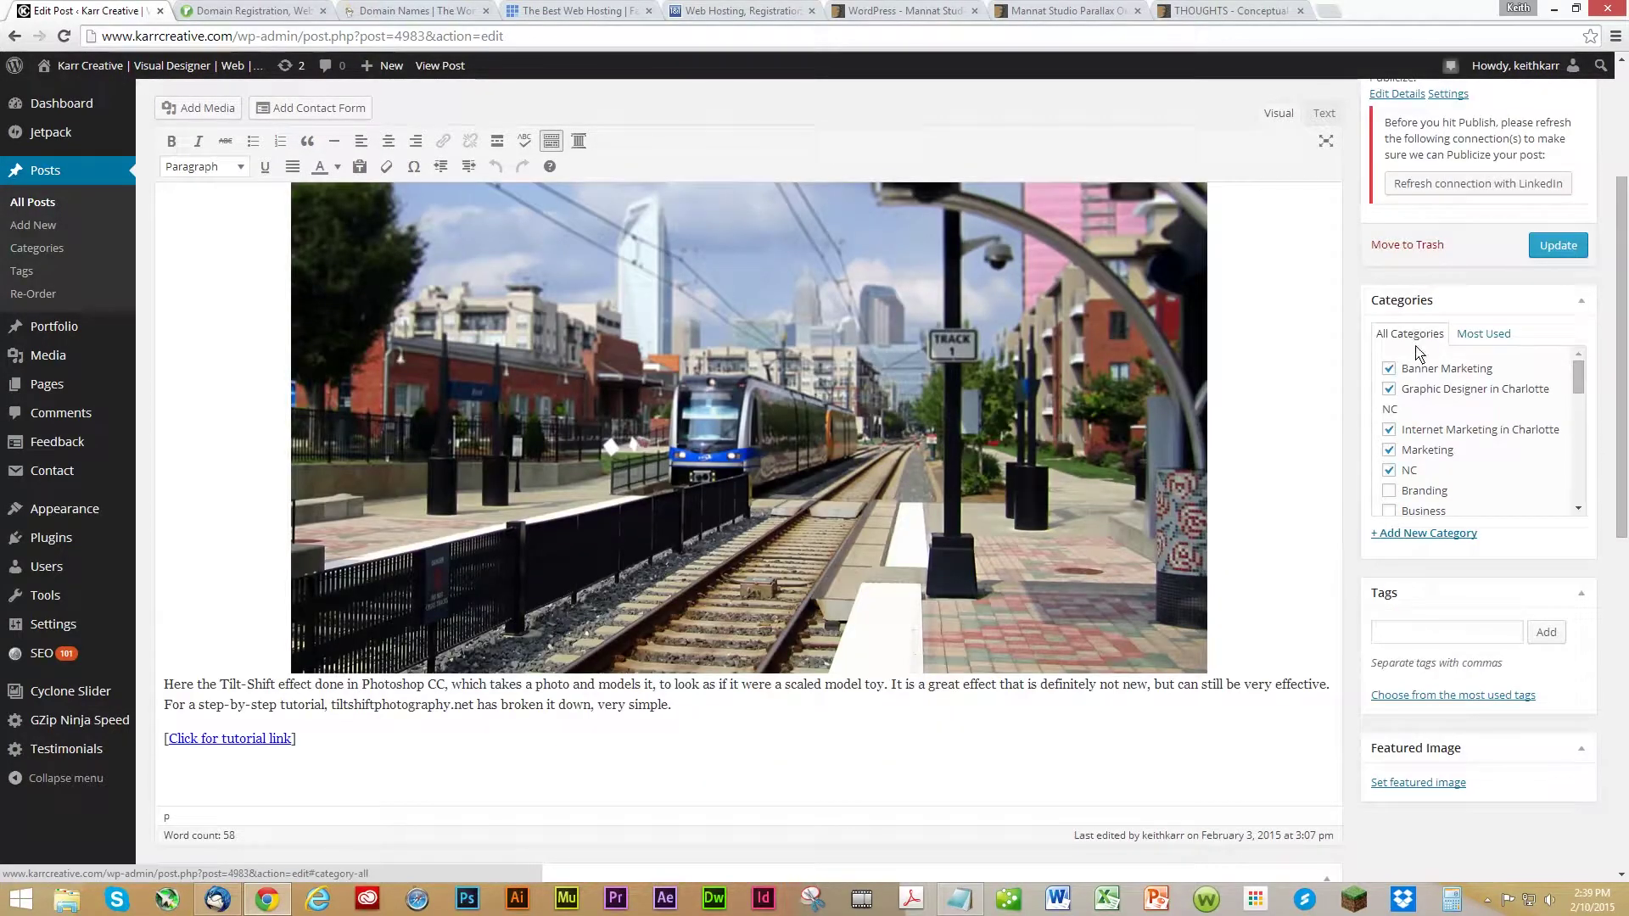
scroll(1401, 676, down, 4)
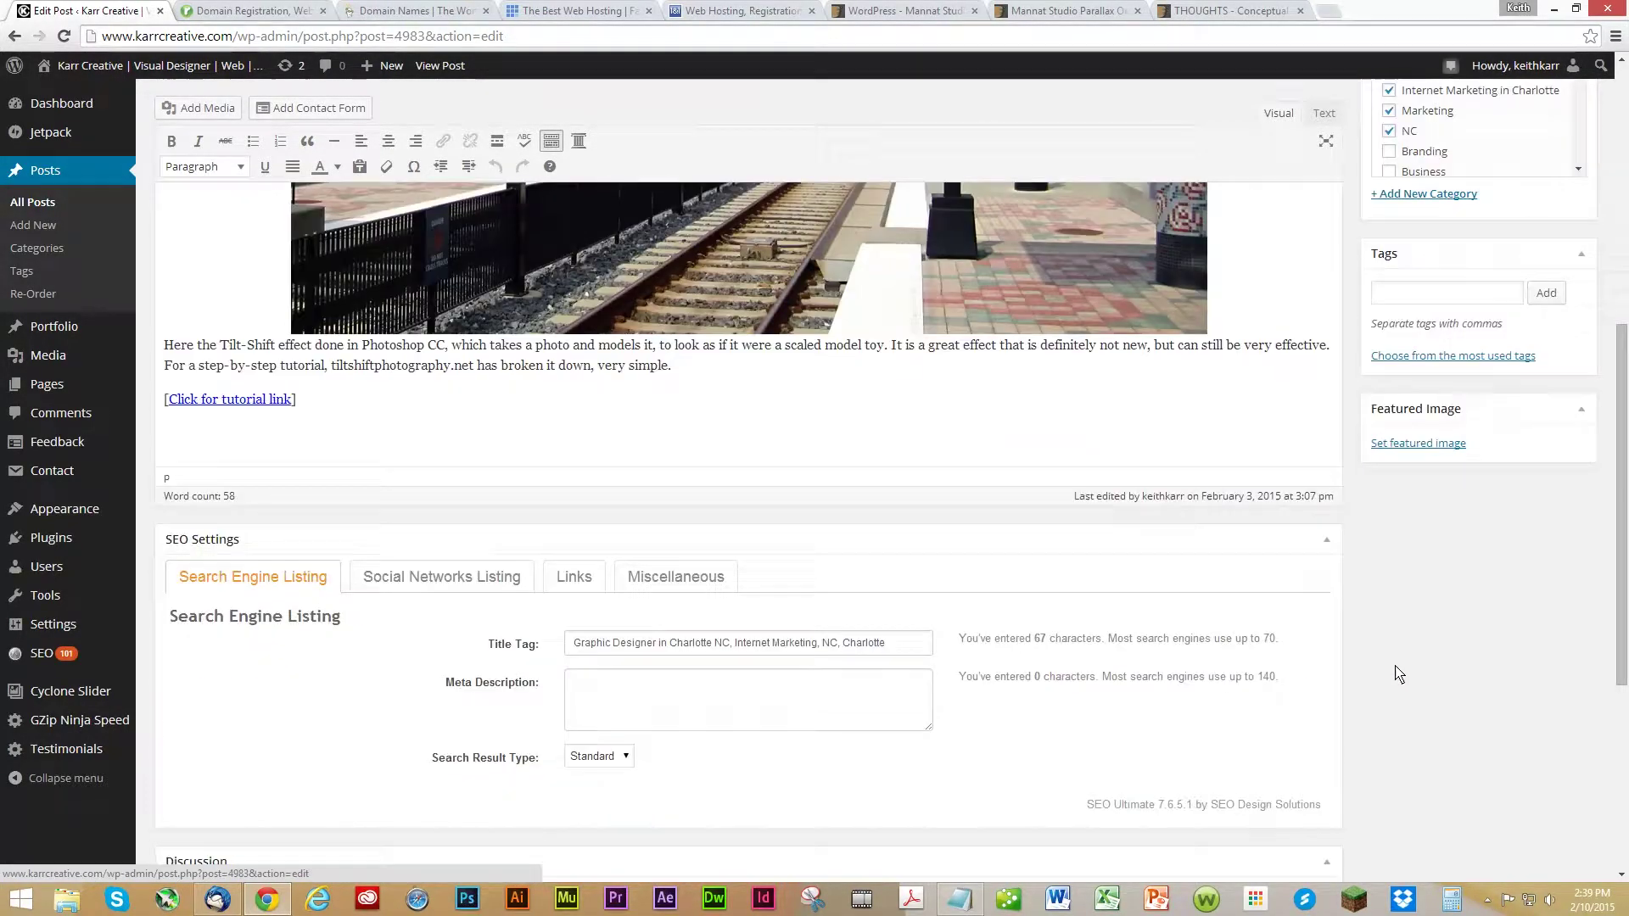
scroll(1430, 608, up, 4)
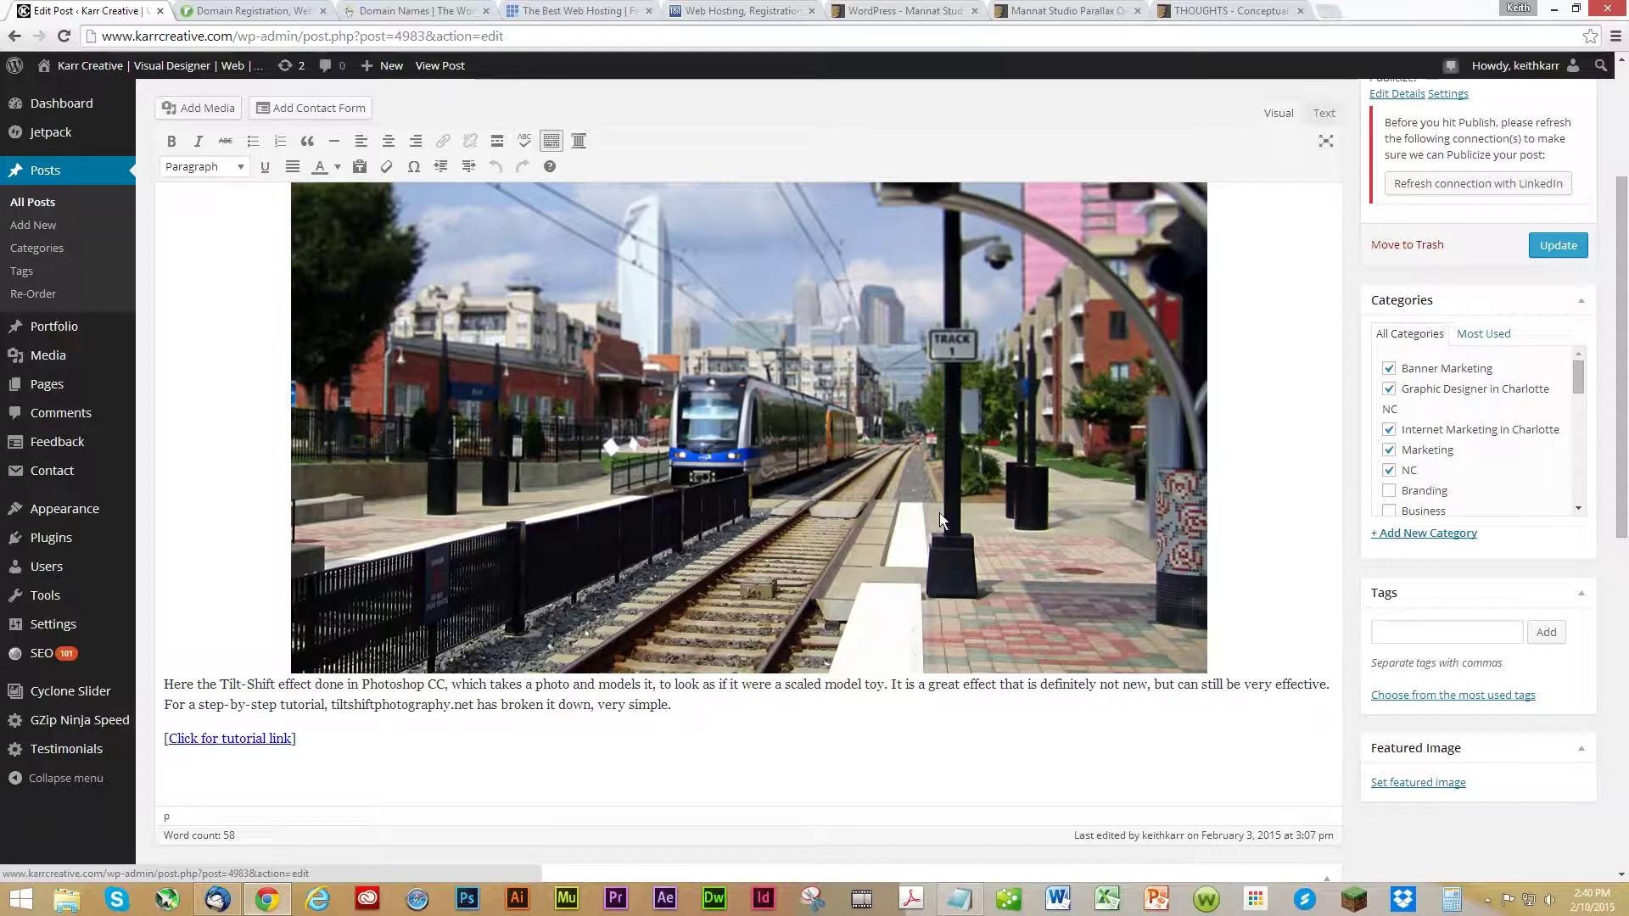
click(1488, 903)
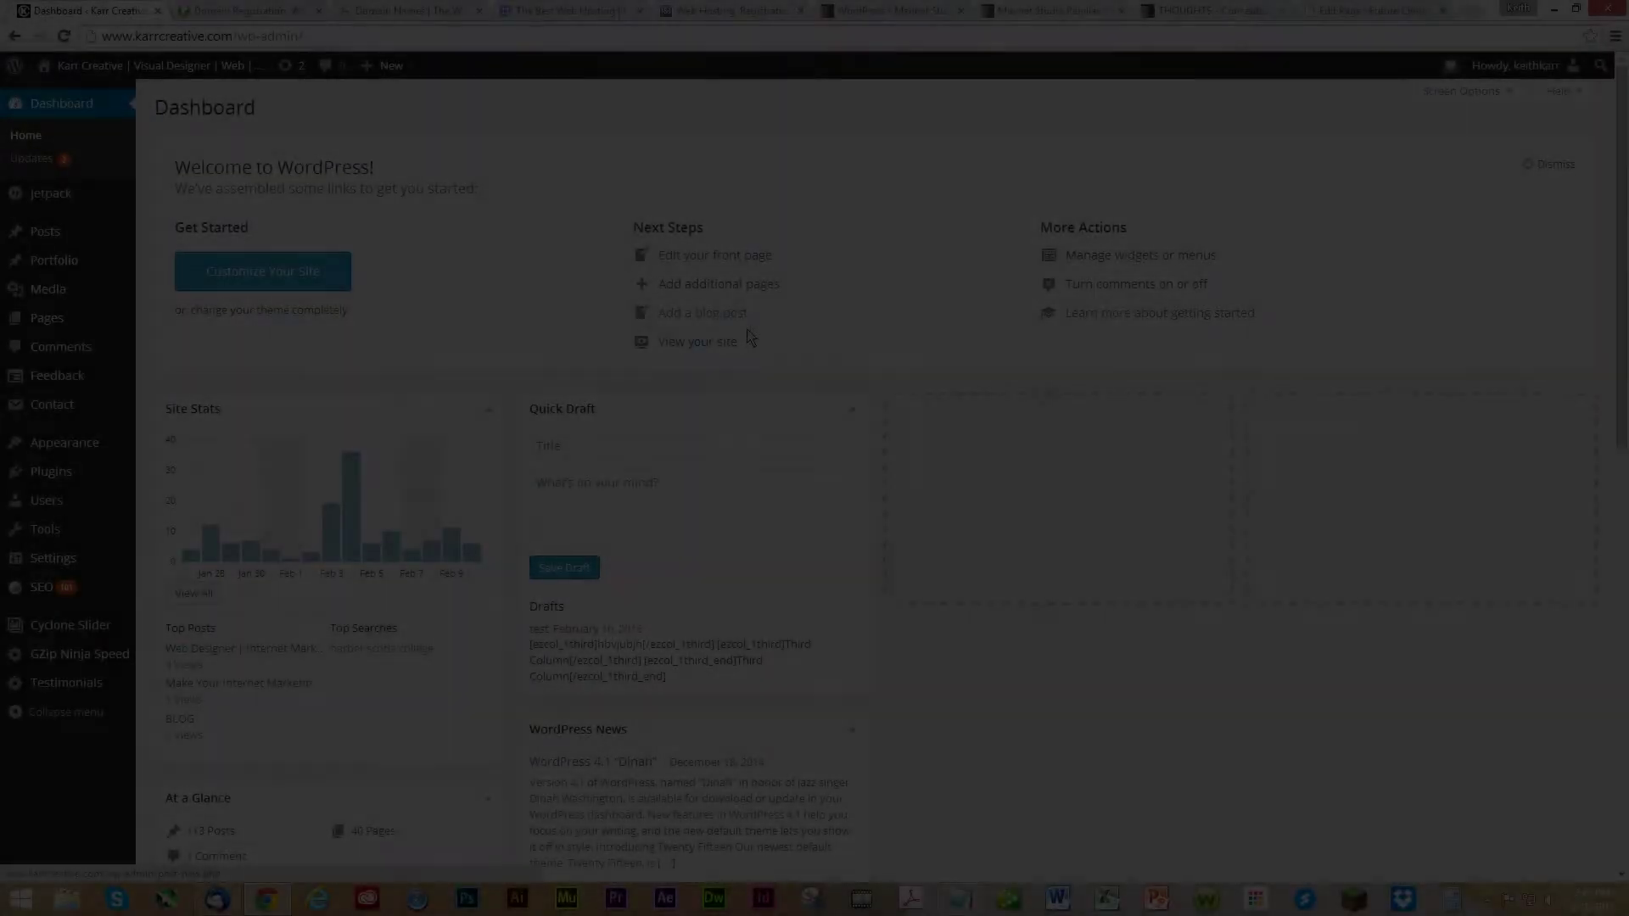
Visit the live site and view its Contact page with the contact form and the site's navigation.
mouse_move(79, 65)
click(69, 95)
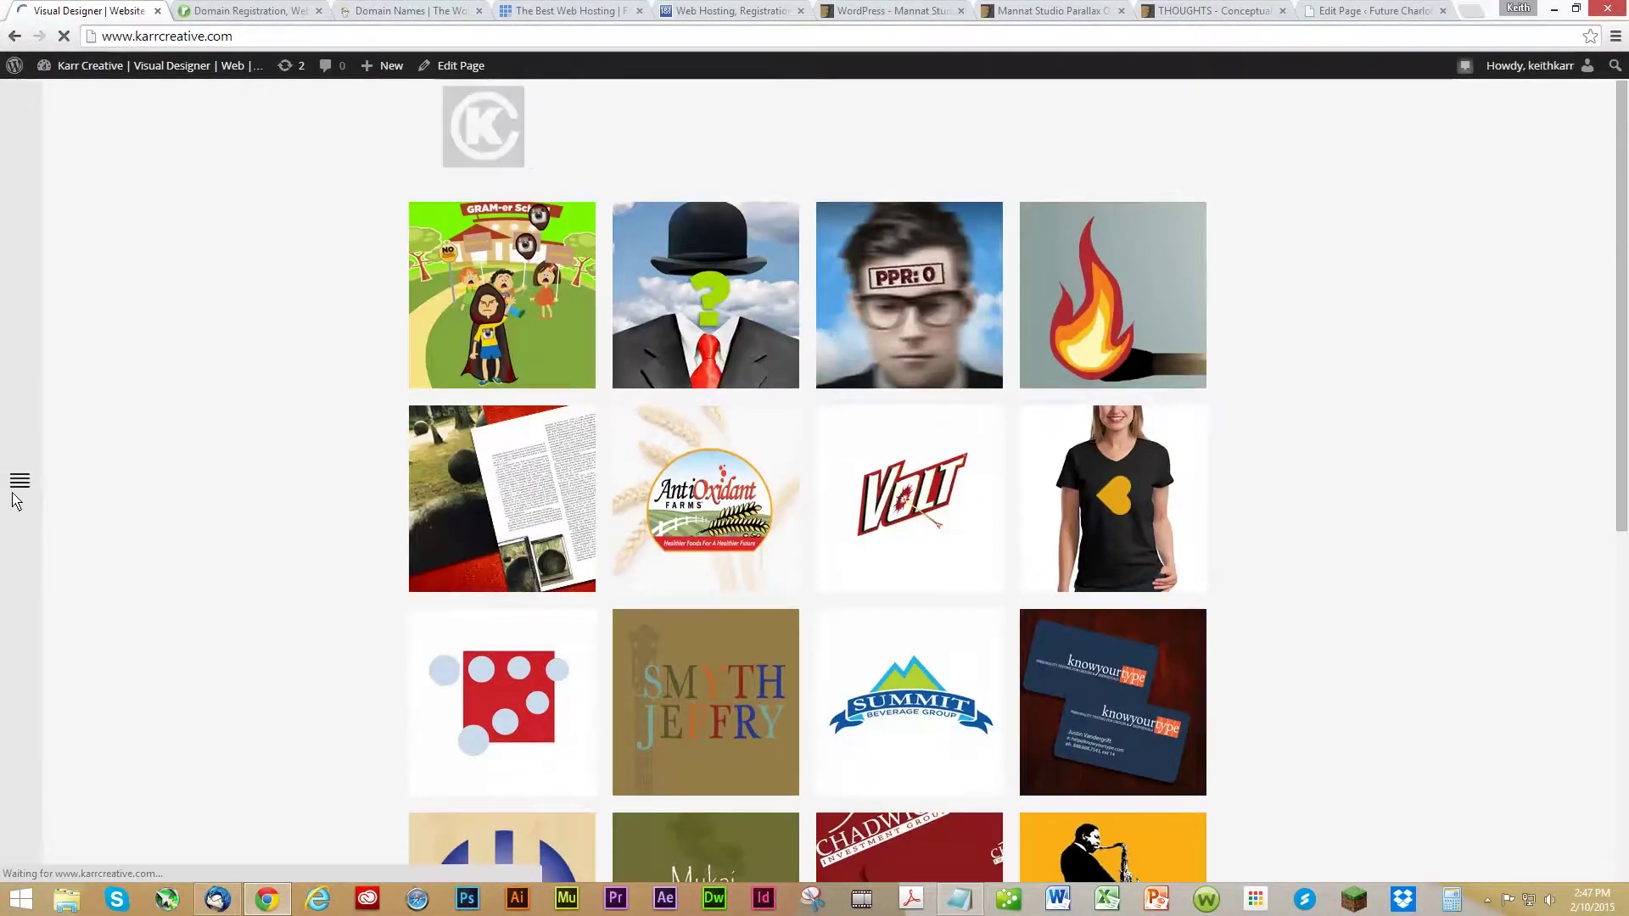
click(15, 487)
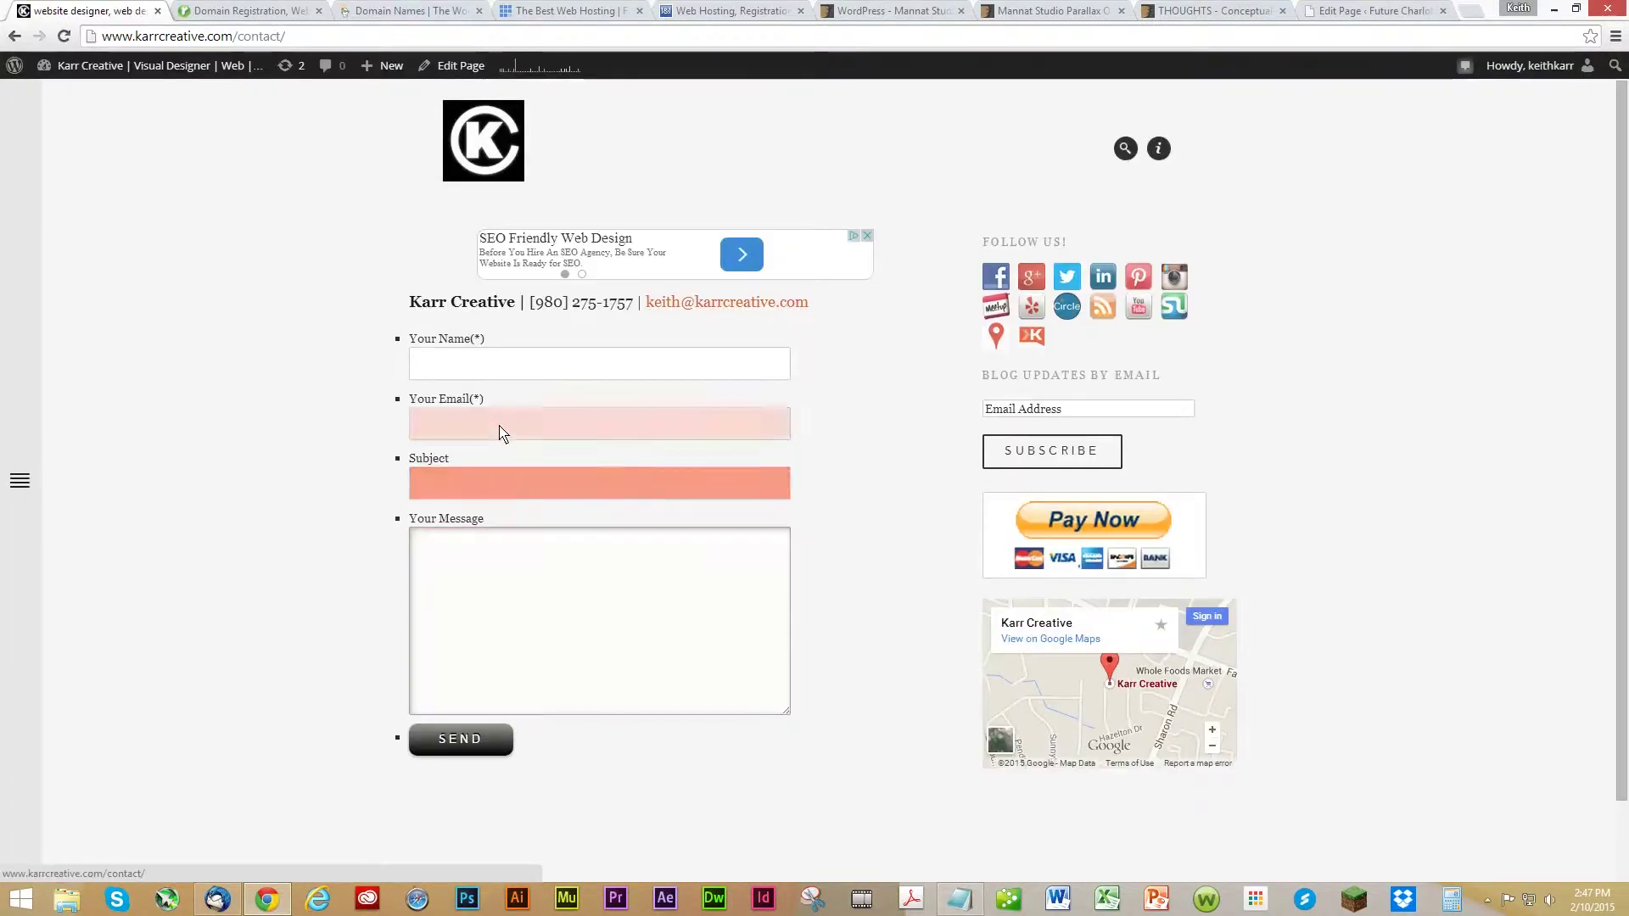
click(19, 481)
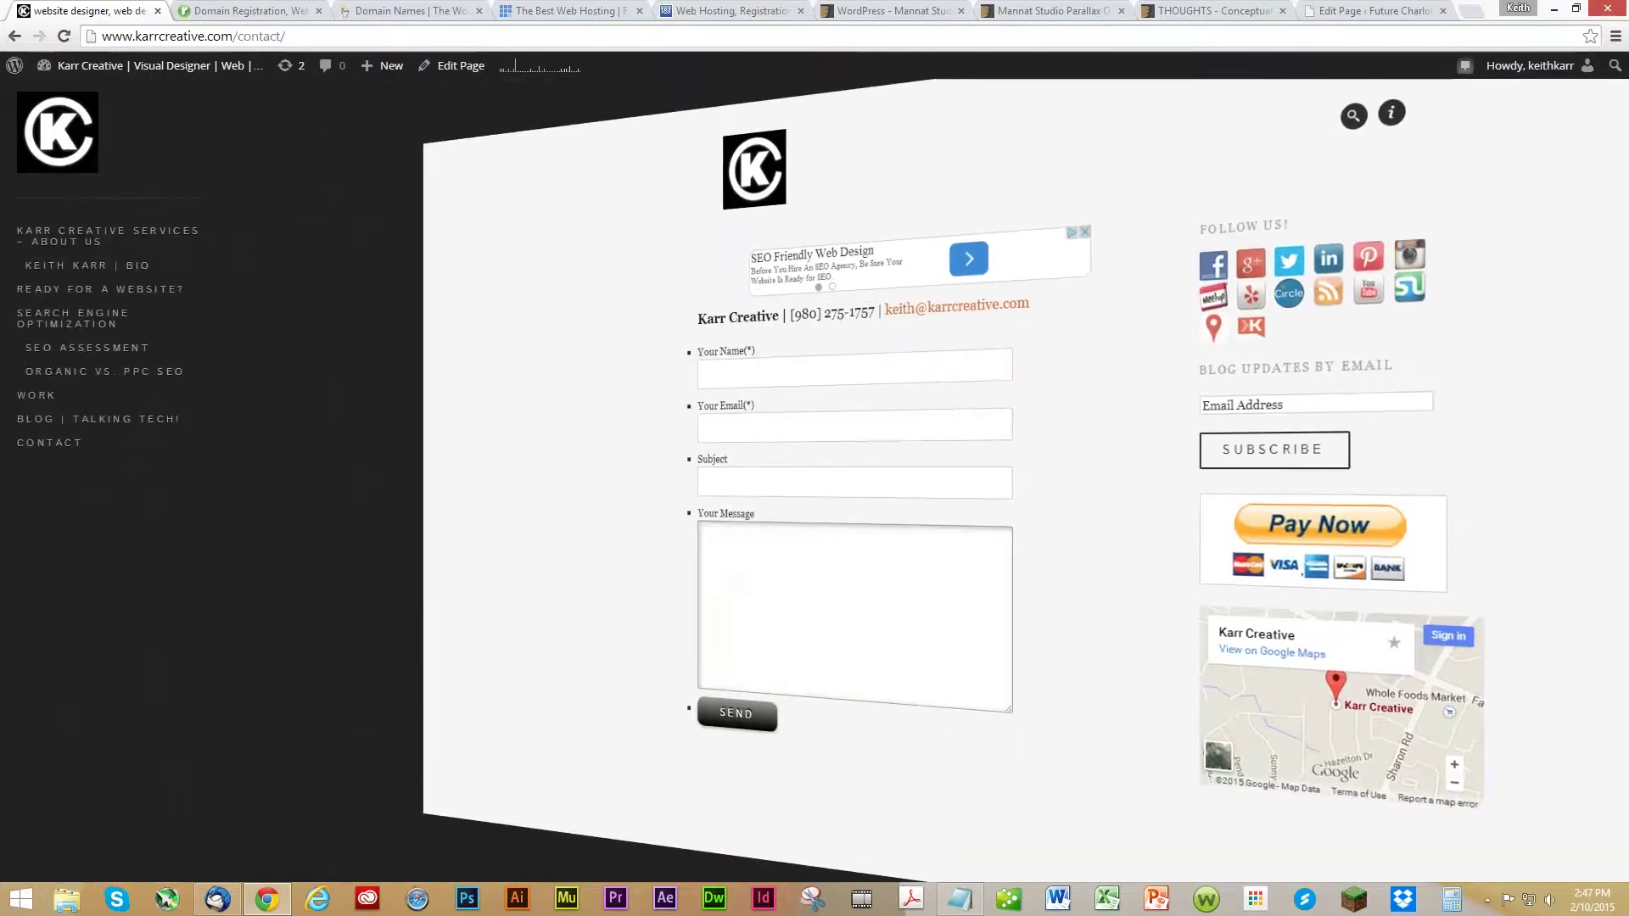
Return to the dashboard and open "Contact form 1" for editing through the Contact Form 7 plugin's settings.
mouse_move(161, 68)
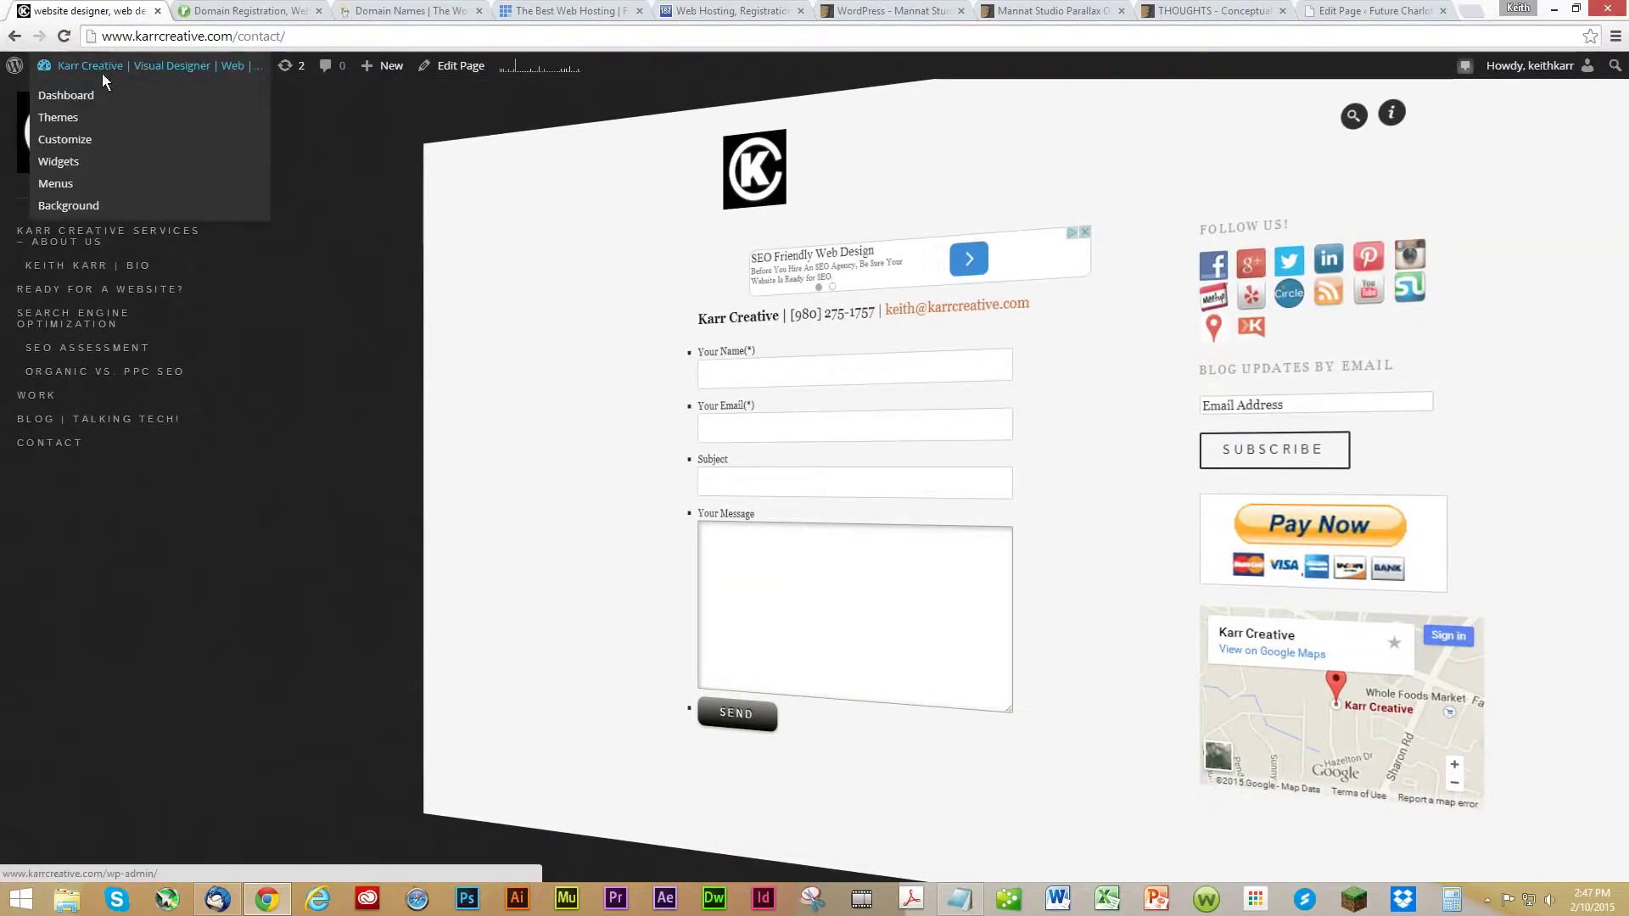
click(85, 97)
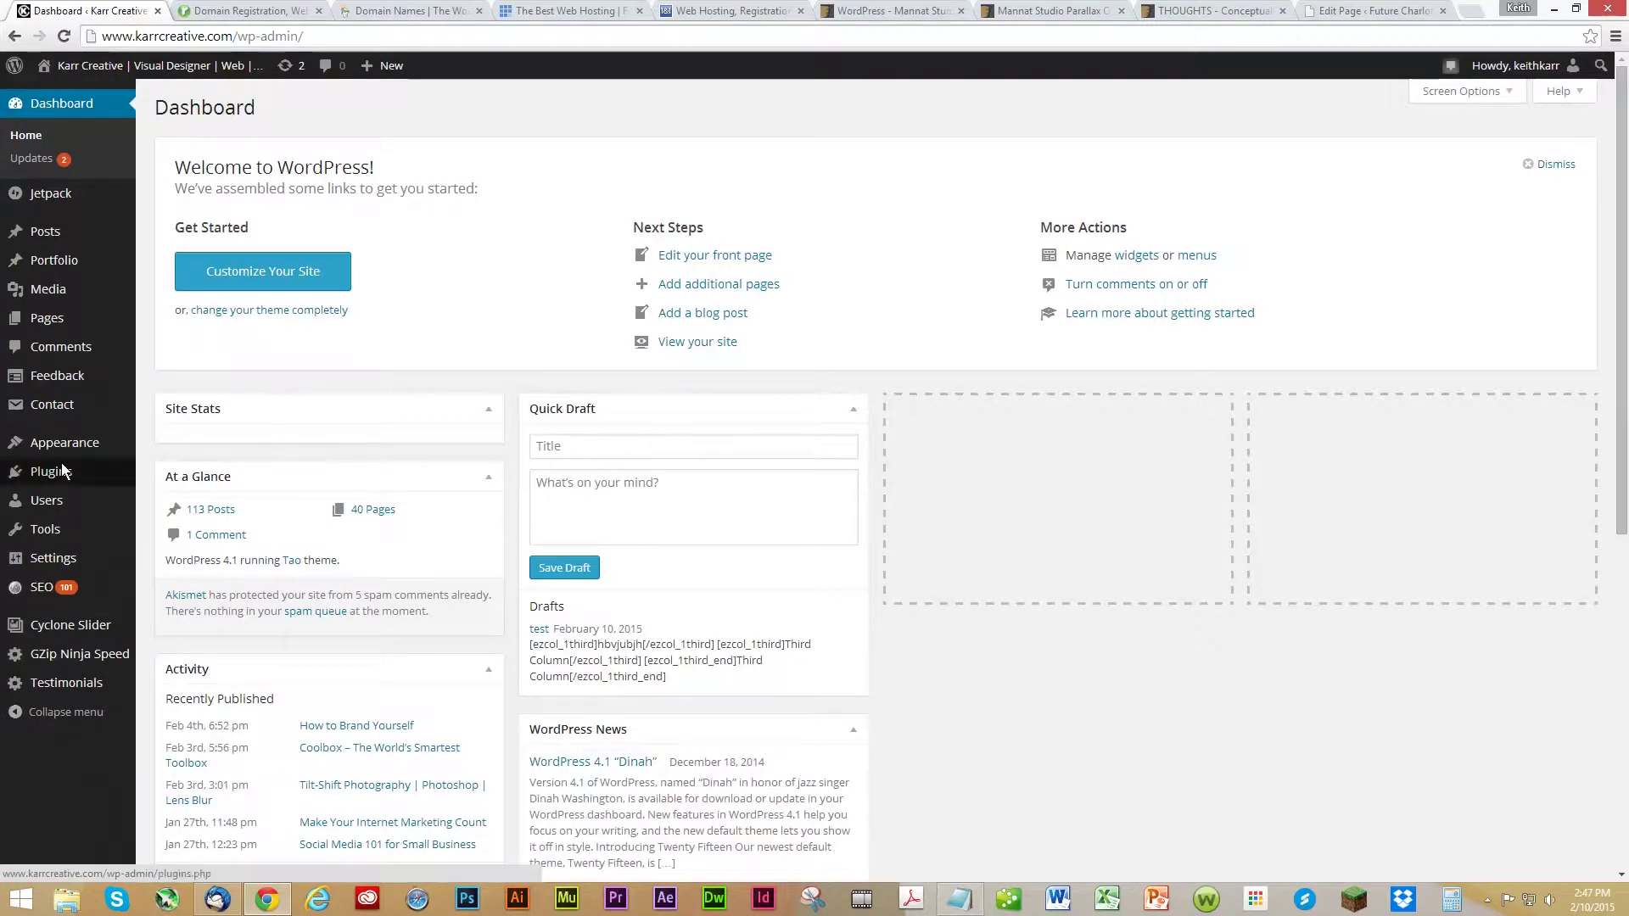
mouse_move(70, 441)
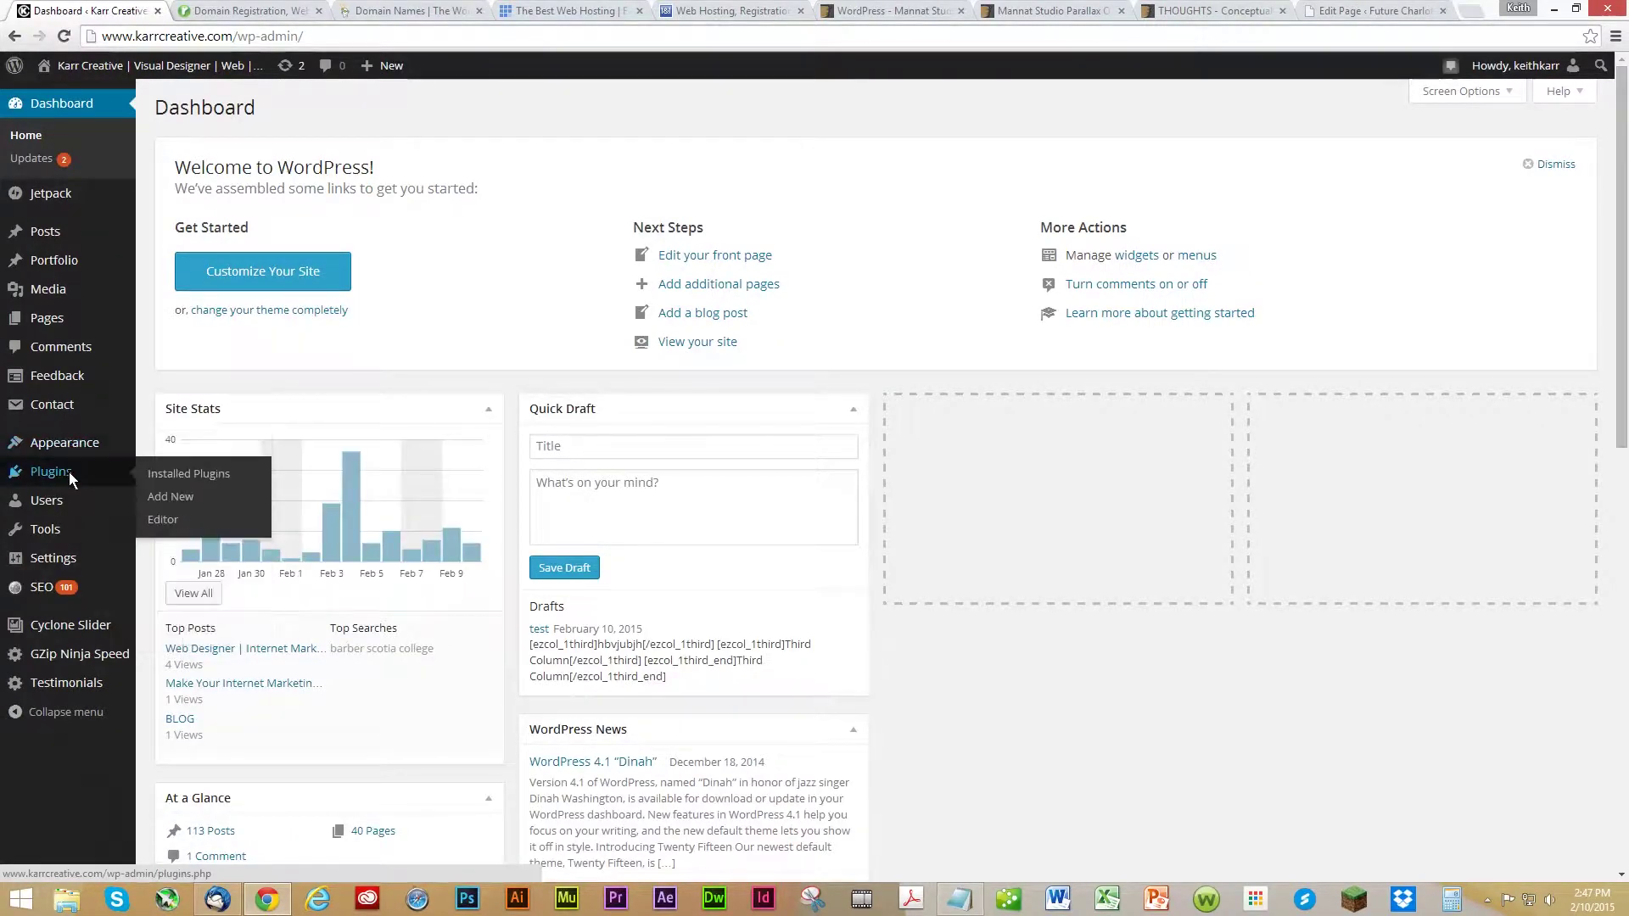
click(68, 472)
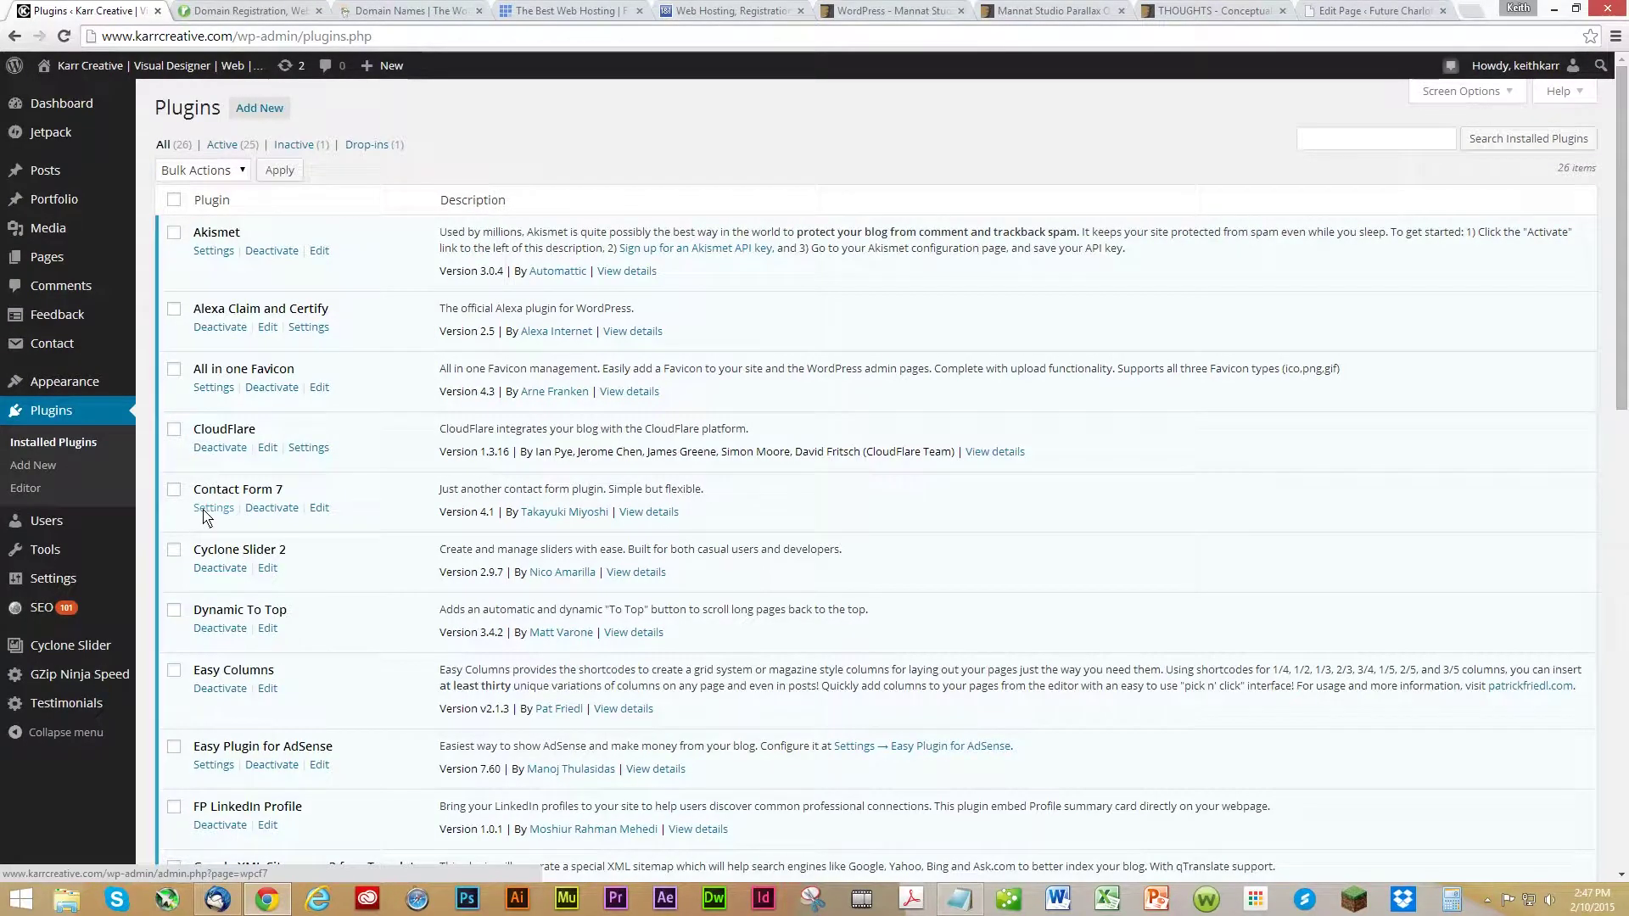
click(212, 508)
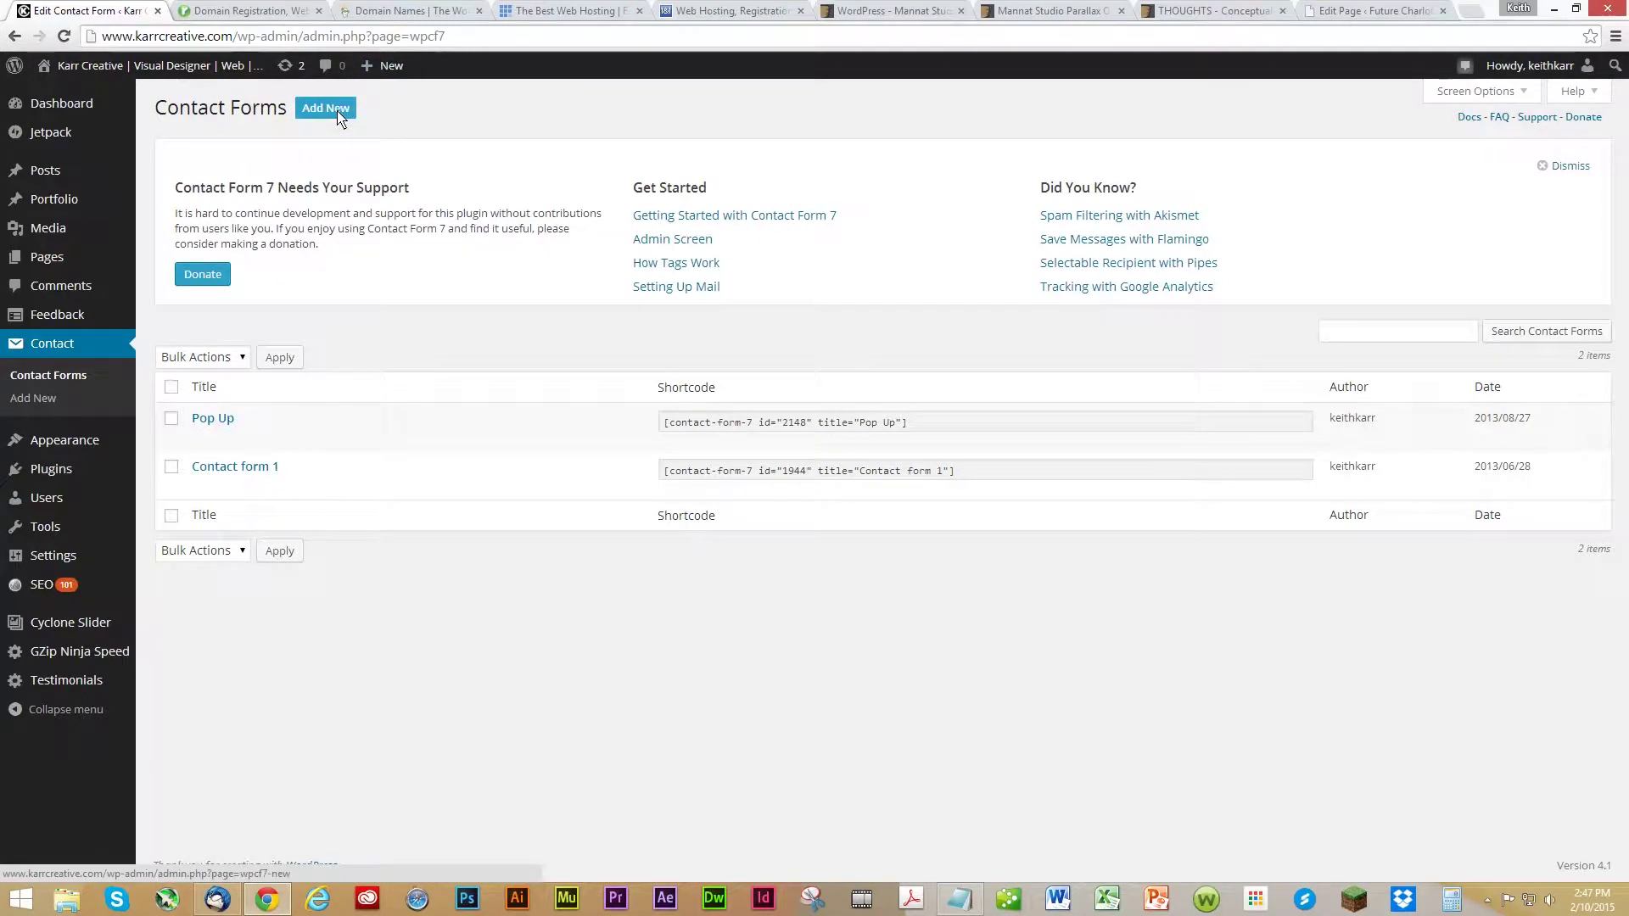
click(201, 484)
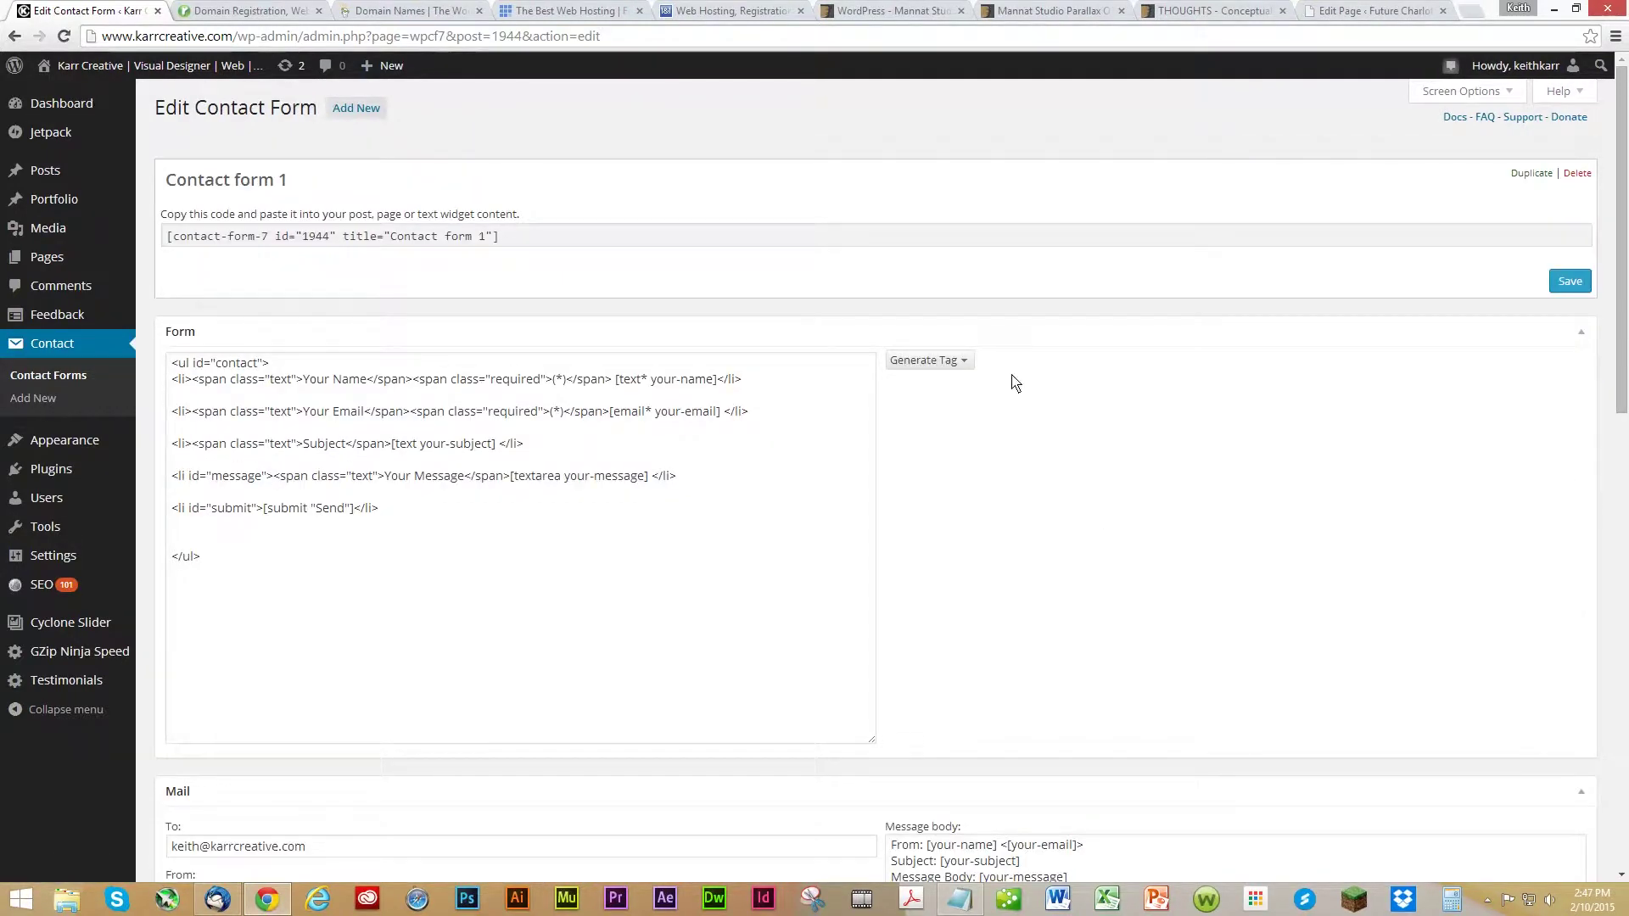
Generate a new text field tag for the contact form and mark the field as required.
click(954, 363)
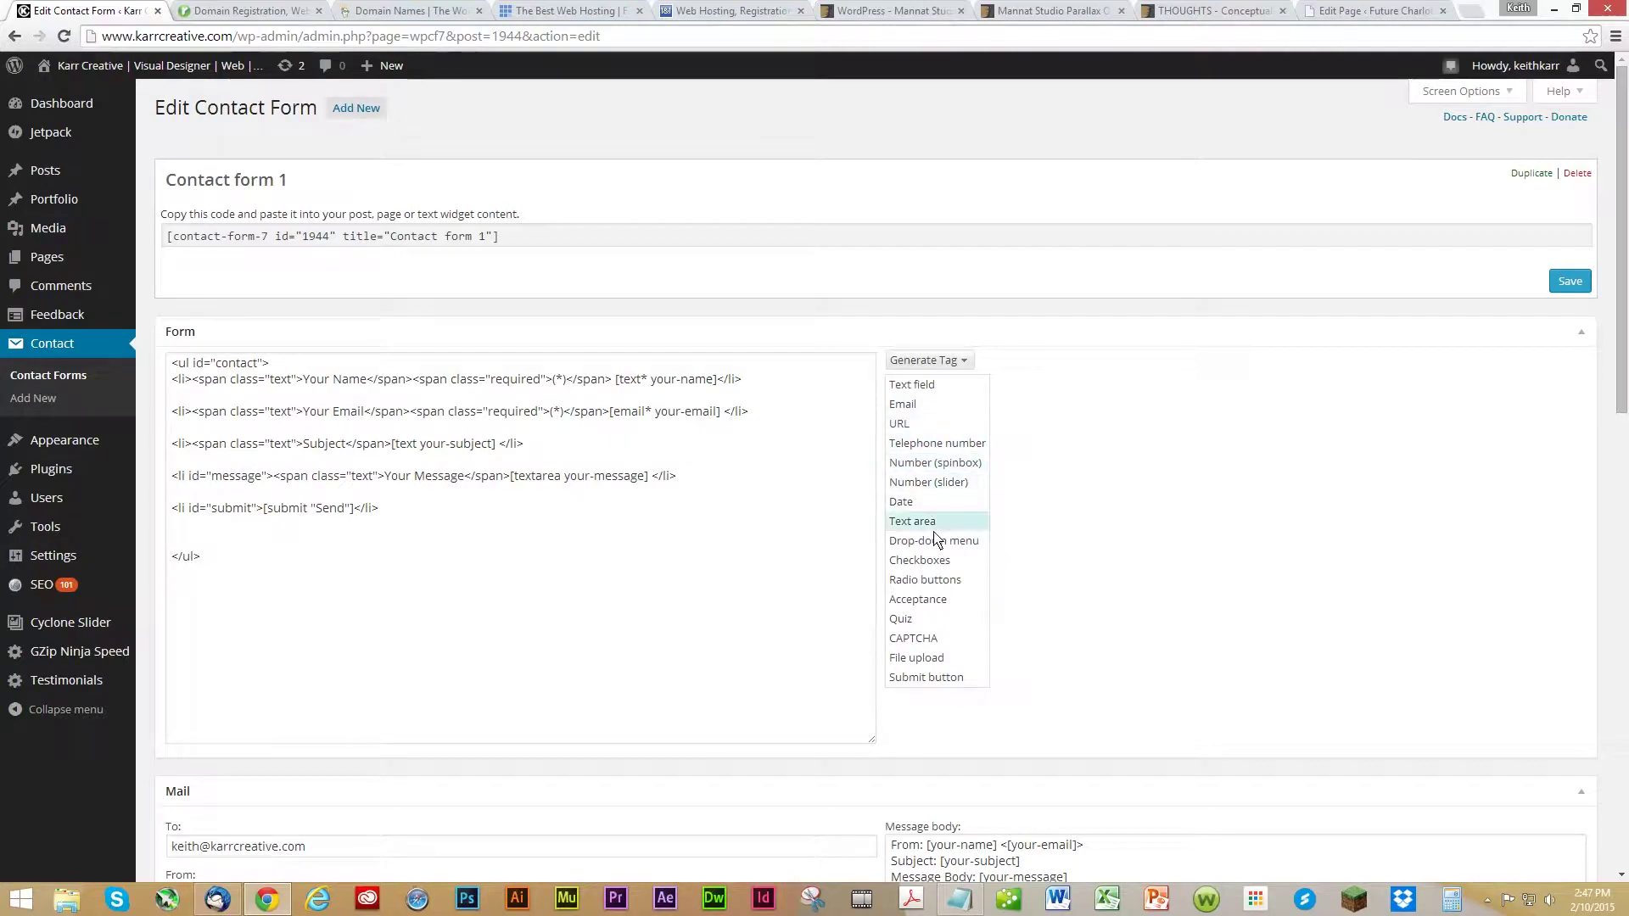
scroll(1098, 563, down, 3)
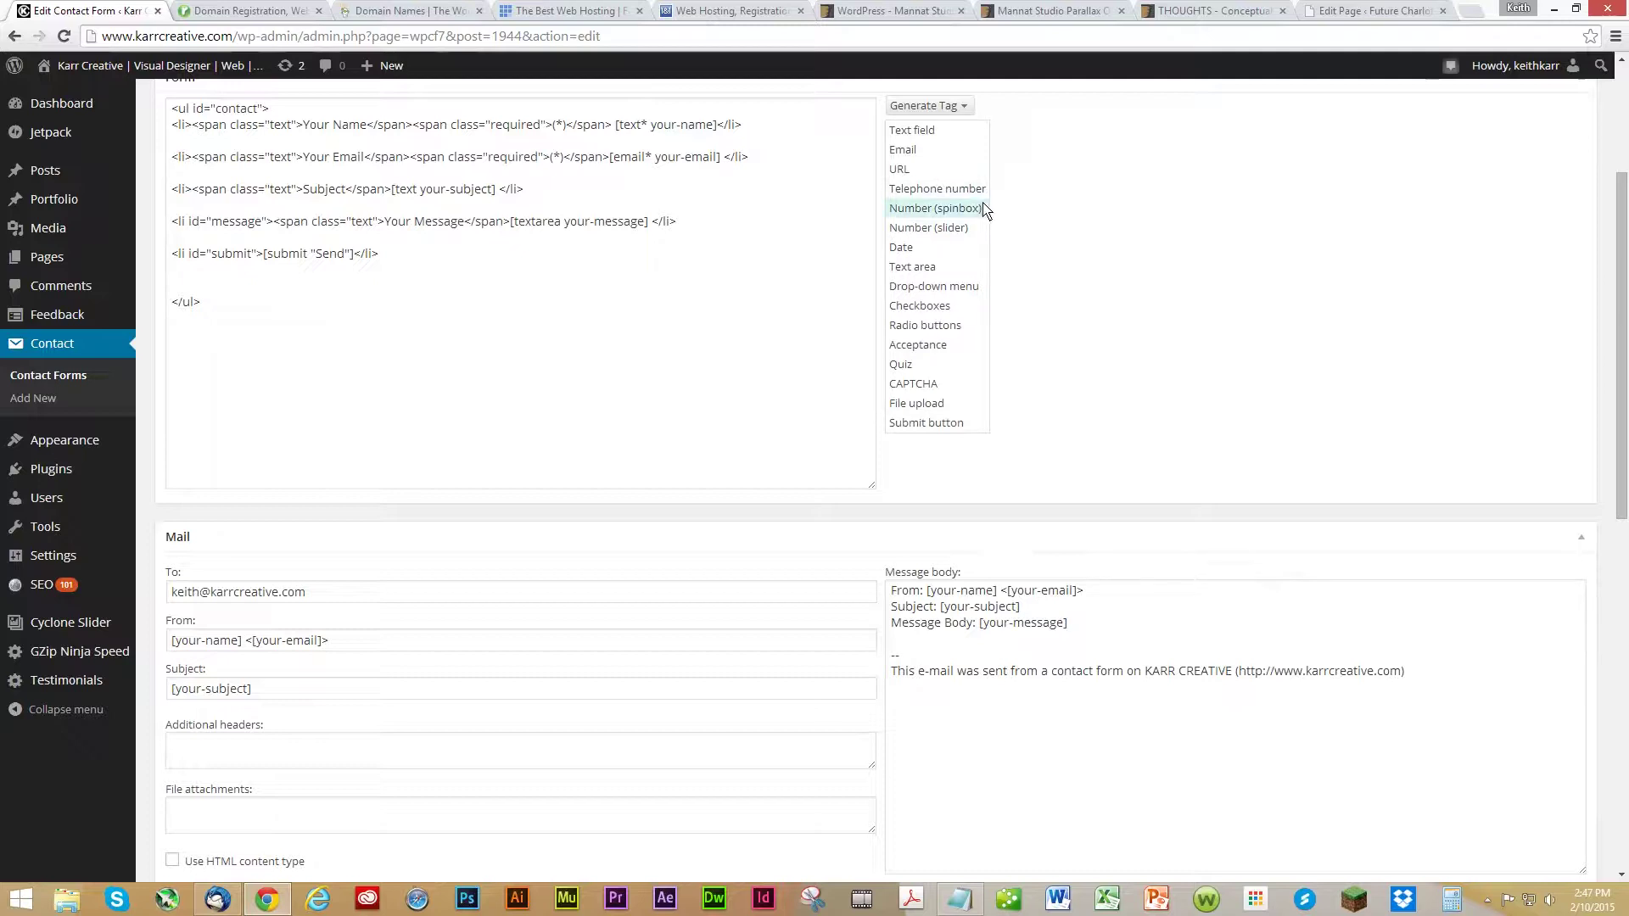
click(923, 133)
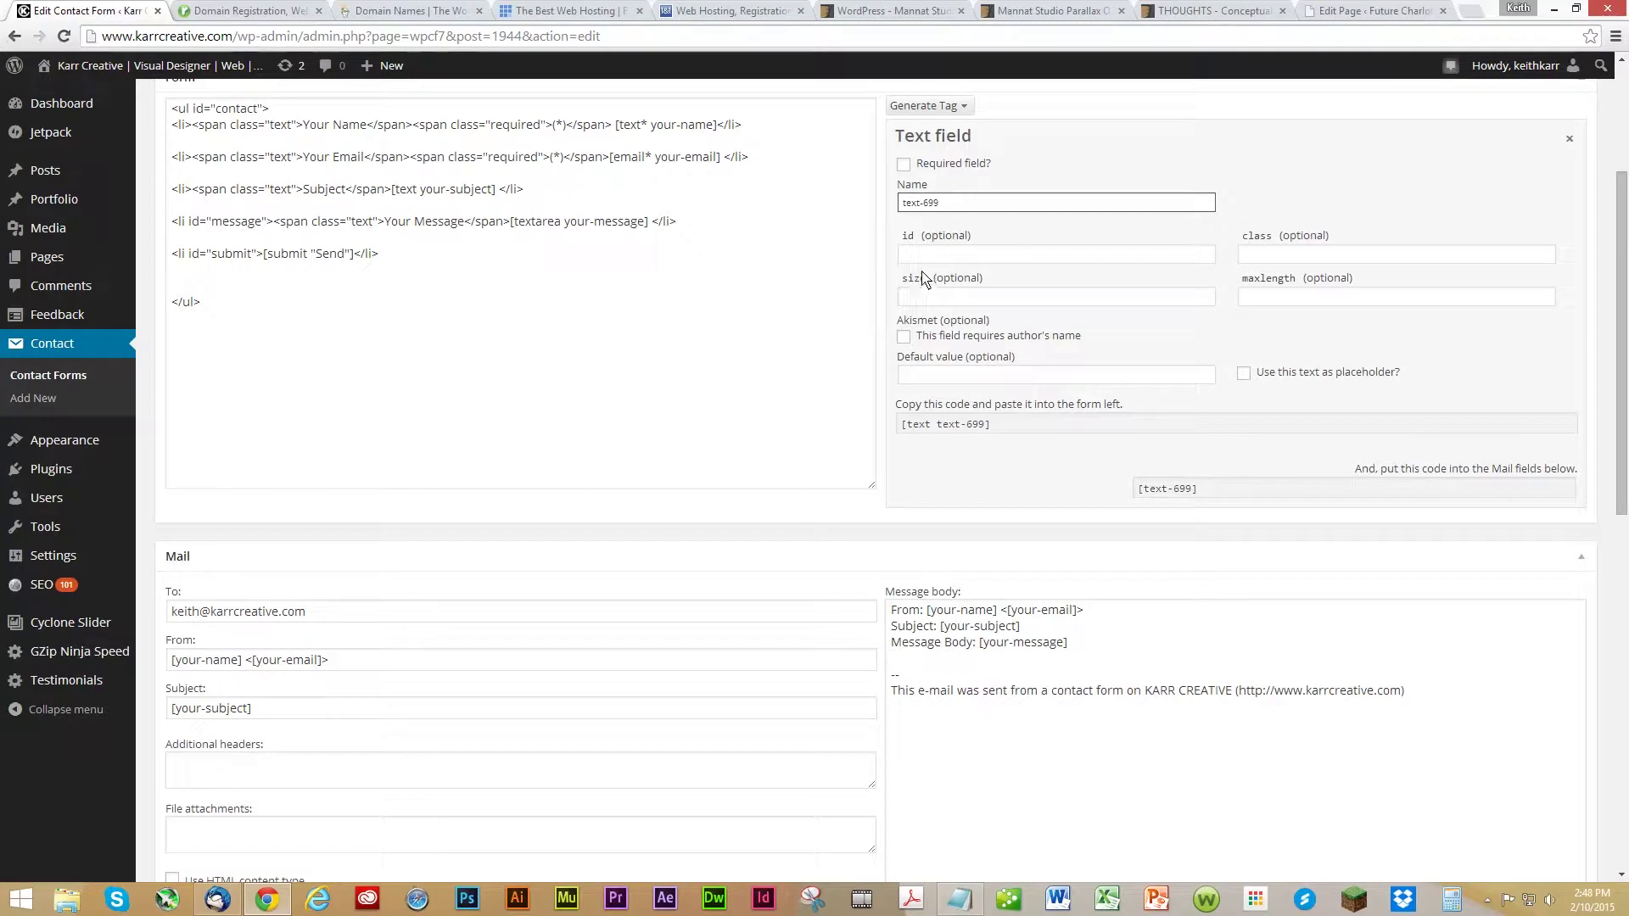
click(904, 165)
click(924, 295)
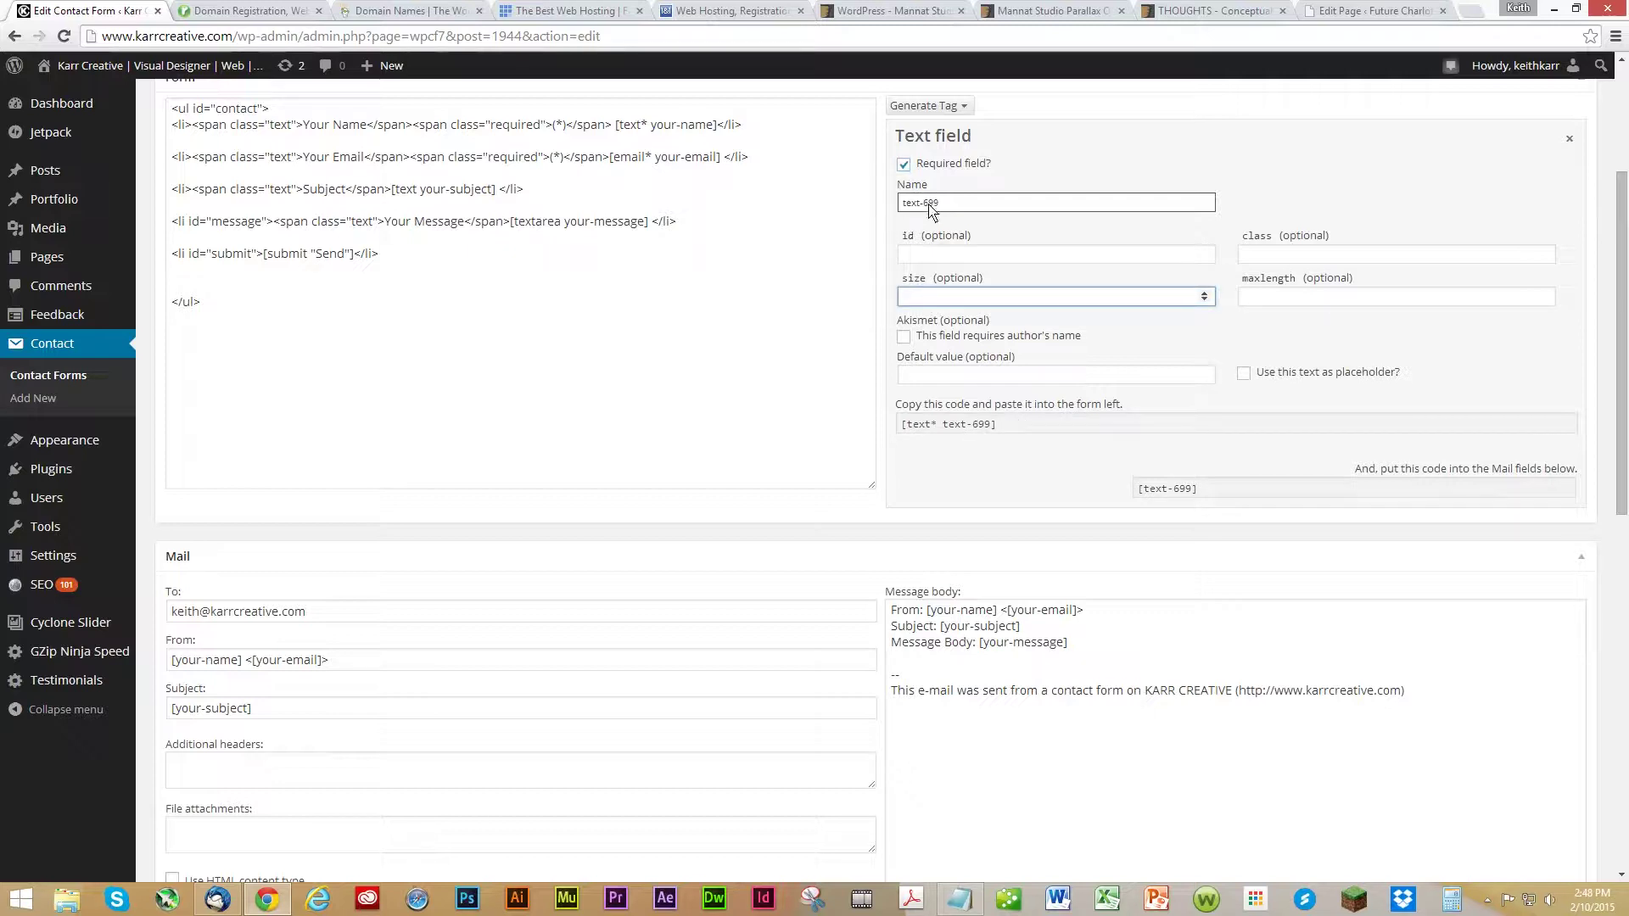
Add the tag [text* text-699] at the end of the form code and [text-699] with the label "uhygugf:" to the mail message body.
click(988, 424)
drag(989, 425, 399, 339)
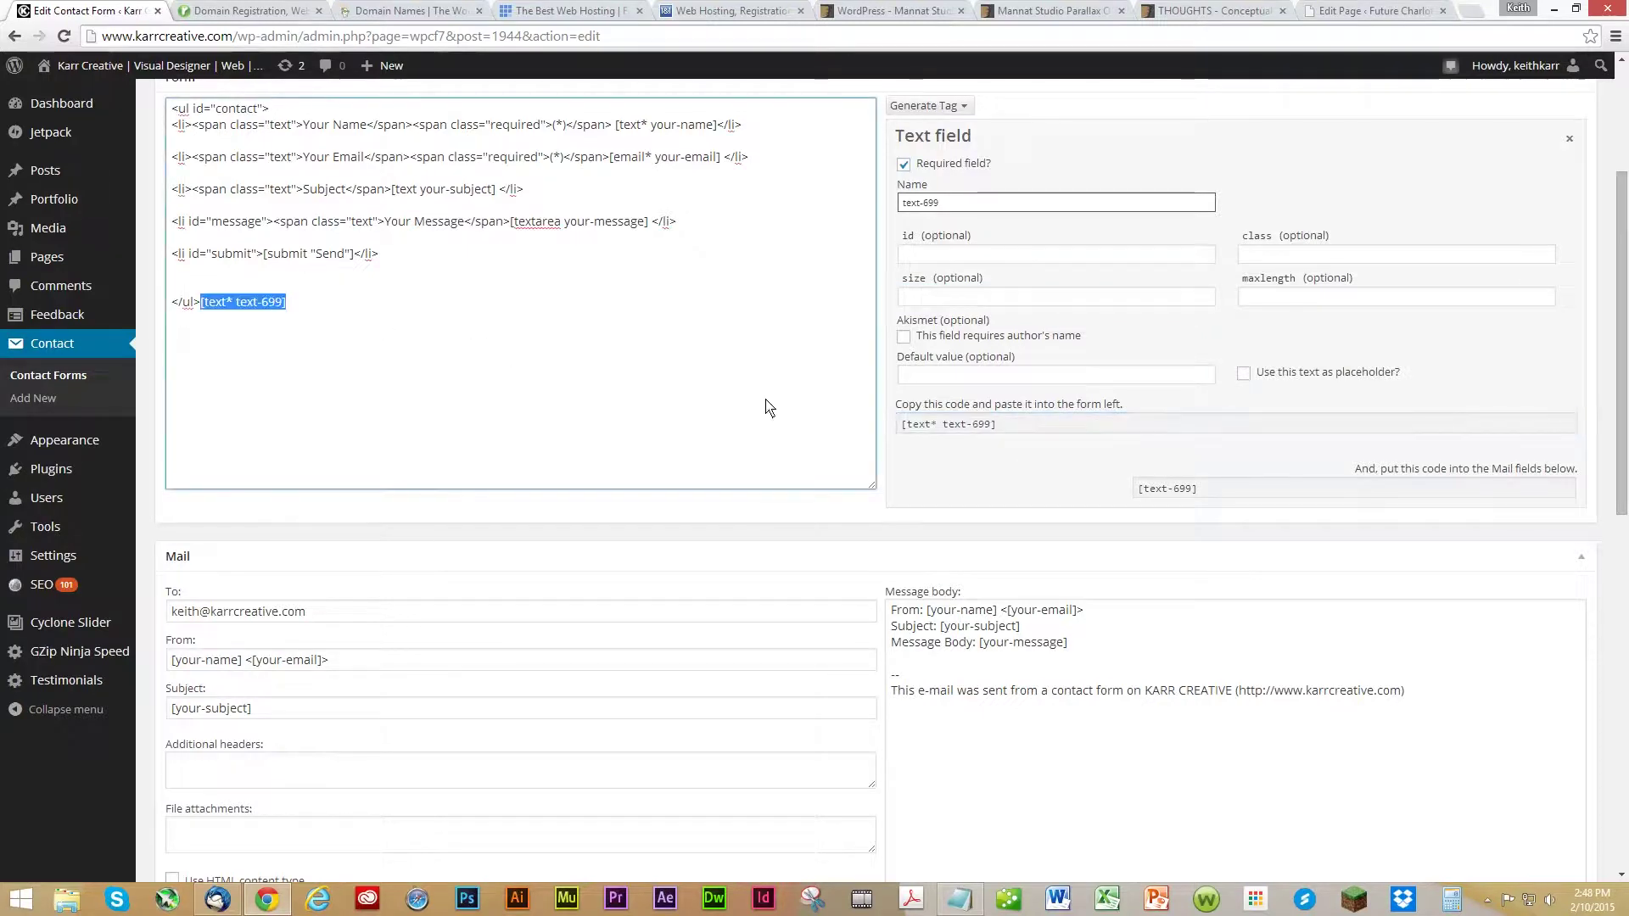
click(1164, 490)
drag(1163, 489, 942, 664)
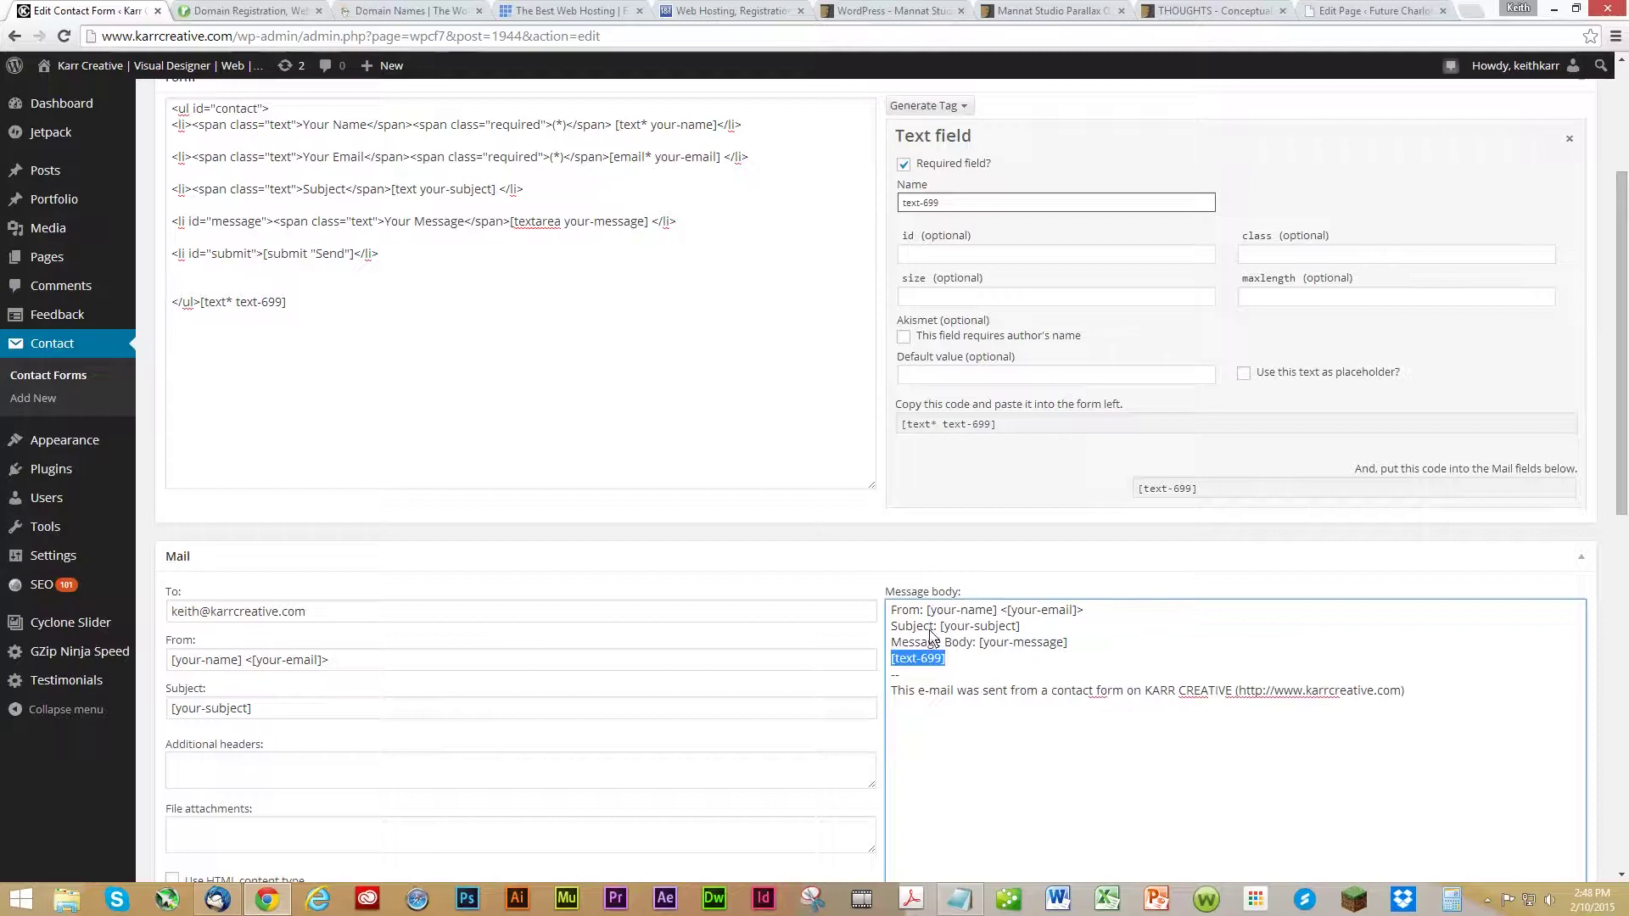
click(893, 667)
text(uhygugf:)
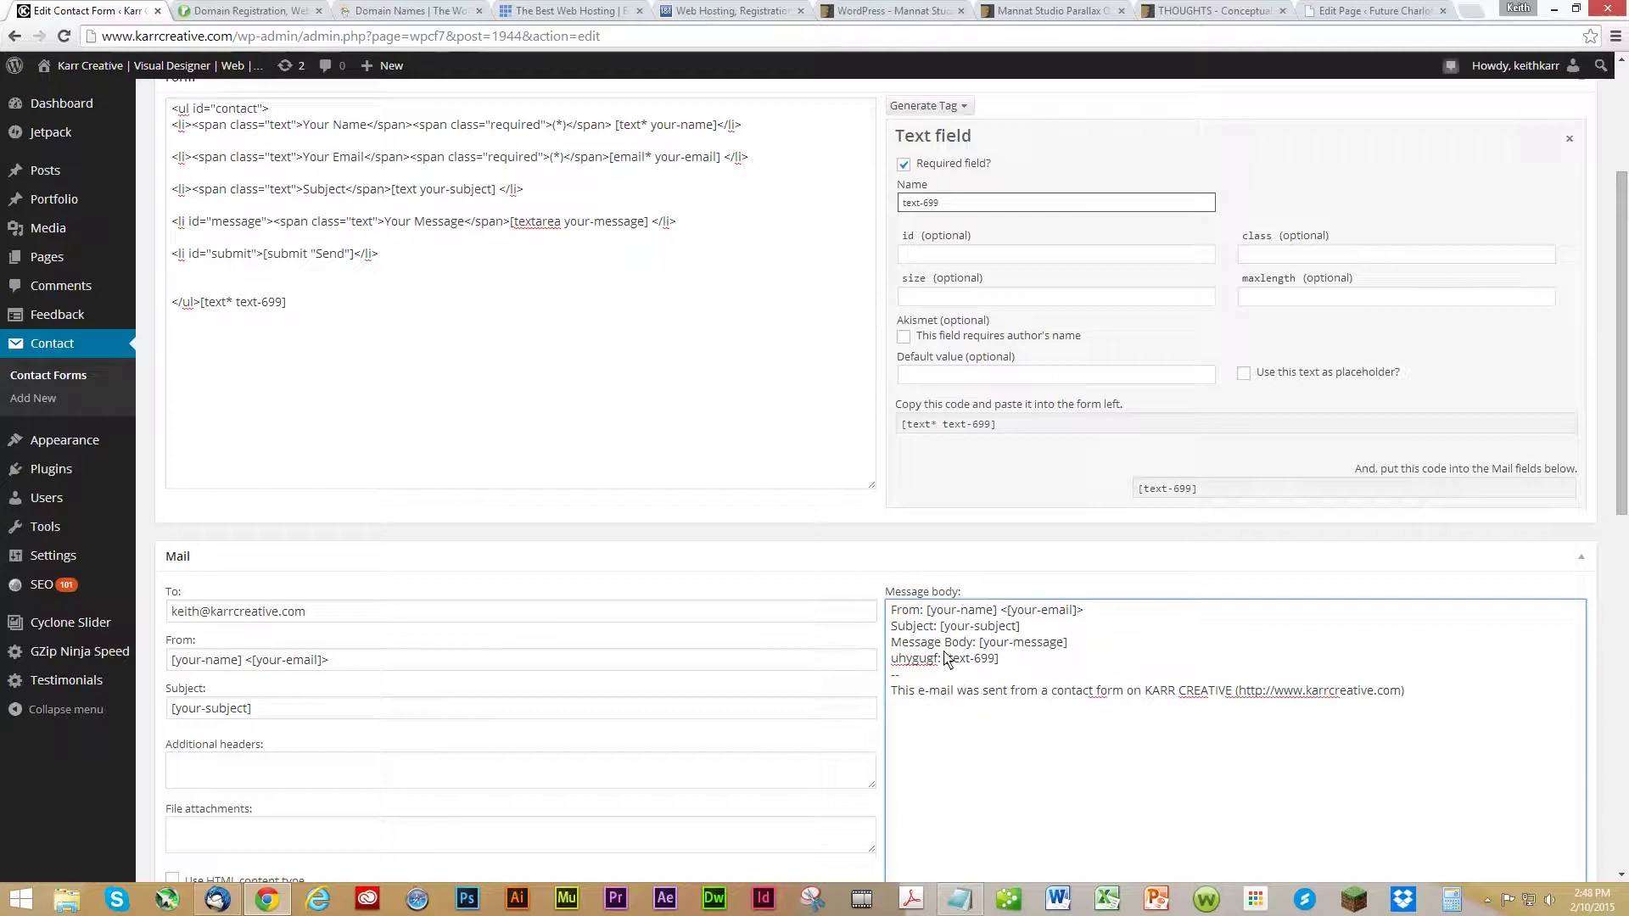
Select the contact form's embed shortcode and look at the page and widget options where it can be pasted.
scroll(254, 434, up, 3)
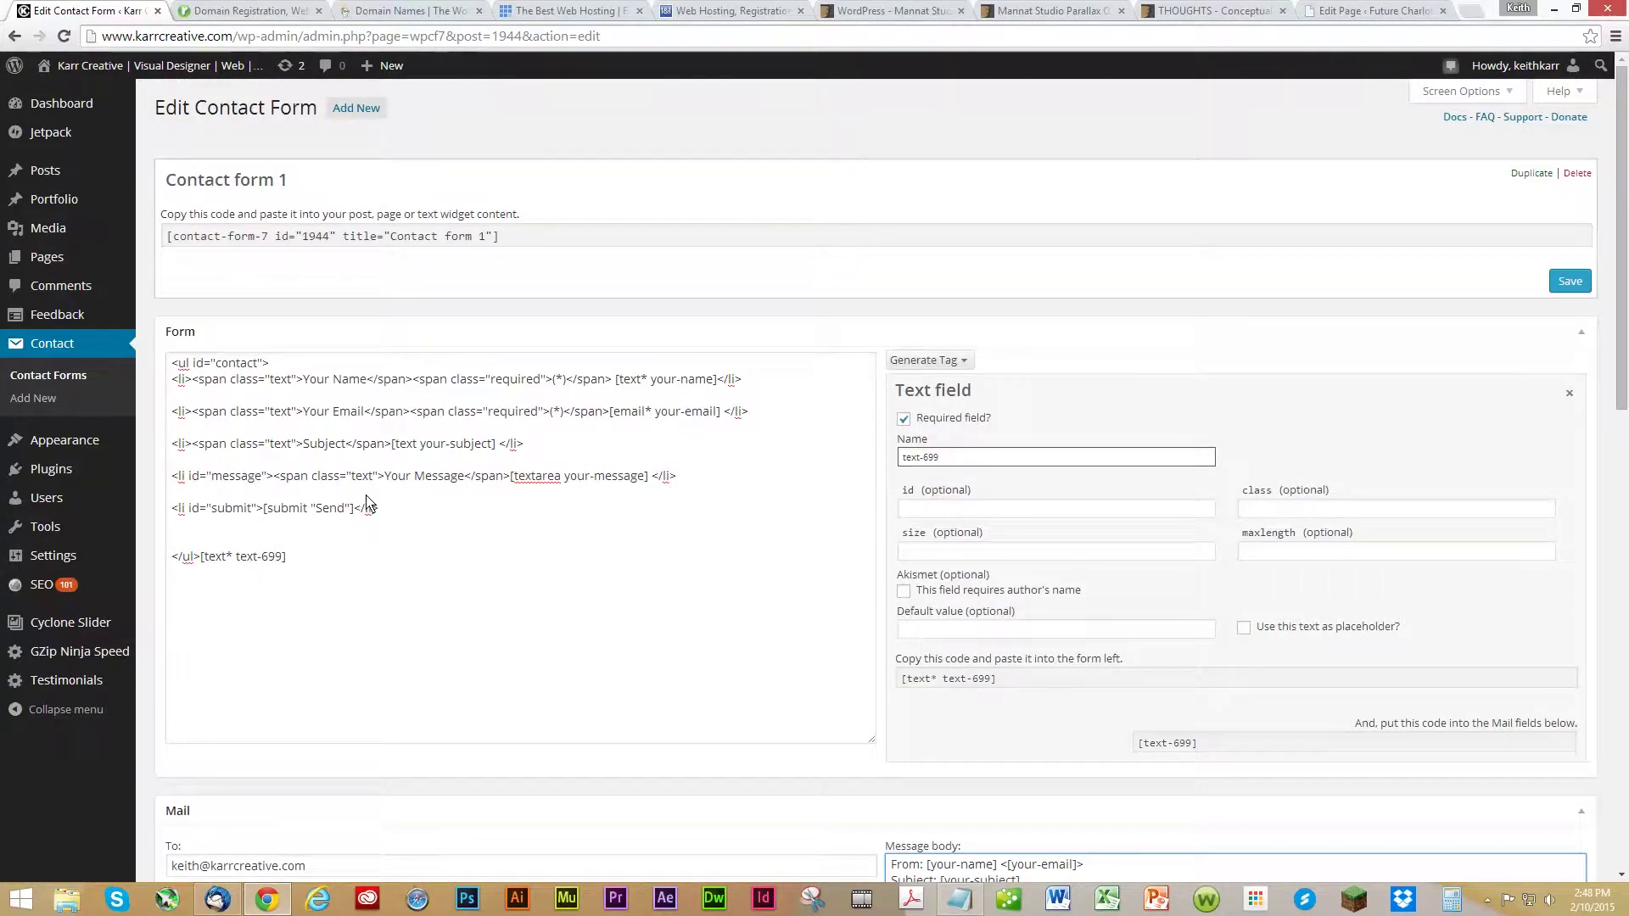
click(501, 240)
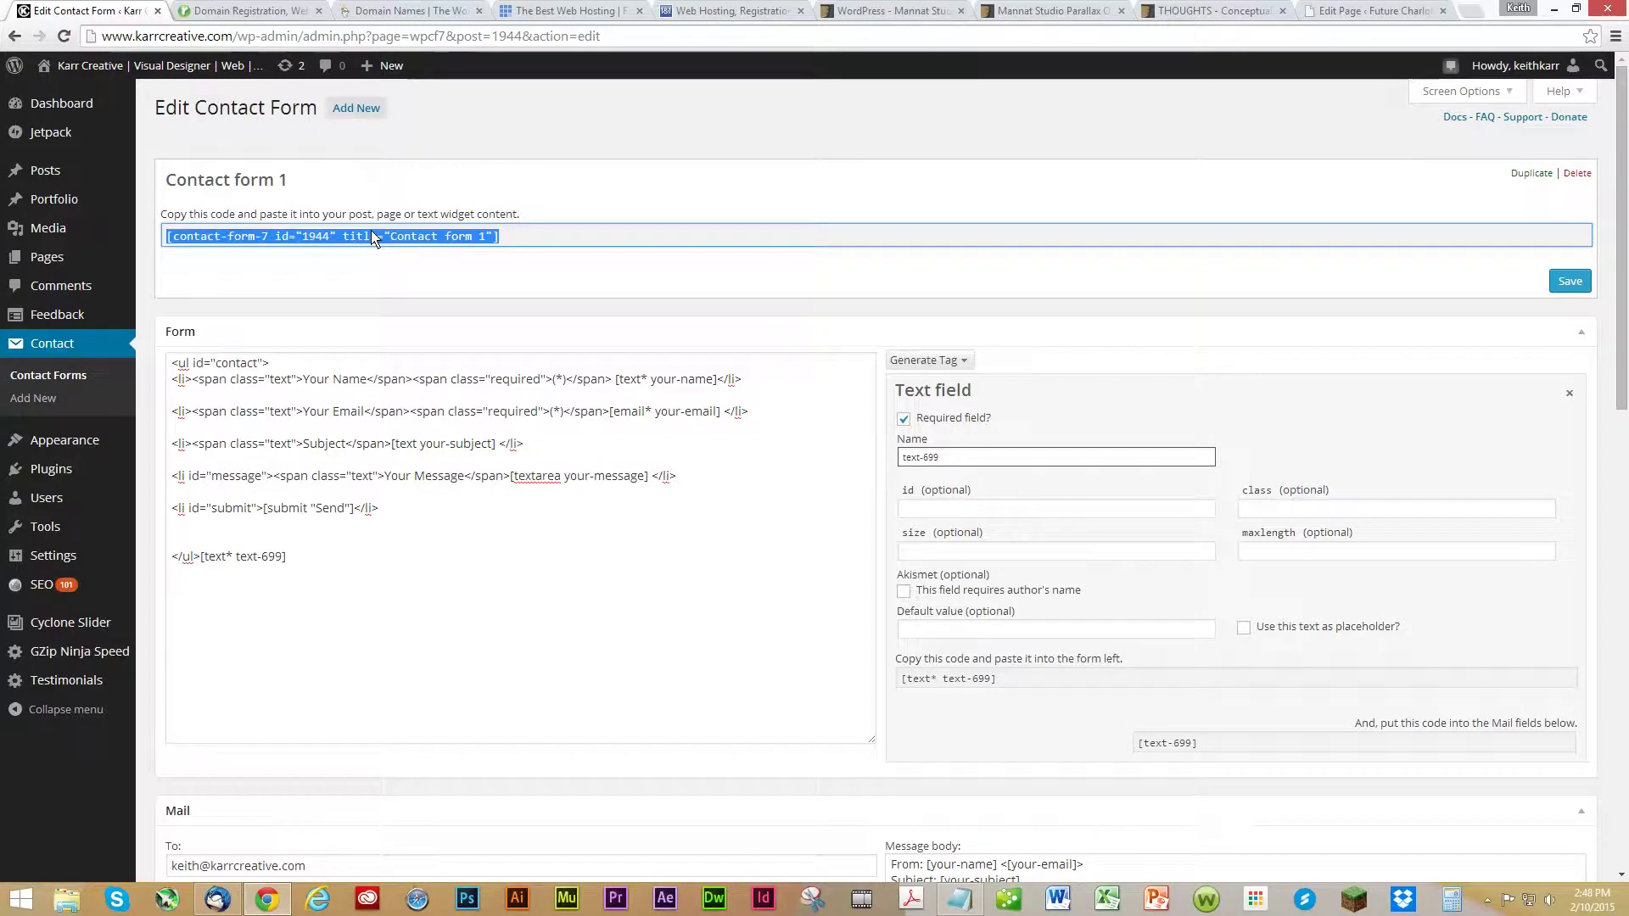
scroll(459, 509, down, 3)
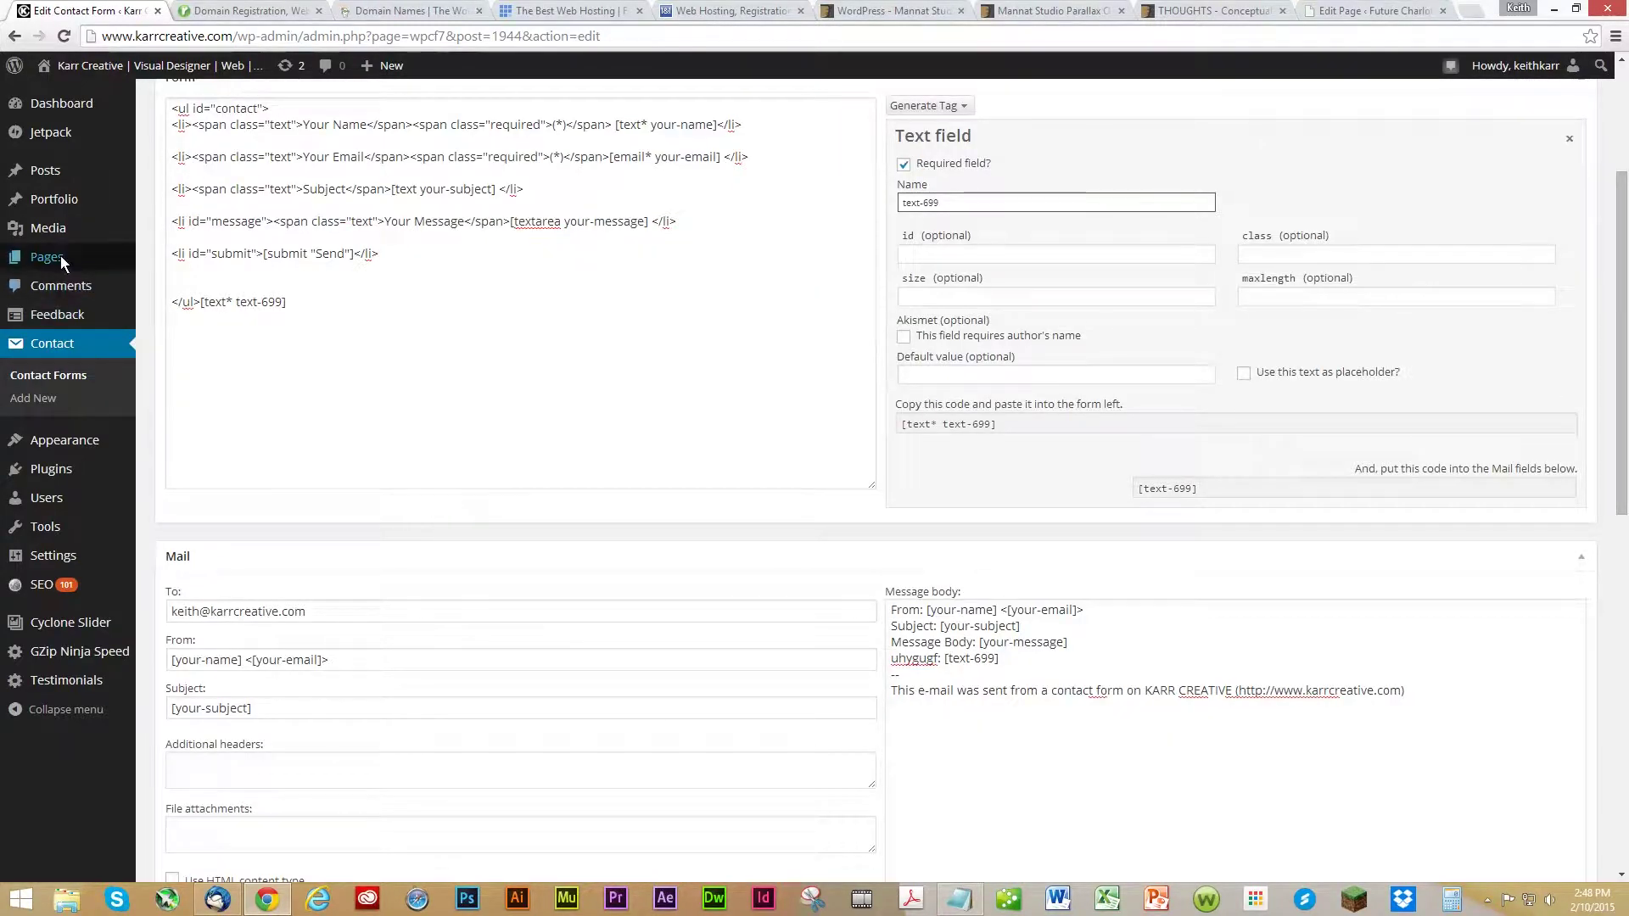
mouse_move(61, 258)
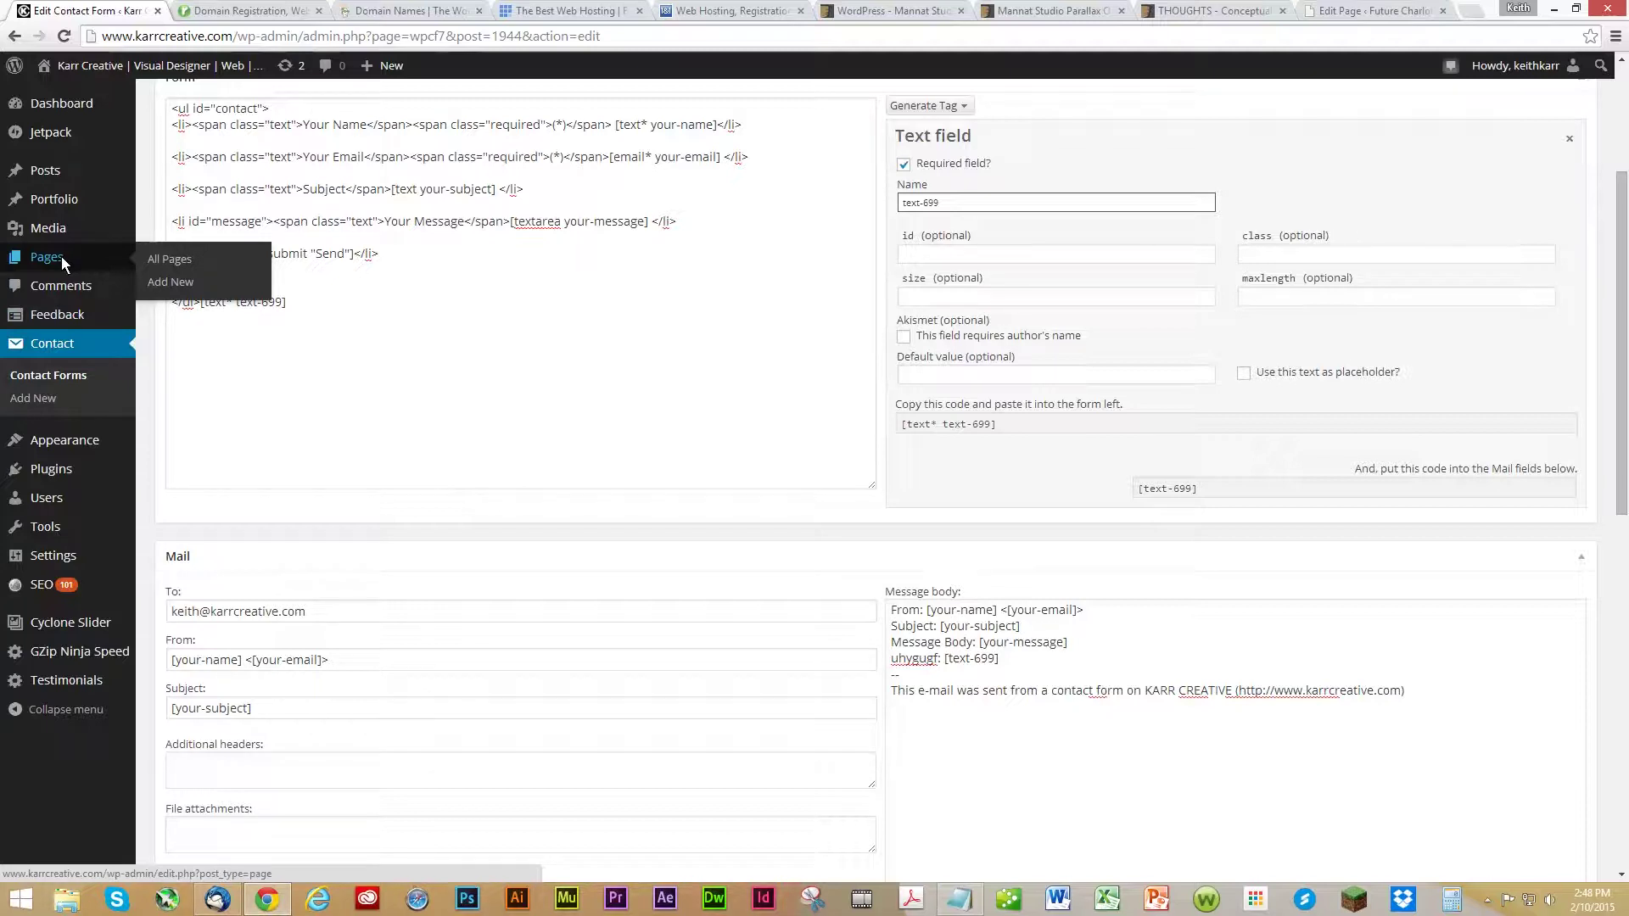
mouse_move(75, 449)
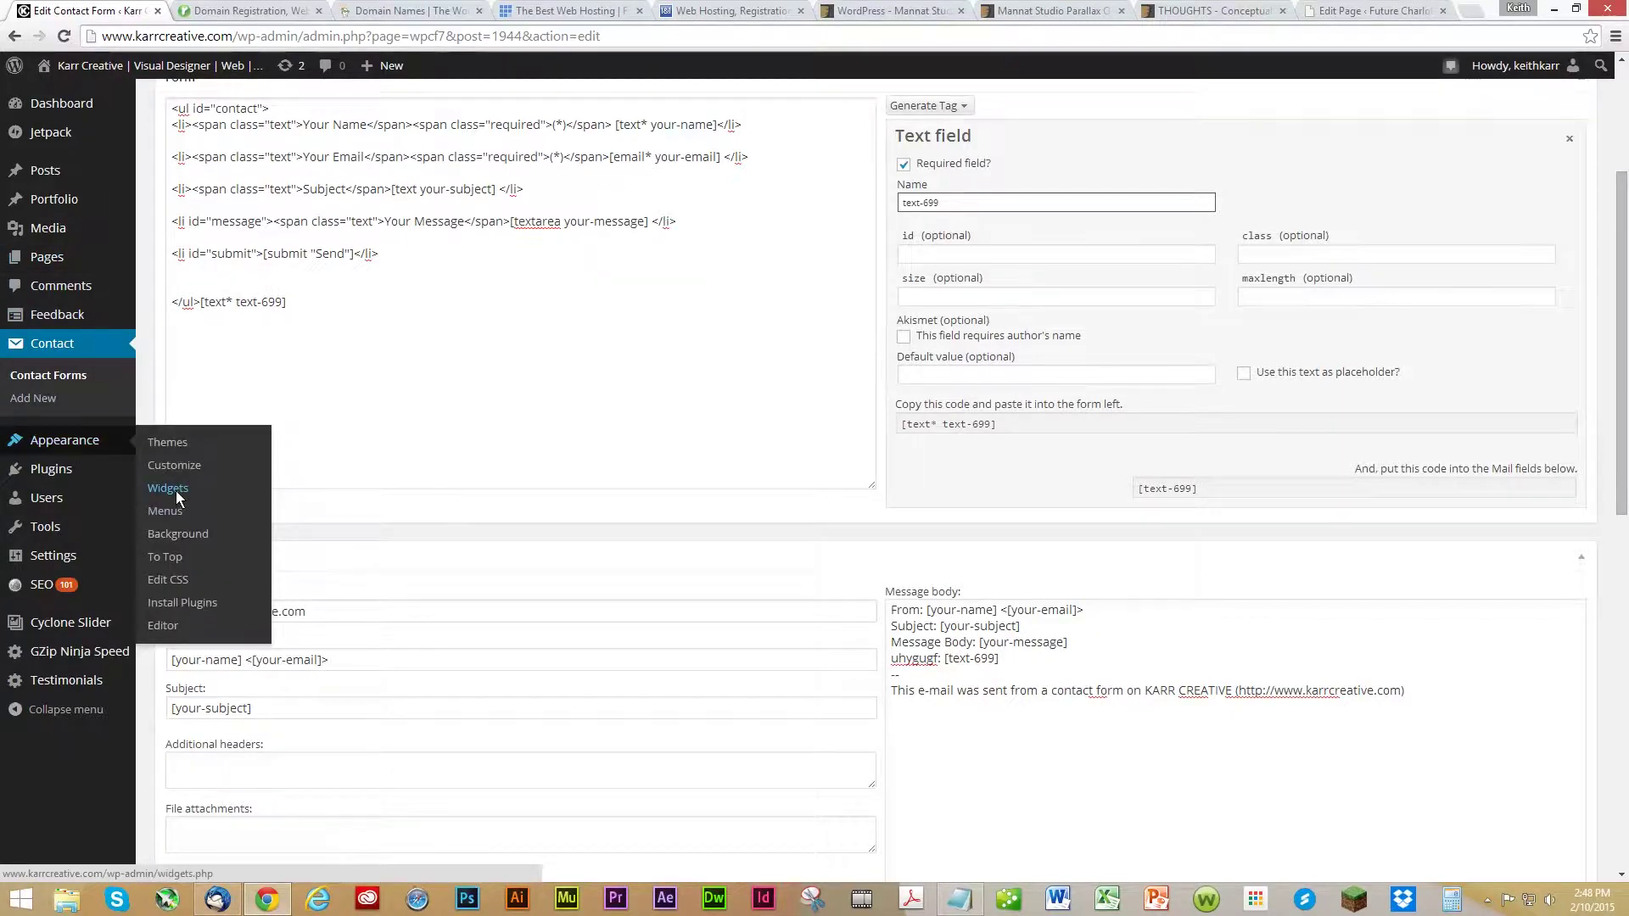
Examine the form's mail settings and highlight the recipient e-mail address.
scroll(418, 466, down, 3)
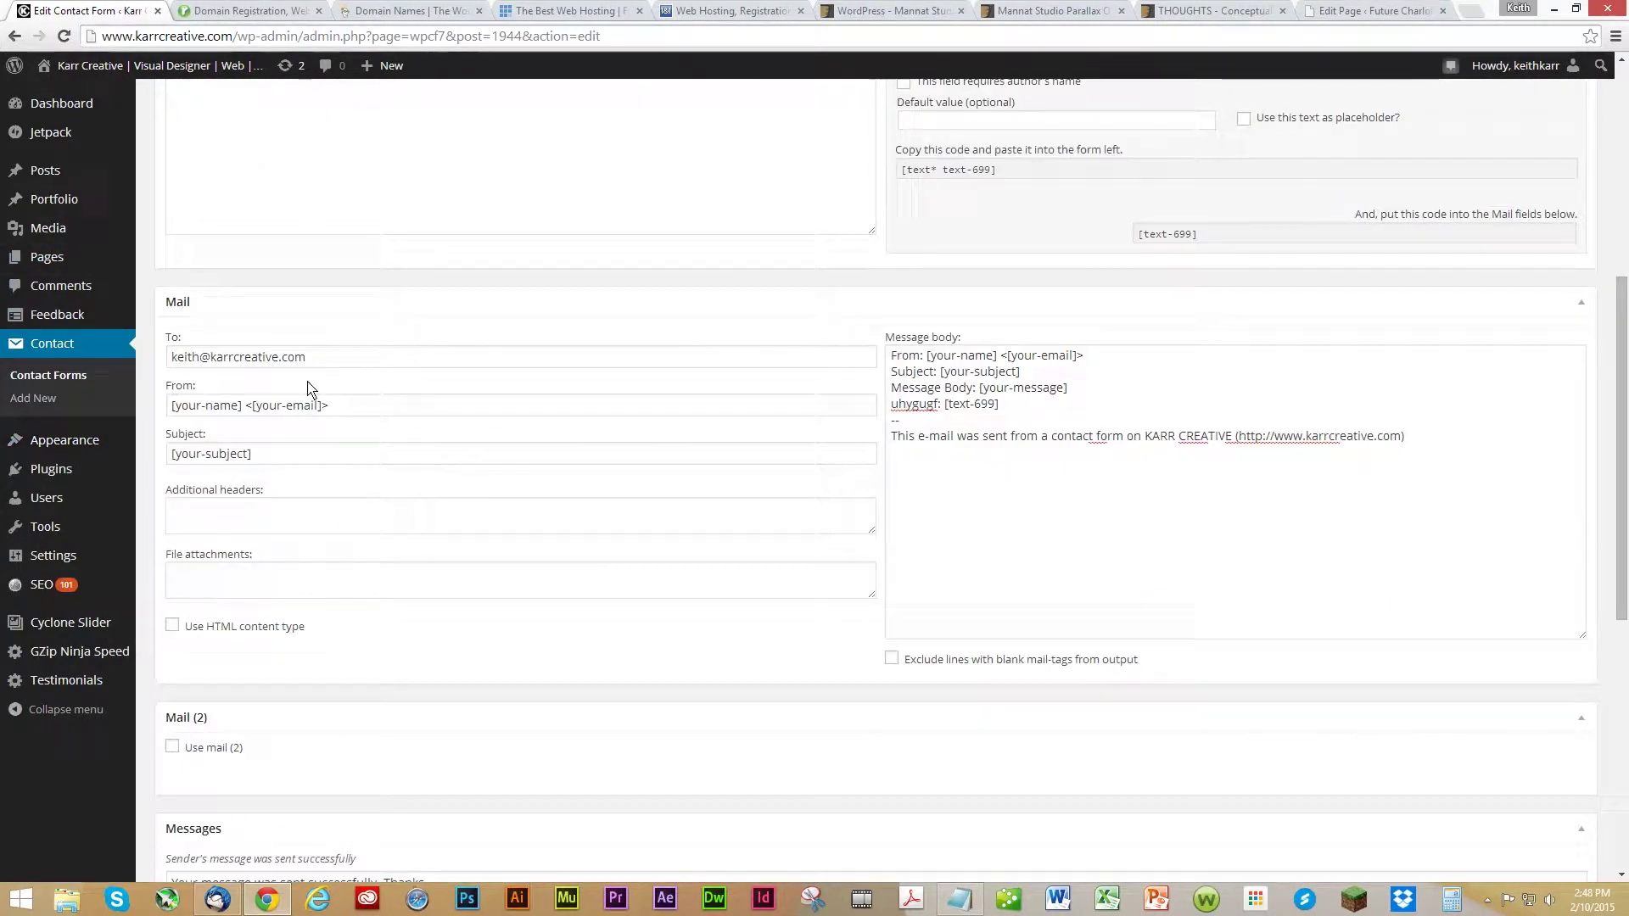
drag(317, 358, 167, 363)
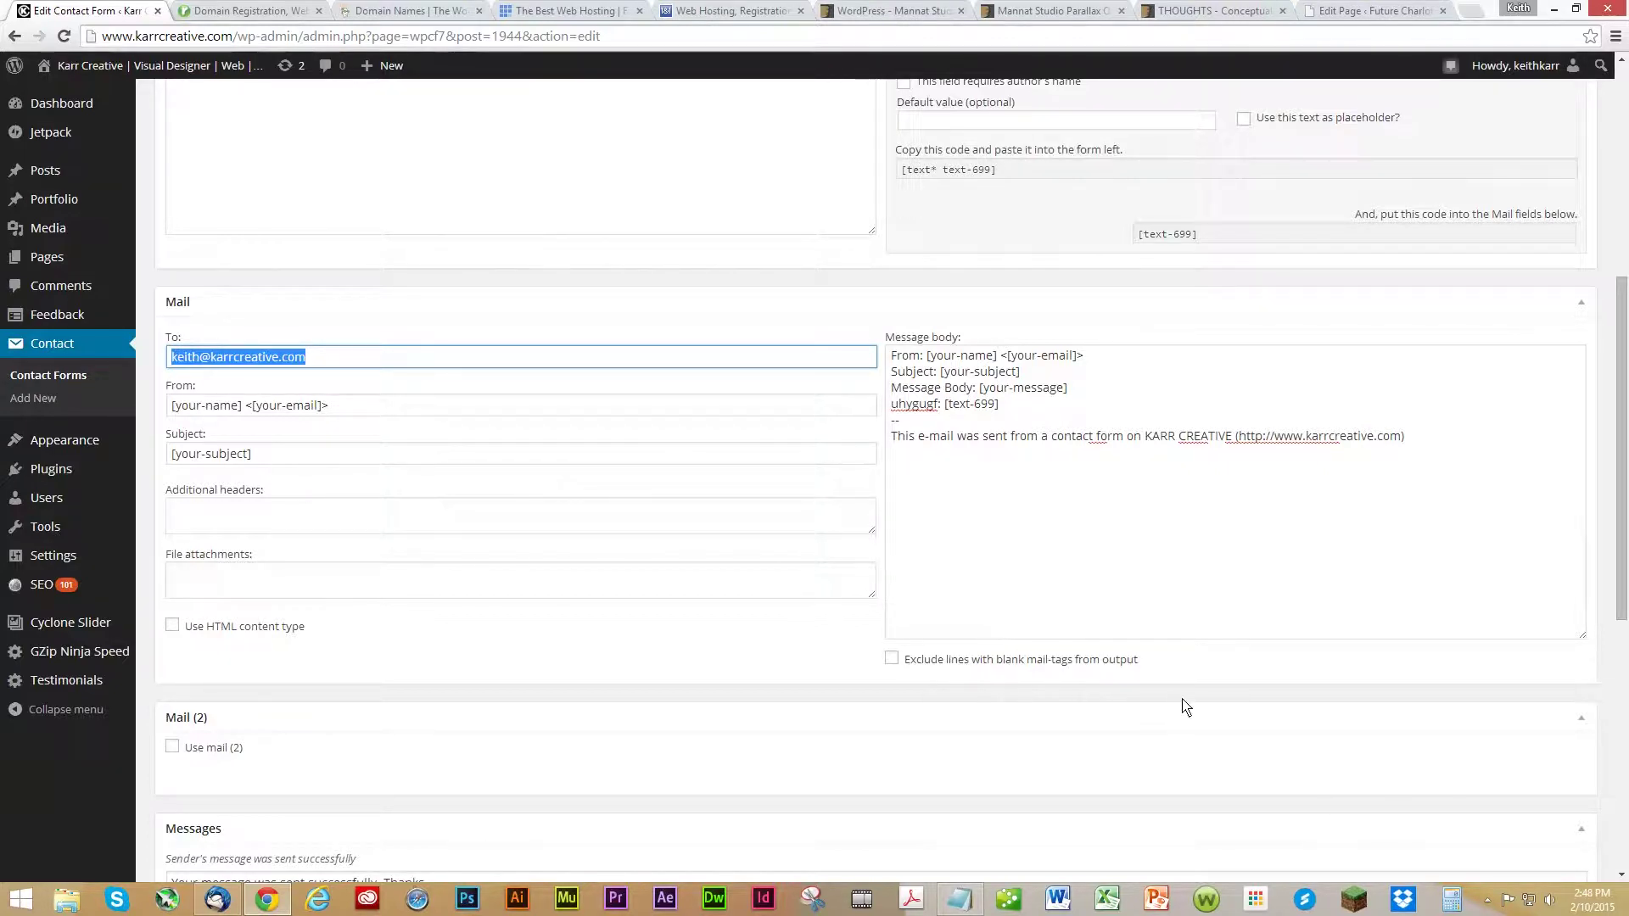
mouse_move(102, 469)
click(1485, 906)
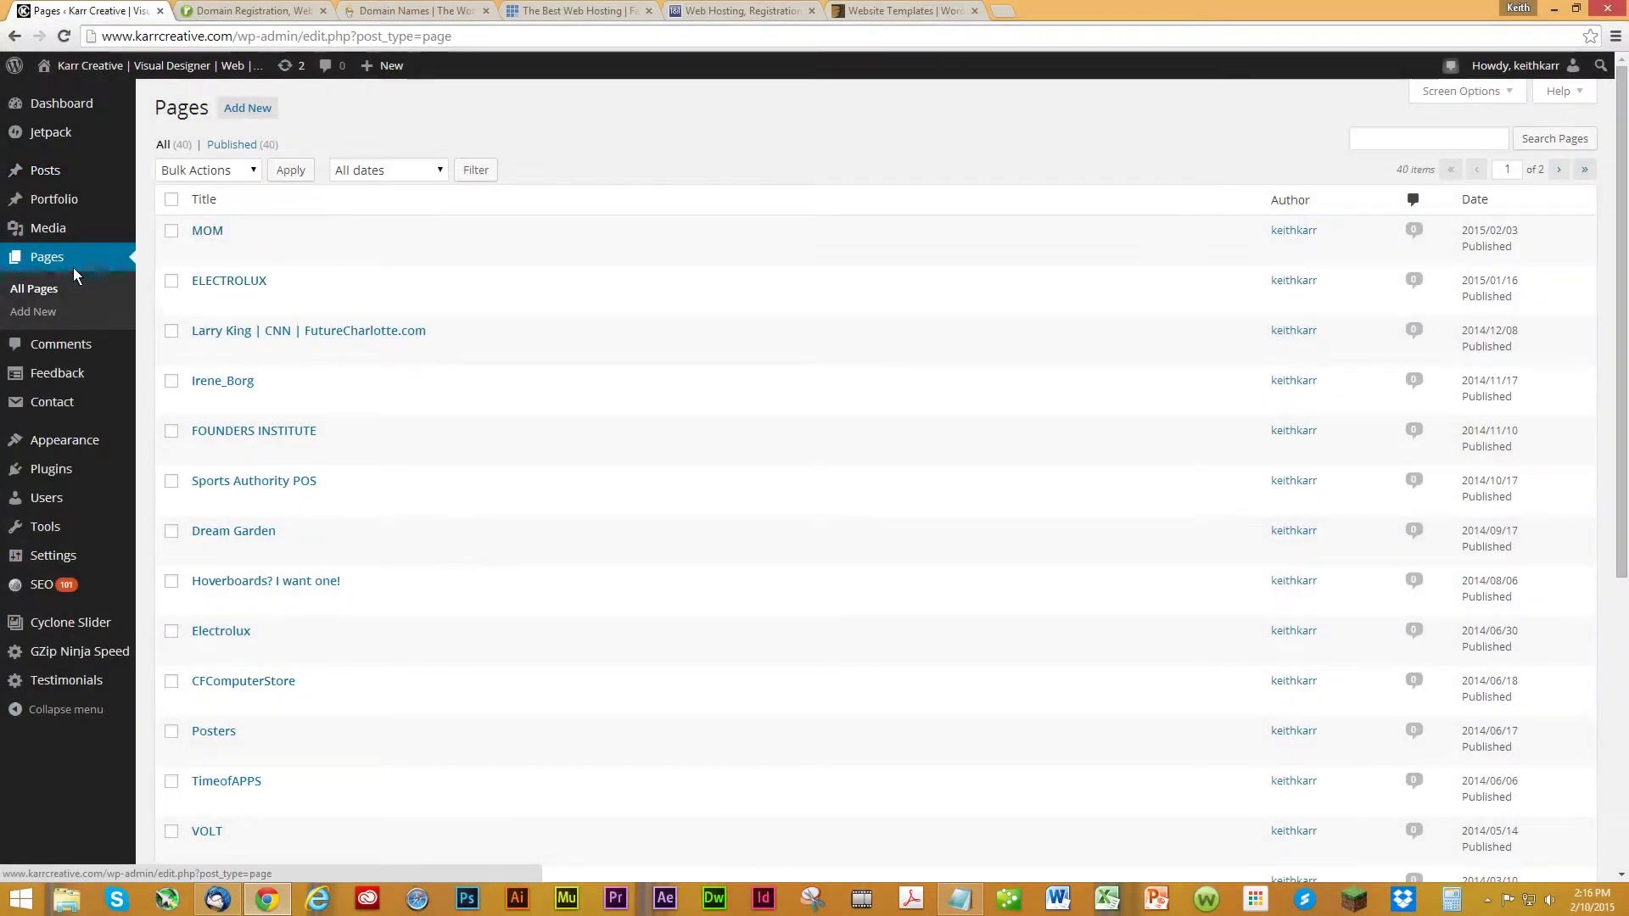
Open the site's installed themes and look over the available ones, such as Twenty Fourteen and Twenty Thirteen.
mouse_move(115, 444)
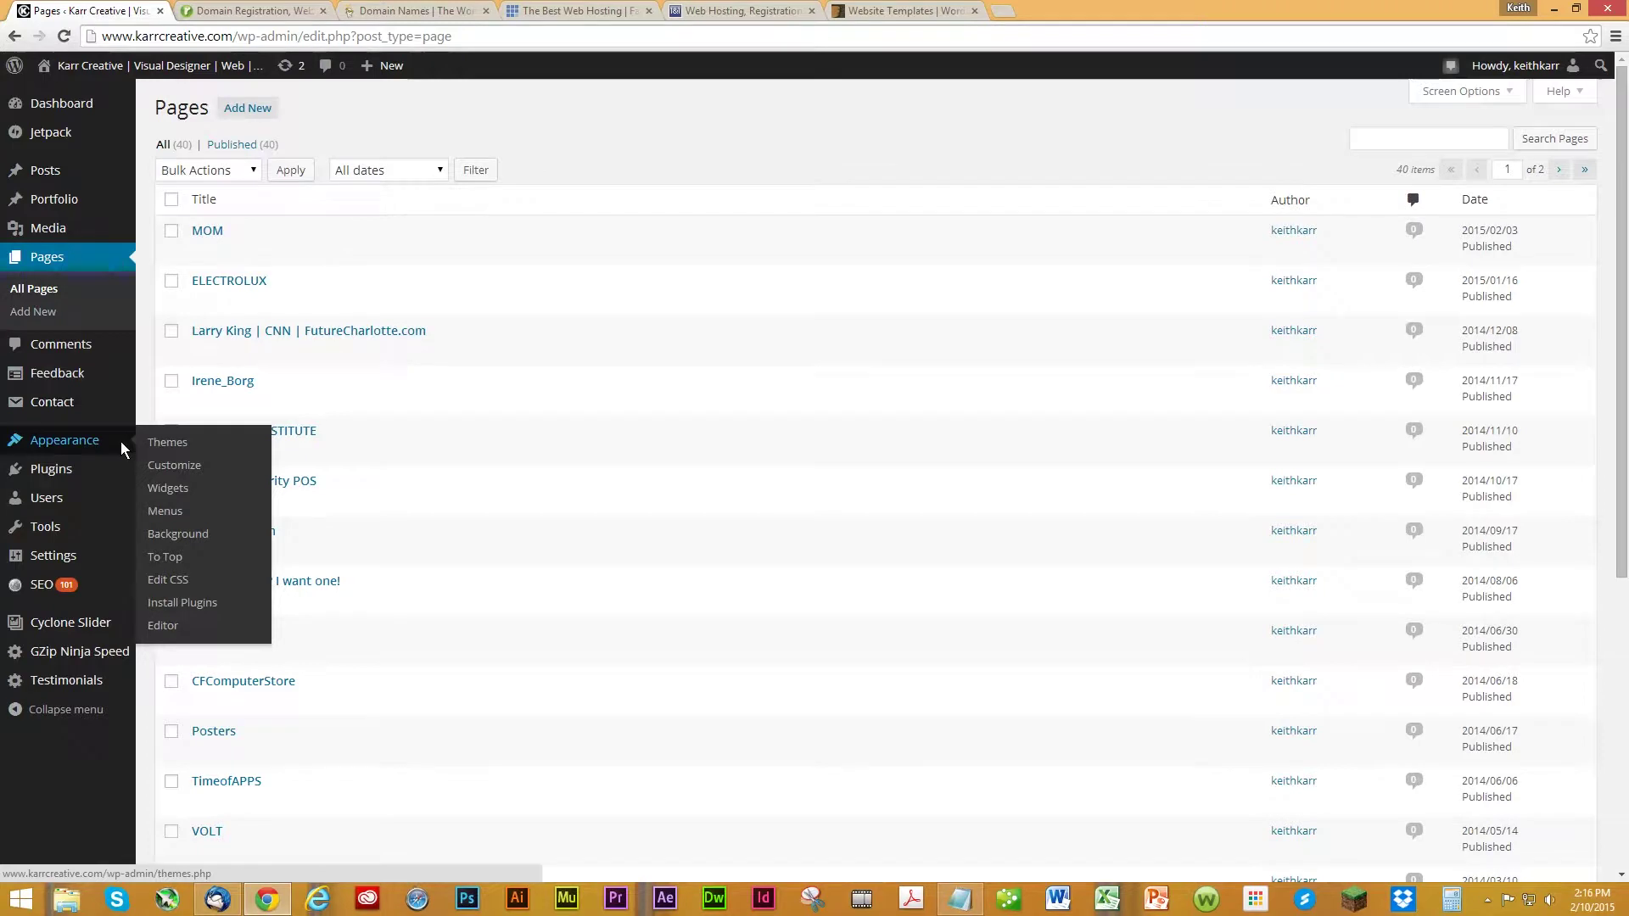
click(167, 449)
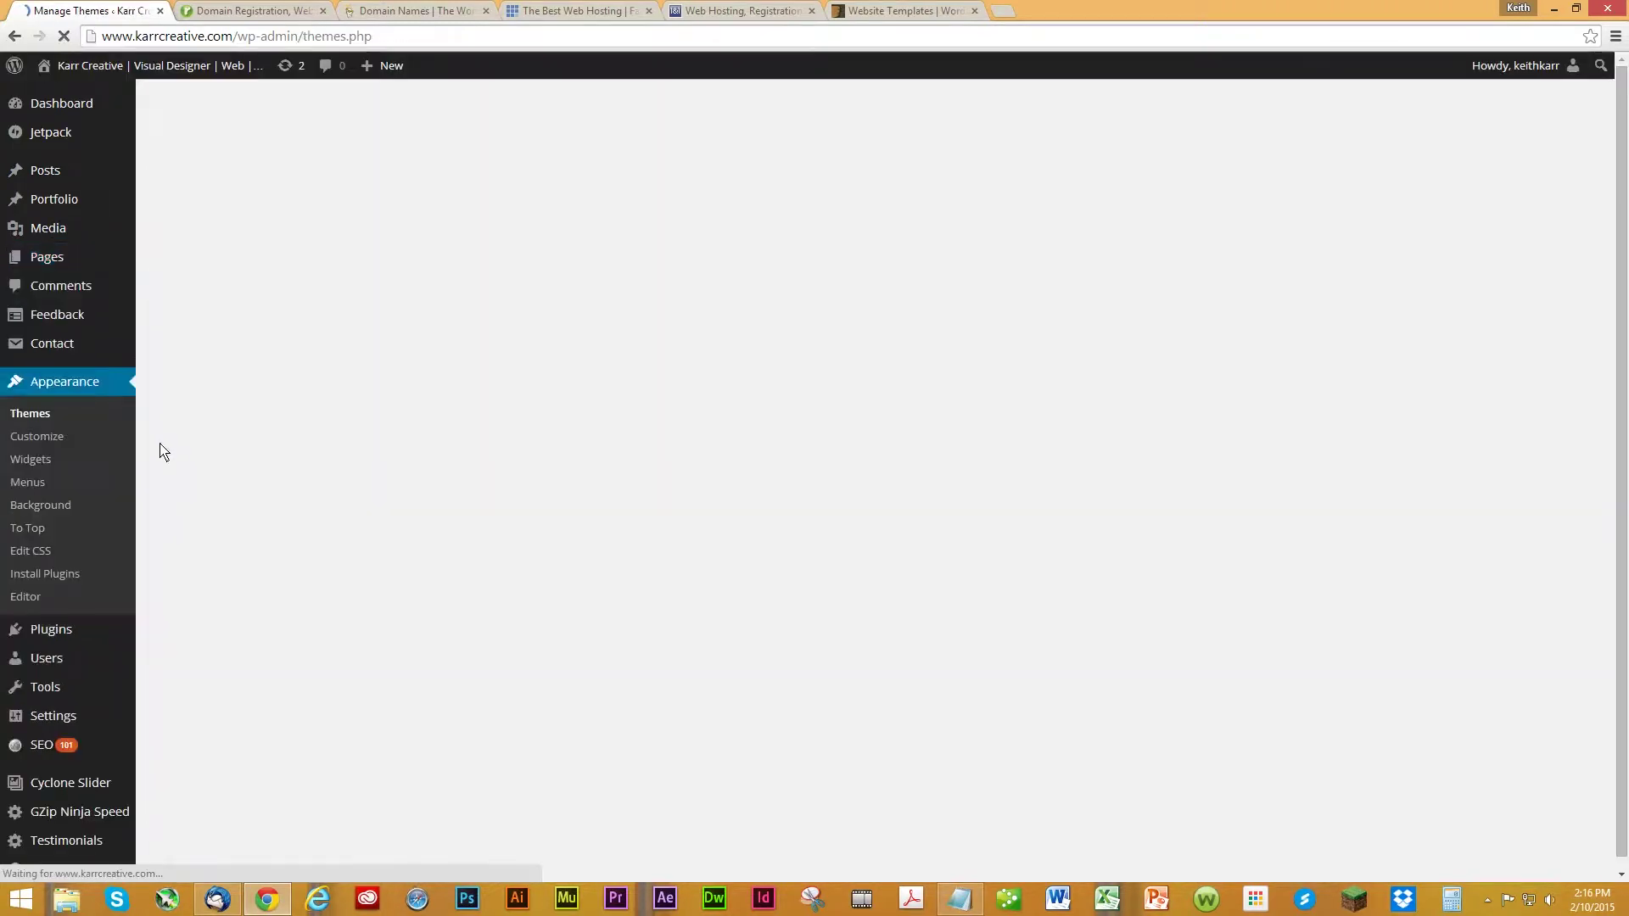
mouse_move(409, 673)
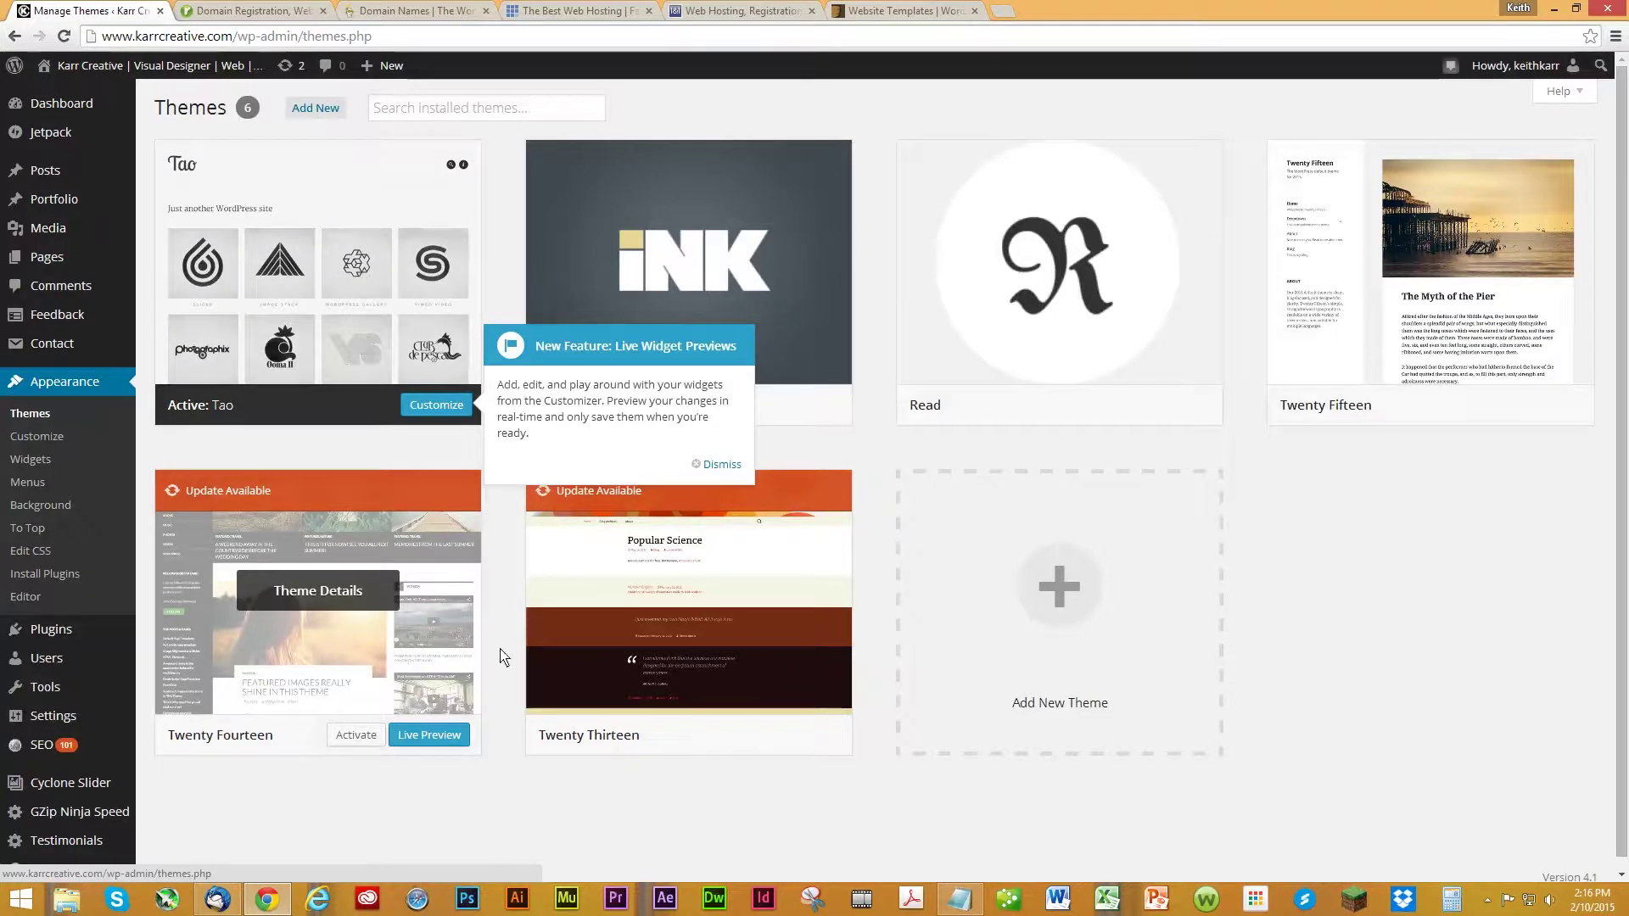
mouse_move(708, 663)
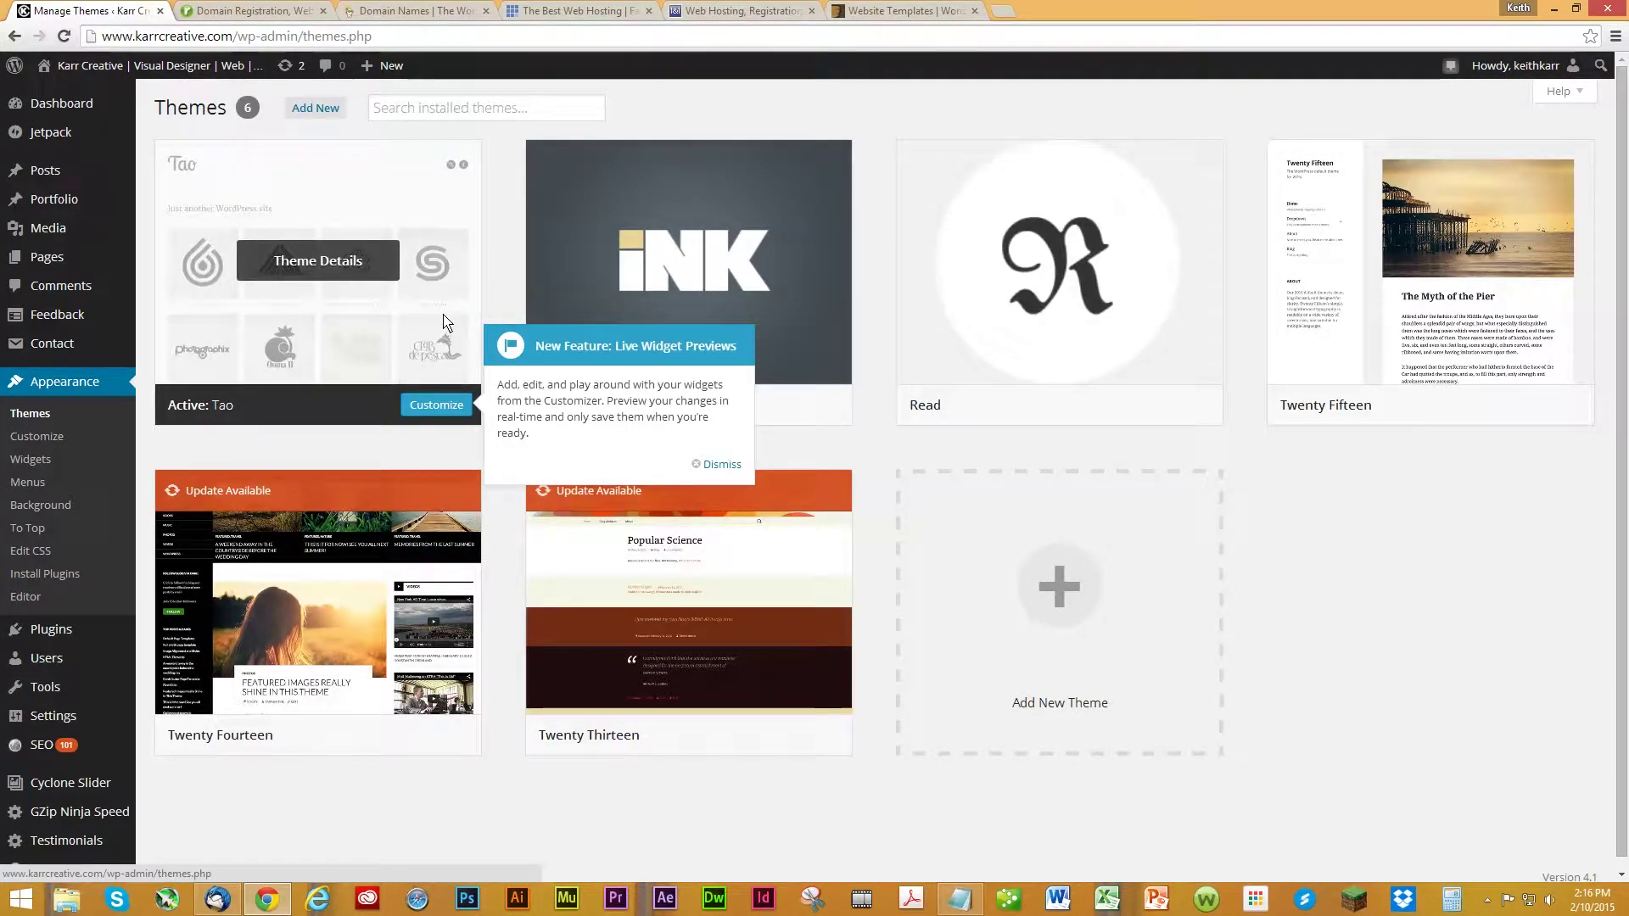
Switch to ThemeForest and open "THOUGHTS - Conceptual Blog Theme" from the WordPress Blog / Magazine category.
click(910, 12)
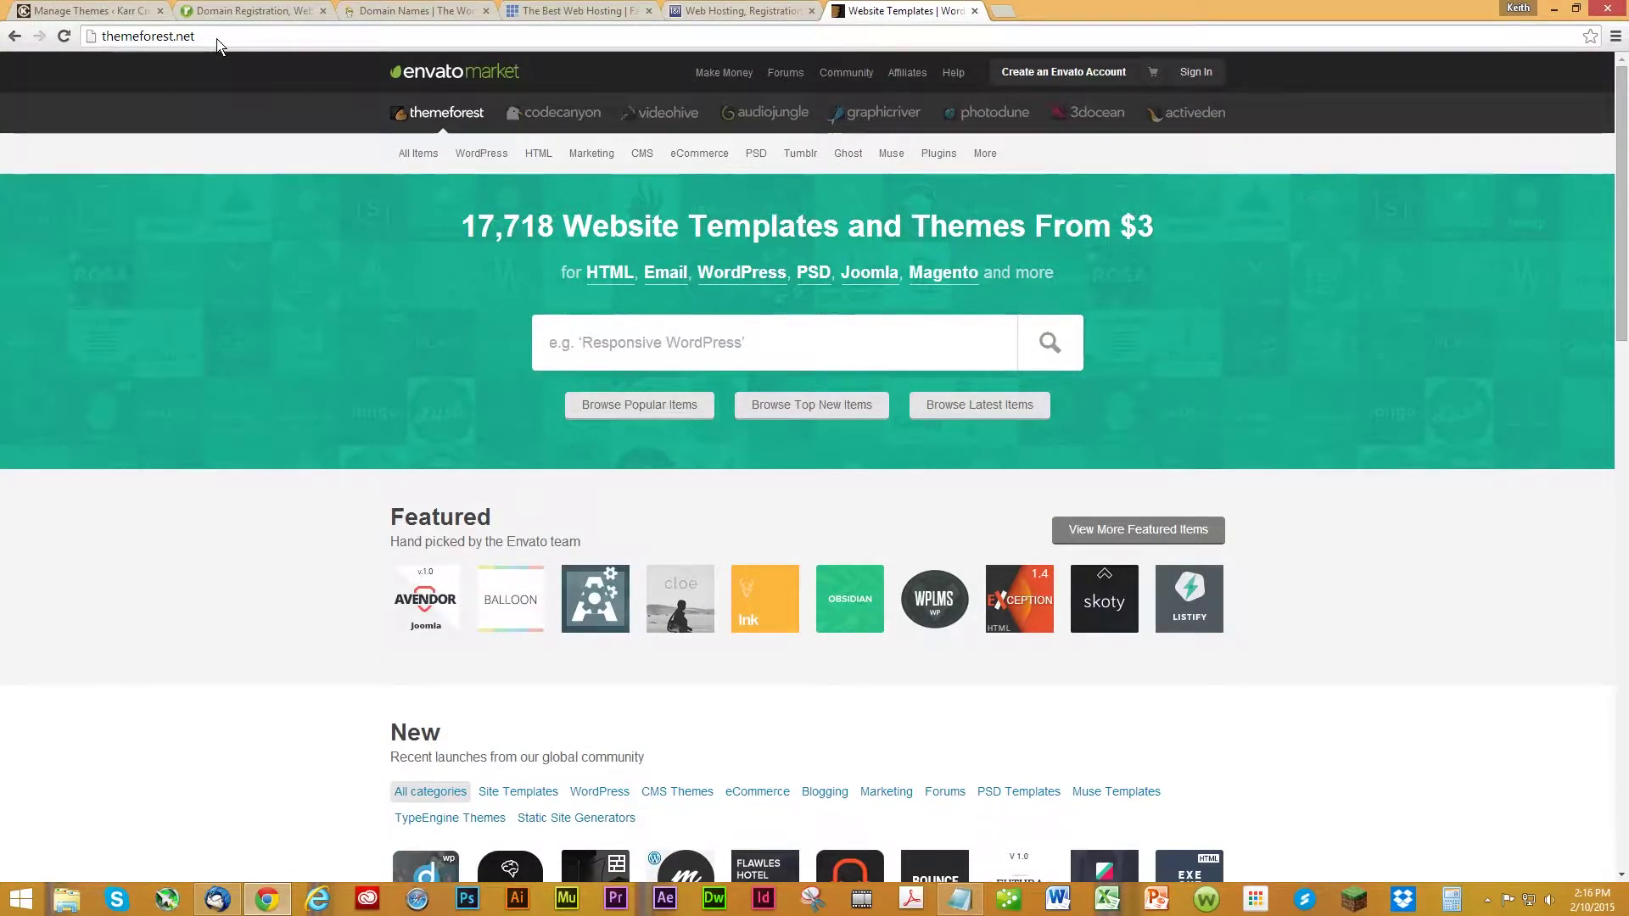
mouse_move(481, 154)
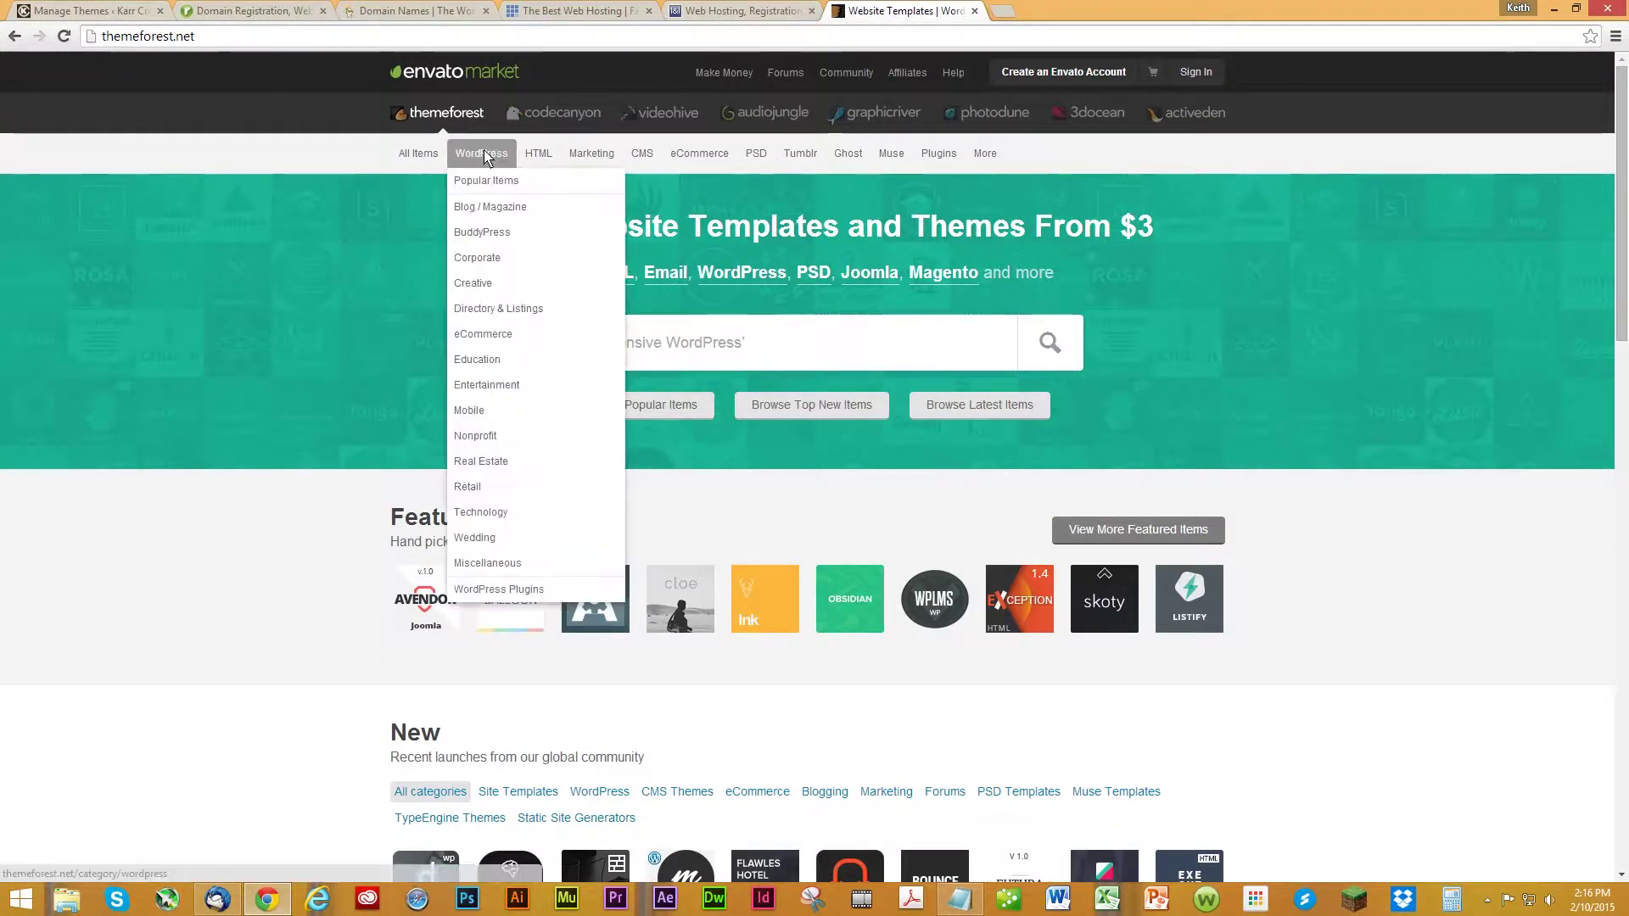
click(489, 207)
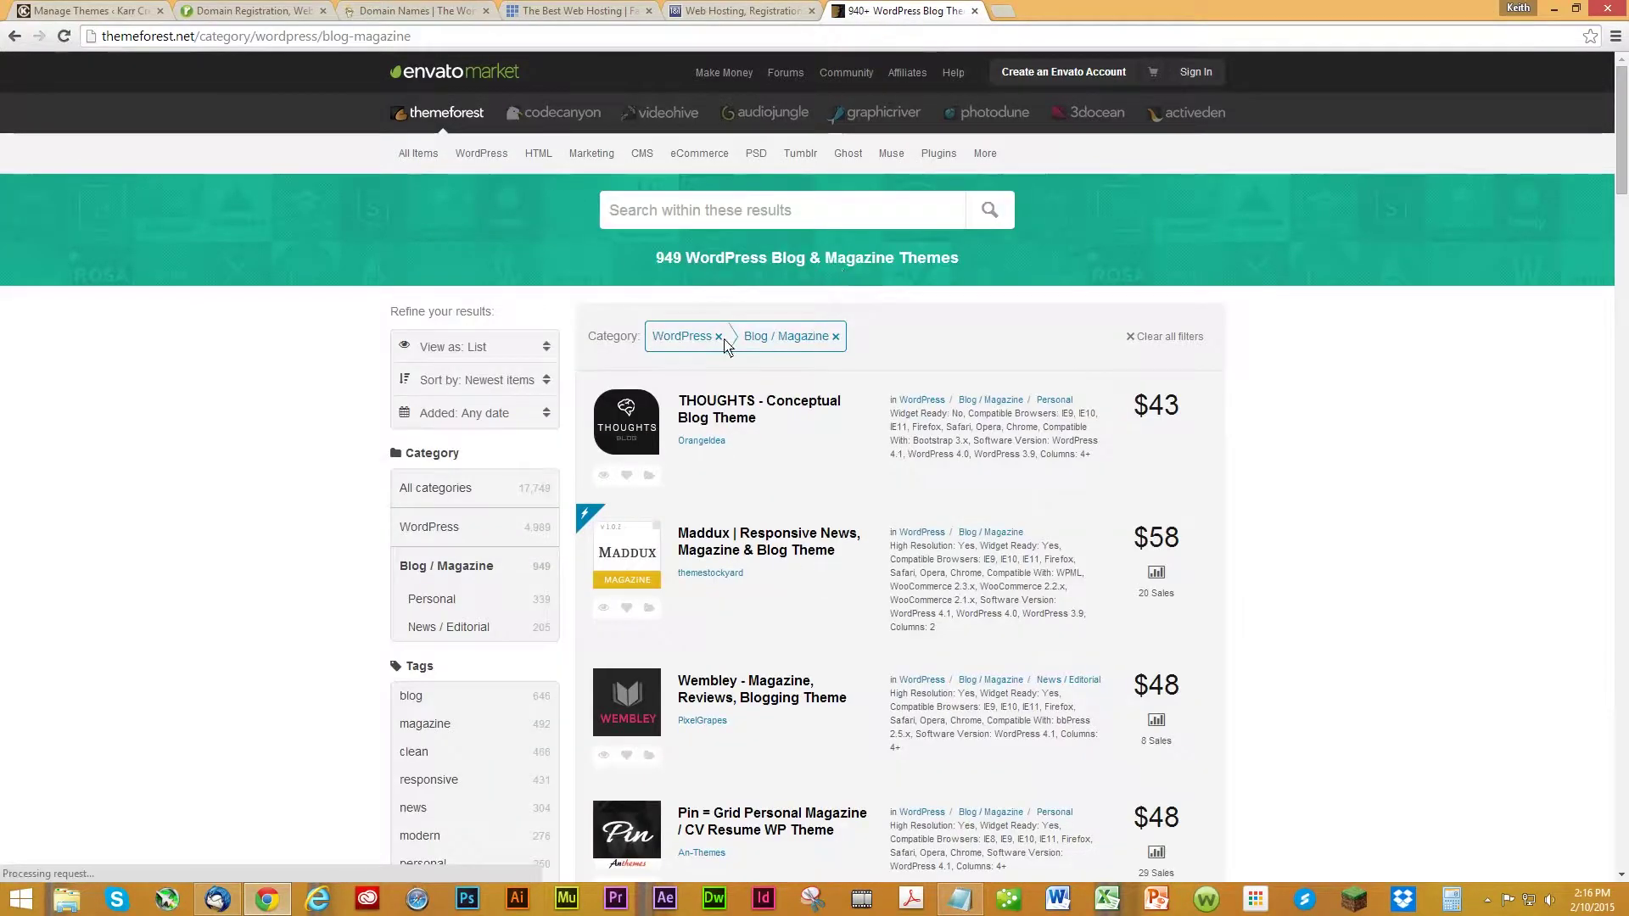
click(635, 443)
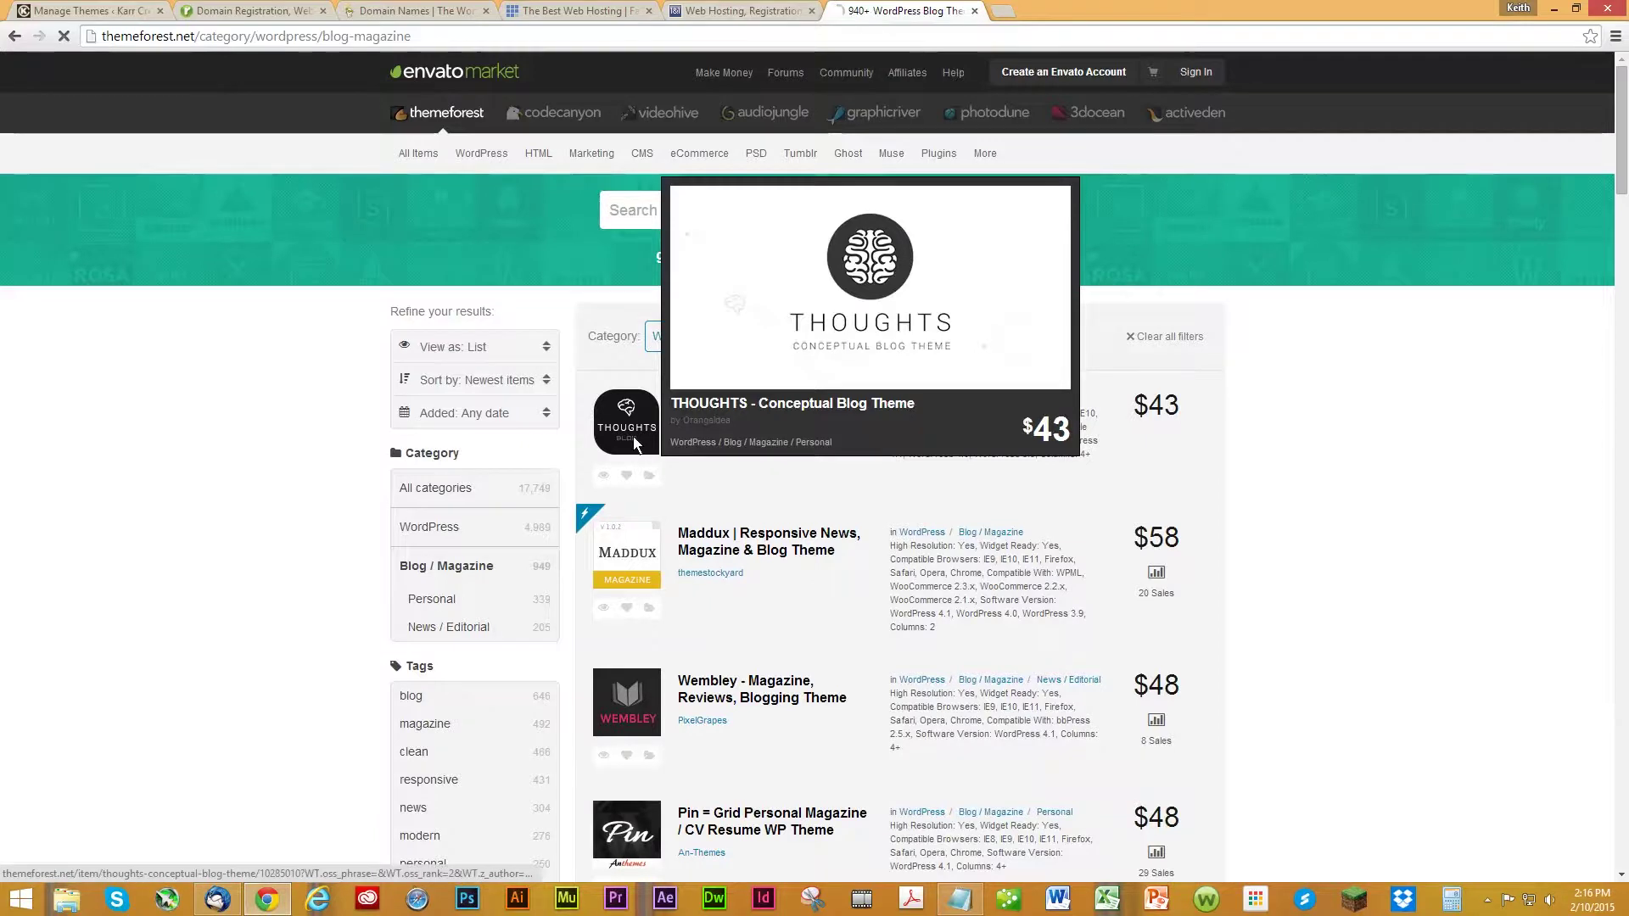
Open the THOUGHTS theme's live preview and browse its post slider, Featured and Meta sections.
click(495, 603)
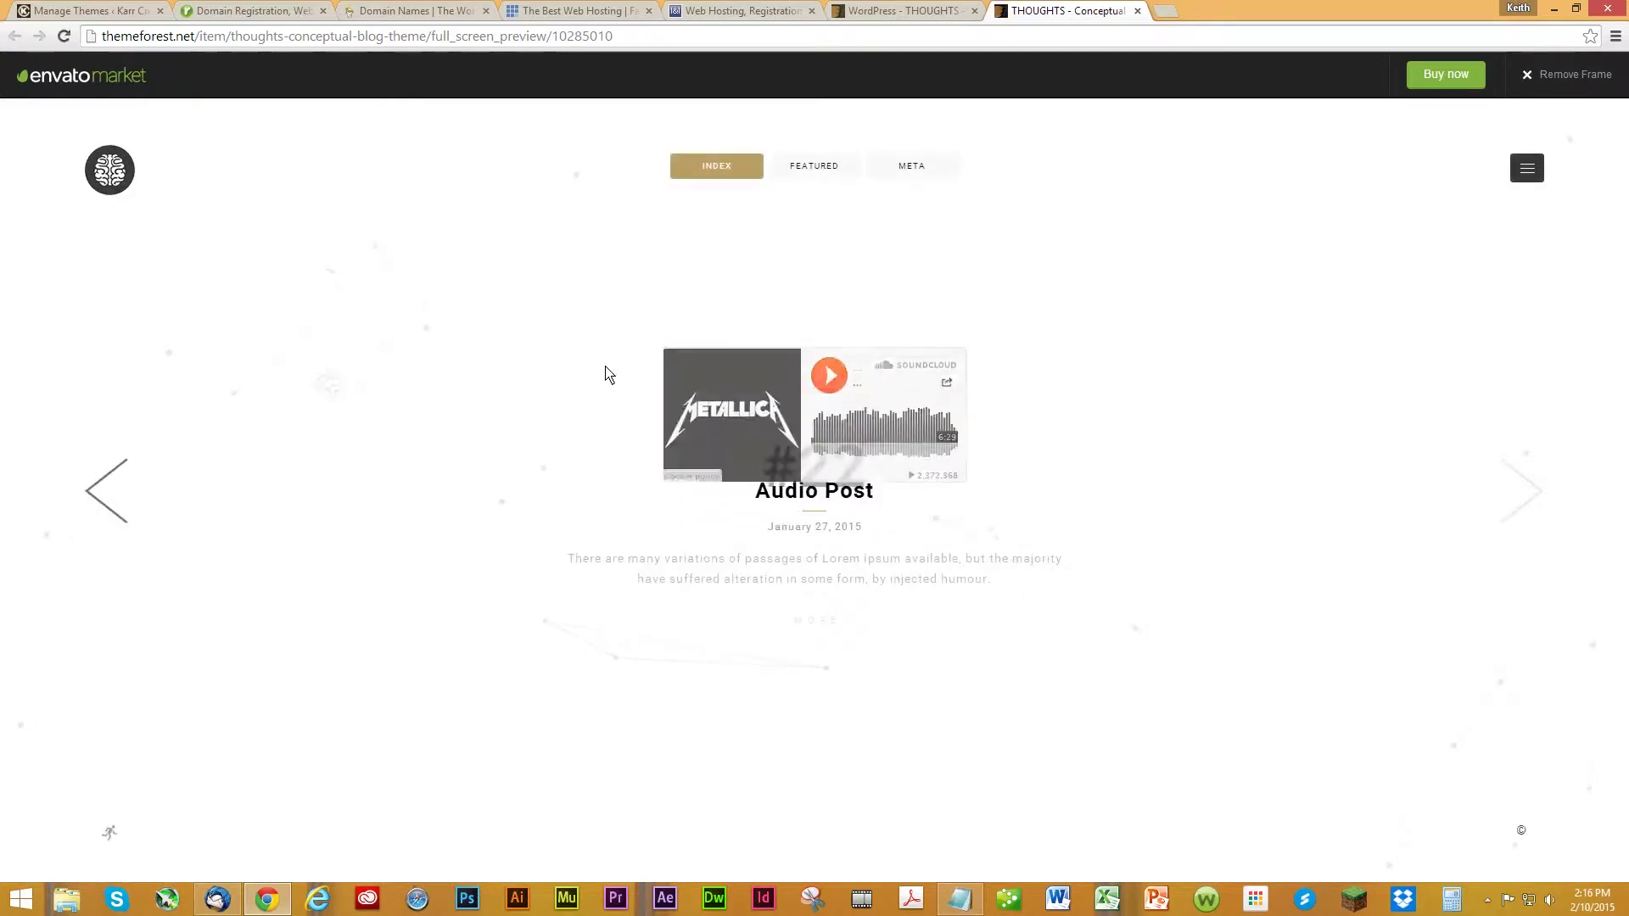
click(114, 493)
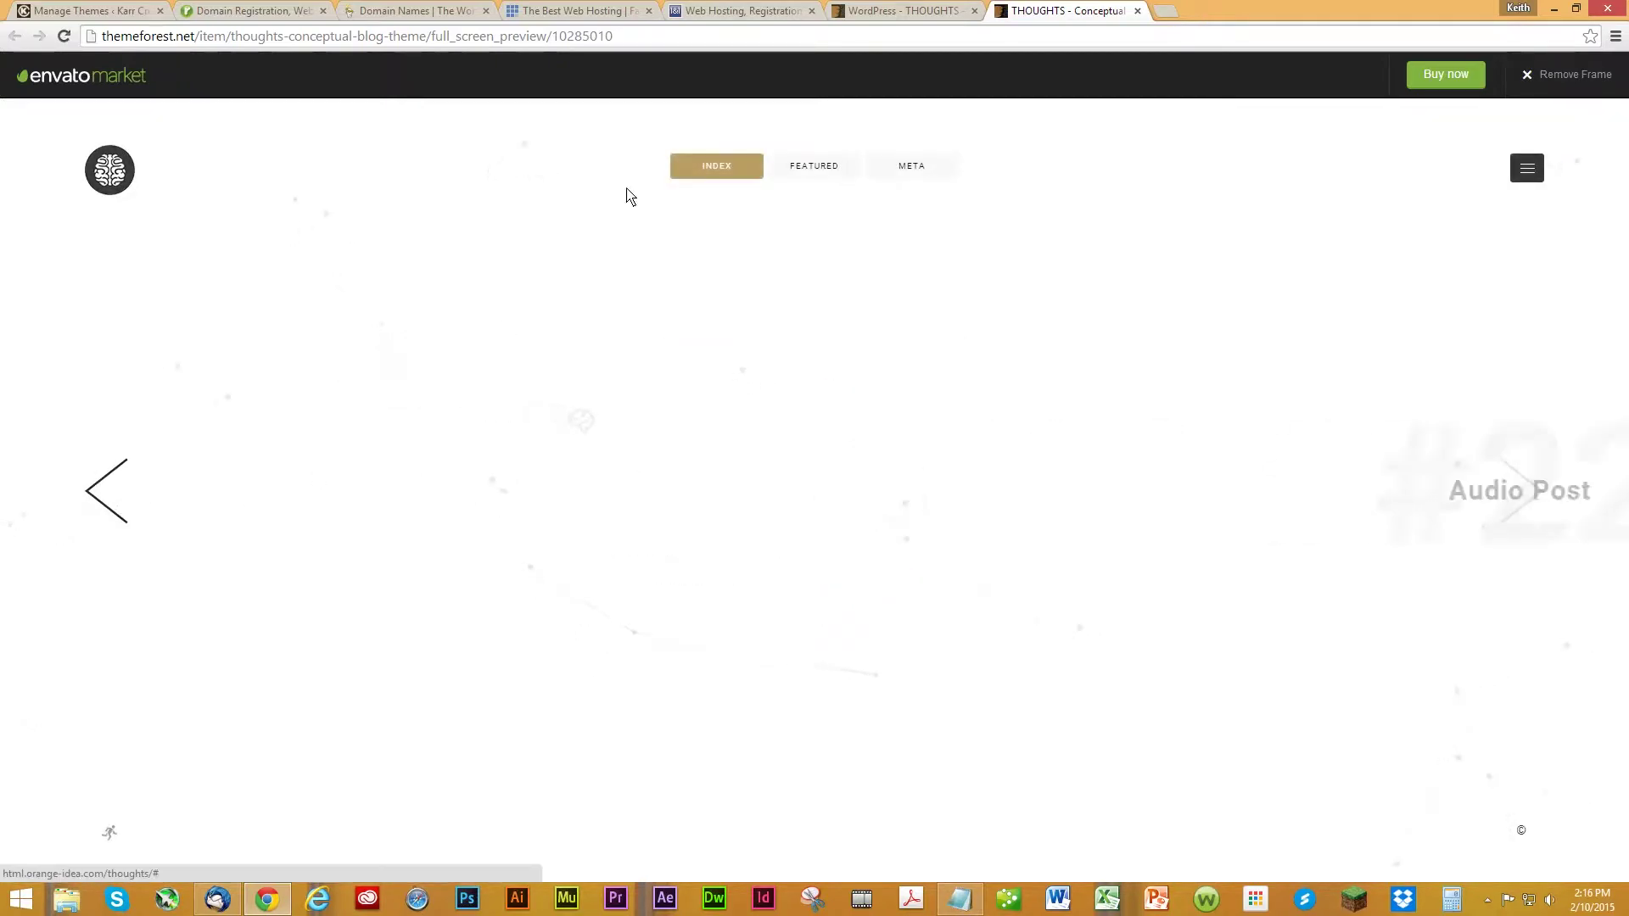
click(805, 168)
click(909, 165)
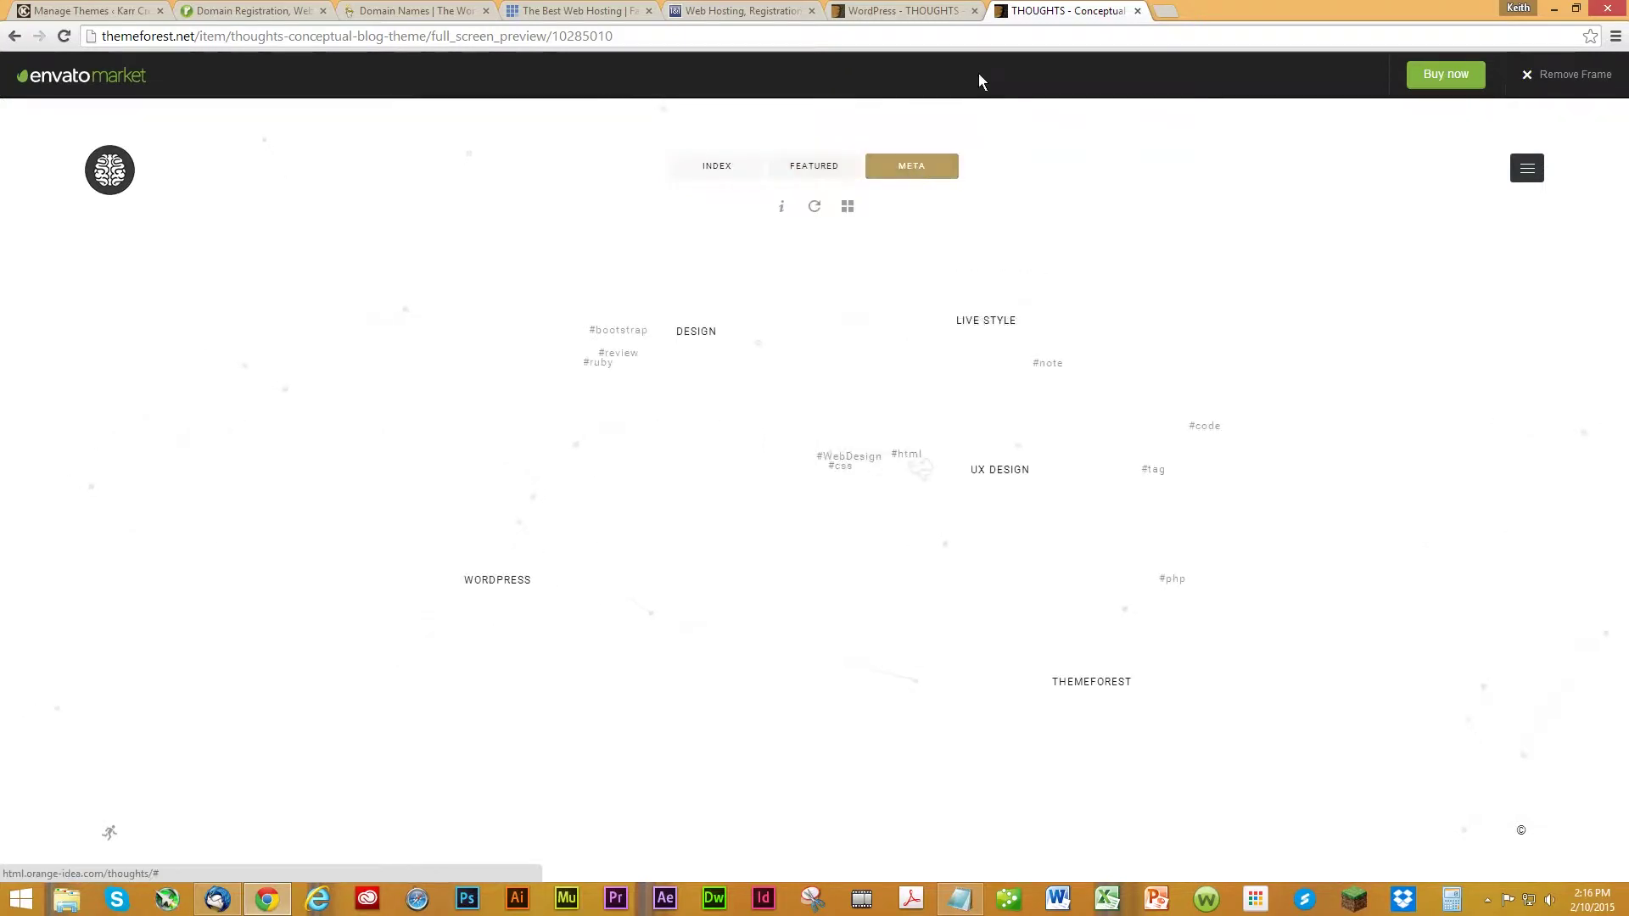
Return to the ThemeForest listing and open "Mannat Studio Parallax One Page WordPress Theme" from the WordPress Creative category.
click(908, 12)
mouse_move(475, 155)
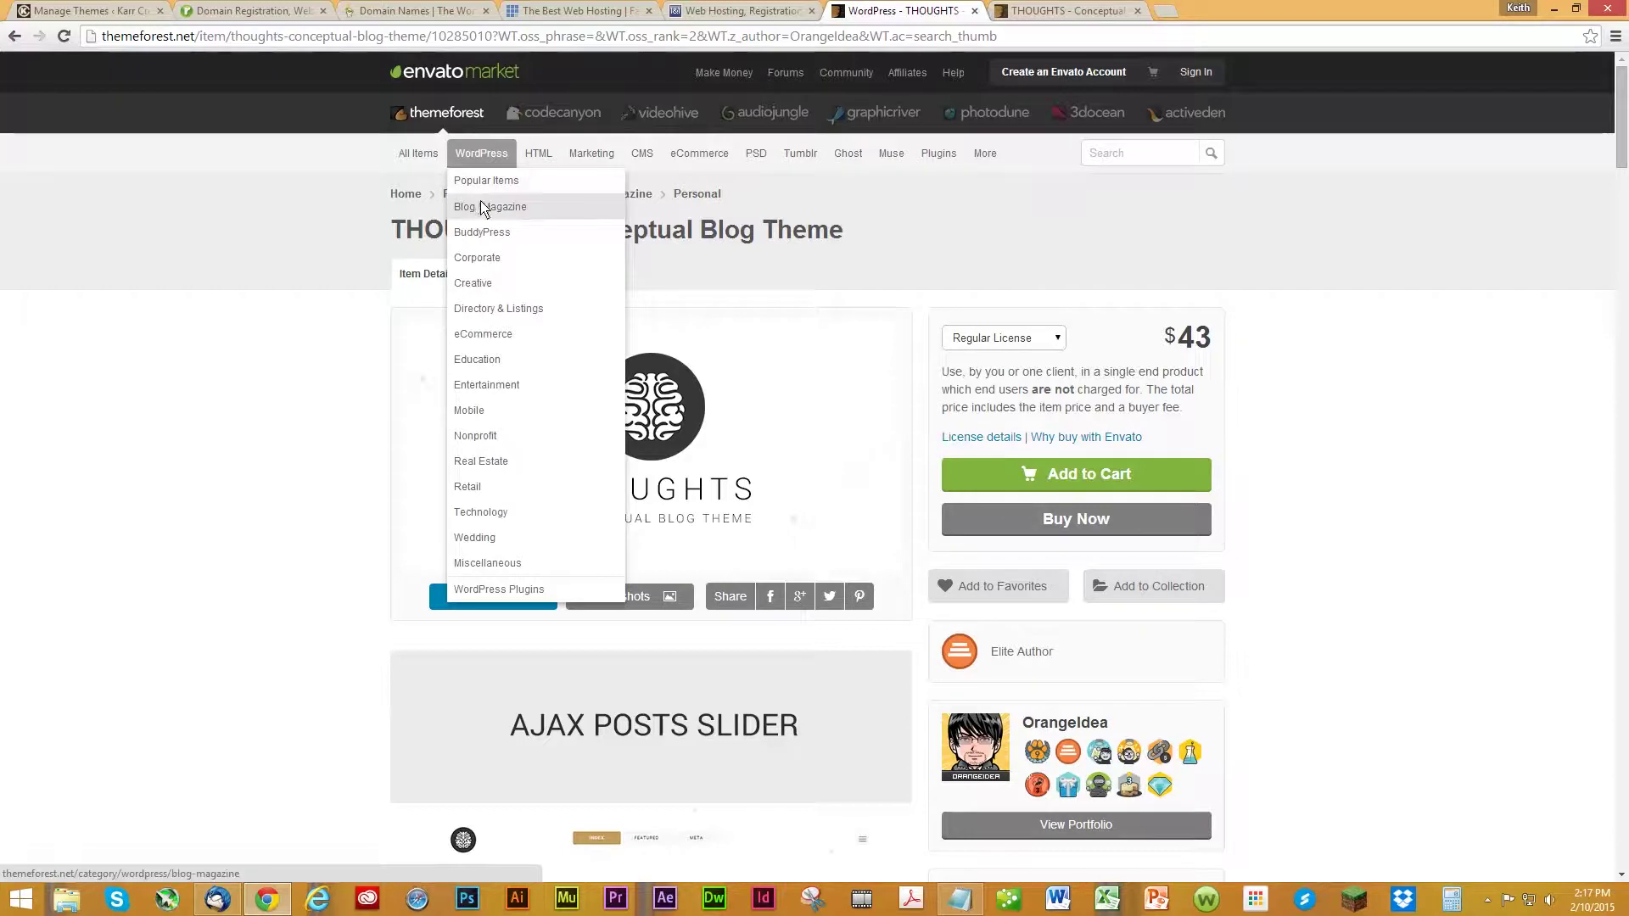
click(484, 283)
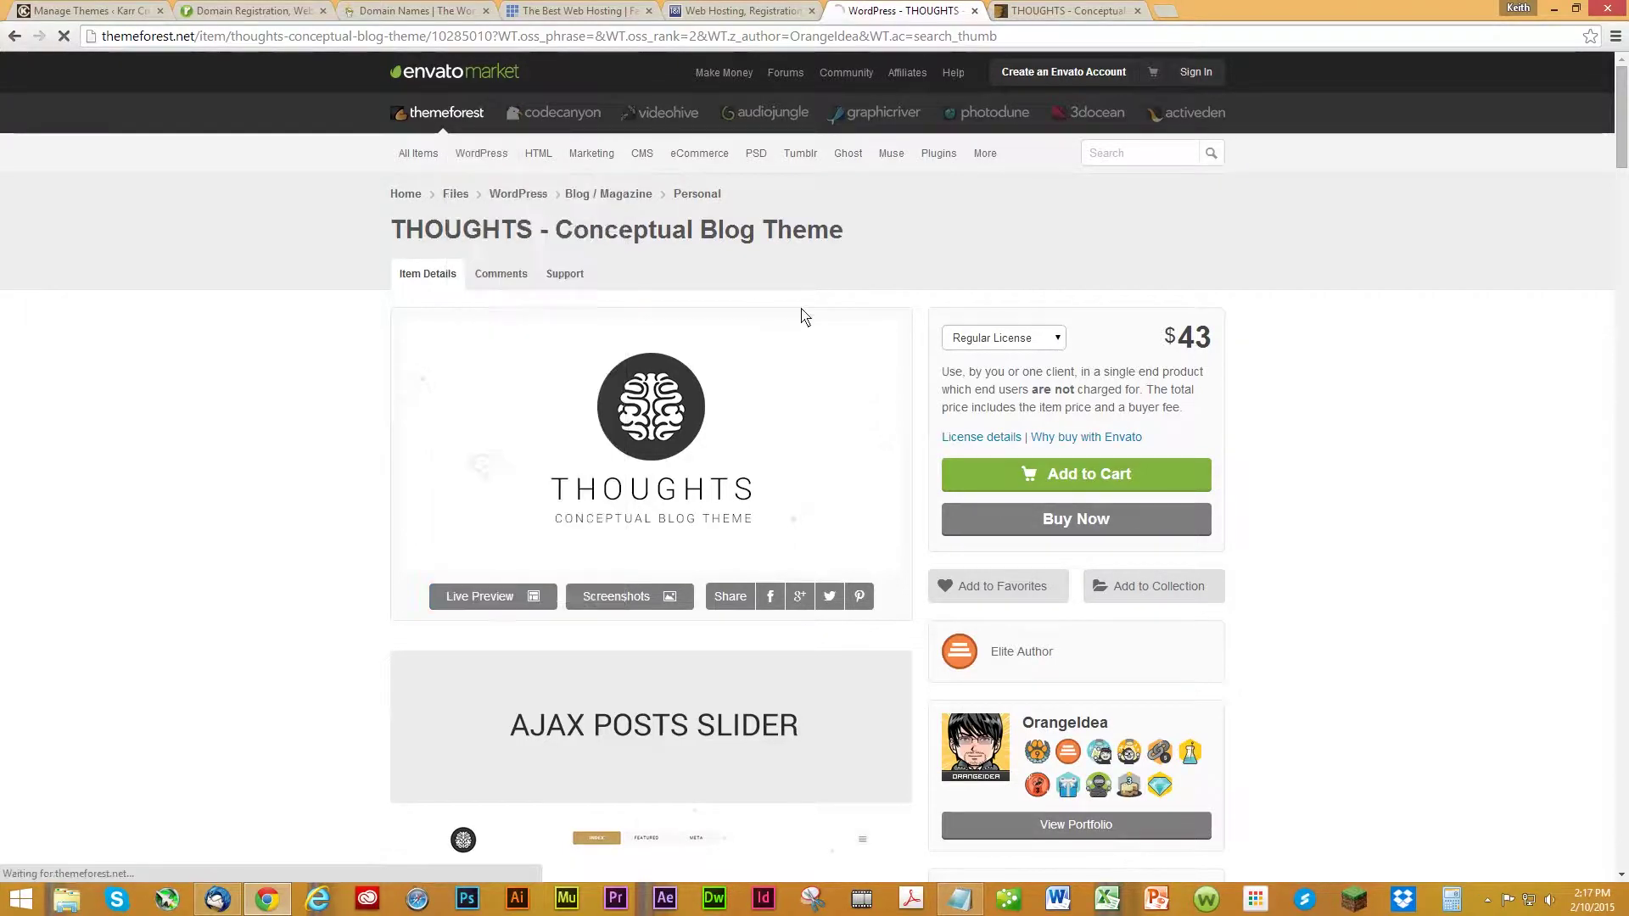
mouse_move(651, 564)
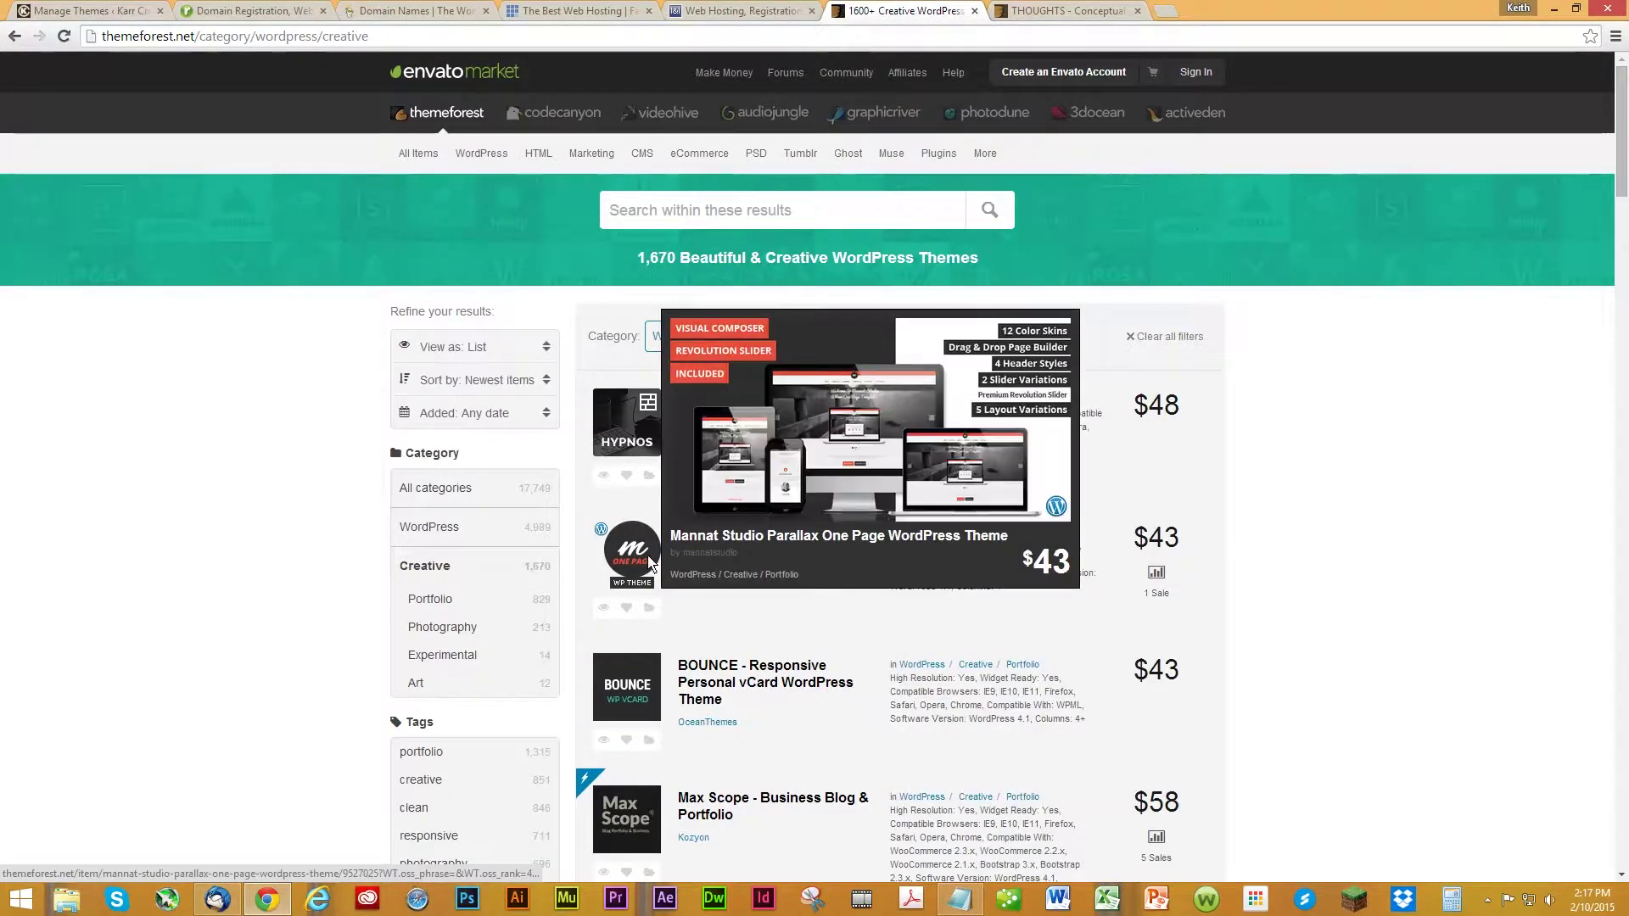
click(651, 564)
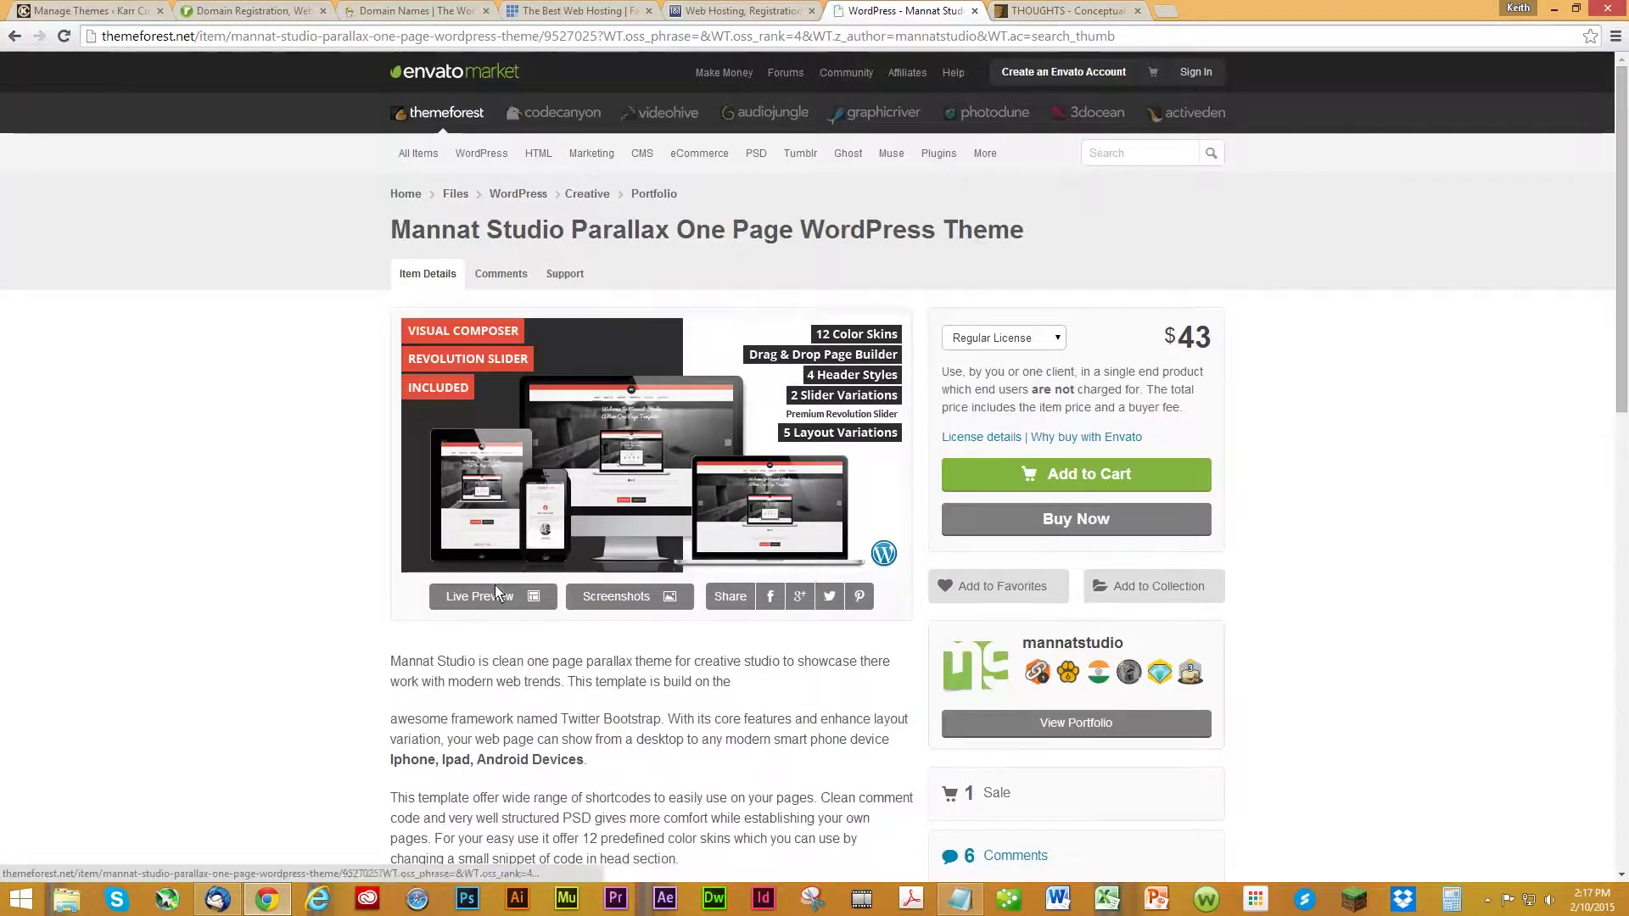
Browse the About Us, Services, Portfolio and Our Blog sections in Mannat Studio's live preview, and return to the dashboard's installed themes.
click(492, 589)
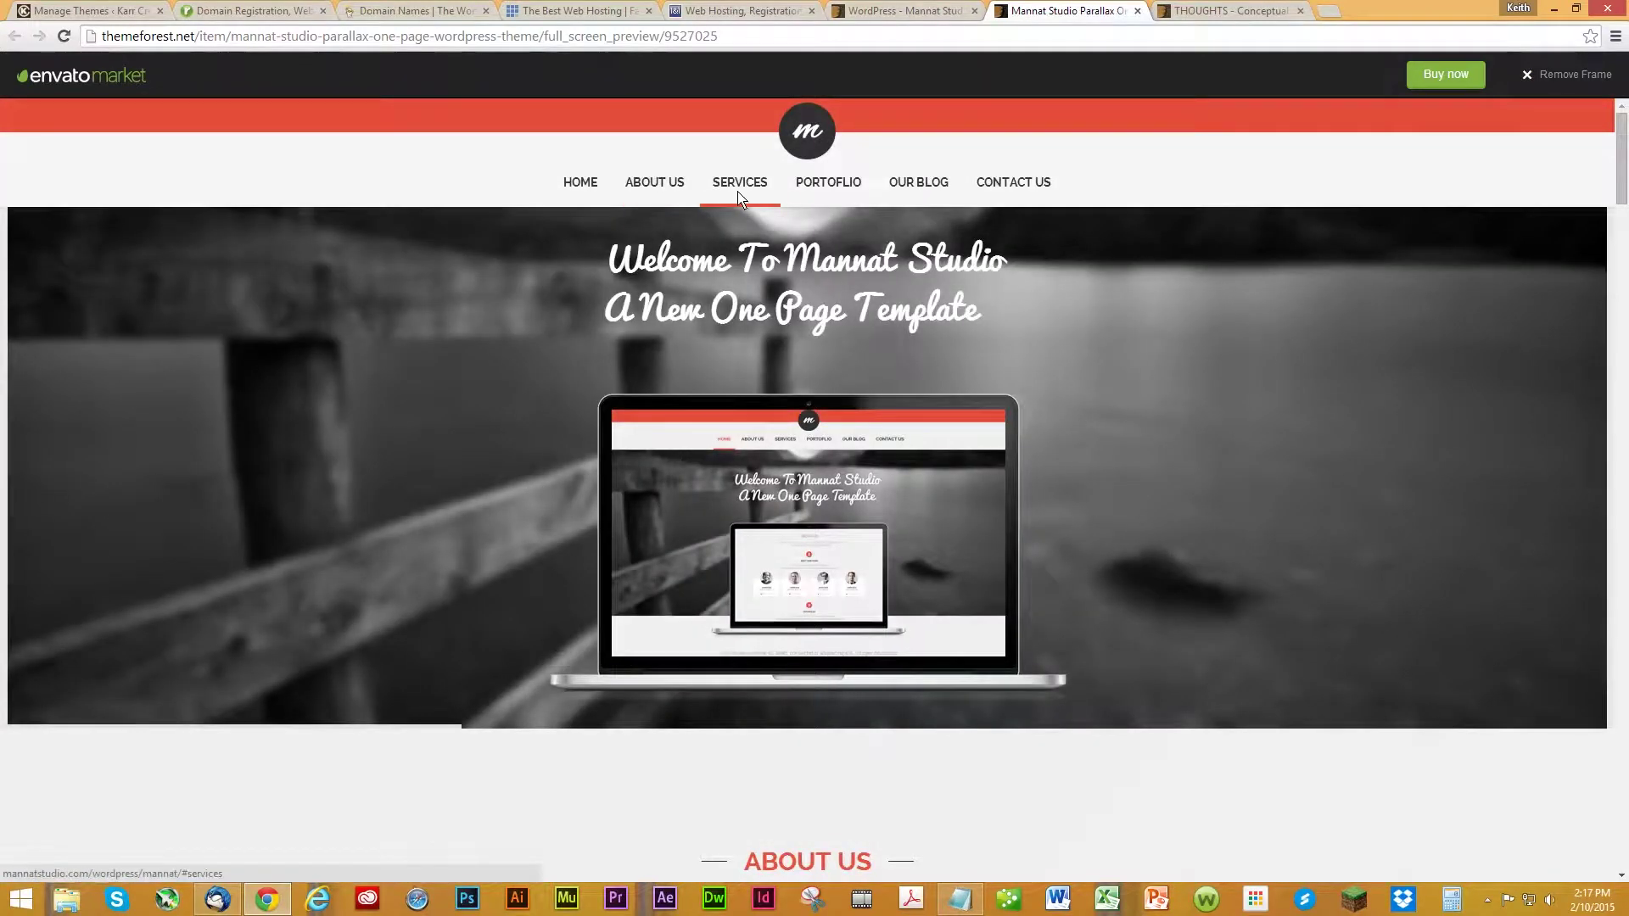
click(816, 192)
click(669, 192)
click(725, 190)
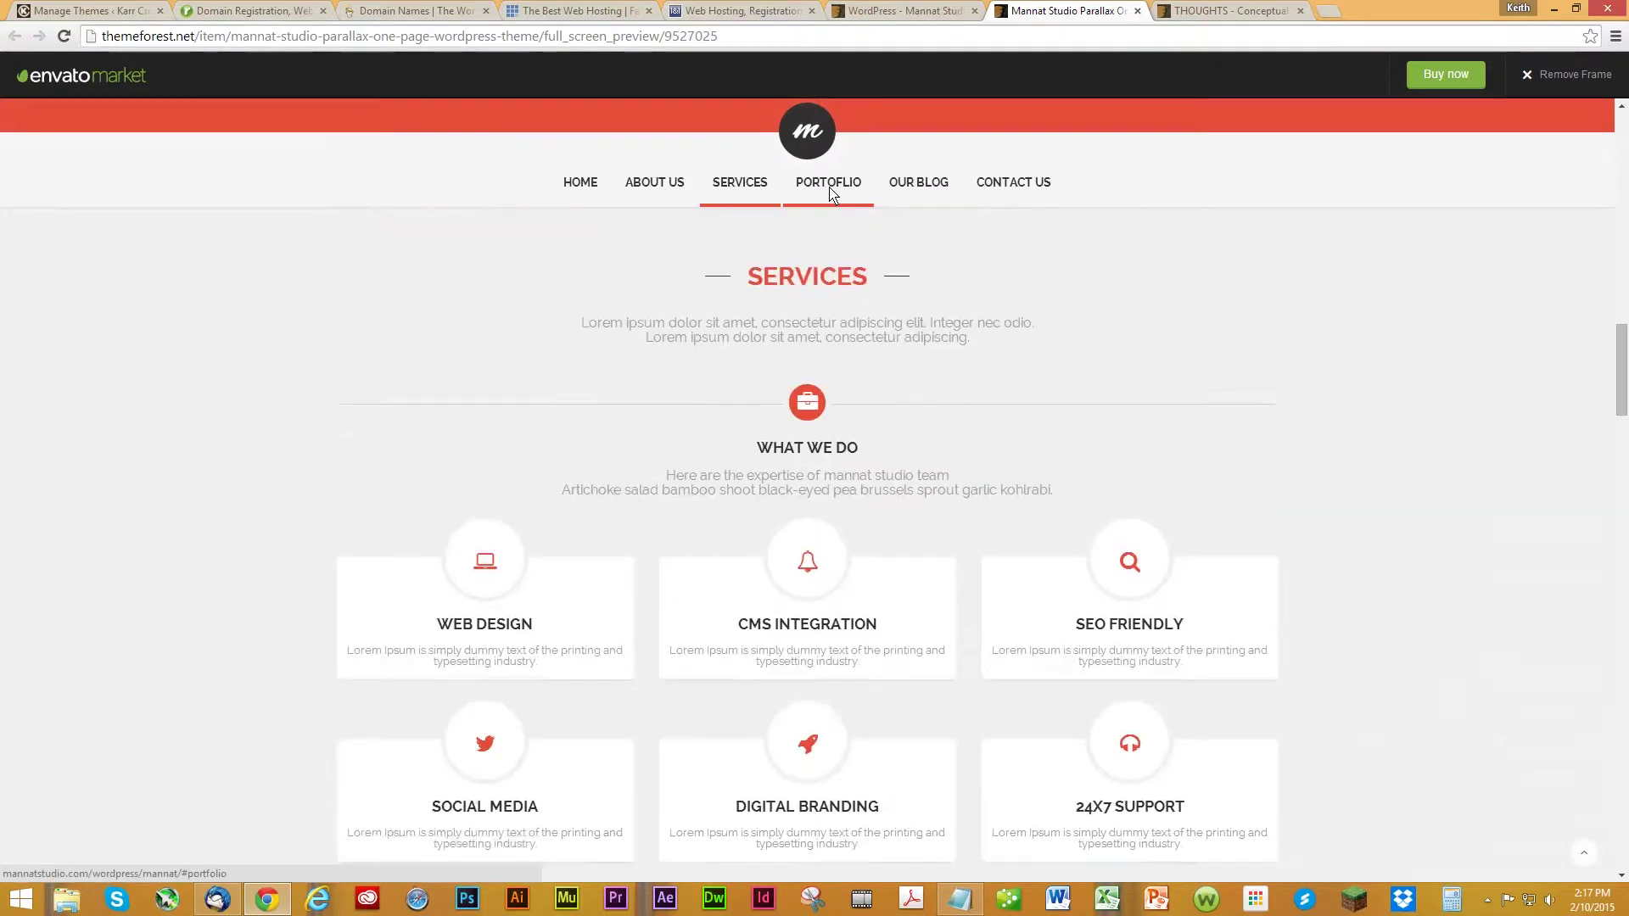
click(834, 191)
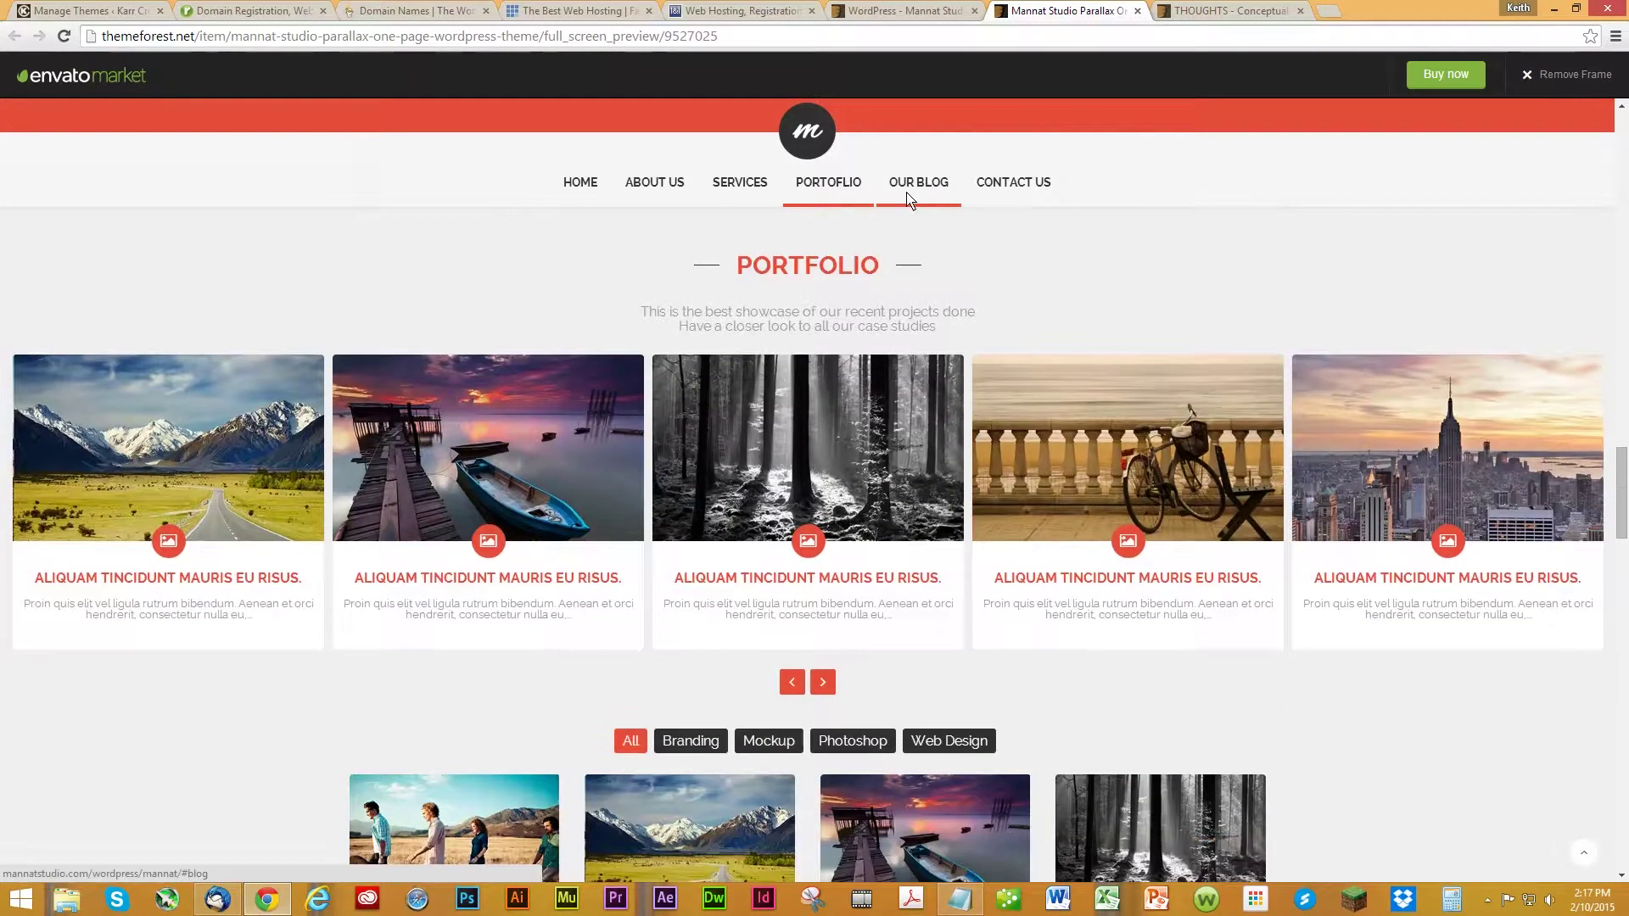
click(909, 194)
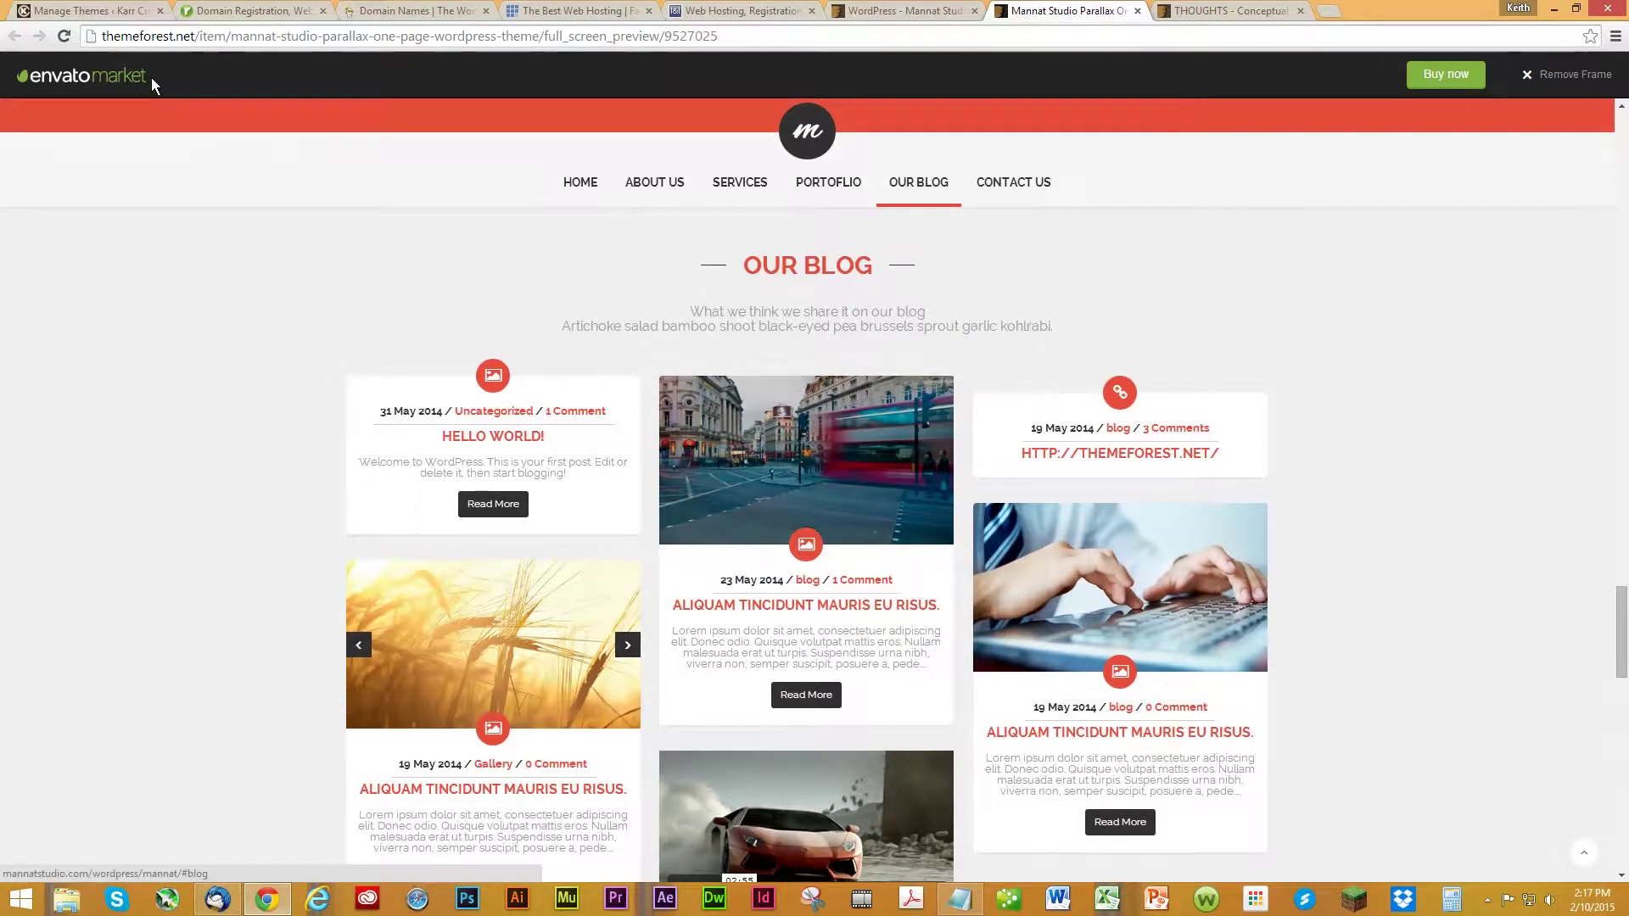
click(912, 12)
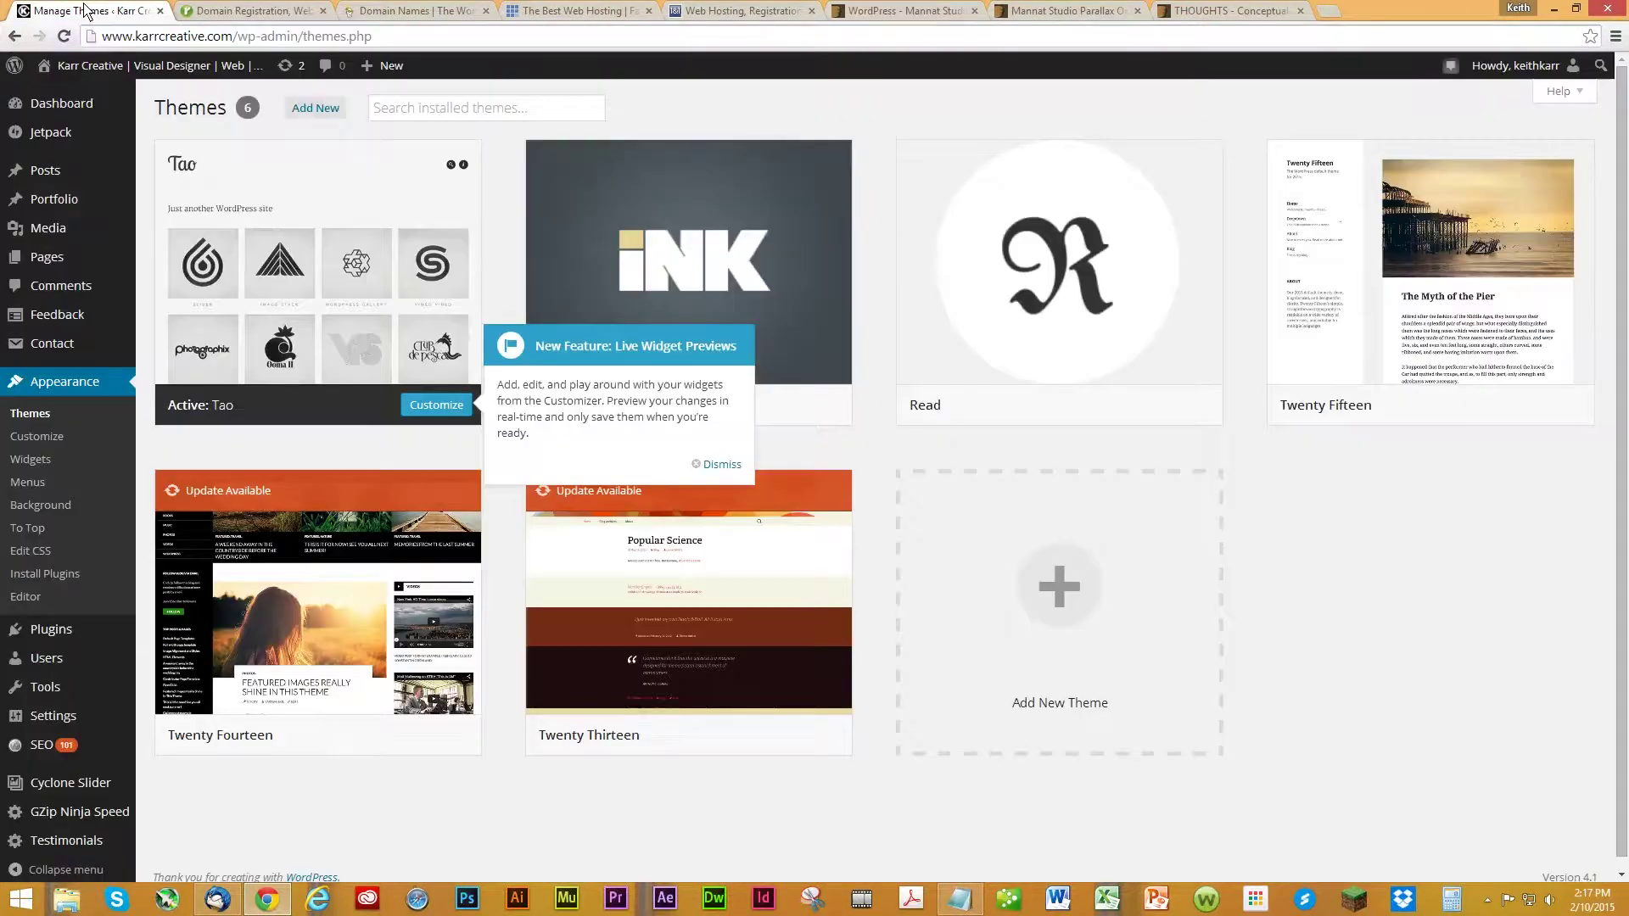
Open the Widgets page under Appearance and dismiss the "New Feature: Live Widget Previews" notice.
click(76, 10)
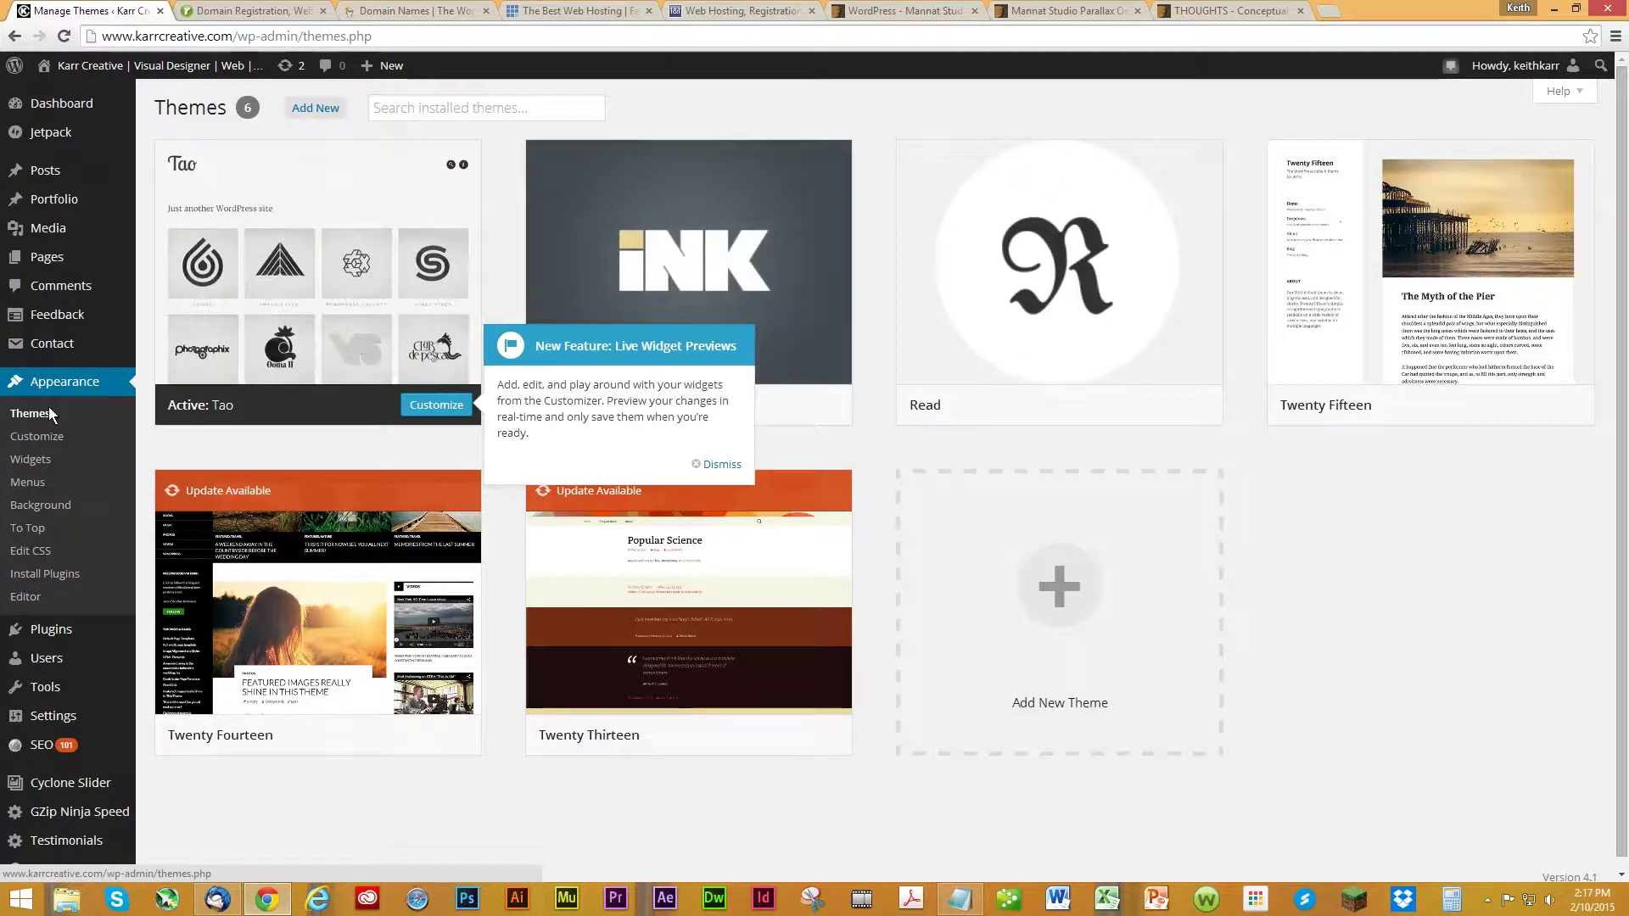
click(30, 459)
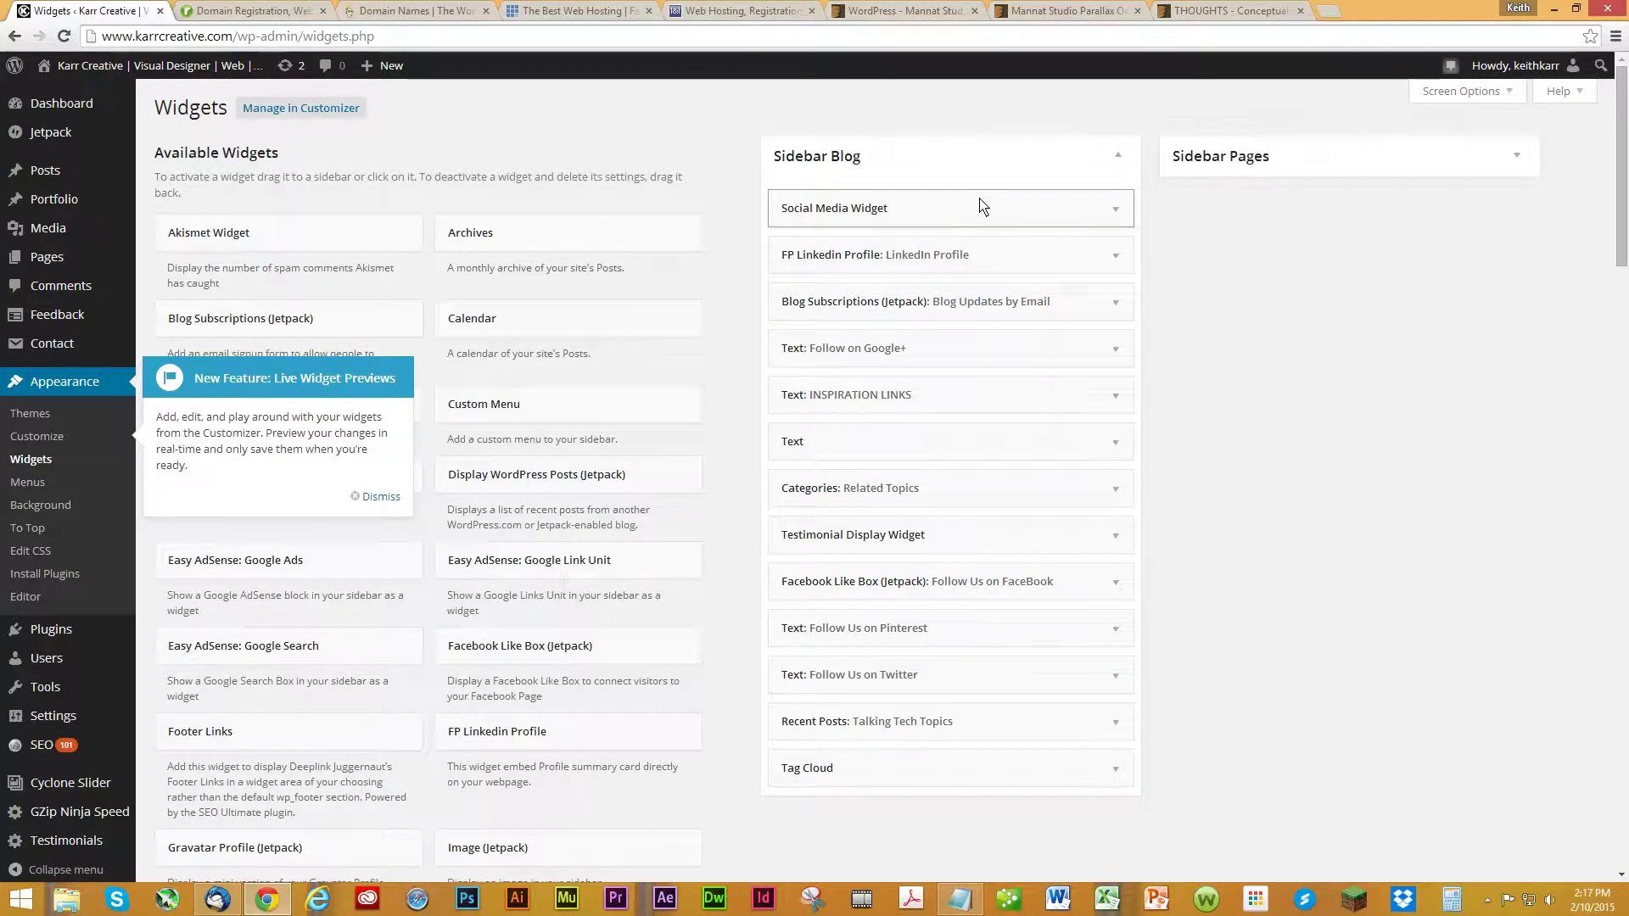
click(378, 497)
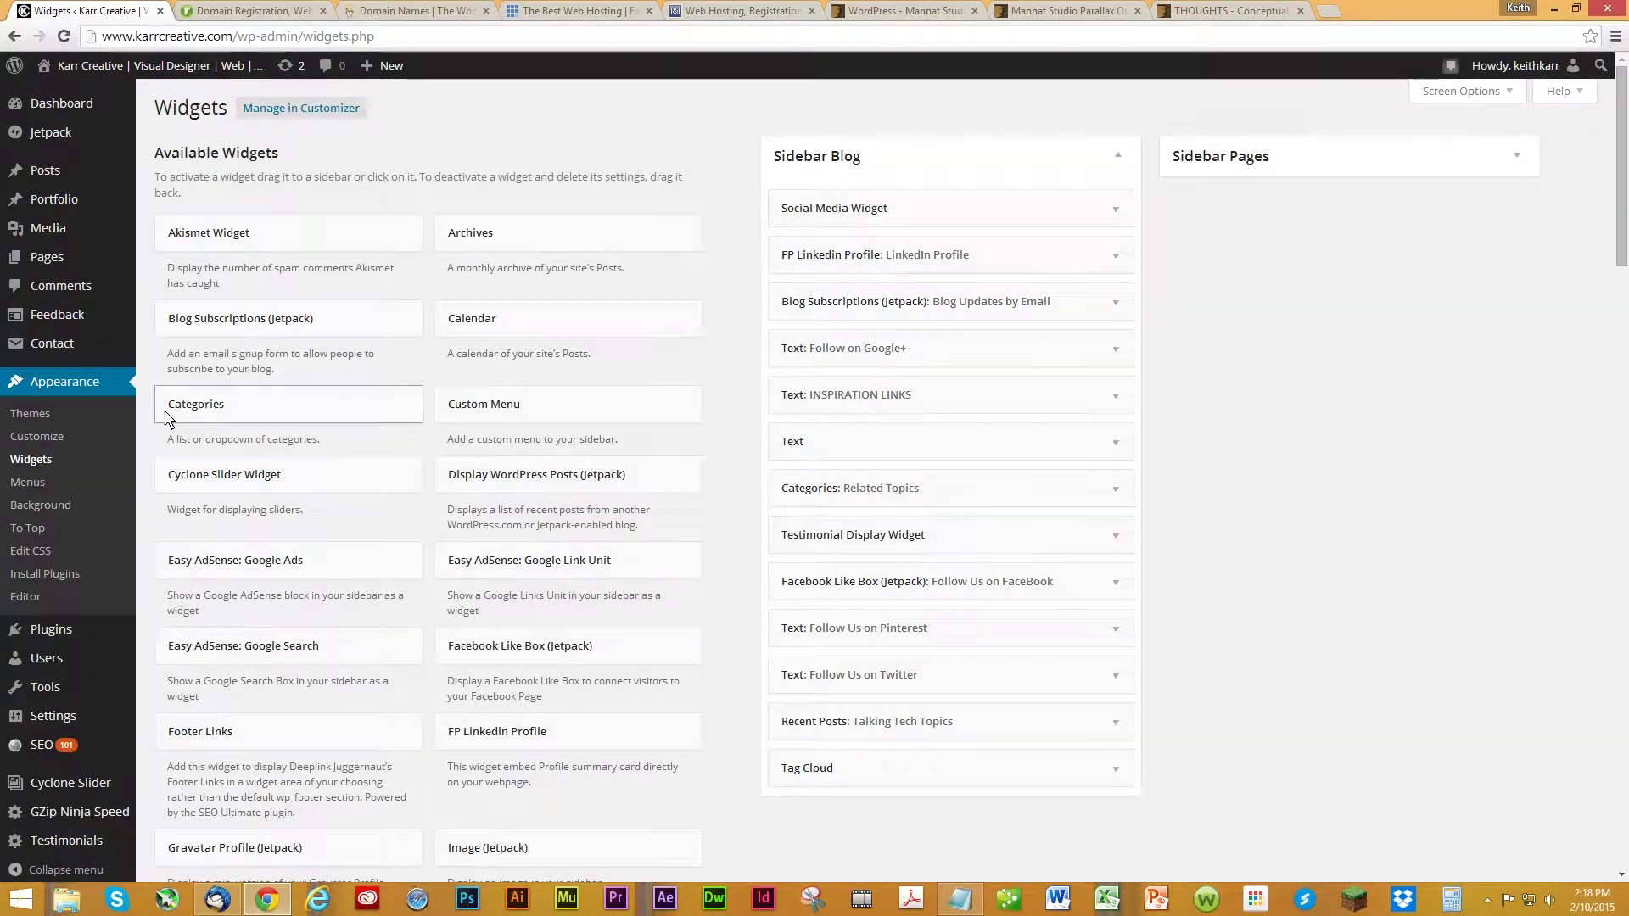
Open the installed plugins list and look through the entries from Akismet down to SEO Ultimate and back up.
mouse_move(106, 632)
click(110, 633)
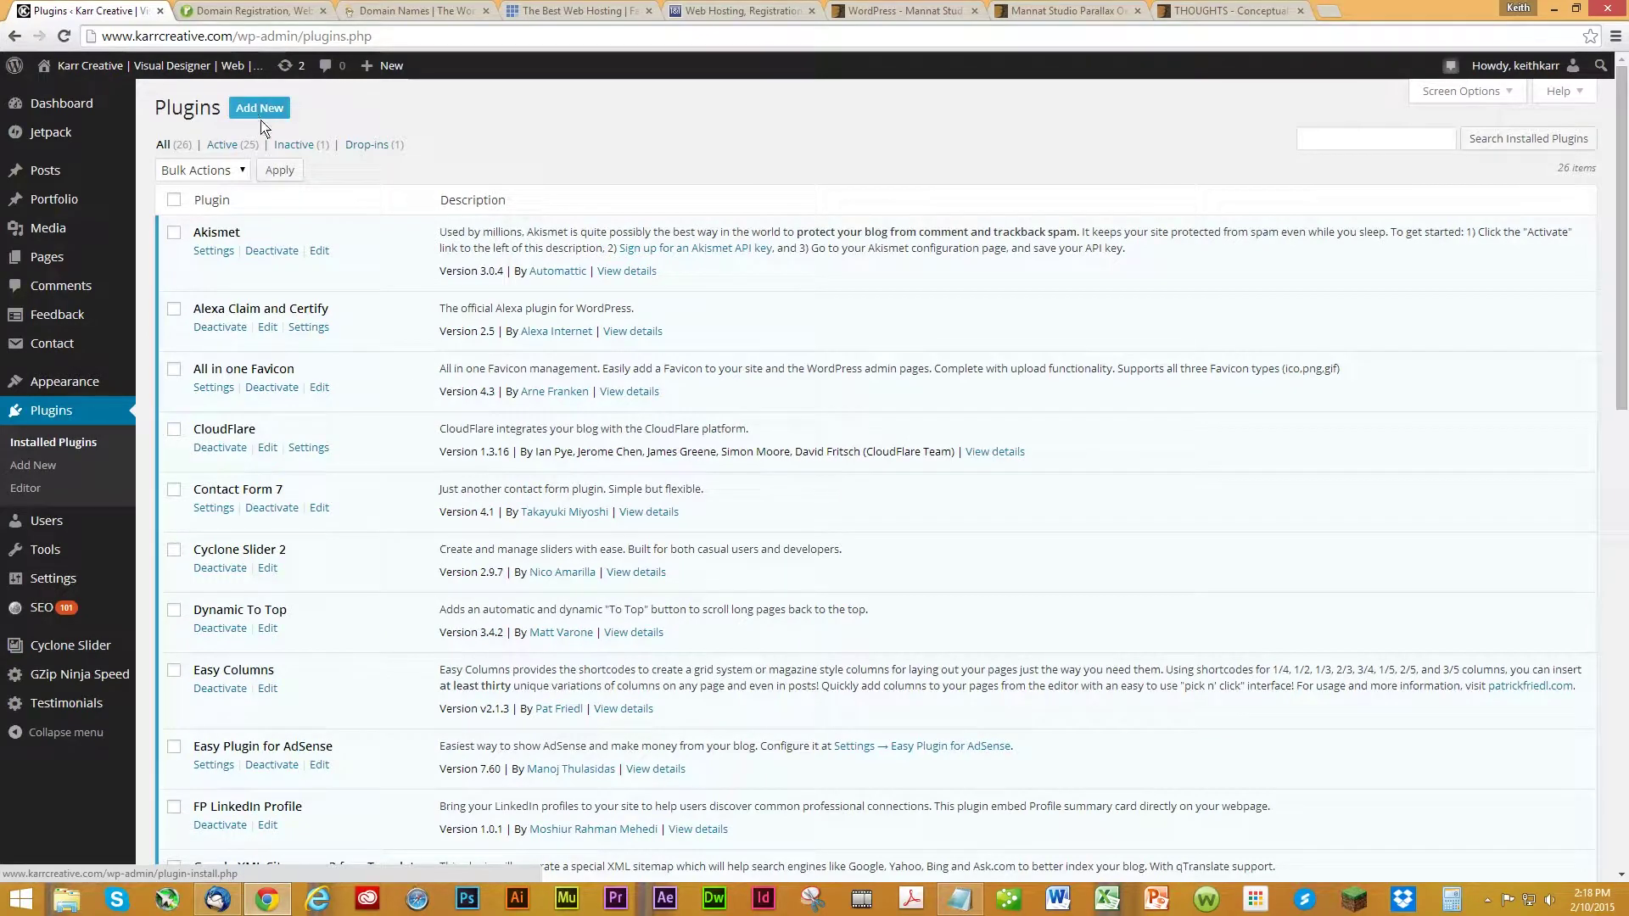
scroll(415, 533, down, 4)
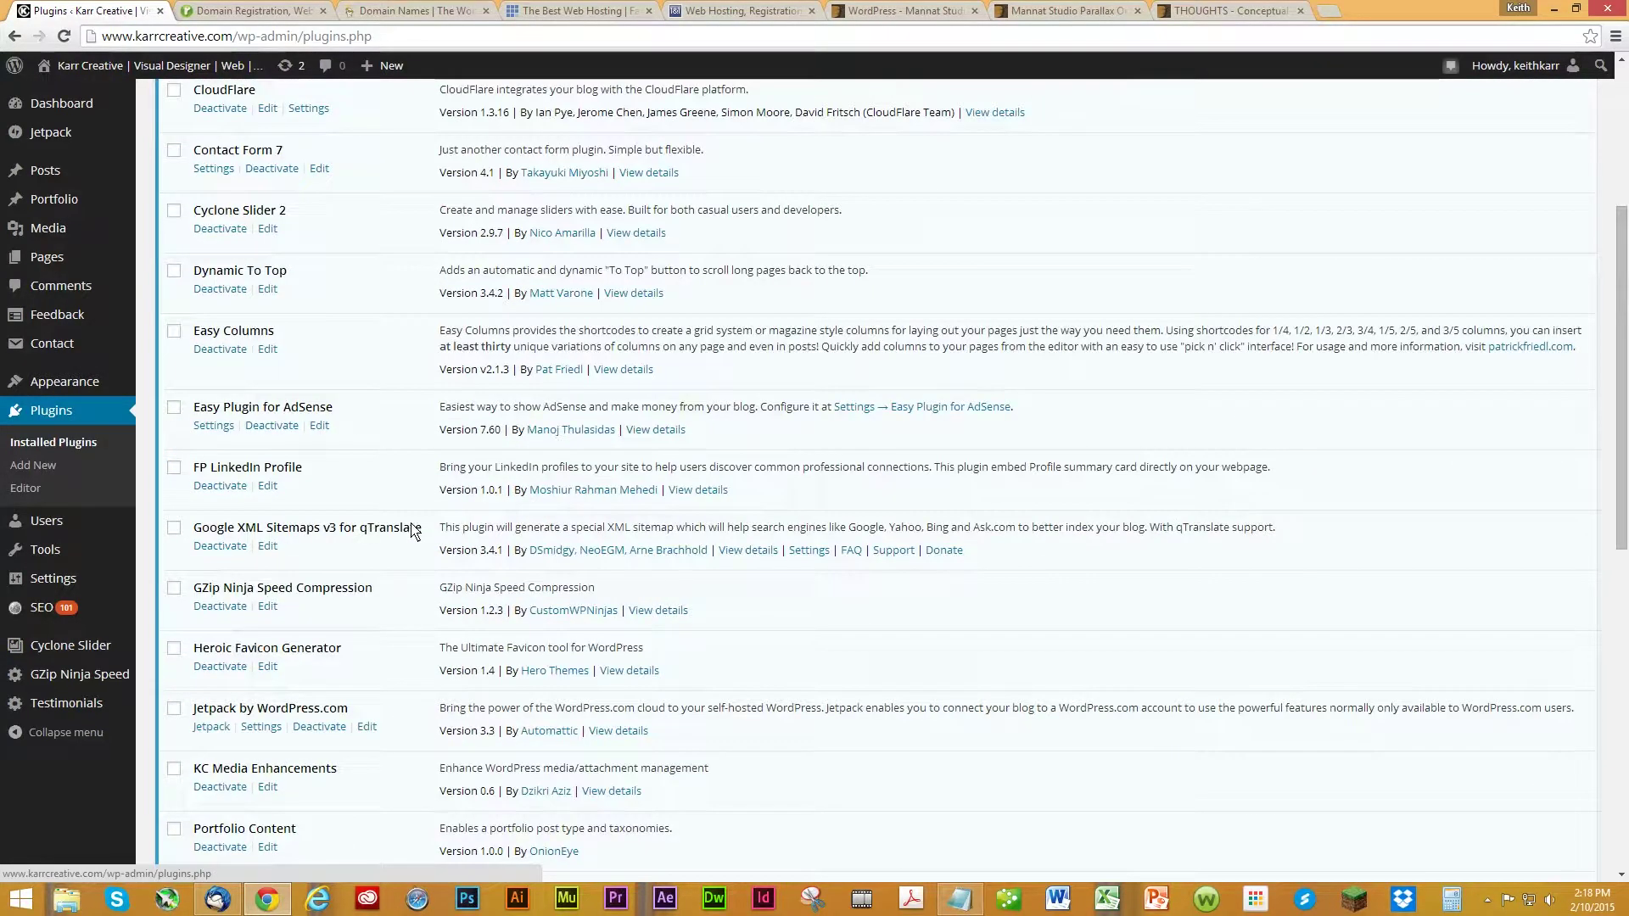
scroll(415, 532, down, 3)
scroll(415, 530, down, 2)
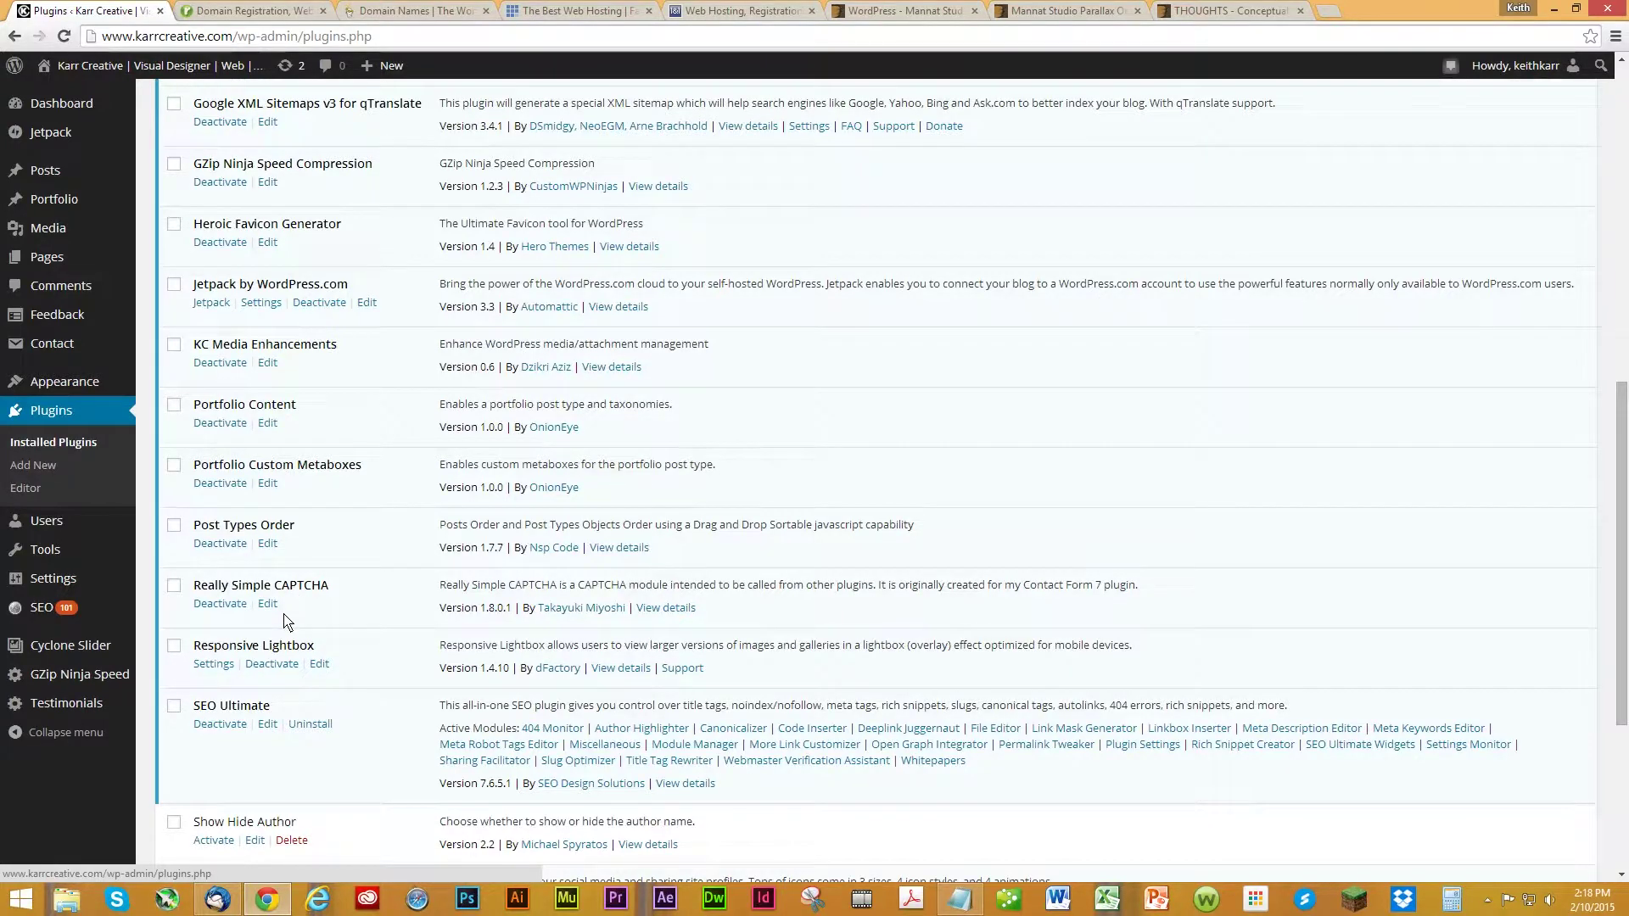
scroll(286, 621, up, 2)
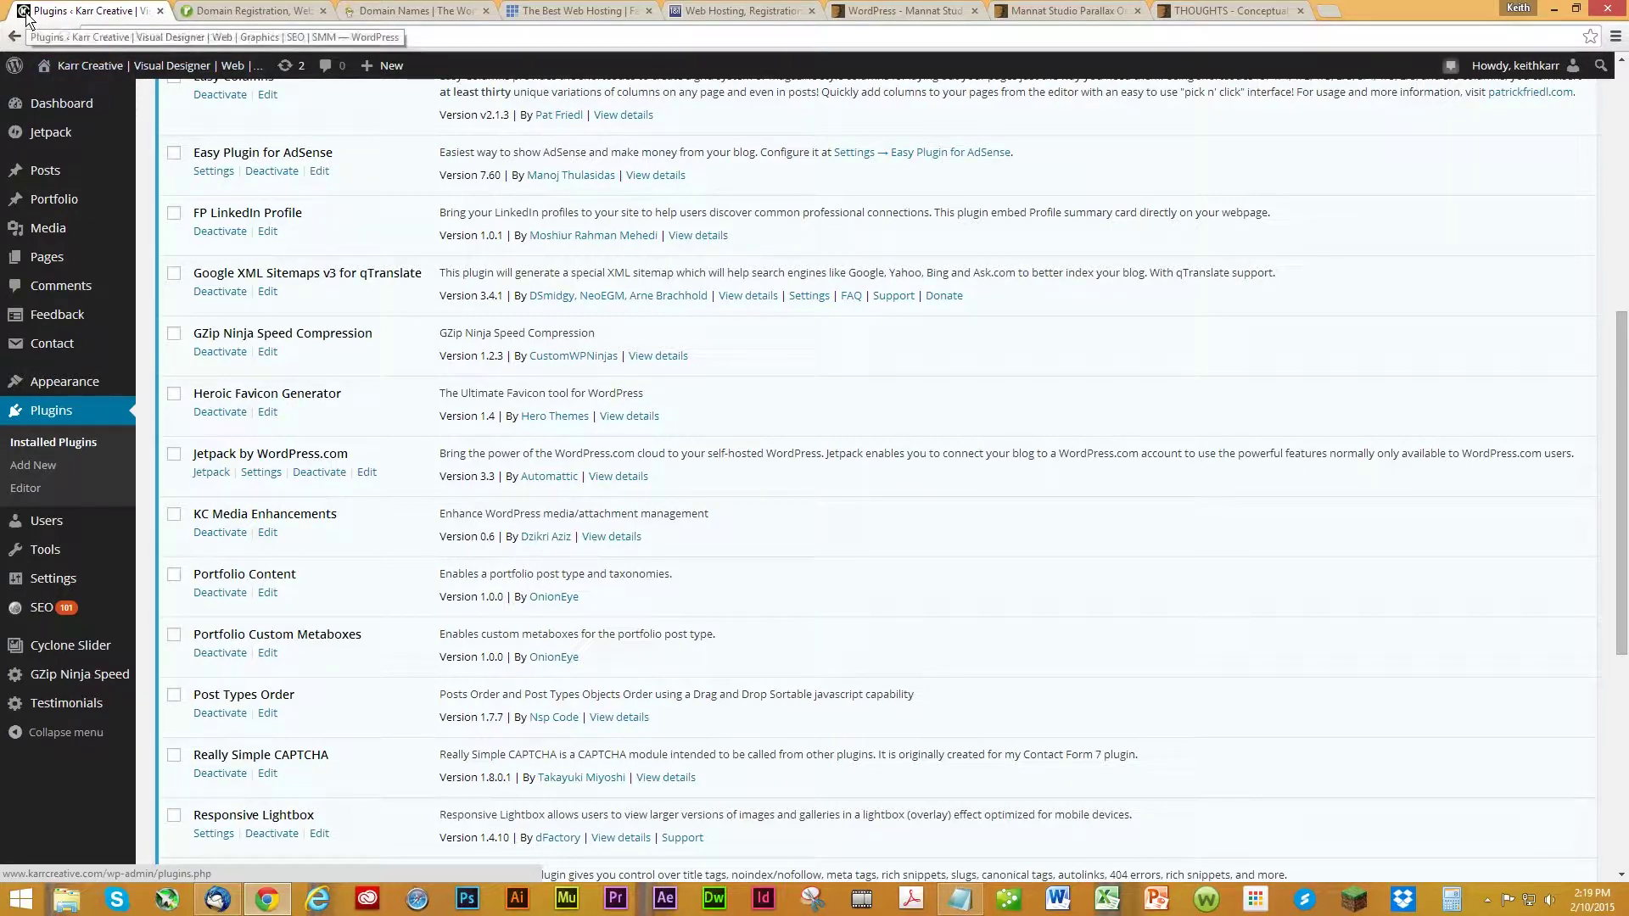
scroll(271, 429, up, 1)
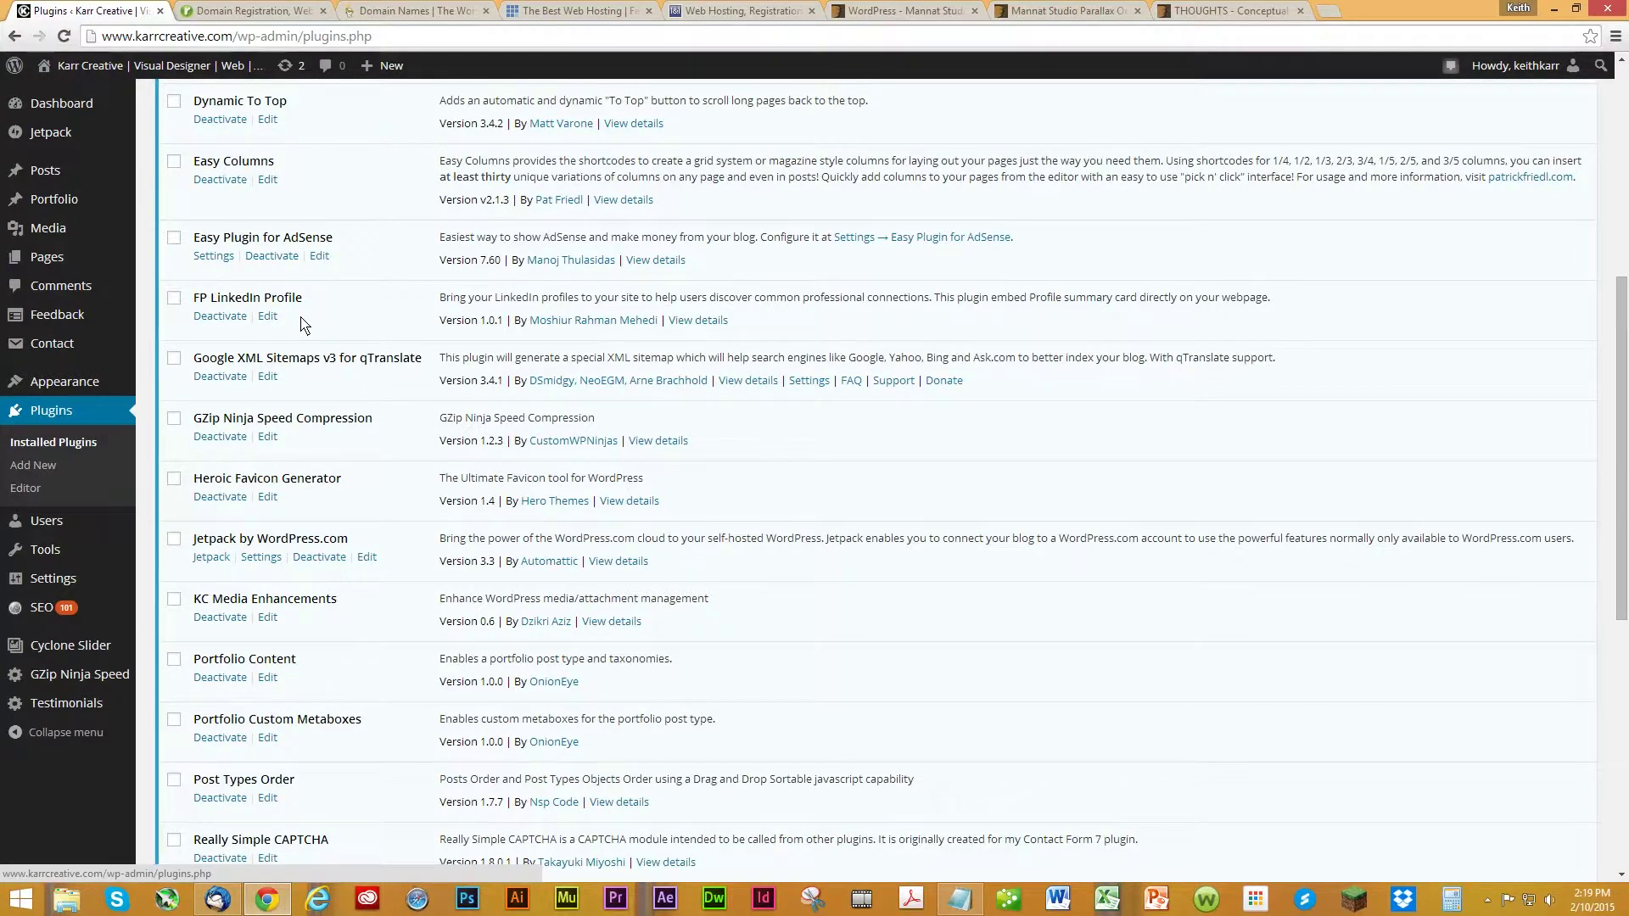
scroll(301, 323, up, 2)
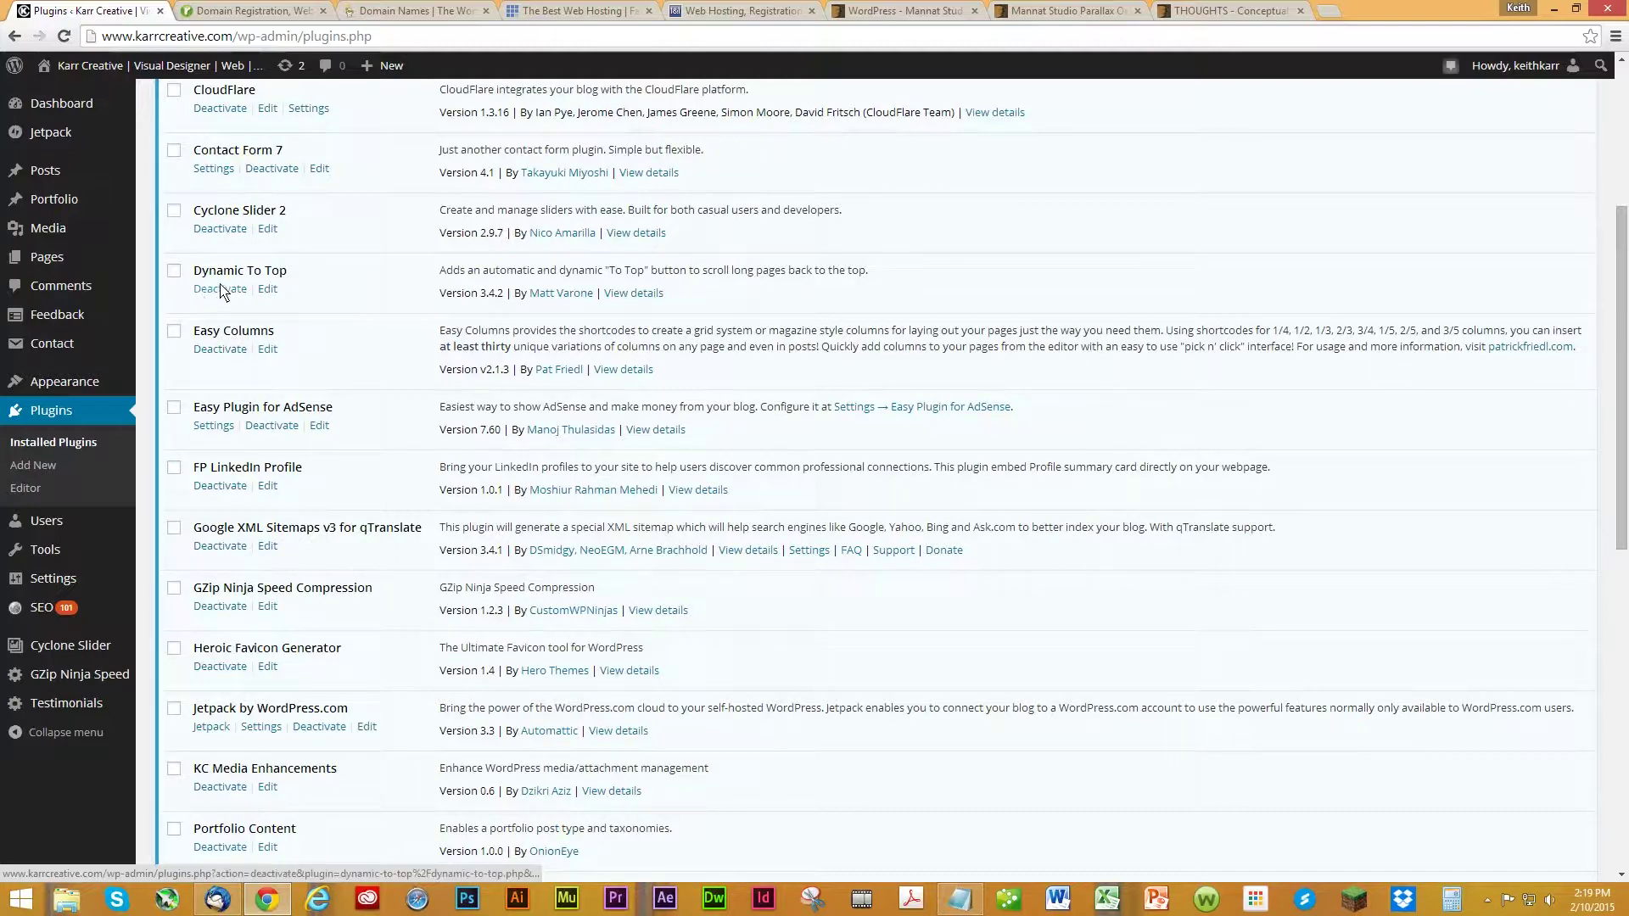
scroll(229, 301, up, 3)
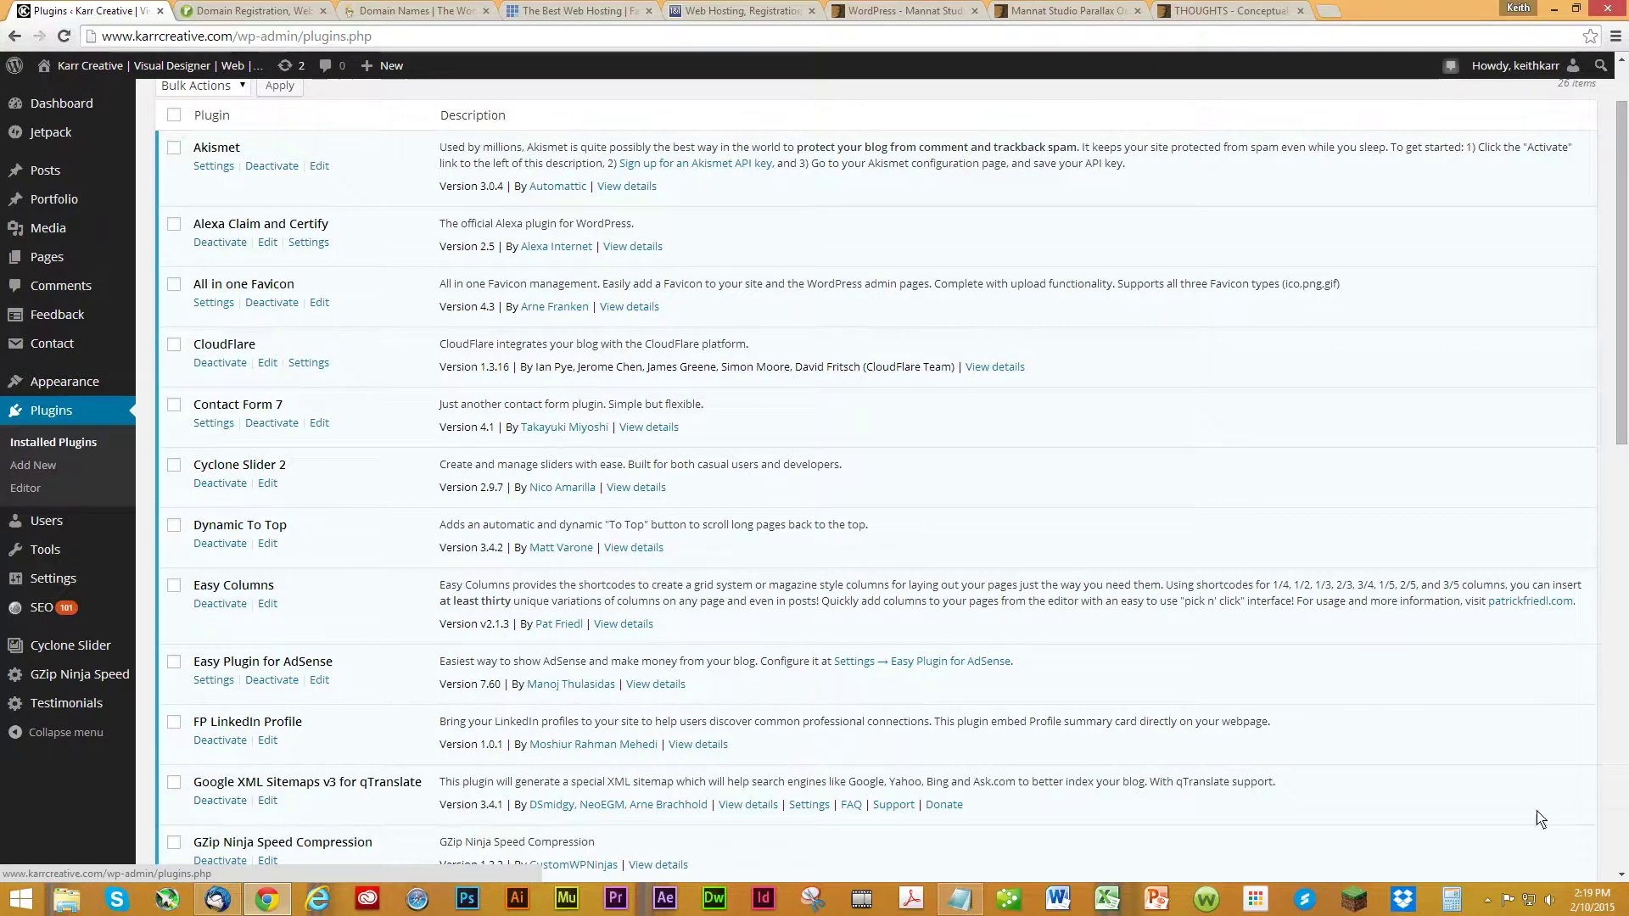
click(1487, 900)
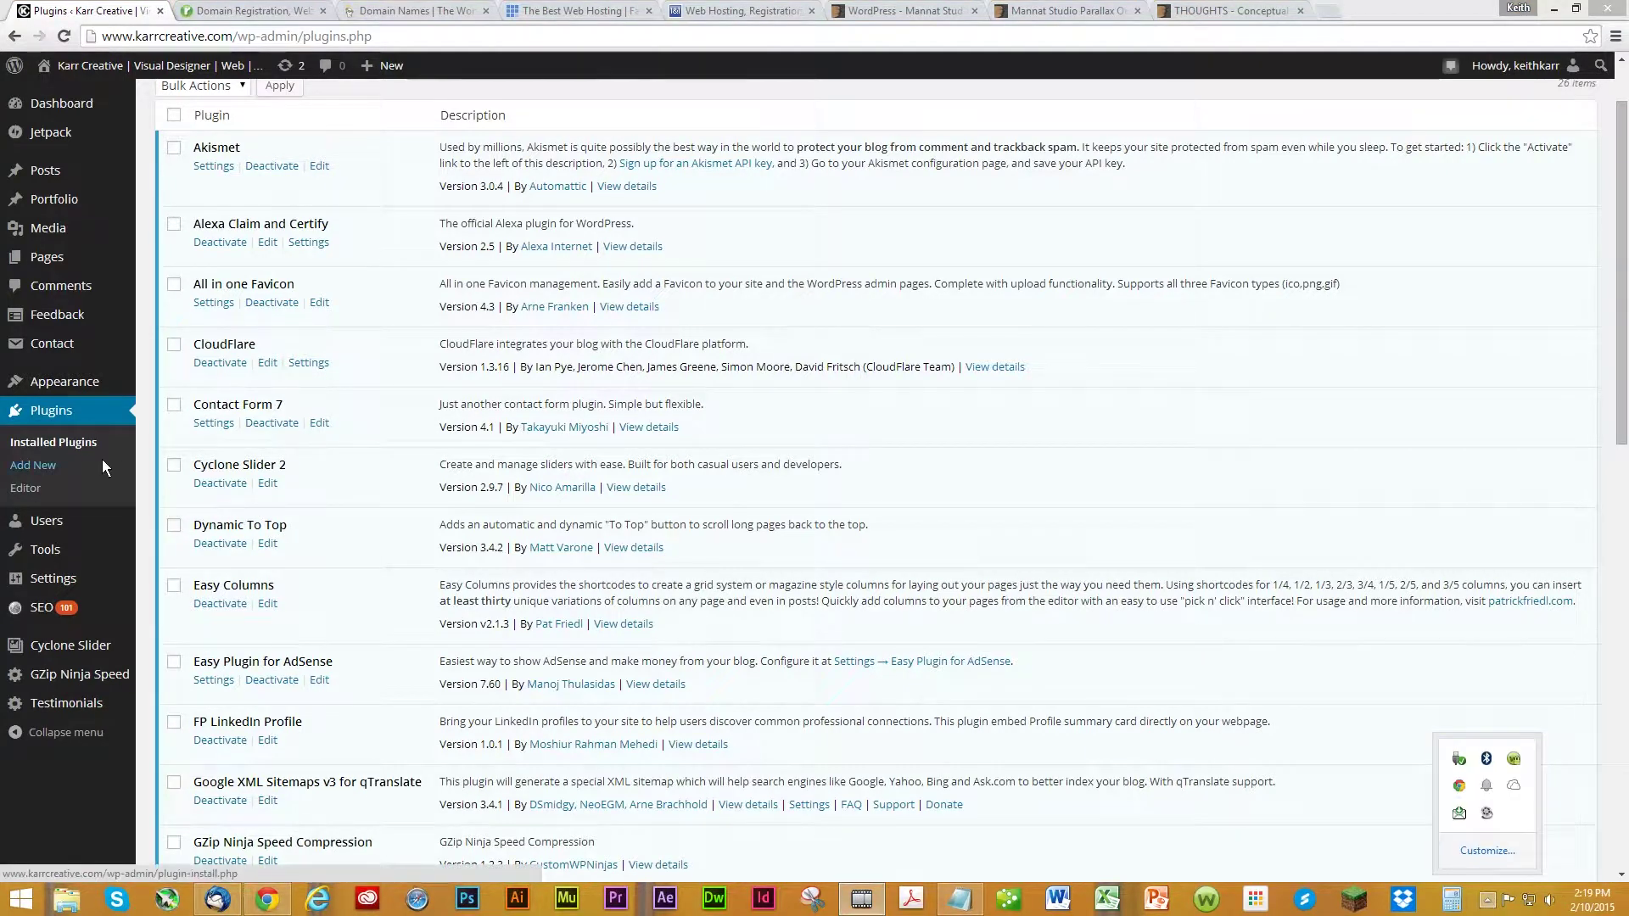
click(1017, 495)
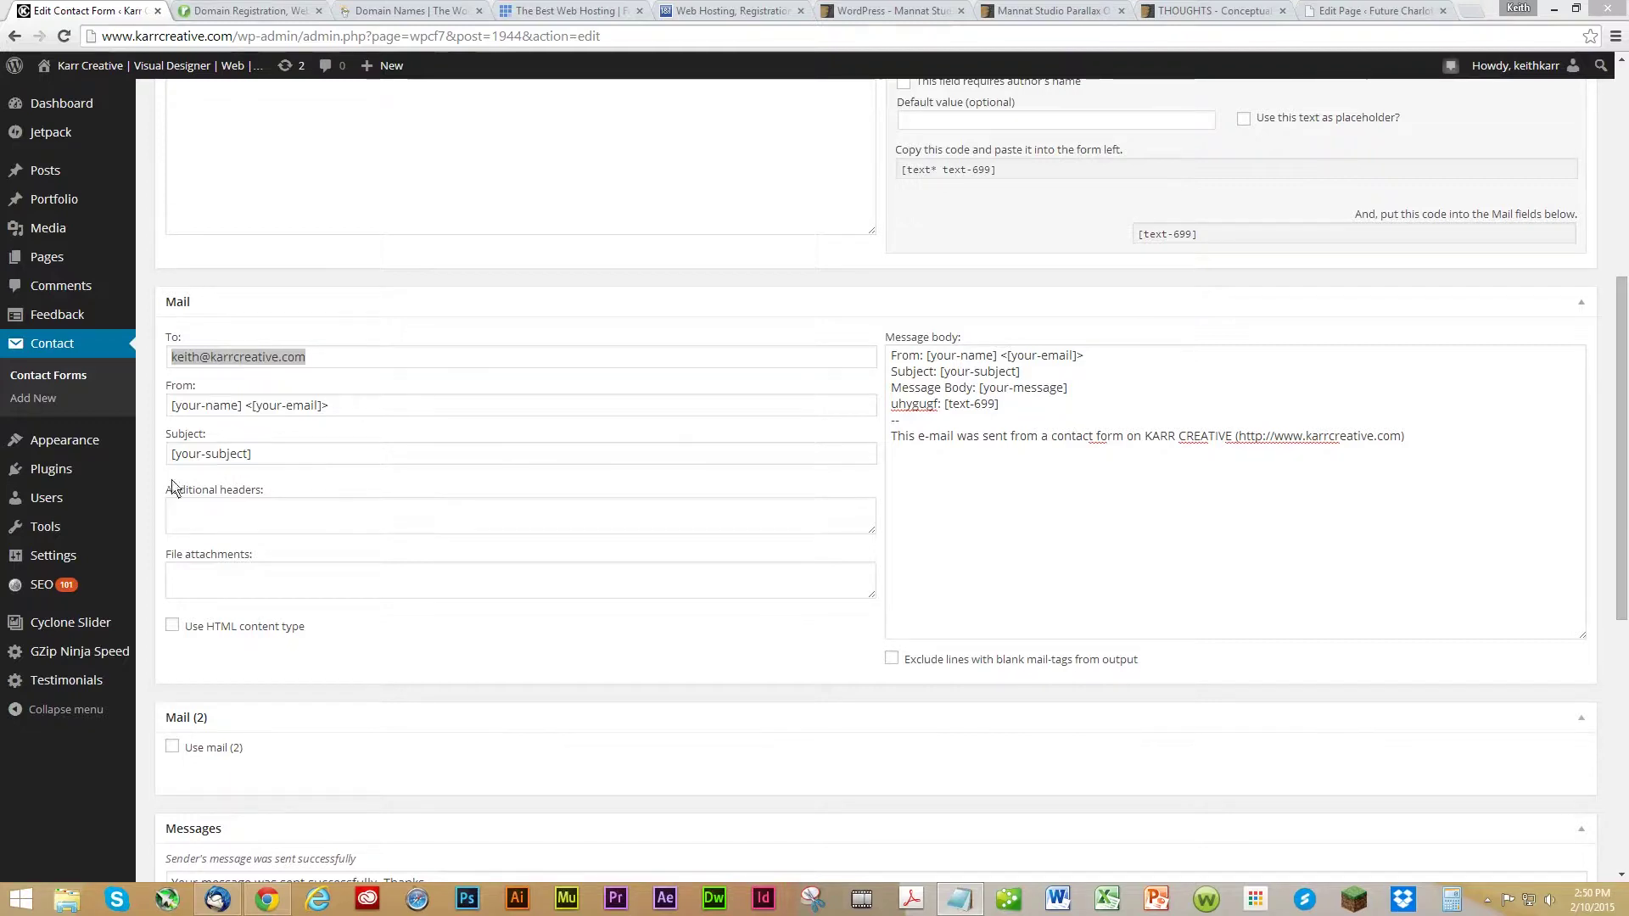
Leave the contact form editor for the installed plugins list and review the entries from Akismet down to Jetpack.
mouse_move(69, 471)
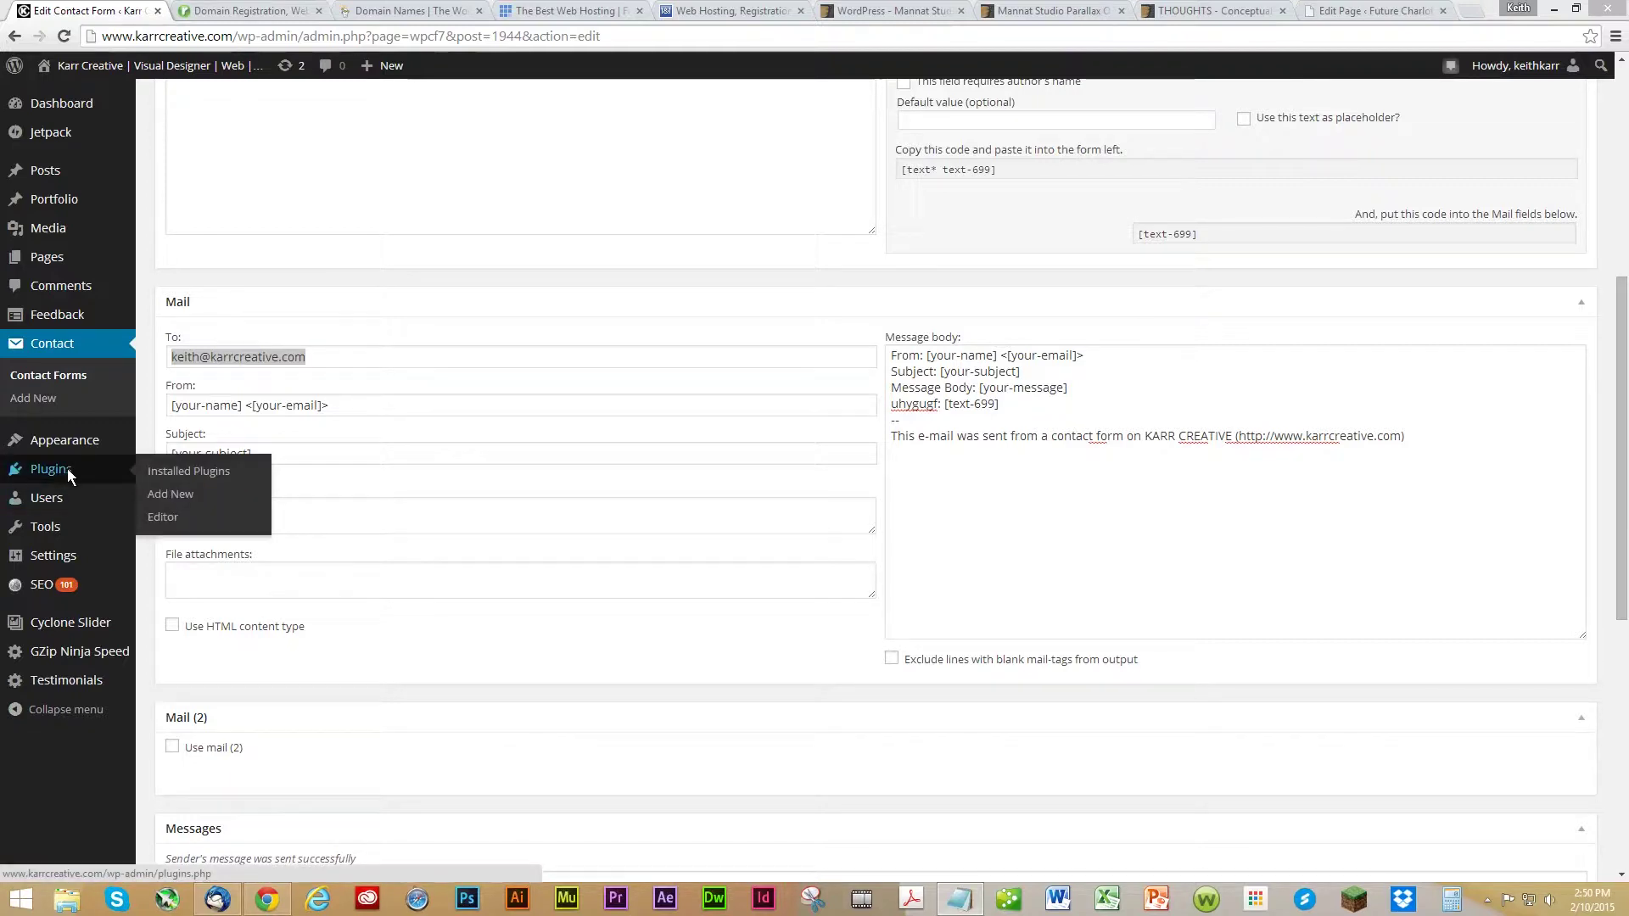
click(68, 469)
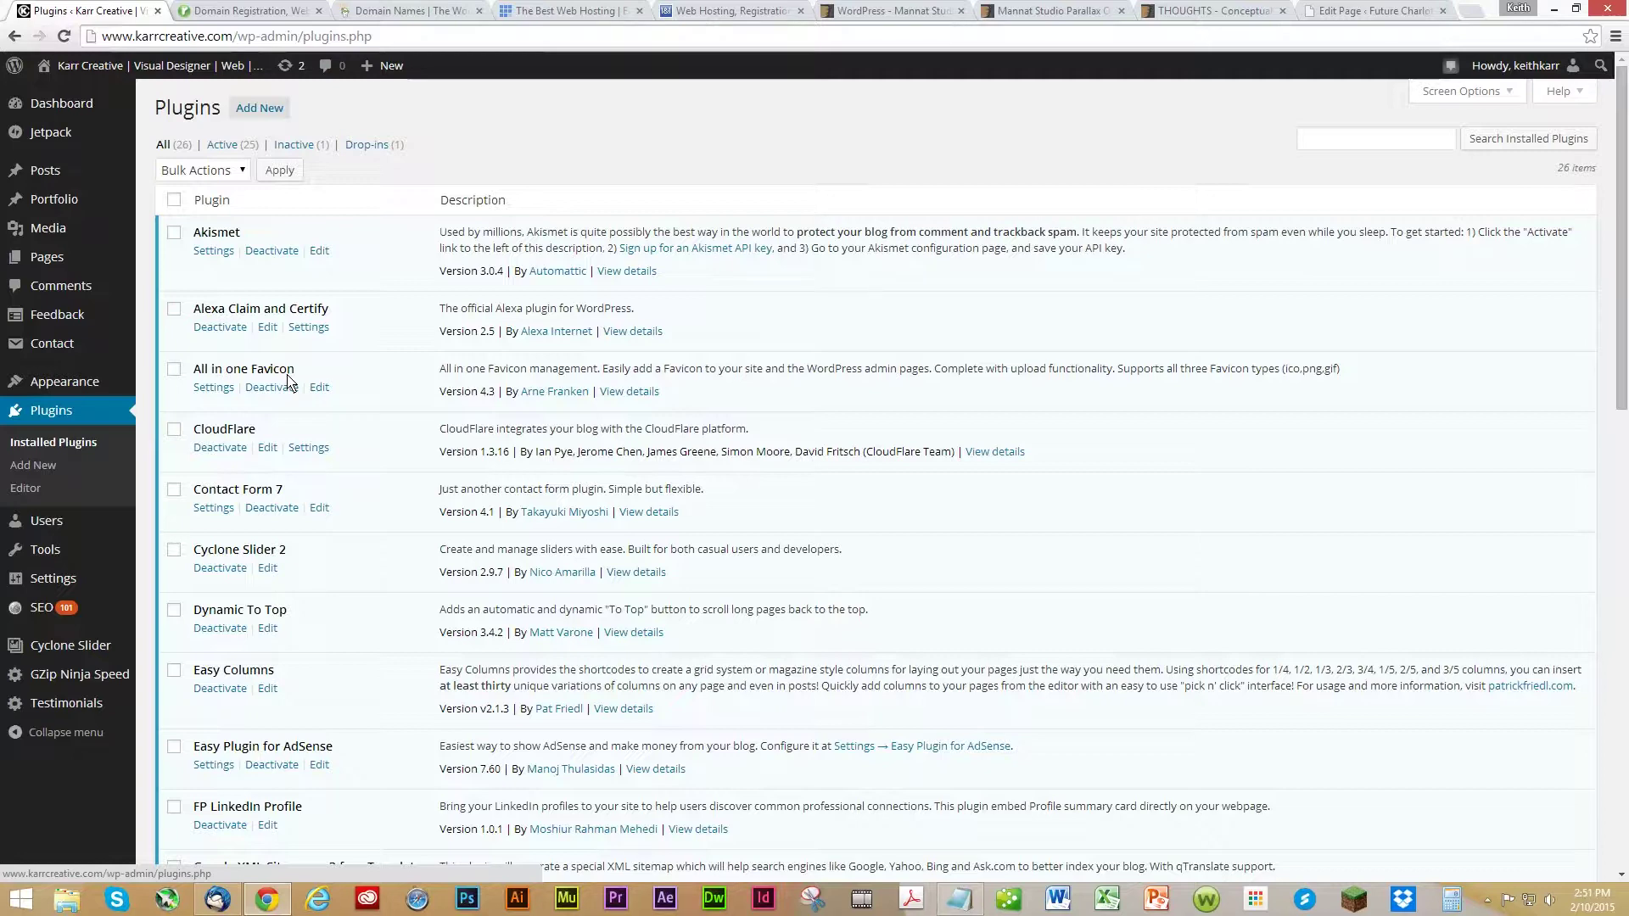
scroll(263, 500, down, 1)
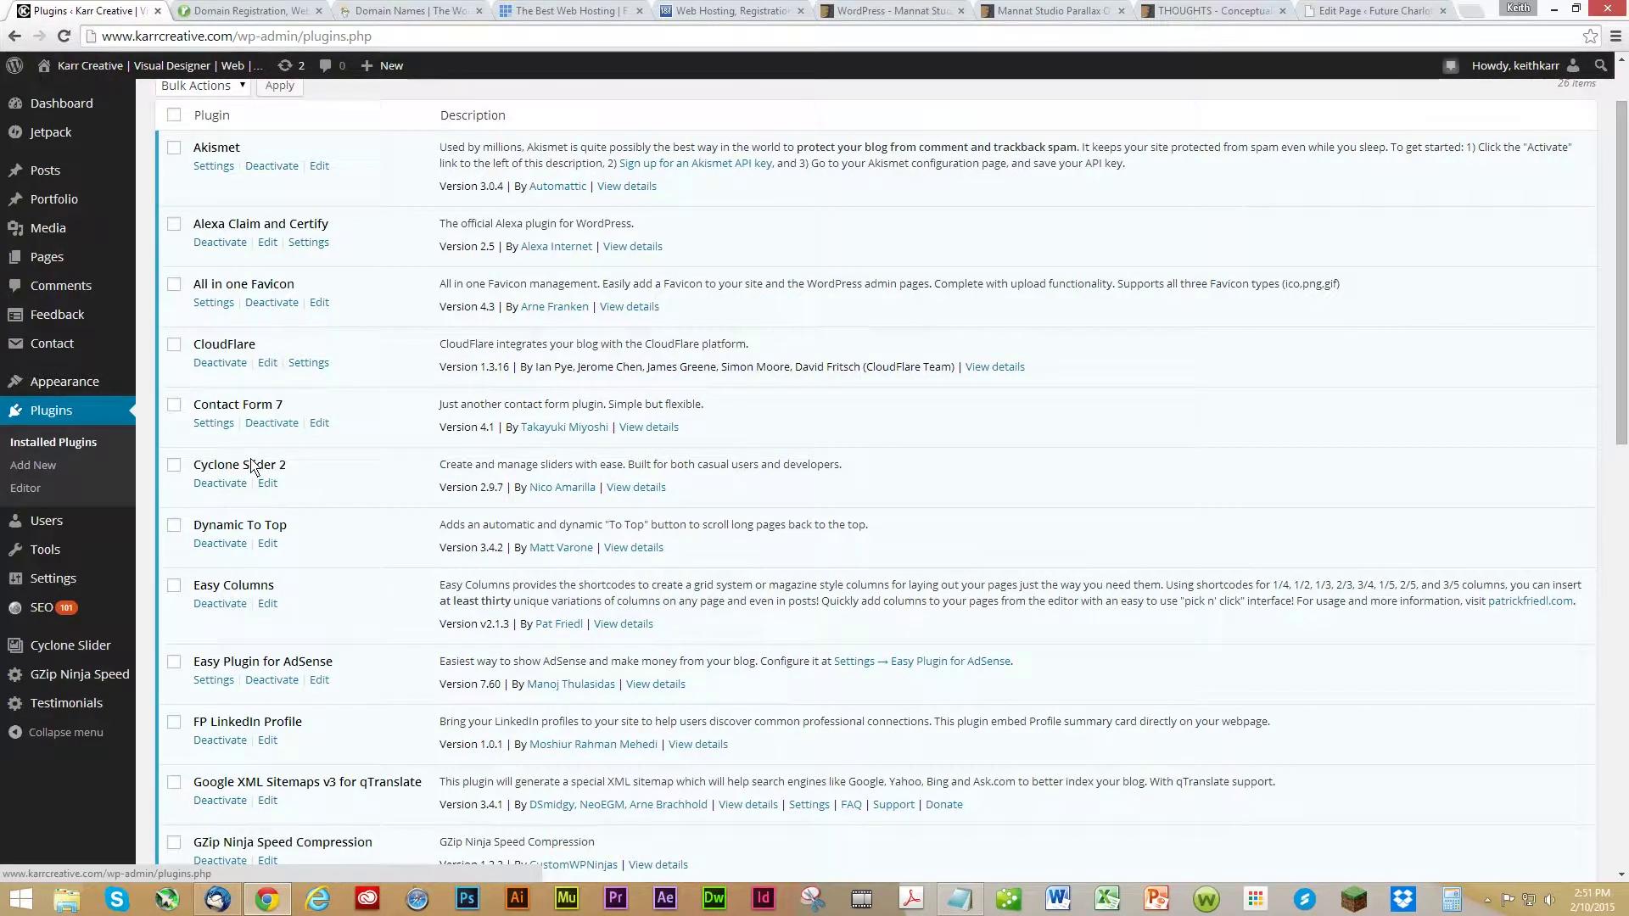
scroll(251, 466, down, 1)
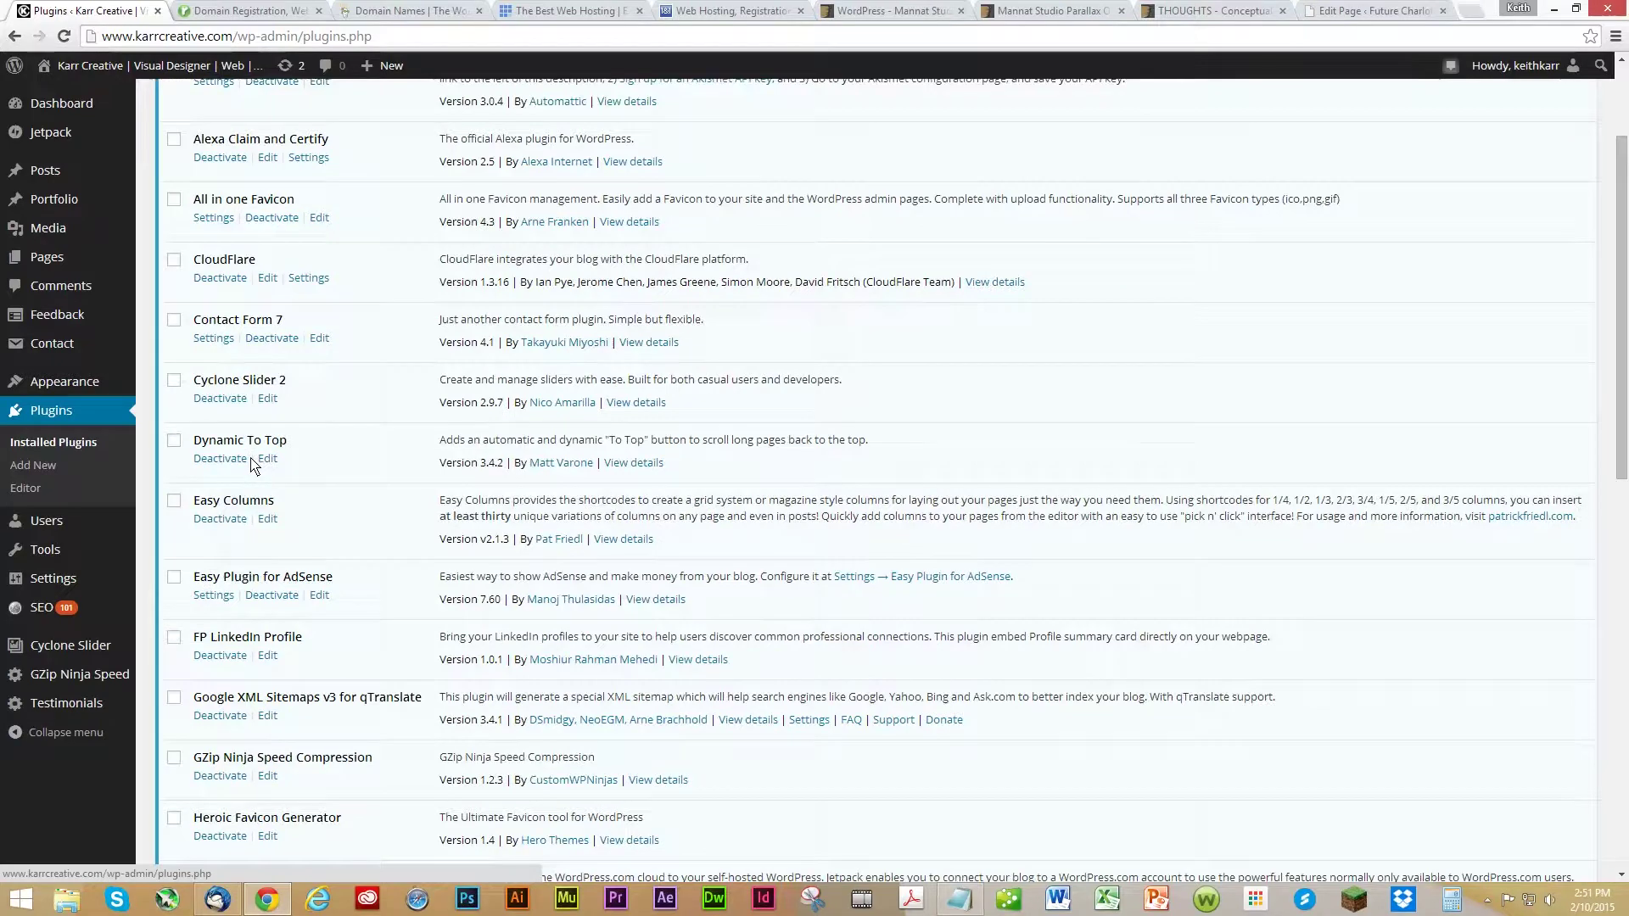
scroll(249, 446, down, 1)
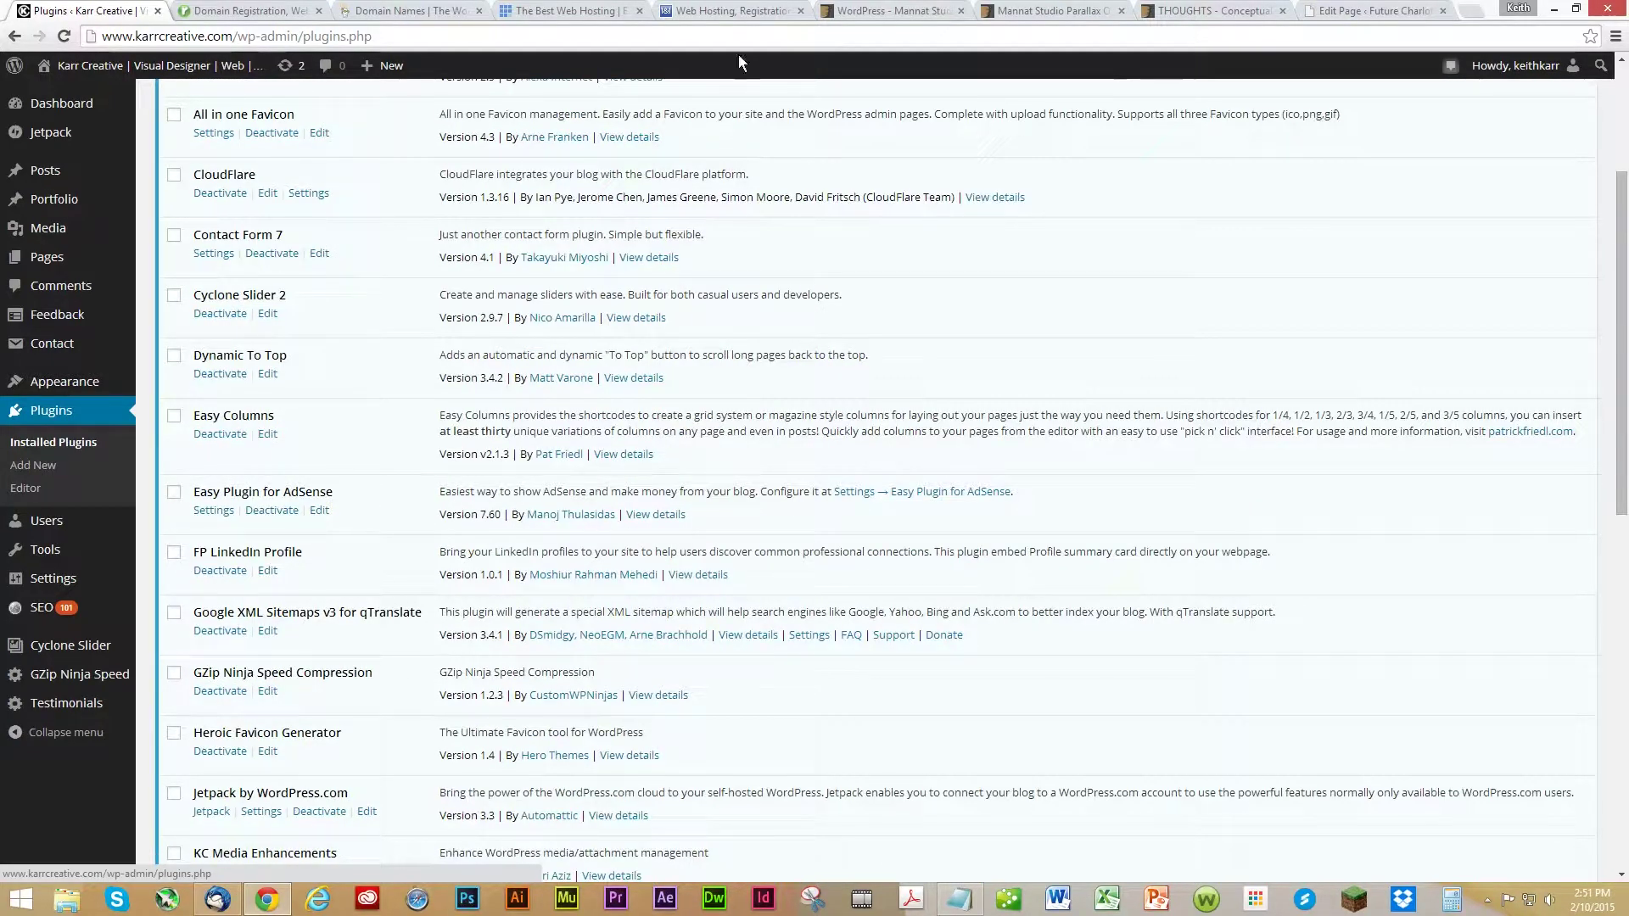
Switch to the Future Charlotte site, go to its dashboard and open the HOME page for editing.
click(1391, 14)
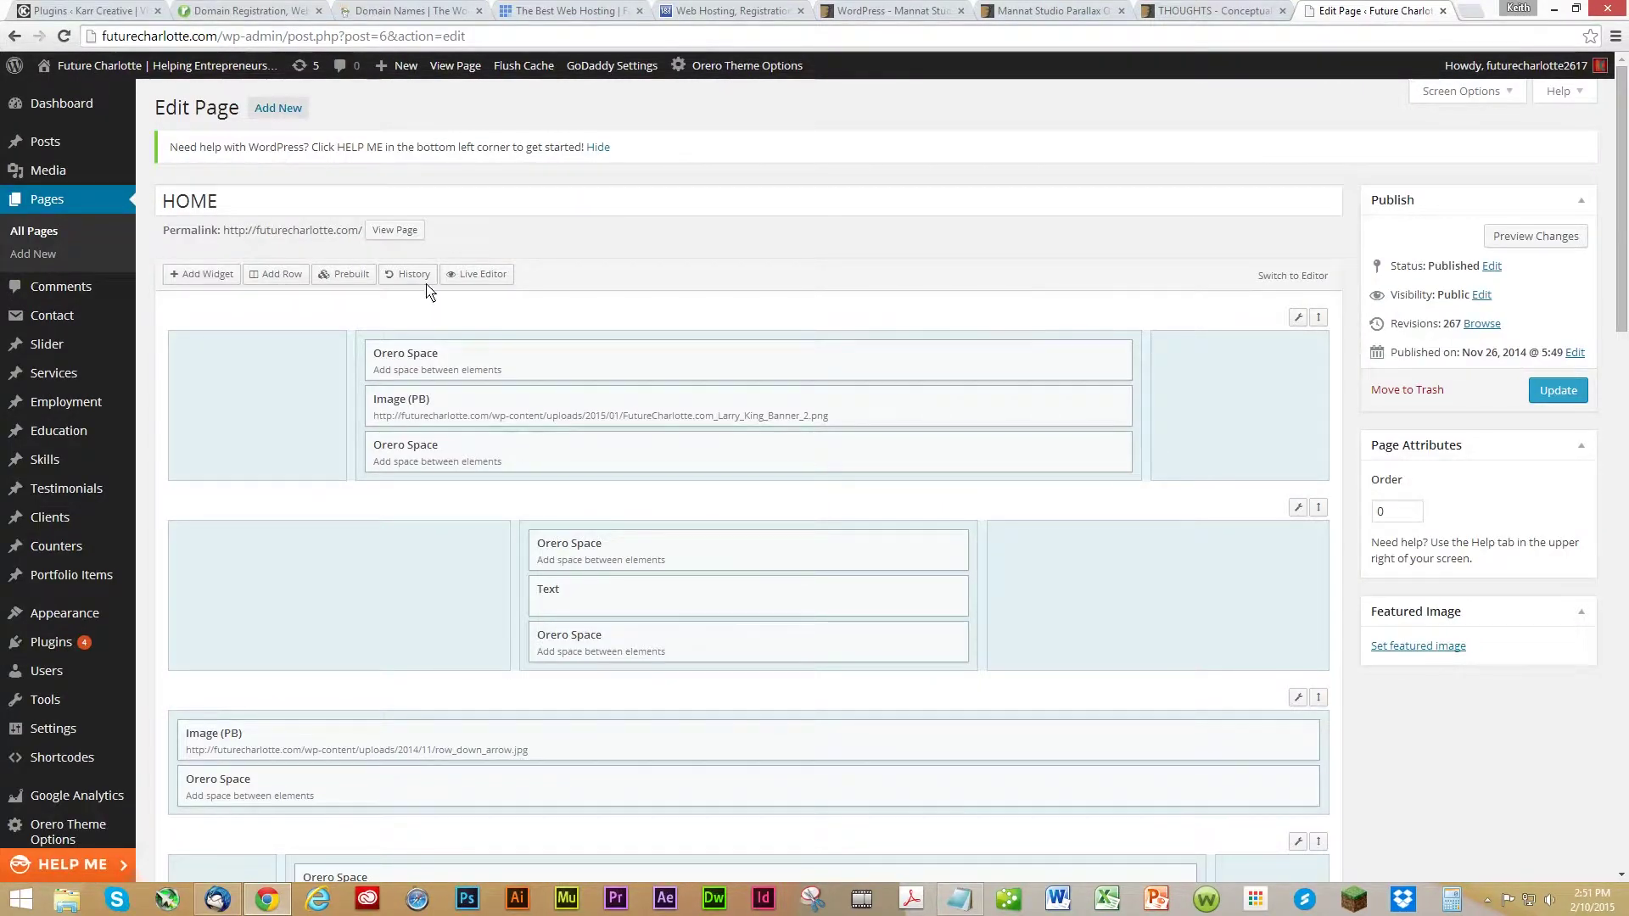
click(86, 96)
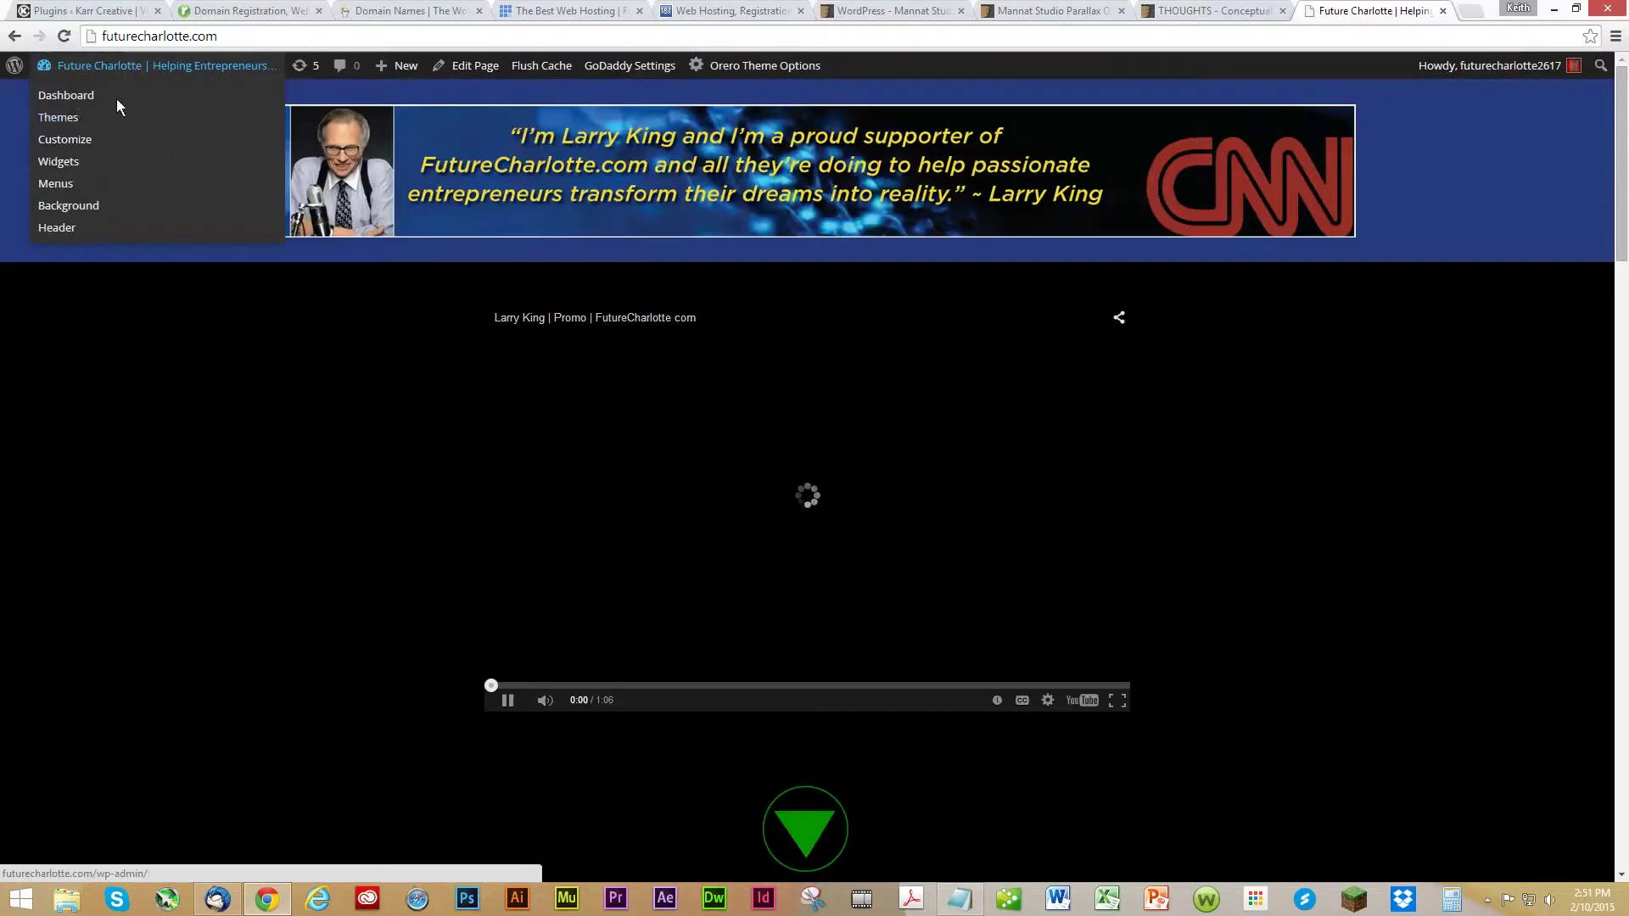
click(79, 98)
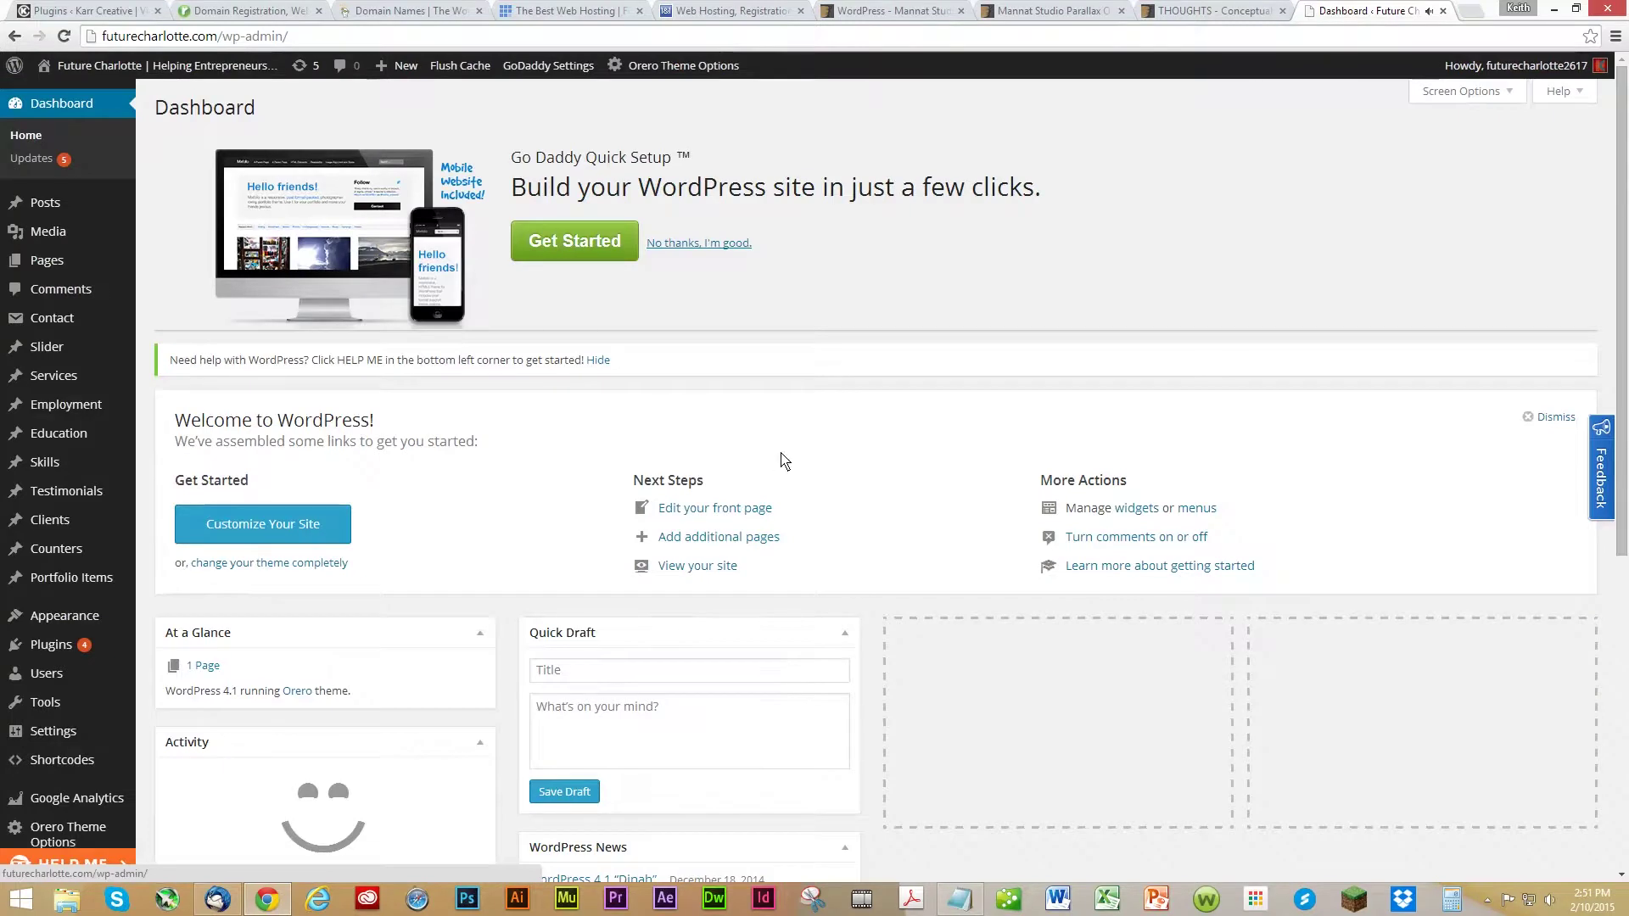
click(47, 260)
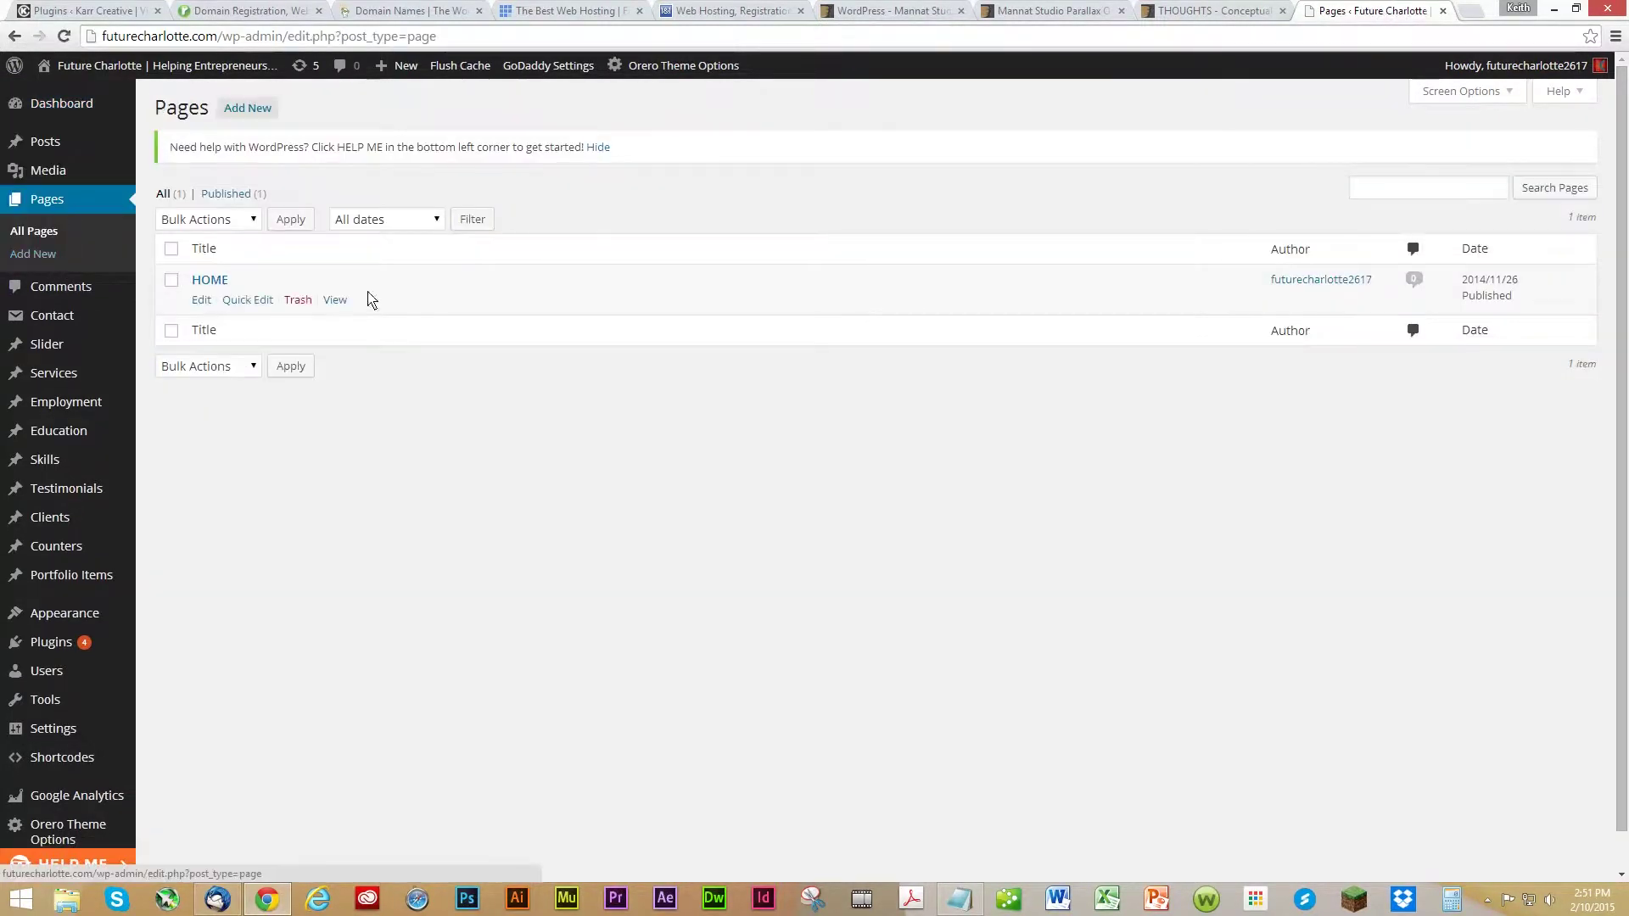
click(201, 300)
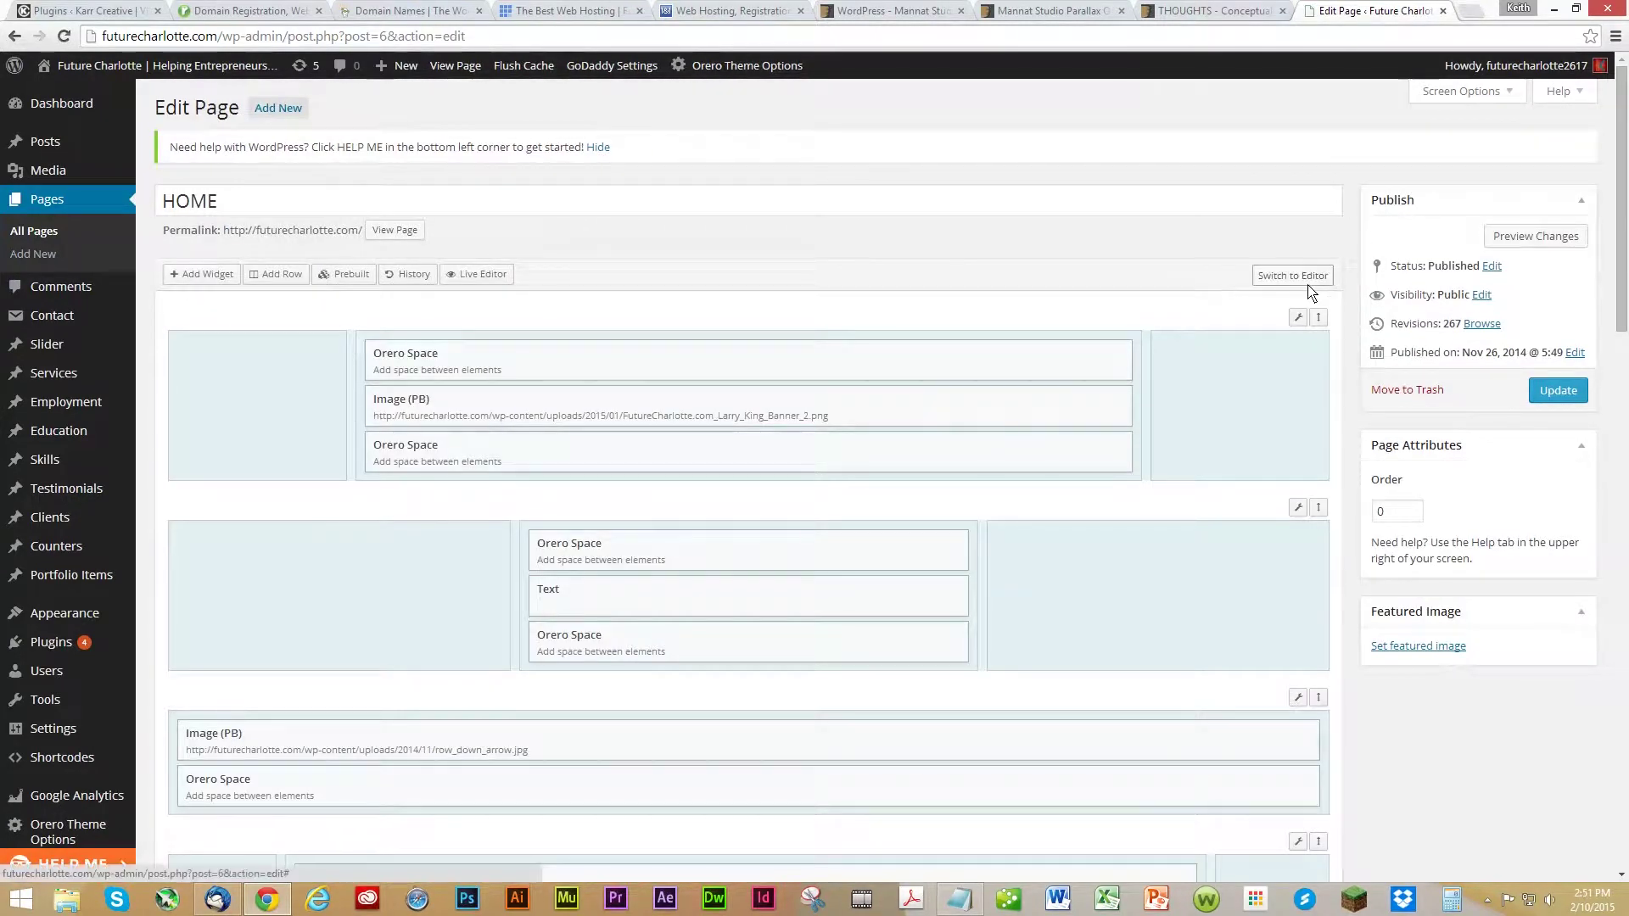
Widen the middle column of the HOME page's second layout row, and view the widgets available to add before closing the list.
drag(516, 543, 474, 587)
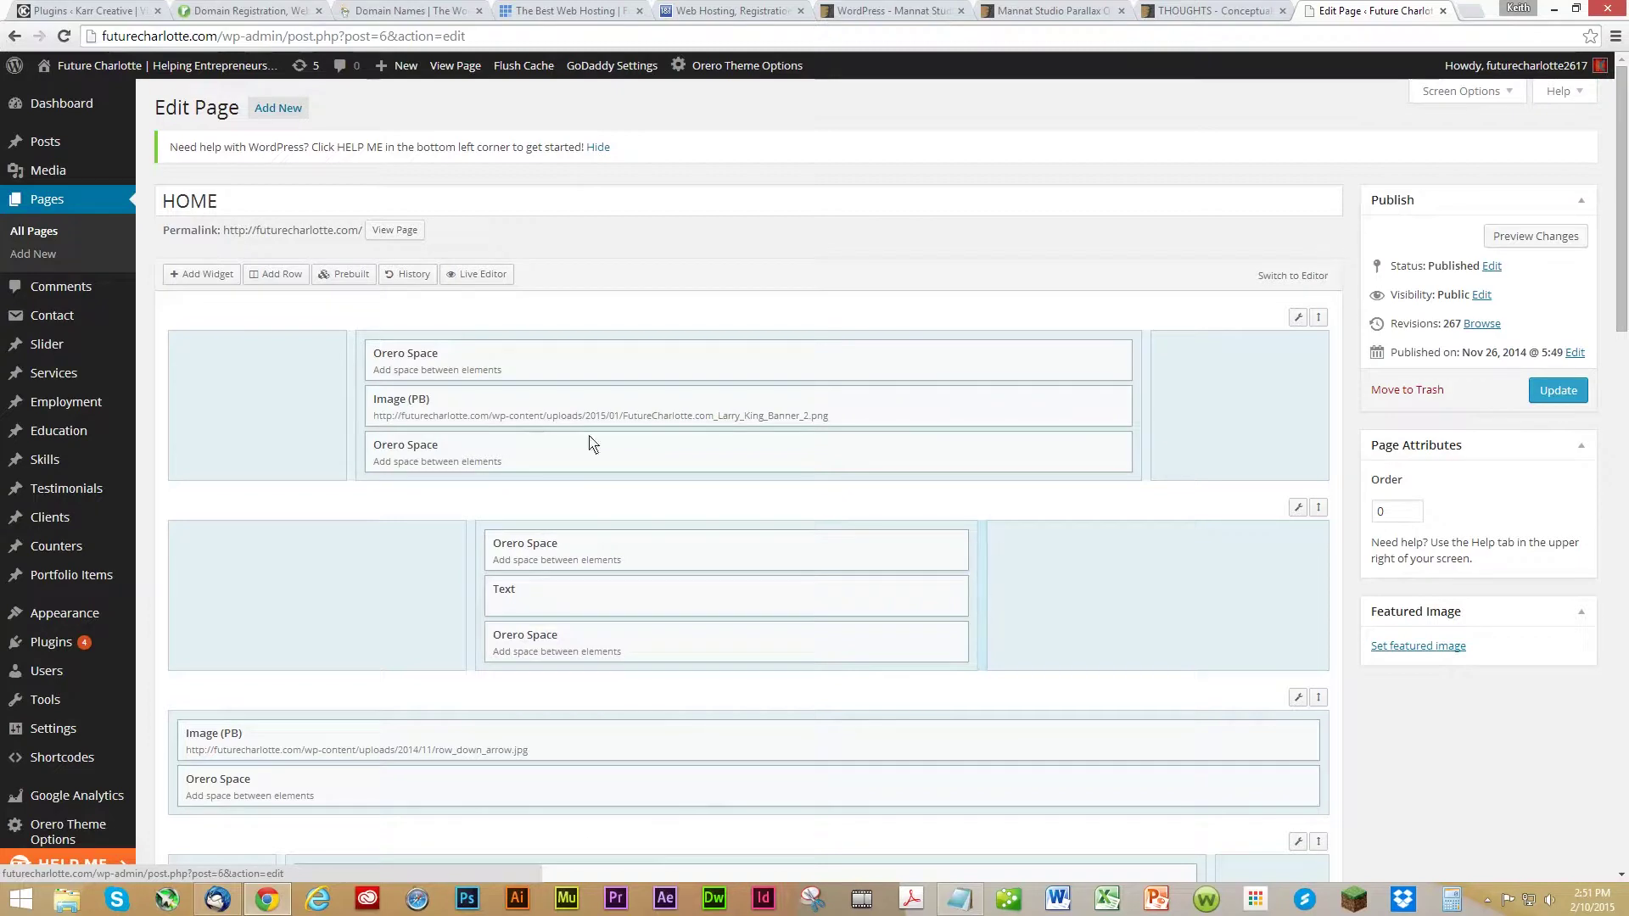
click(389, 480)
click(208, 274)
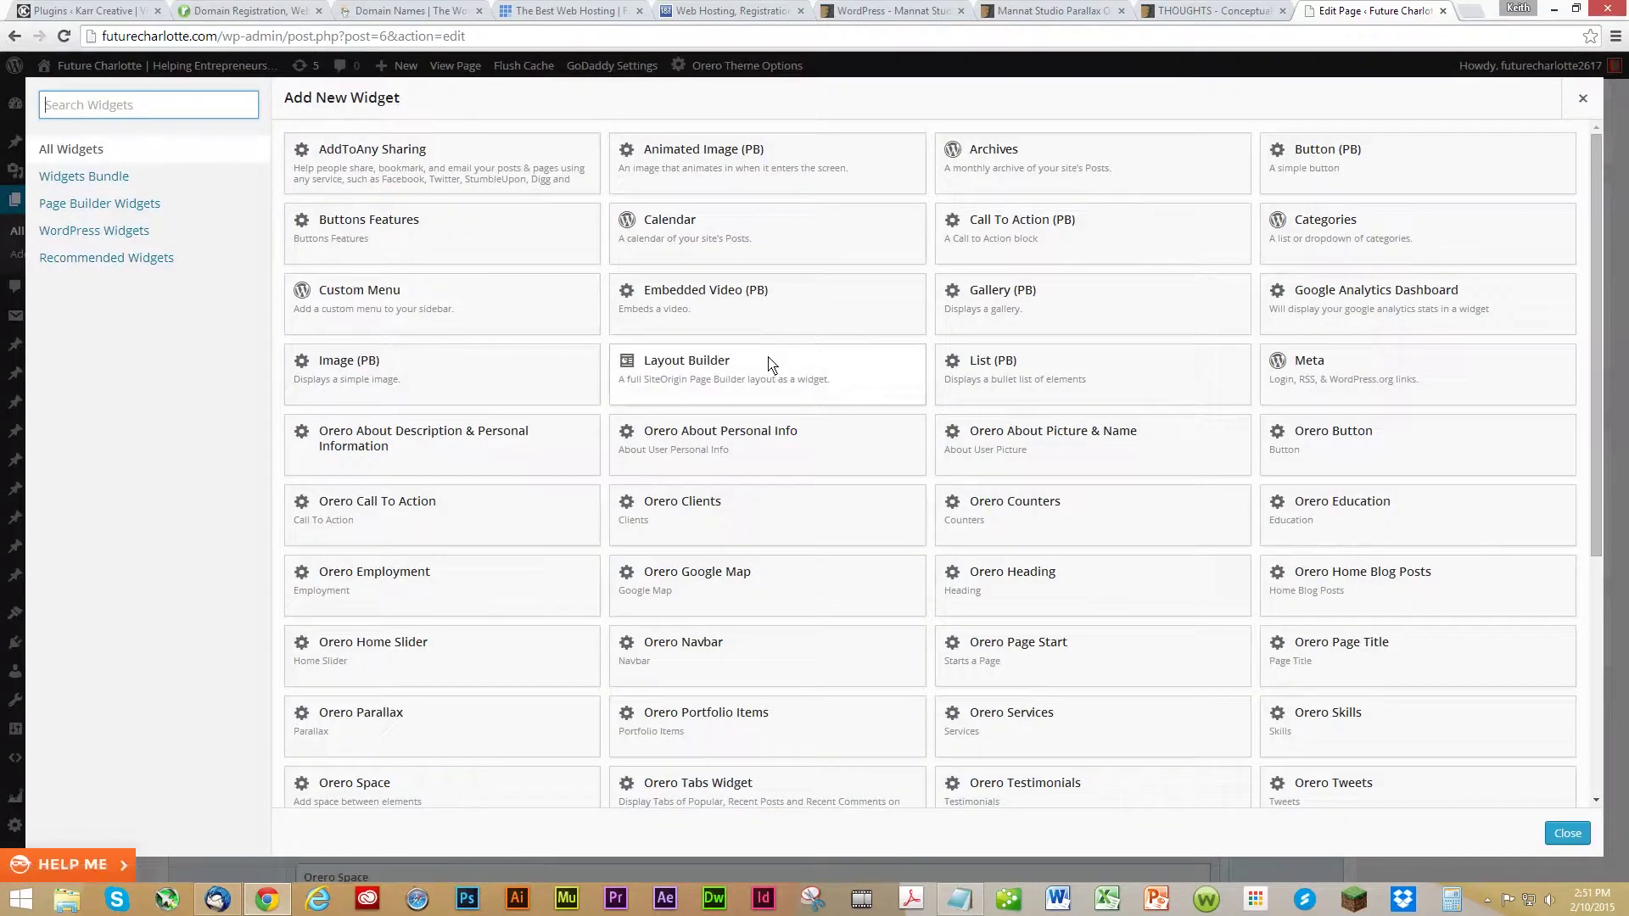
click(1582, 98)
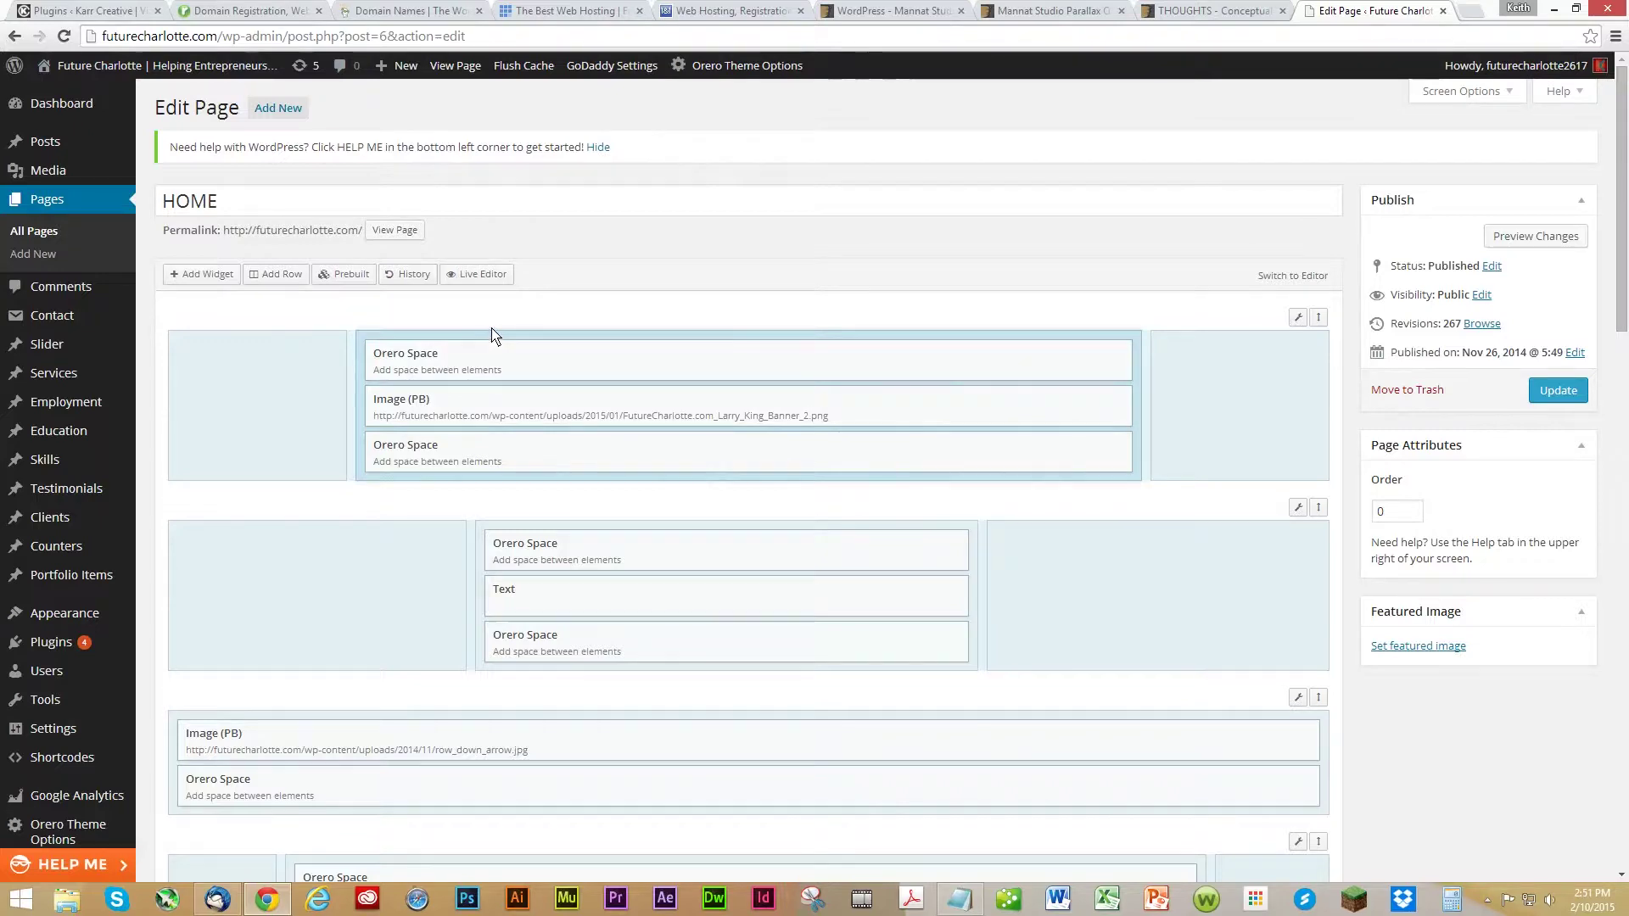
Return to the Karr Creative plugins list, view the Jetpack plugin's settings, and go back to the list.
click(120, 16)
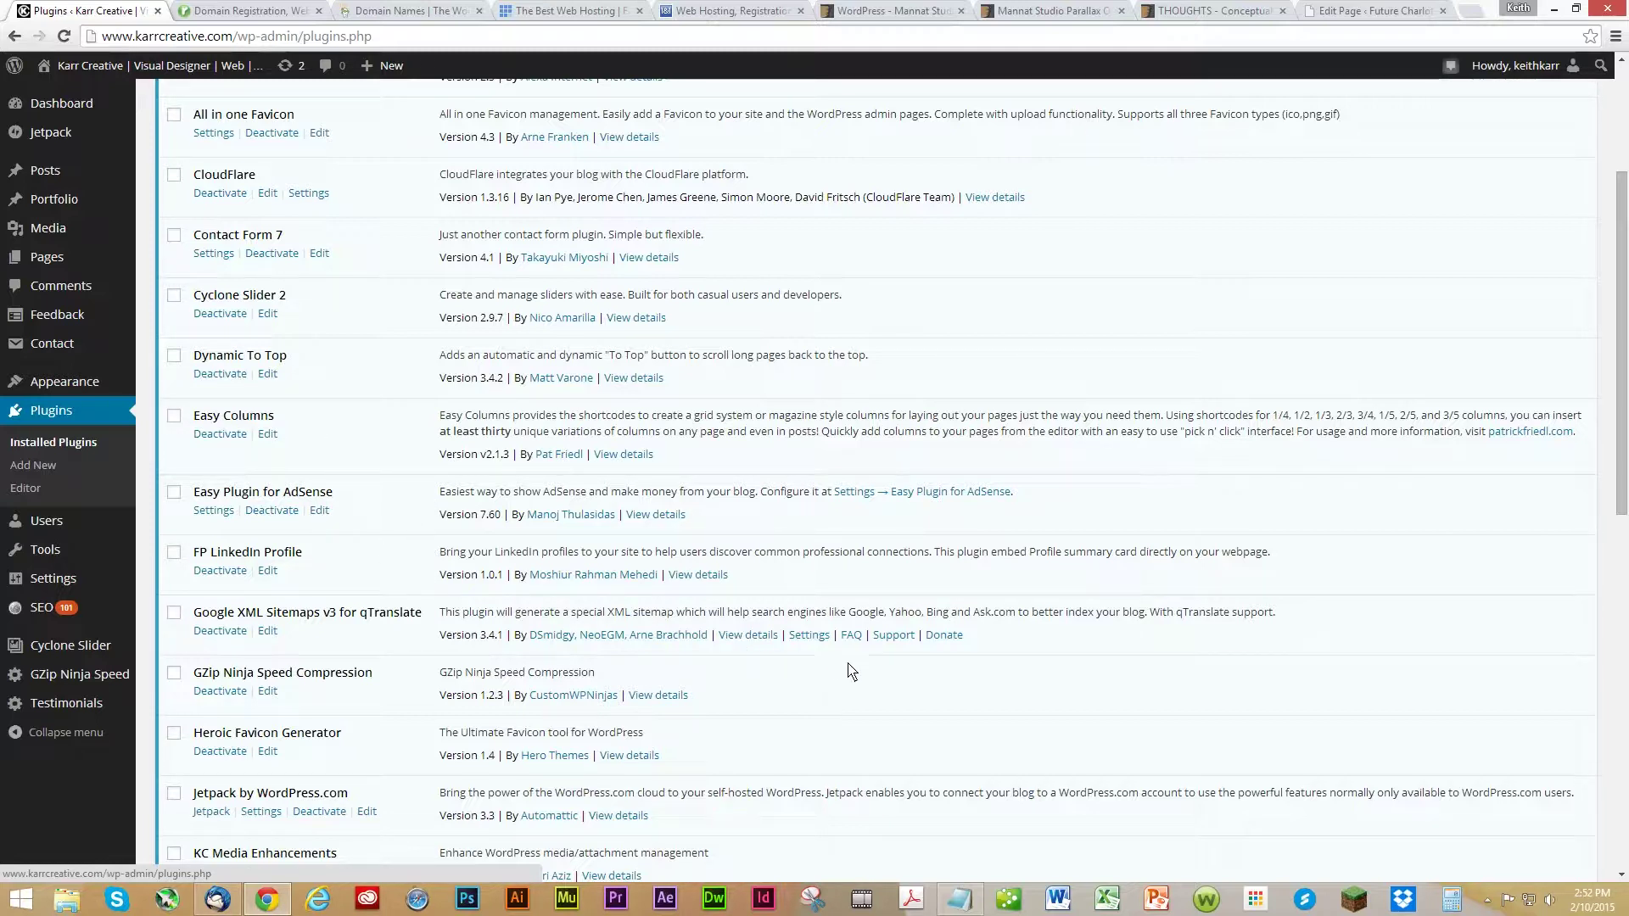
scroll(830, 668, down, 2)
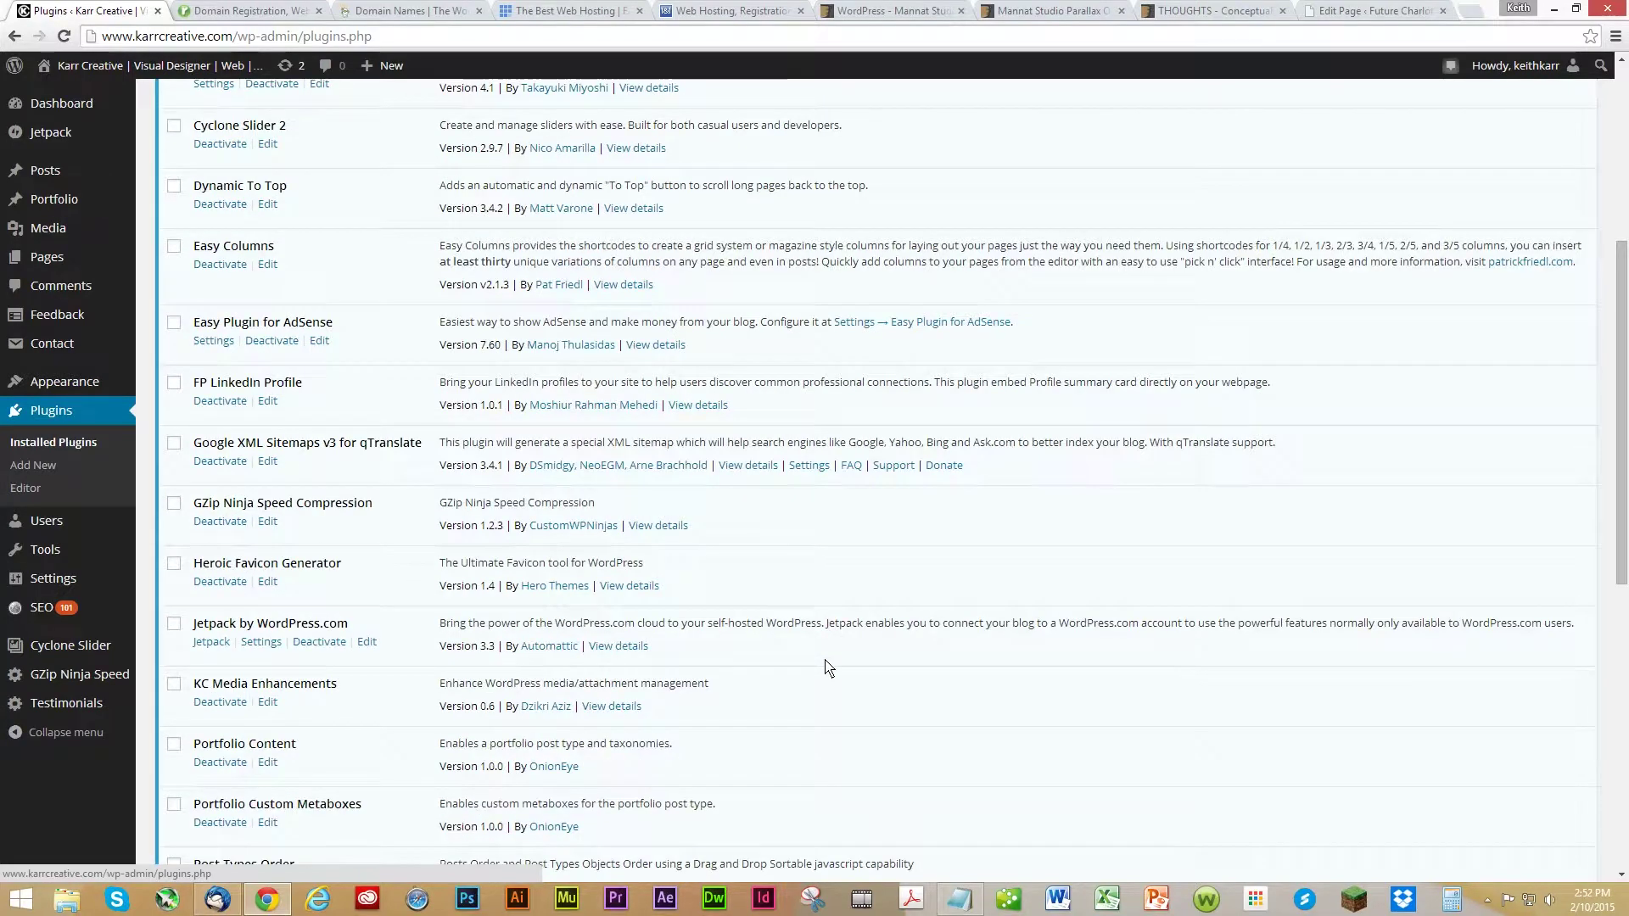
click(262, 642)
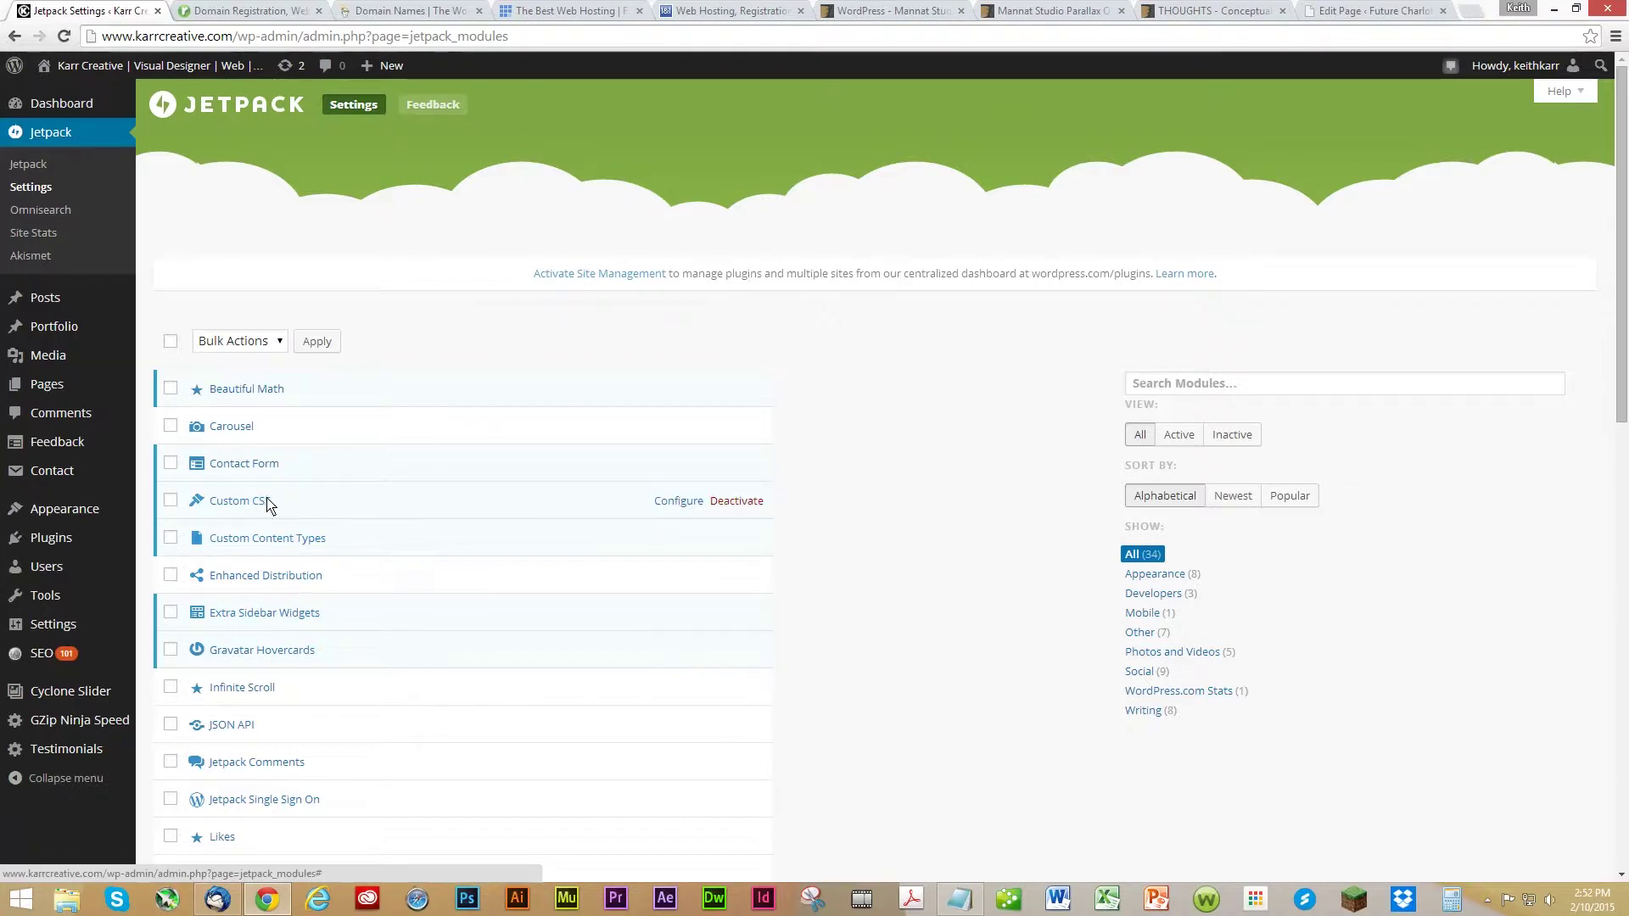
click(15, 39)
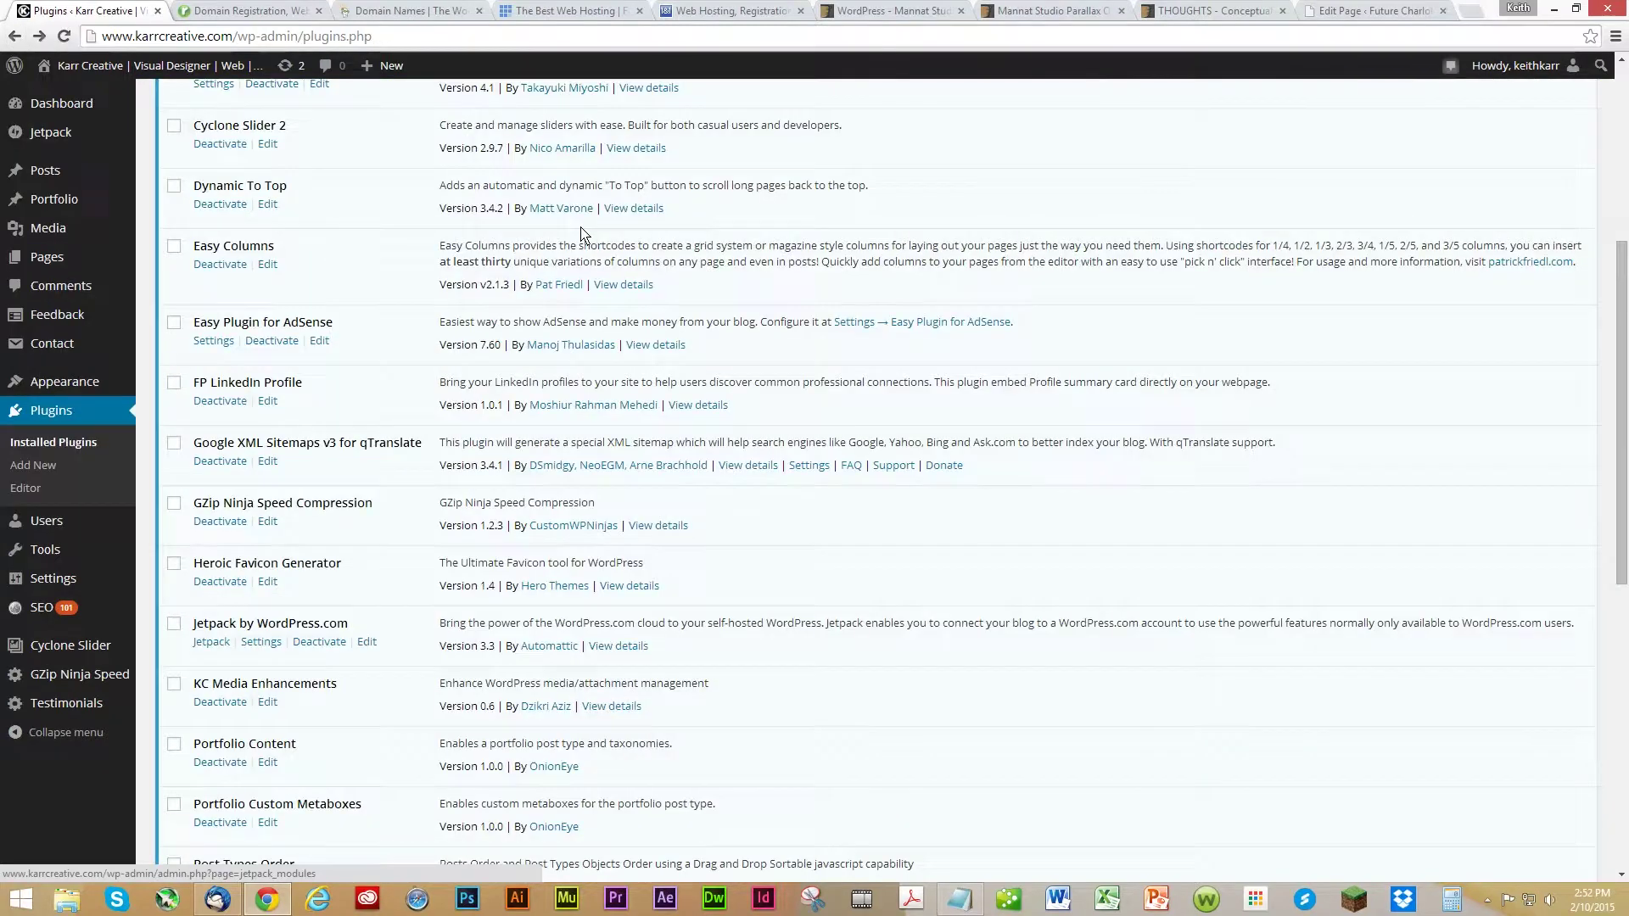
Review the remaining installed plugins from Jetpack down to WP Super Cache, including the tools offered by SEO Ultimate.
scroll(398, 670, down, 2)
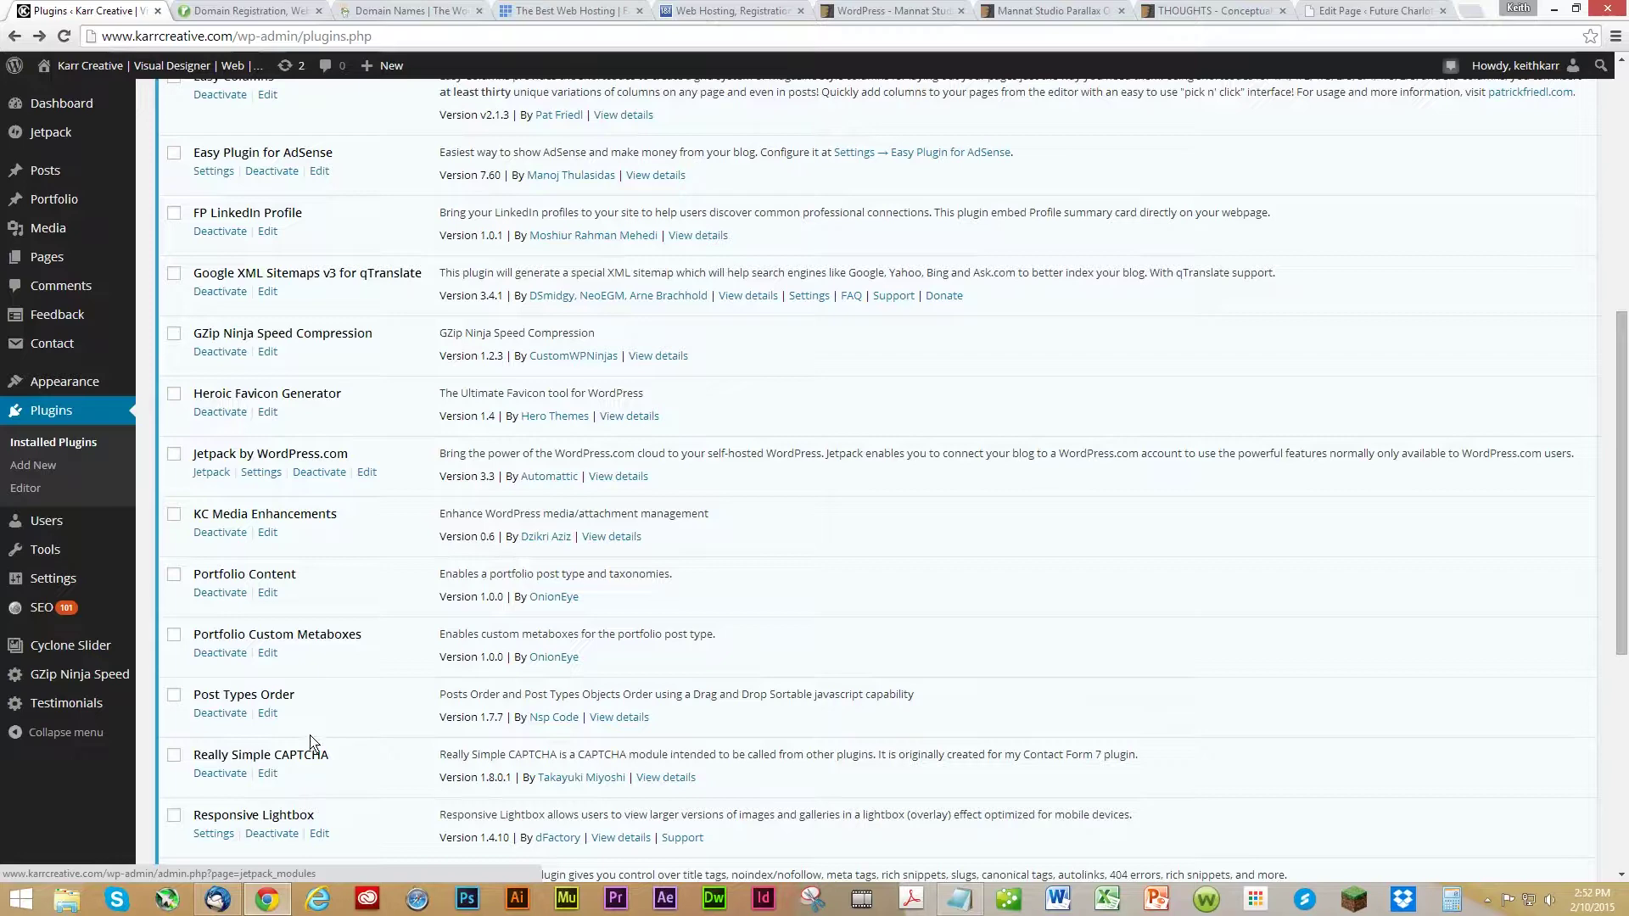
scroll(316, 741, down, 1)
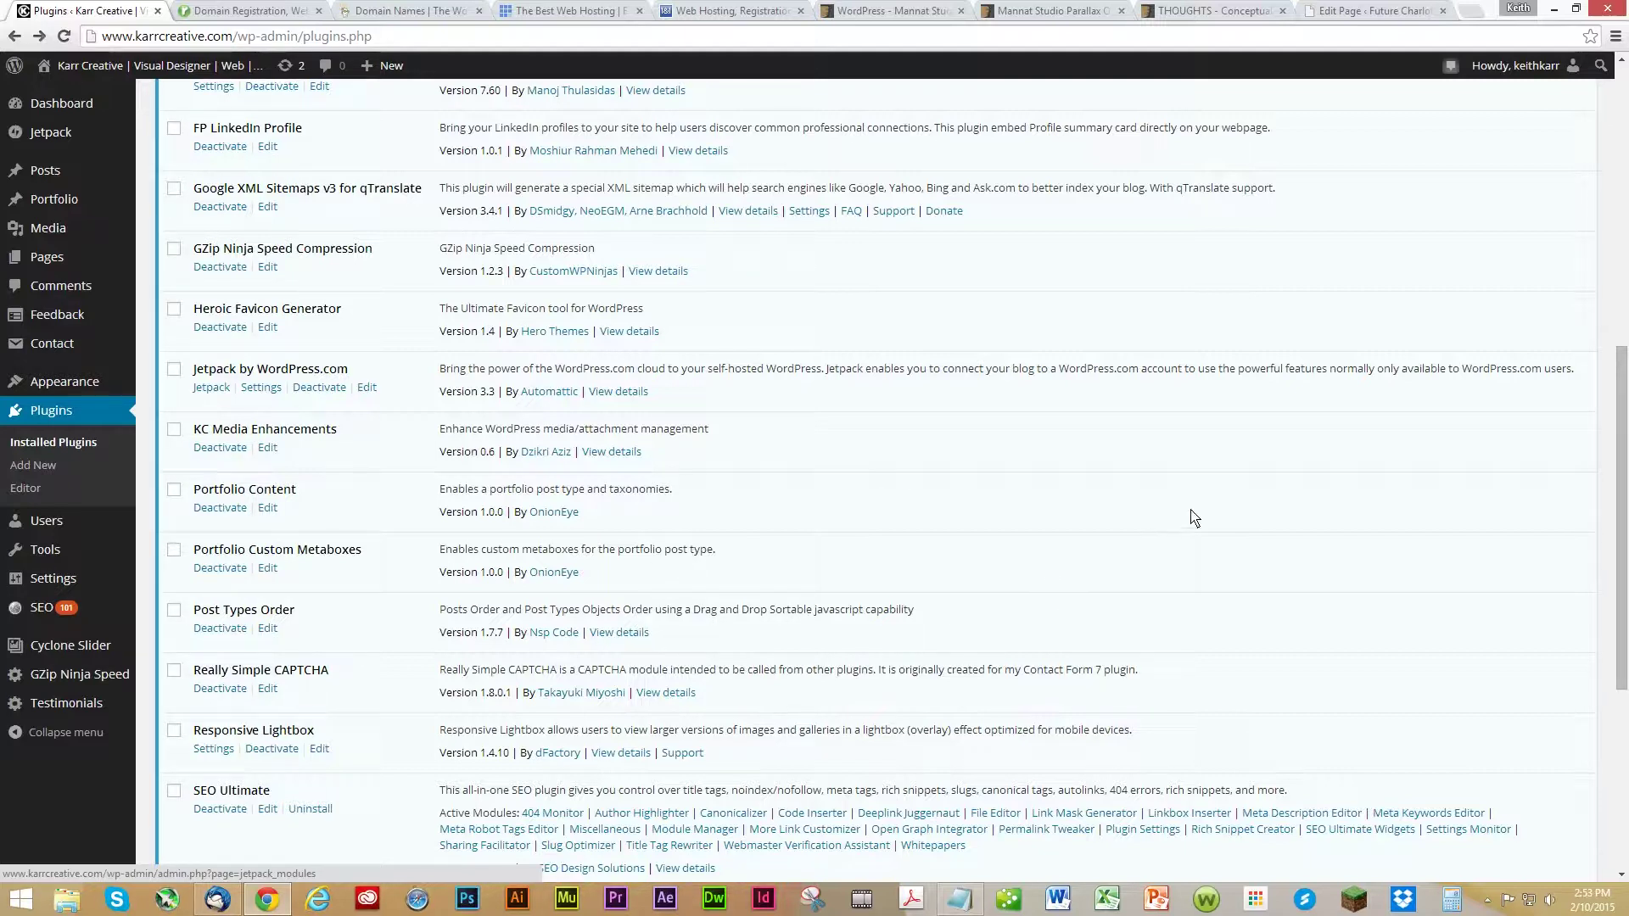
scroll(1131, 573, down, 2)
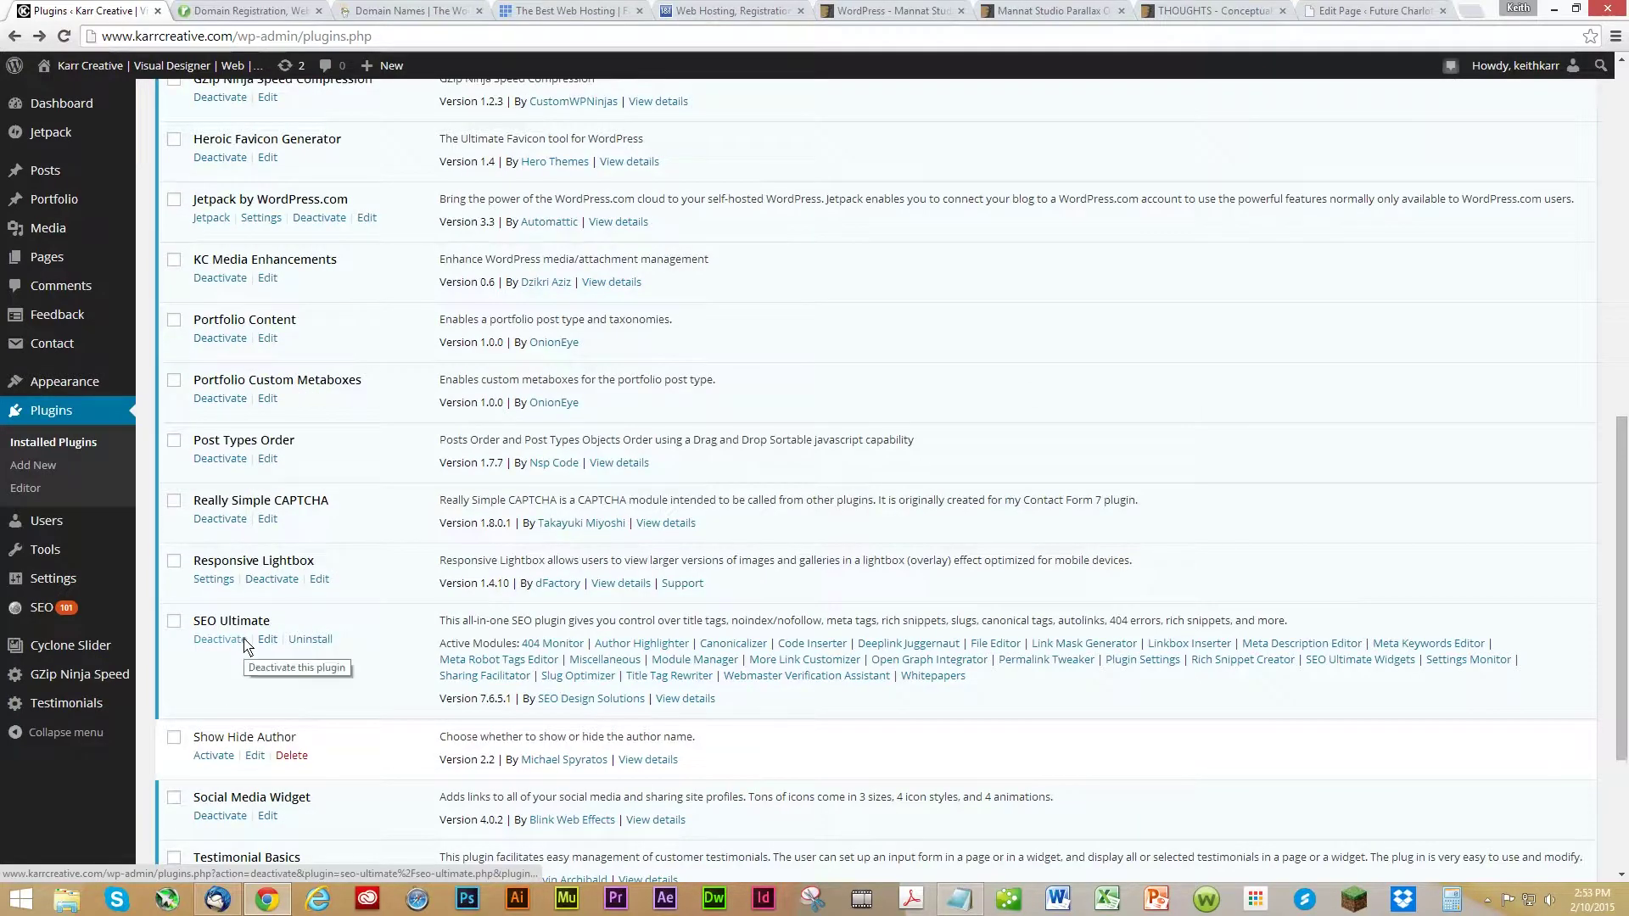
mouse_move(69, 263)
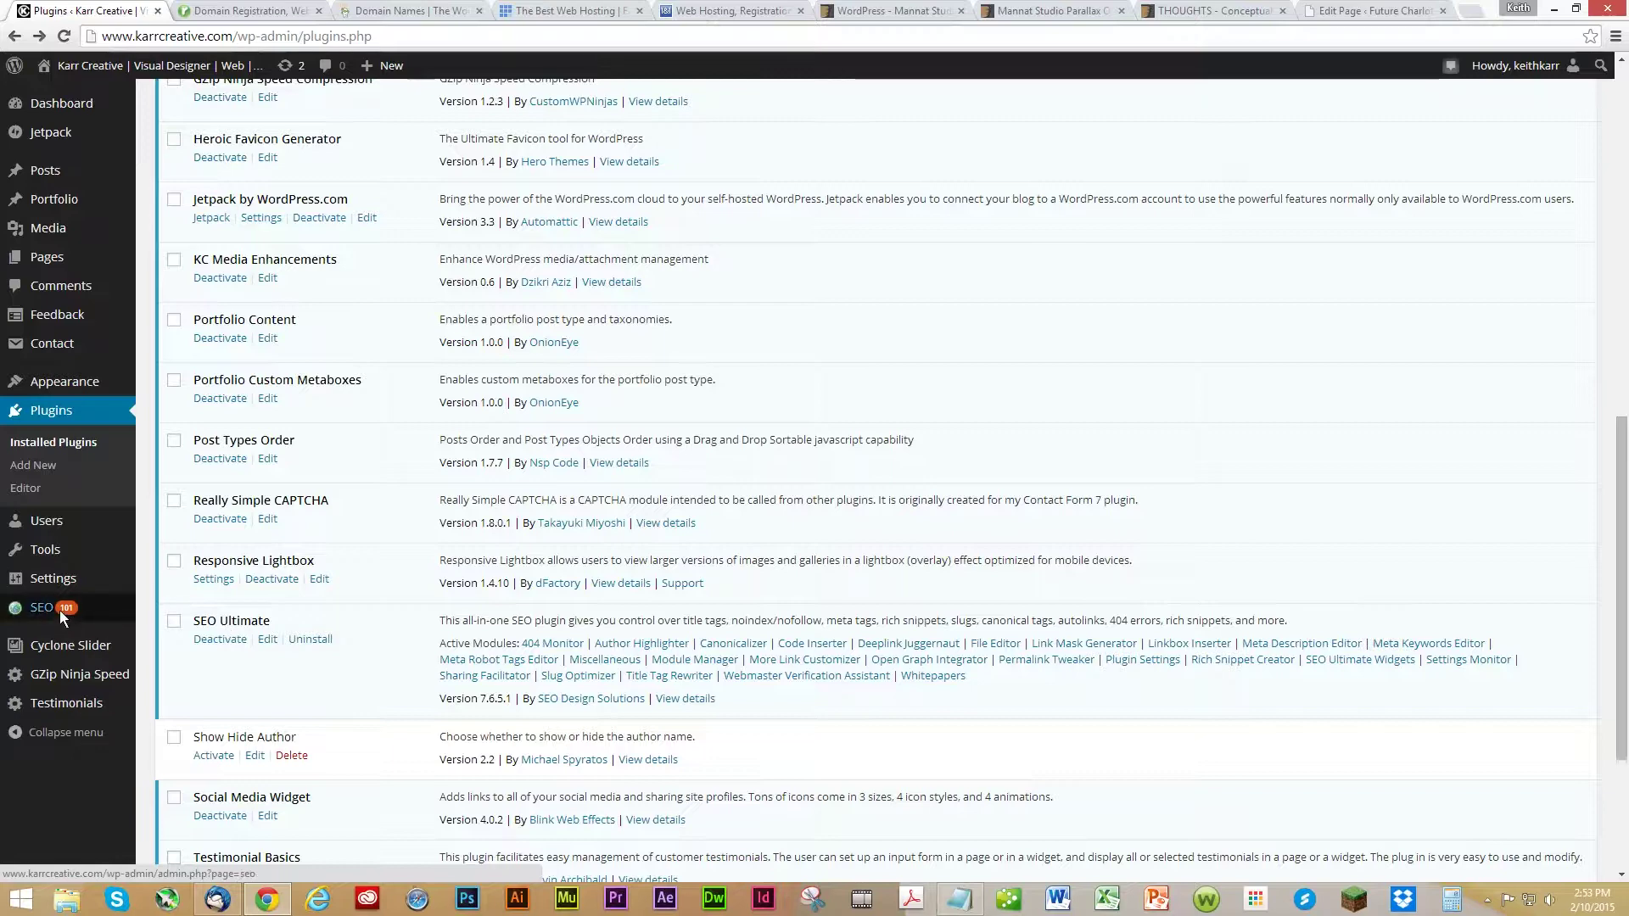
mouse_move(56, 616)
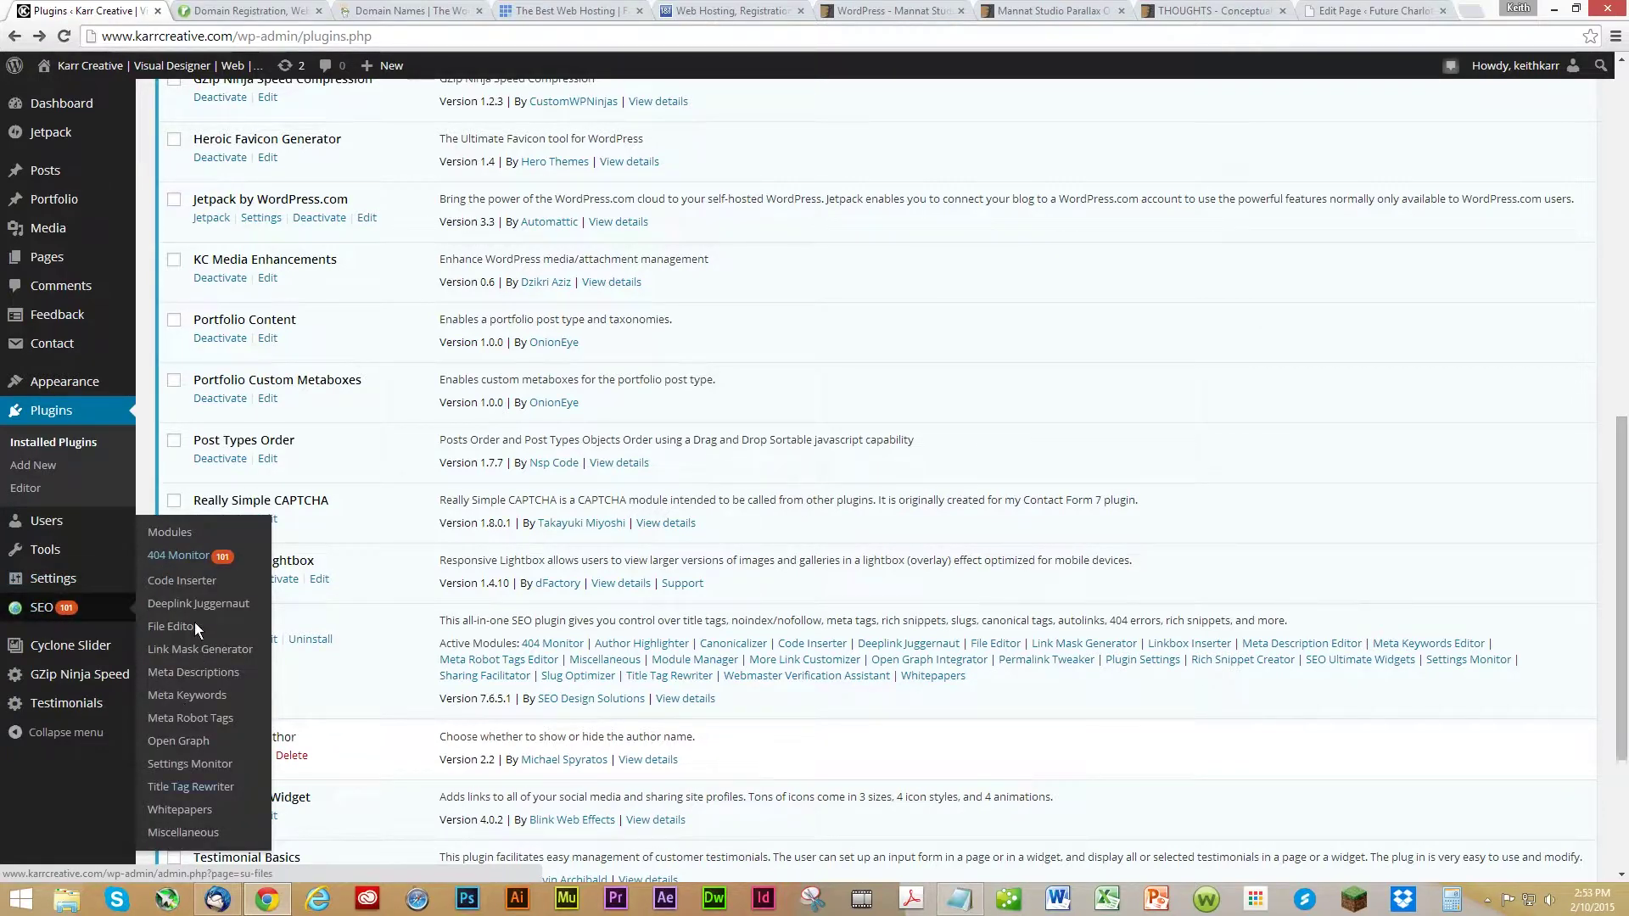
scroll(1105, 556, down, 2)
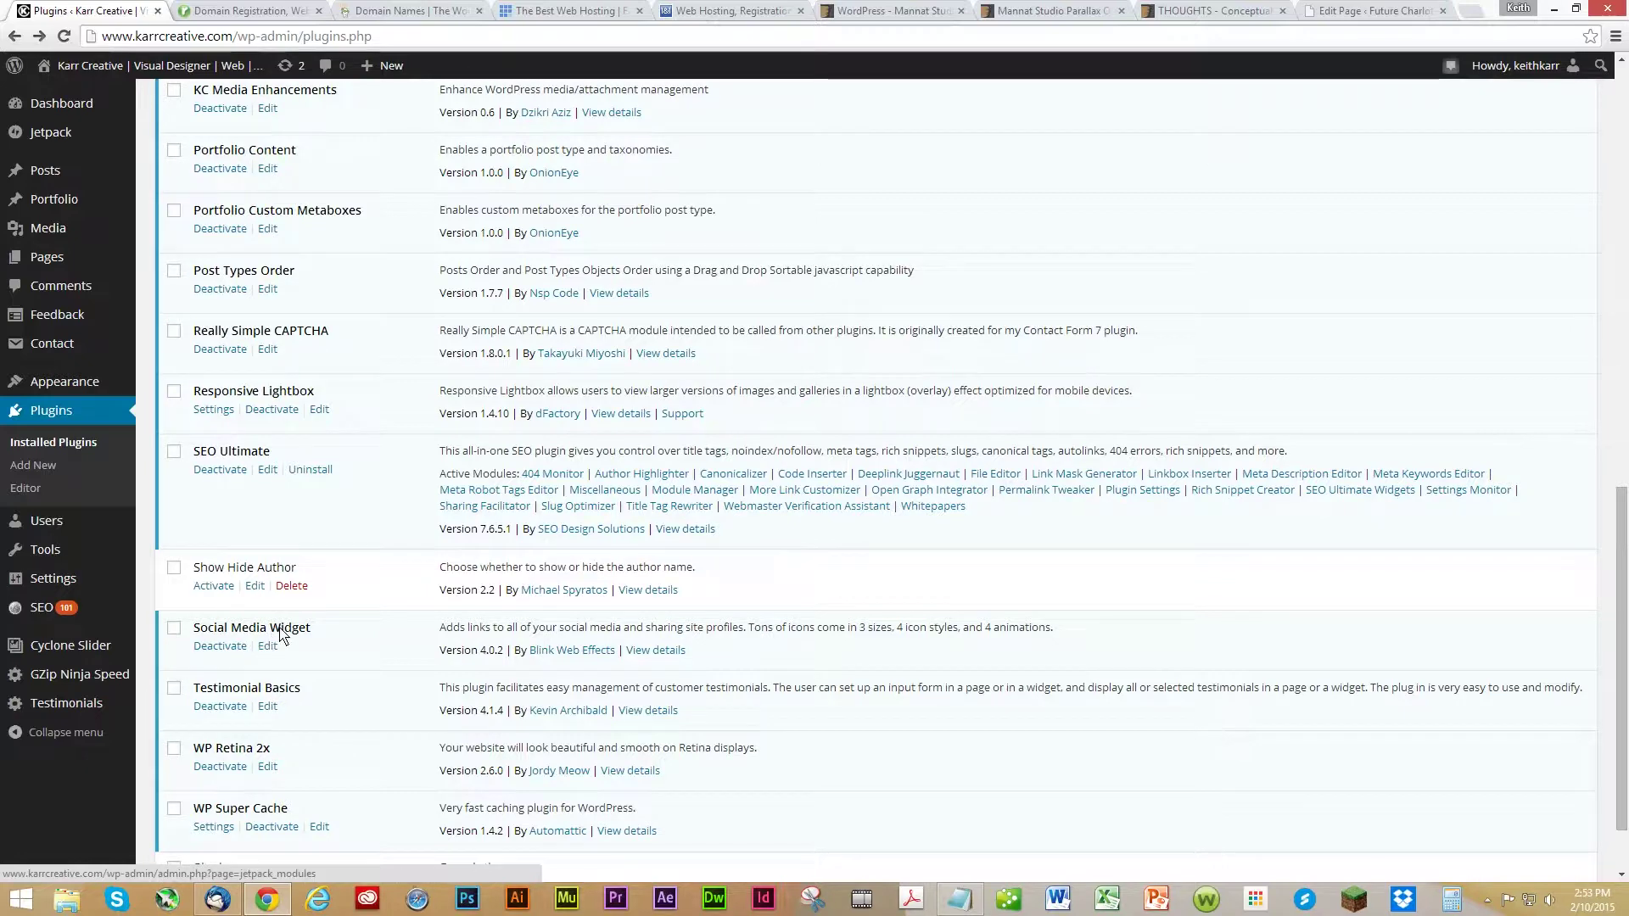
Review the installed plugins again from Social Media Widget back up to Akismet.
scroll(316, 679, up, 2)
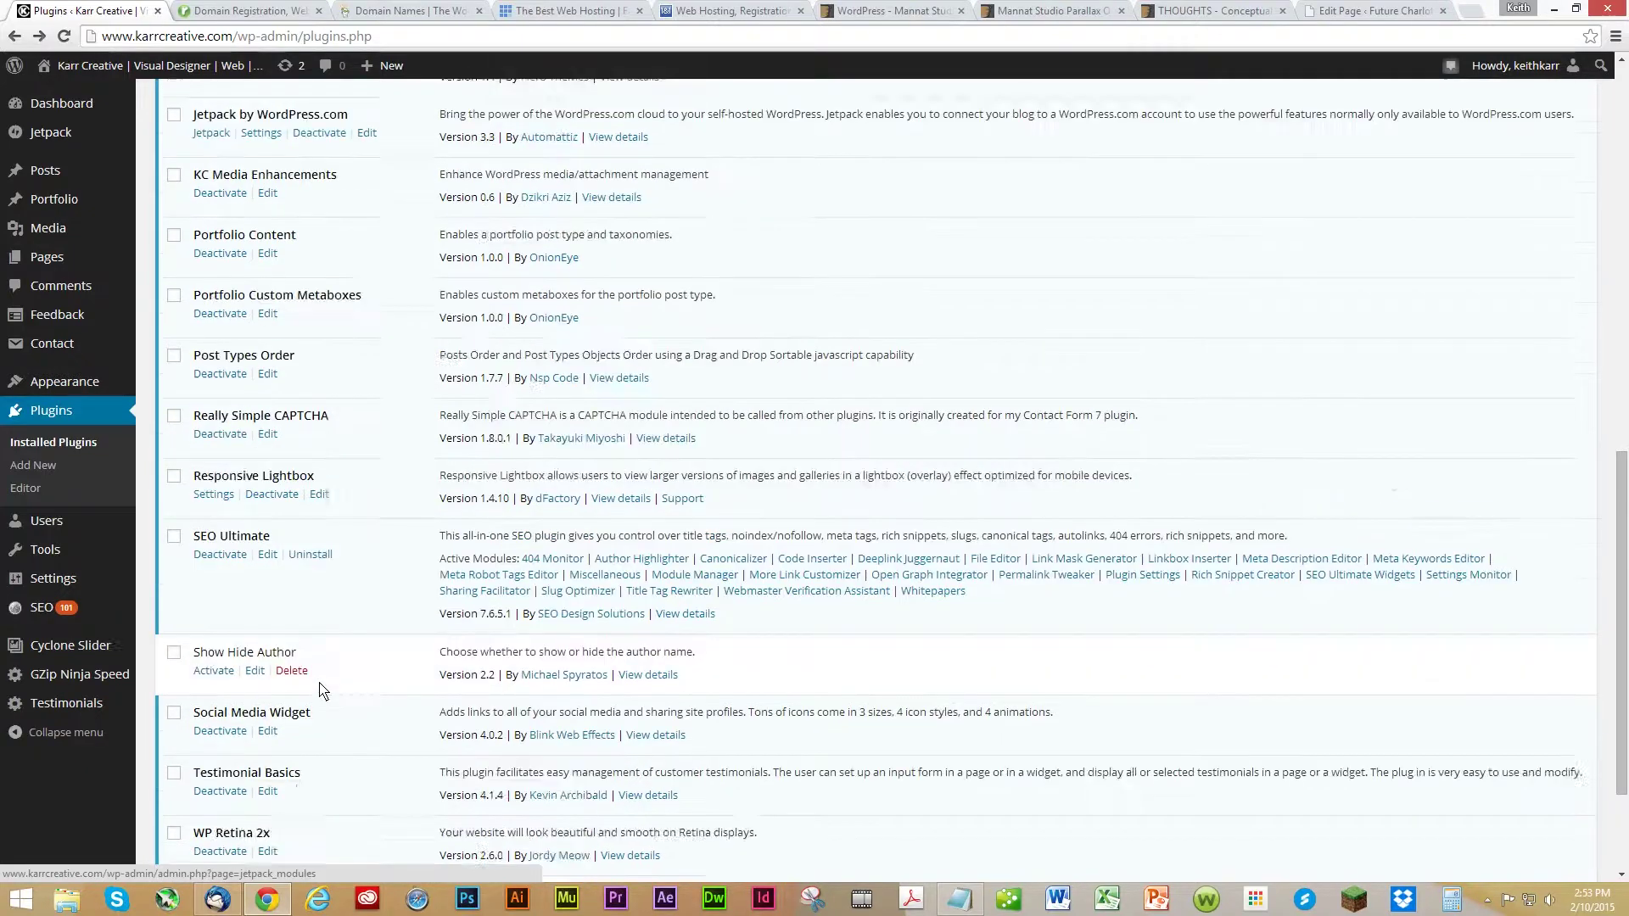
scroll(307, 725, up, 3)
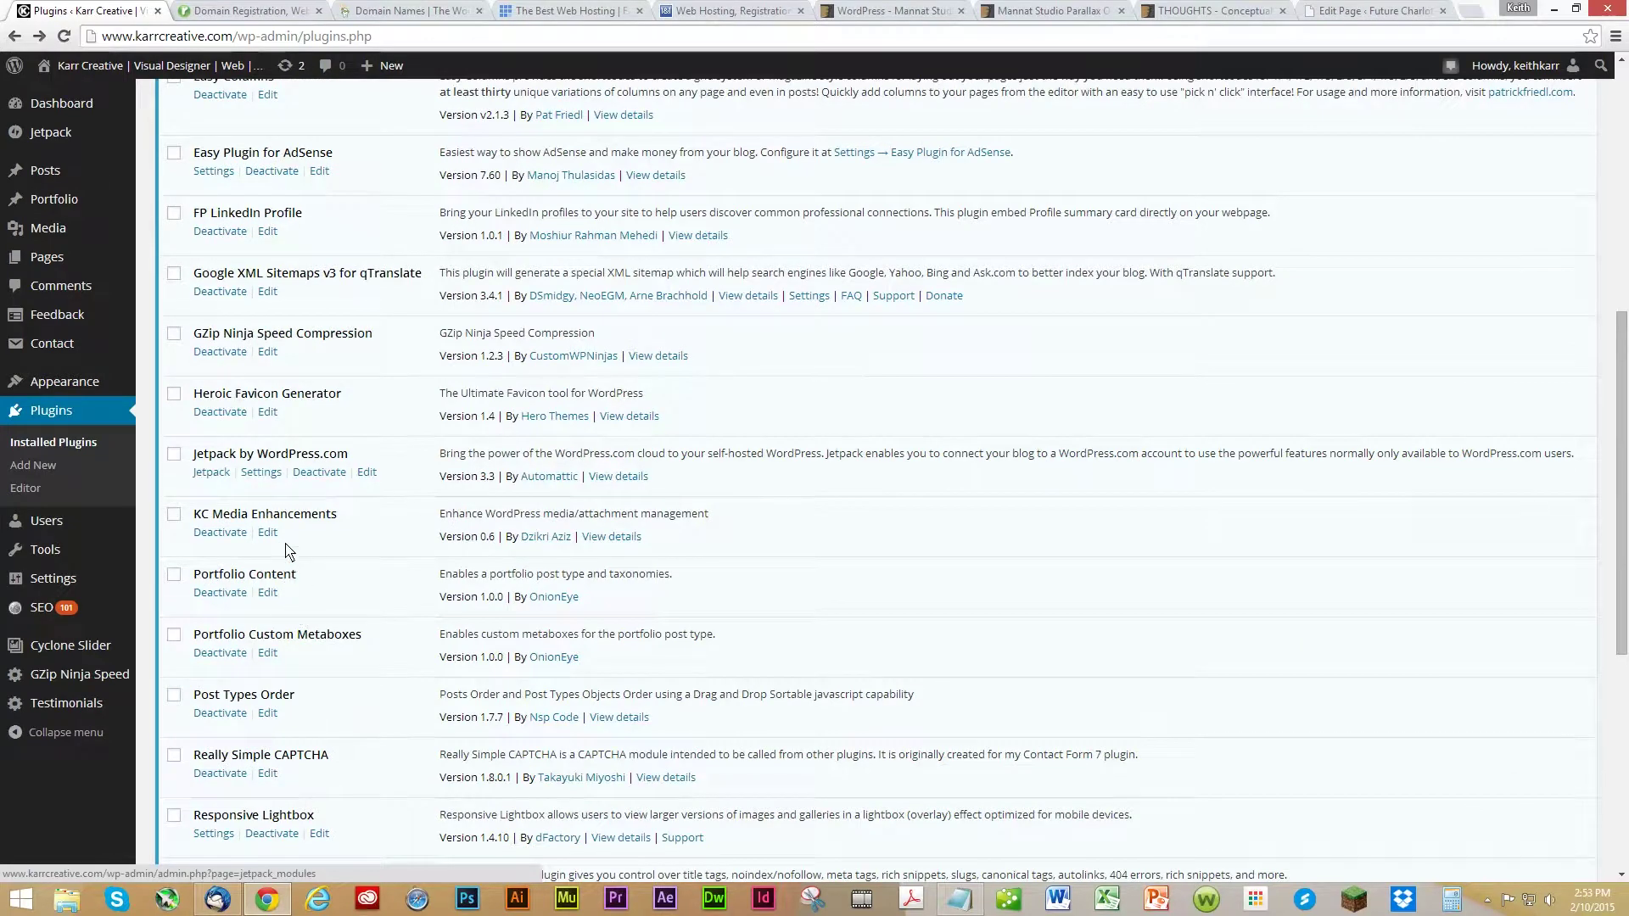
scroll(273, 588, up, 3)
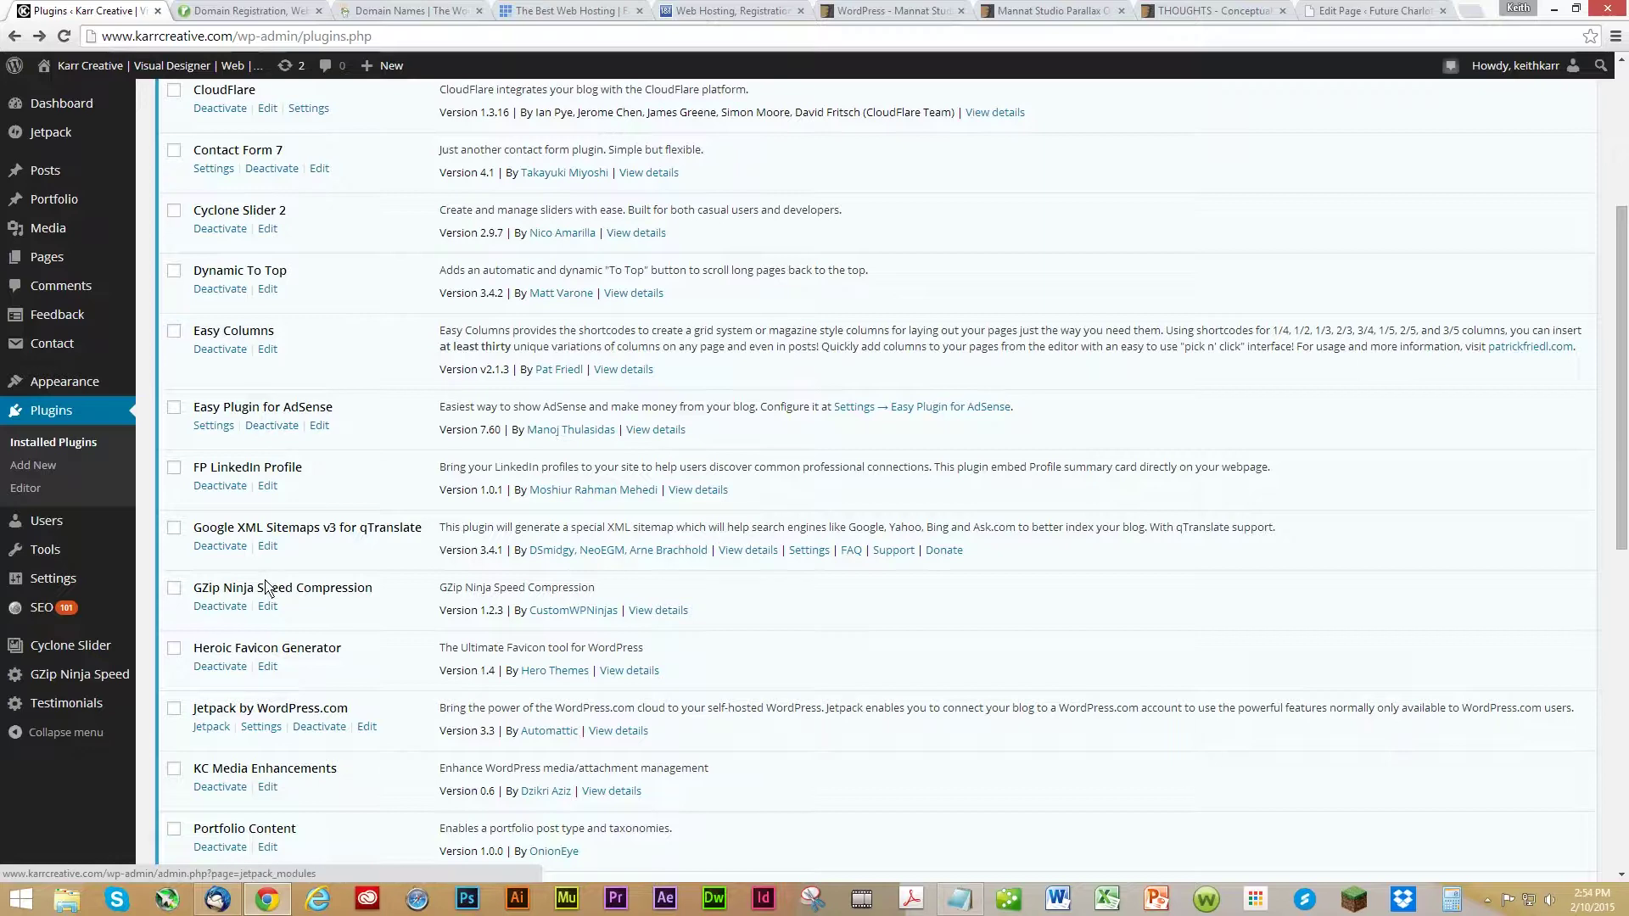
scroll(268, 588, up, 2)
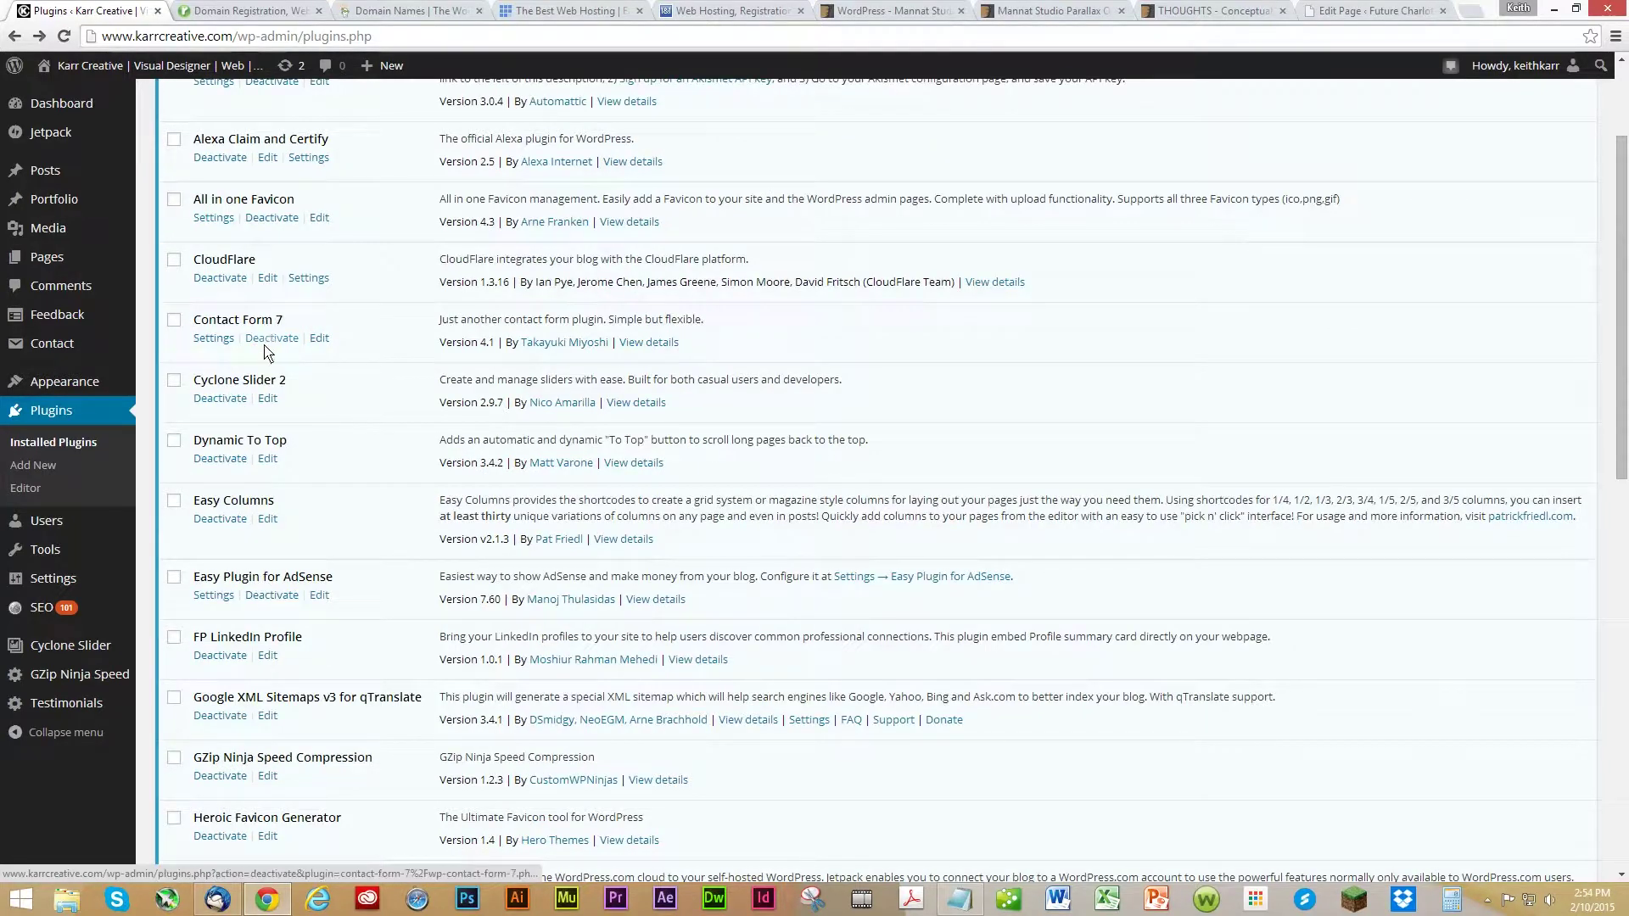
scroll(365, 439, up, 2)
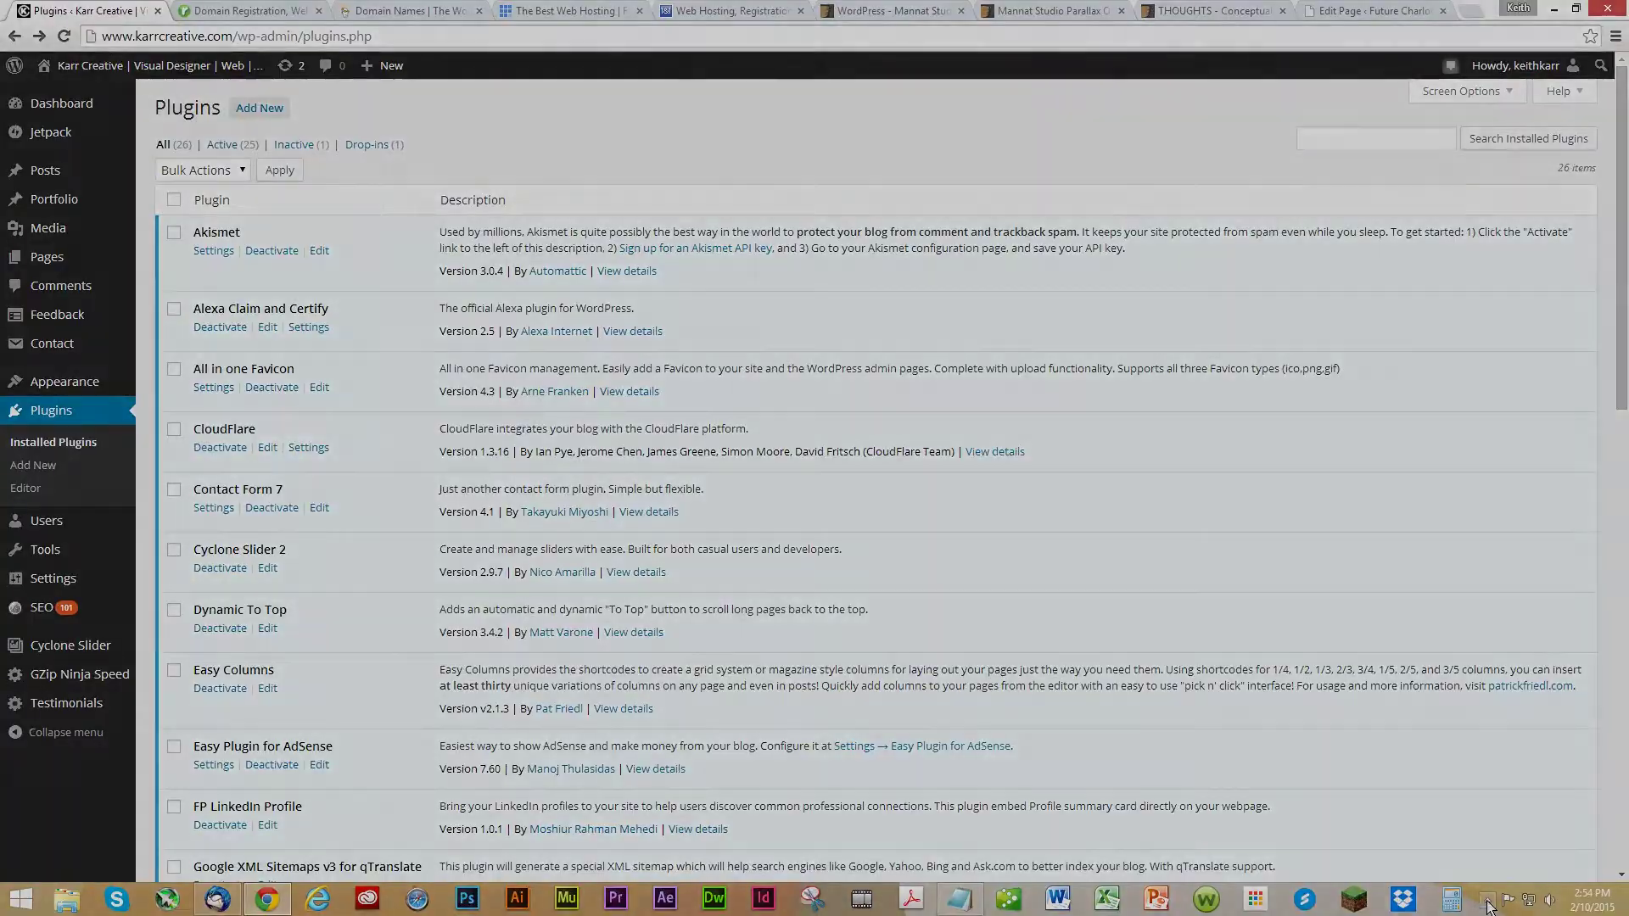
click(1486, 898)
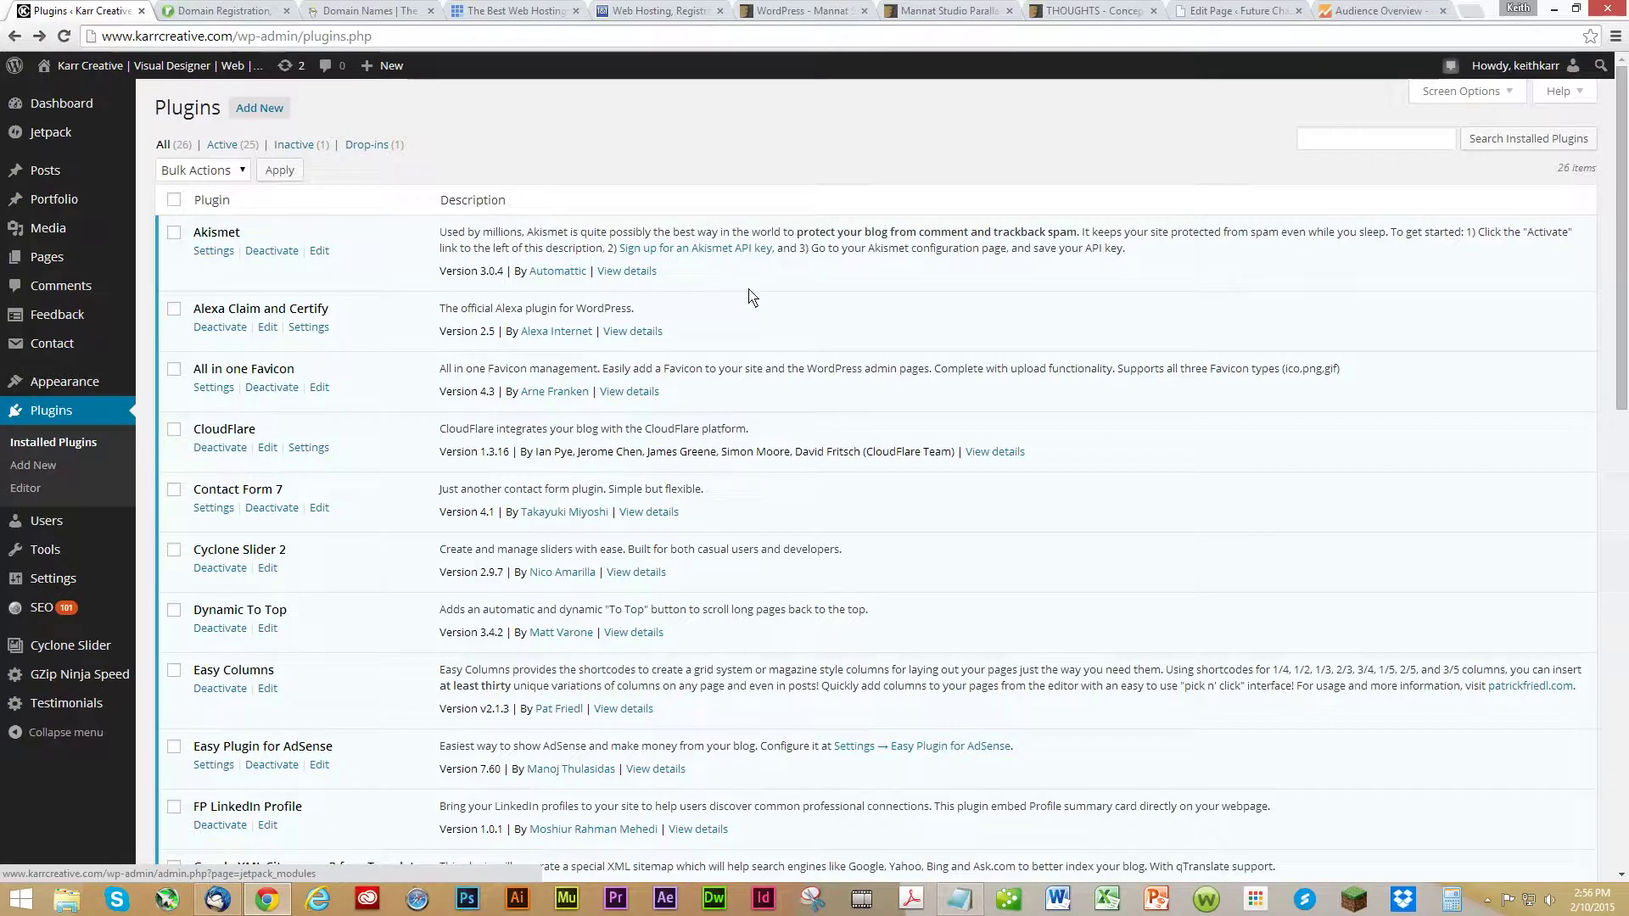
Open the site's Widgets page and view the Social Media Widget's general settings and icon order in Sidebar Blog.
mouse_move(70, 378)
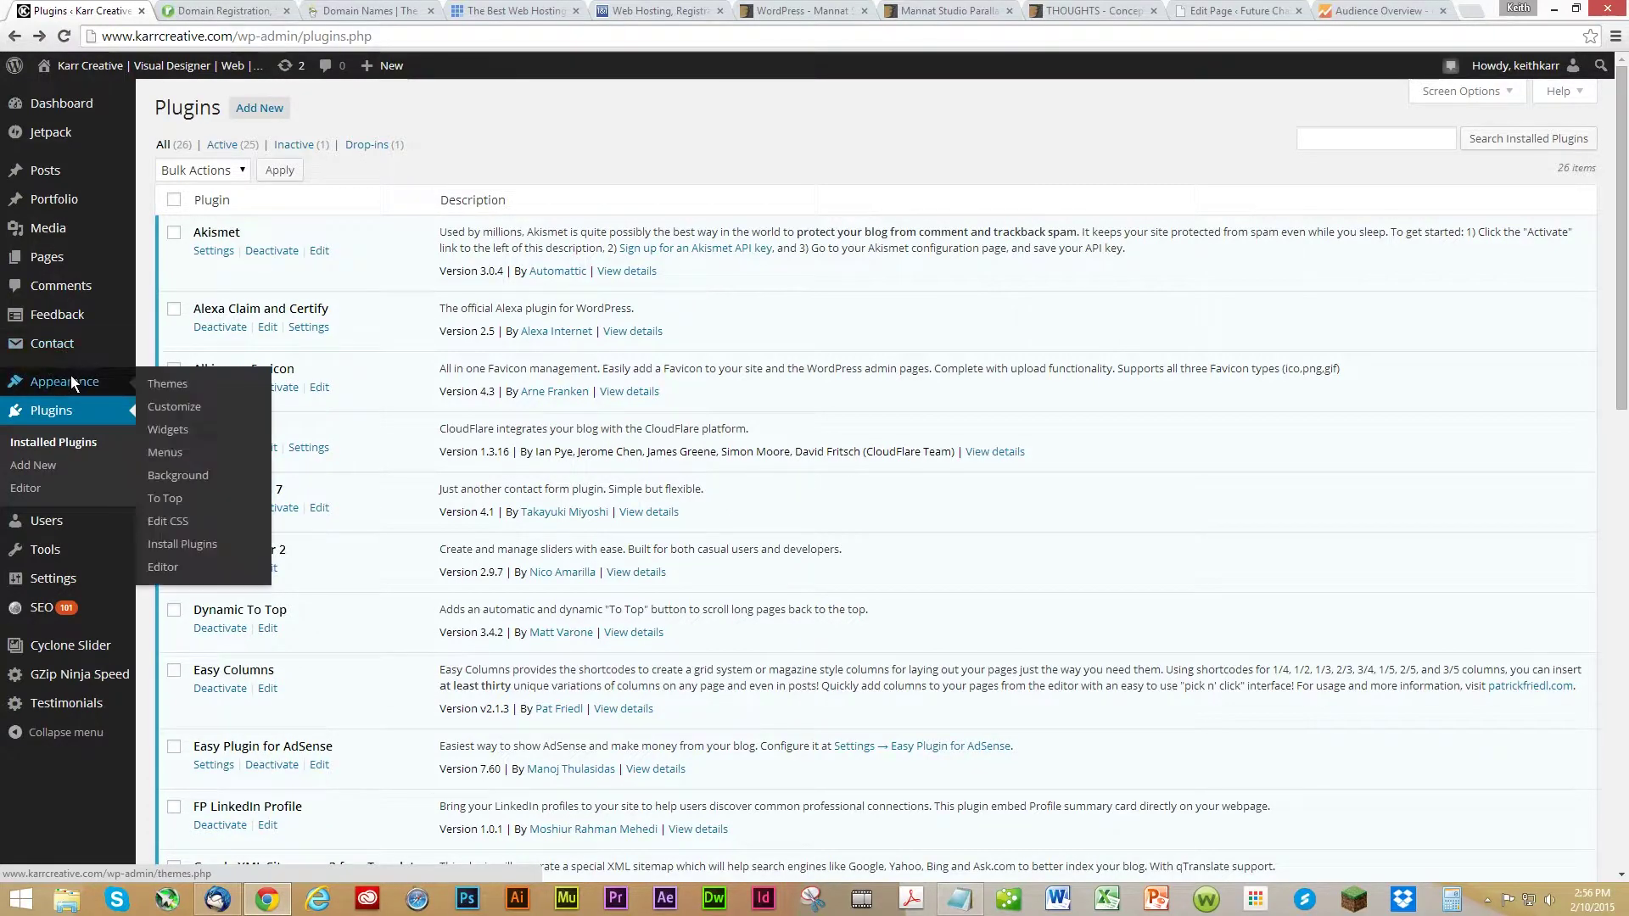
click(179, 431)
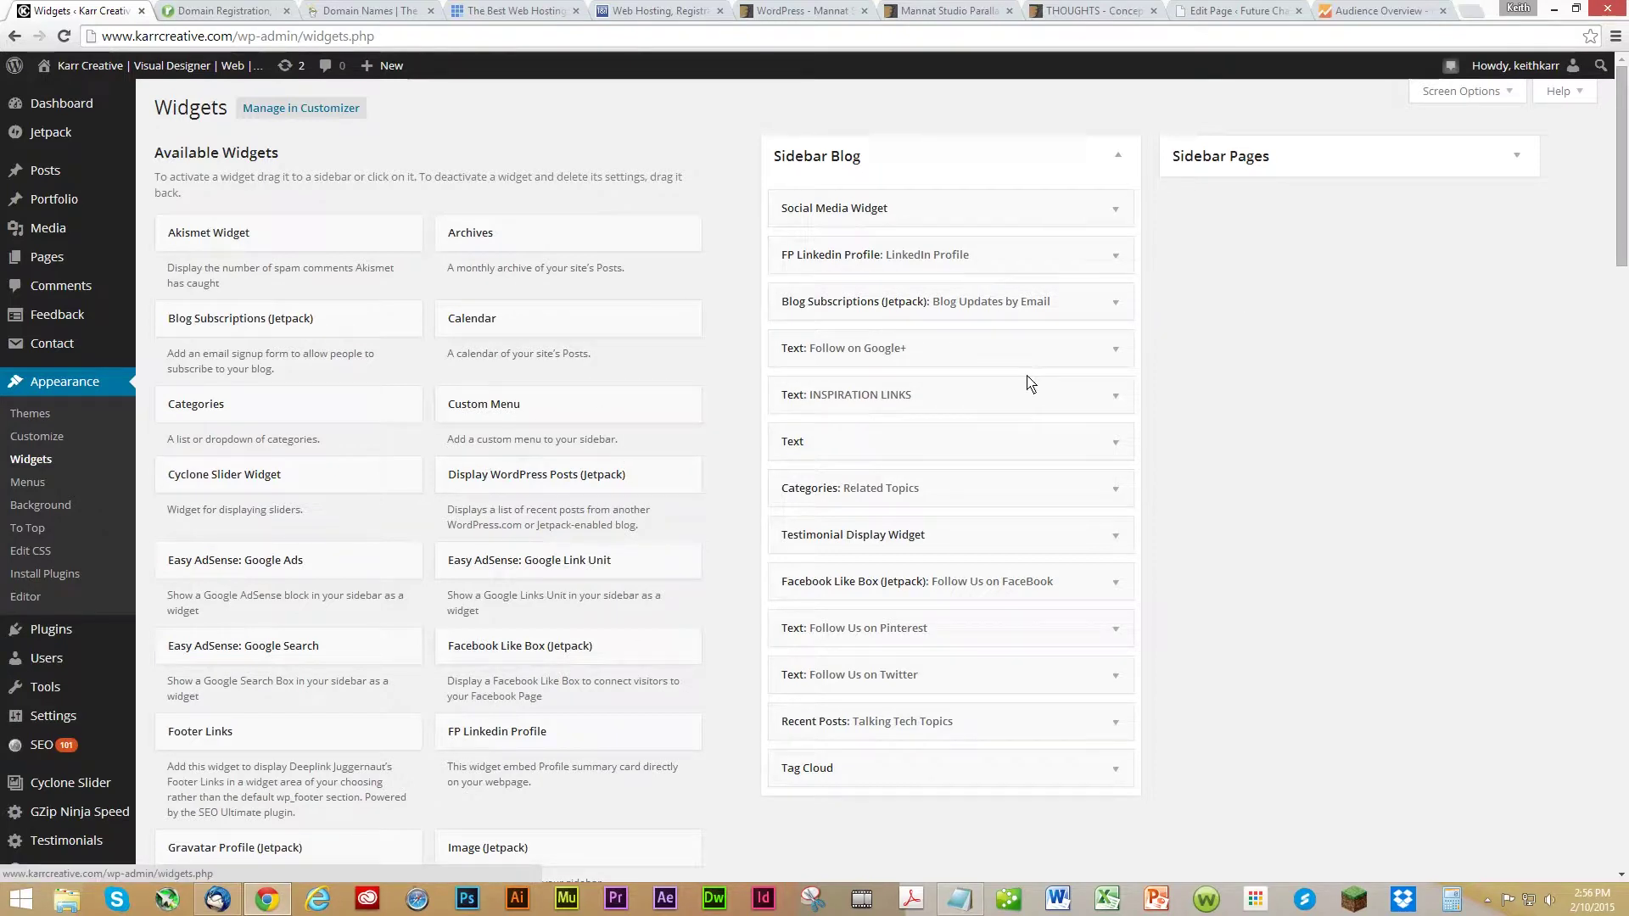
click(1115, 210)
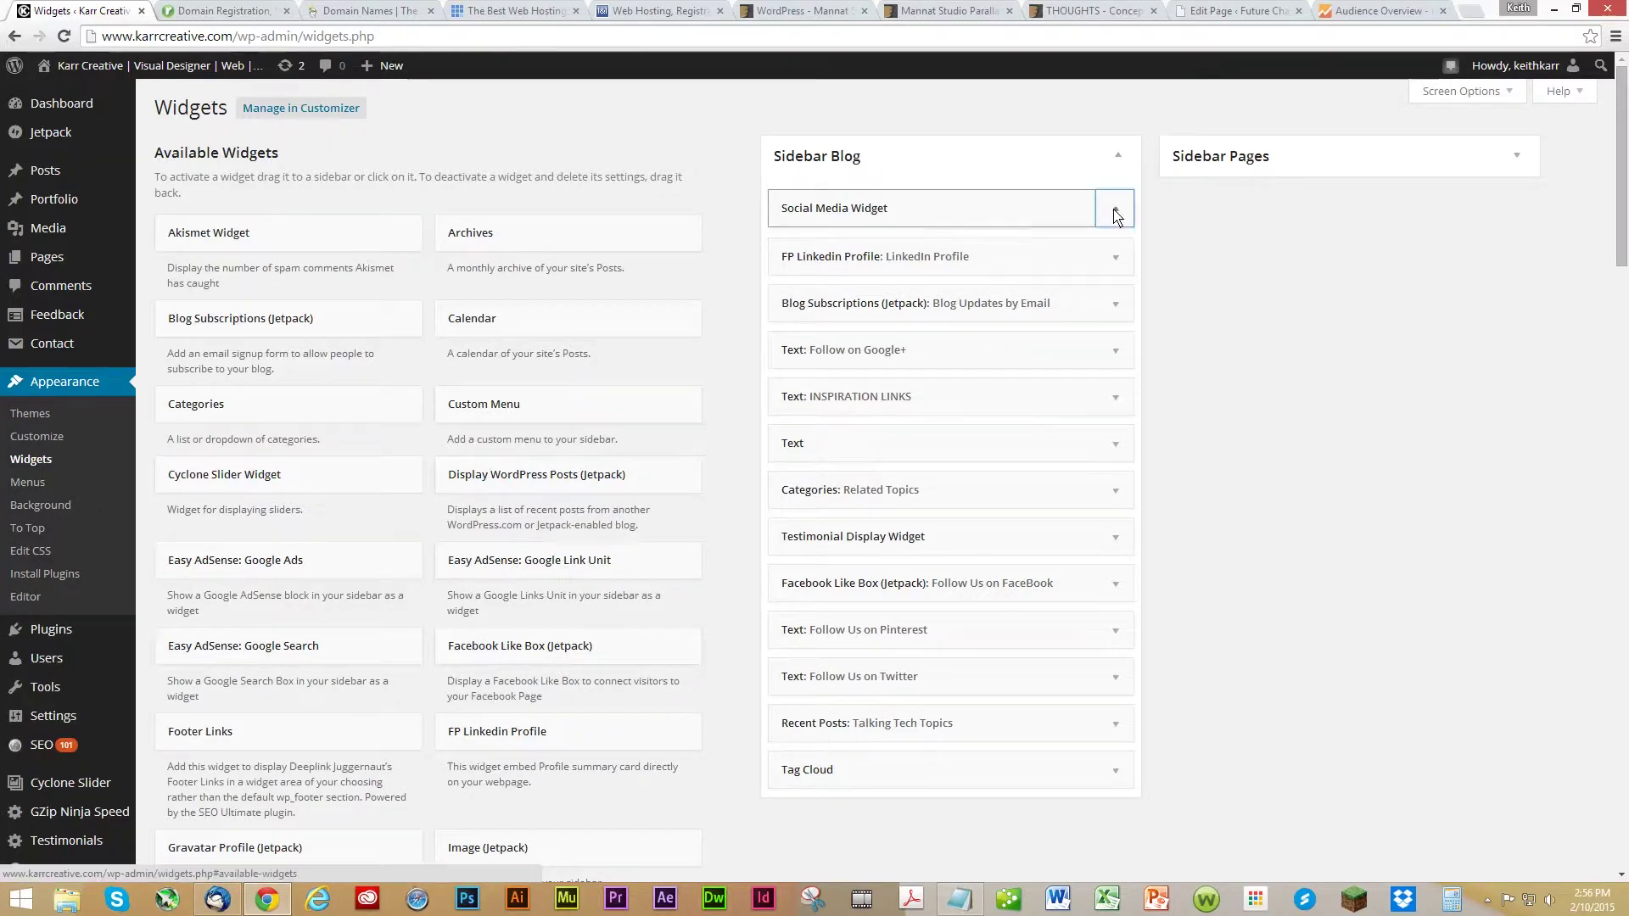
scroll(1053, 533, down, 5)
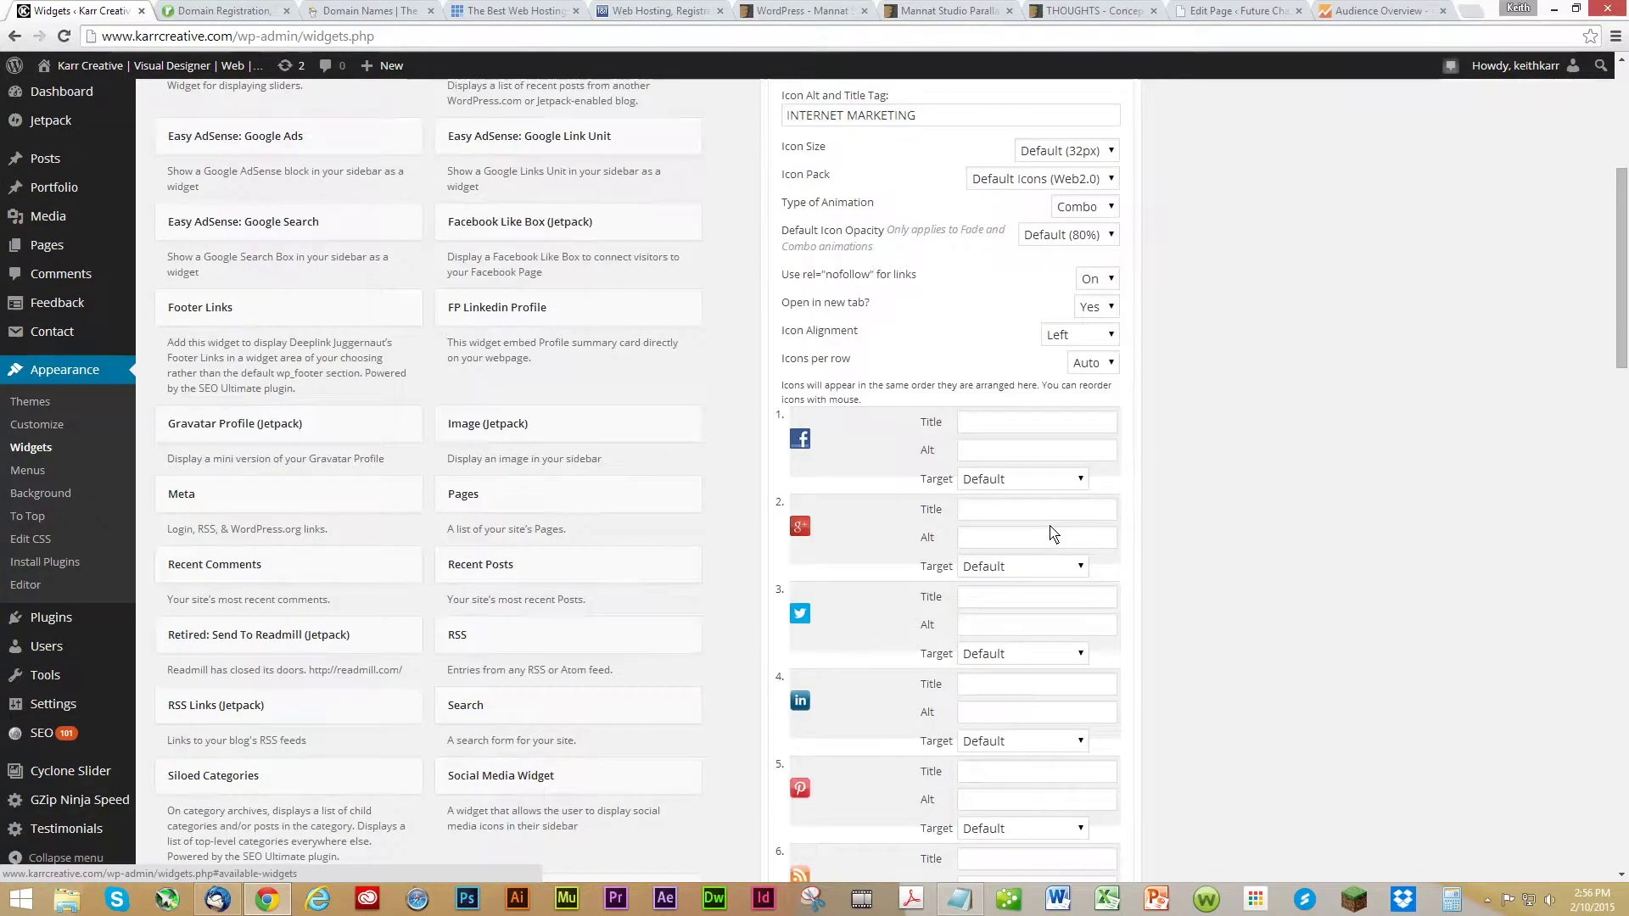
scroll(1052, 521, up, 2)
scroll(1052, 520, down, 10)
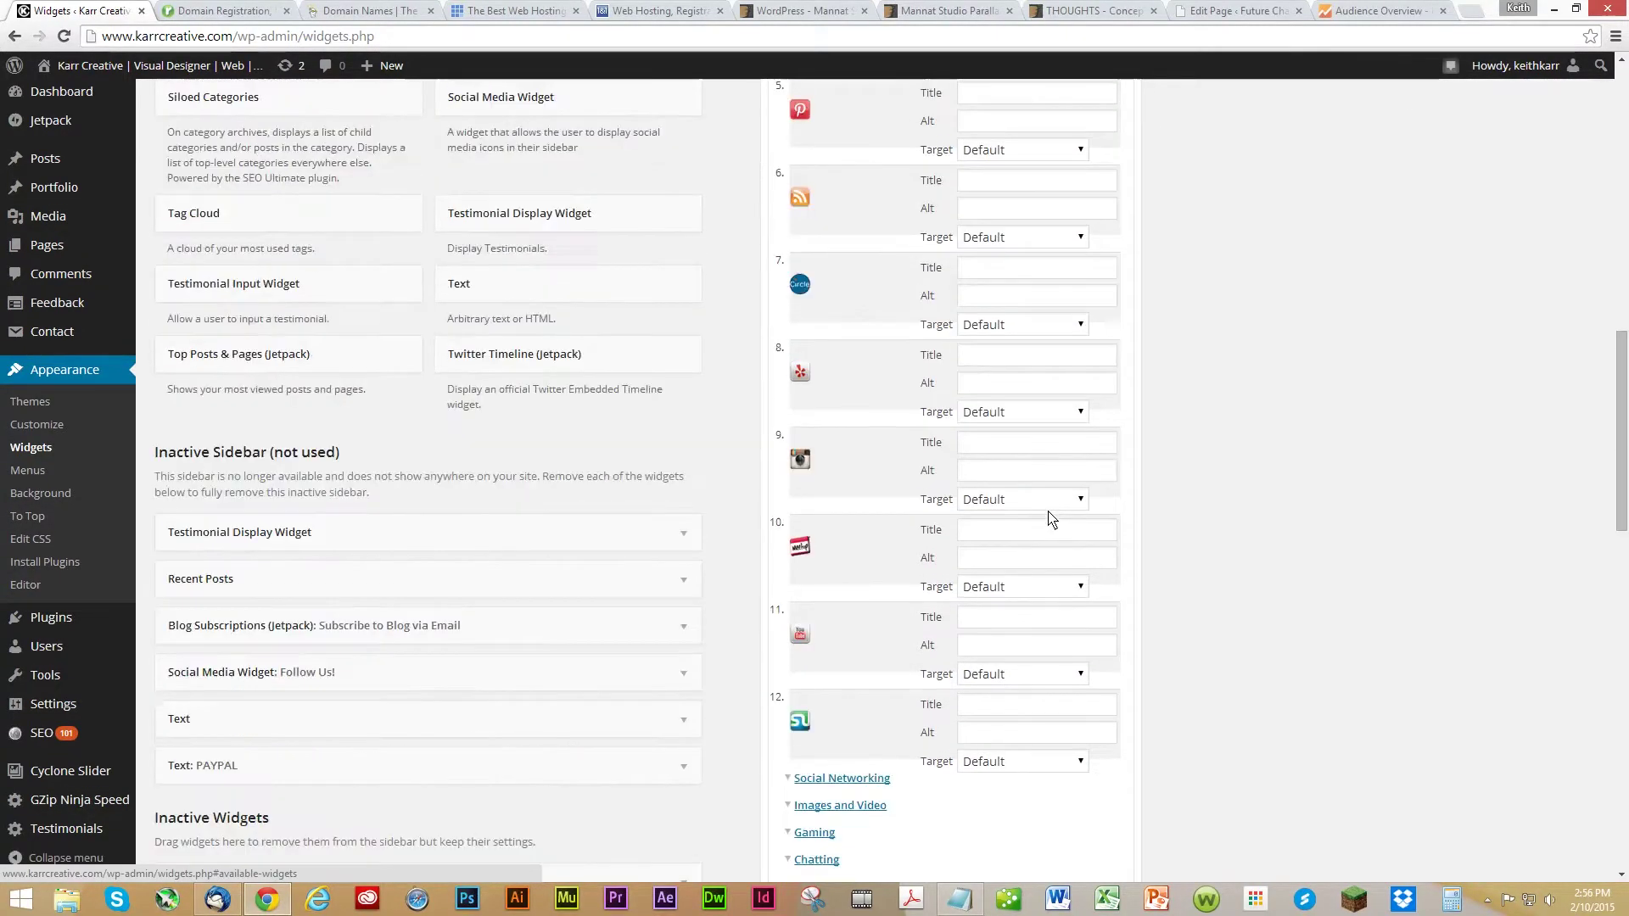
Expand the Social Media Widget's Social Networking section, review its profile URL fields, and collapse the widget.
scroll(1052, 518, down, 3)
click(838, 439)
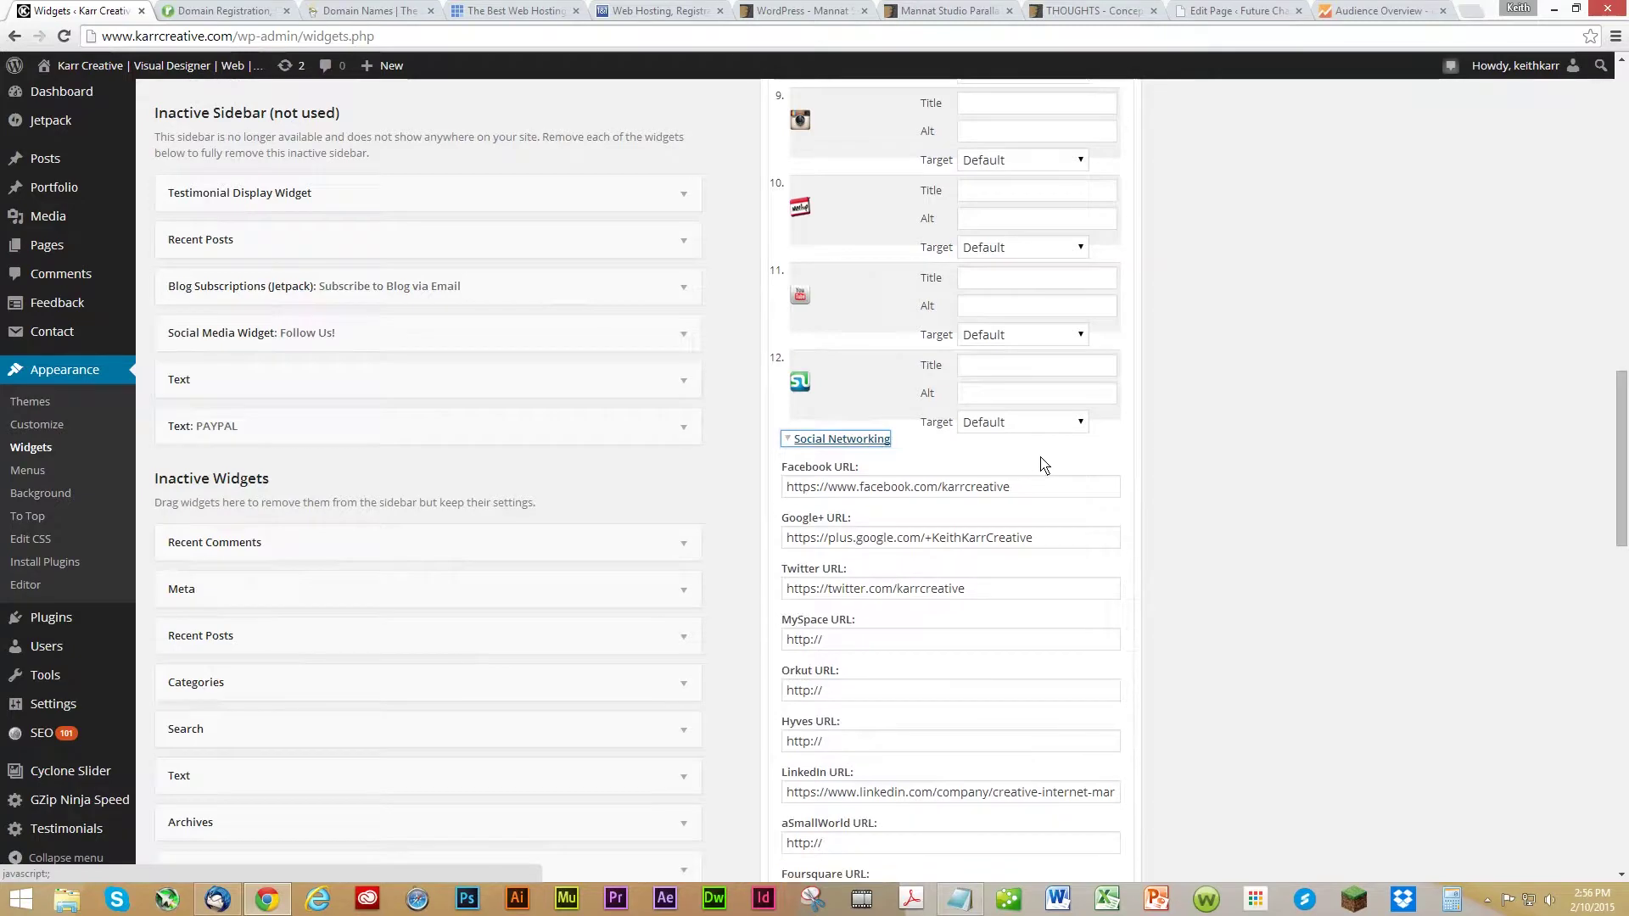
scroll(1044, 458, down, 3)
scroll(974, 459, down, 4)
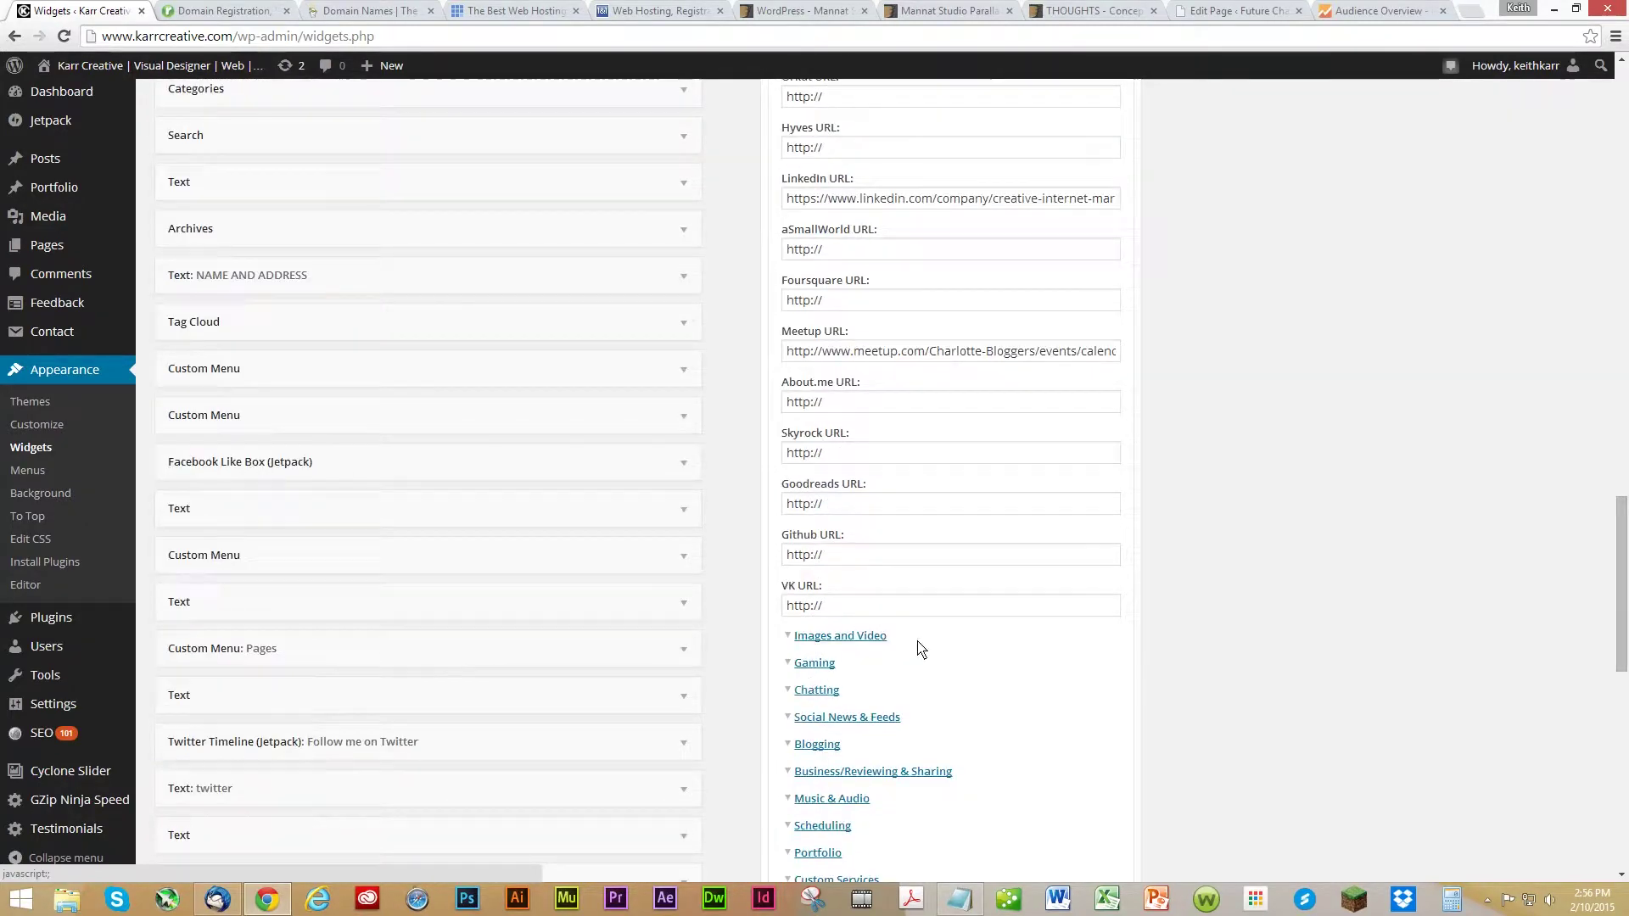
scroll(904, 691, up, 3)
scroll(902, 698, up, 20)
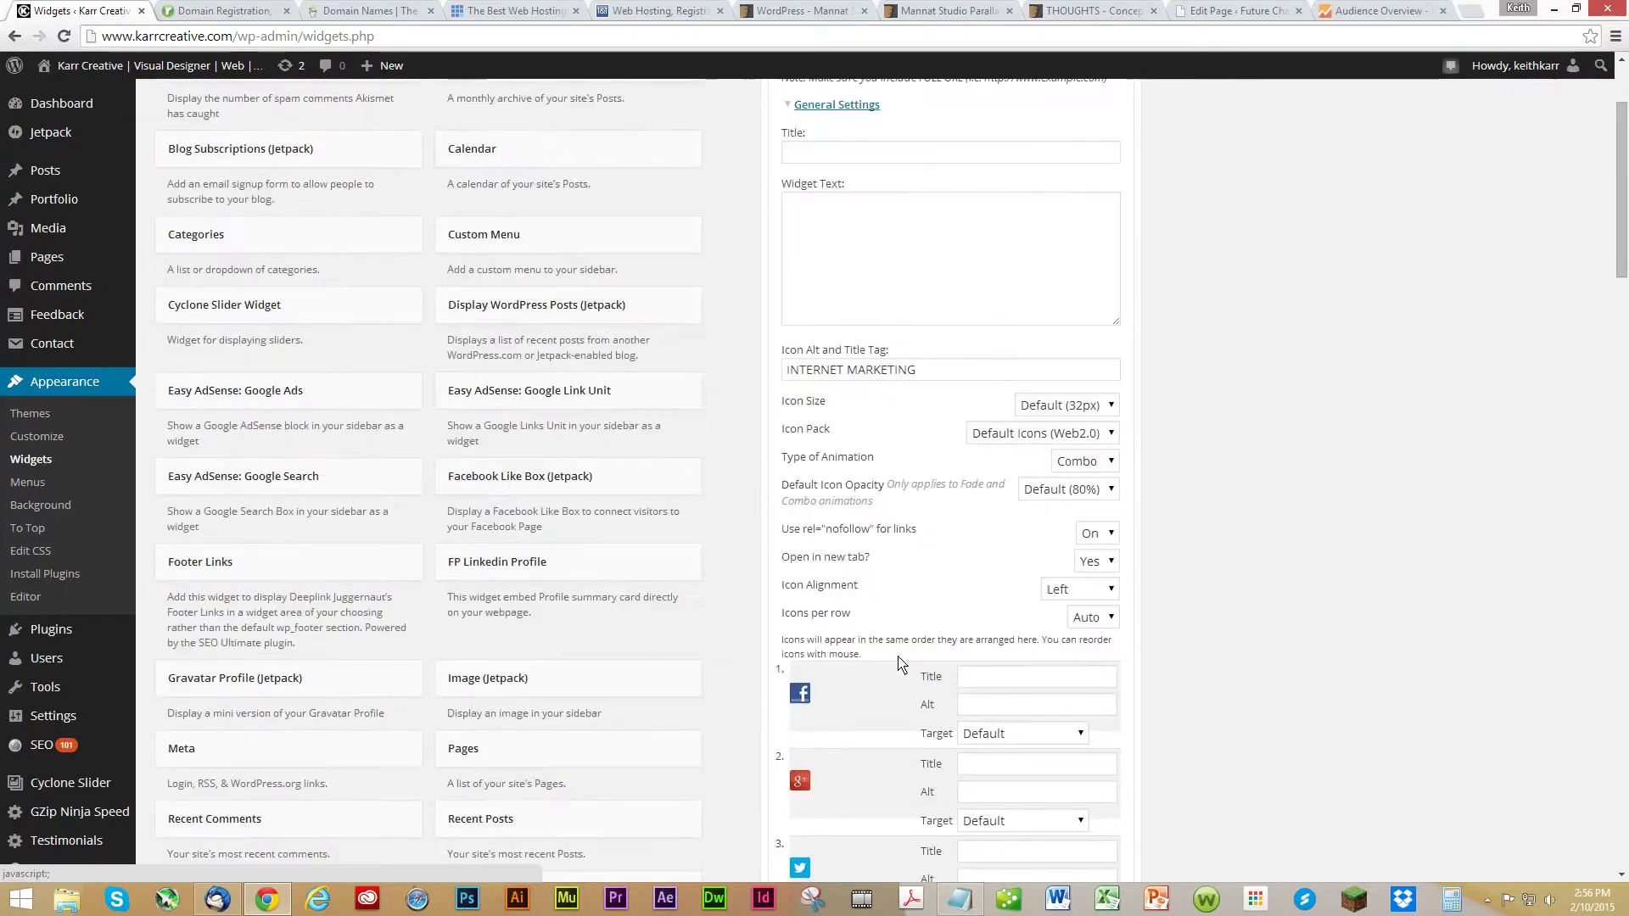
click(1116, 210)
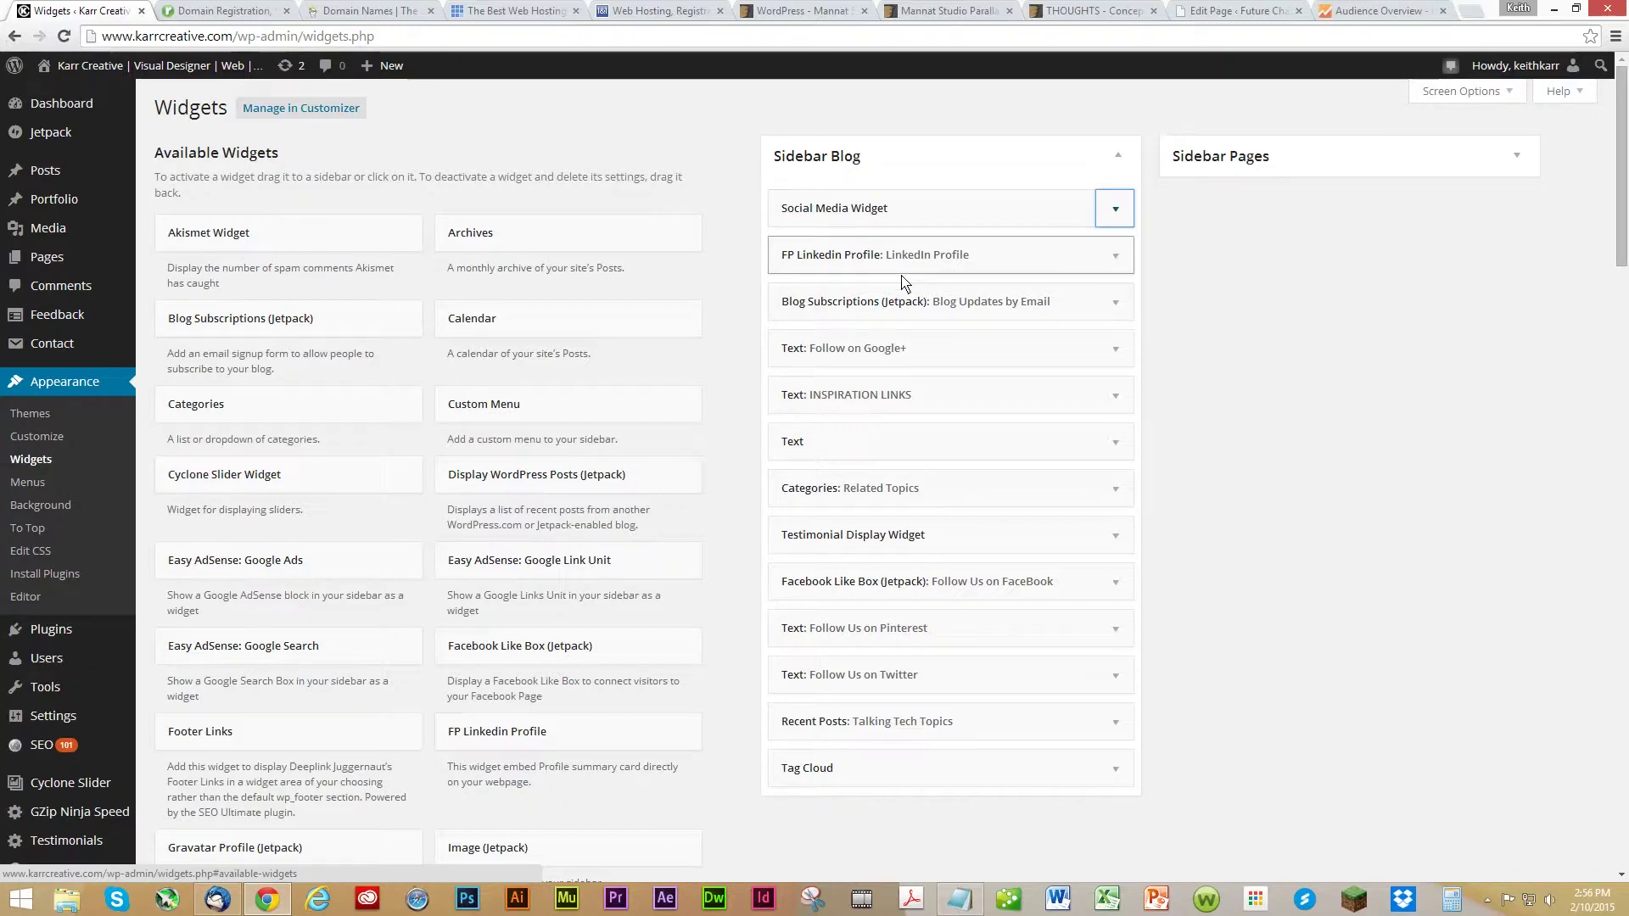
View the Blog Subscriptions widget's settings and the INSPIRATION LINKS text widget's HTML in Sidebar Blog, collapsing each one.
click(1115, 303)
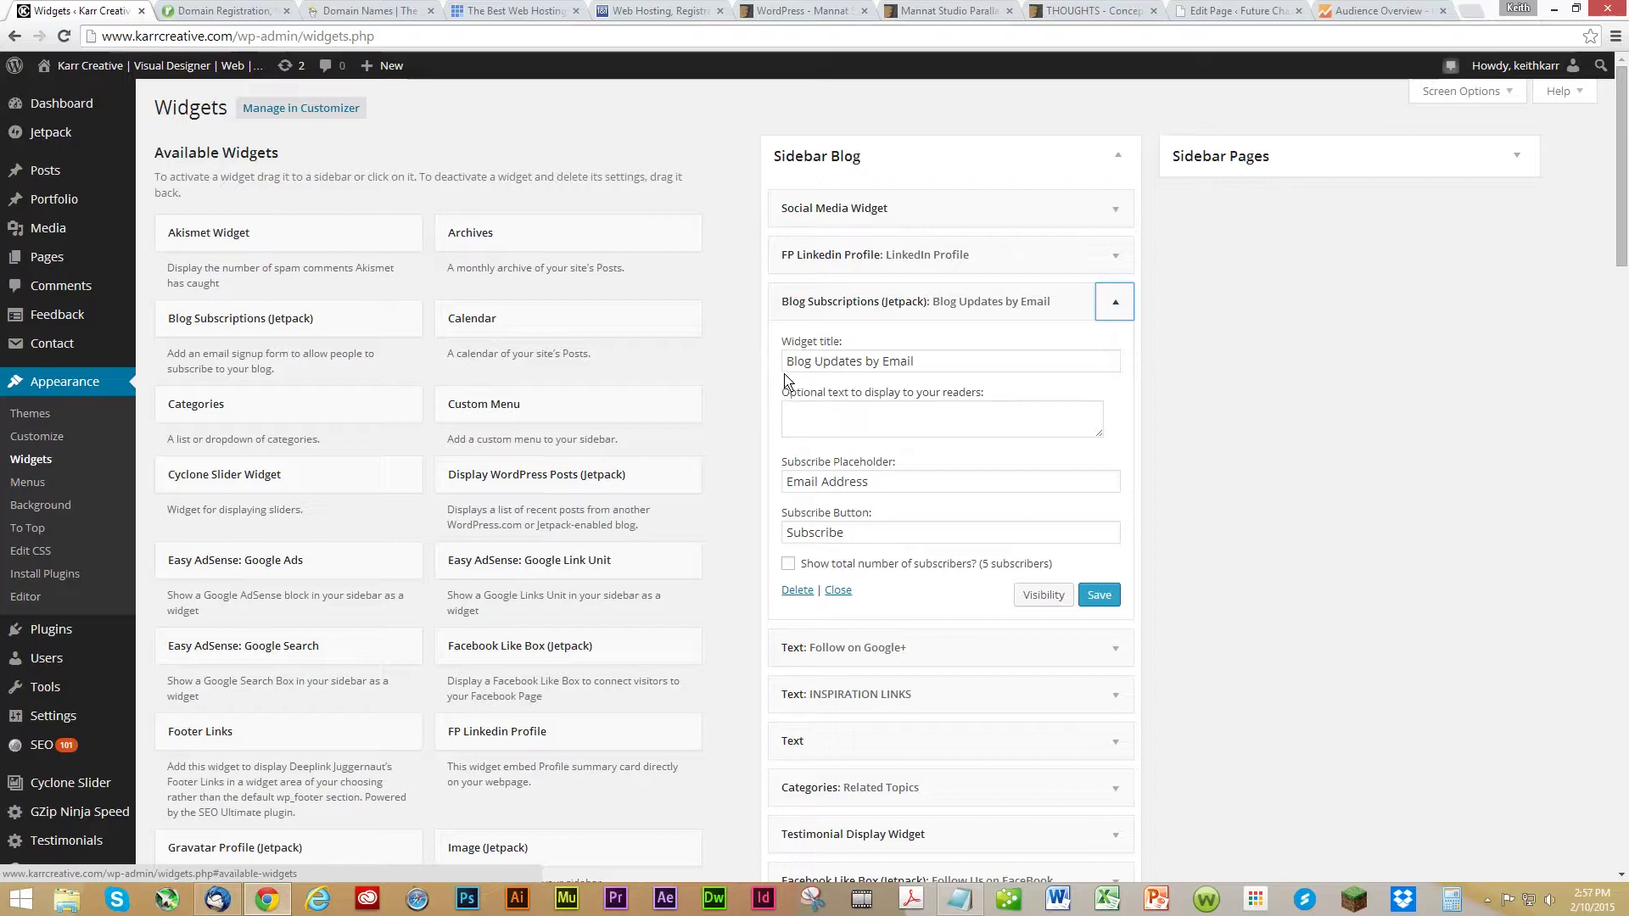
click(1117, 306)
click(1114, 396)
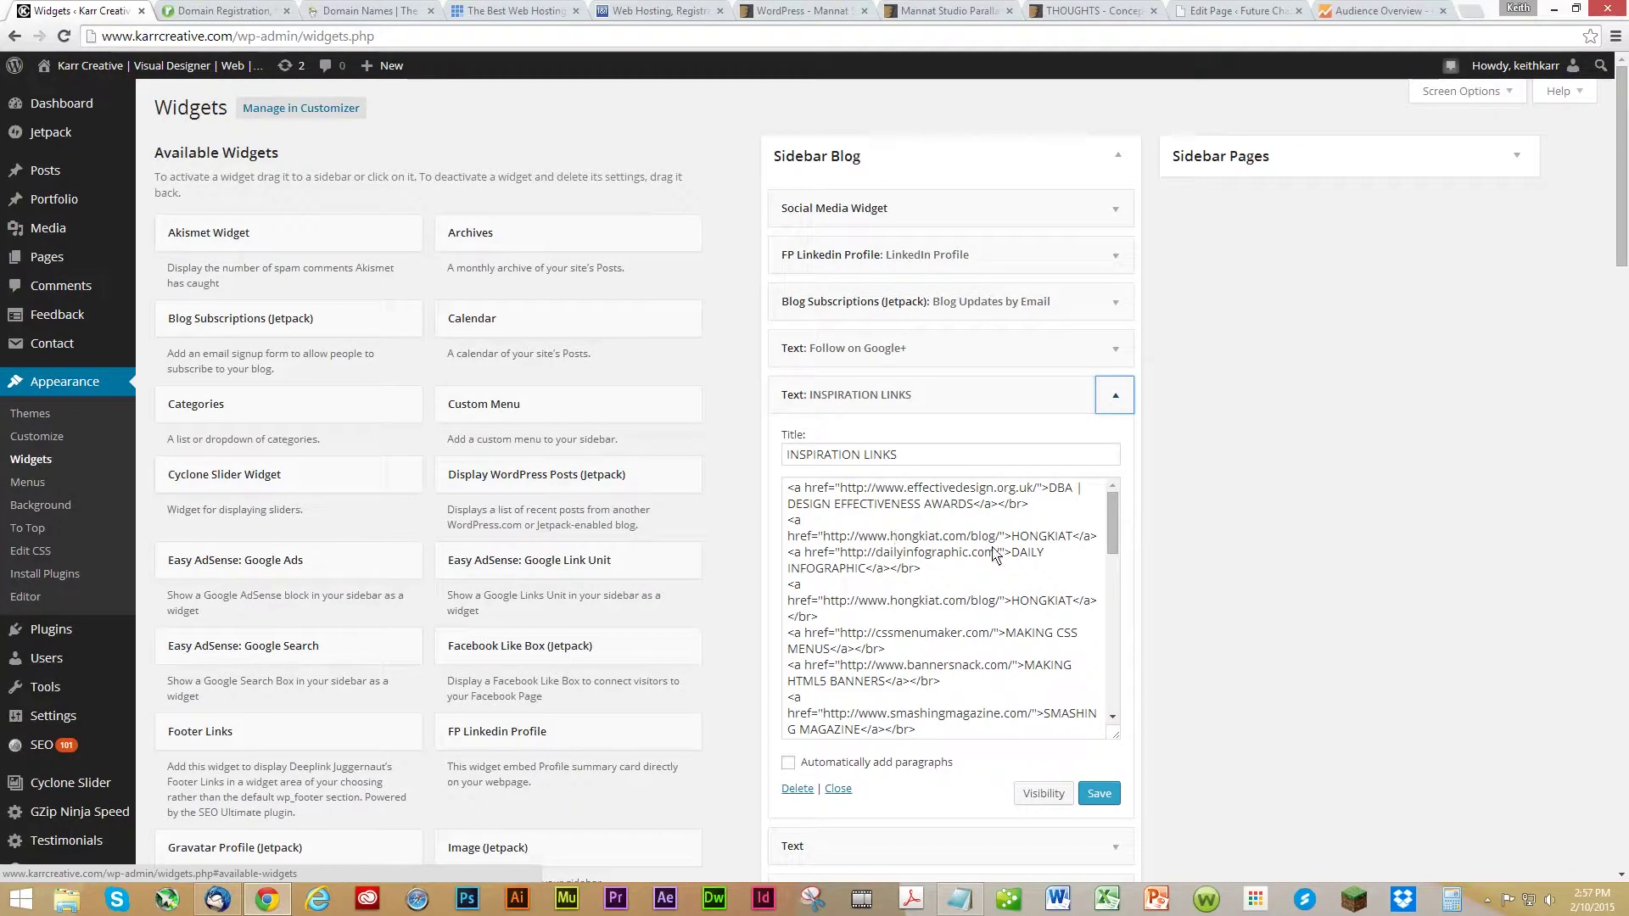
click(1113, 398)
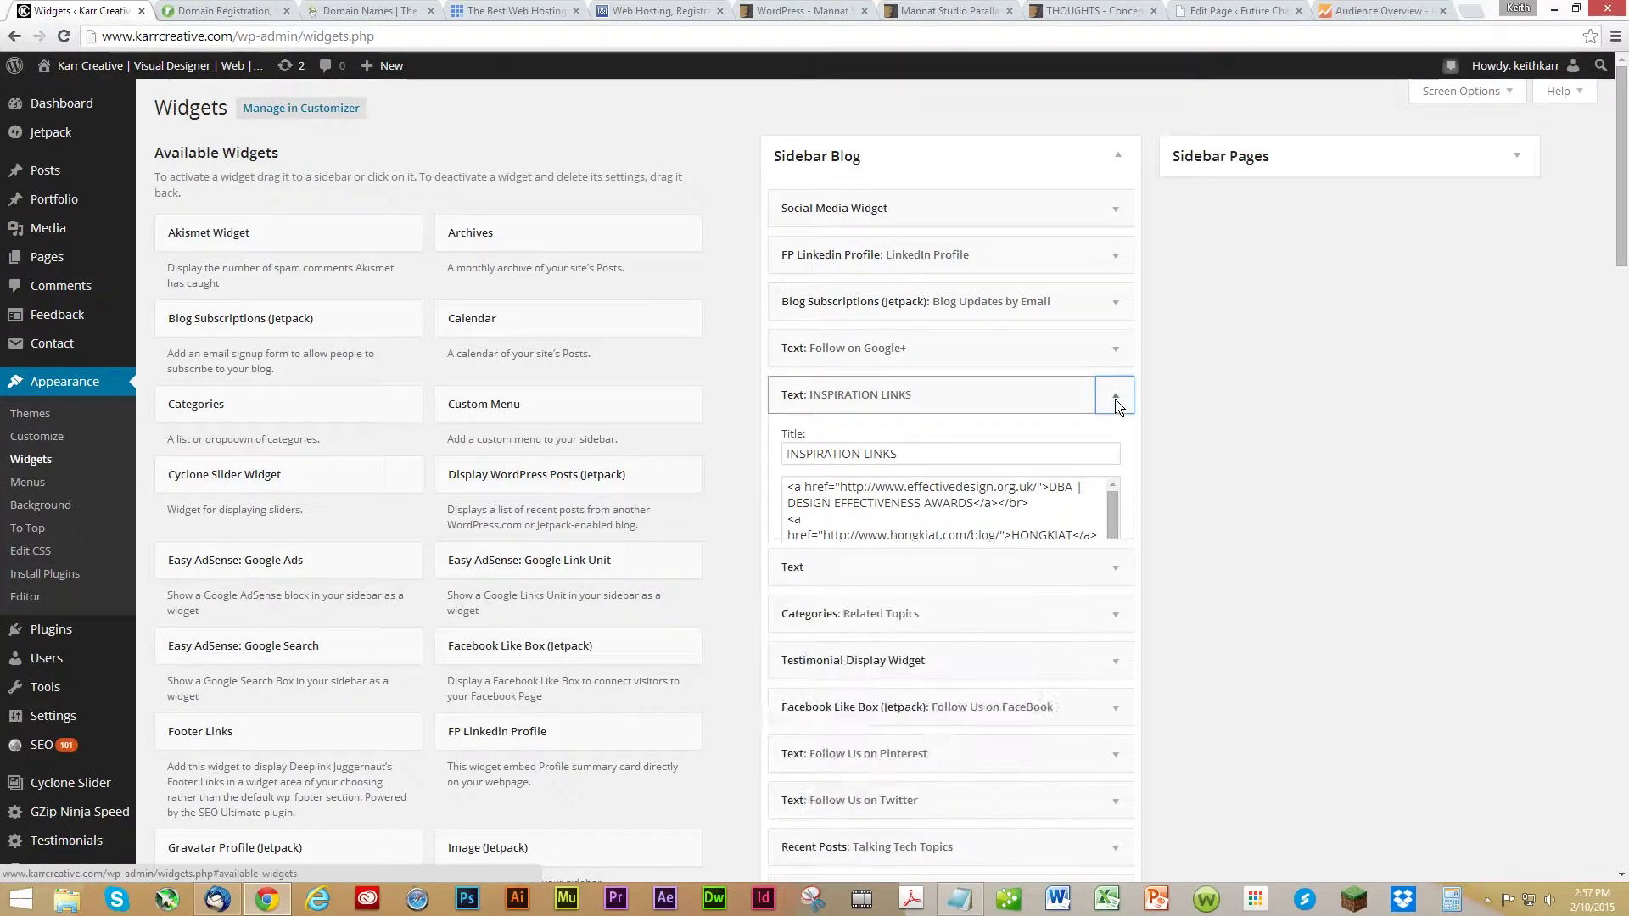
View the untitled Text widget's ad code and the Related Topics categories widget's display options, collapsing each one.
click(1115, 443)
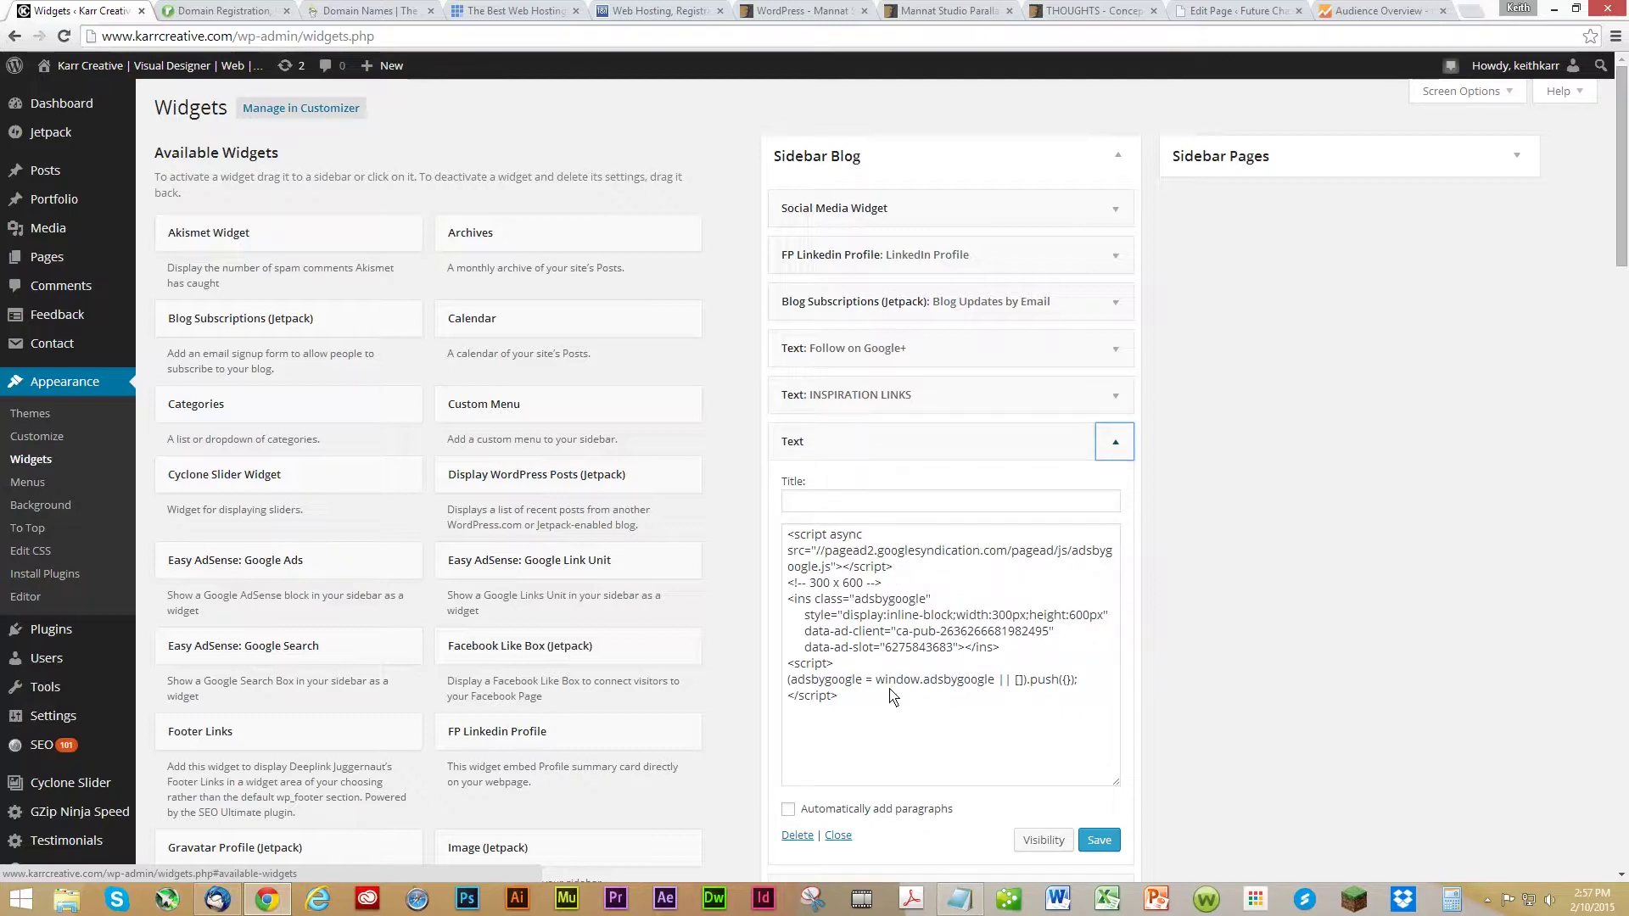
click(1115, 441)
click(1116, 488)
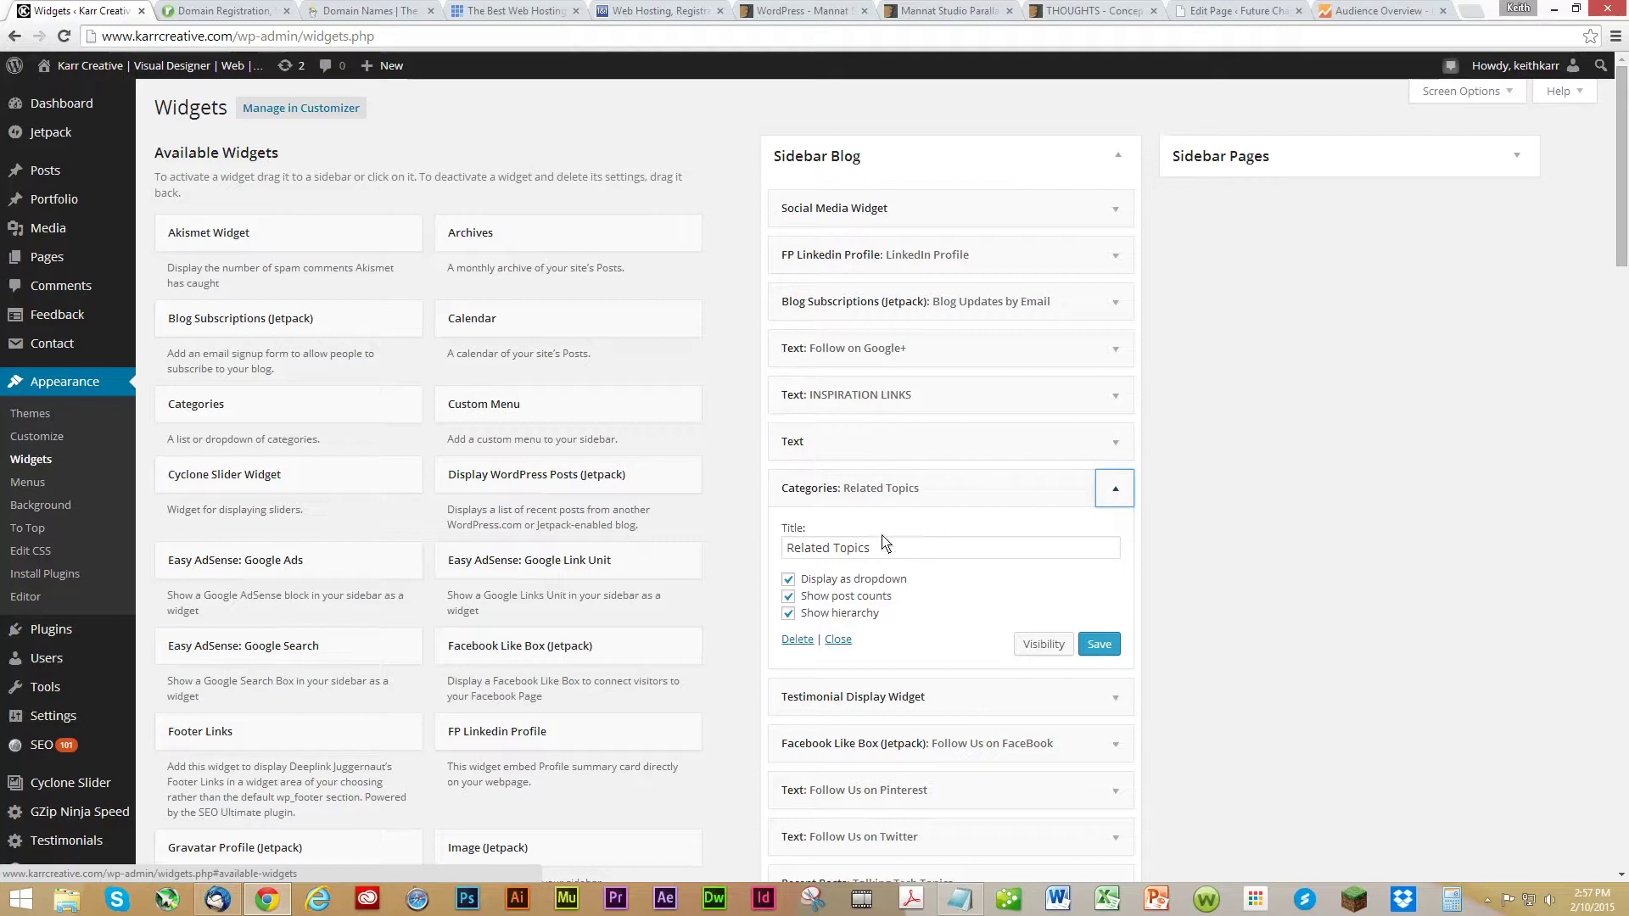
mouse_move(49, 171)
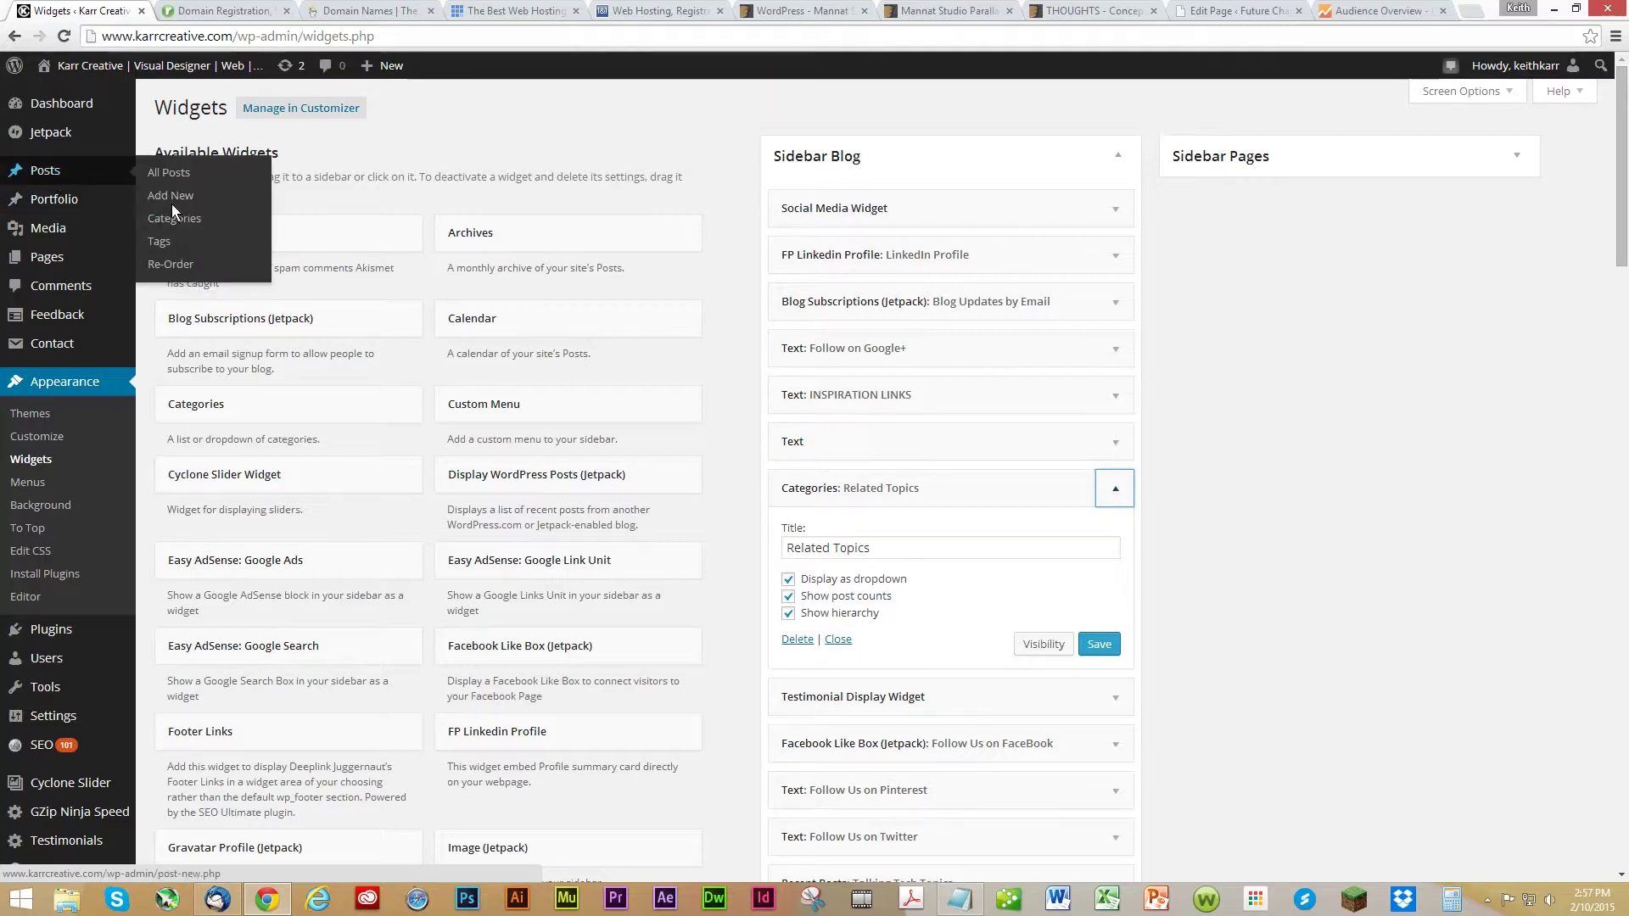
click(1115, 488)
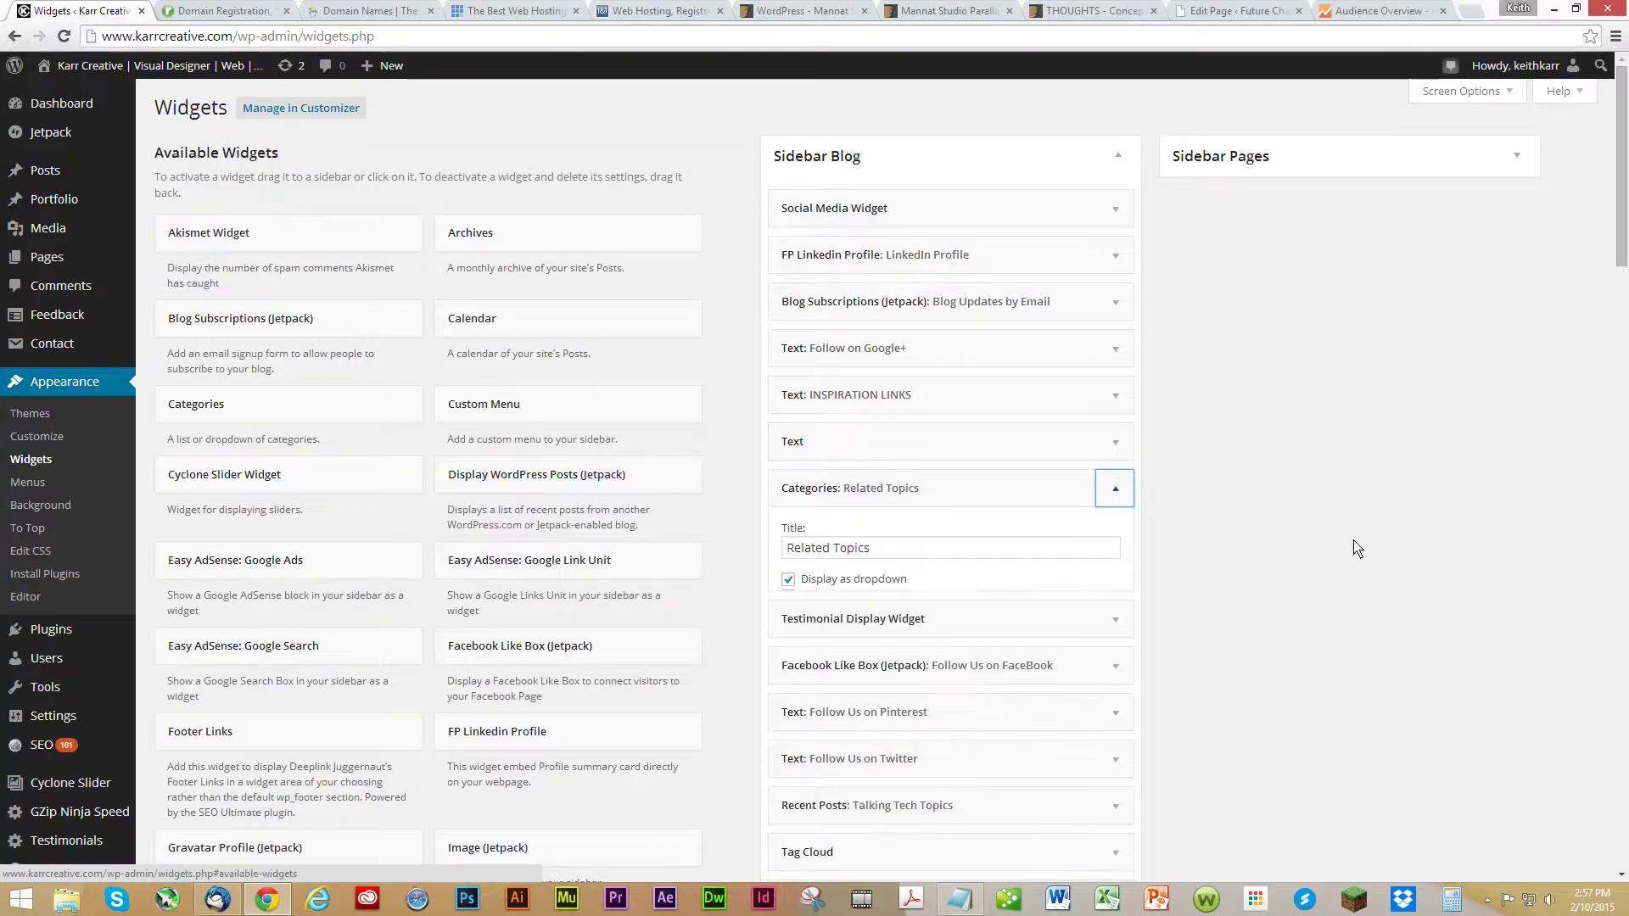
Examine the Testimonial Display Widget's settings, locate the Testimonials admin section, and collapse the widget.
click(1129, 541)
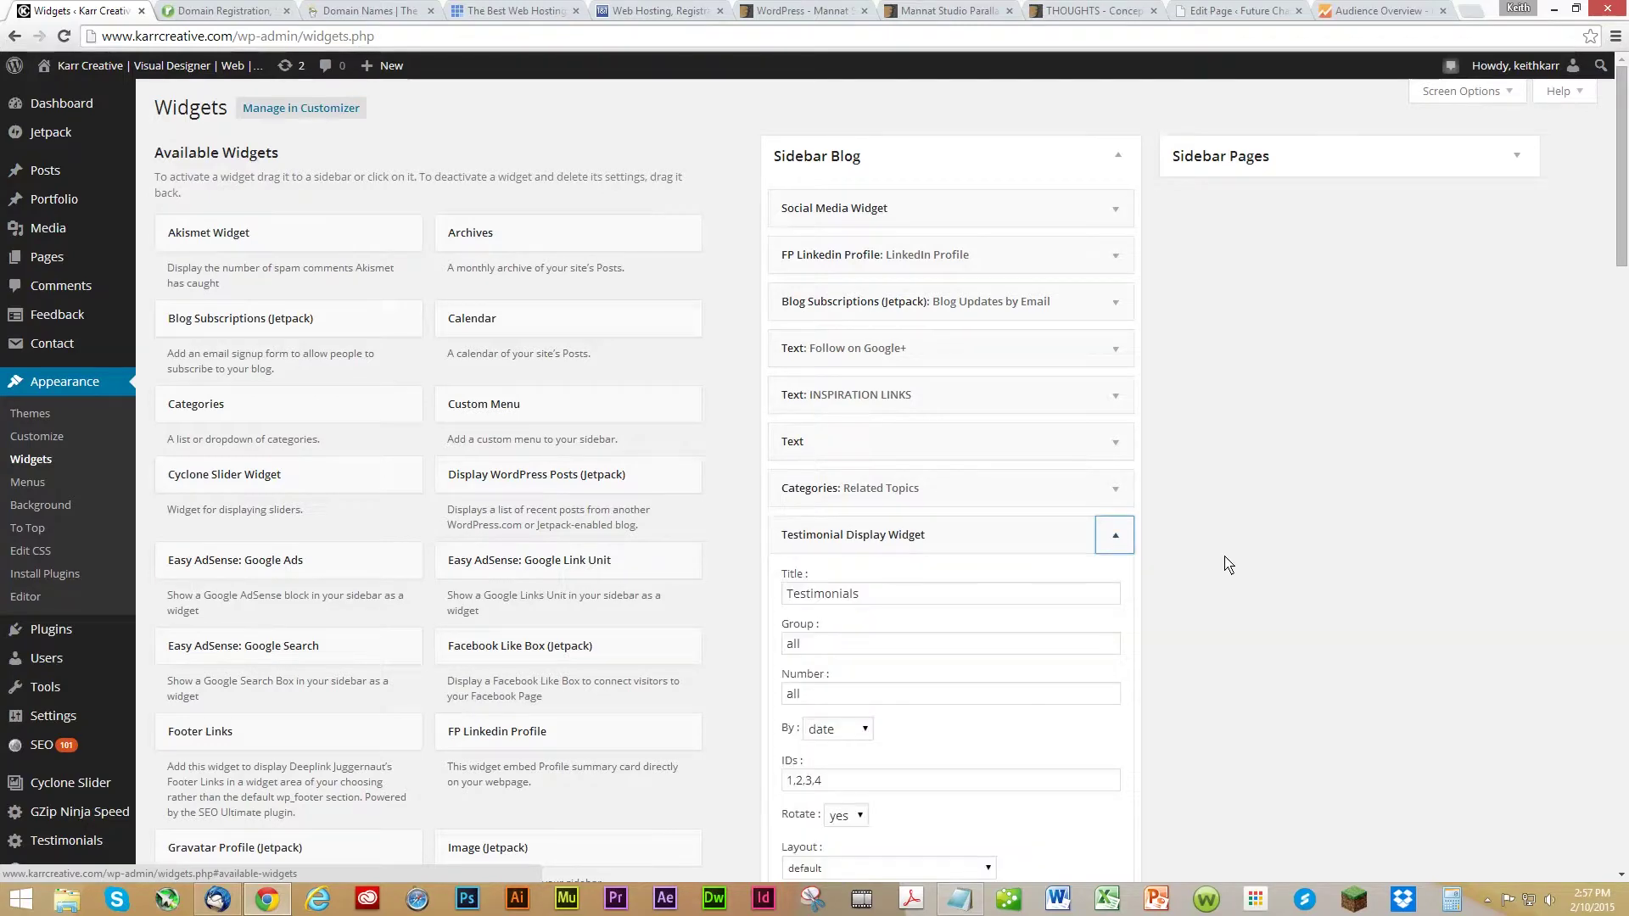
scroll(1226, 563, down, 2)
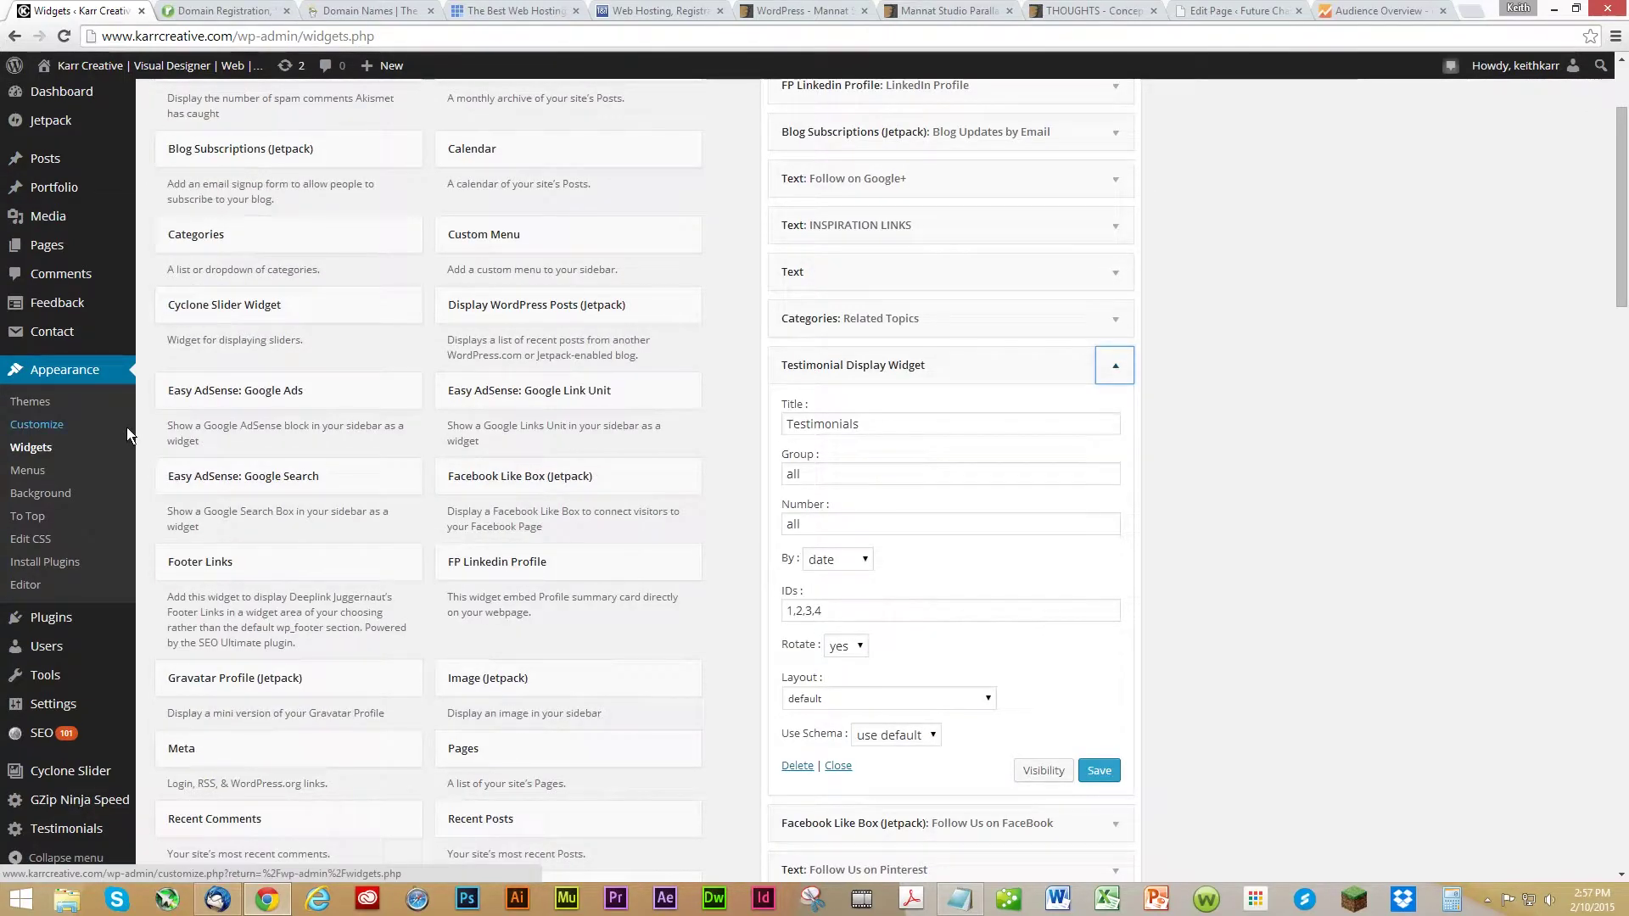
scroll(127, 435, down, 4)
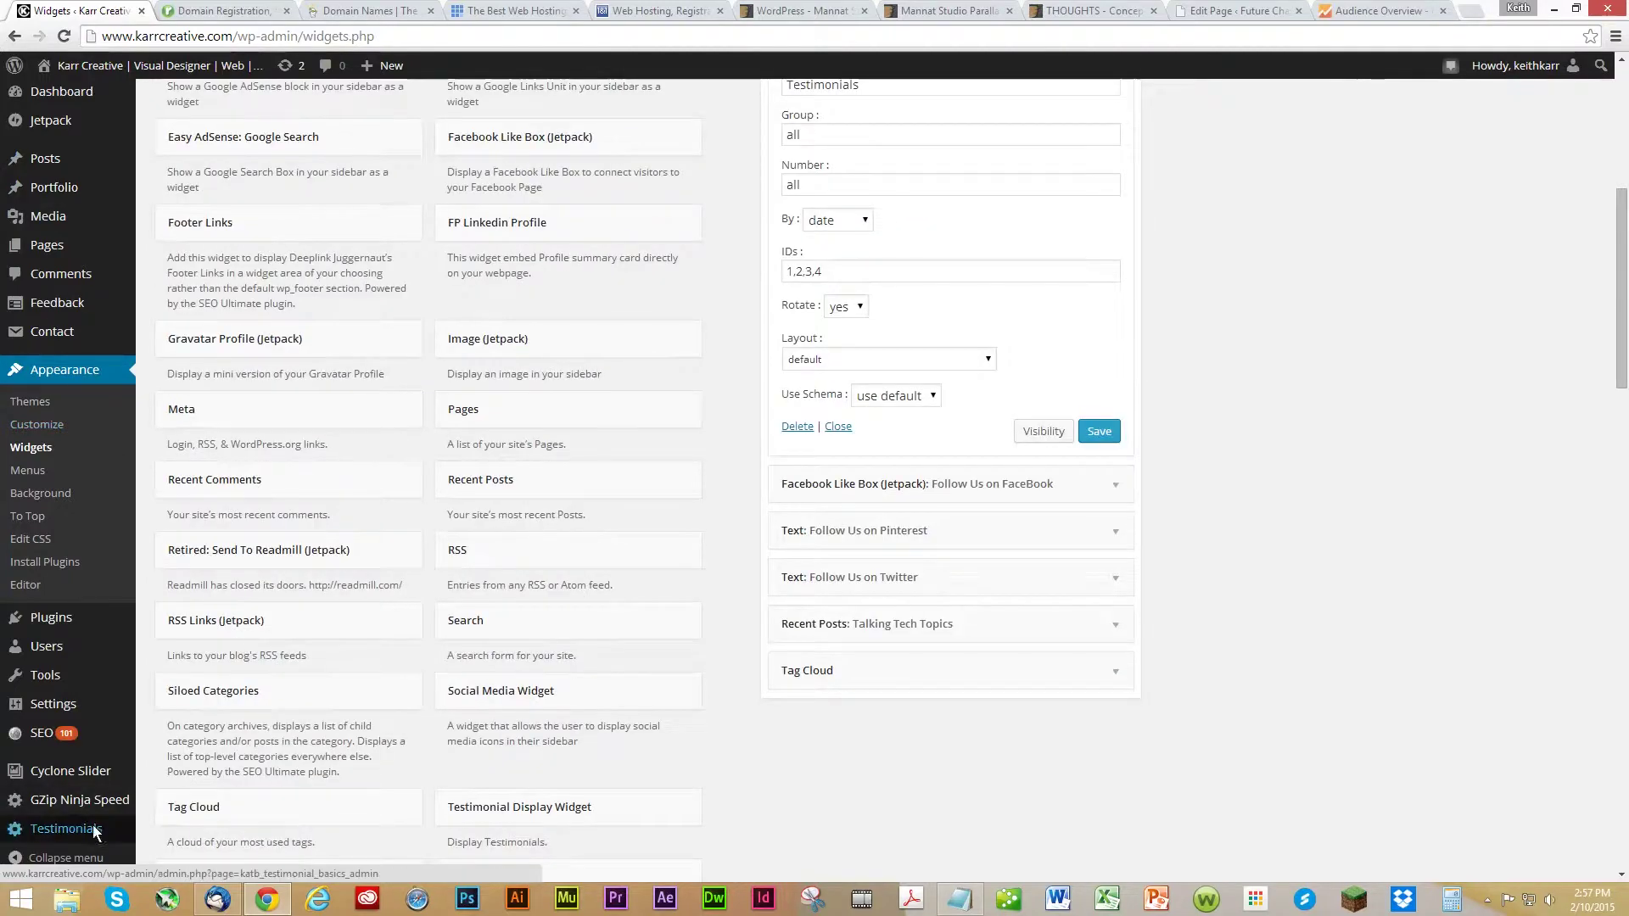
mouse_move(68, 827)
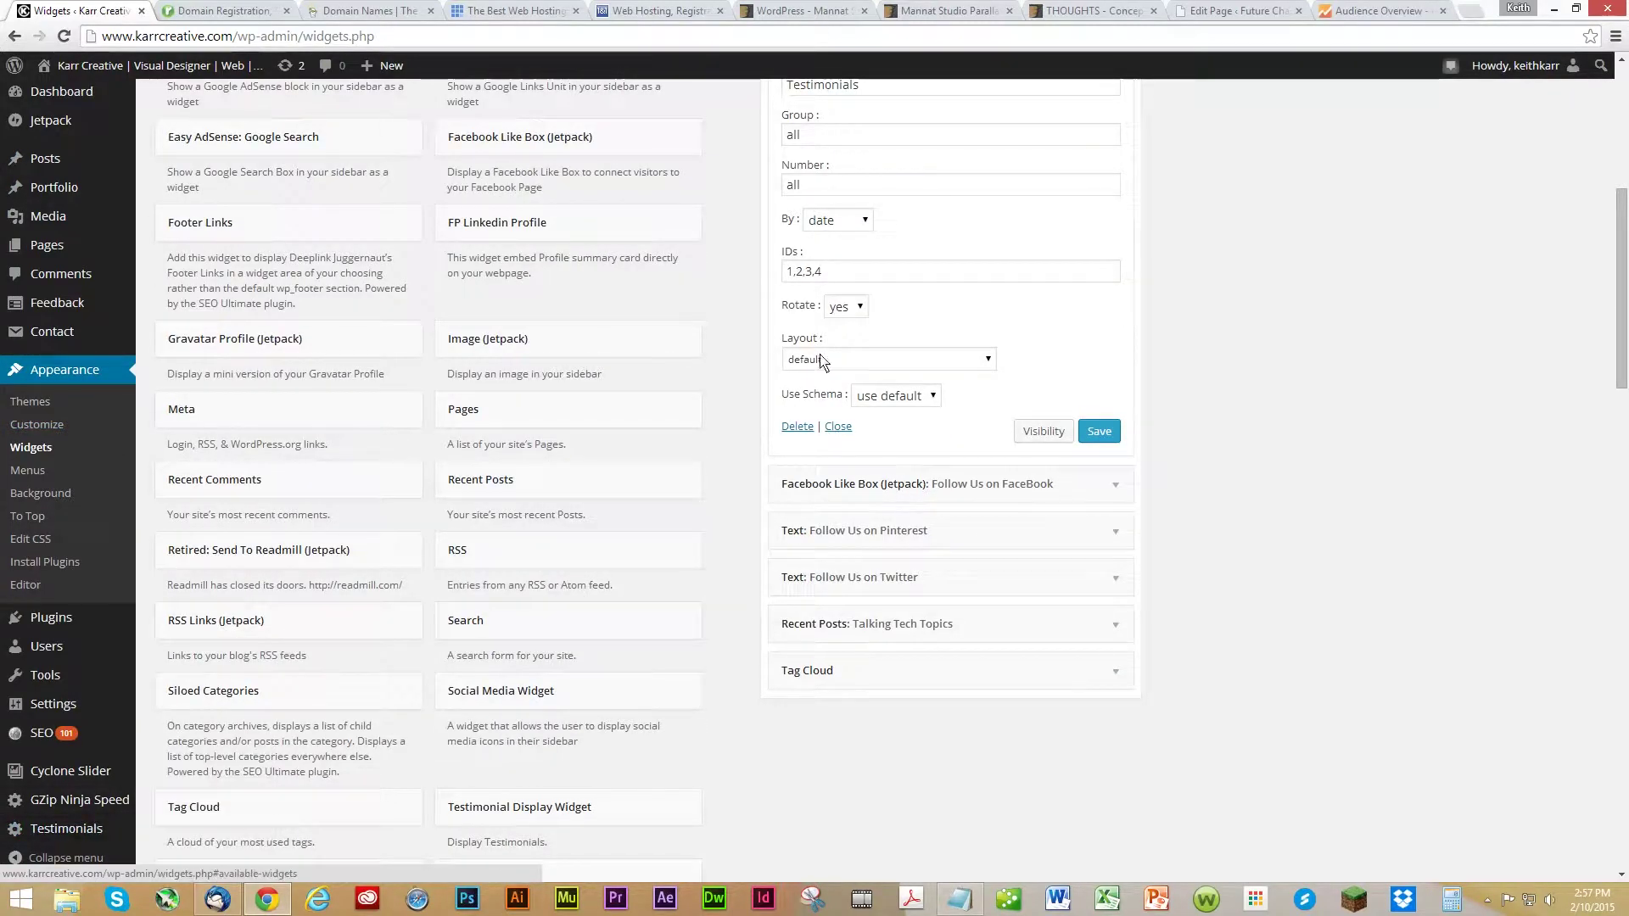
scroll(1272, 421, up, 5)
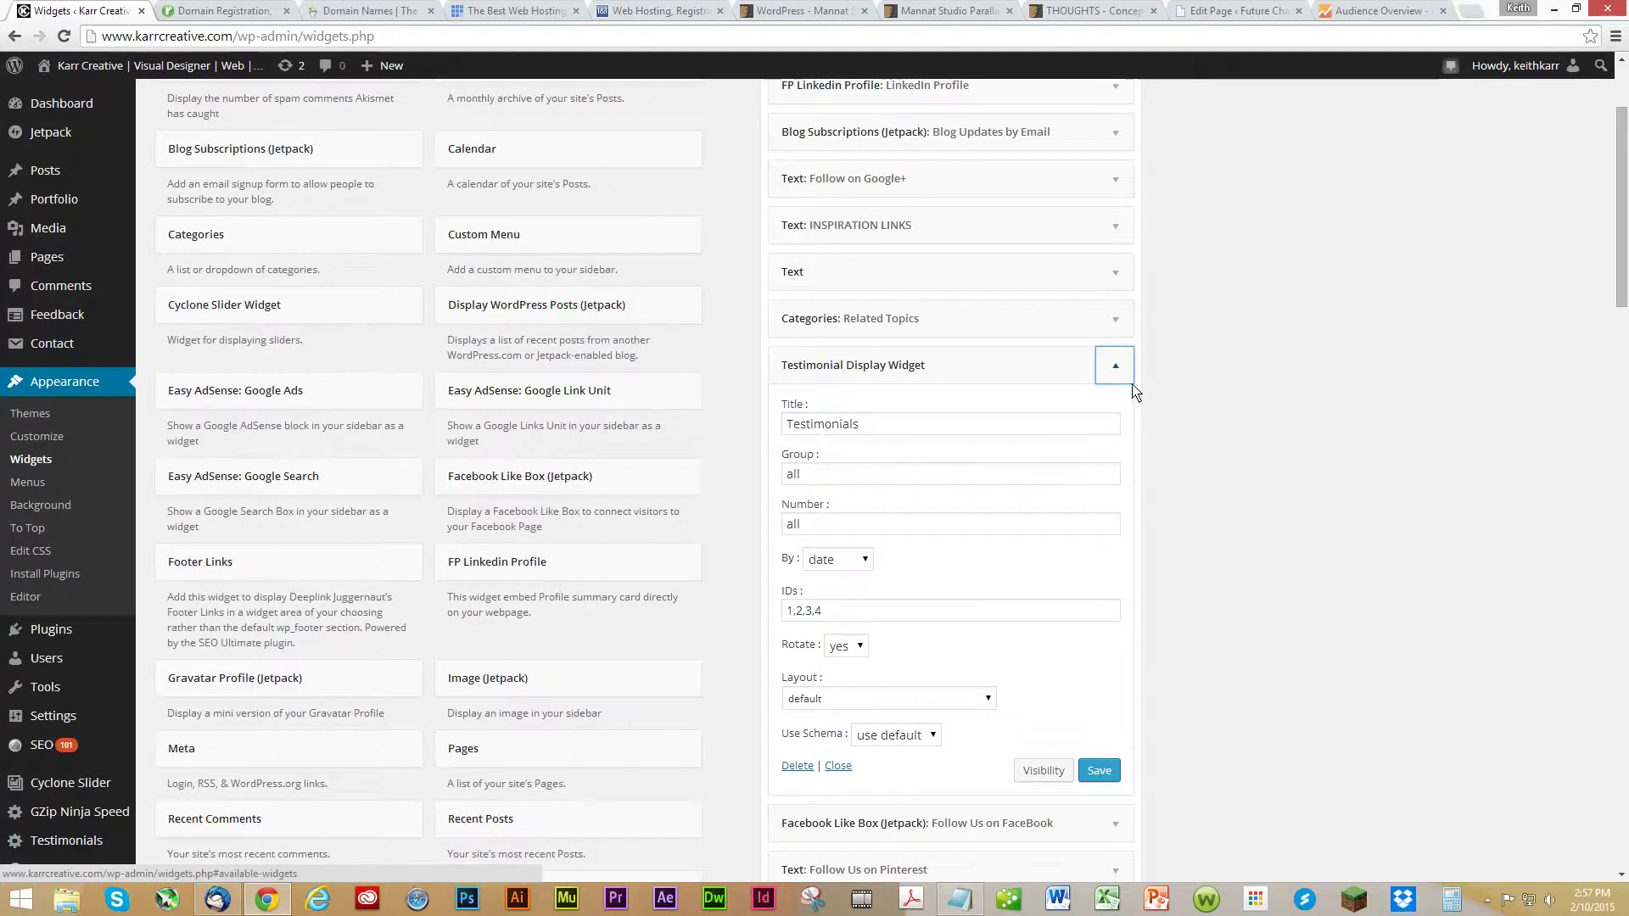
click(1113, 363)
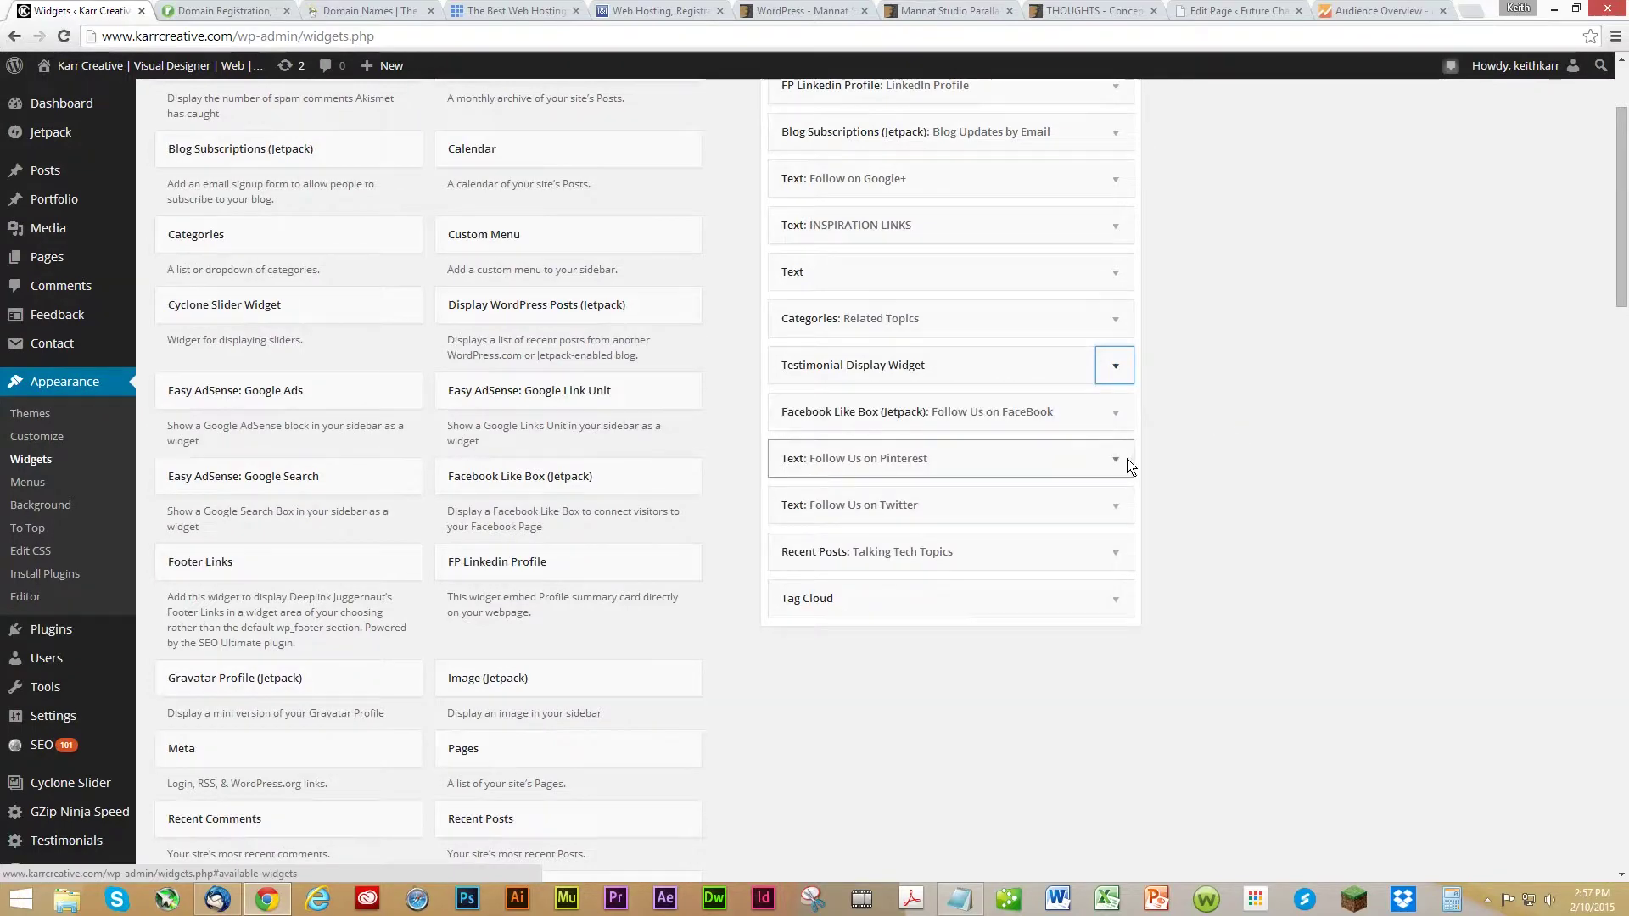
View the embed code in the Follow Us on Pinterest and Follow Us on Twitter text widgets, collapsing each one.
click(1116, 459)
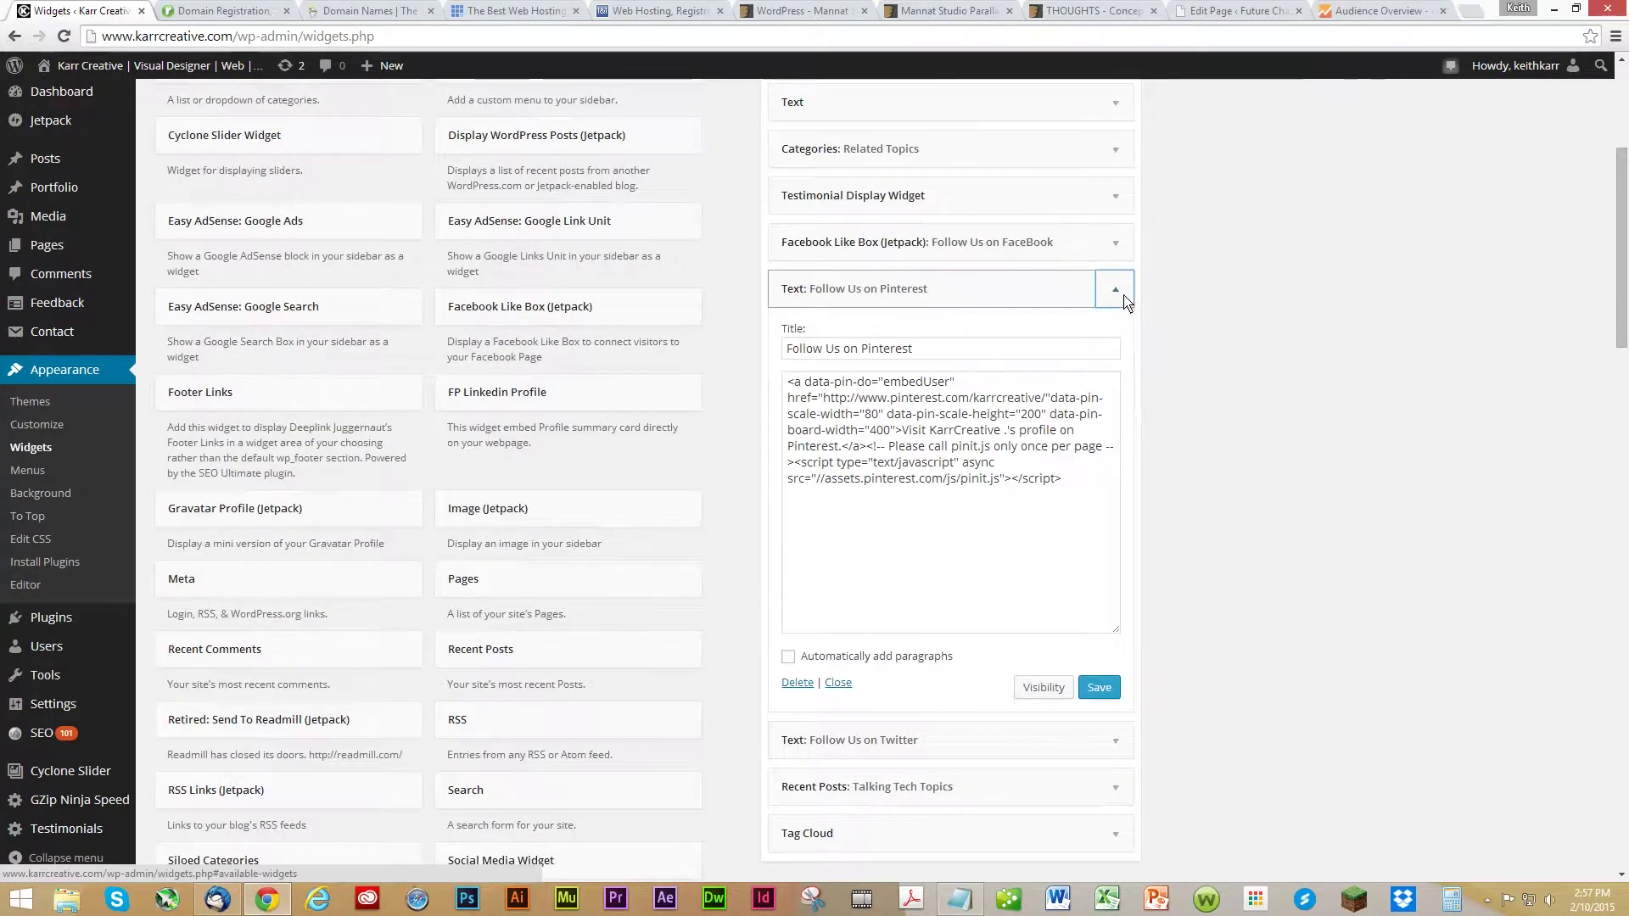
click(1116, 290)
click(1121, 347)
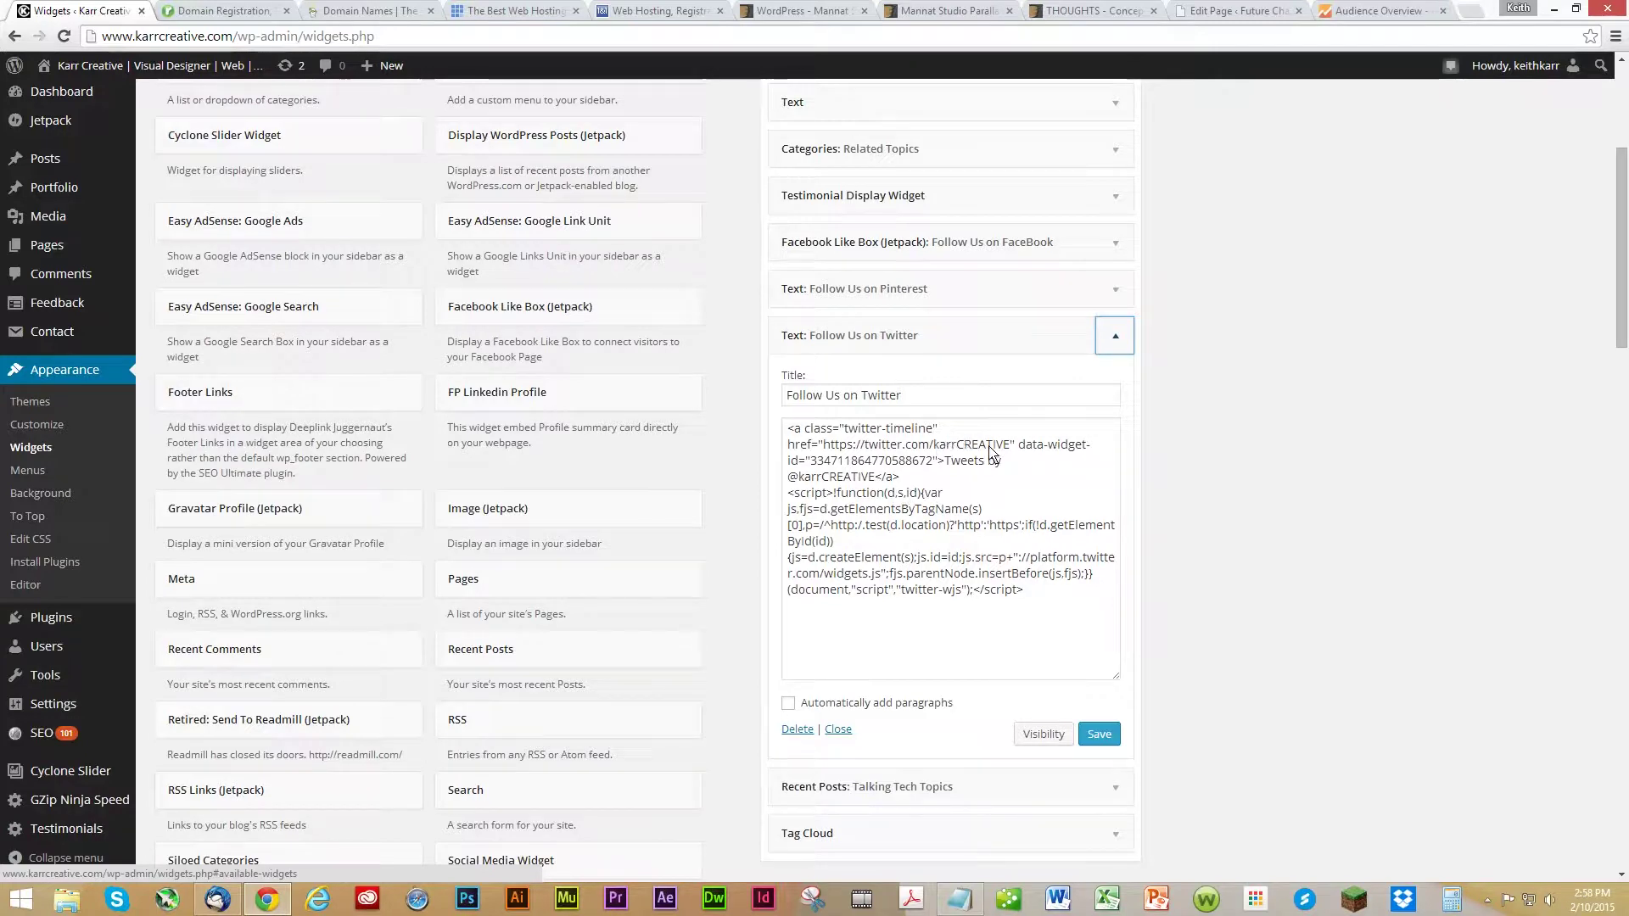
click(1128, 337)
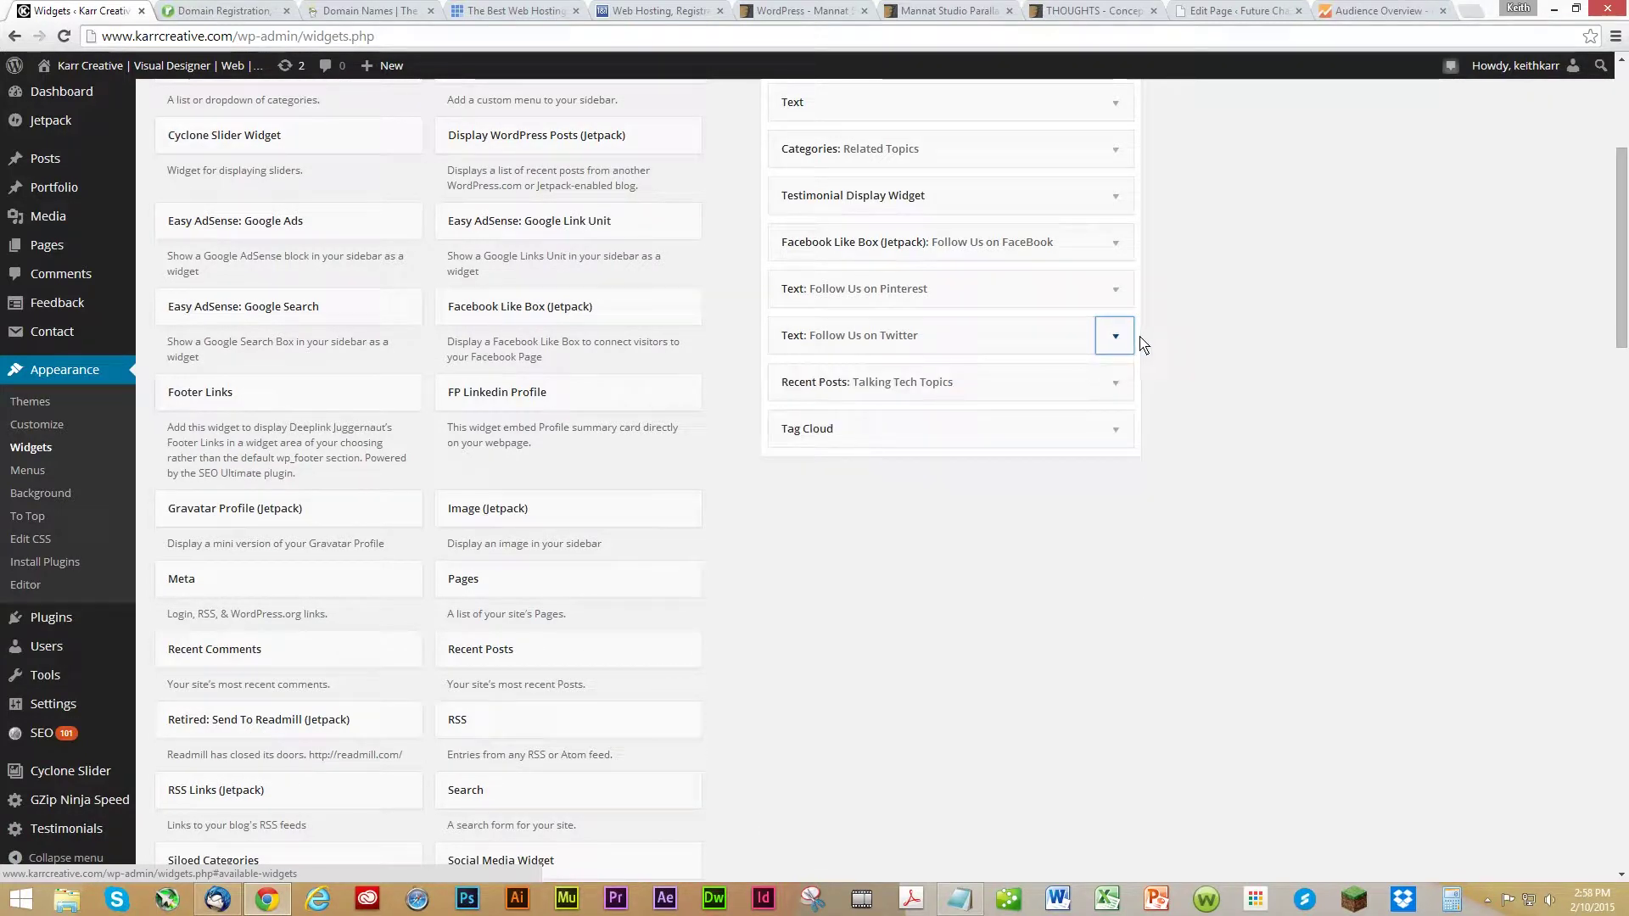
View the settings of the Talking Tech Topics recent posts widget and the Tag Cloud widget, and collapse Sidebar Blog.
click(1121, 387)
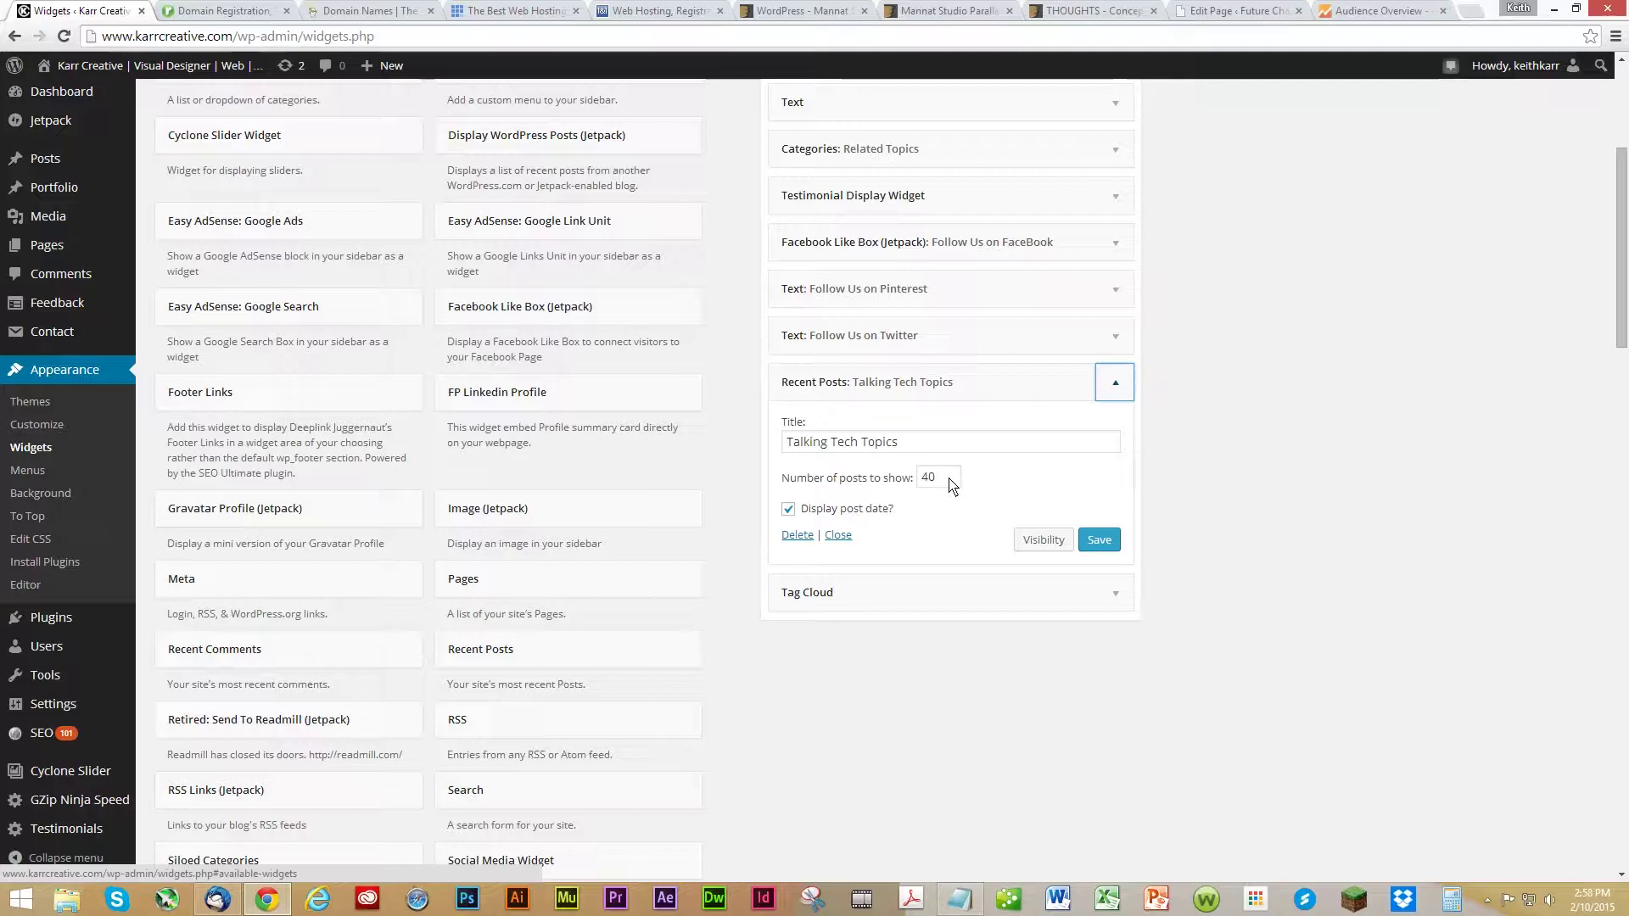
click(1115, 383)
click(1115, 430)
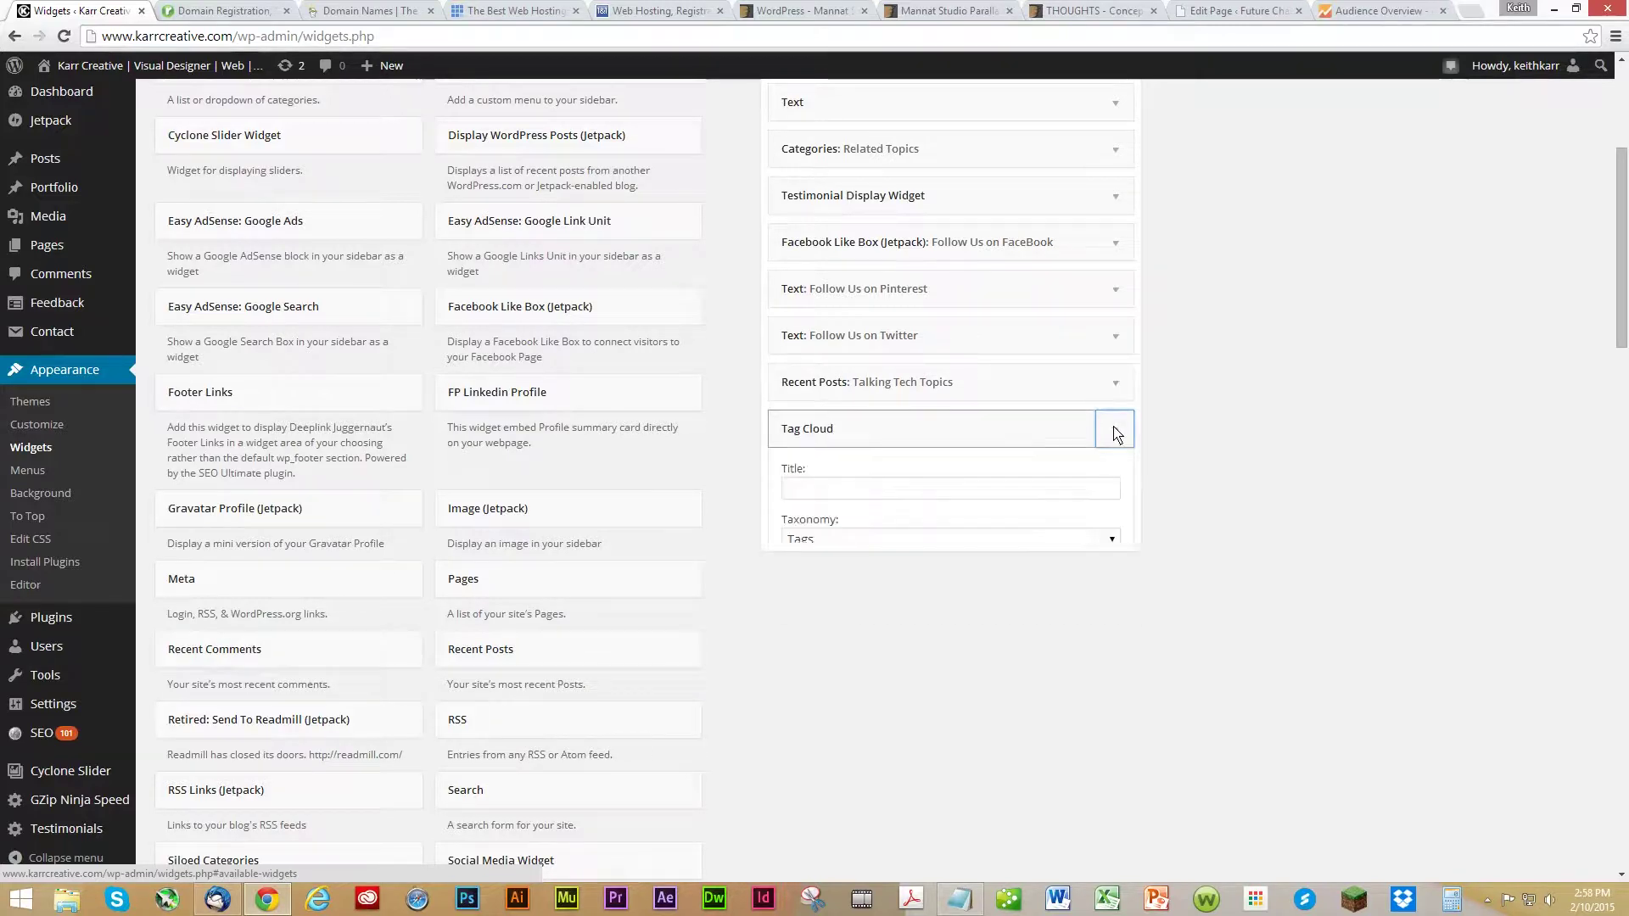
mouse_move(108, 172)
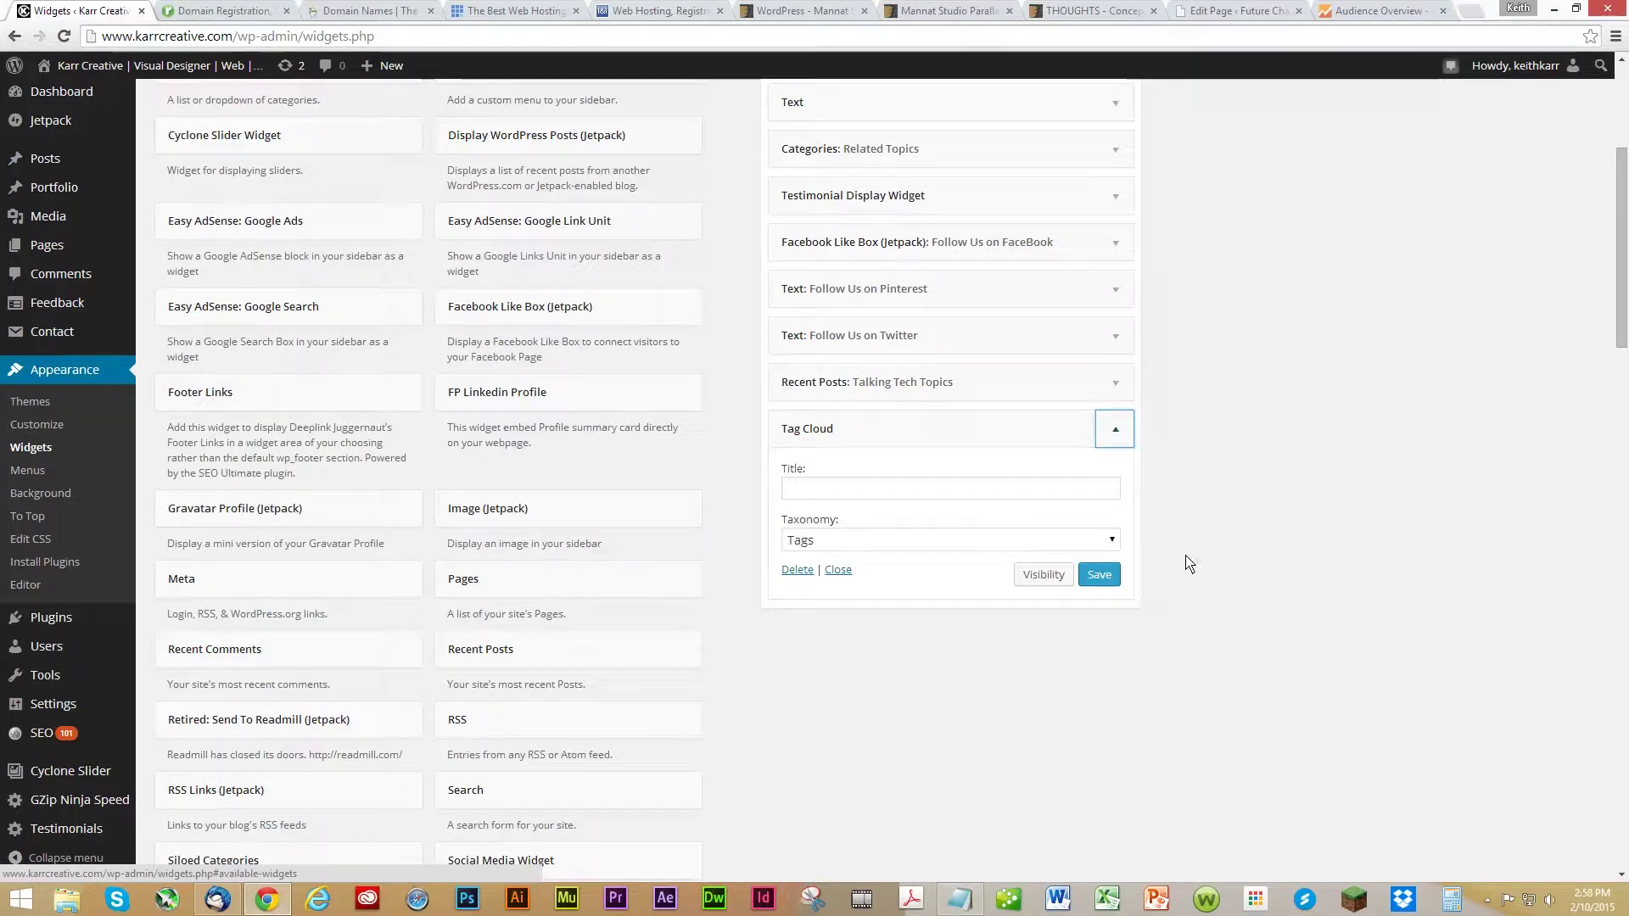
scroll(1183, 559, up, 4)
click(1120, 161)
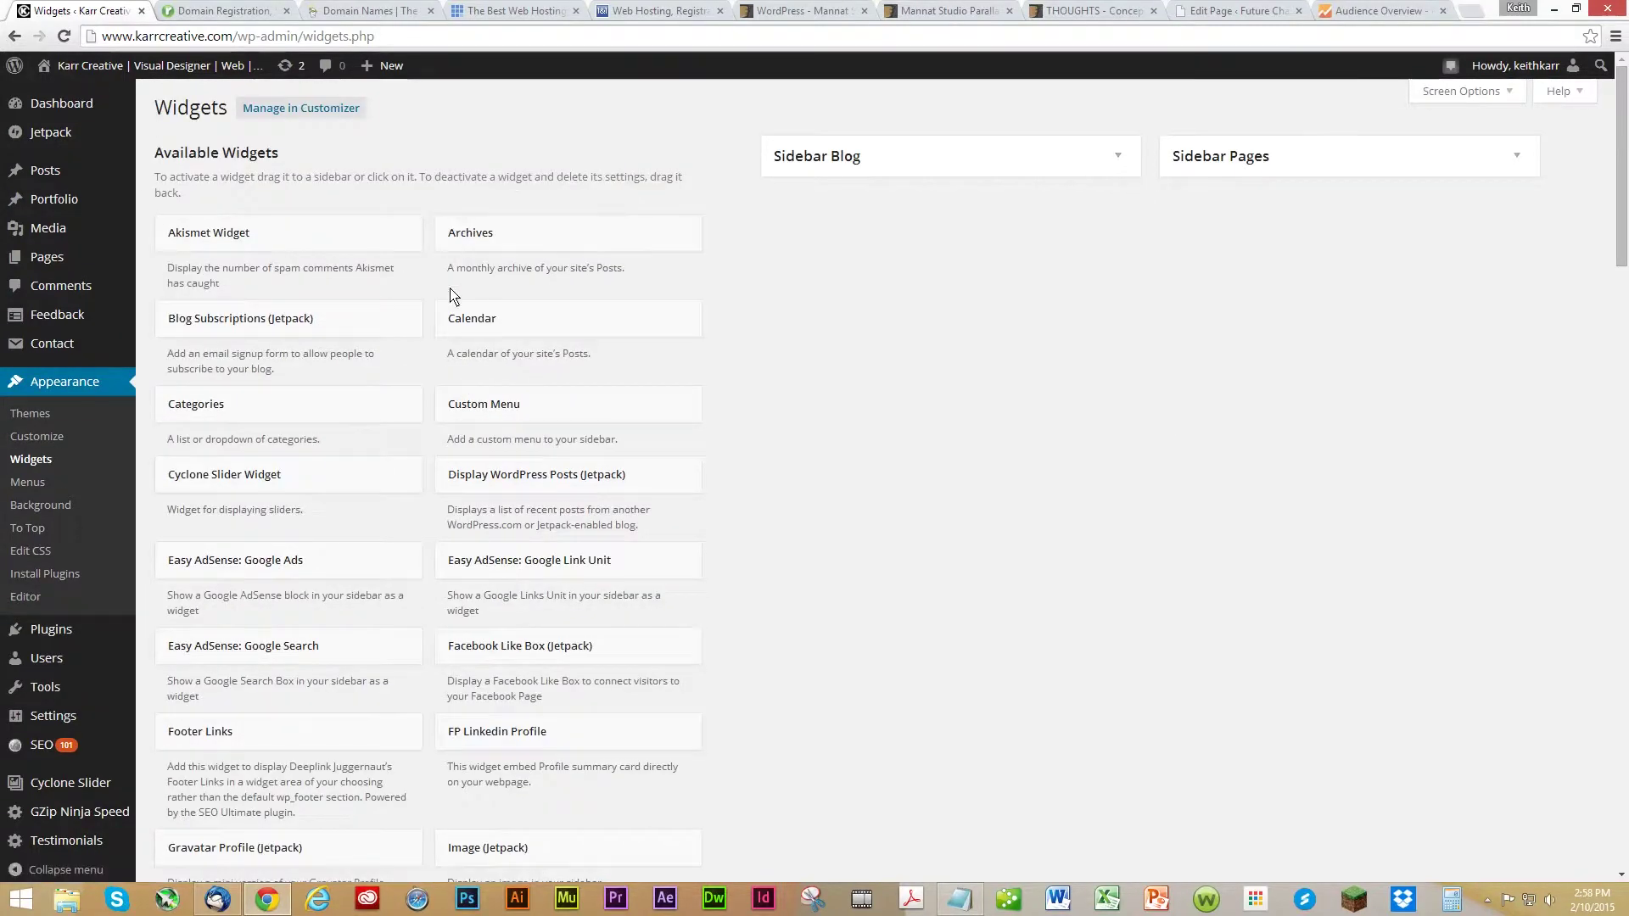
Look through the Available Widgets list down to the Inactive Sidebar section.
scroll(800, 462, down, 5)
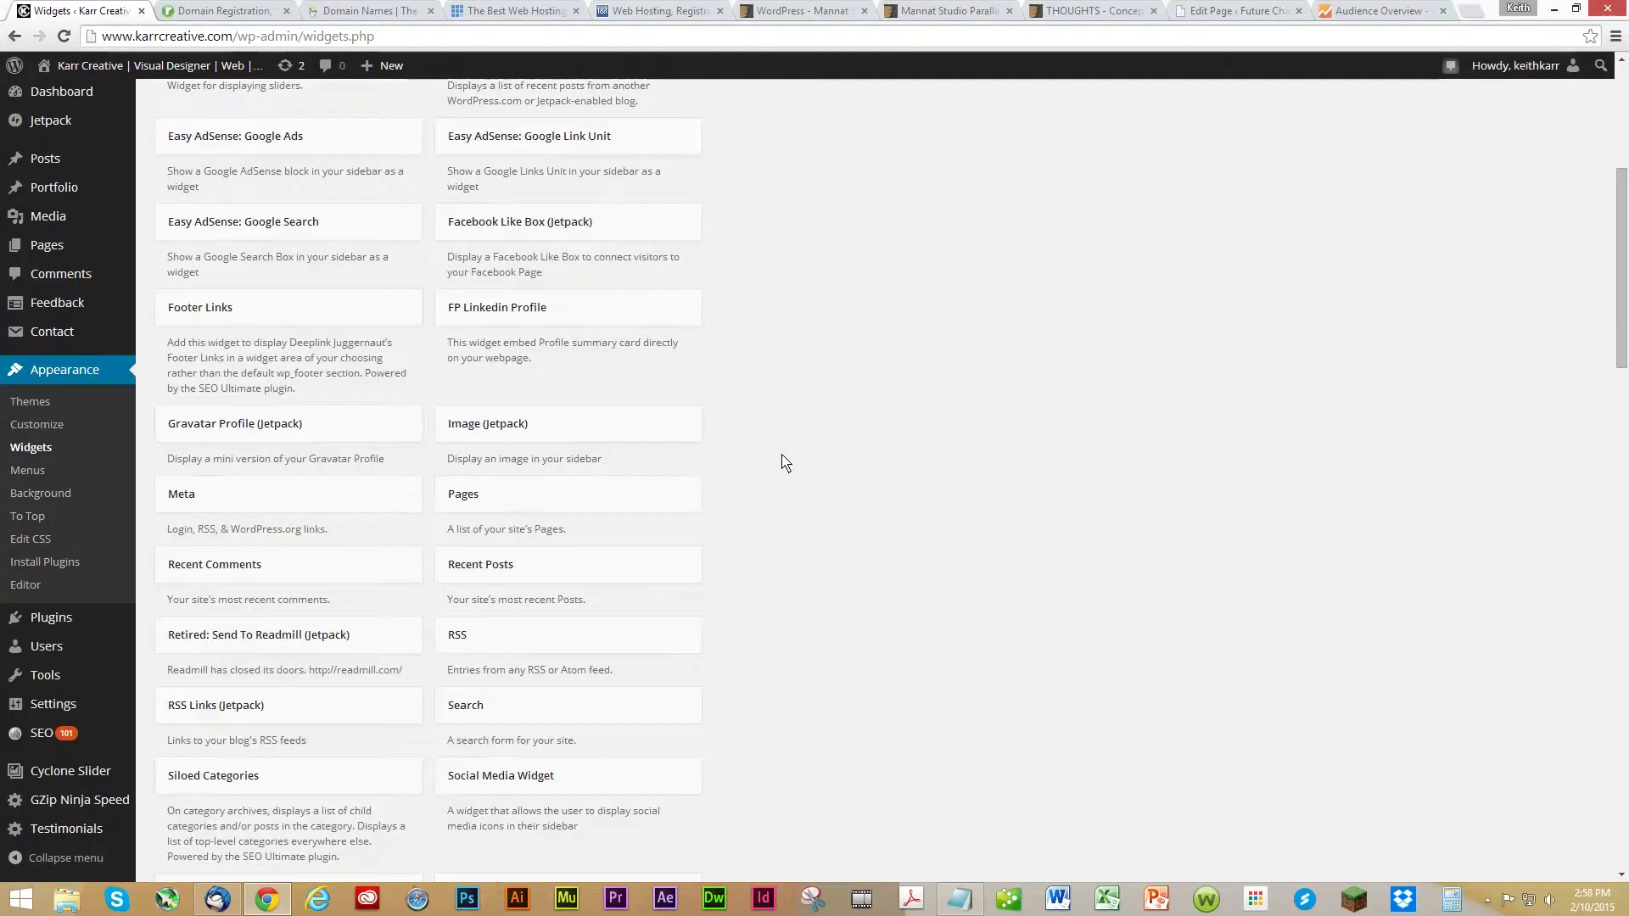
scroll(785, 462, down, 1)
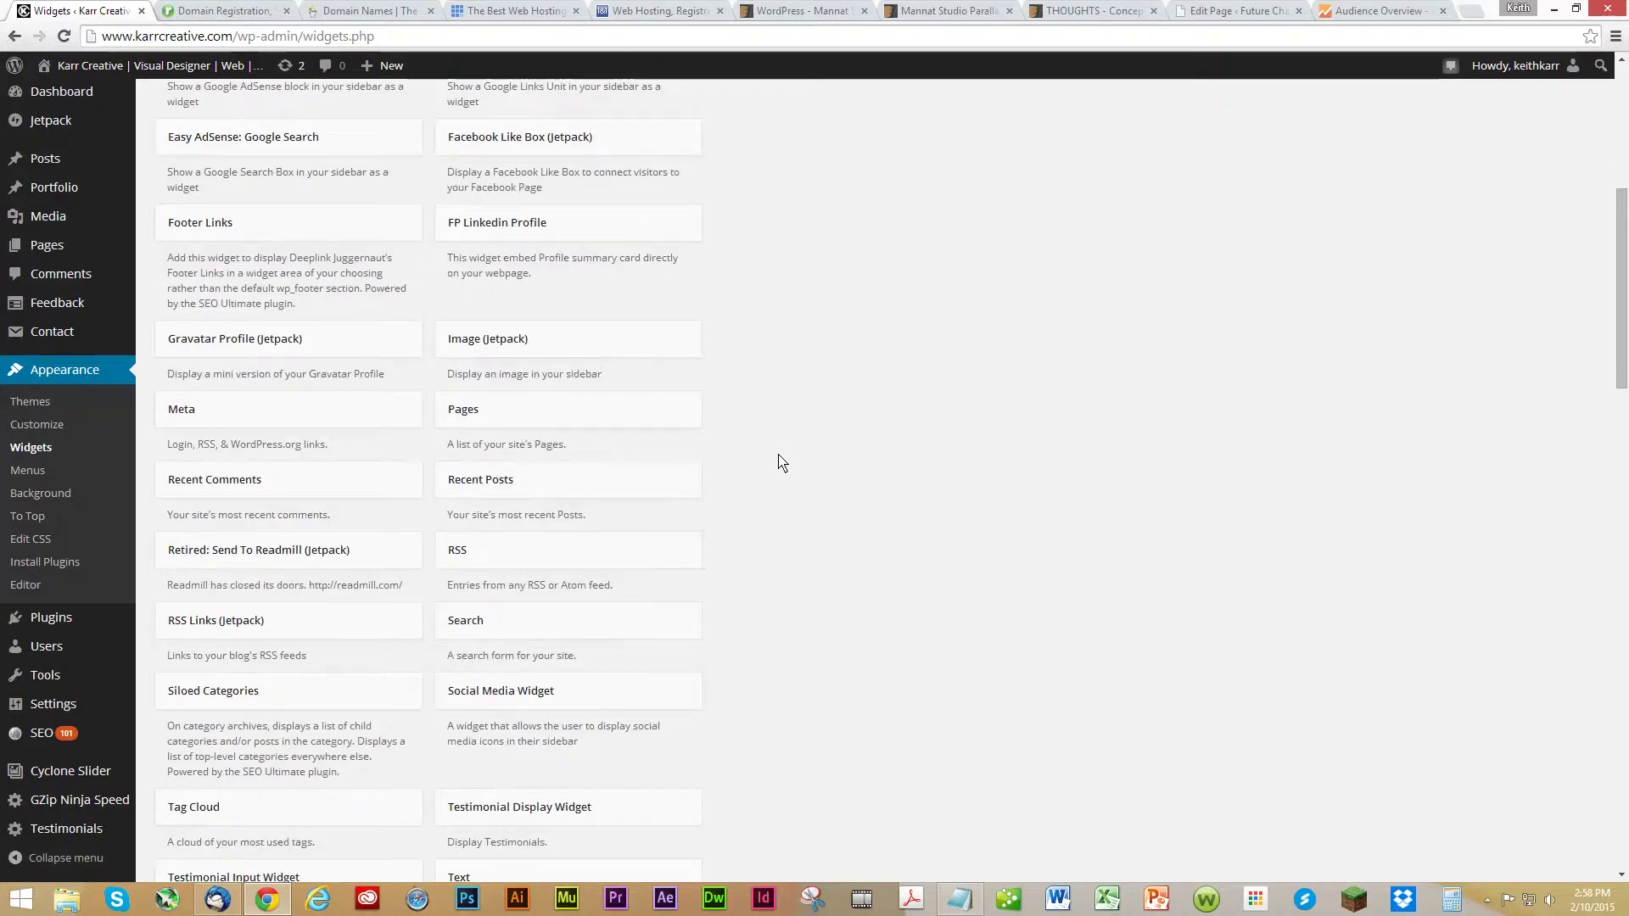
scroll(782, 463, down, 3)
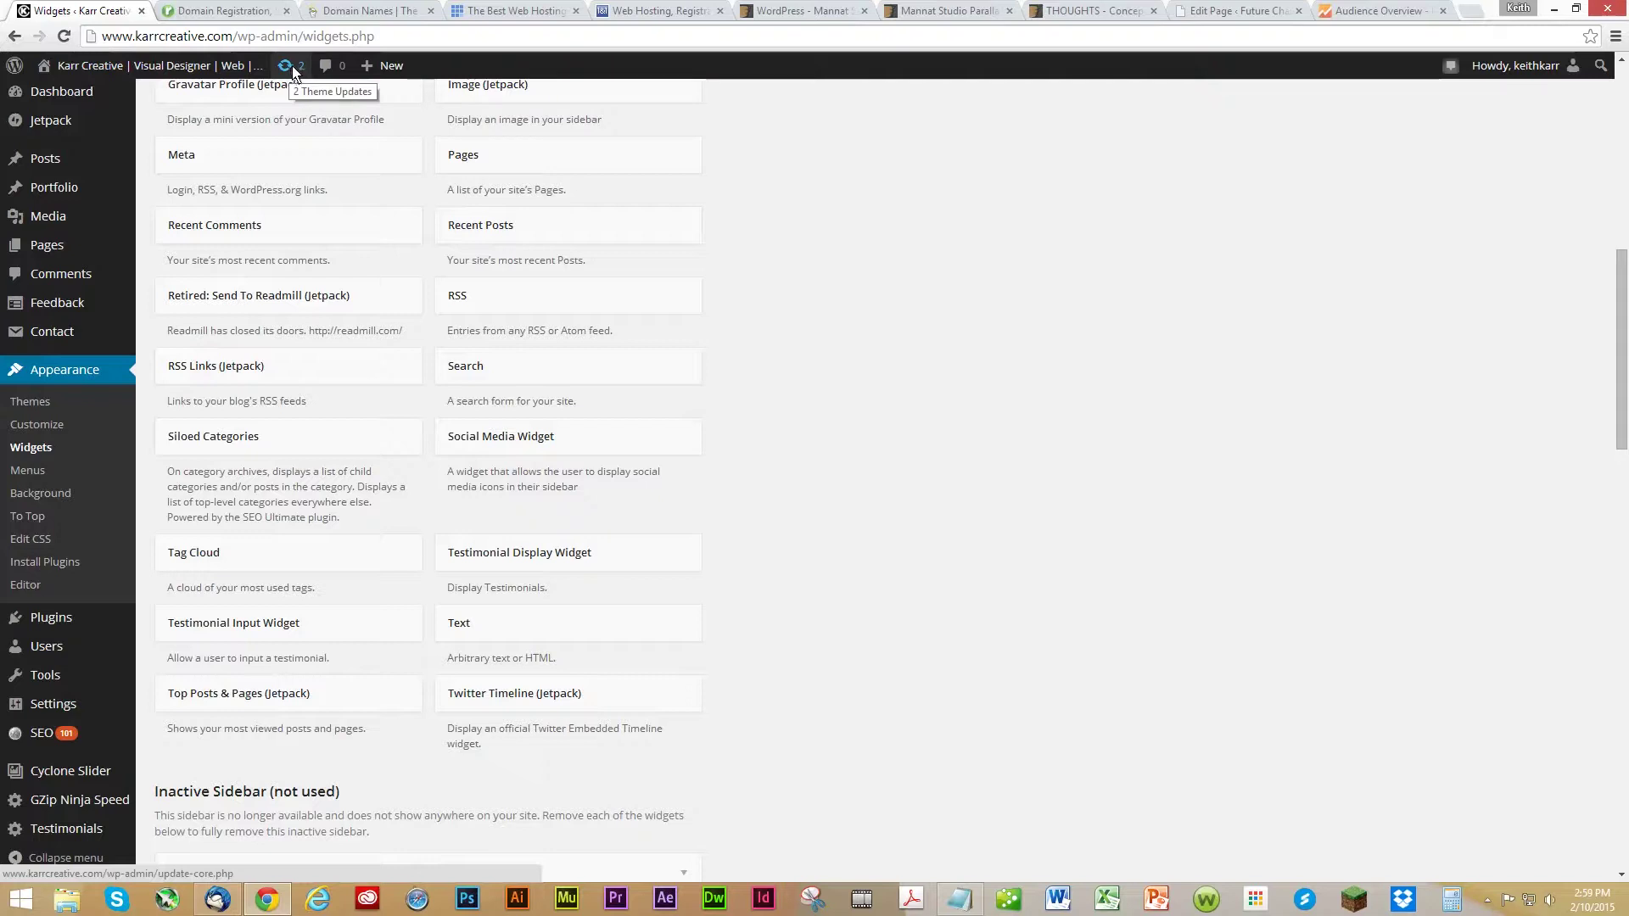
click(1488, 904)
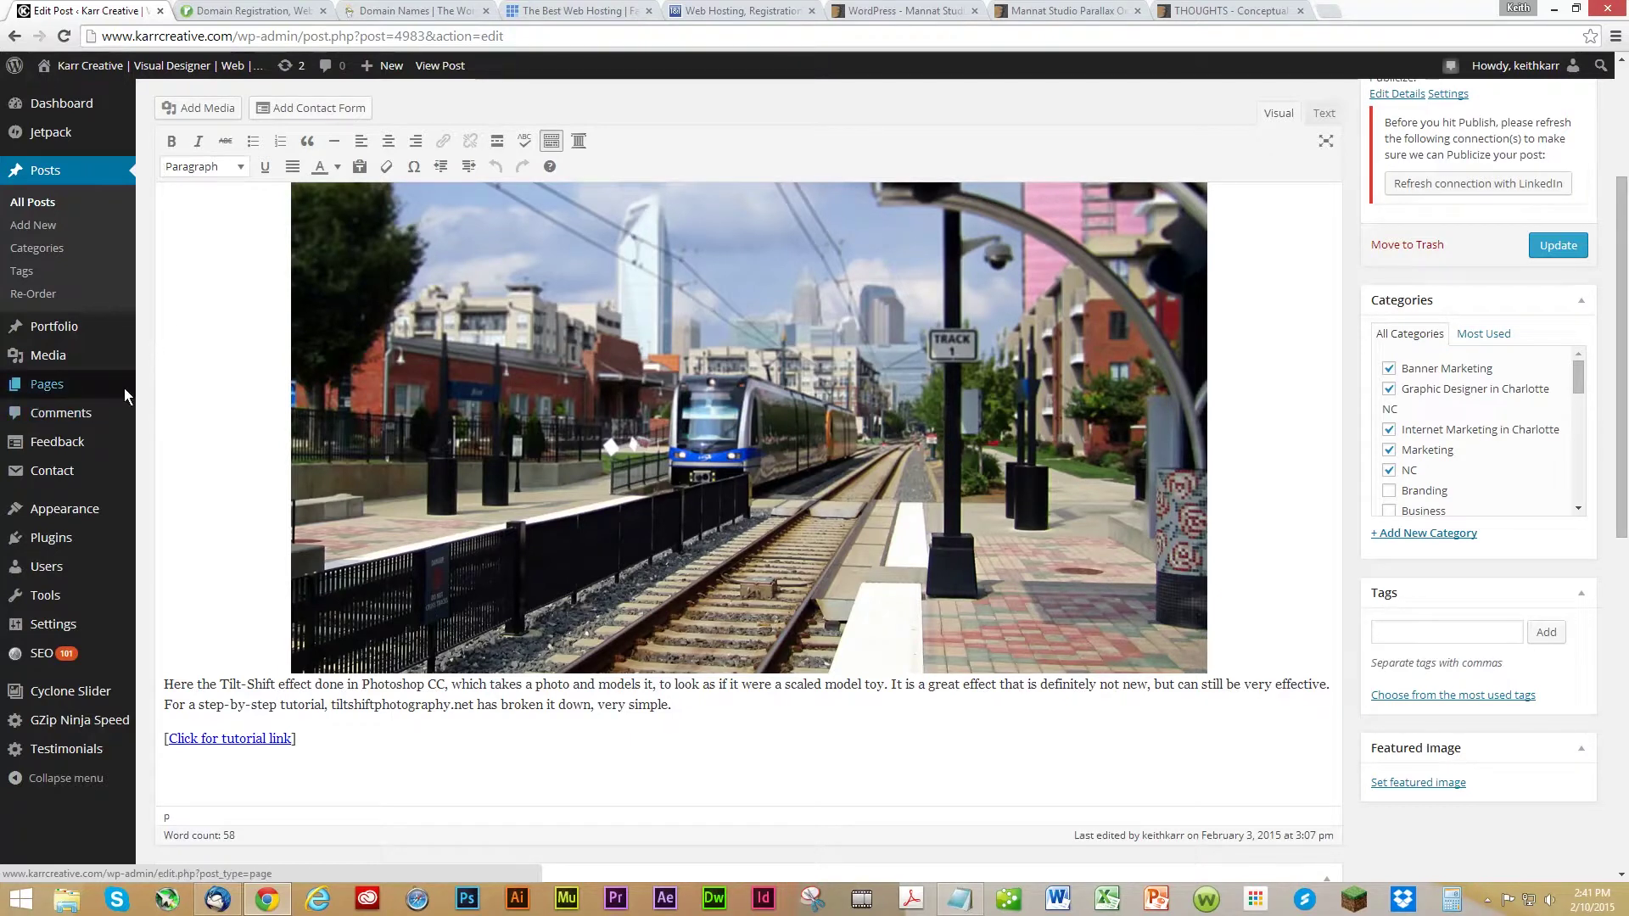
Open the navigation menu editor and tick the FOUNDERS INSTITUTE page among the most recent pages.
mouse_move(124, 387)
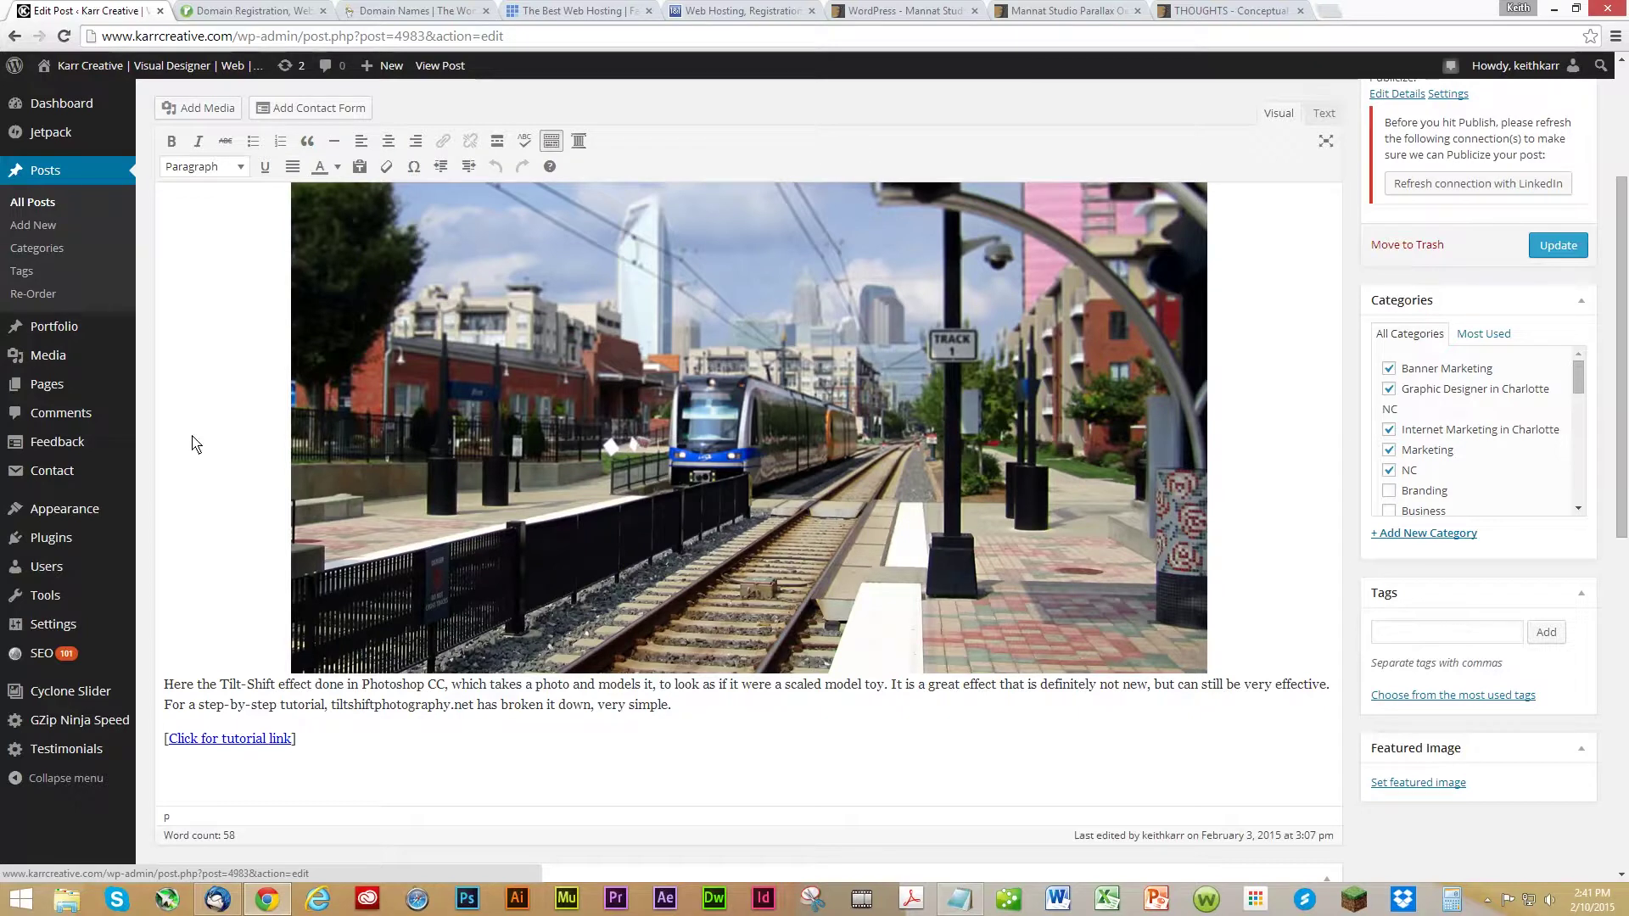
mouse_move(90, 514)
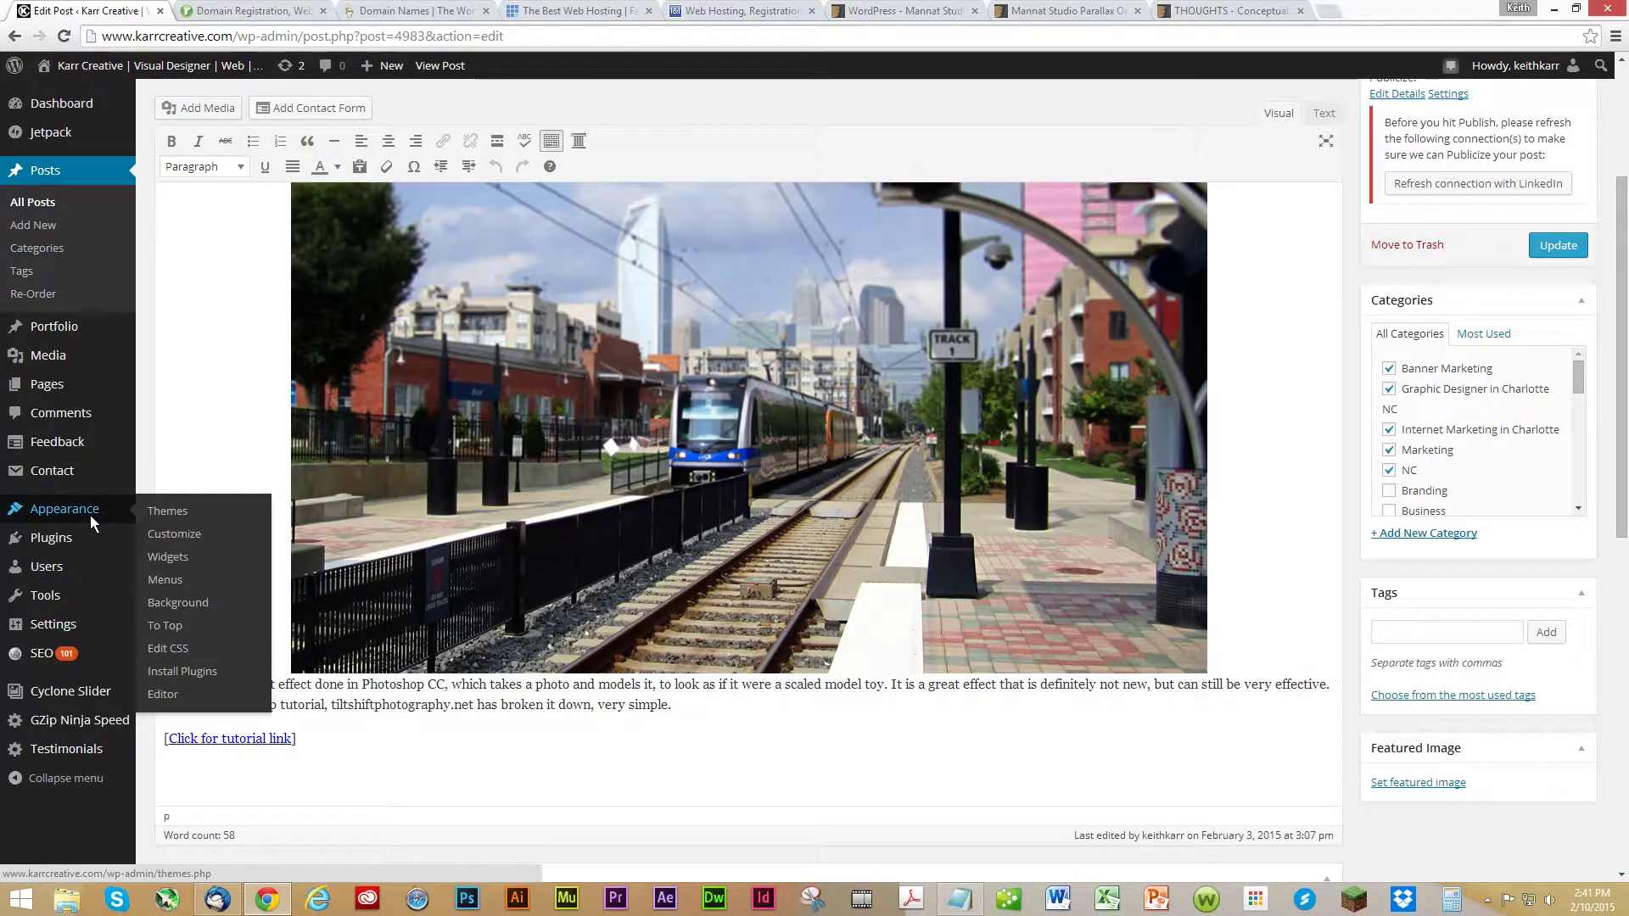
click(165, 581)
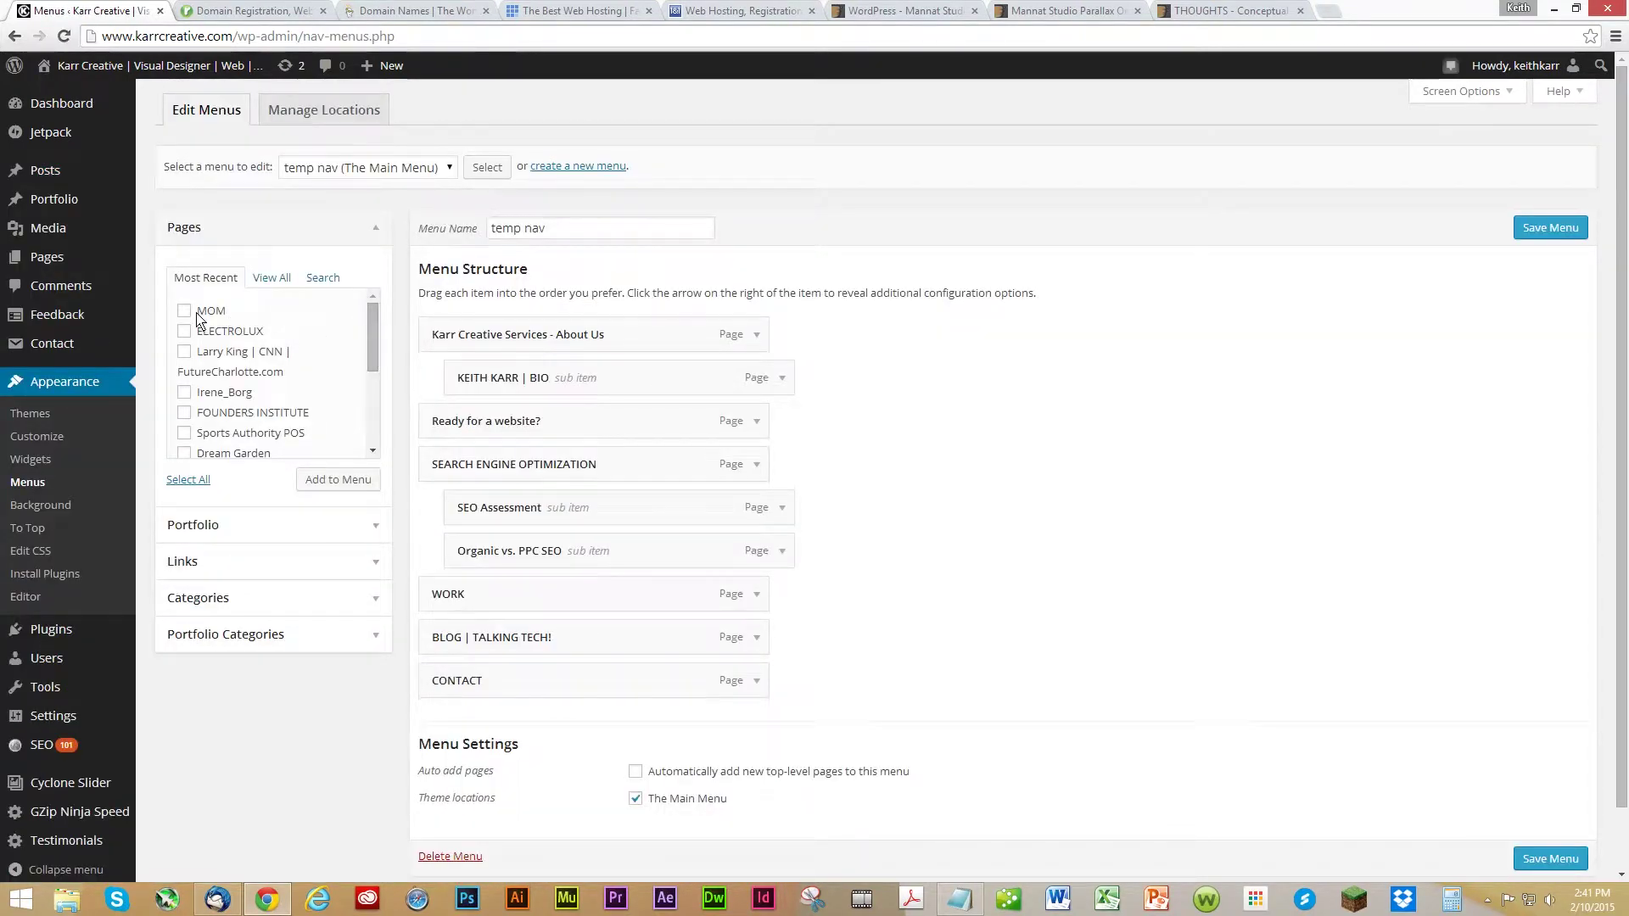
scroll(370, 331, down, 1)
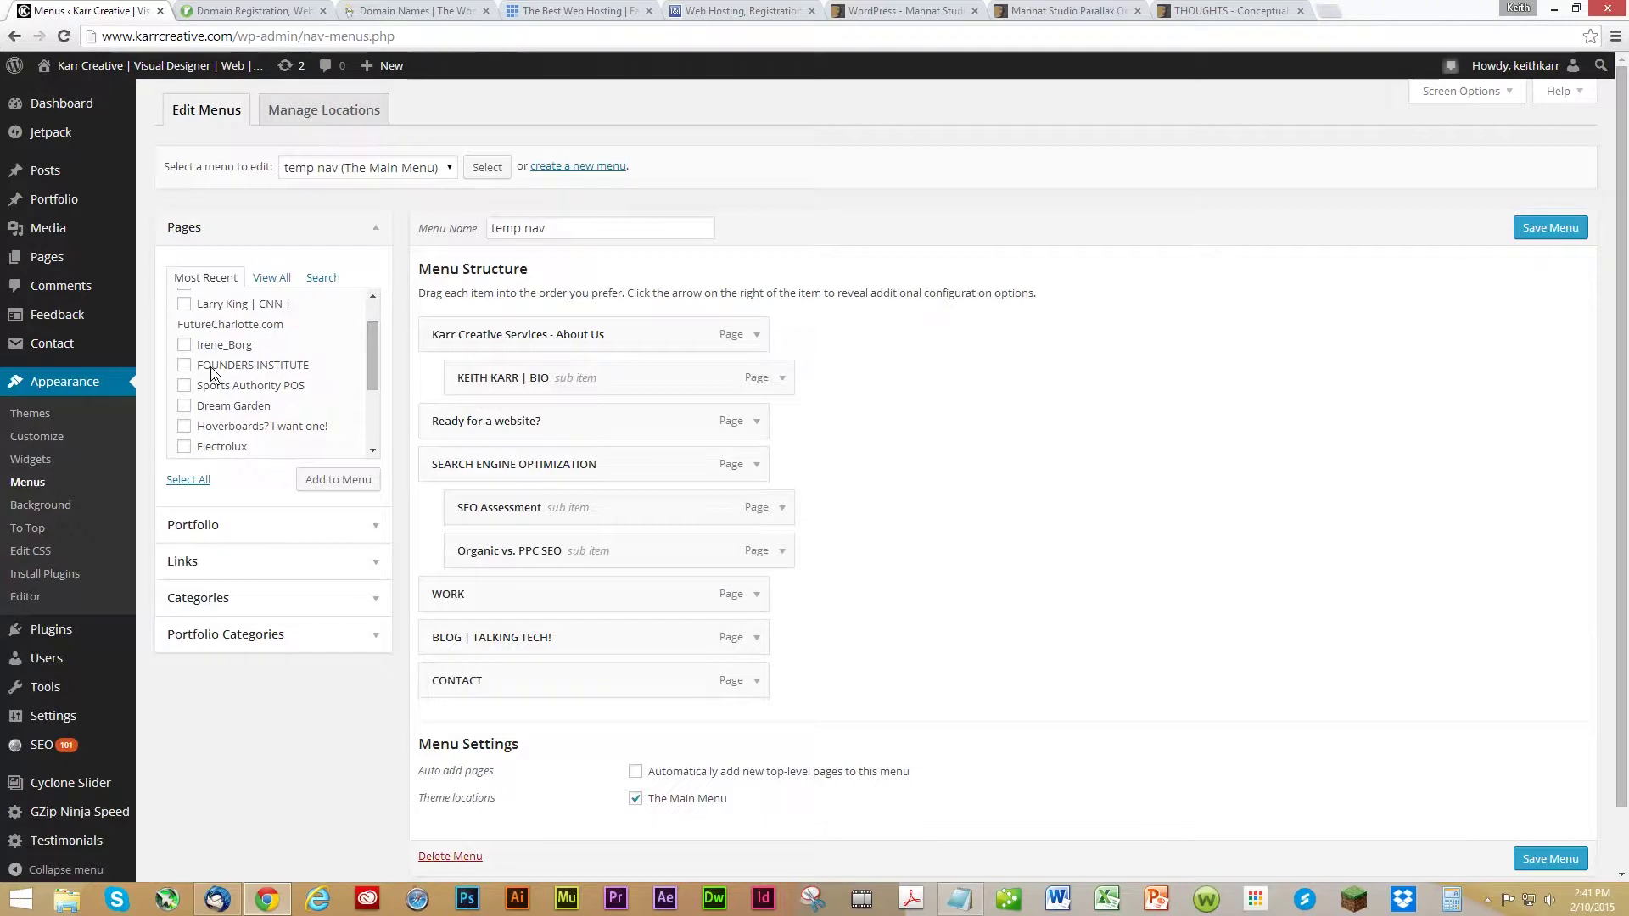
click(184, 366)
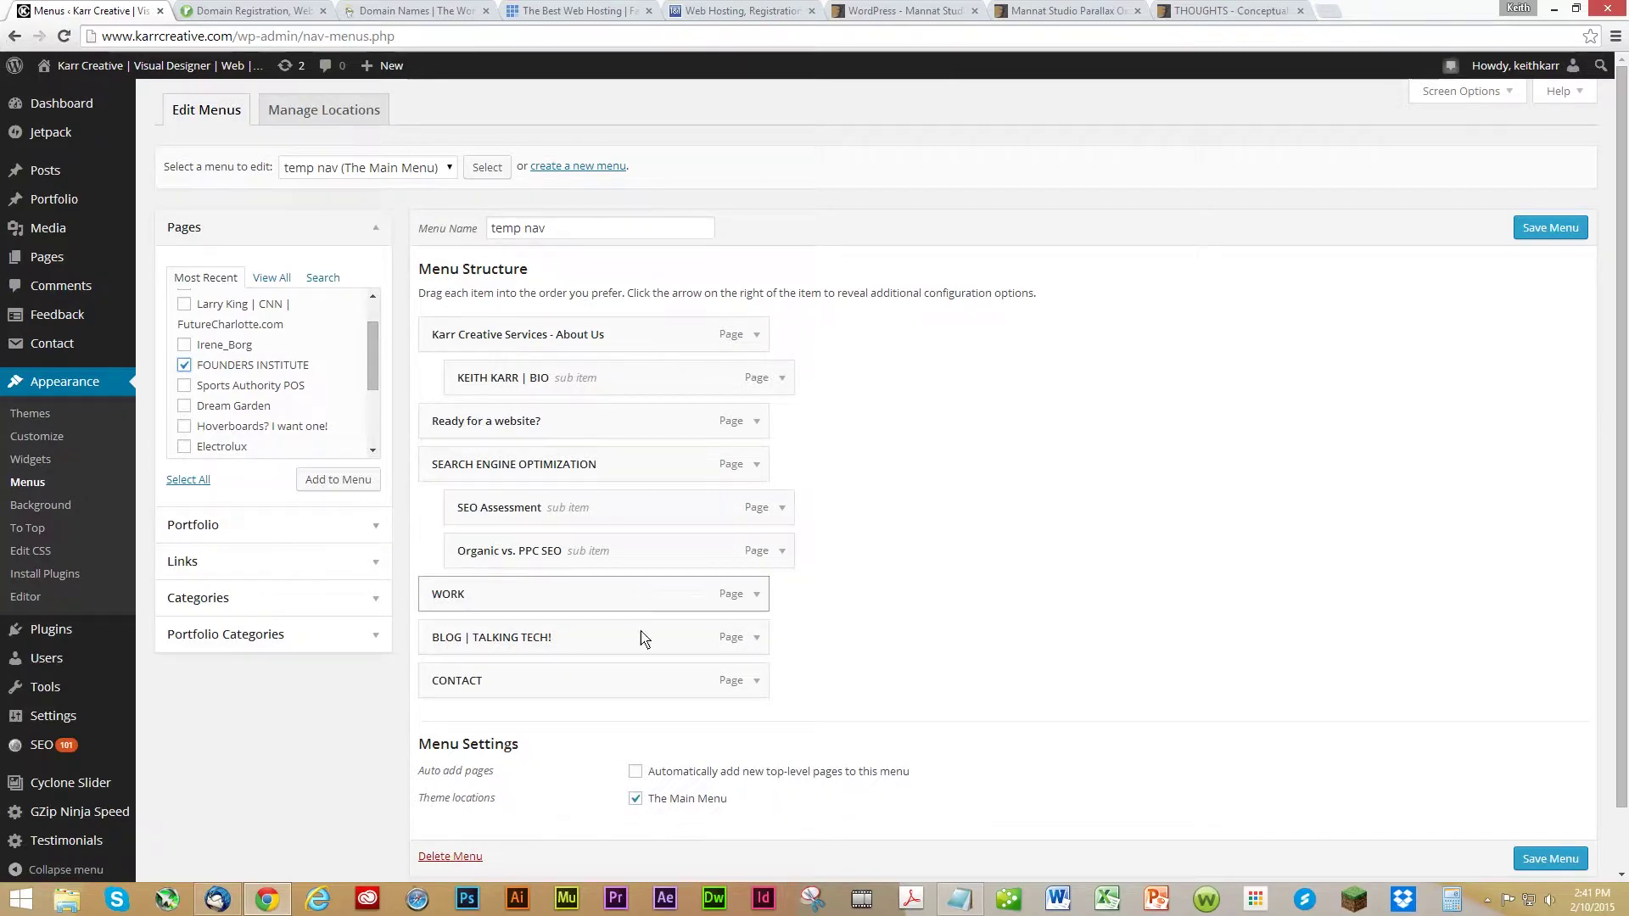
Rearrange temp nav with every item at top level, placing Organic vs. PPC SEO and BLOG | TALKING TECH! before SEO Assessment.
drag(624, 642, 581, 380)
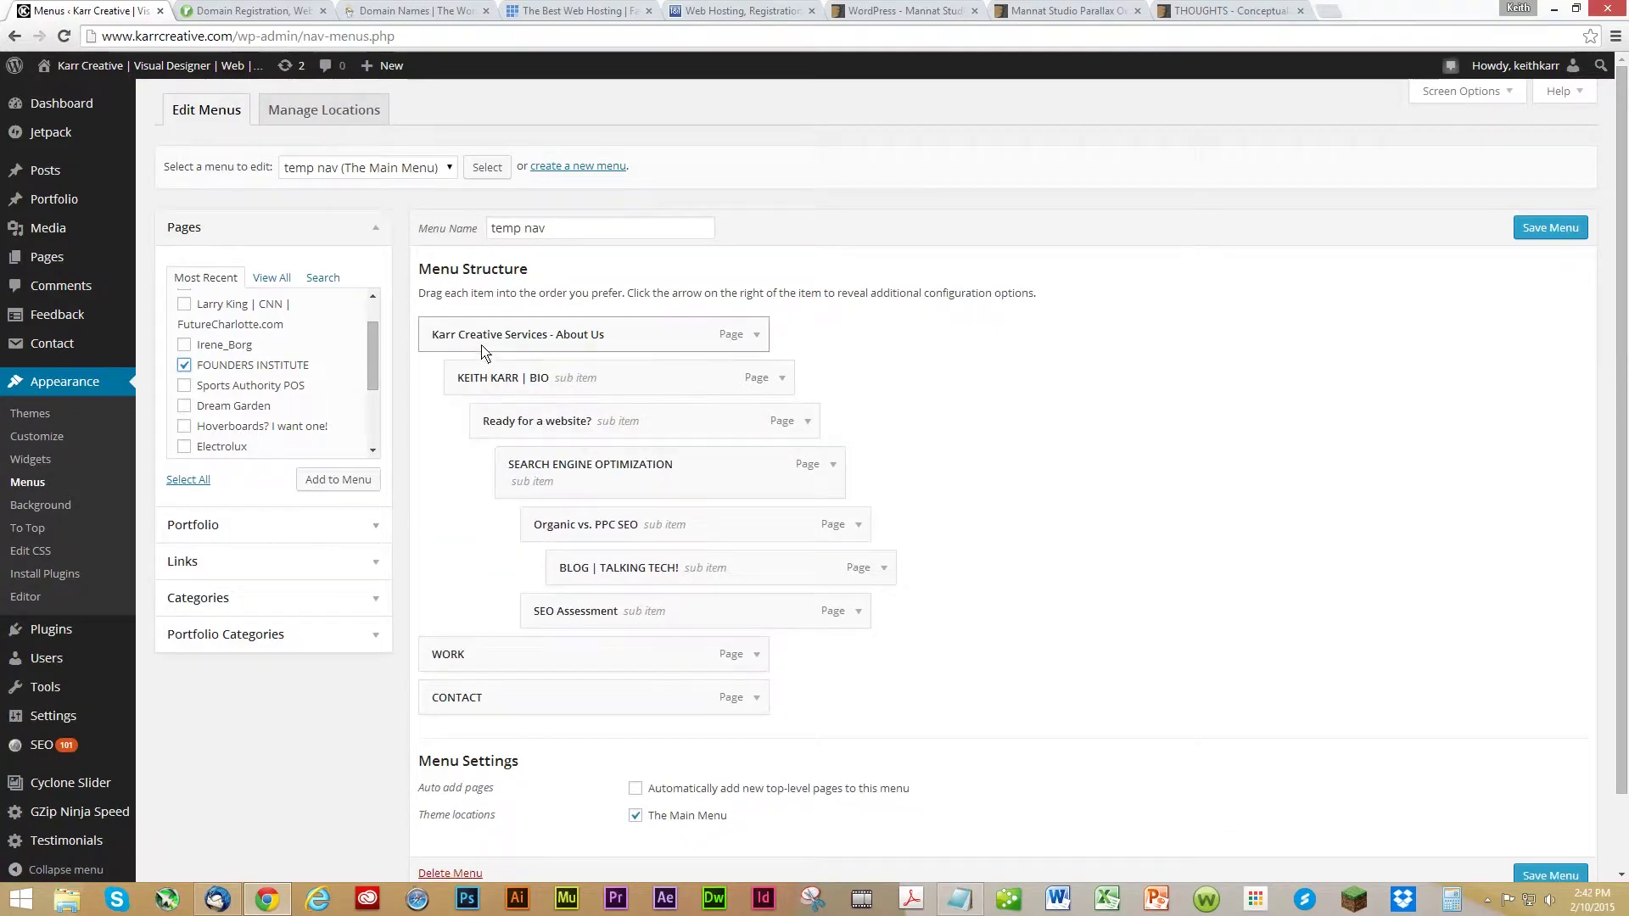
drag(473, 383, 452, 424)
drag(474, 480, 448, 475)
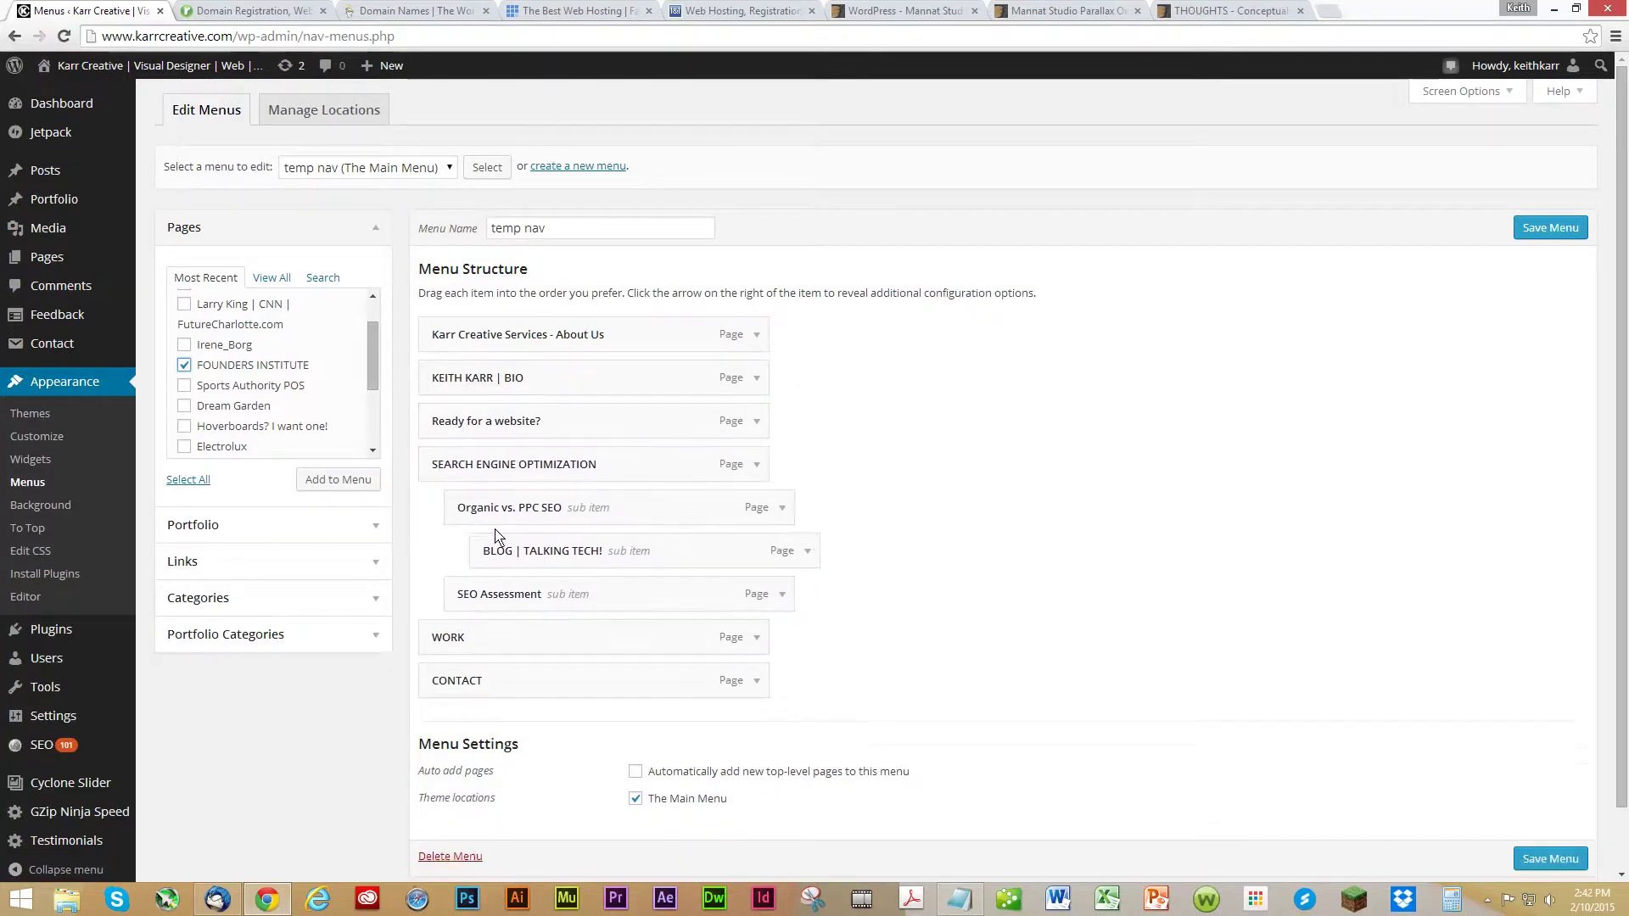
drag(481, 556, 458, 519)
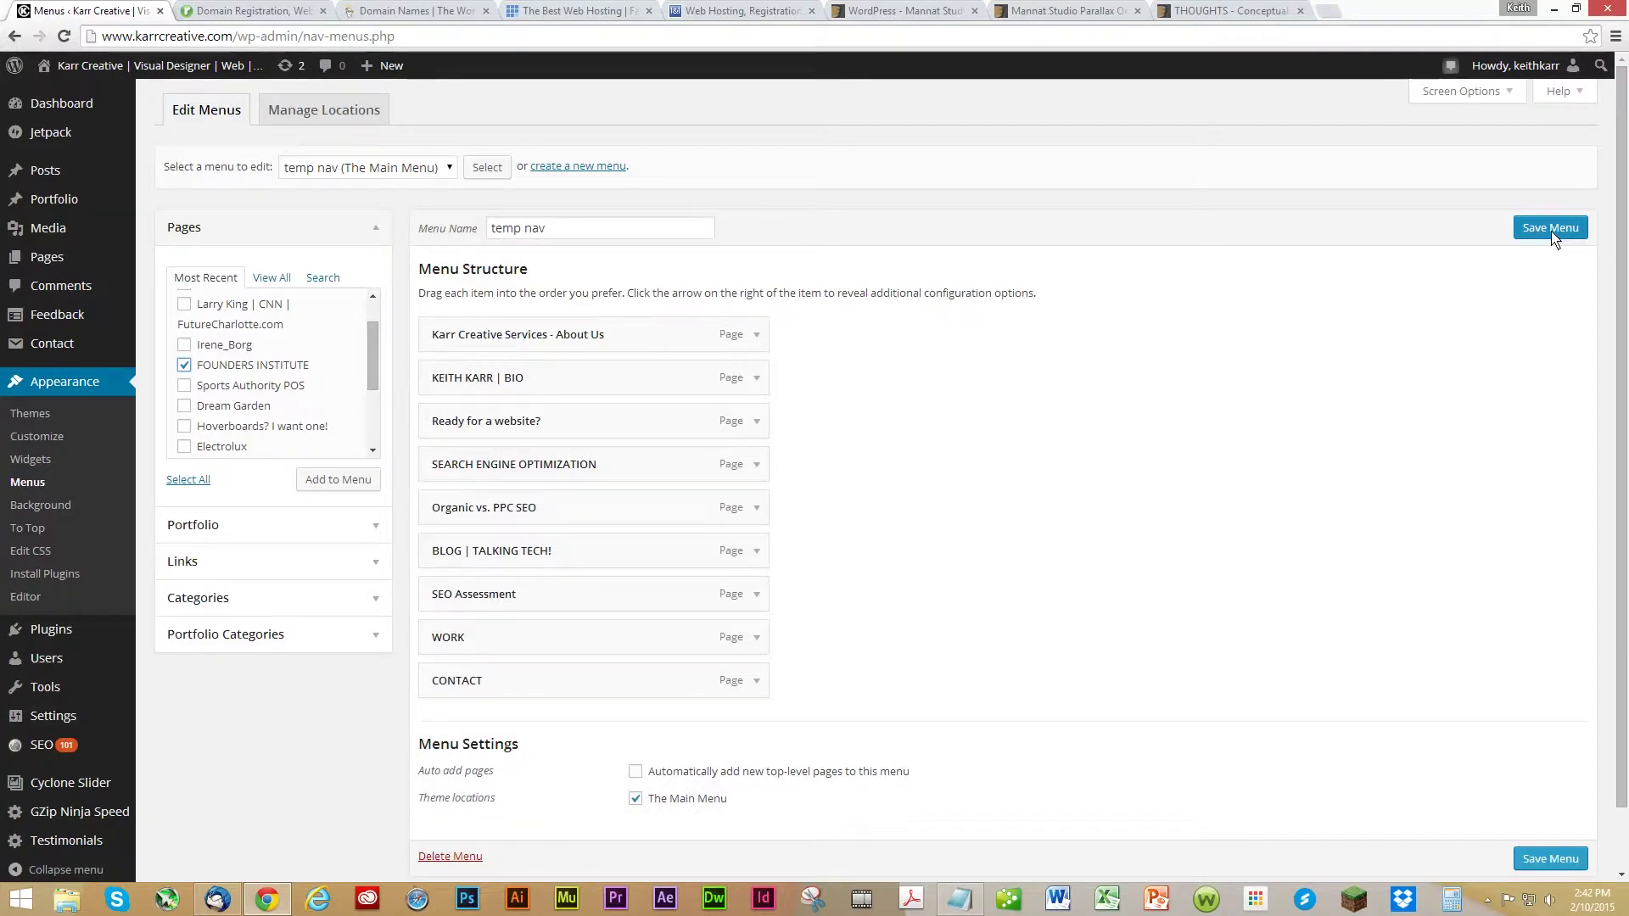
Check the choice of menus to edit, and enter "title" as a custom link's text, leaving its URL selected.
click(451, 169)
click(453, 169)
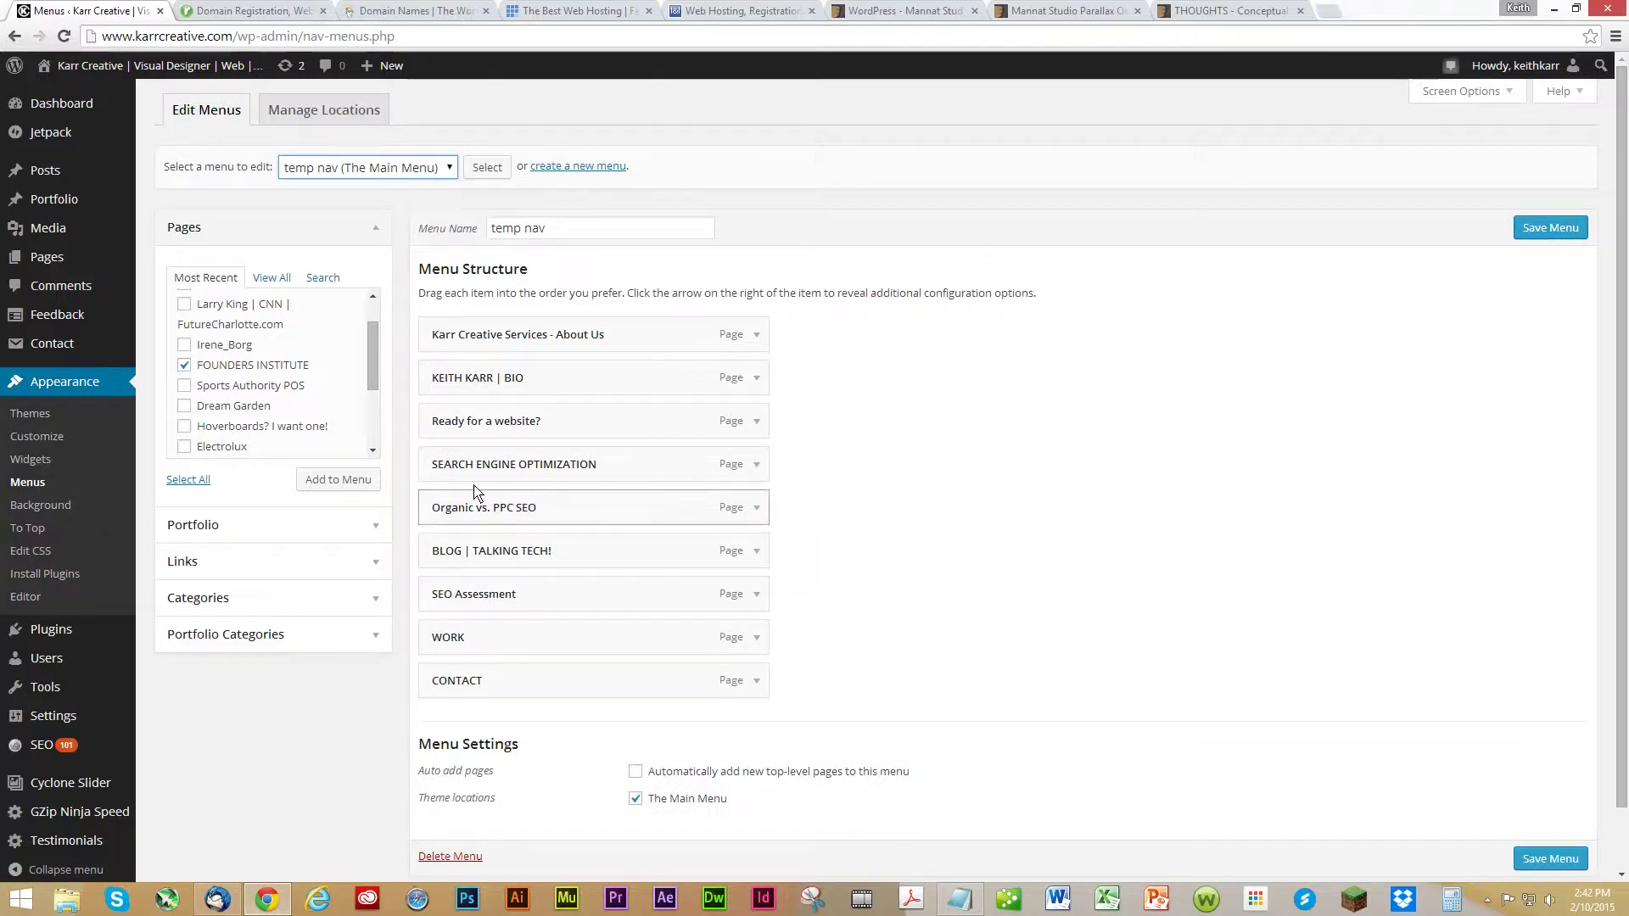
click(371, 569)
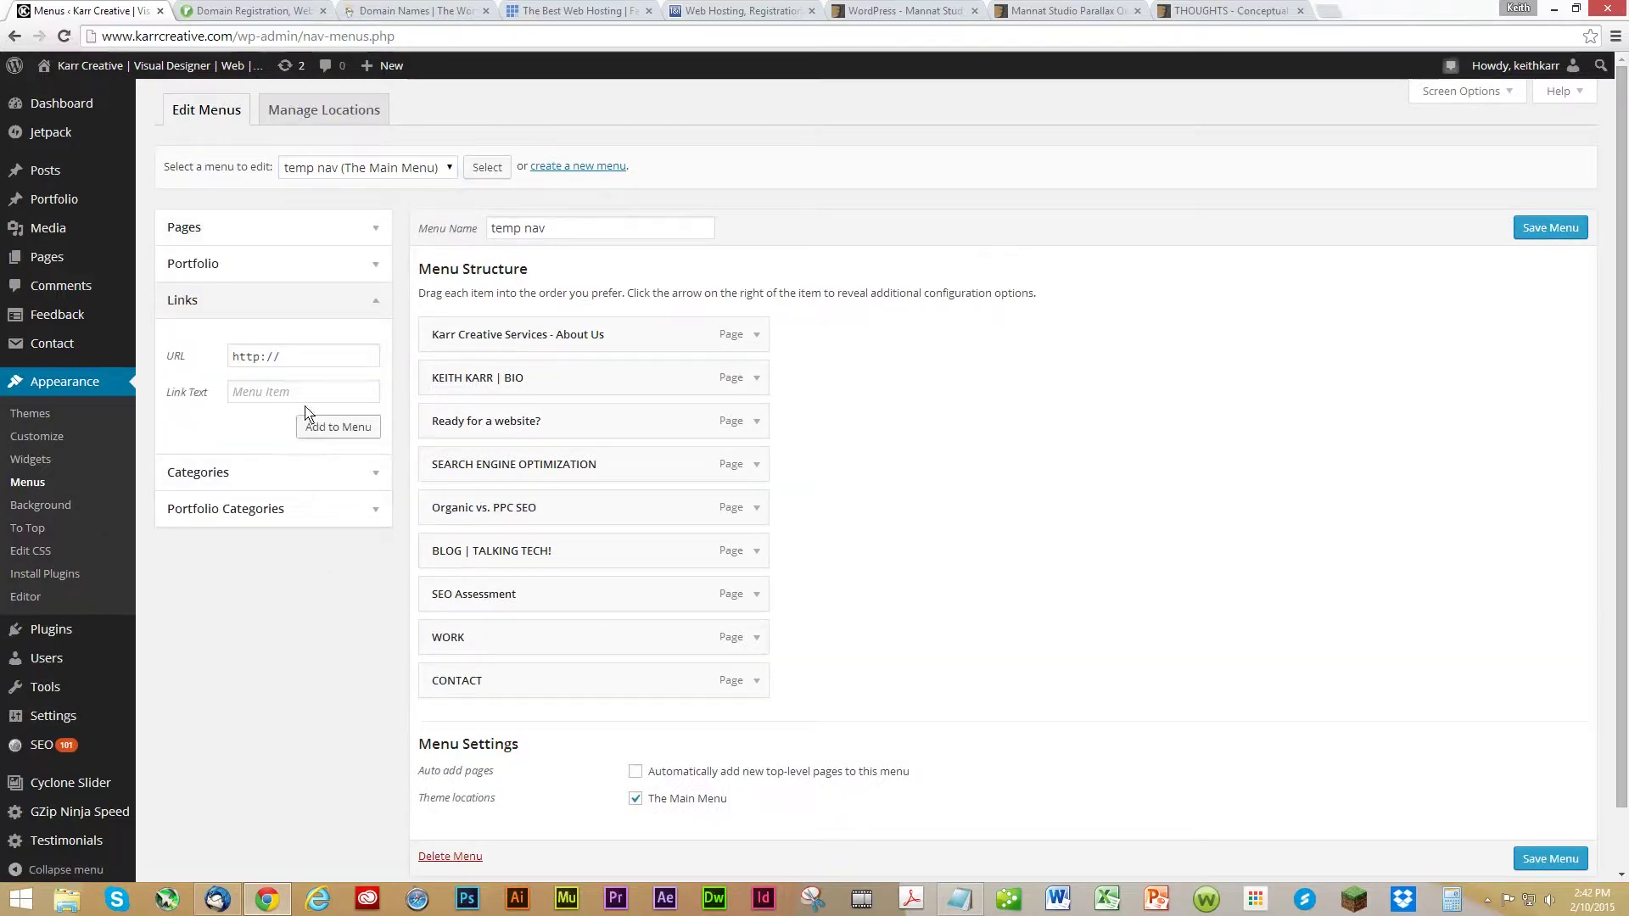
click(273, 395)
triple_click(334, 356)
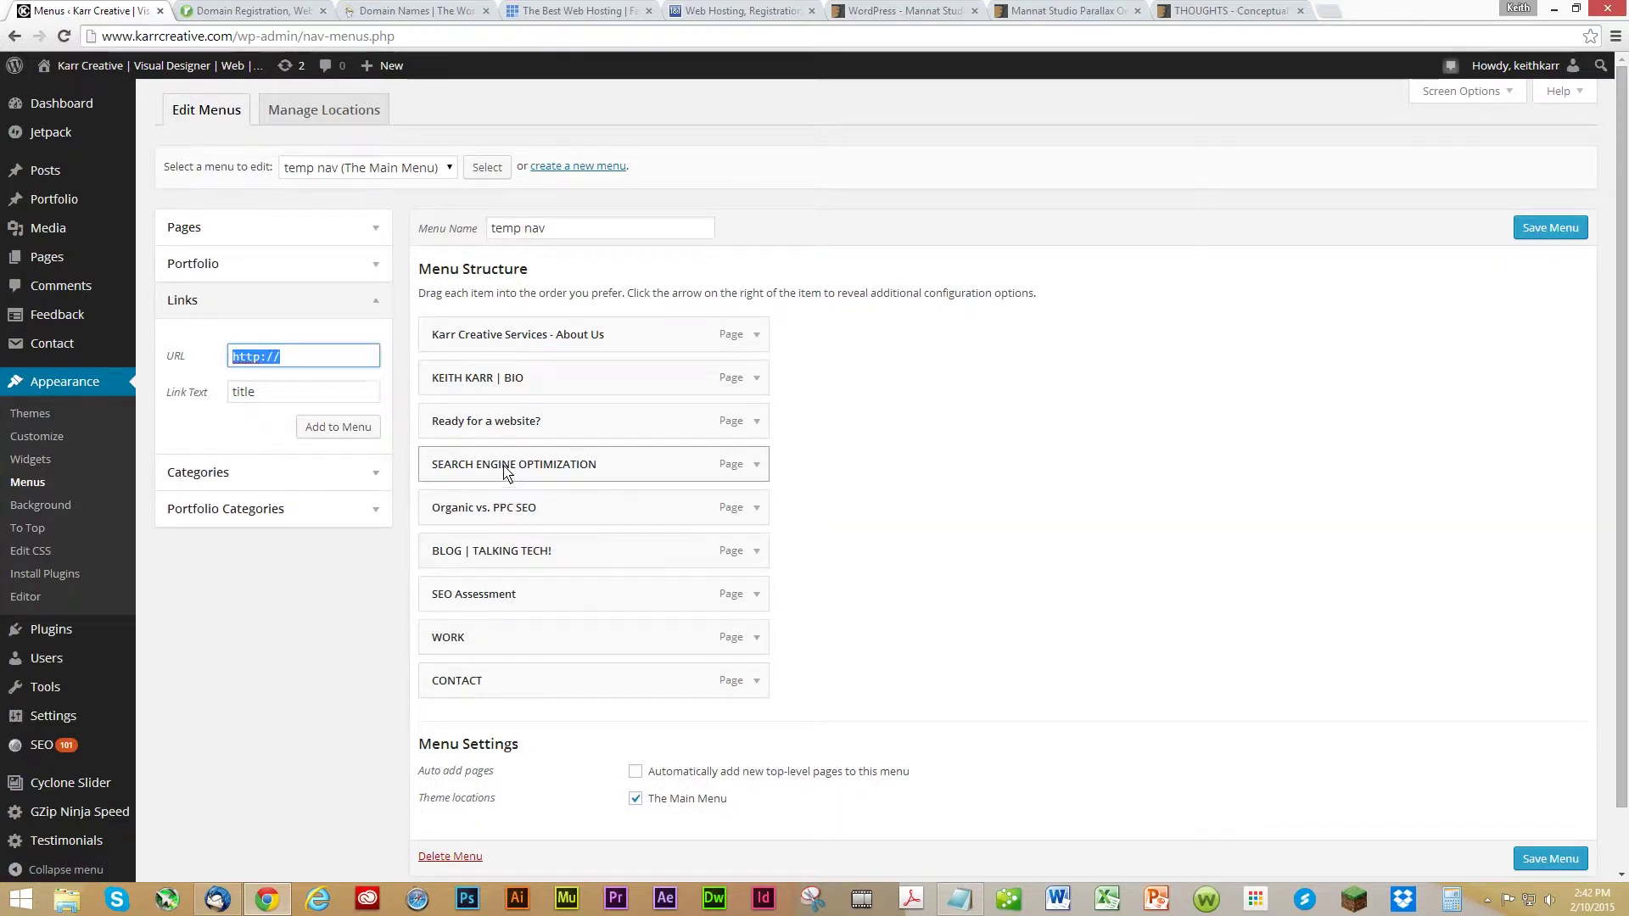
View the Categories and Portfolio Categories available as menu items, and collapse the latter.
click(374, 473)
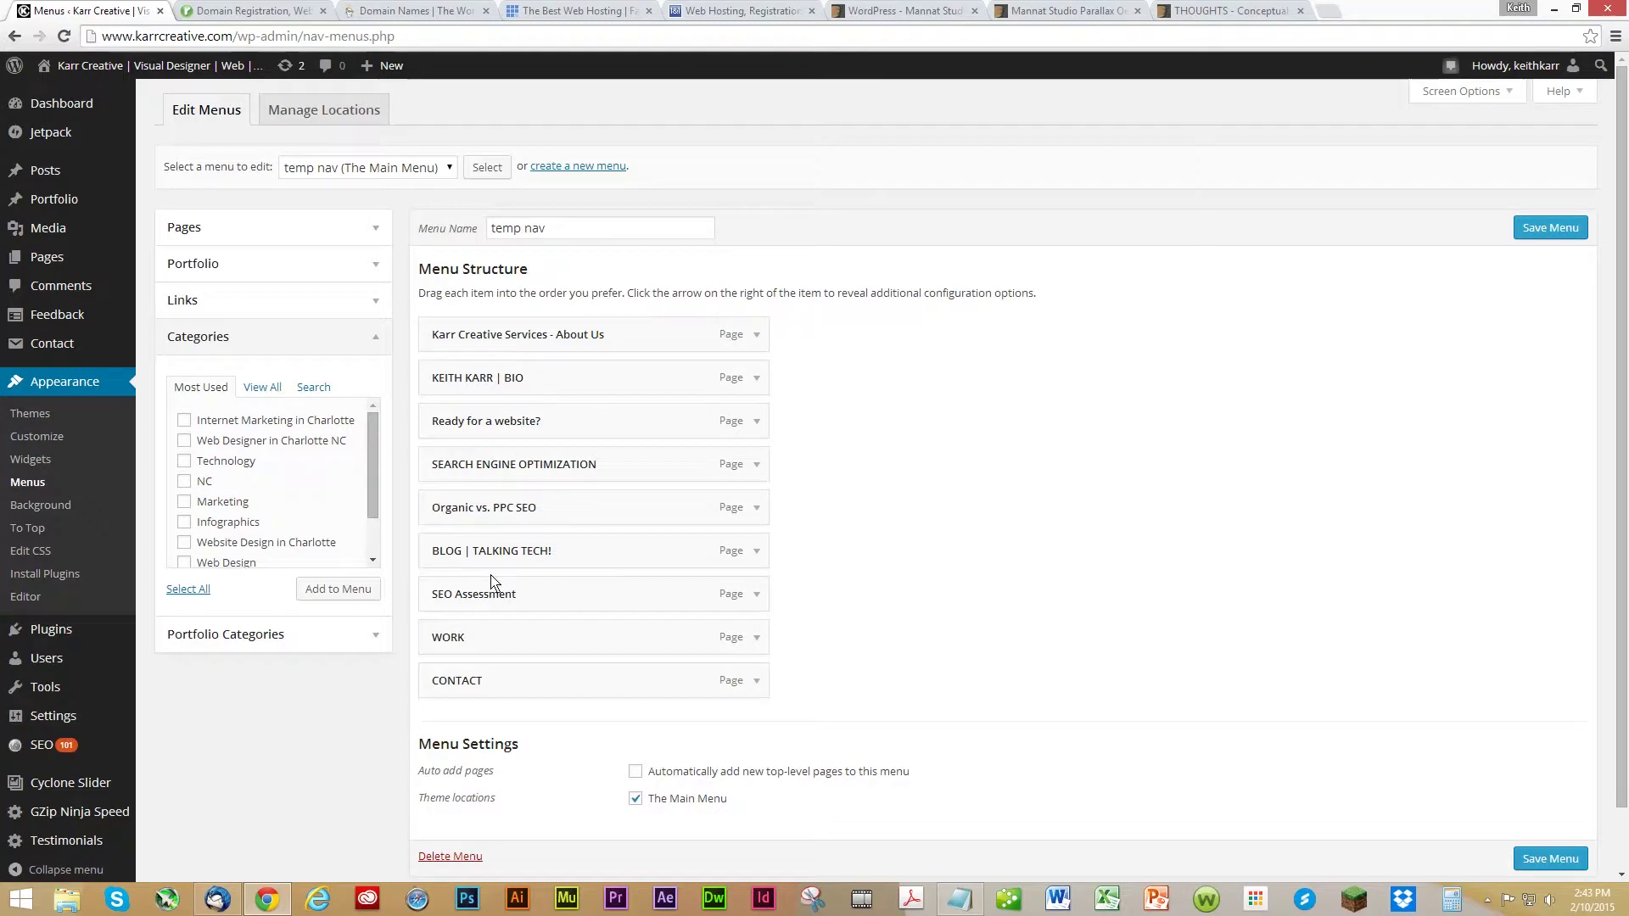
click(379, 640)
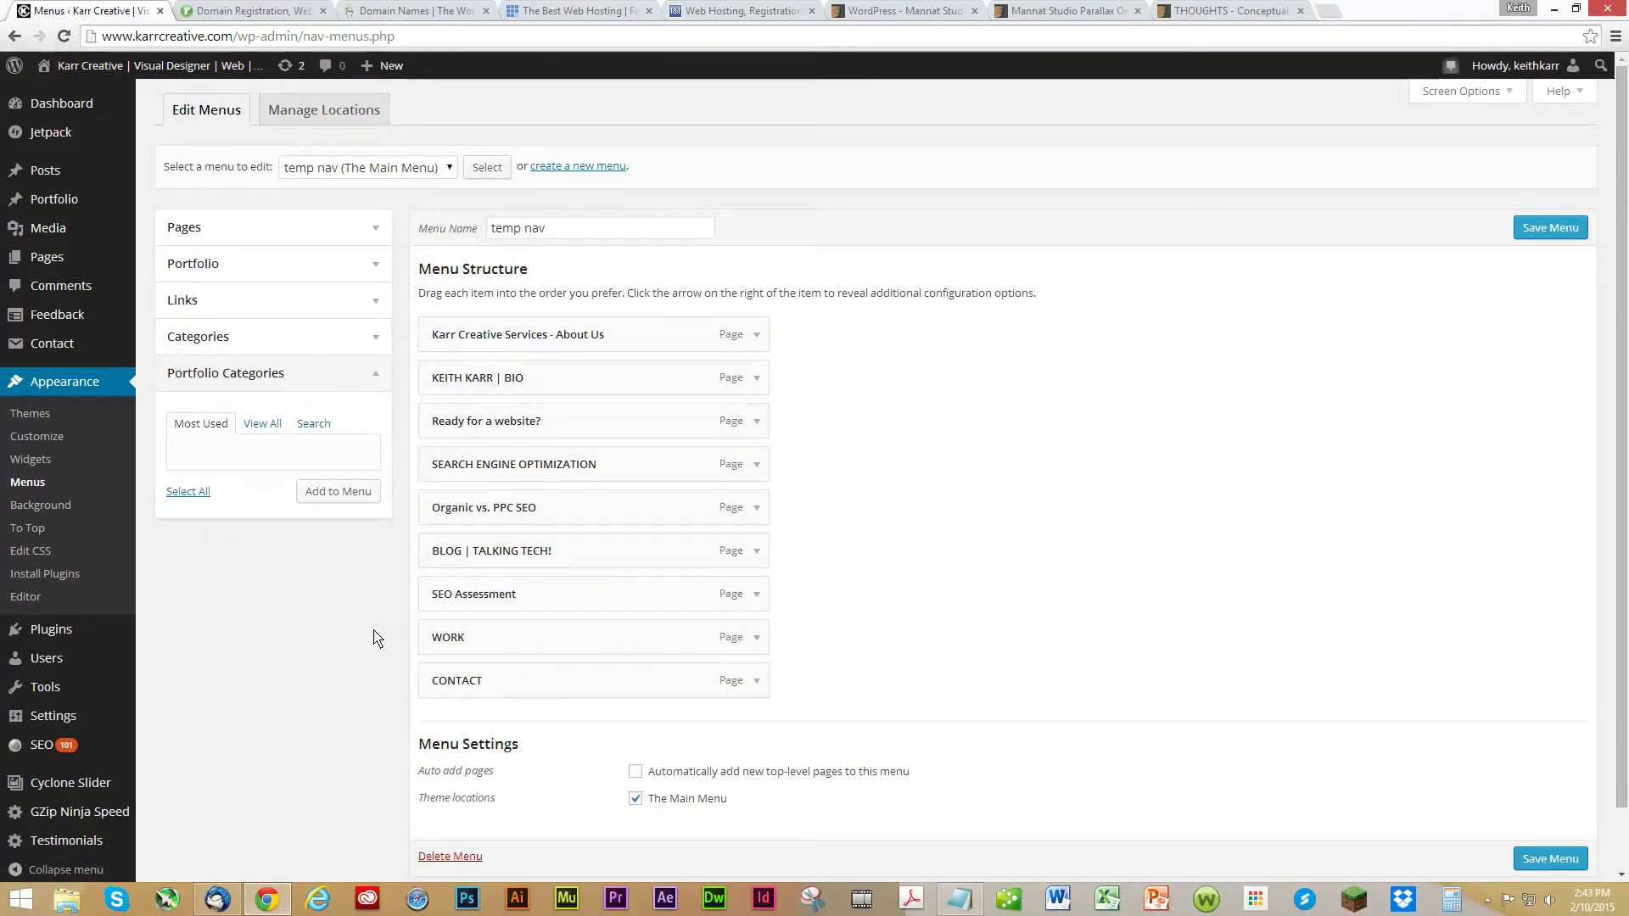
click(376, 376)
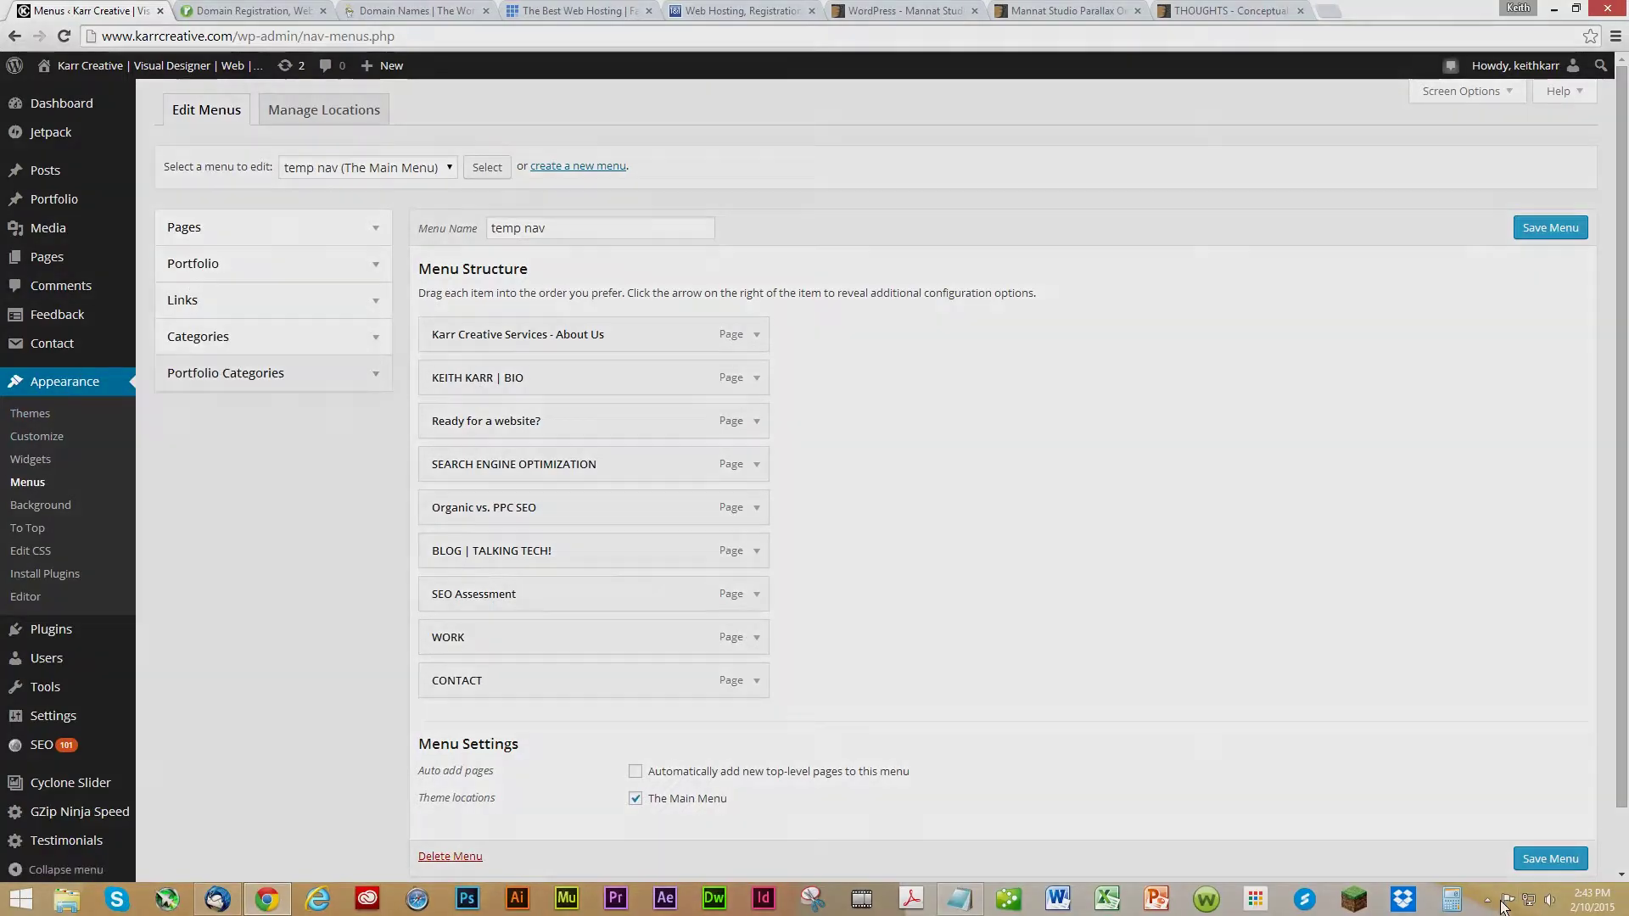
click(1489, 898)
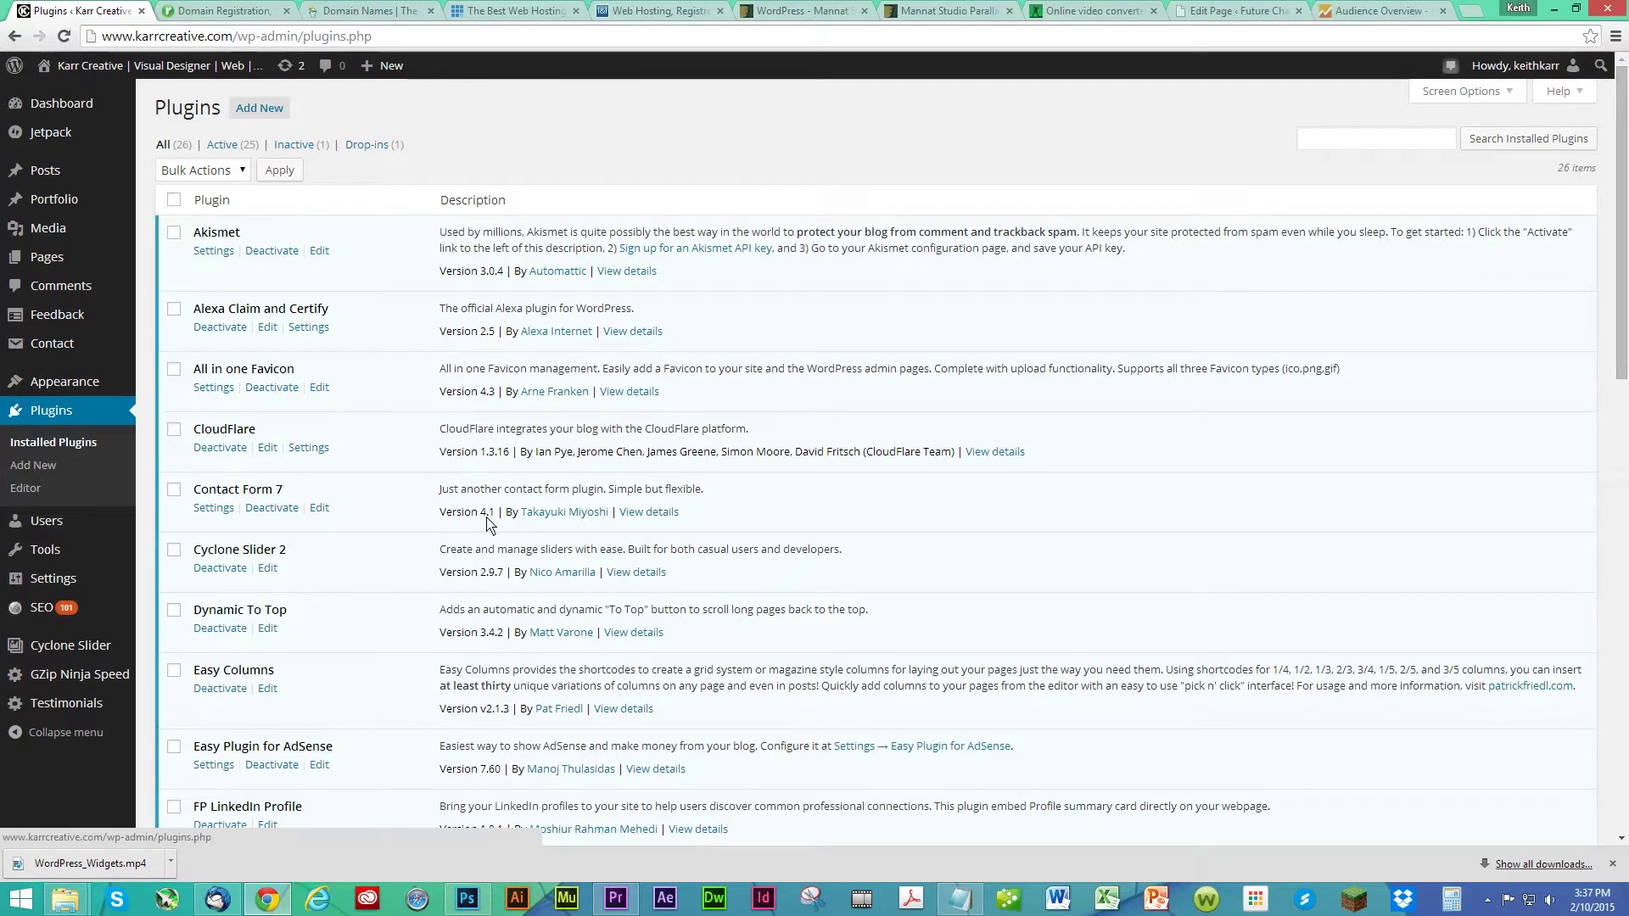
Skim the installed plugins list down to Jetpack, and switch to the Google Analytics Audience Overview.
scroll(376, 686, down, 1)
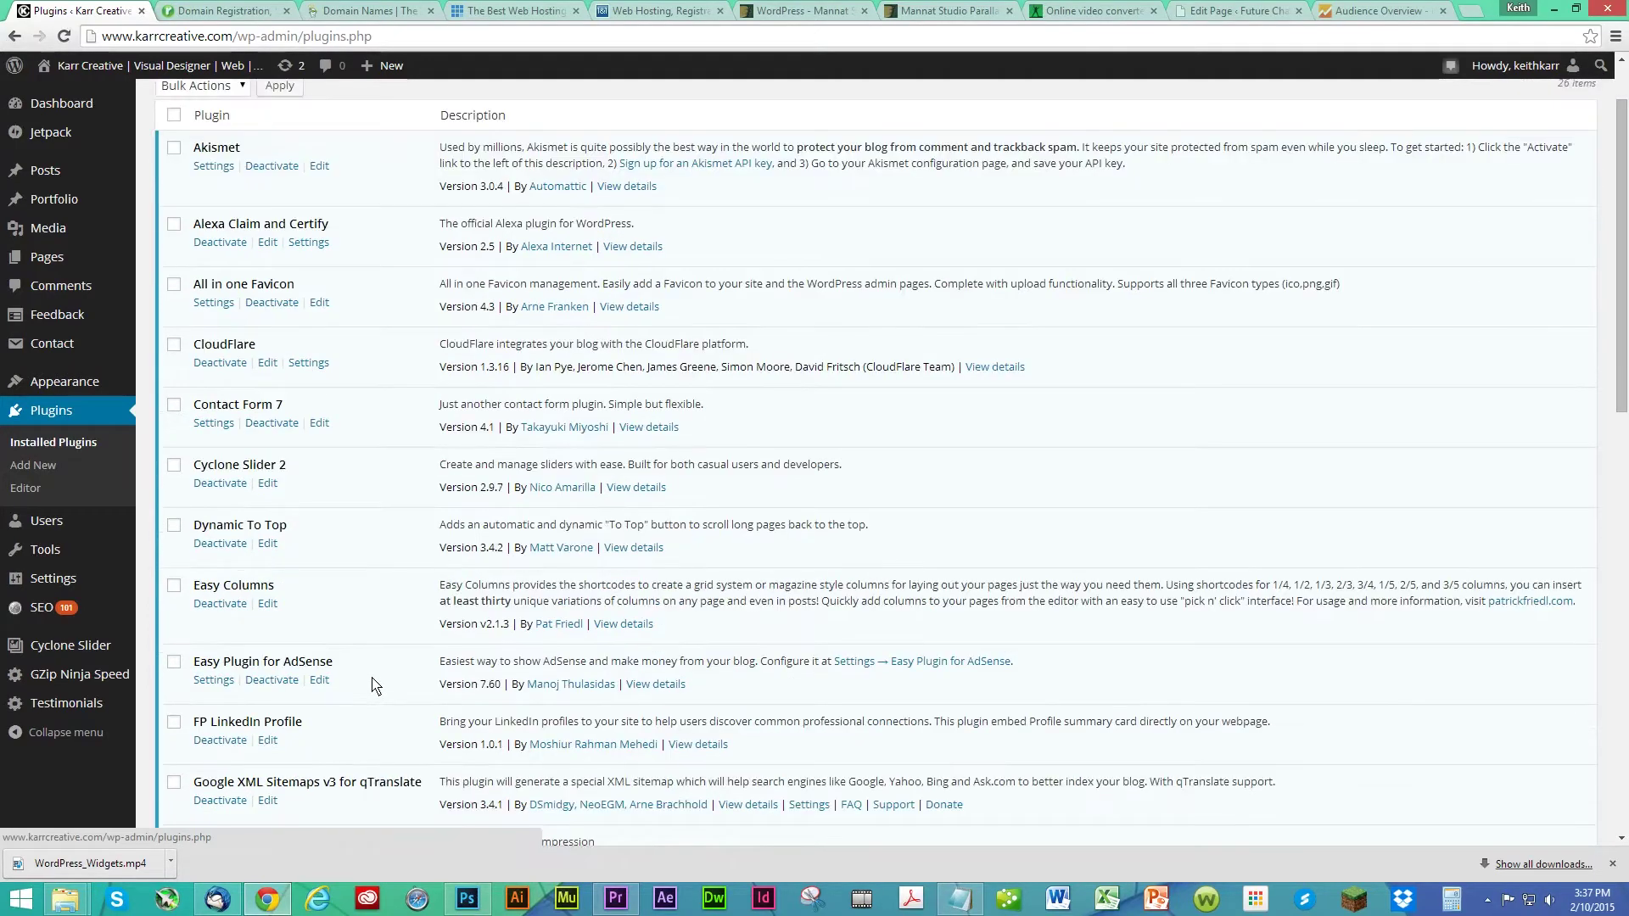
scroll(376, 685, down, 2)
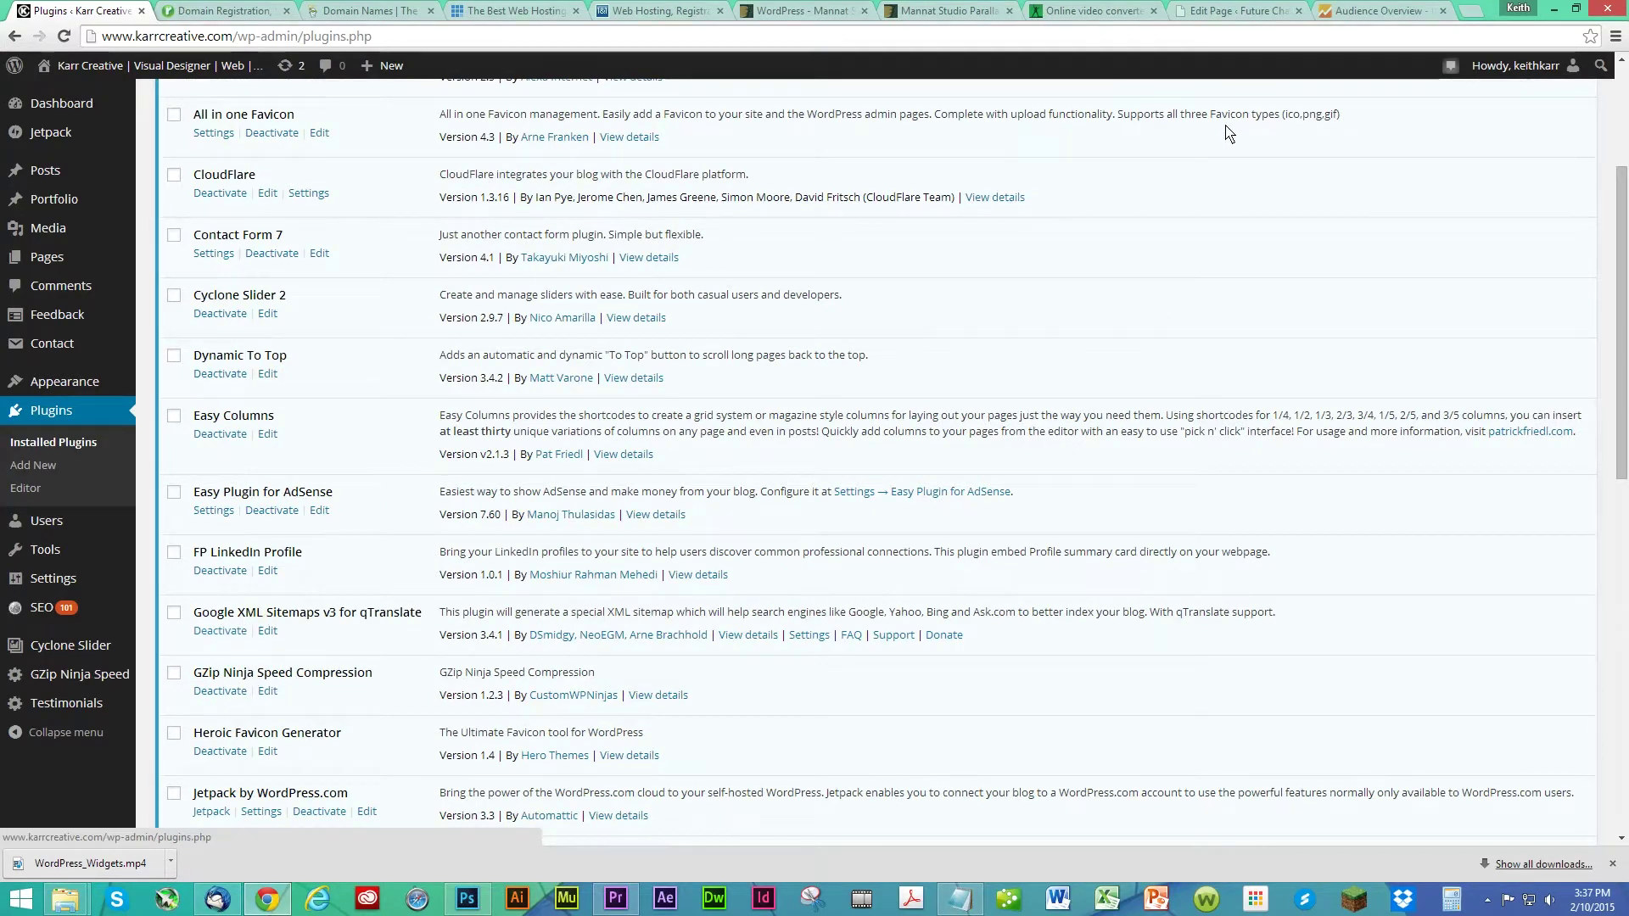
click(1377, 14)
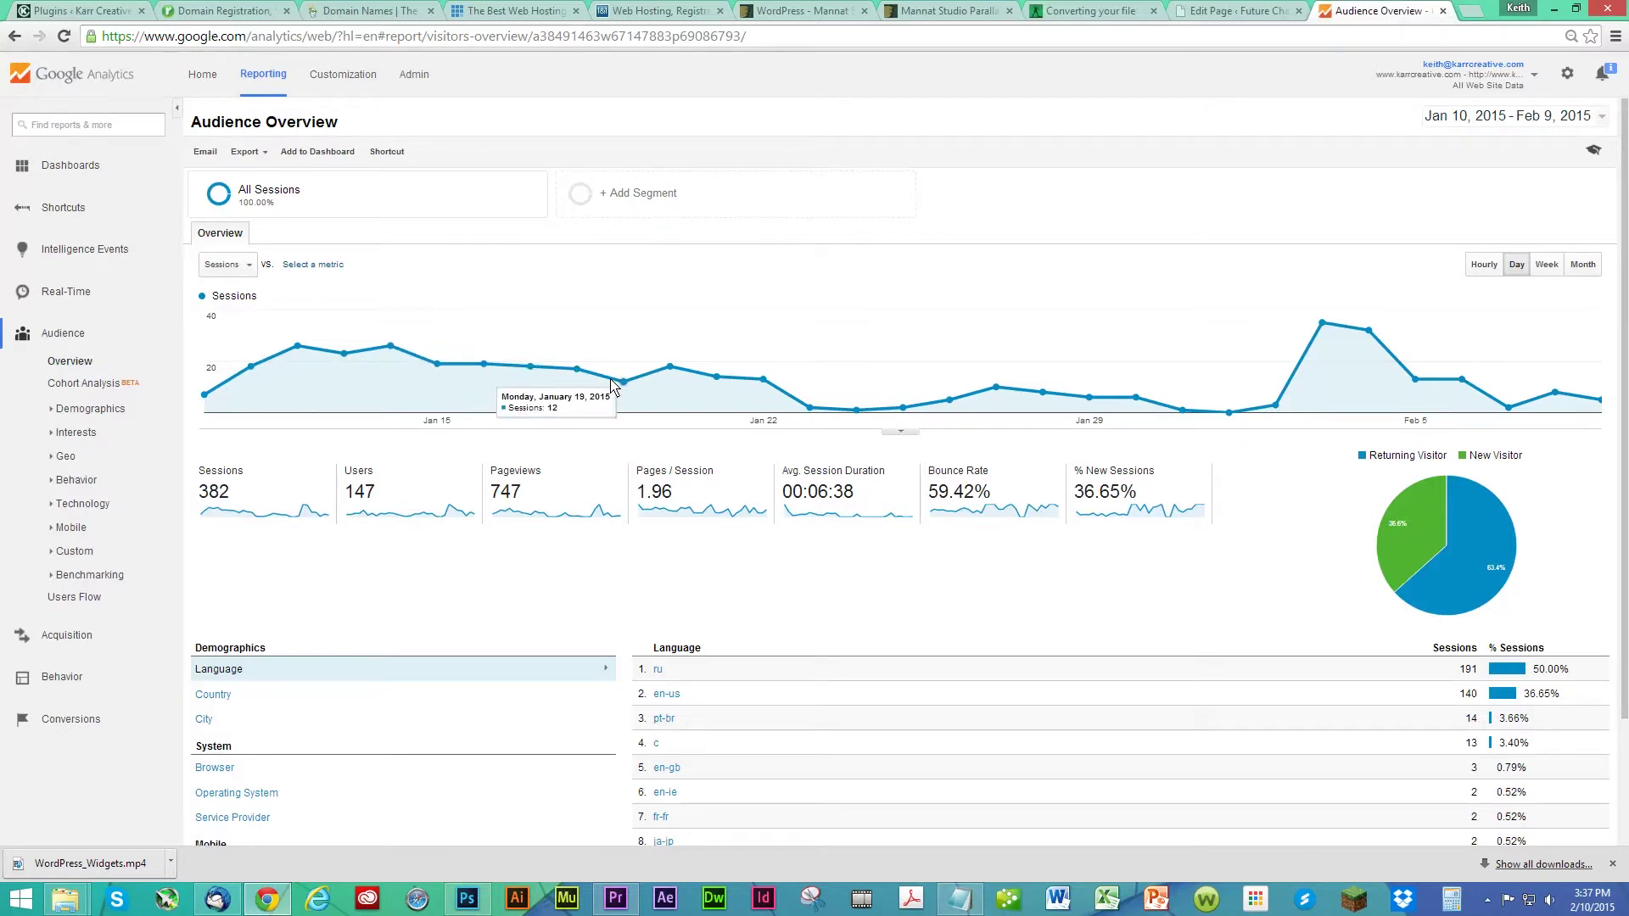
View the Content Drilldown report for the site's content behavior.
click(62, 677)
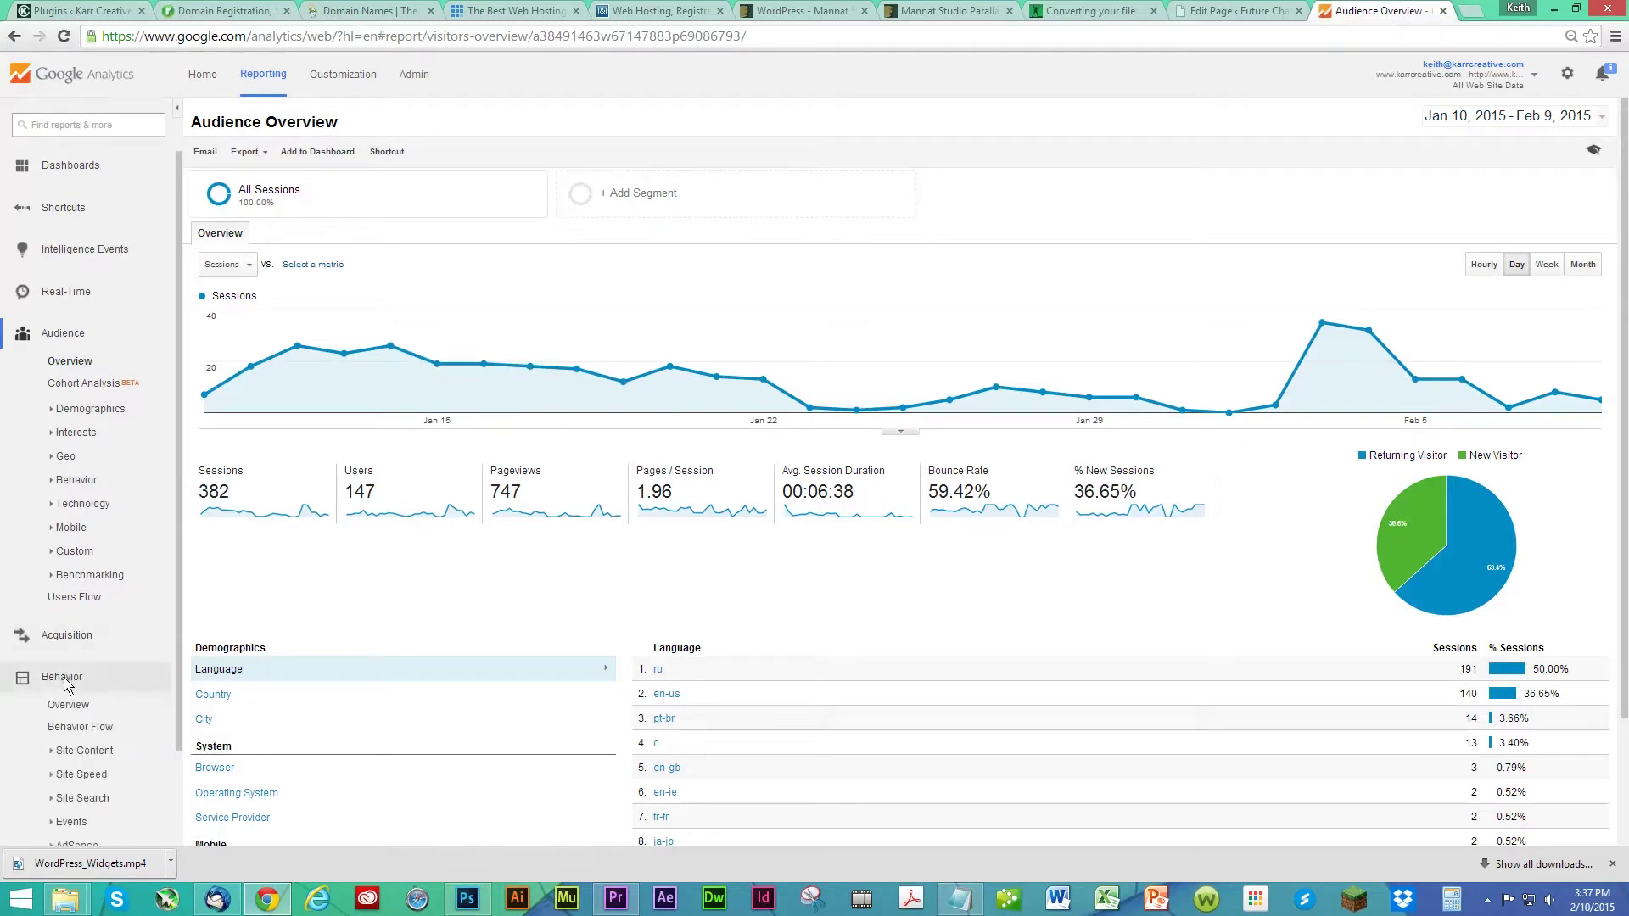
click(84, 750)
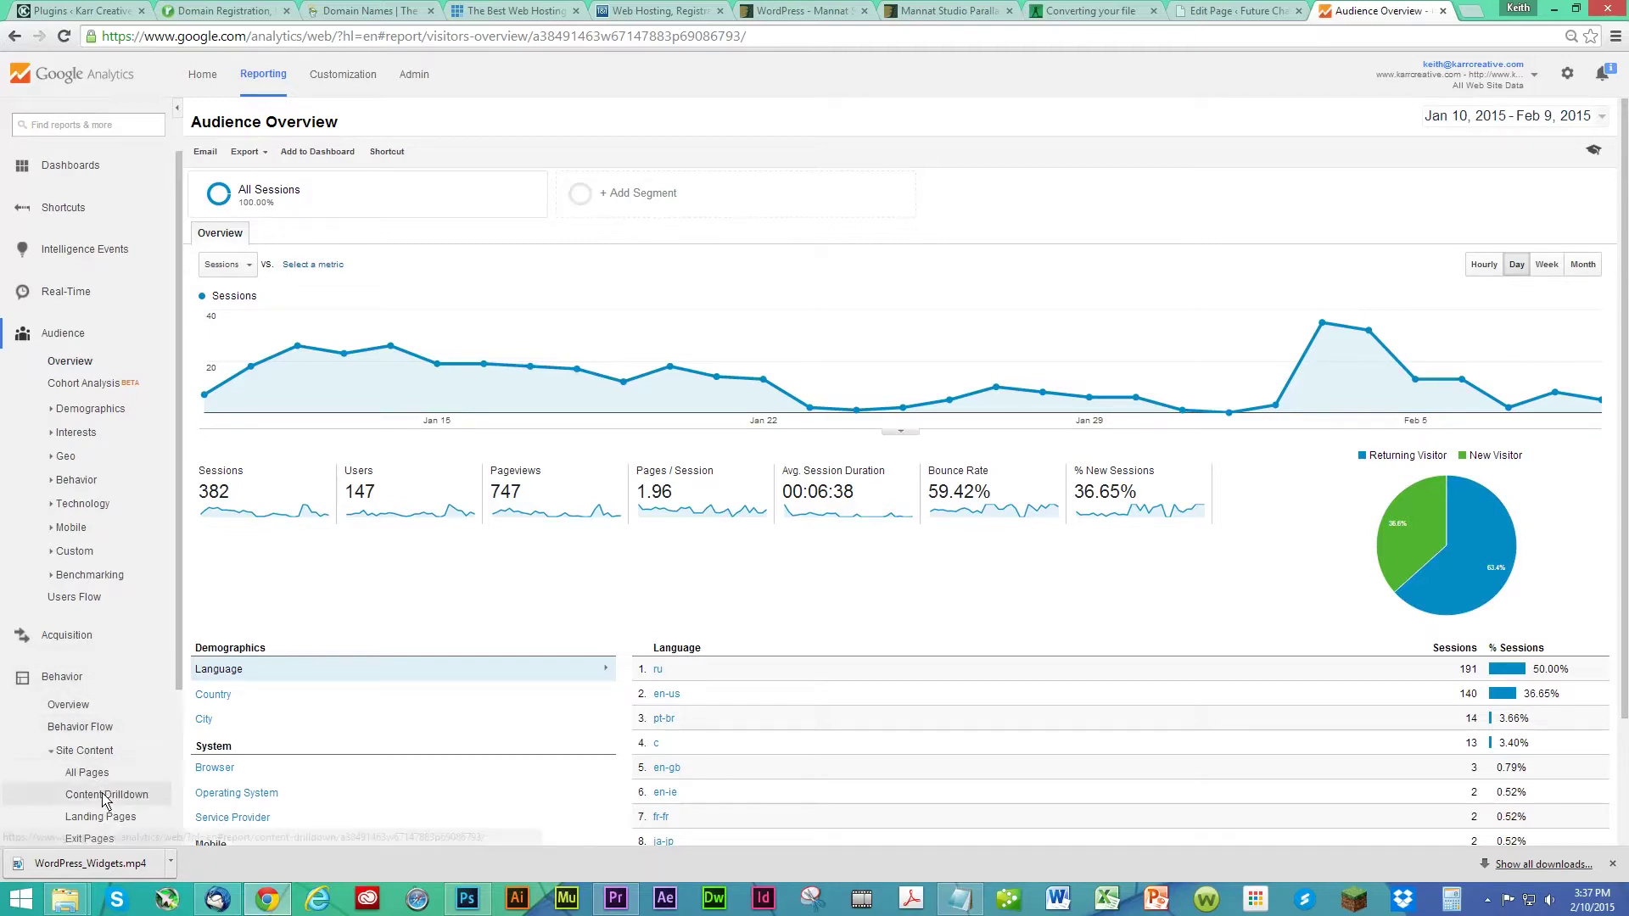
click(106, 794)
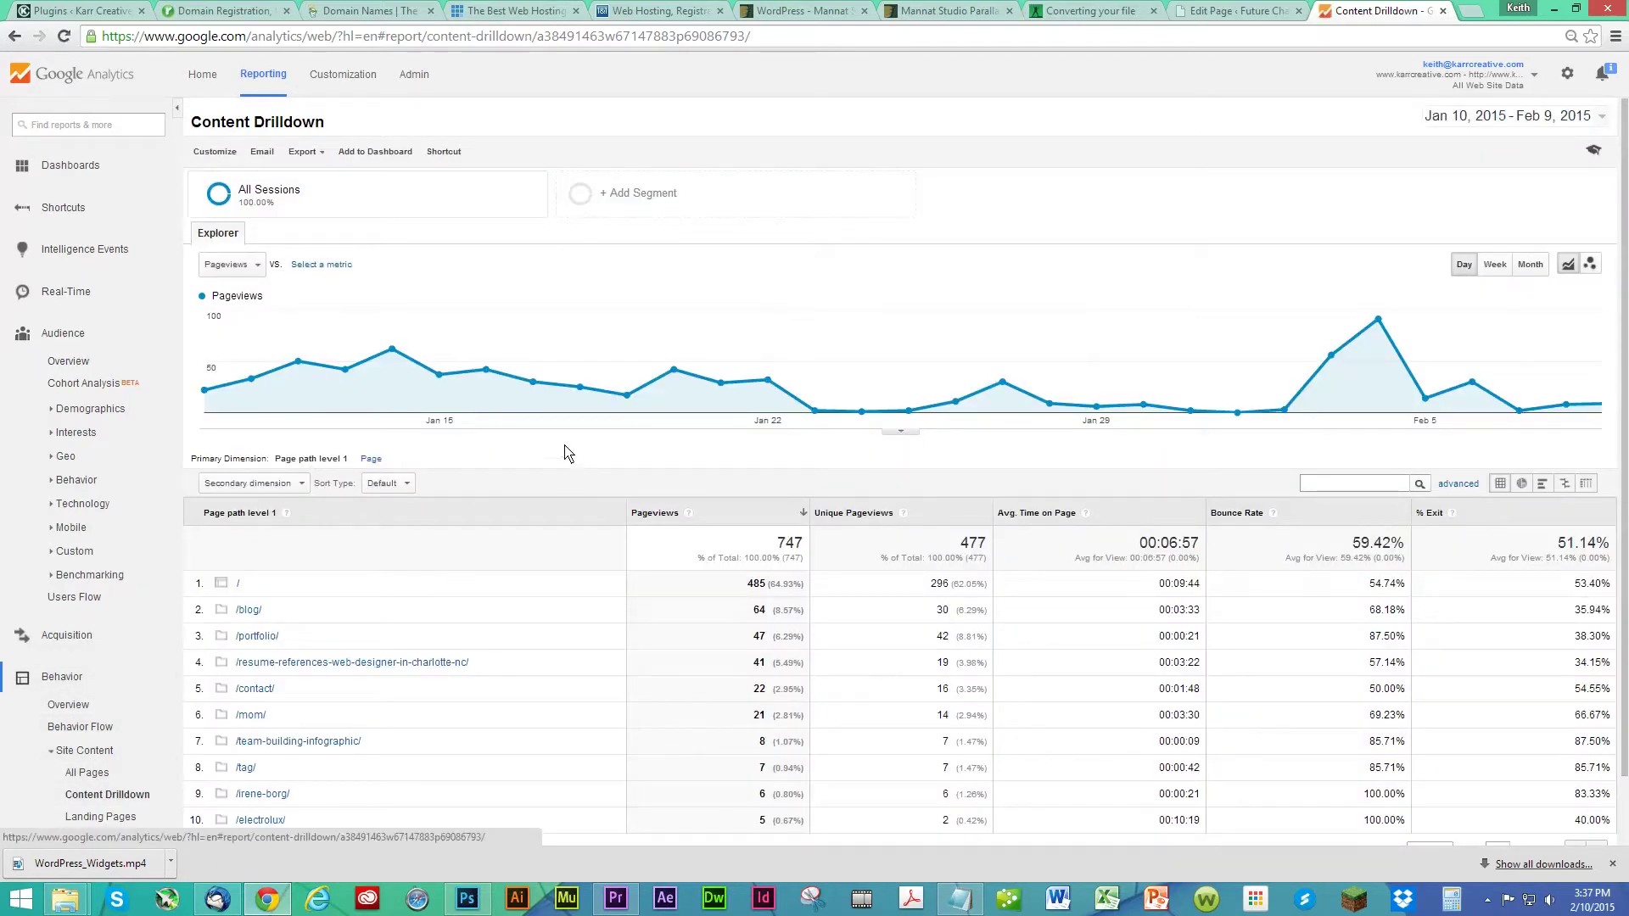
Expand the audience demographics reports and examine the Browser & OS technology report down to its last browser row.
click(95, 411)
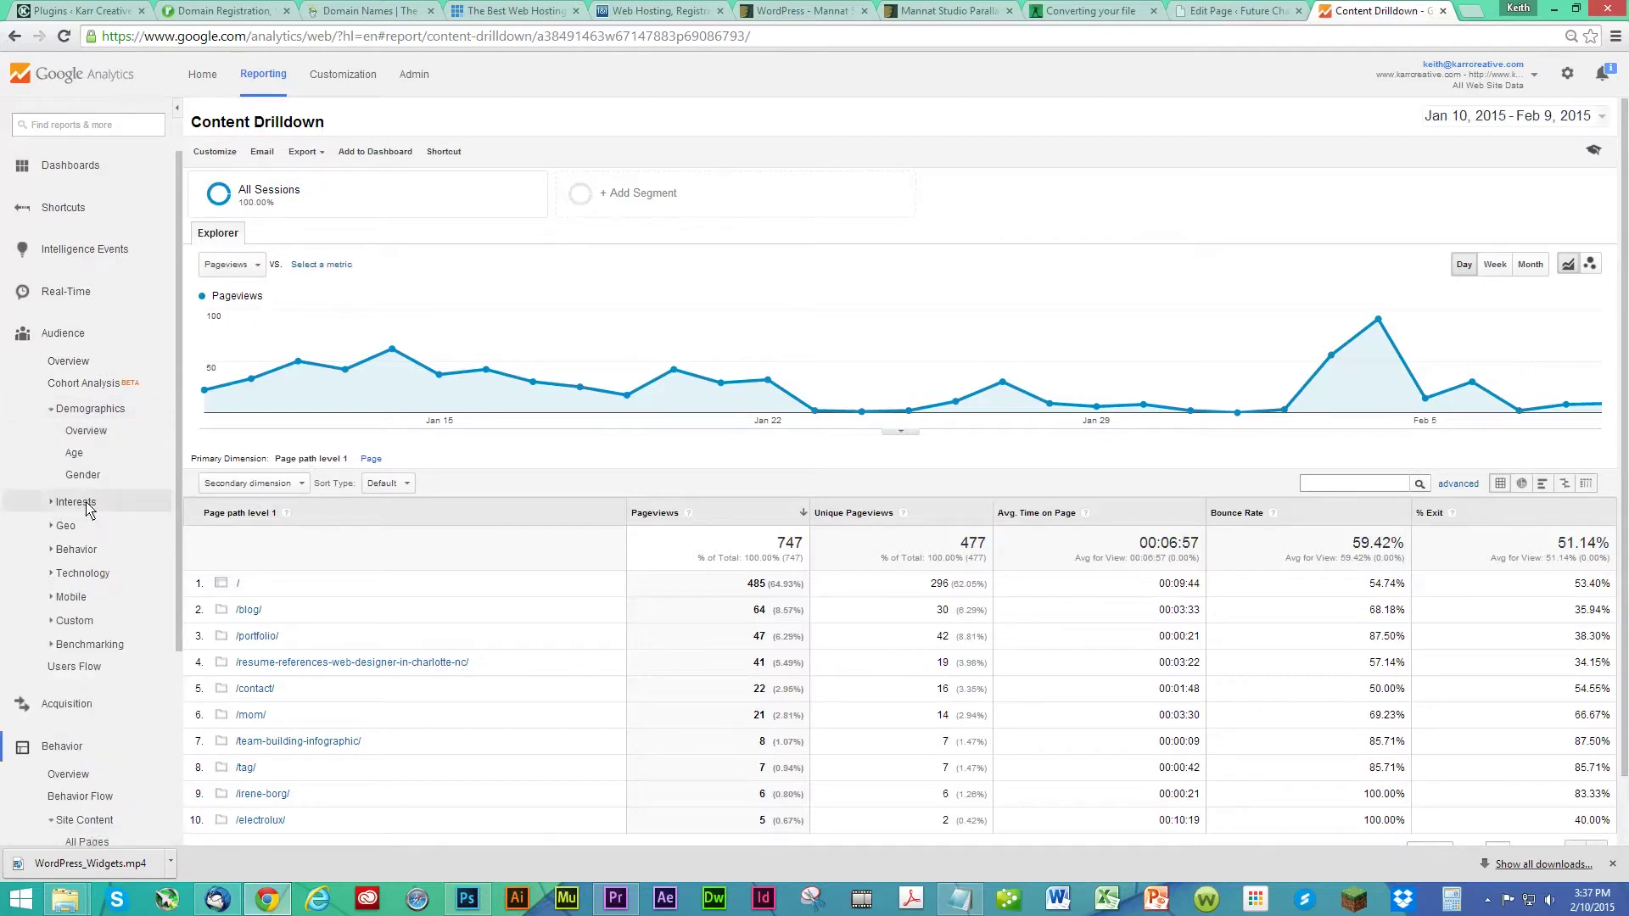
click(82, 573)
click(100, 595)
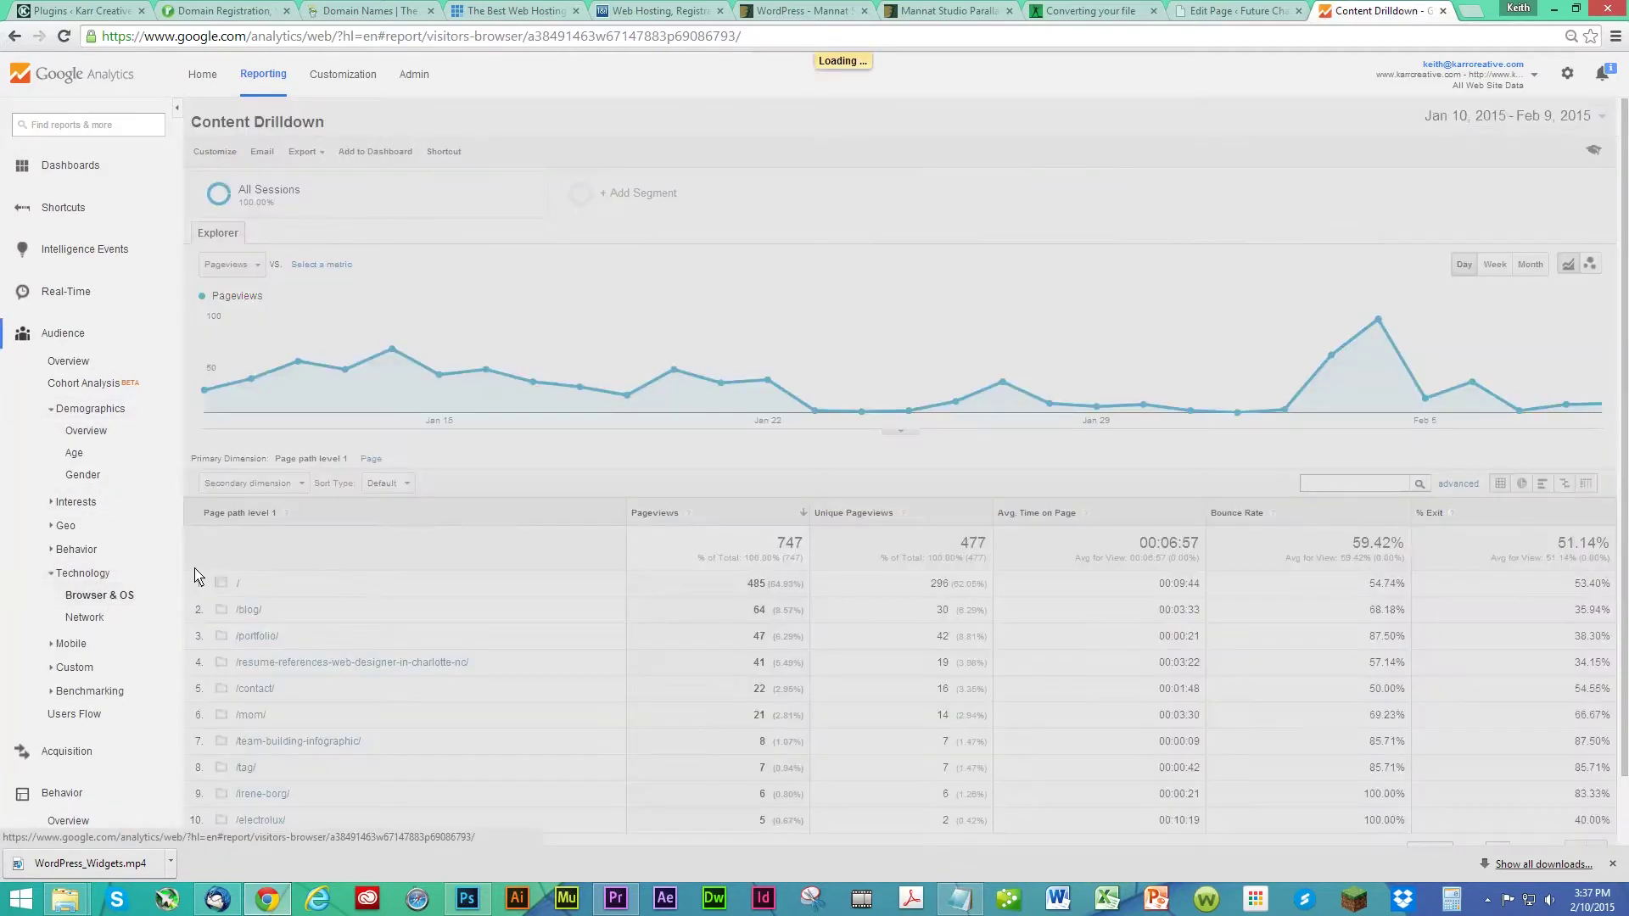
scroll(381, 653, down, 3)
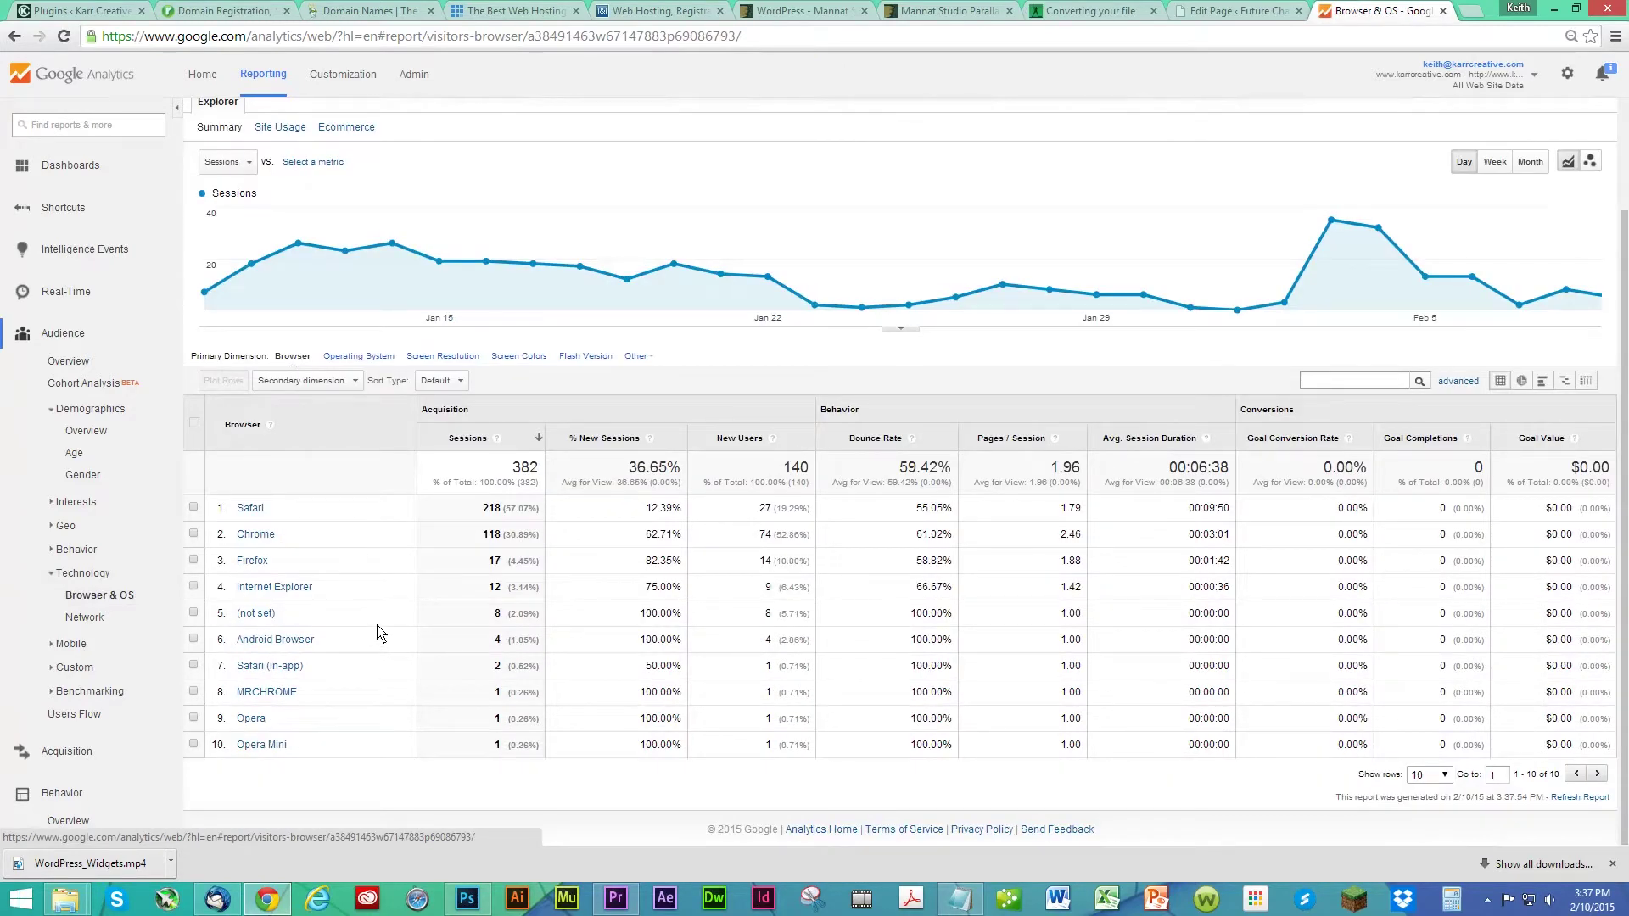
Expand the Mobile reports, view the Referrals report under Acquisition's All Traffic, and look over the remaining report categories.
click(92, 645)
scroll(101, 640, down, 2)
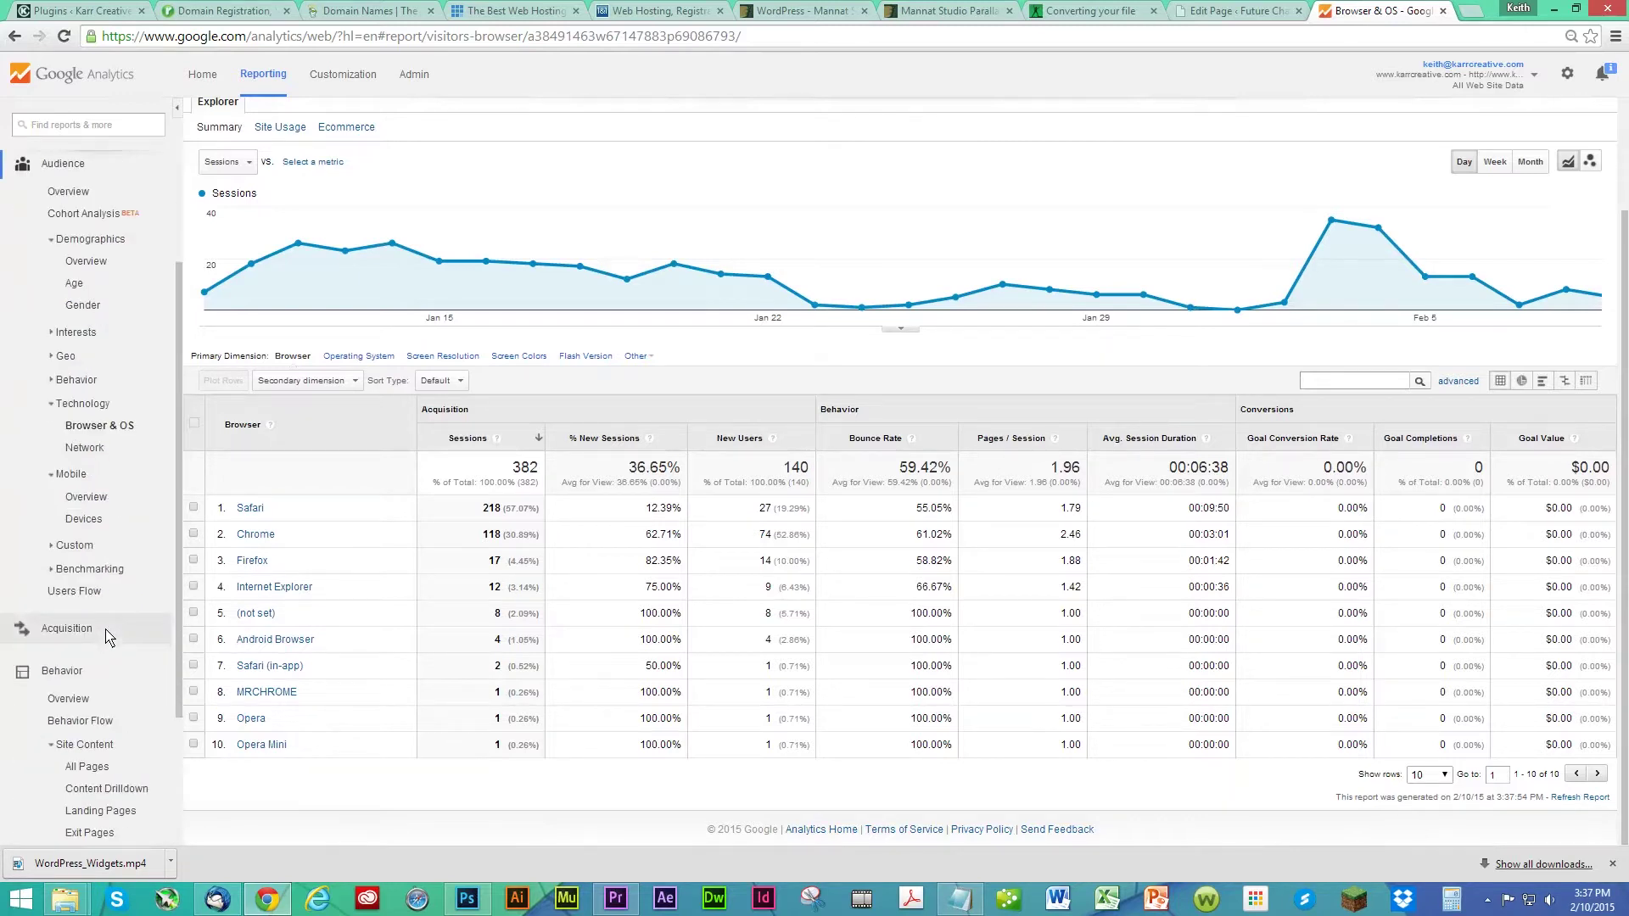
click(102, 632)
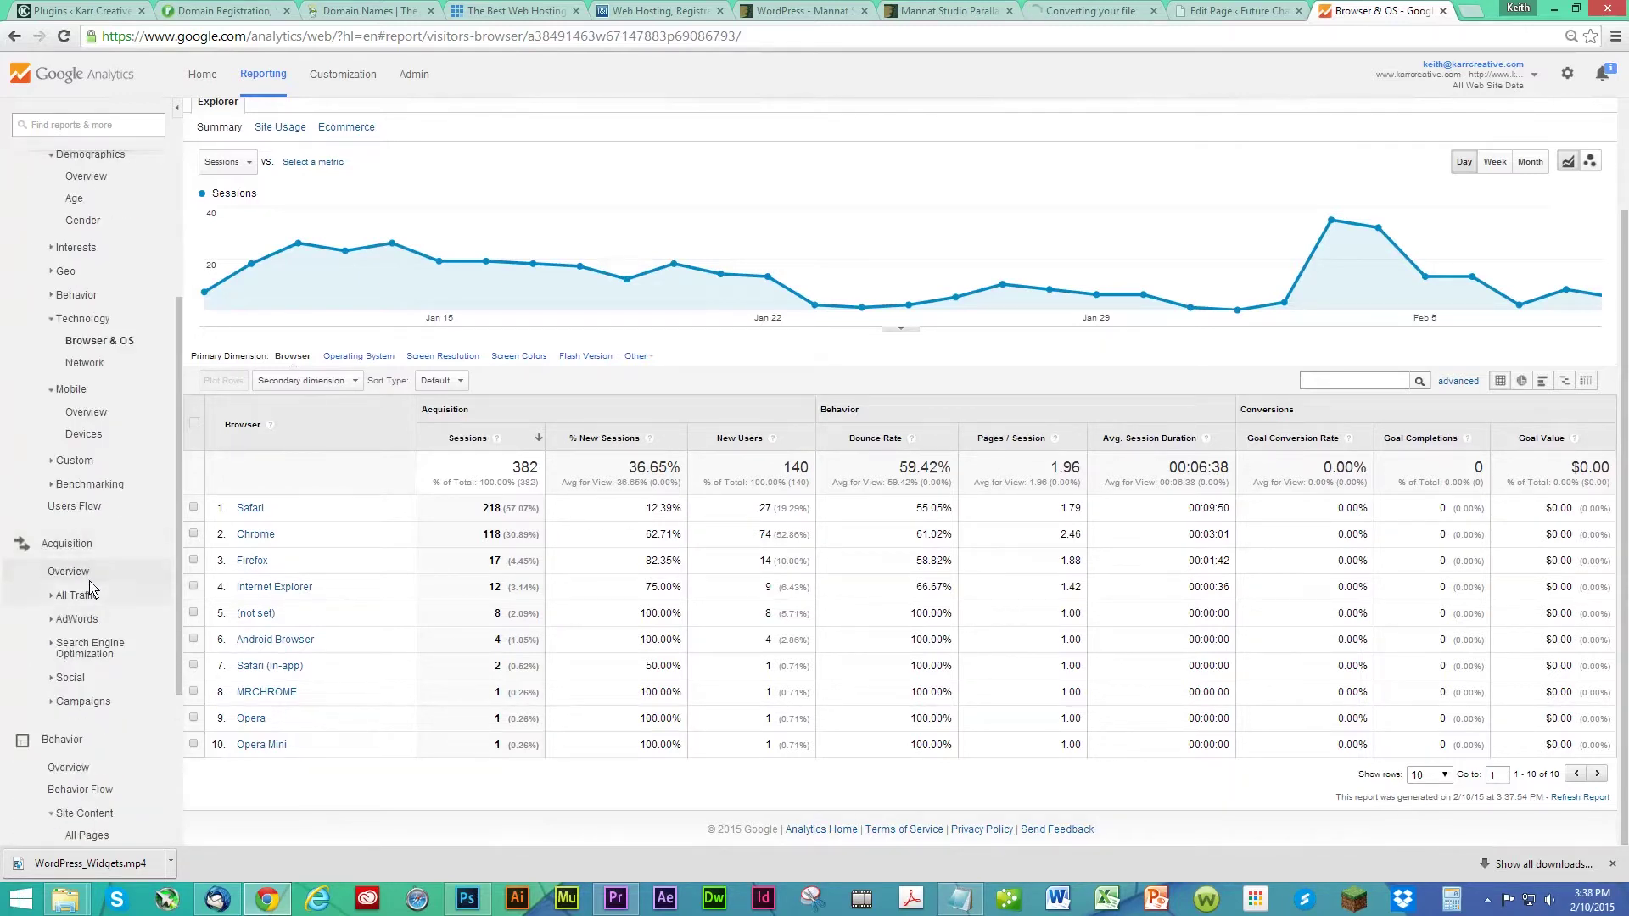
click(91, 590)
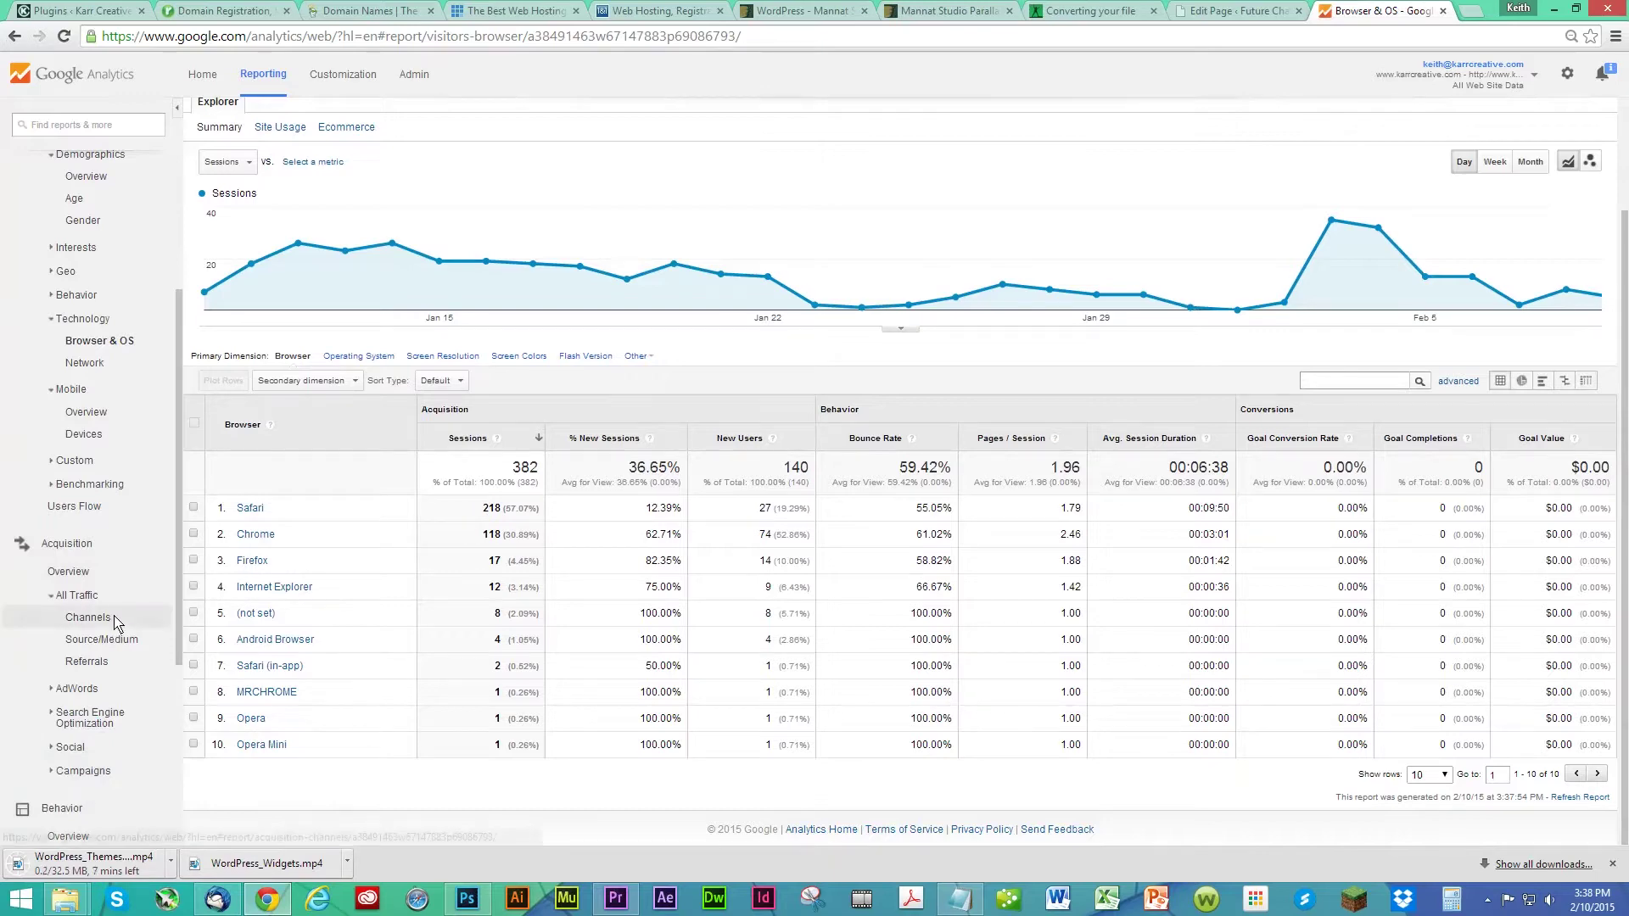
click(103, 661)
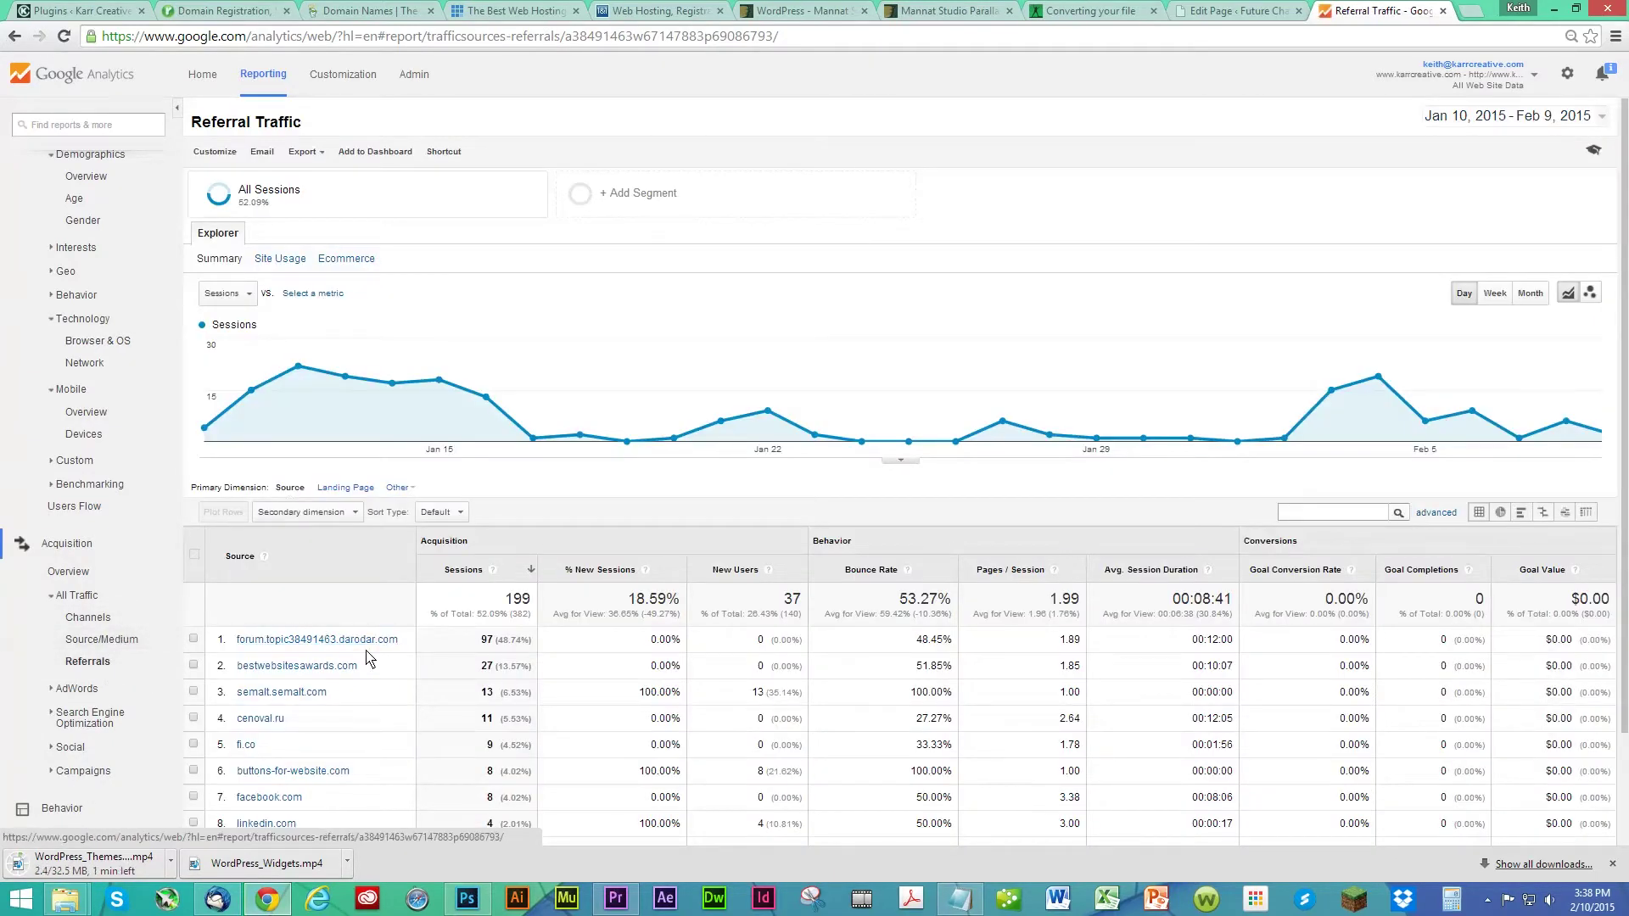
scroll(119, 630, down, 4)
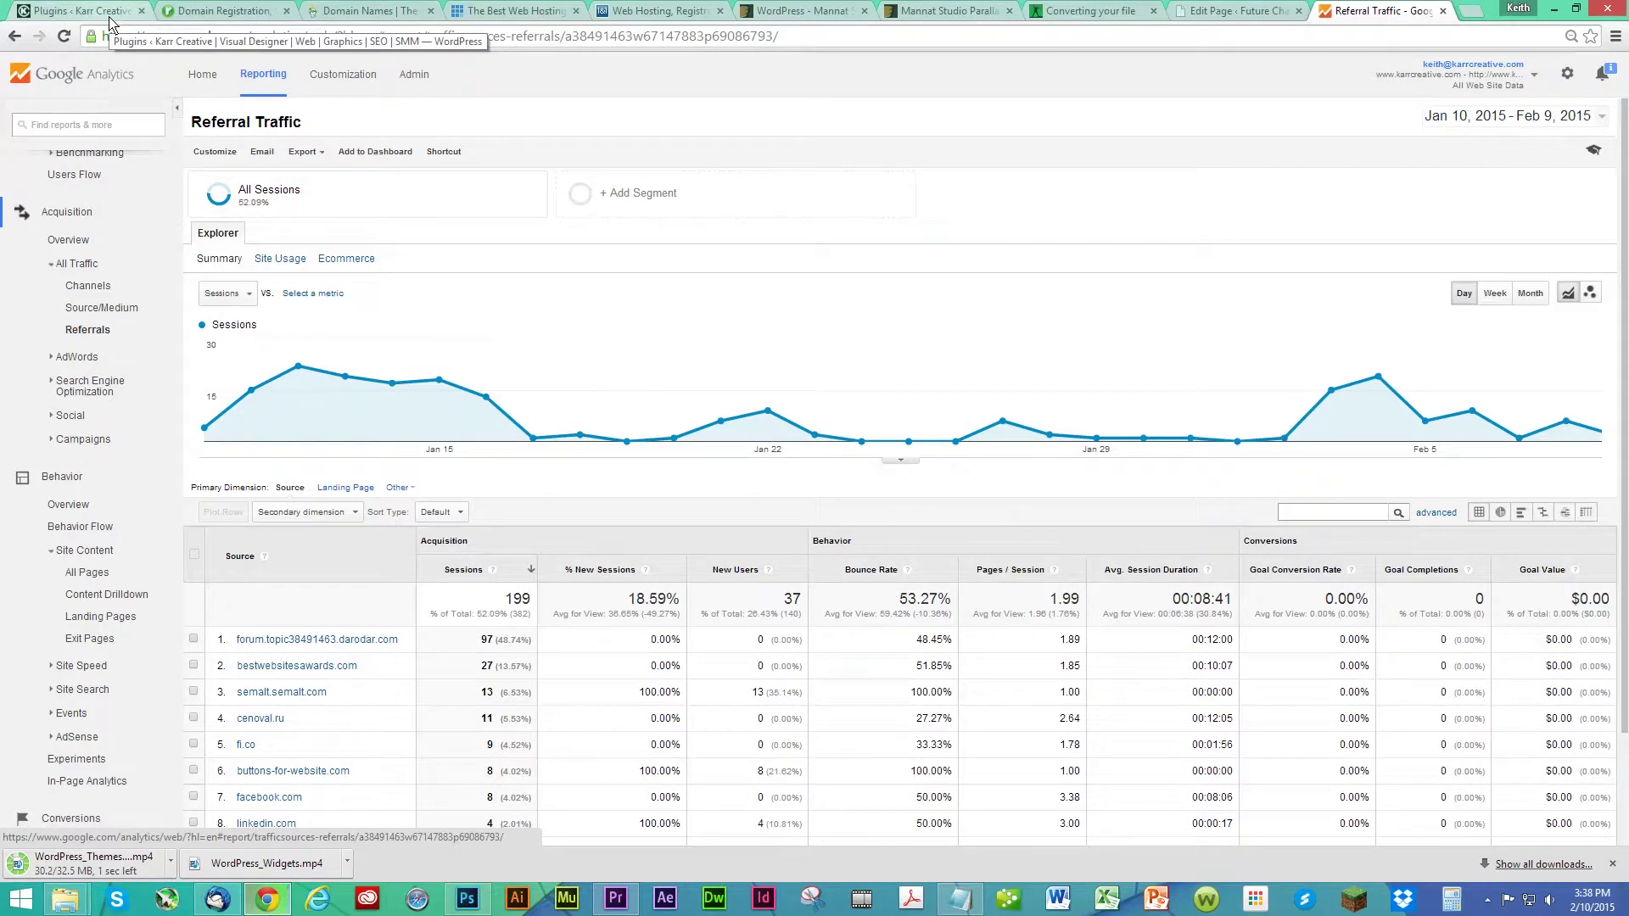
Switch back to the WordPress installed plugins page.
click(109, 22)
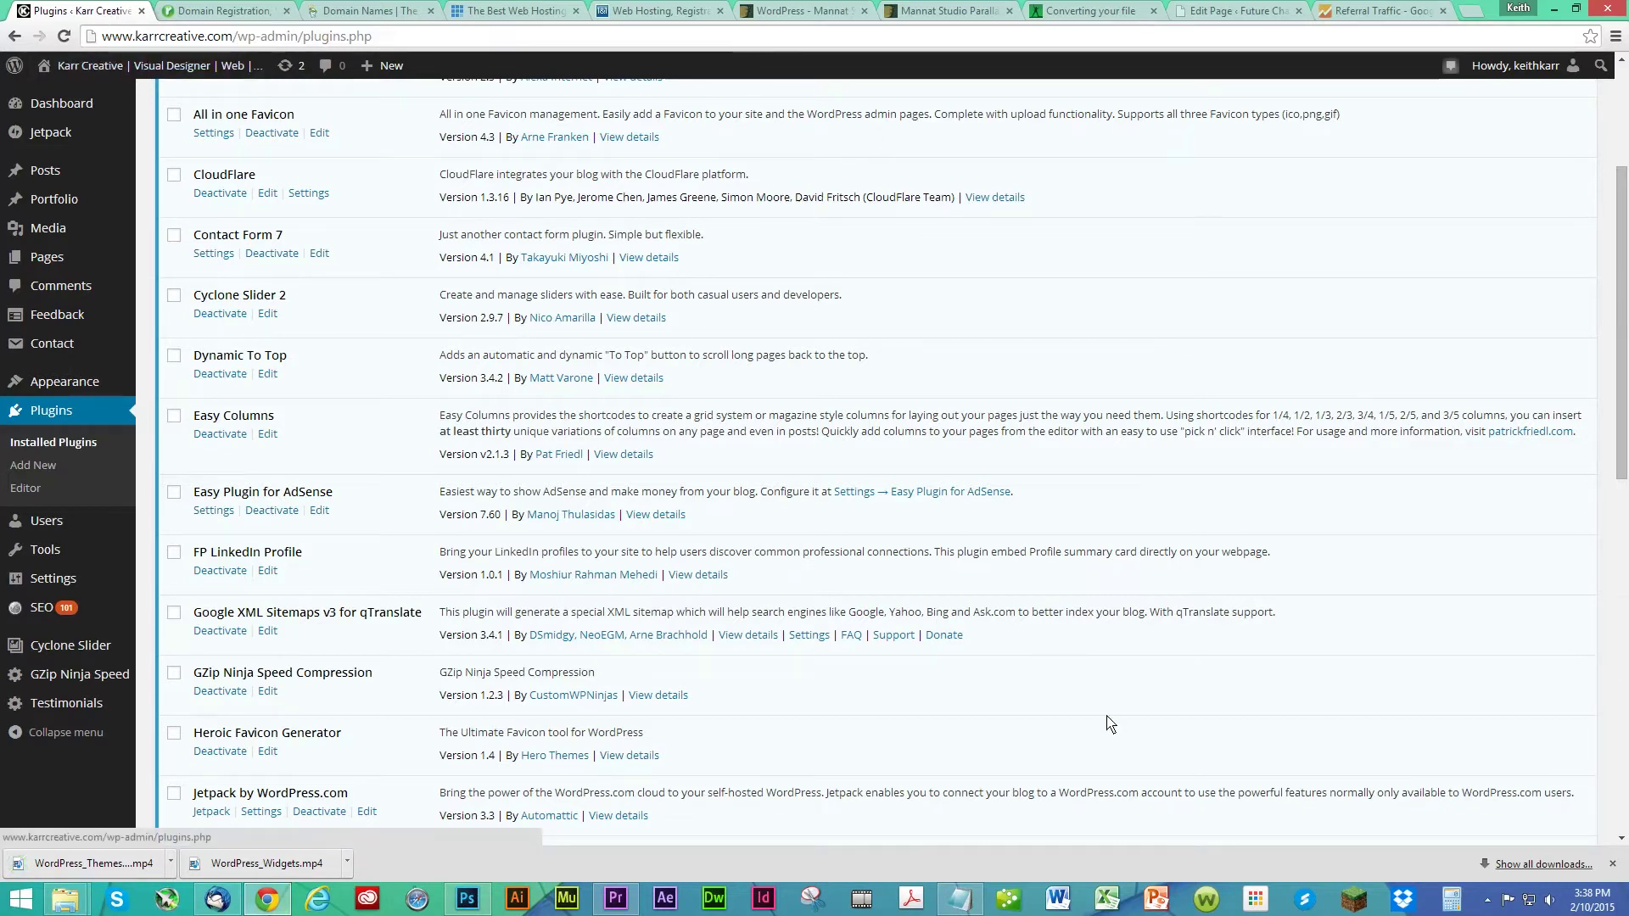
click(1487, 901)
click(1459, 813)
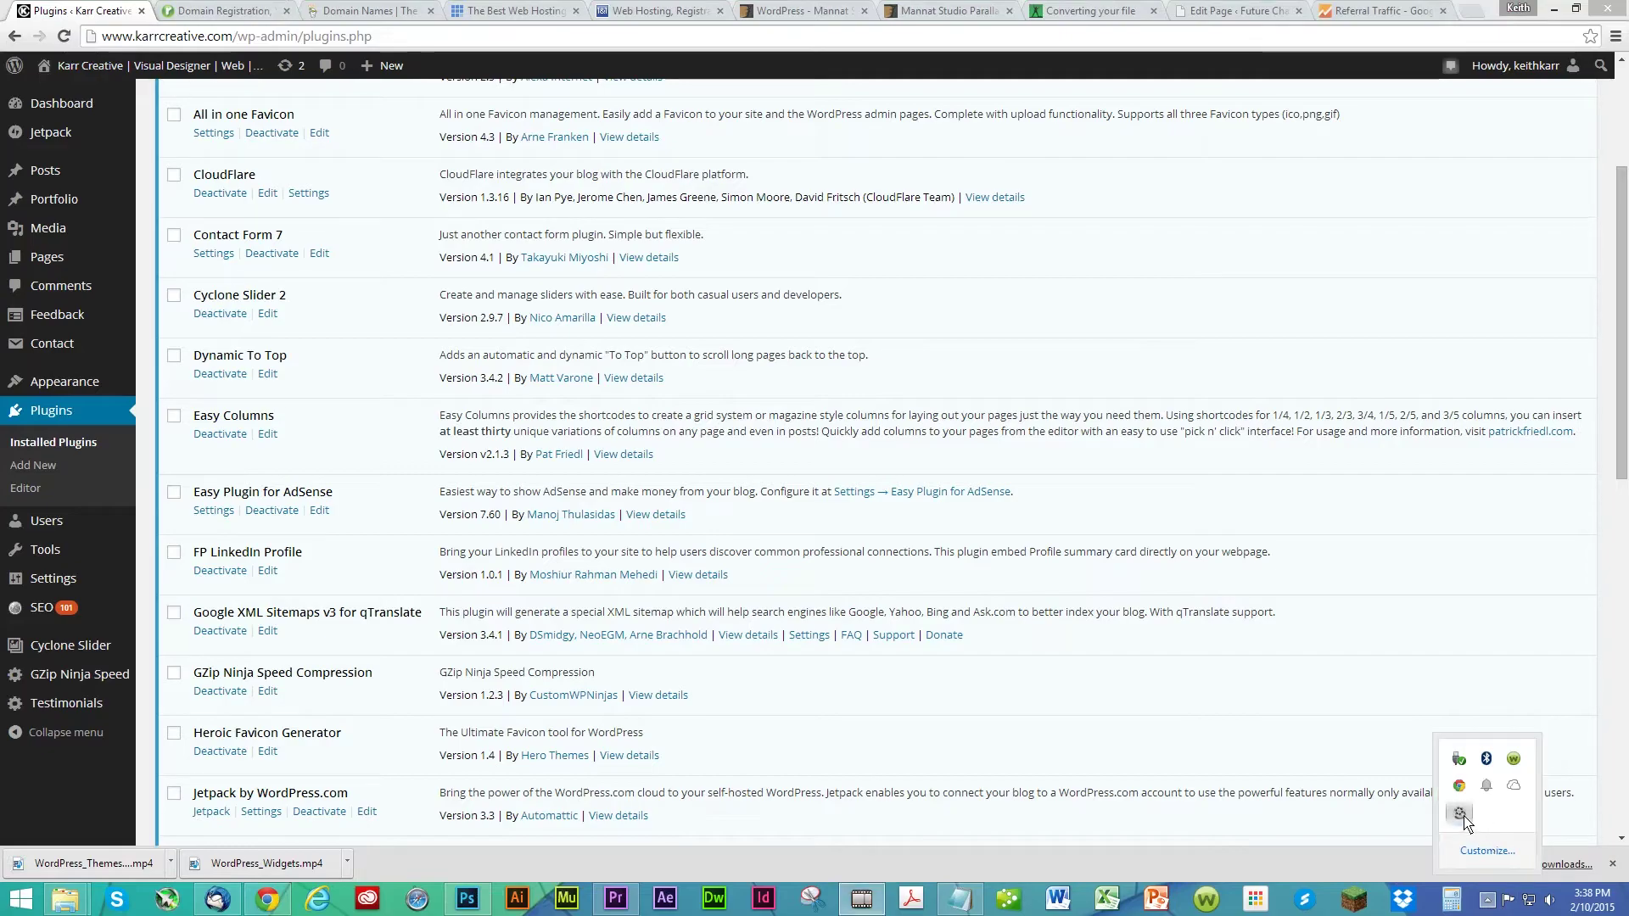